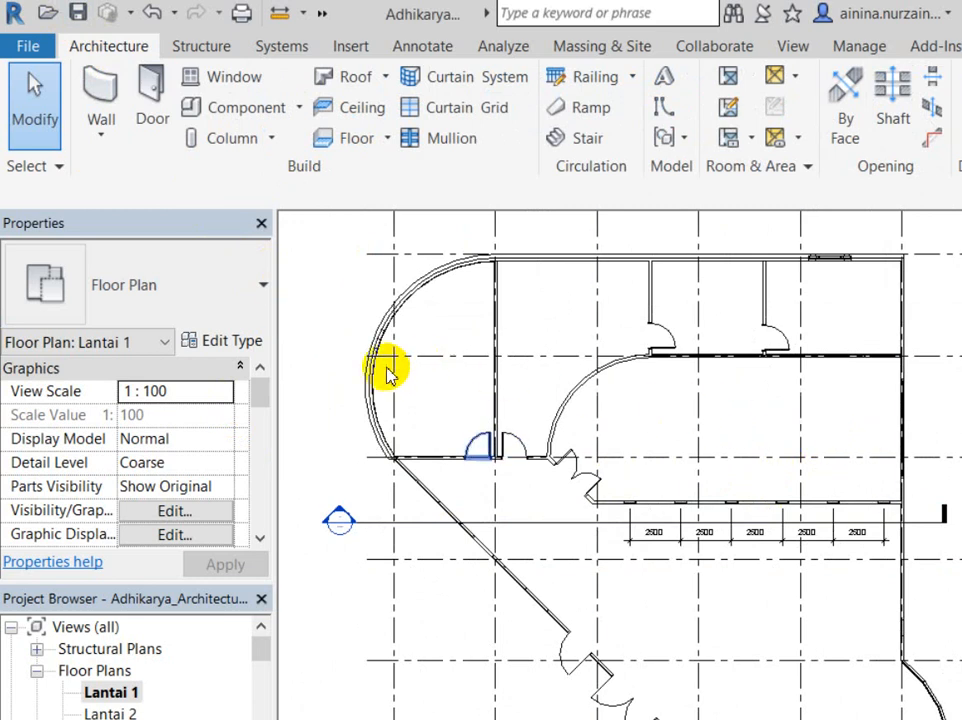
# Turn on thin line display and check the type choices of the door in the curved room's lower wall
pyautogui.scroll(10, 388, 373)
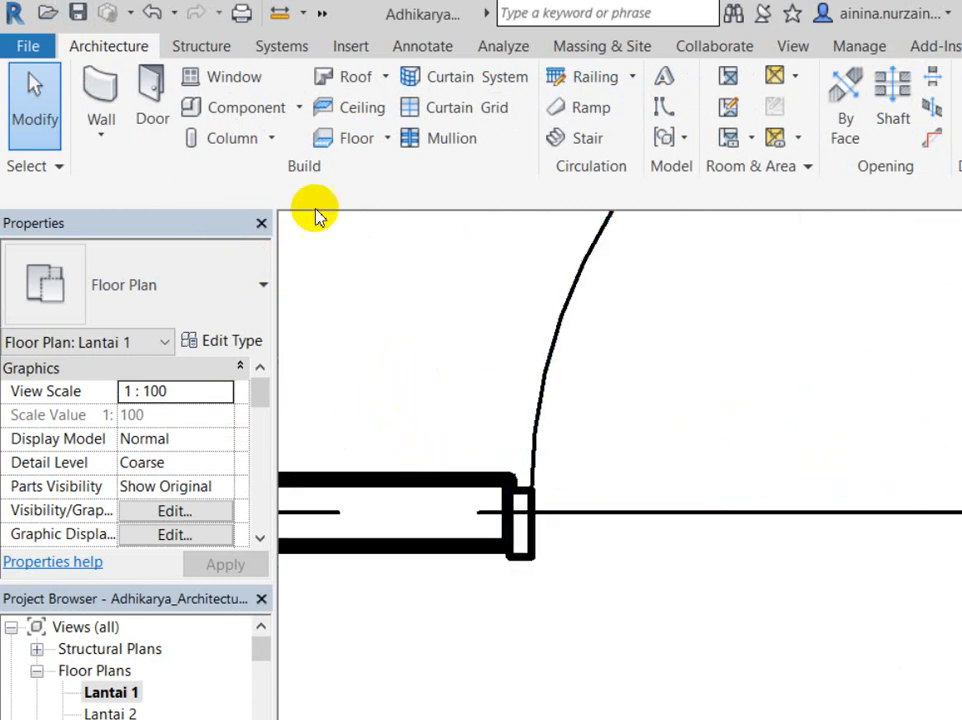
pyautogui.click(321, 13)
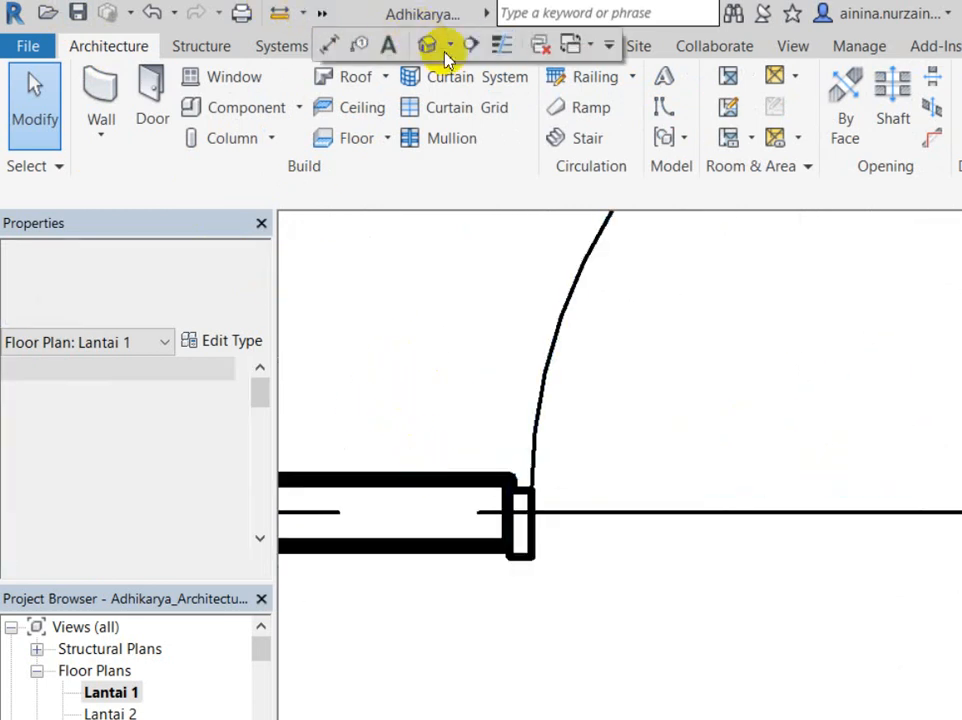
pyautogui.click(432, 455)
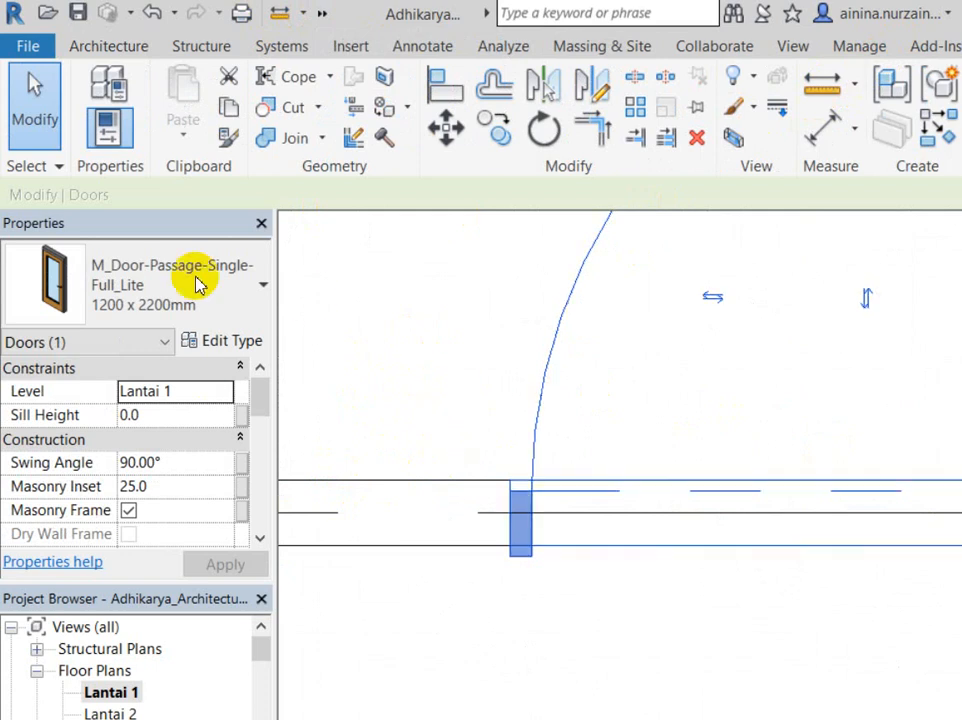
pyautogui.click(140, 250)
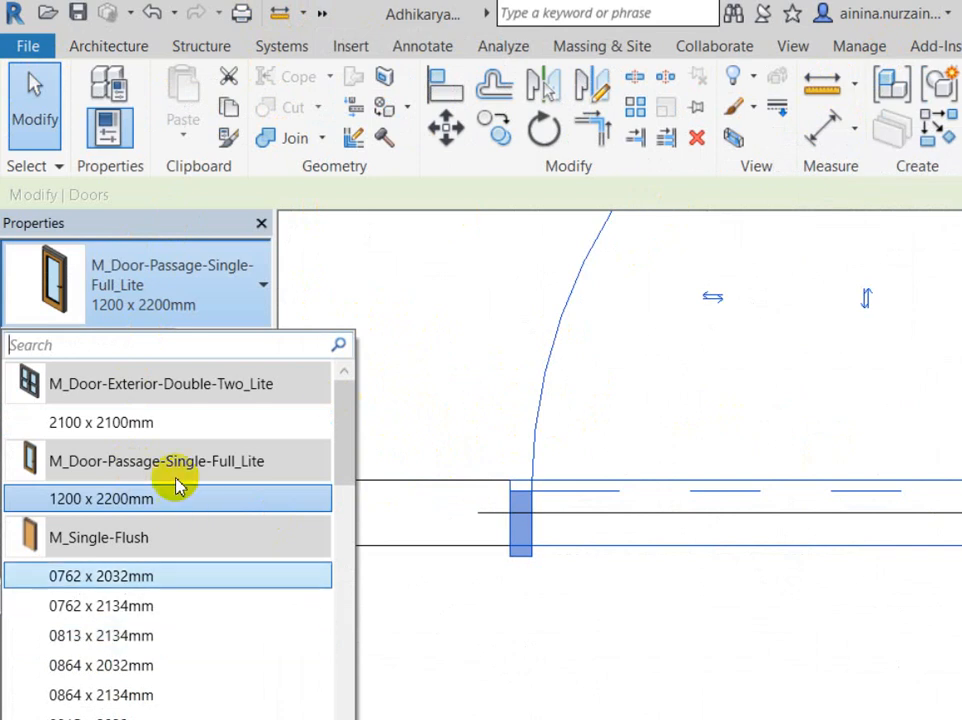
pyautogui.click(437, 561)
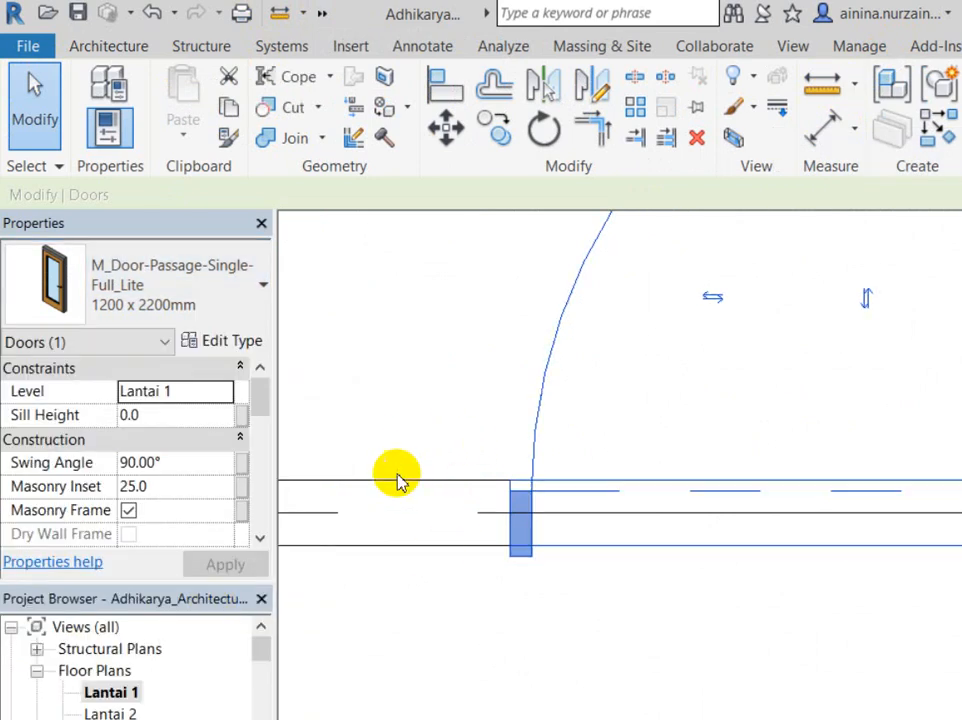
# Change the curved room's door to the M_Single-Flush 0864 x 2134mm type
pyautogui.click(418, 531)
pyautogui.click(510, 492)
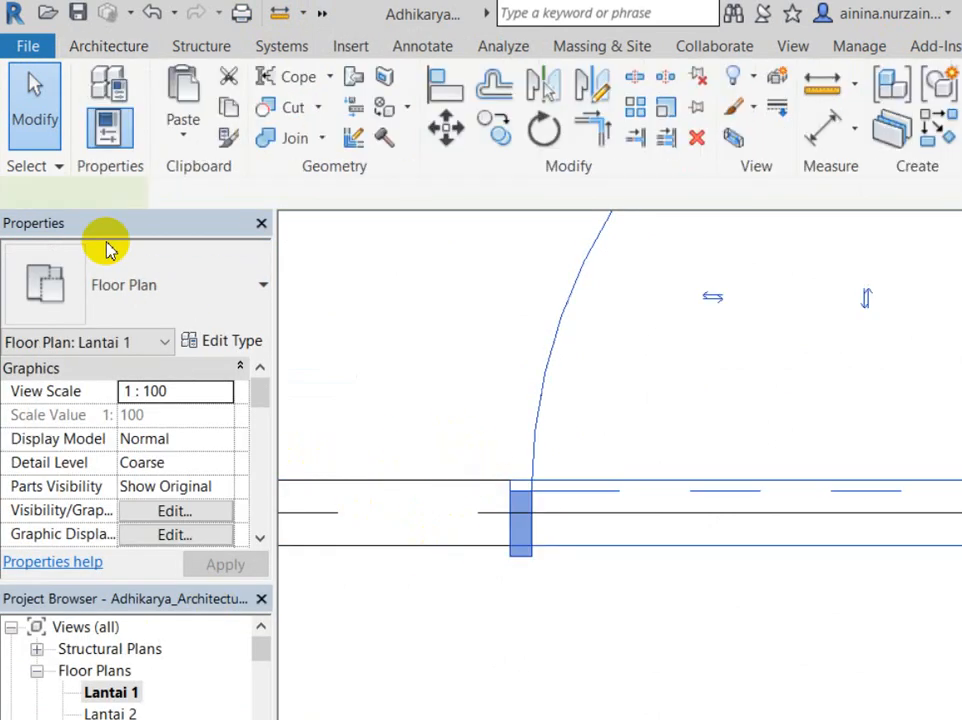
pyautogui.click(105, 286)
pyautogui.click(87, 577)
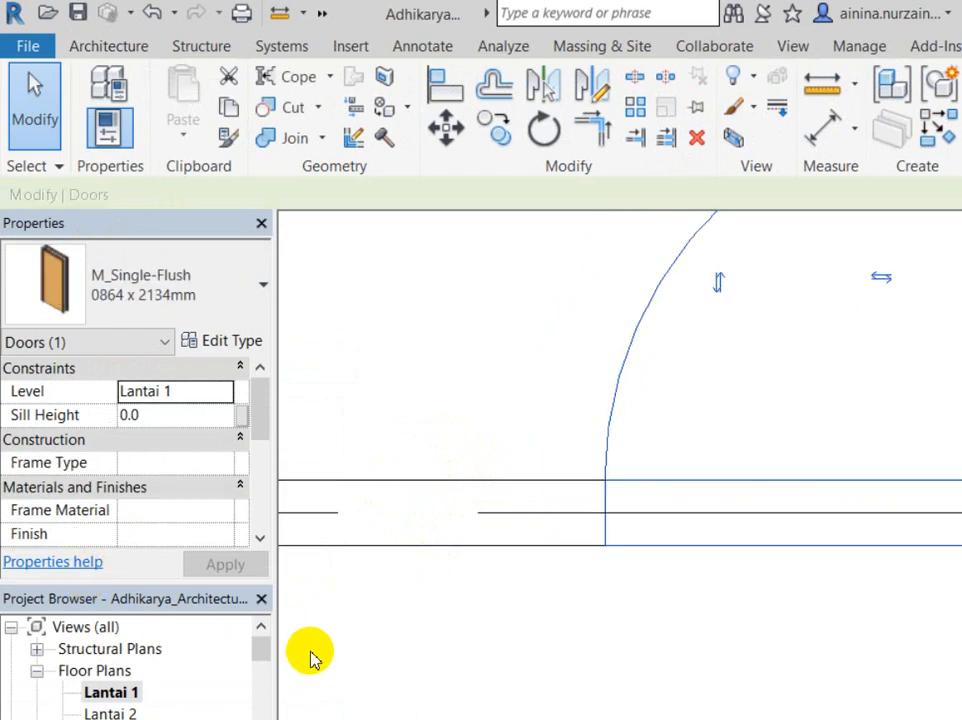
# Set the view's detail level to Fine and switch the door to the M_Door-Passage-Single-Full_Lite 1200 x 2200mm type
pyautogui.click(350, 584)
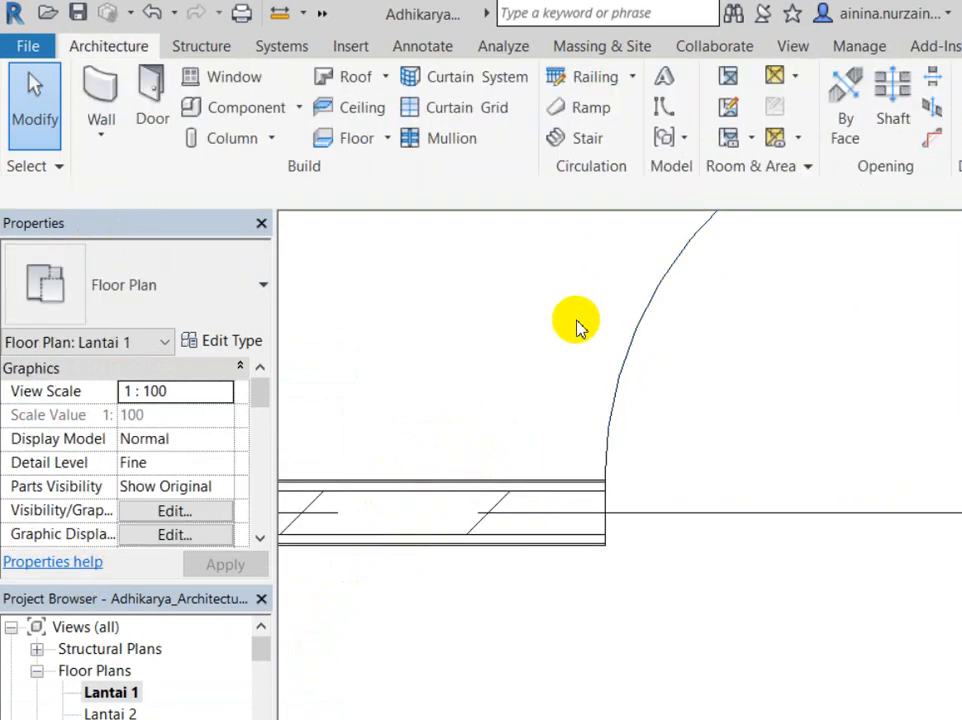
pyautogui.click(639, 578)
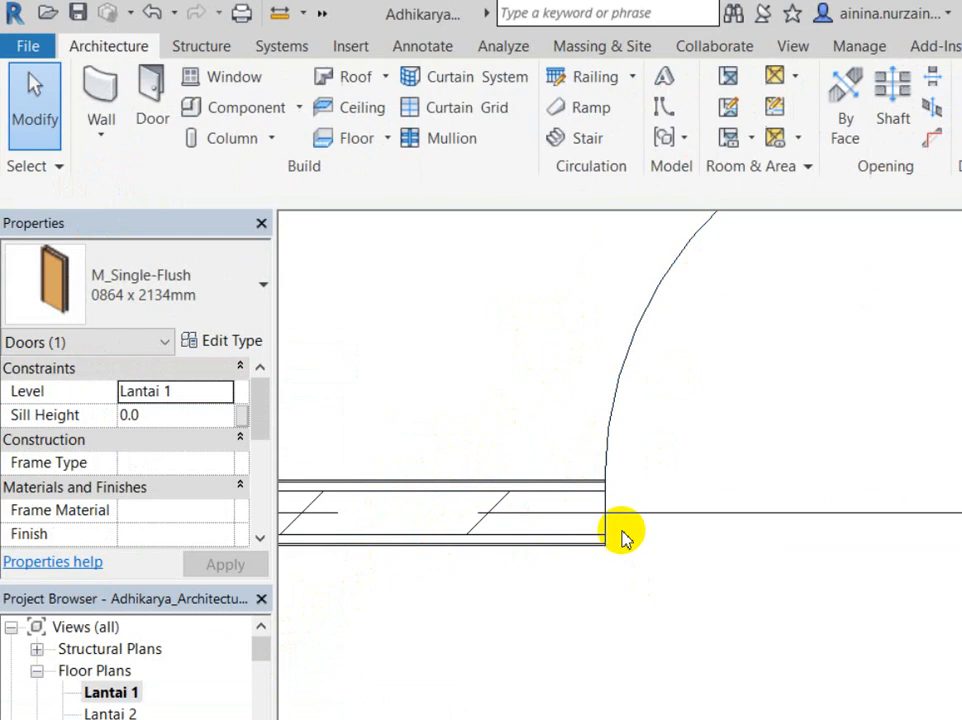
pyautogui.click(511, 311)
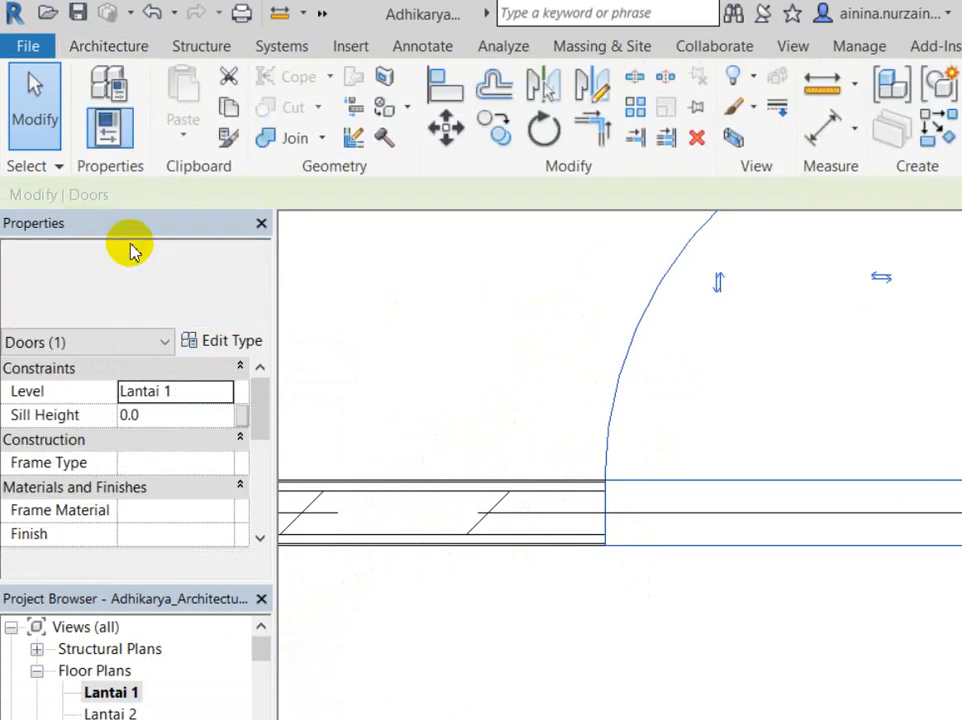
pyautogui.click(137, 305)
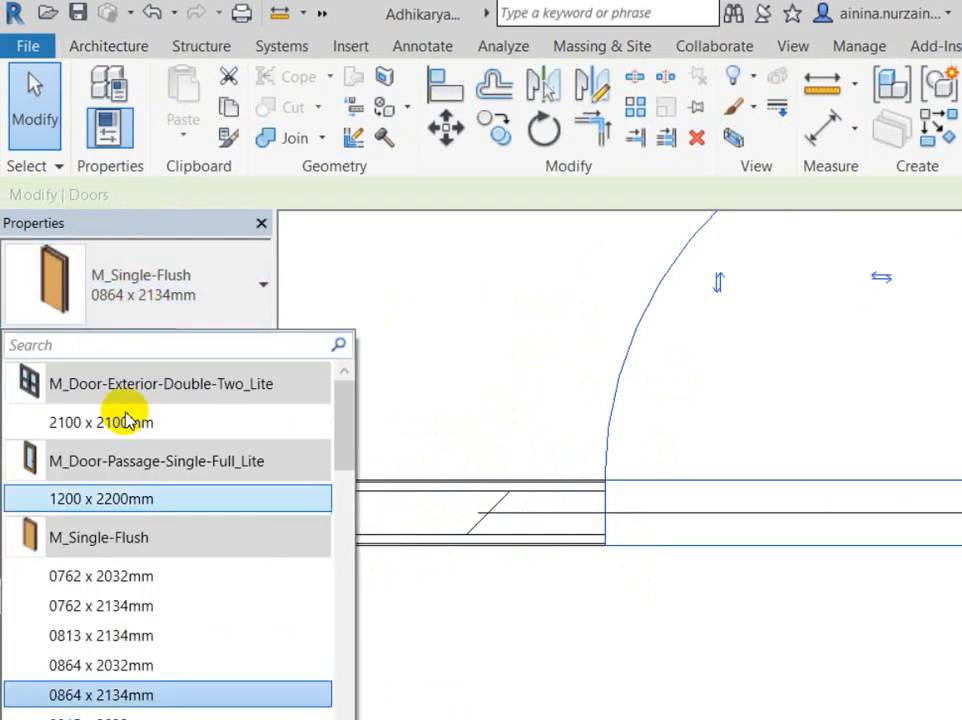
pyautogui.click(110, 498)
pyautogui.click(395, 460)
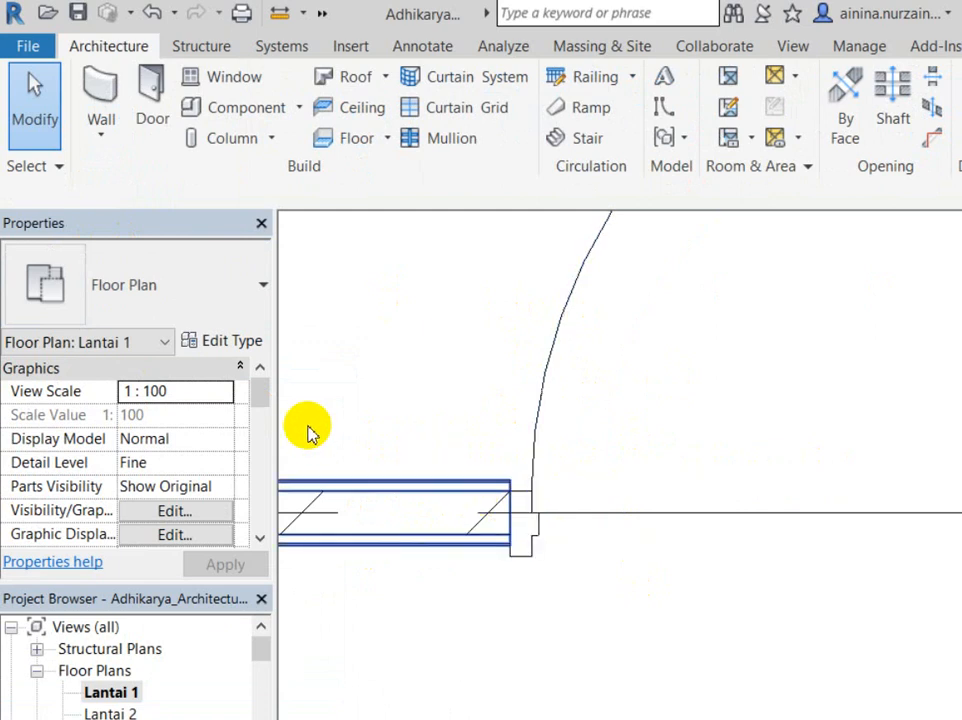
# Start placing an architectural column in the Lantai 1 plan, defined by height up to a Lantai level instead of unconnected
pyautogui.scroll(-5, 372, 365)
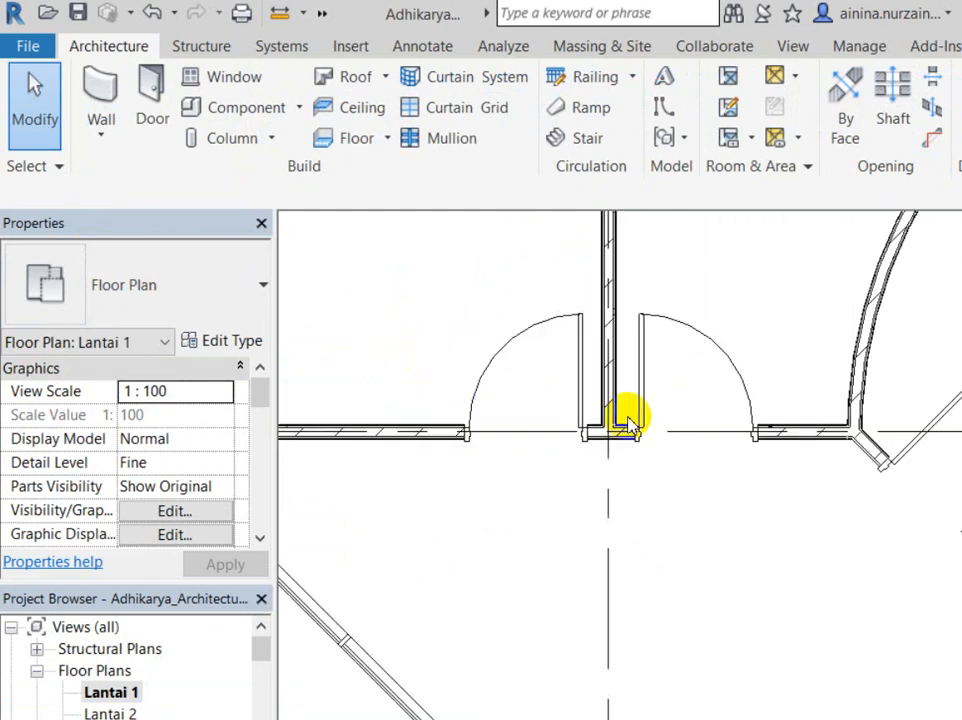
pyautogui.scroll(-3, 629, 419)
pyautogui.moveTo(760, 528); pyautogui.dragTo(666, 420, button='middle')
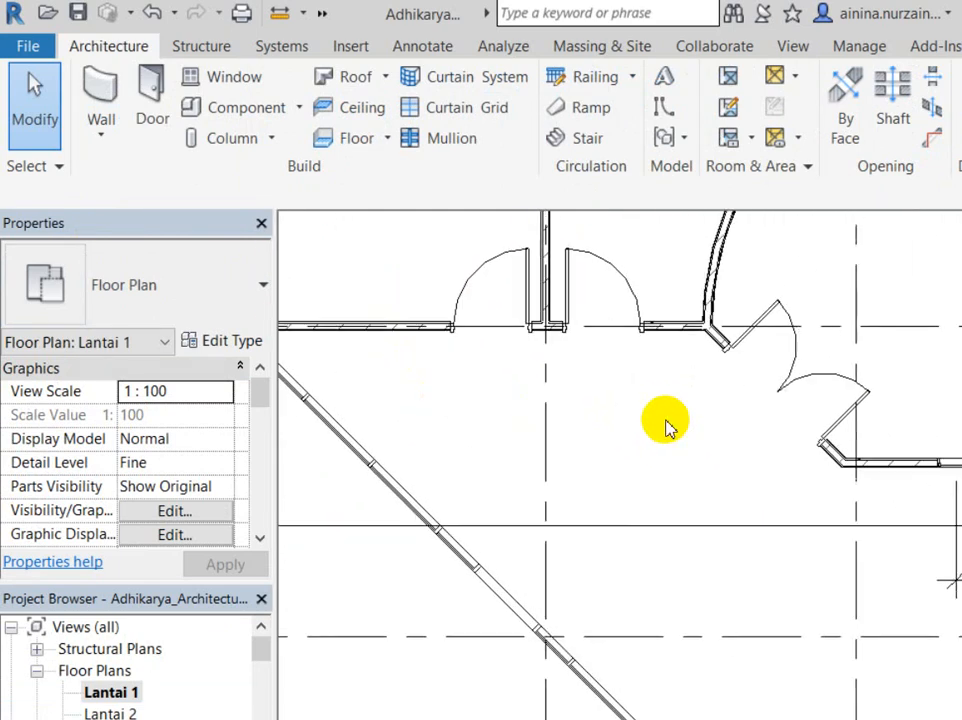
pyautogui.scroll(-5, 668, 424)
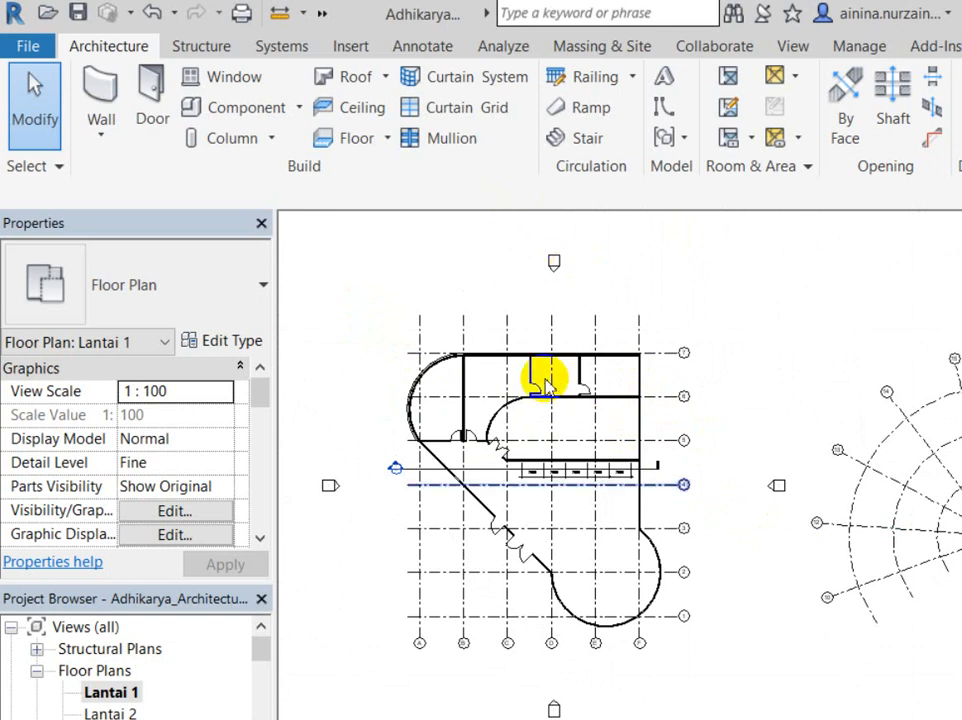
pyautogui.scroll(3, 447, 328)
pyautogui.moveTo(444, 268); pyautogui.dragTo(477, 197, button='middle')
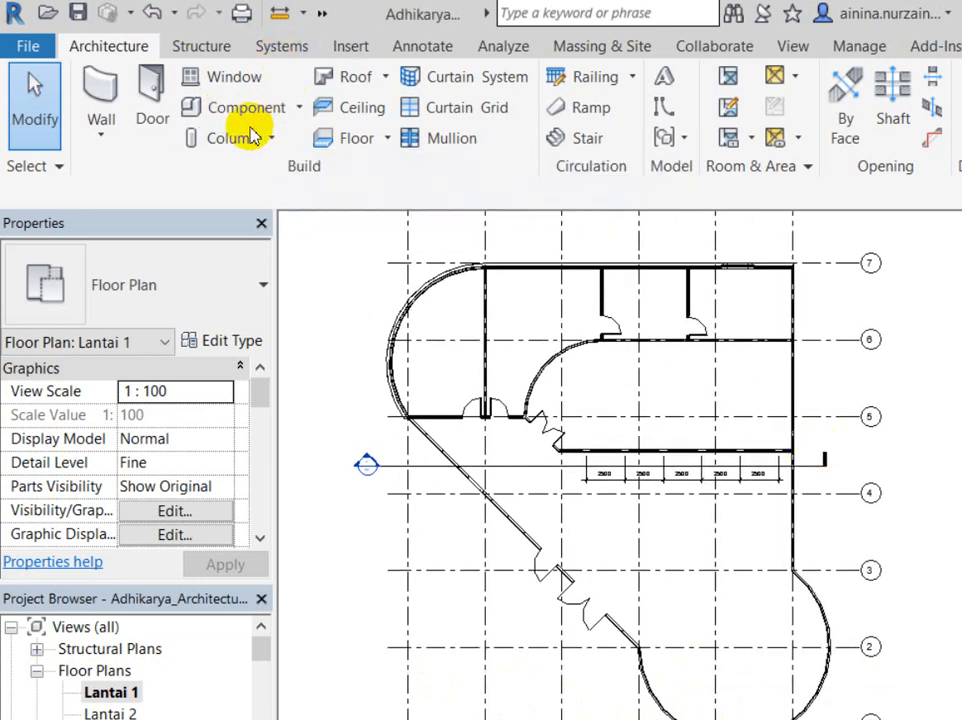
pyautogui.click(228, 133)
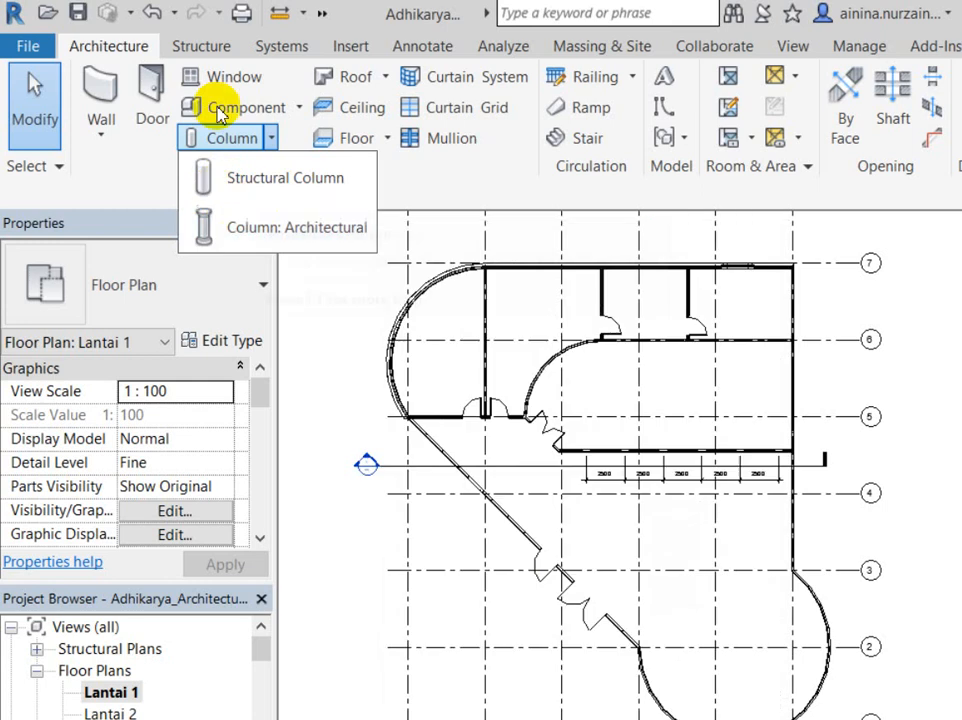
pyautogui.click(252, 214)
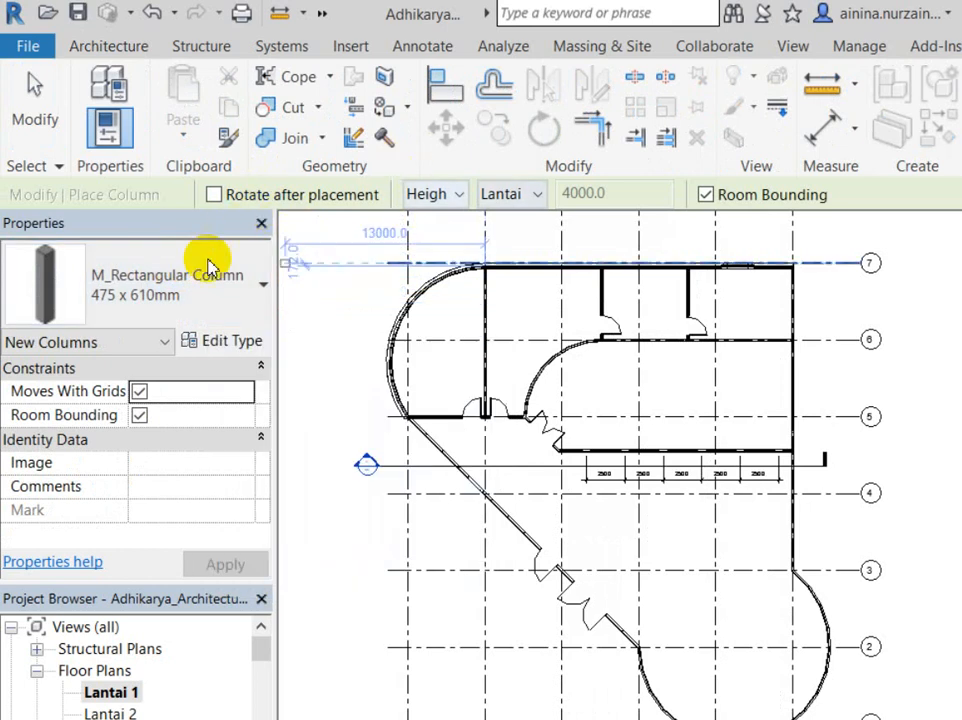
pyautogui.click(511, 194)
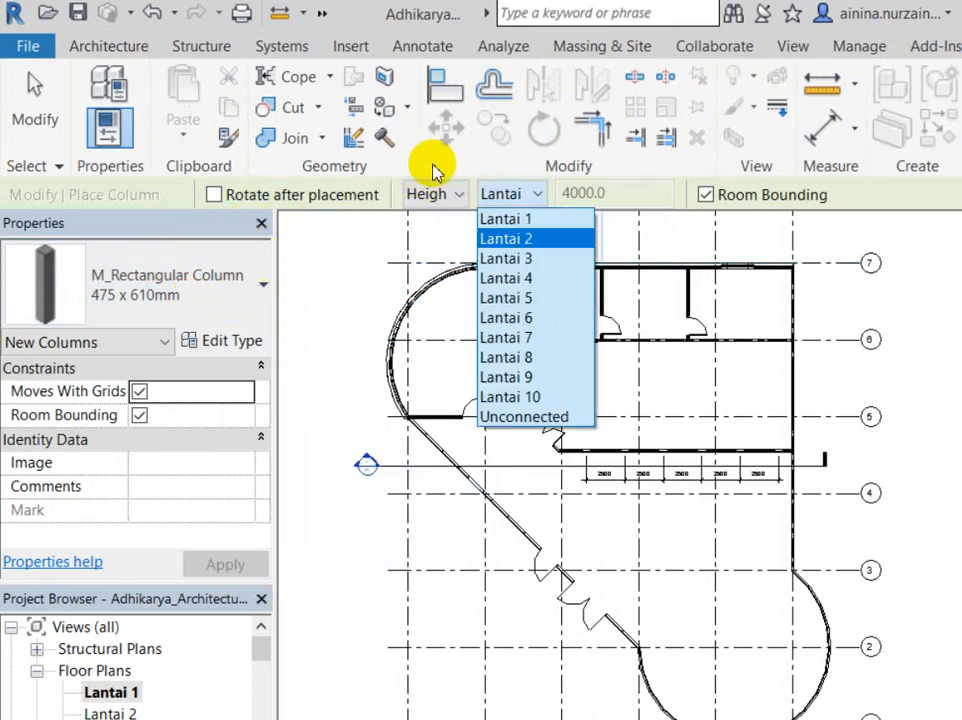
pyautogui.click(453, 206)
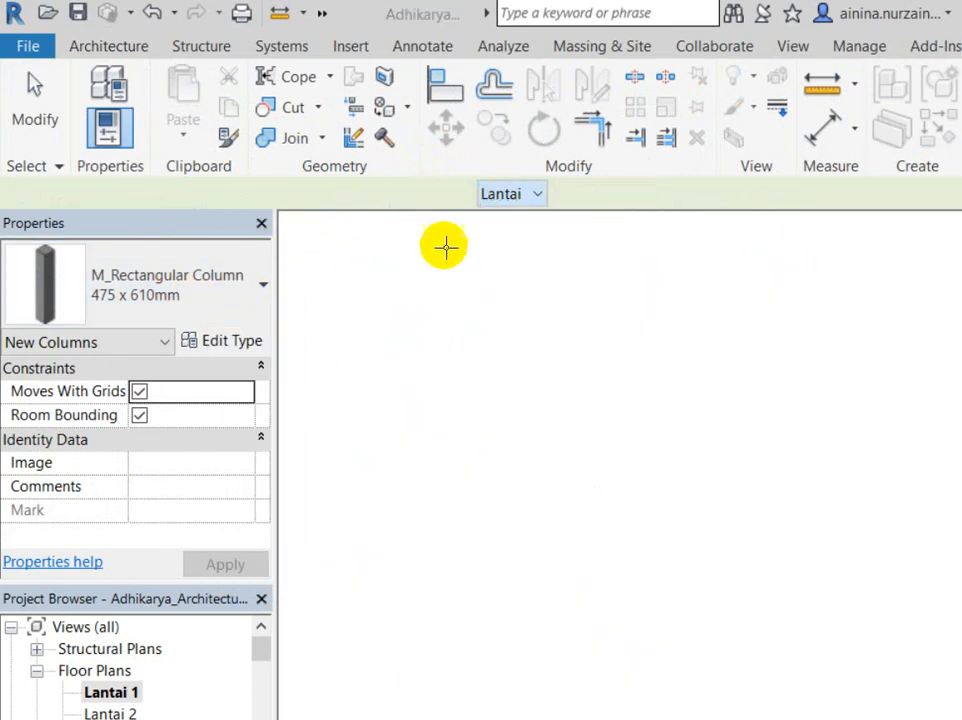
pyautogui.click(500, 194)
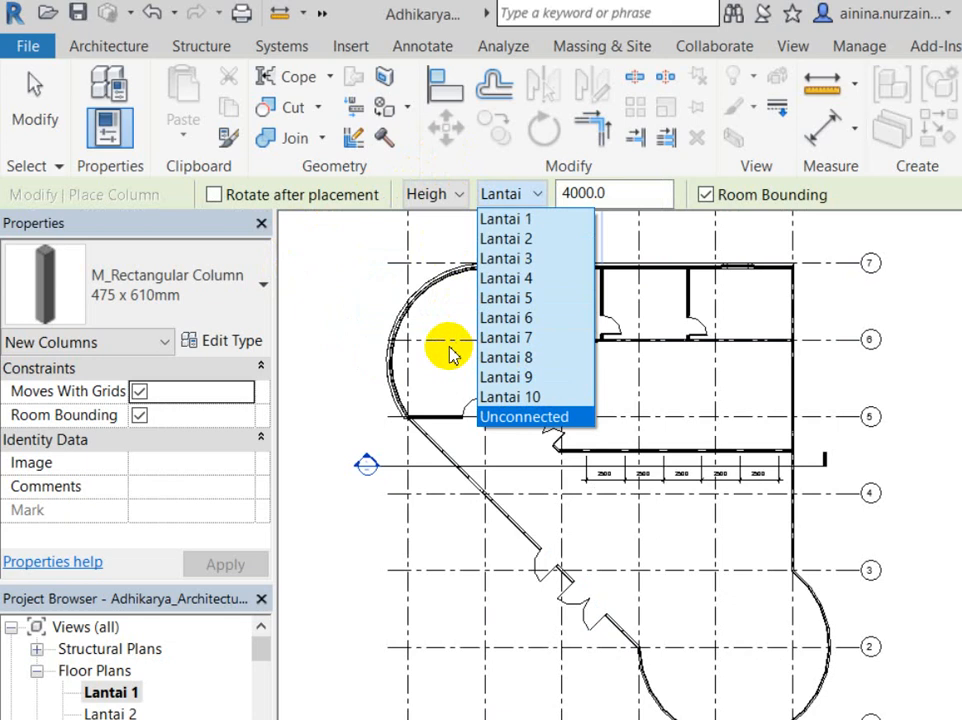
pyautogui.click(447, 200)
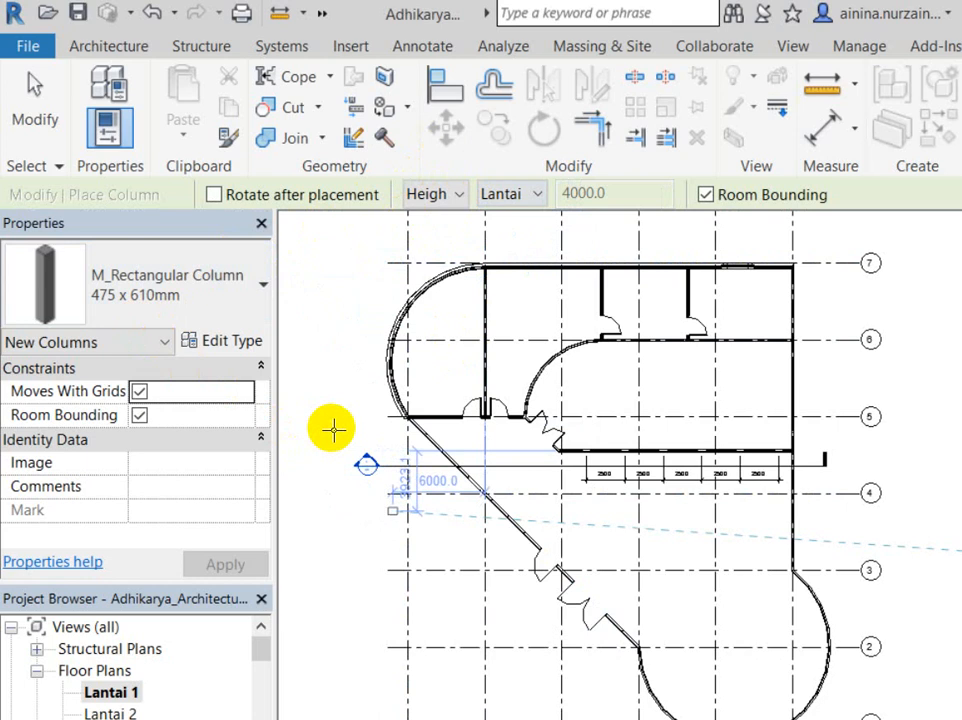
# Examine the M_Rectangular Column types and the 475 x 610mm type's depth and width parameters with a plan preview
pyautogui.click(163, 224)
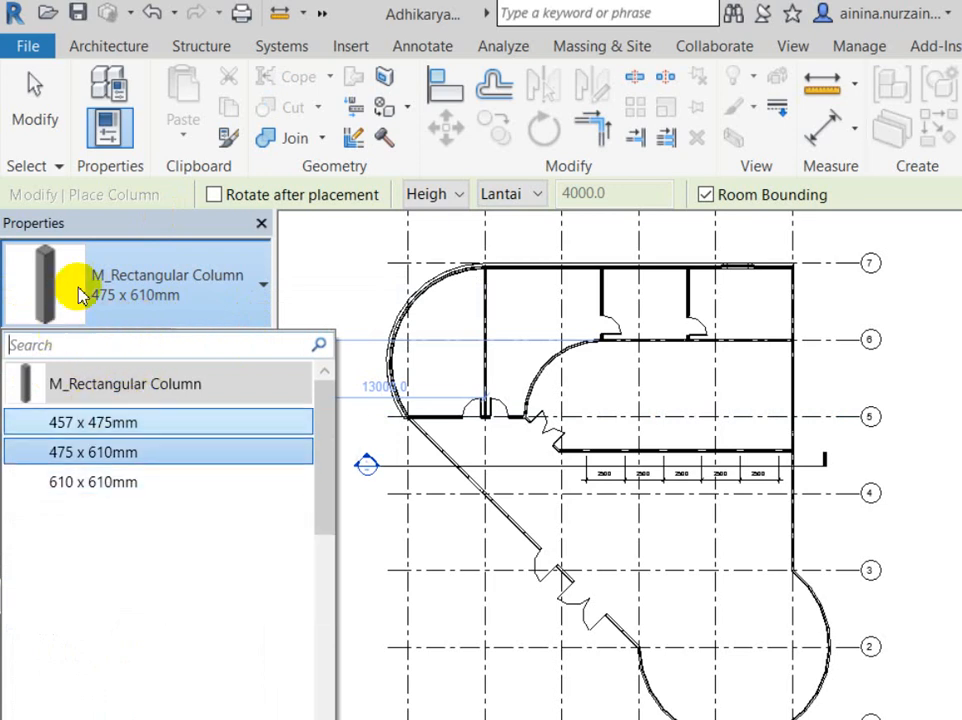
pyautogui.click(233, 299)
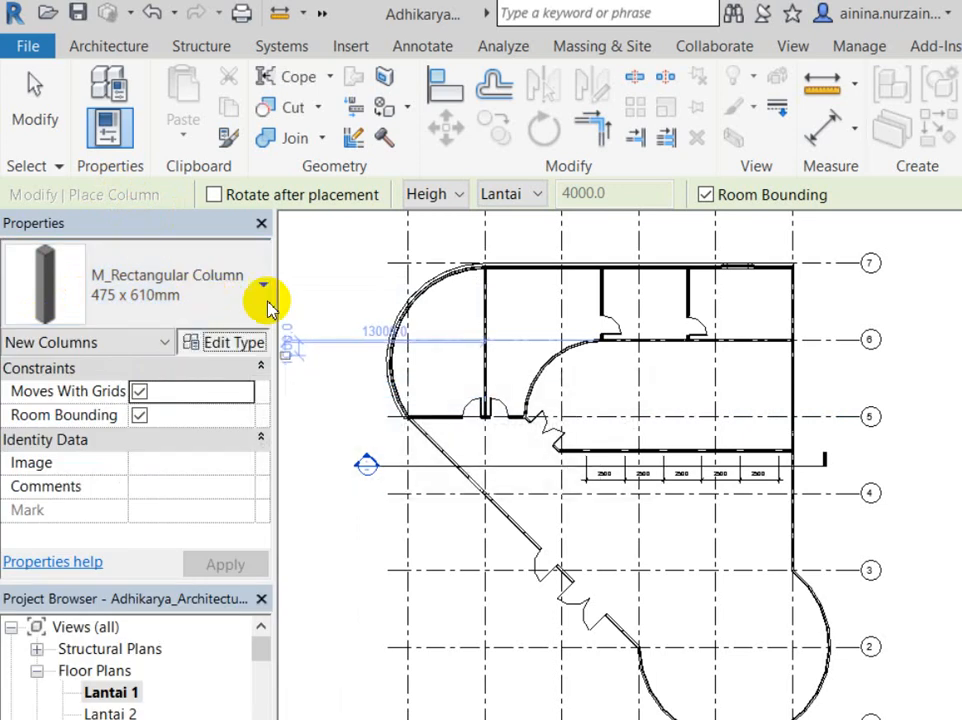
pyautogui.click(235, 340)
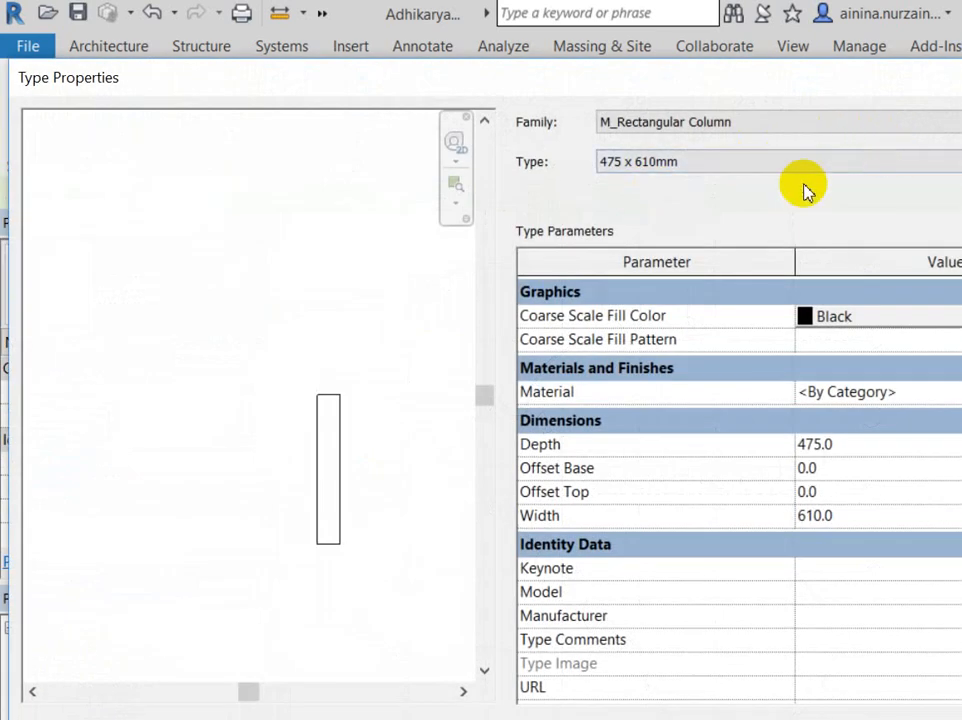
pyautogui.click(396, 625)
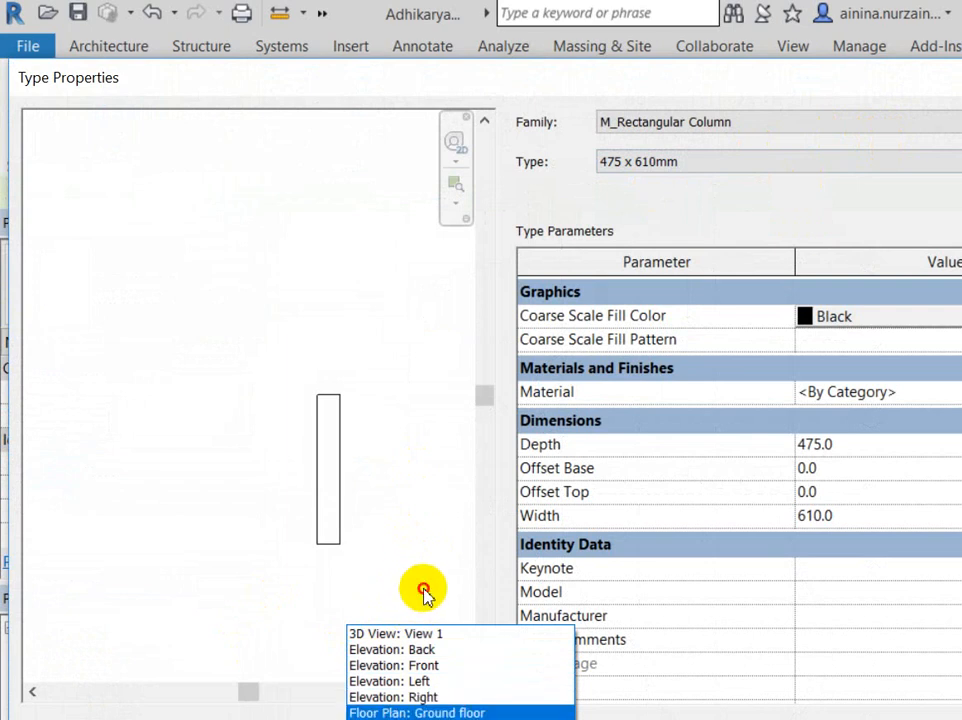
pyautogui.click(423, 592)
pyautogui.scroll(4, 258, 369)
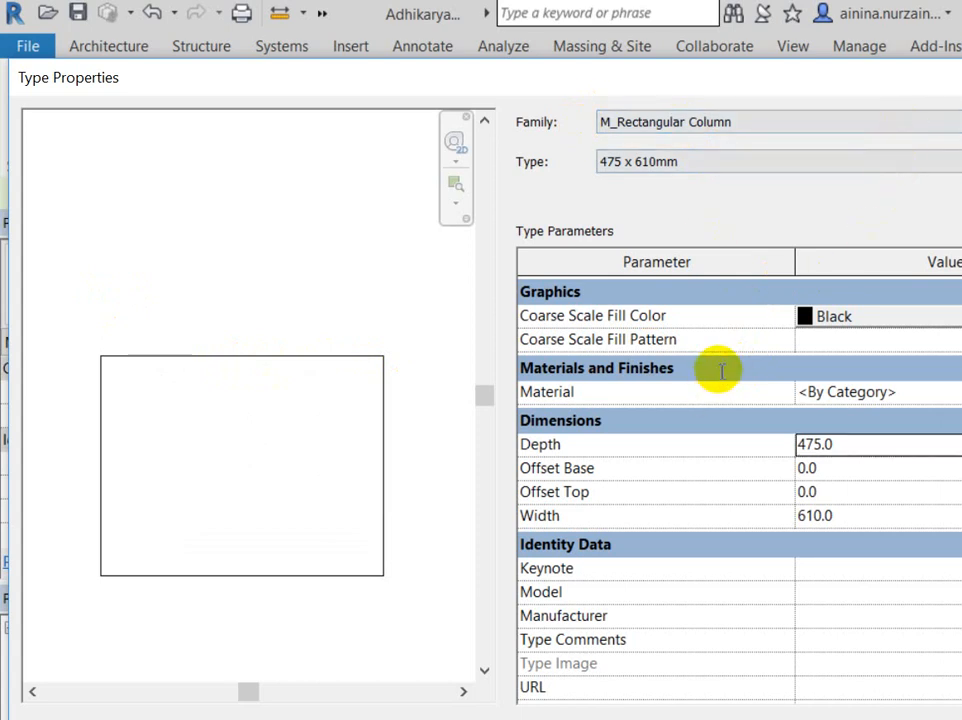
pyautogui.click(720, 515)
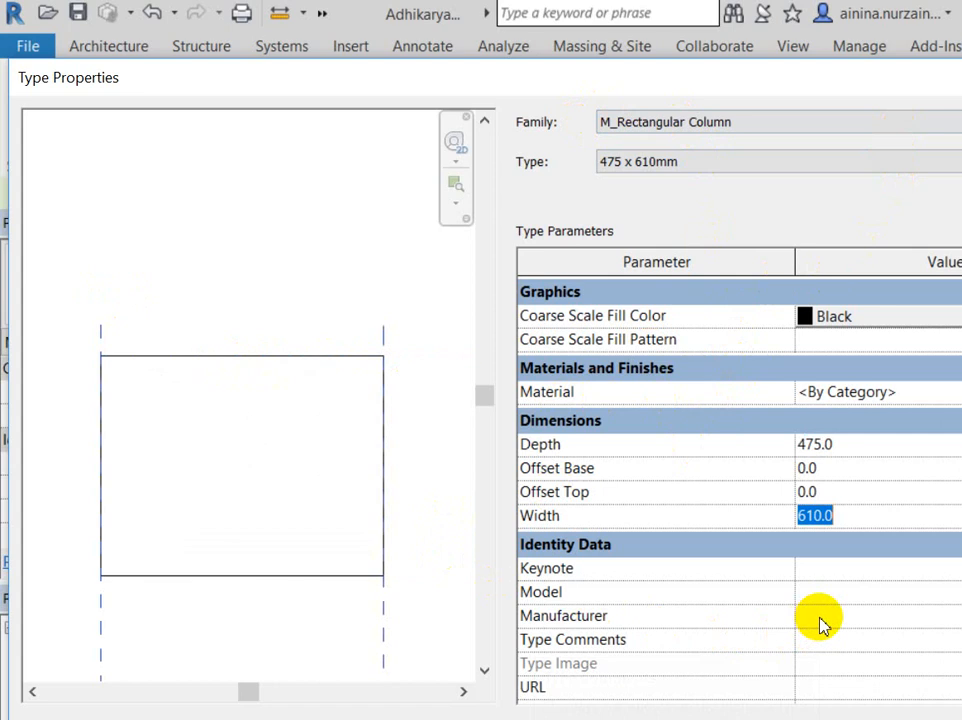
pyautogui.press('Return')
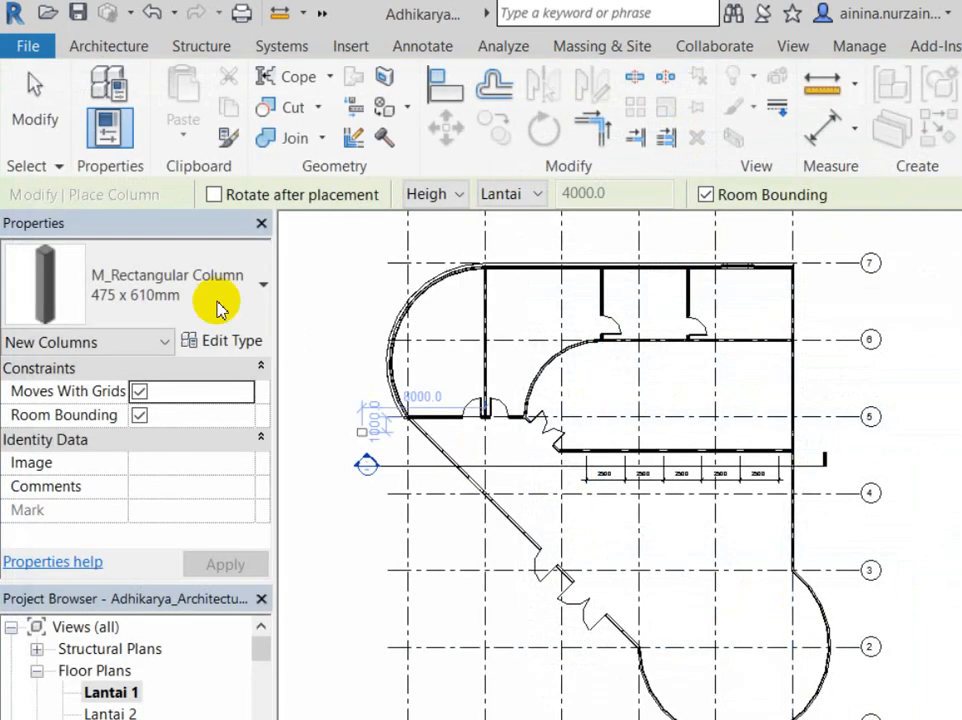
# Review the M_Rectangular Column types and preview the 475 x 610mm column along the upper wall at grid 7
pyautogui.click(123, 240)
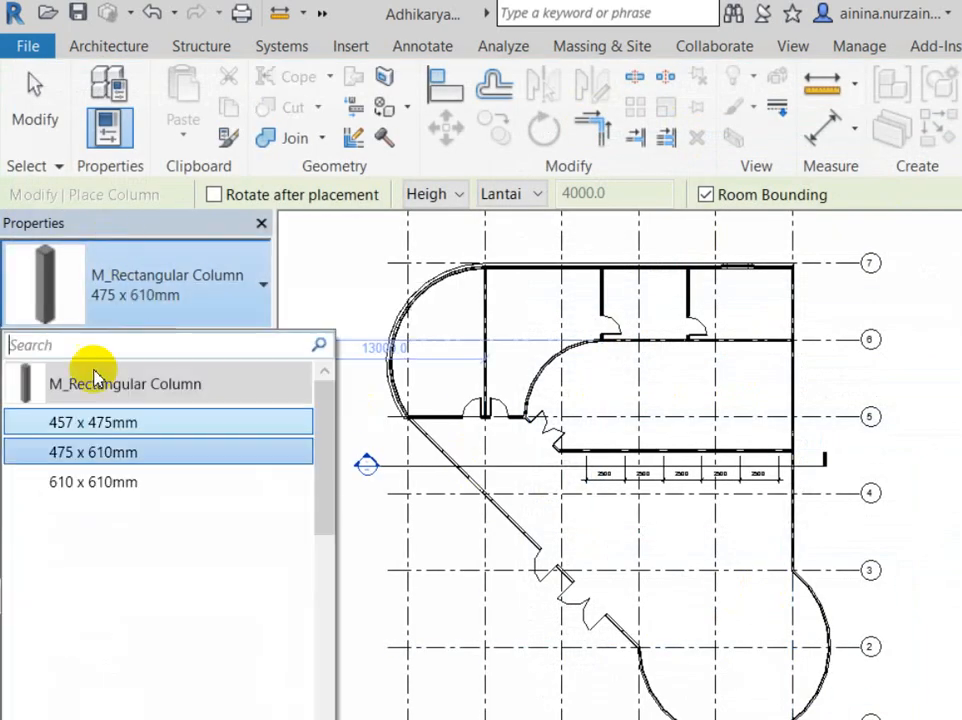
pyautogui.click(118, 388)
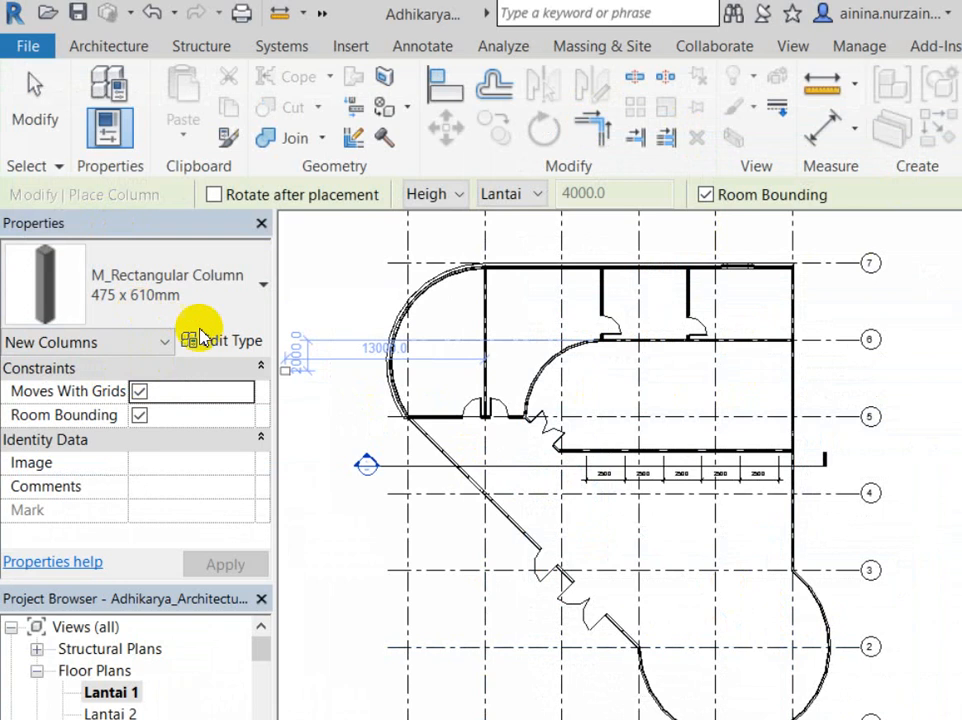
pyautogui.scroll(5, 436, 232)
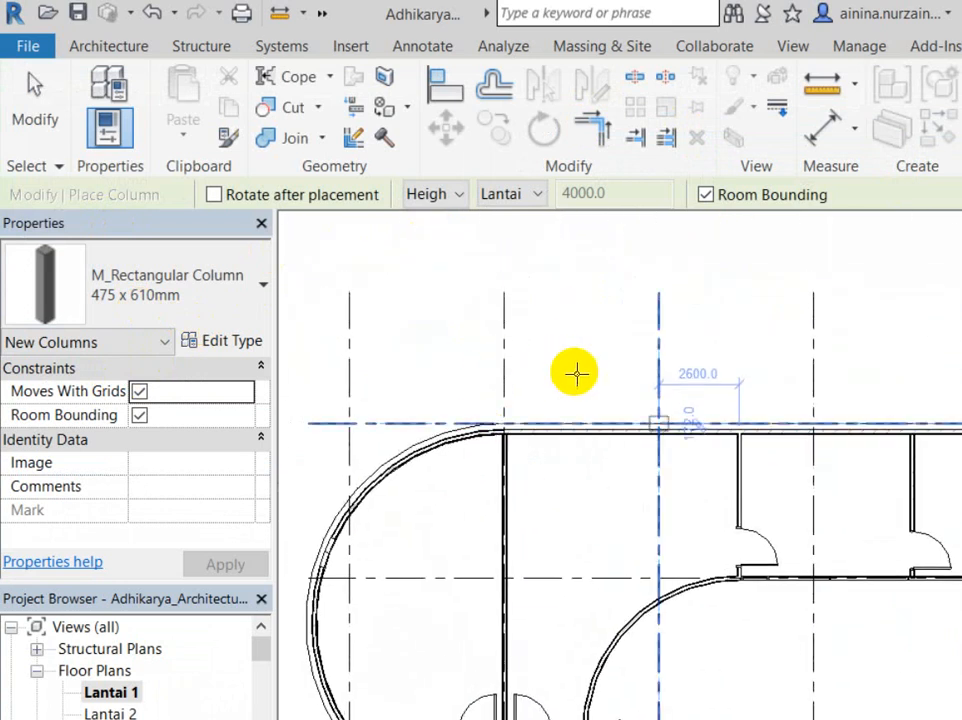
pyautogui.scroll(3, 576, 373)
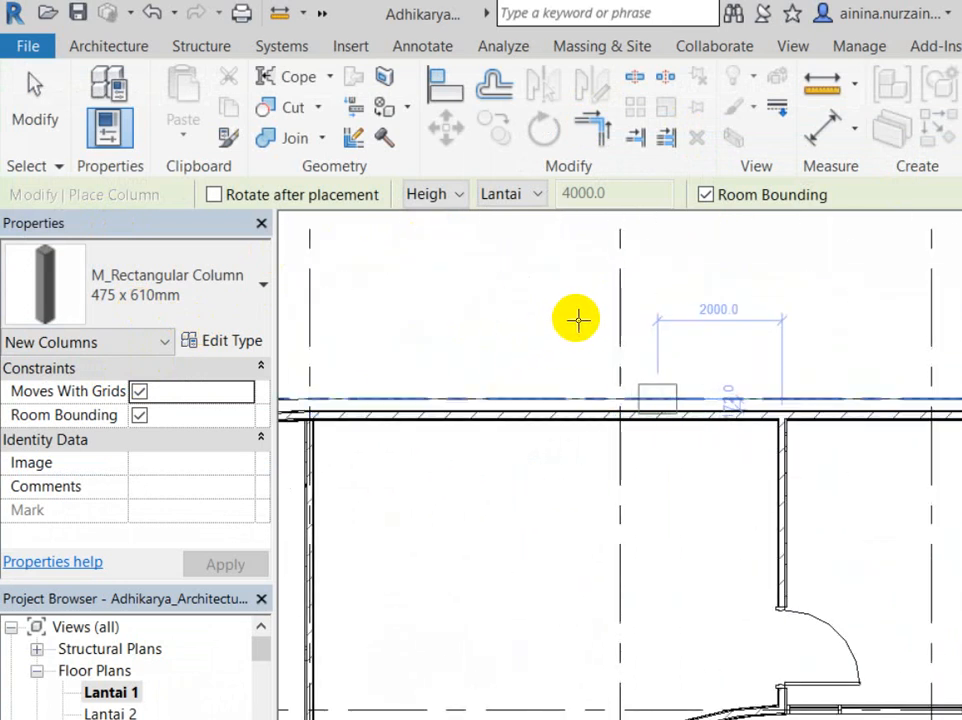
pyautogui.scroll(-2, 708, 291)
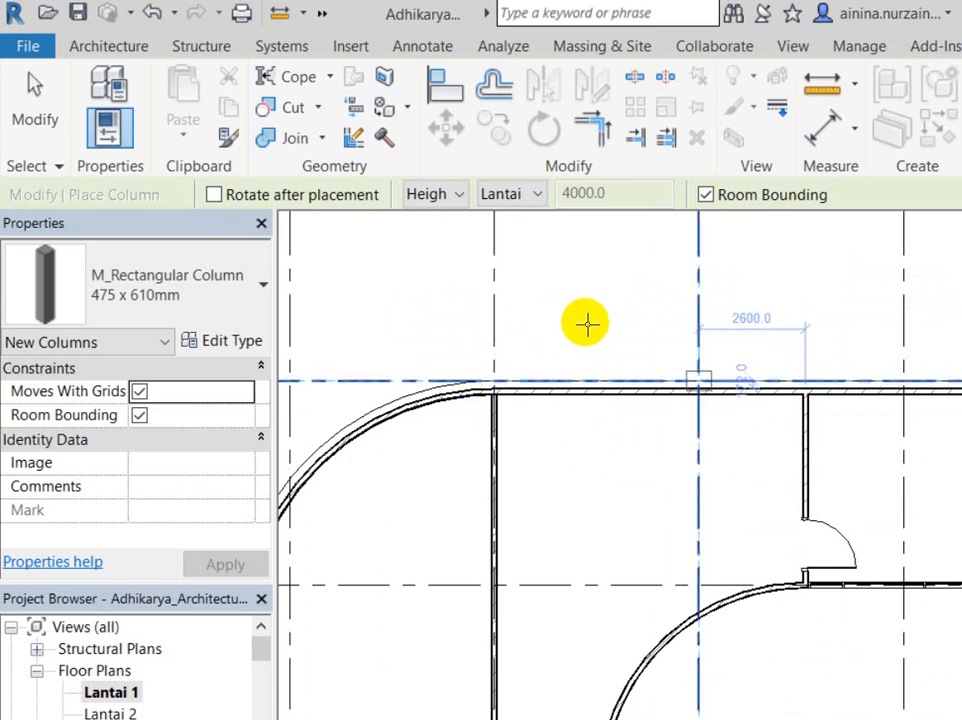
pyautogui.scroll(2, 586, 323)
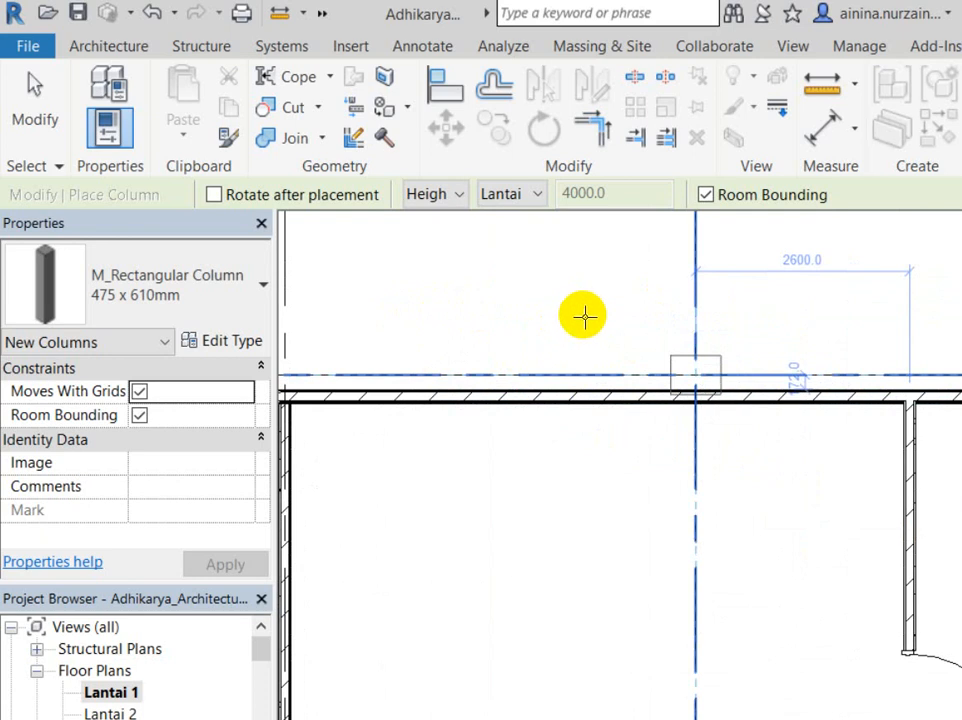
pyautogui.scroll(-3, 582, 323)
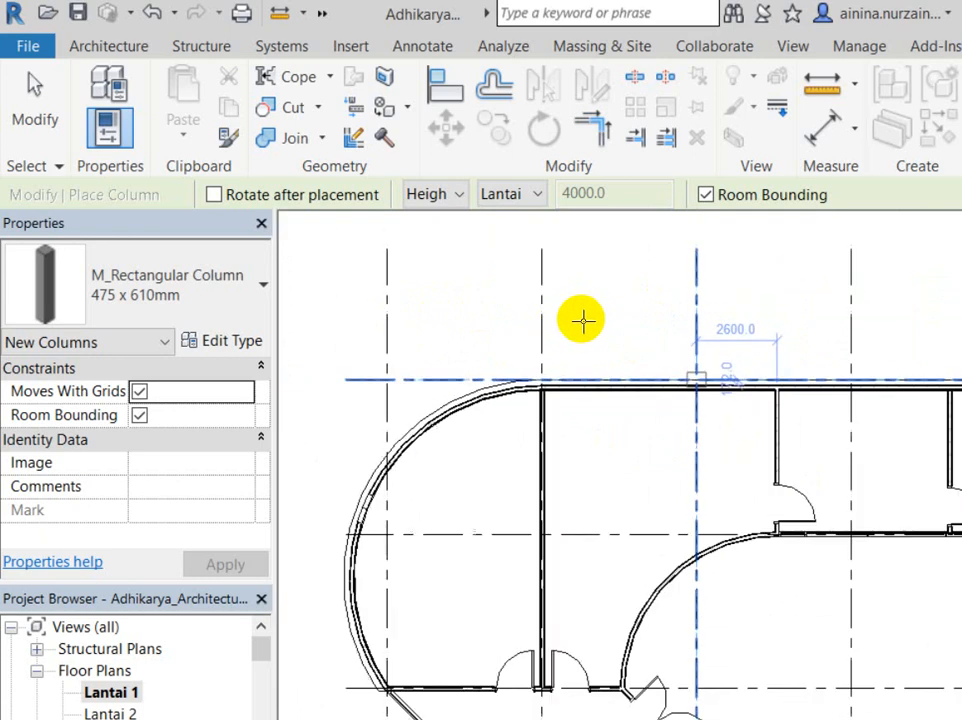
pyautogui.scroll(4, 487, 264)
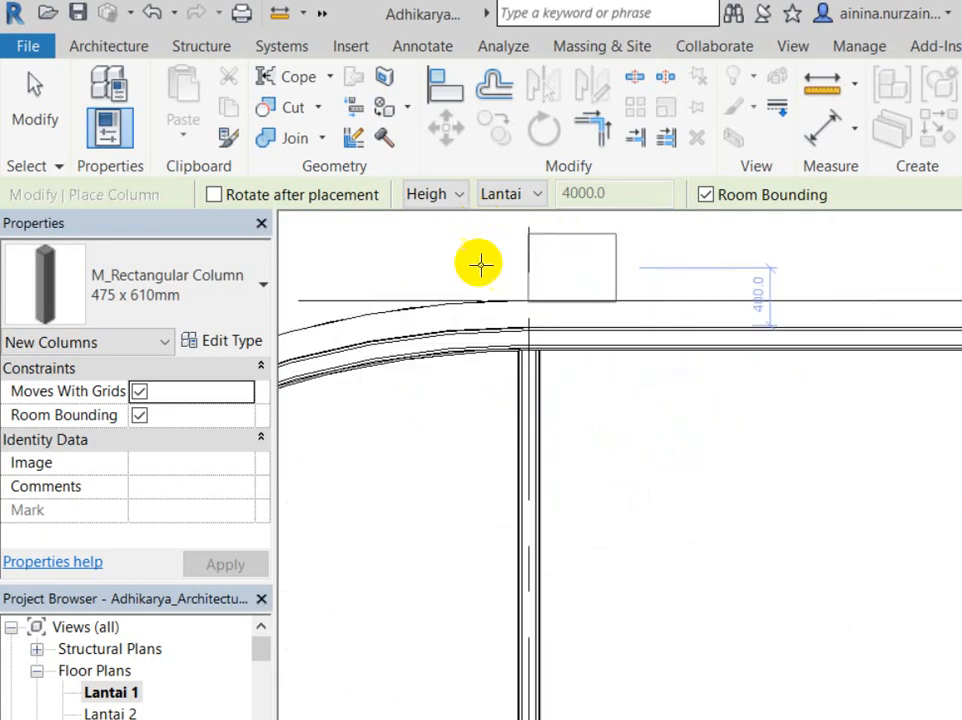
# Place a 475 x 610mm rectangular column where the vertical grid line crosses the windowed wall above the 2500 dimensions
pyautogui.moveTo(533, 503); pyautogui.dragTo(41, 292, button='middle')
pyautogui.scroll(-2, 653, 393)
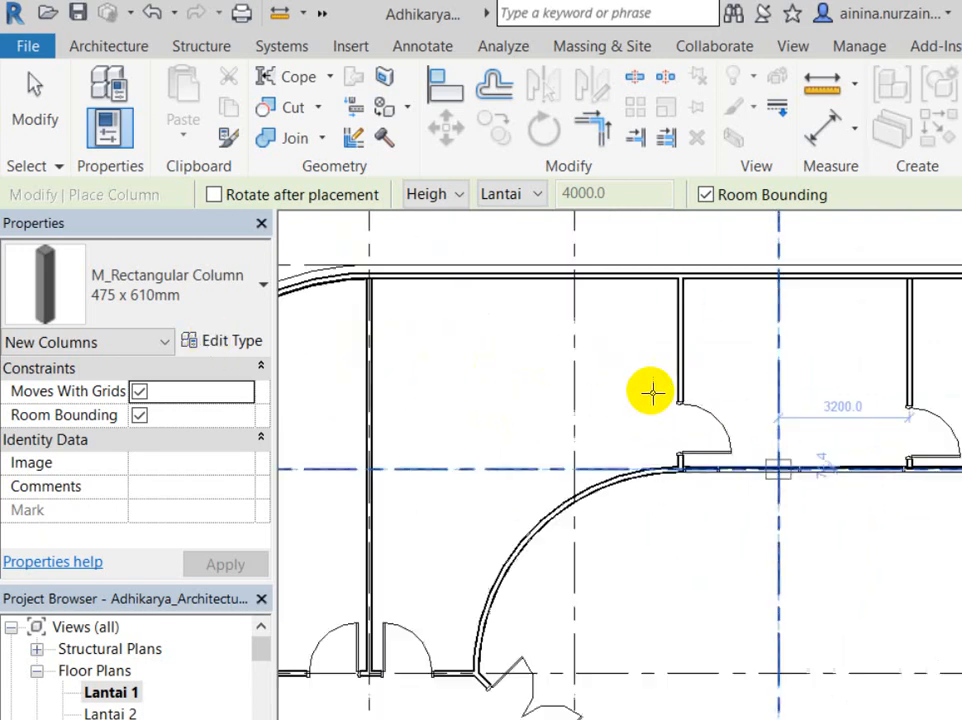
pyautogui.moveTo(516, 381); pyautogui.dragTo(537, 241, button='middle')
pyautogui.moveTo(571, 532); pyautogui.dragTo(571, 412, button='middle')
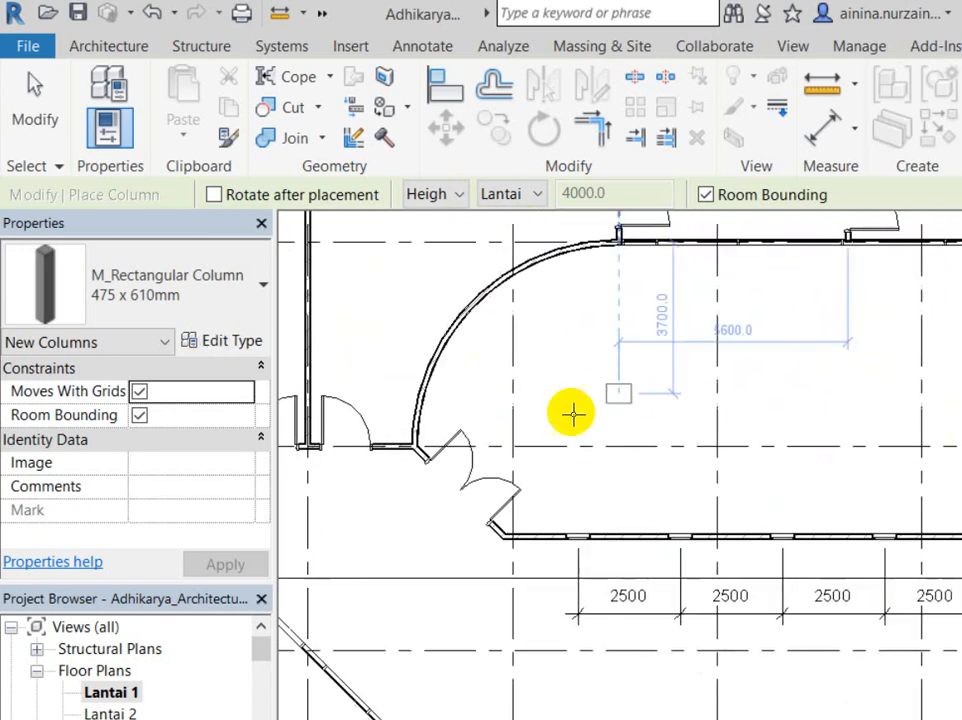
pyautogui.scroll(3, 600, 450)
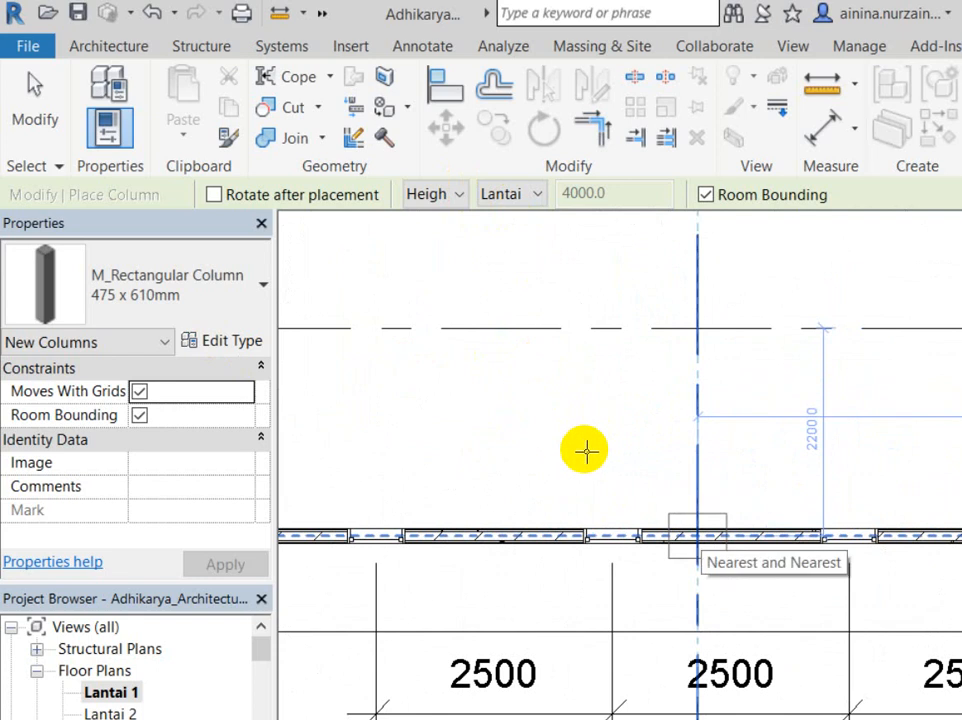
pyautogui.click(585, 451)
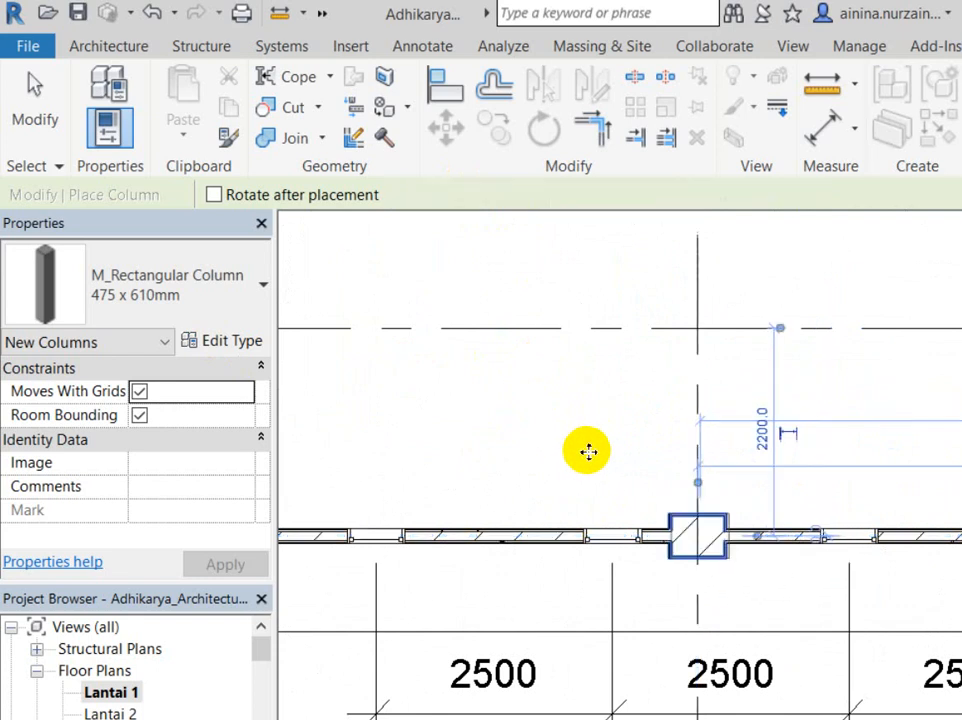
pyautogui.scroll(5, 586, 460)
pyautogui.click(27, 85)
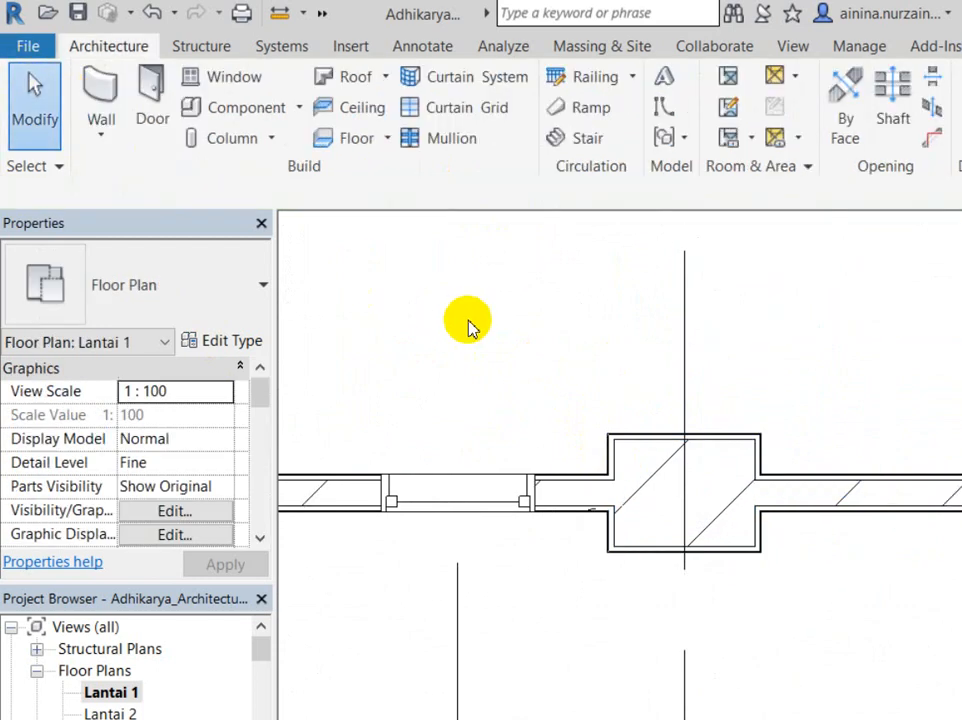
# Examine how the placed column's outline and hatch merge with the windowed wall
pyautogui.click(624, 404)
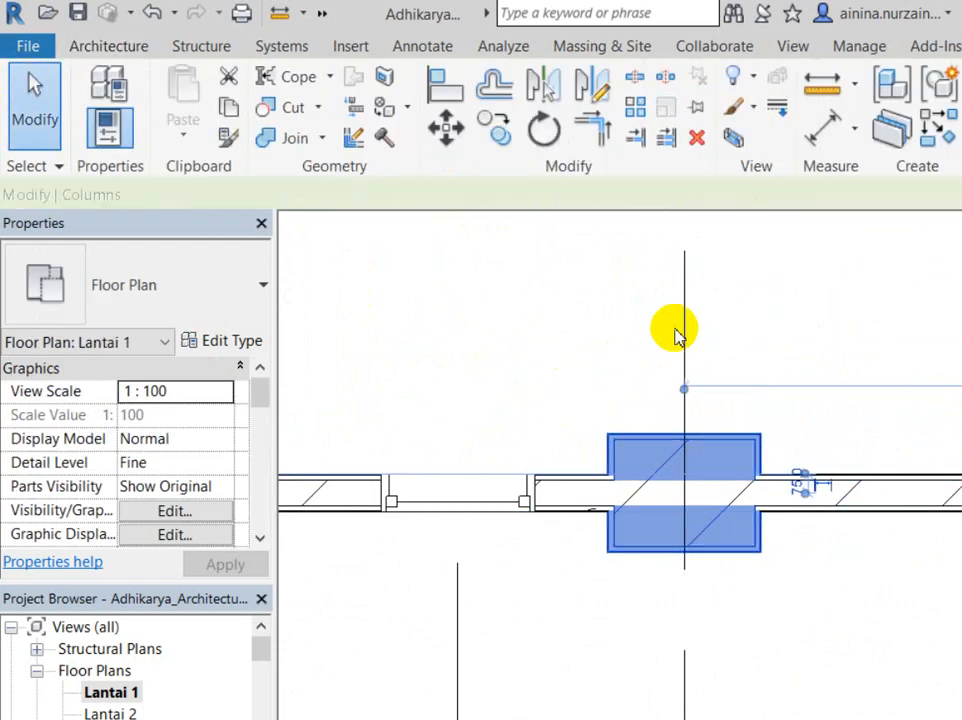
pyautogui.click(678, 335)
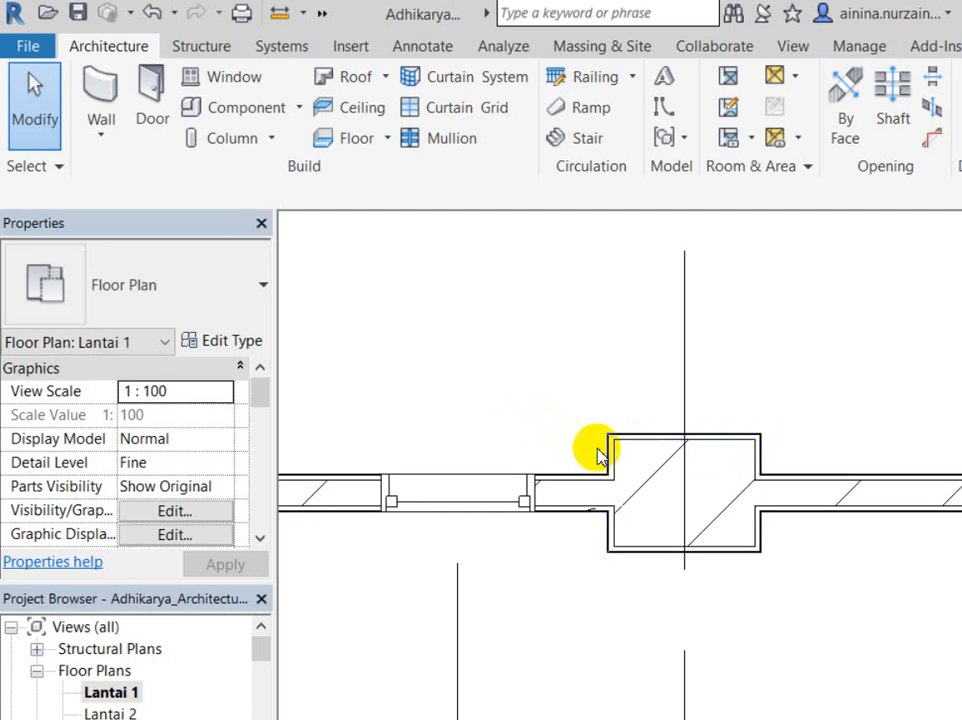
pyautogui.scroll(3, 610, 452)
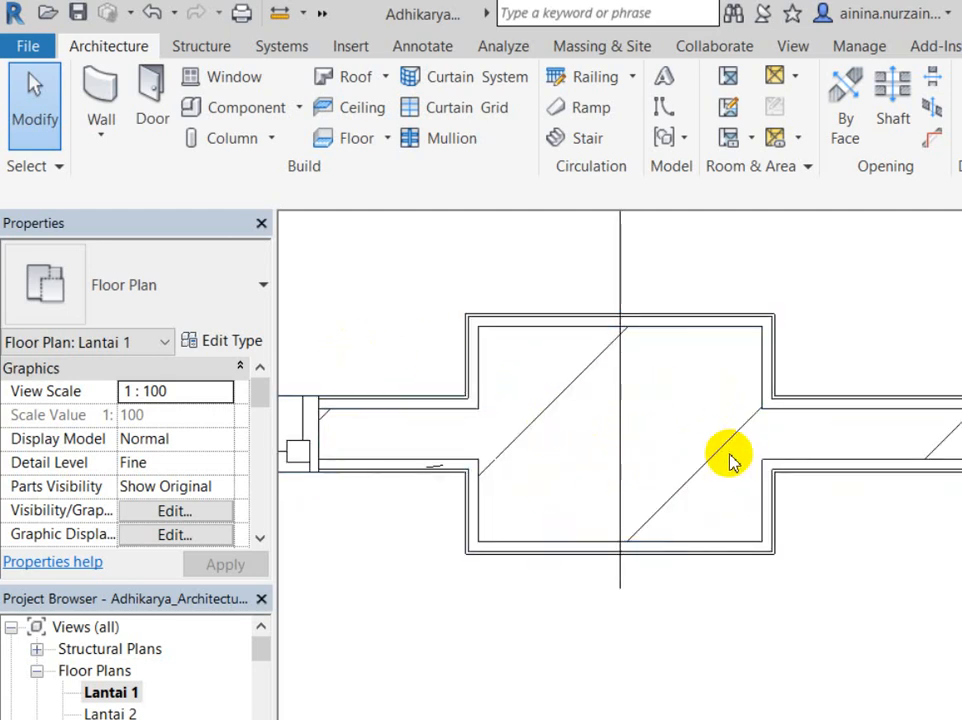
pyautogui.scroll(-10, 730, 457)
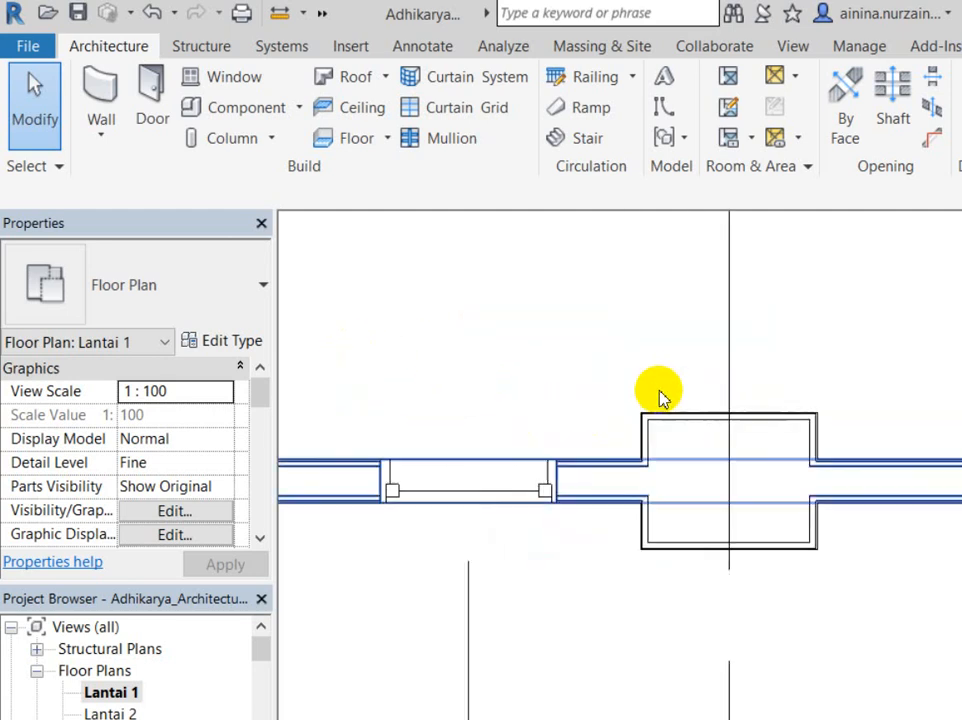
pyautogui.click(198, 137)
pyautogui.scroll(-4, 494, 507)
pyautogui.scroll(5, 460, 372)
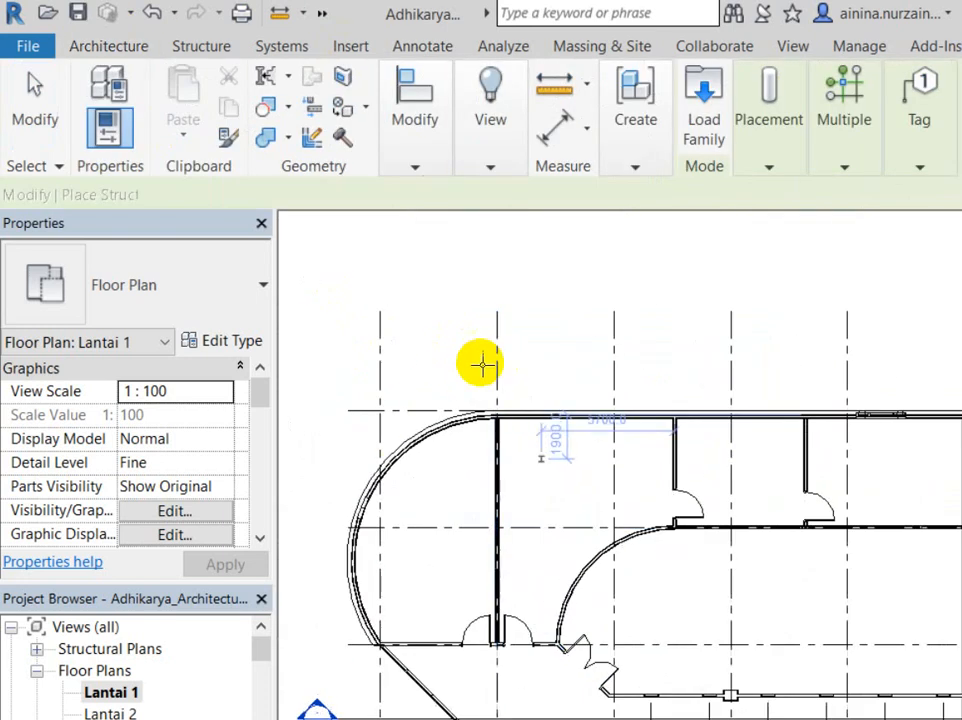
pyautogui.scroll(5, 482, 365)
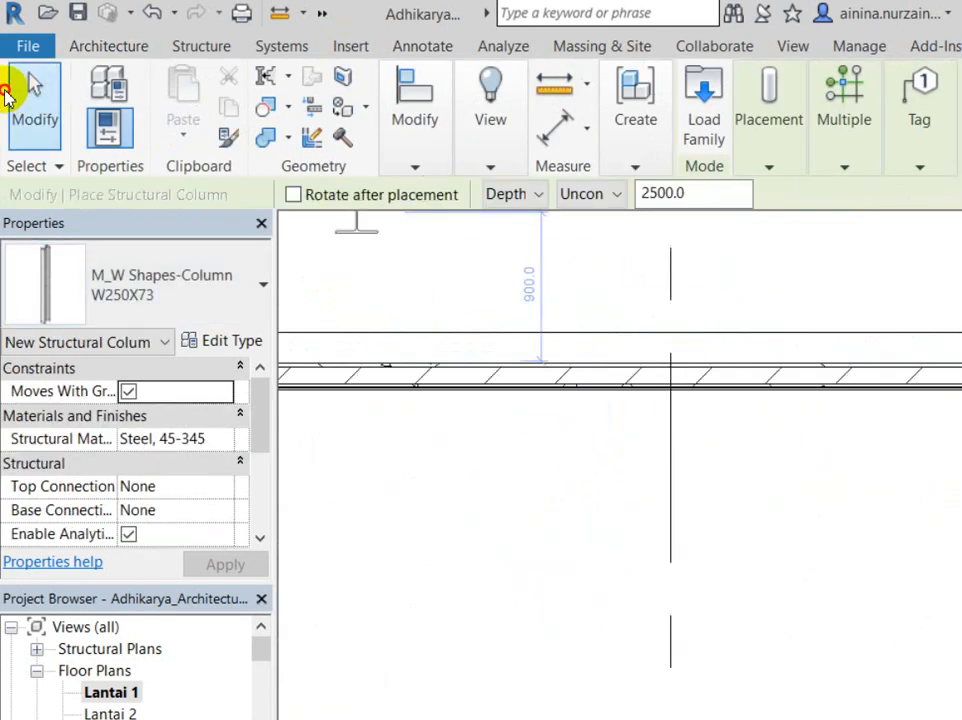
pyautogui.click(45, 95)
# Place a 475 x 610mm architectural column on the upper wall near grid 7, centred on the vertical grid line
pyautogui.click(226, 140)
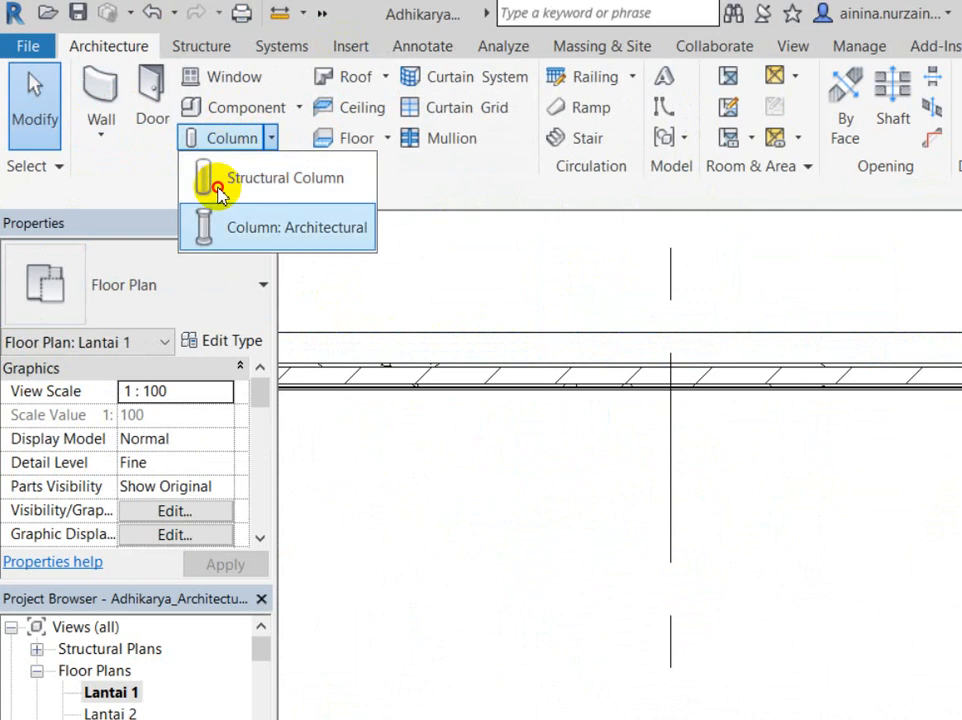
pyautogui.click(212, 178)
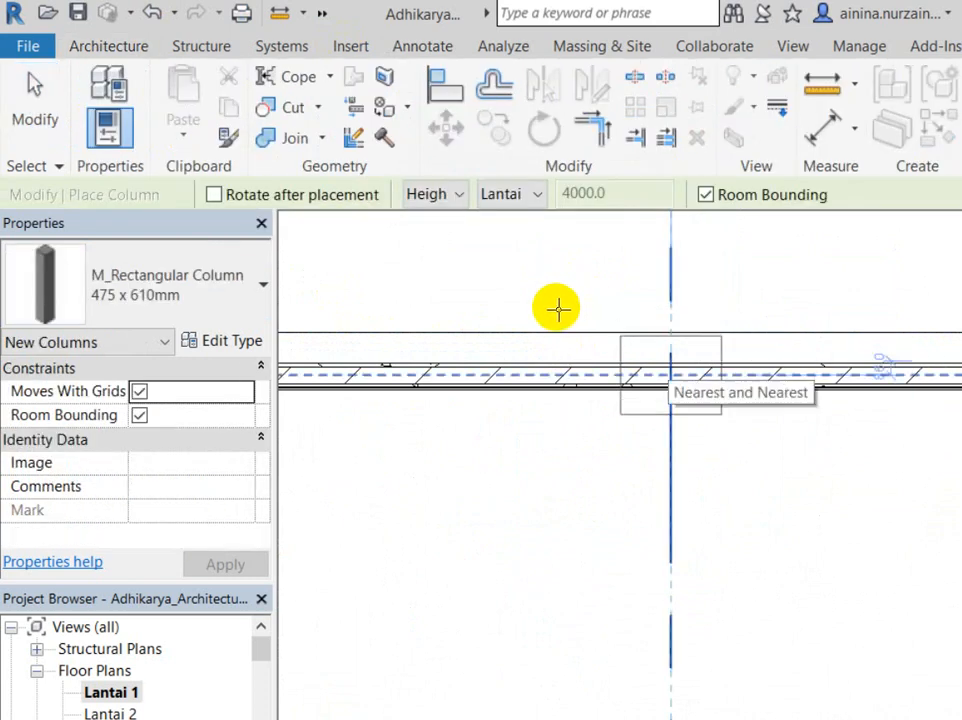
pyautogui.click(670, 359)
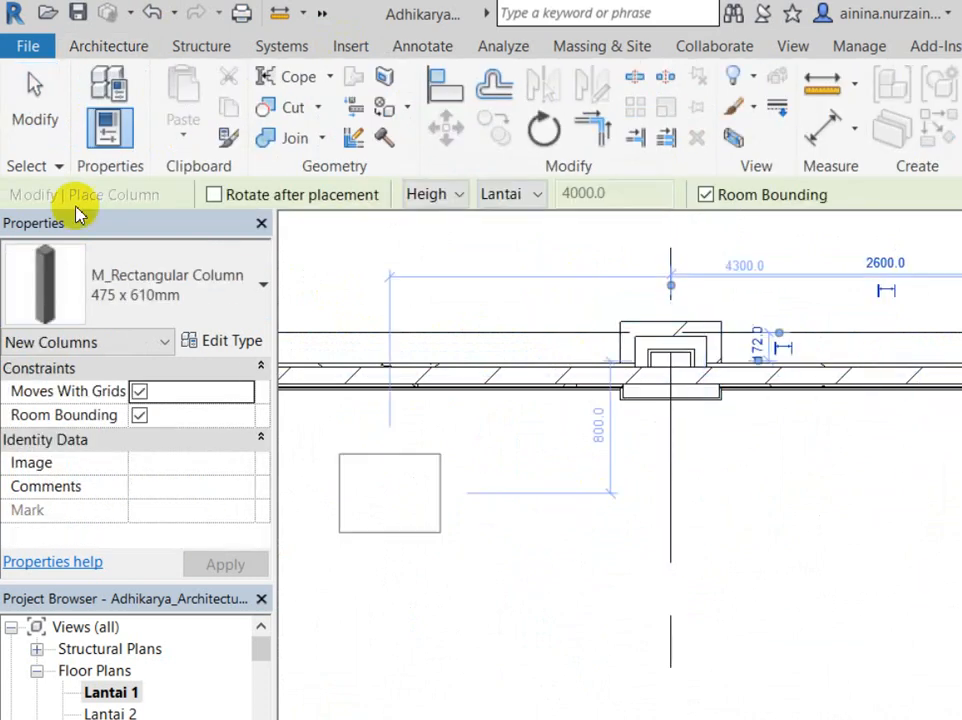
pyautogui.click(35, 85)
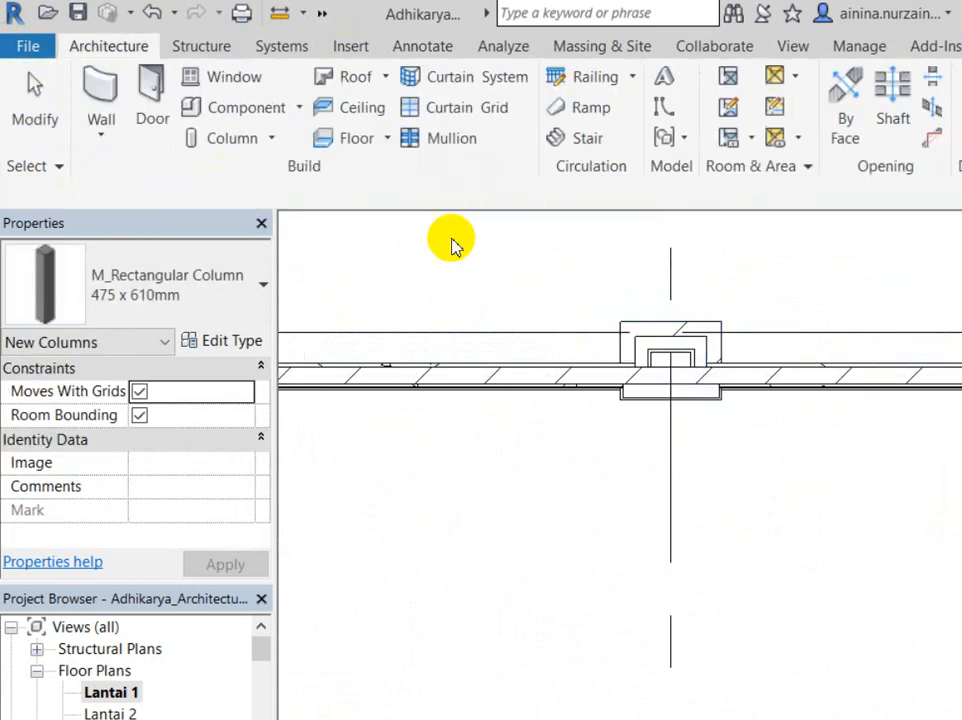
# Select the column on the upper wall, inspect its join, and try to shift it perpendicular to the wall
pyautogui.click(560, 275)
pyautogui.press('space')
pyautogui.press('space')
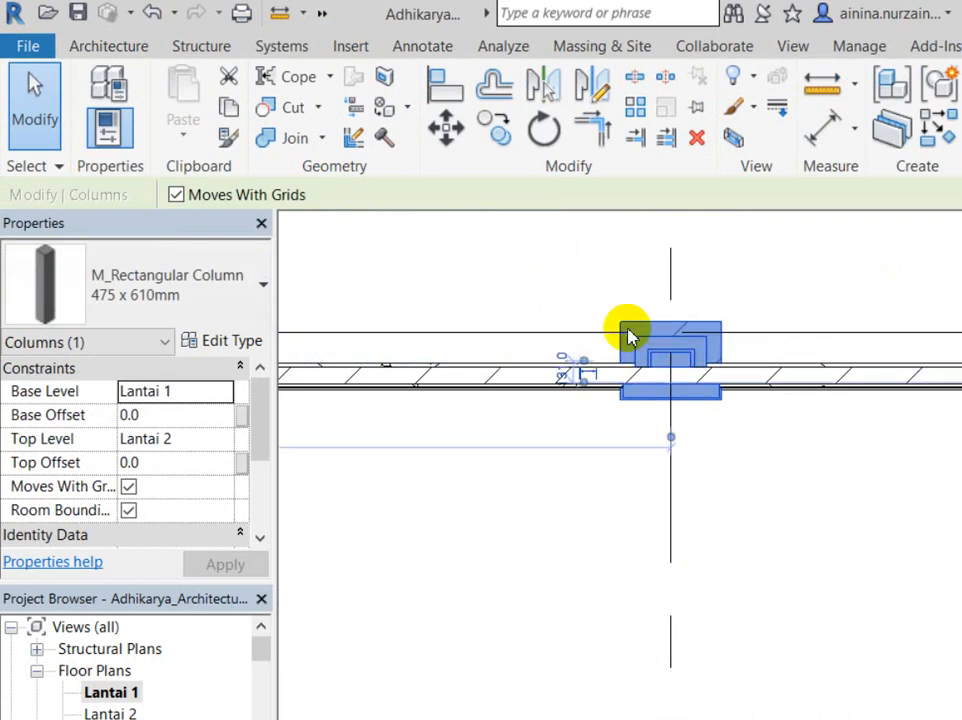
pyautogui.scroll(3, 627, 329)
pyautogui.press('Escape')
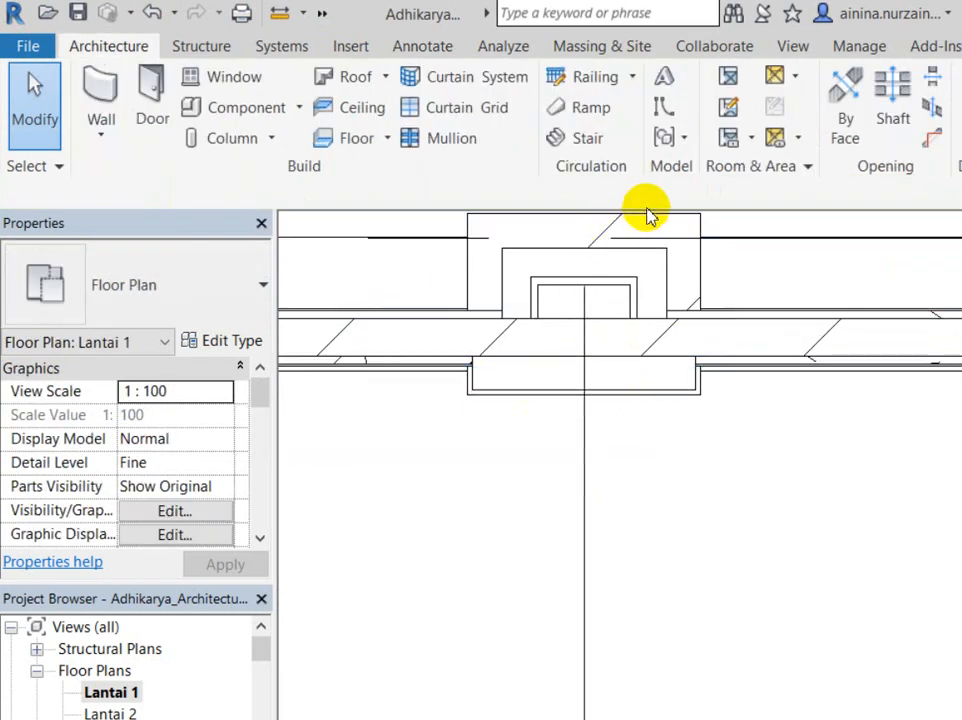
pyautogui.scroll(-3, 648, 215)
pyautogui.click(600, 240)
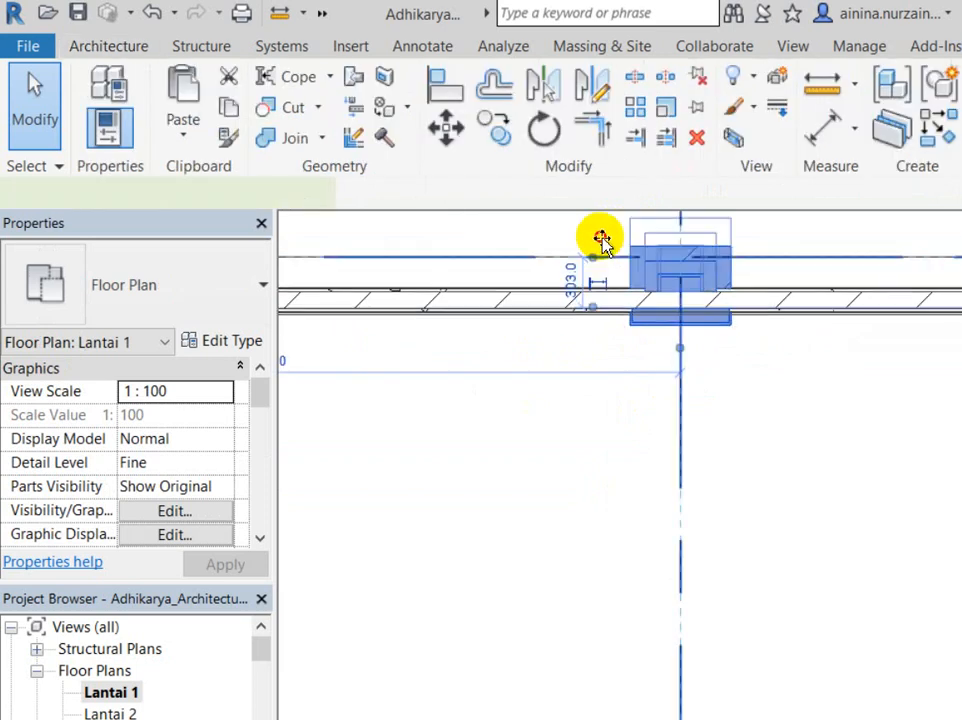
pyautogui.moveTo(600, 238); pyautogui.dragTo(607, 307)
pyautogui.press('Escape')
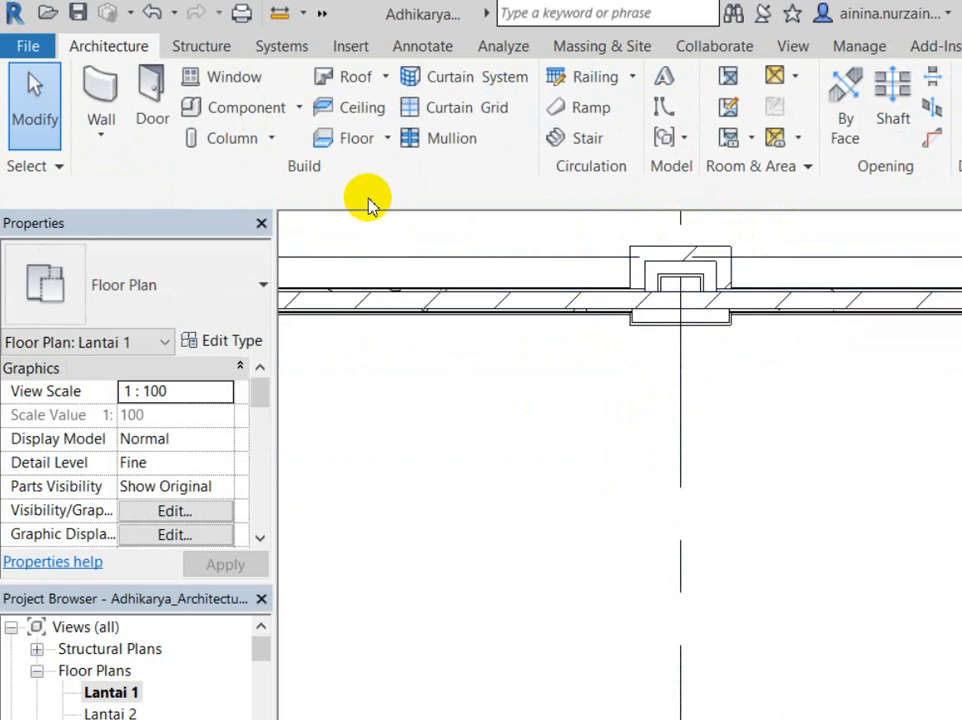
# Delete the rectangular column from the upper wall near grid 7
pyautogui.scroll(-6, 369, 206)
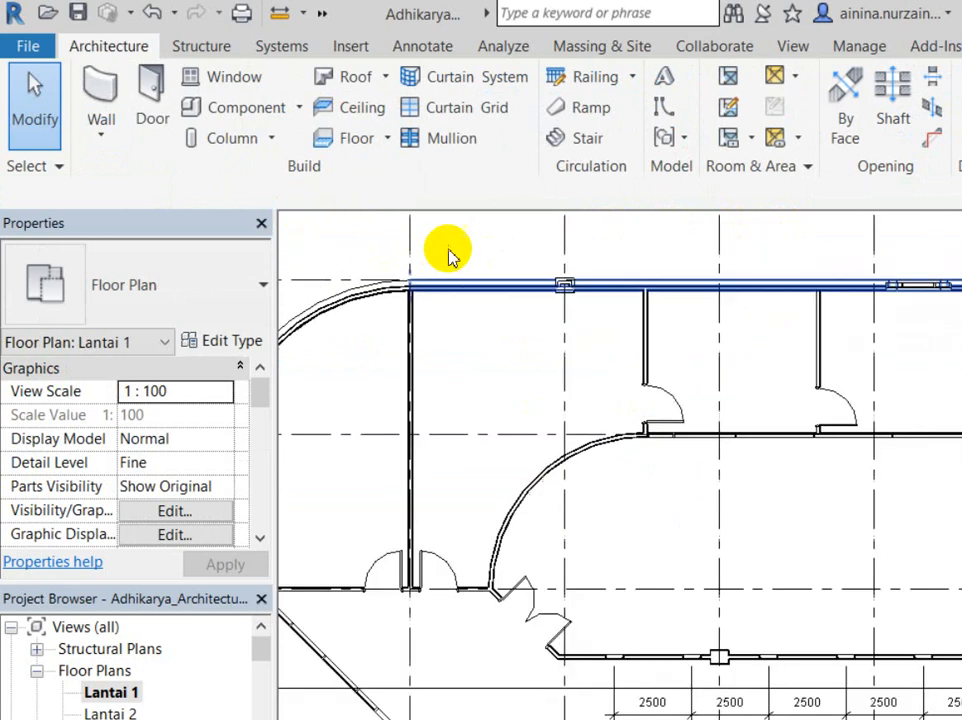
pyautogui.click(565, 286)
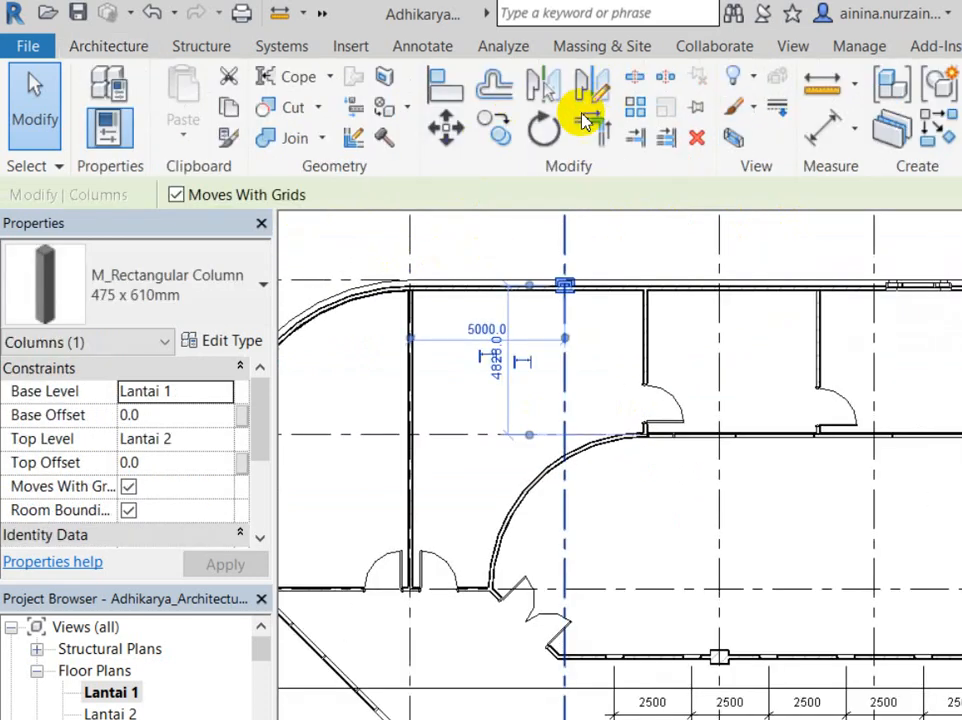
pyautogui.press('Escape')
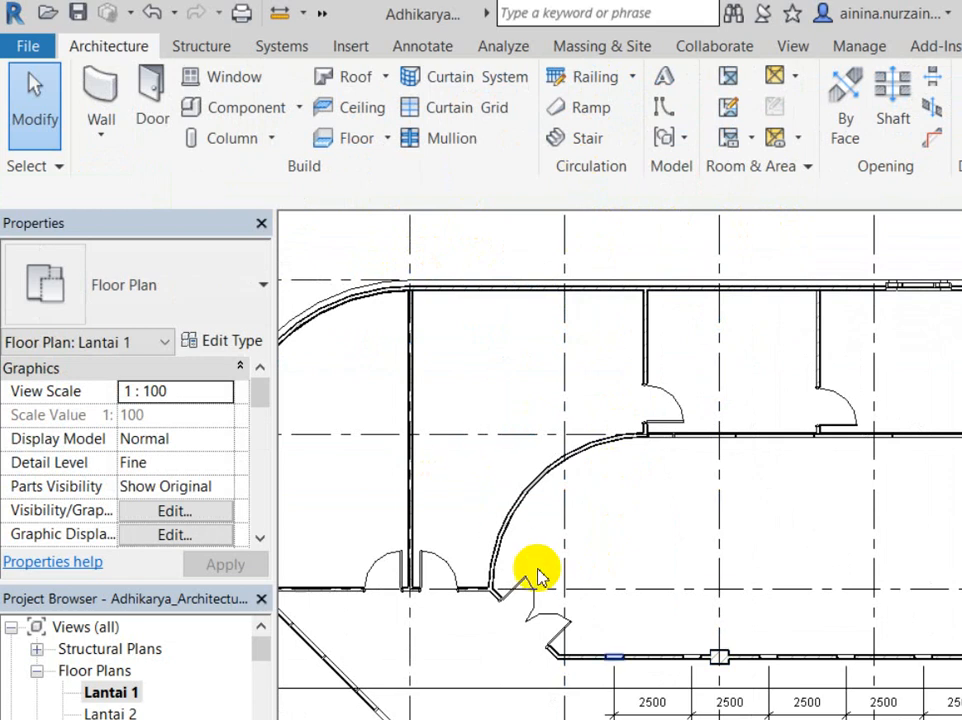
# Inspect the remaining rectangular column on the windowed wall and its position relative to the grid
pyautogui.scroll(3, 622, 563)
pyautogui.click(668, 606)
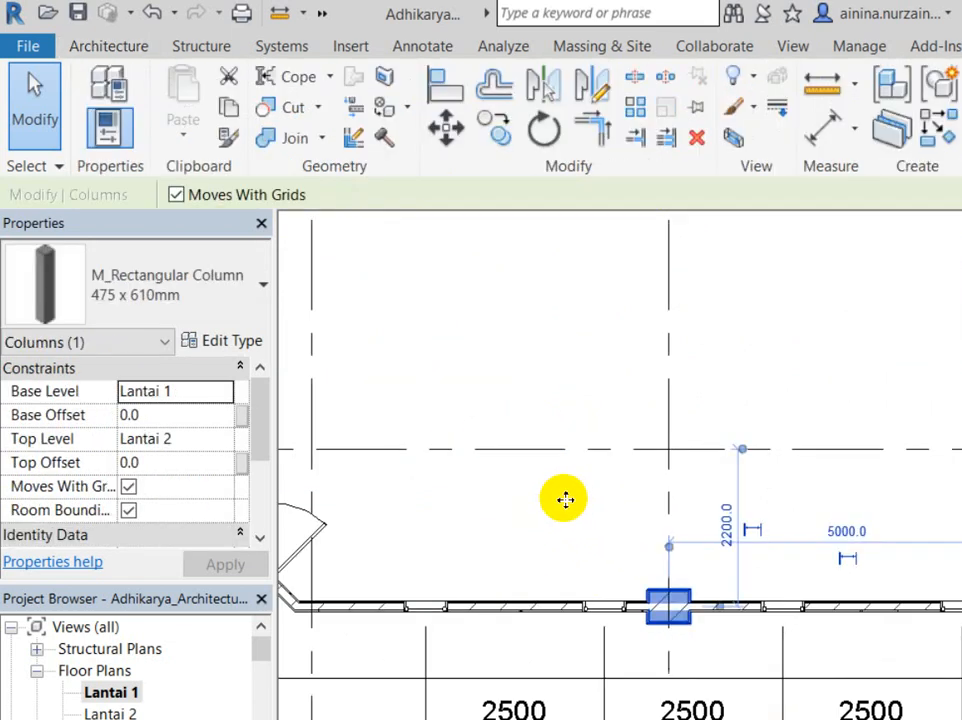
pyautogui.click(438, 425)
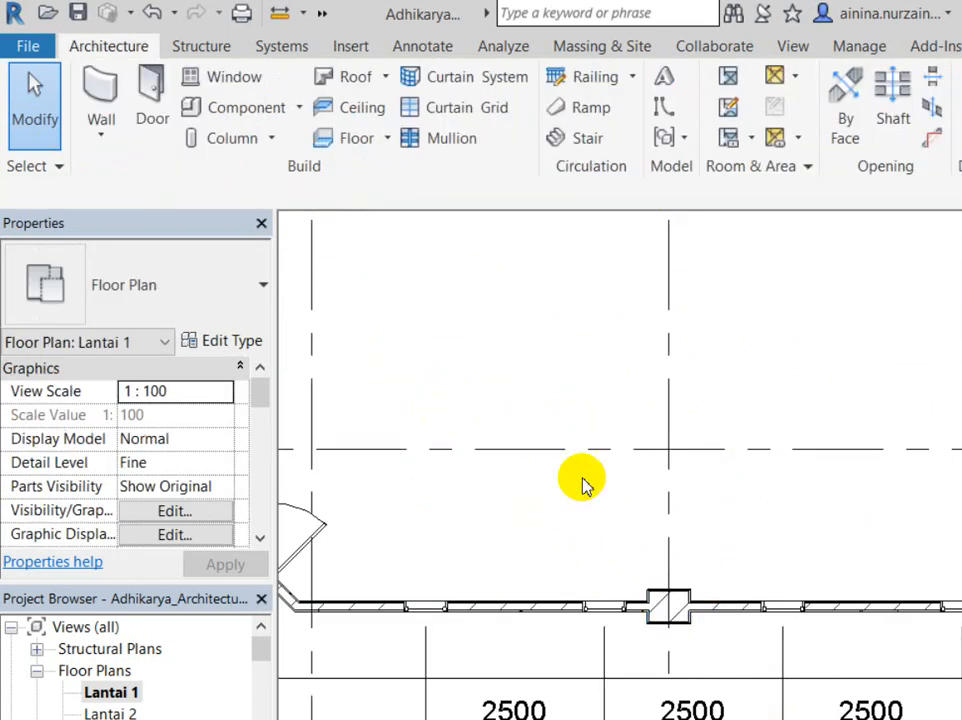
pyautogui.scroll(-3, 584, 481)
pyautogui.scroll(-2, 716, 405)
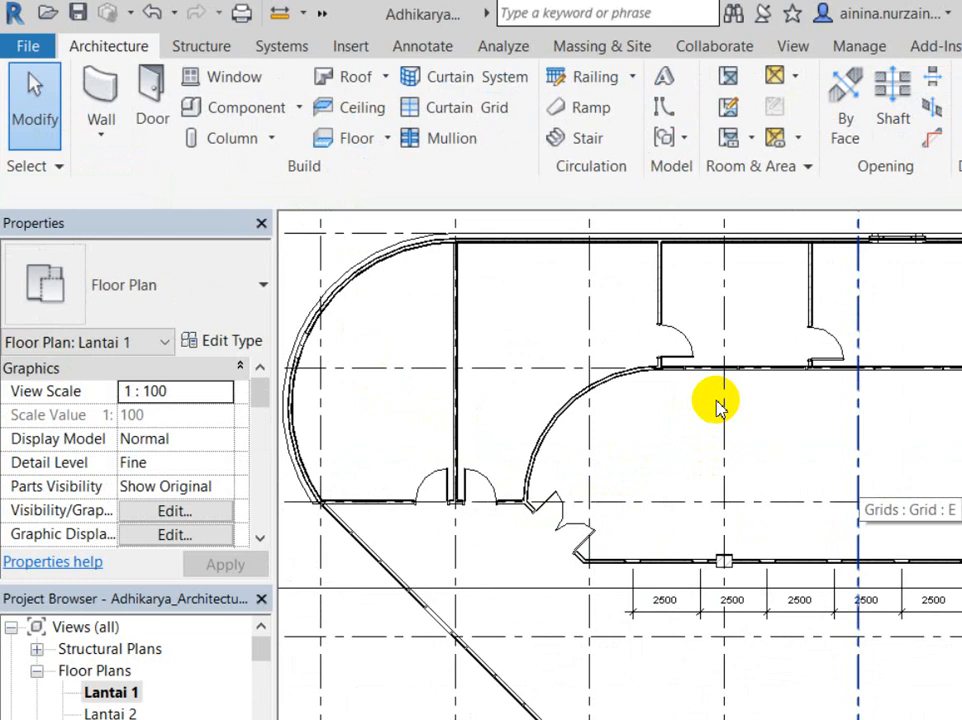
# Start the Structural Column command and review the column types available for placement
pyautogui.click(226, 136)
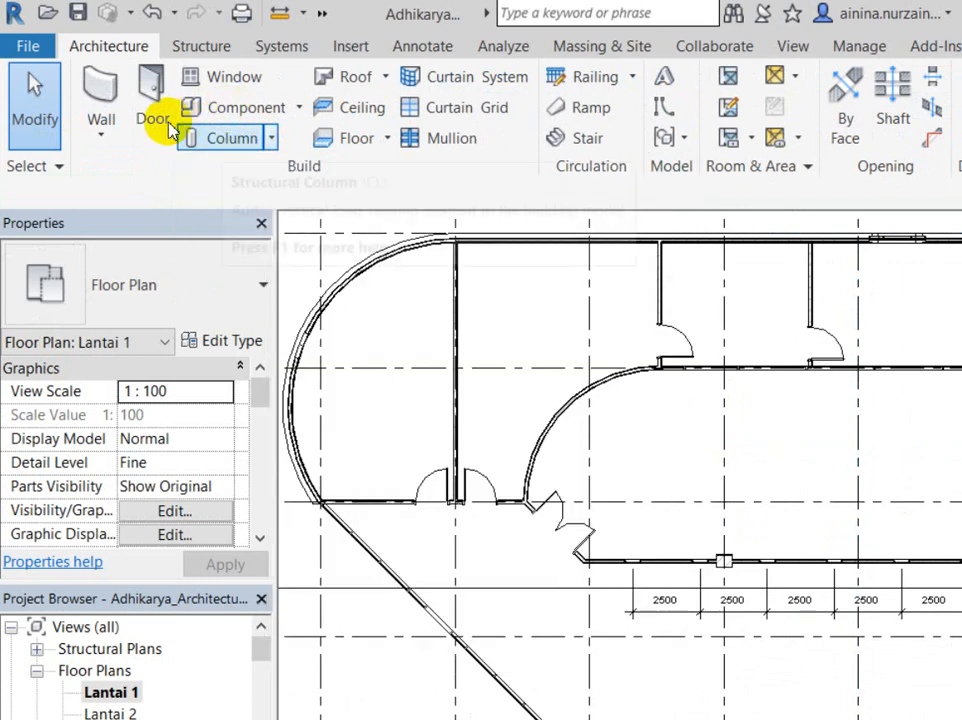
pyautogui.click(231, 139)
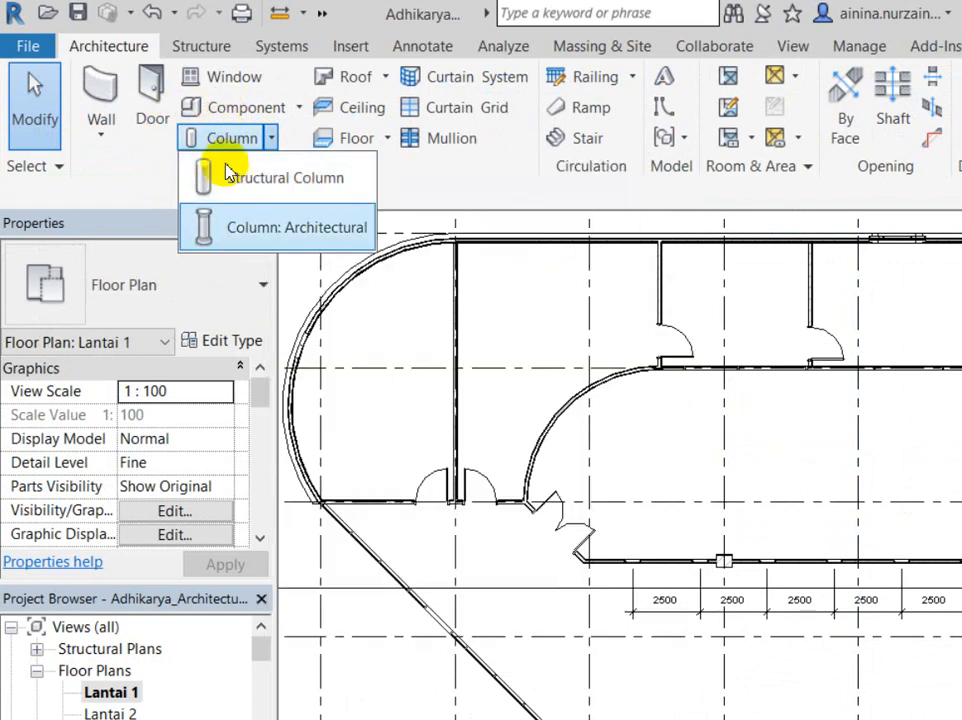
pyautogui.click(250, 178)
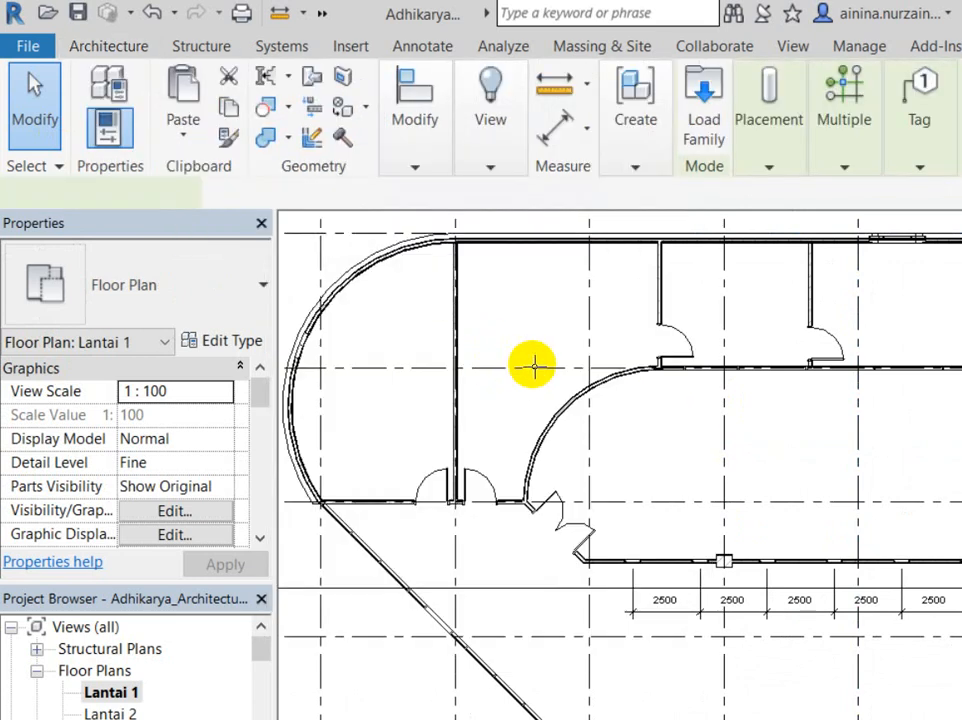
pyautogui.click(165, 278)
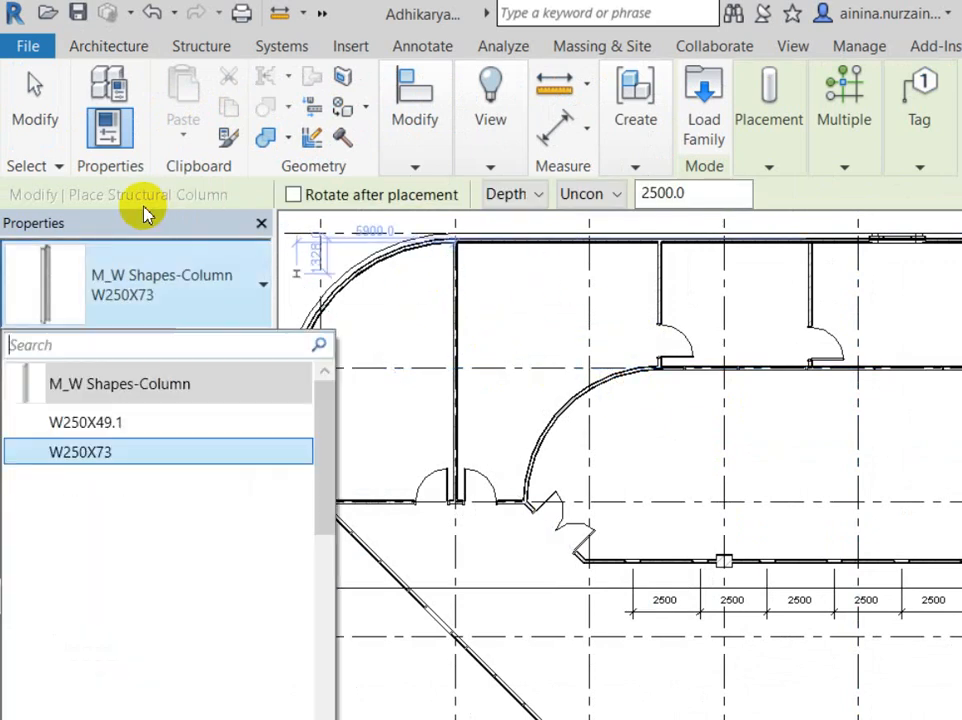
pyautogui.click(155, 243)
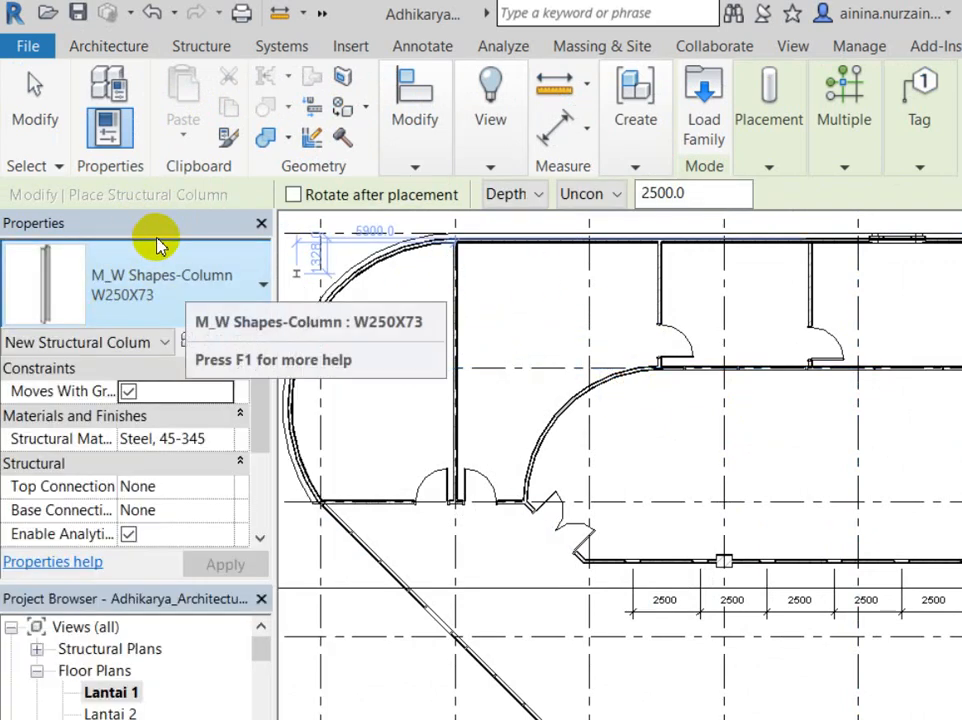
pyautogui.scroll(5, 455, 222)
pyautogui.moveTo(457, 221); pyautogui.dragTo(510, 455, button='middle')
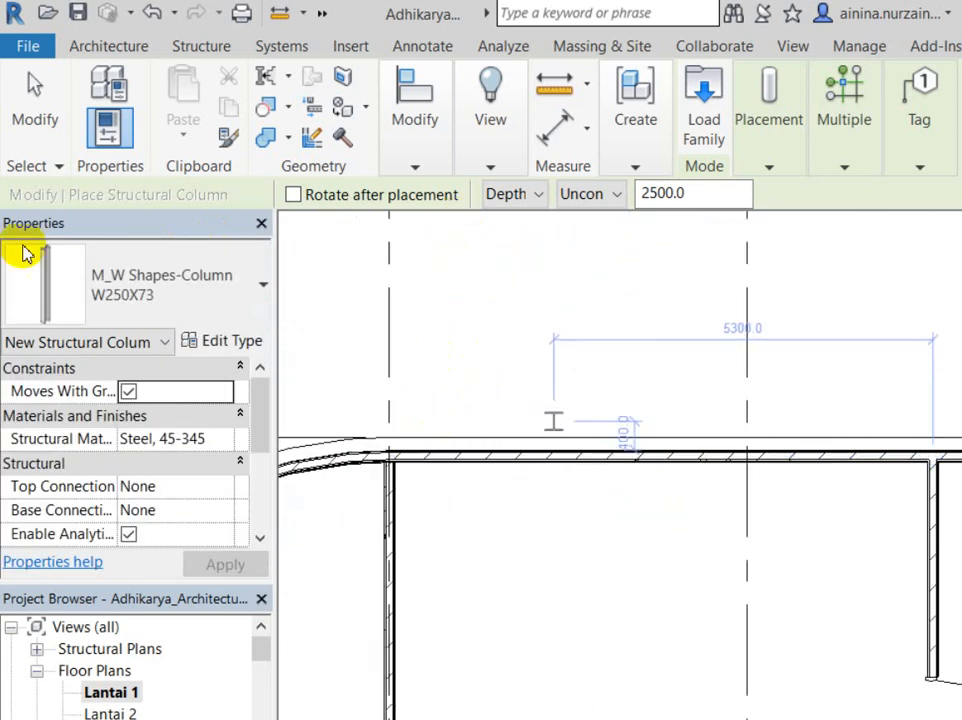
pyautogui.click(155, 262)
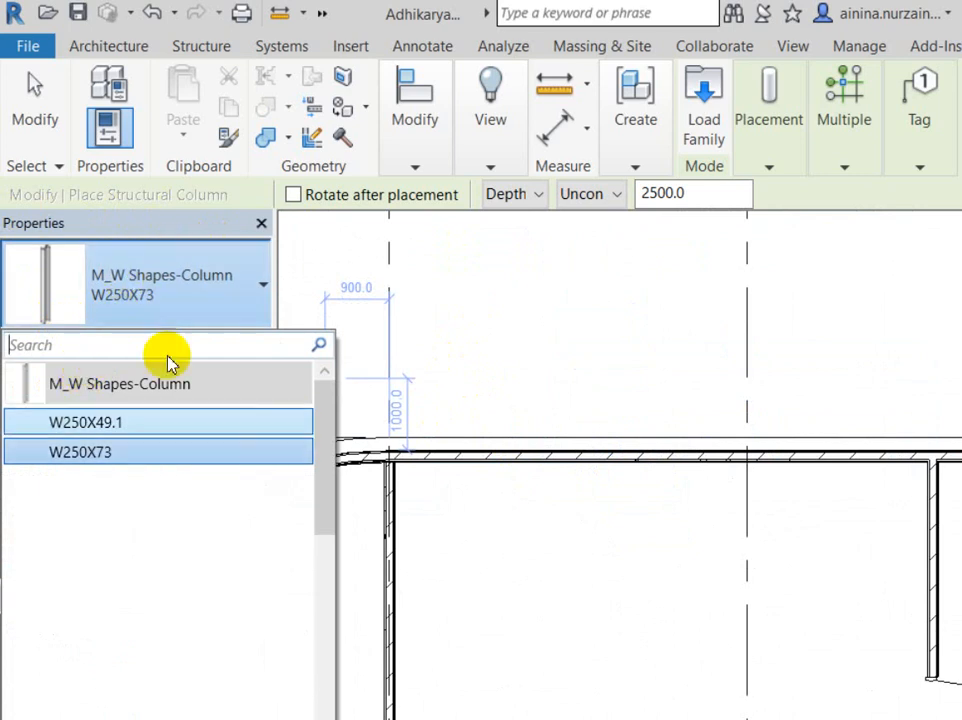
pyautogui.click(163, 240)
# Start loading a family and browse the US Metric library to the Concrete folder under Structural Columns
pyautogui.click(703, 110)
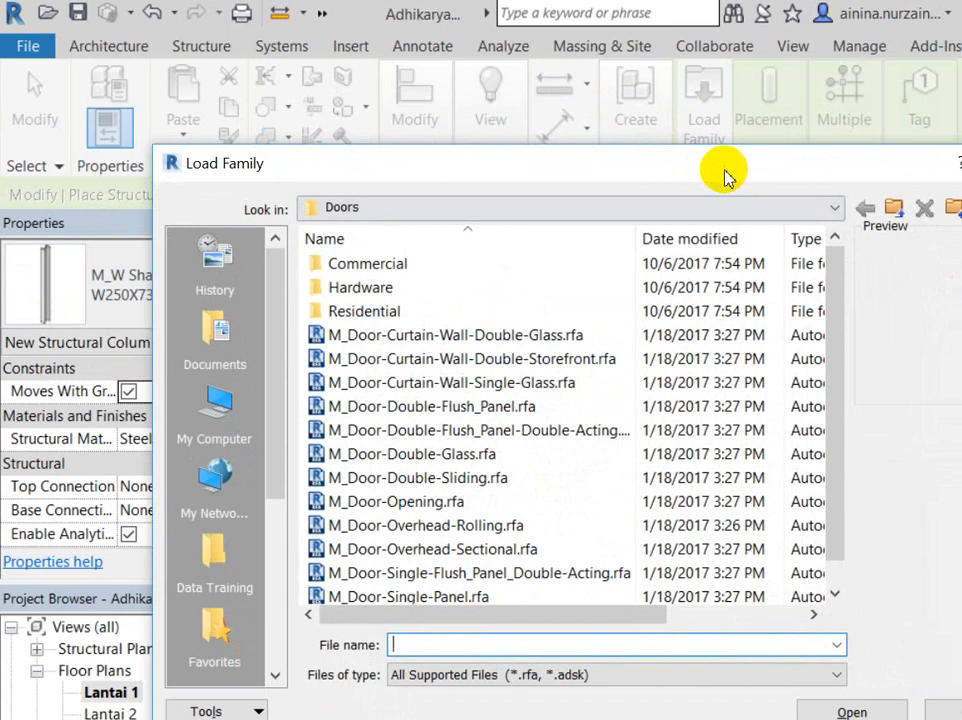
pyautogui.hotkey('alt', '2')
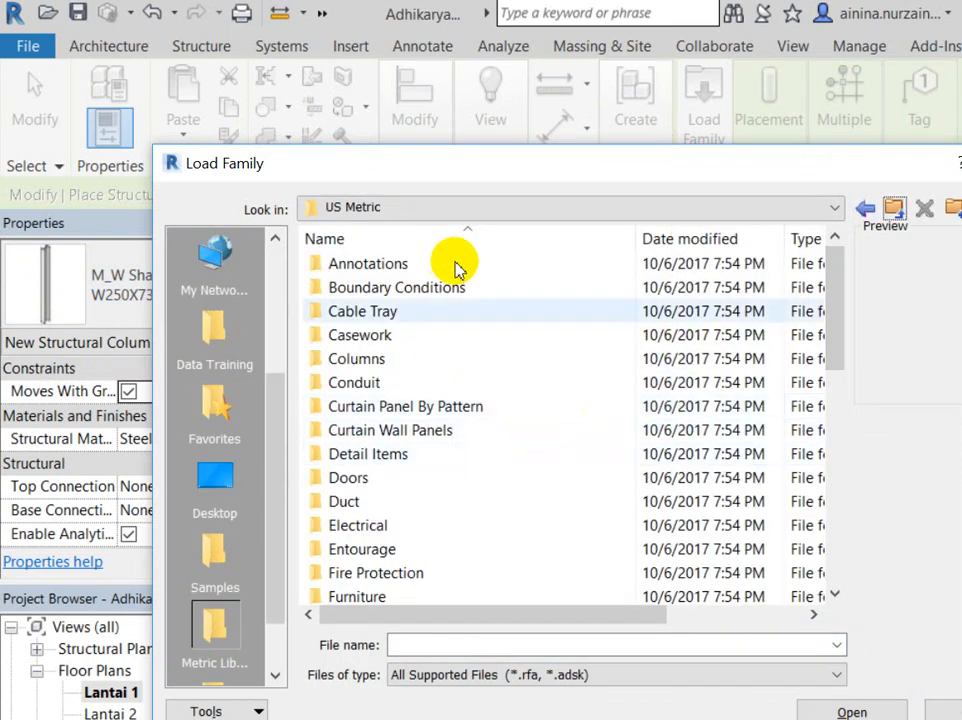
pyautogui.click(398, 358)
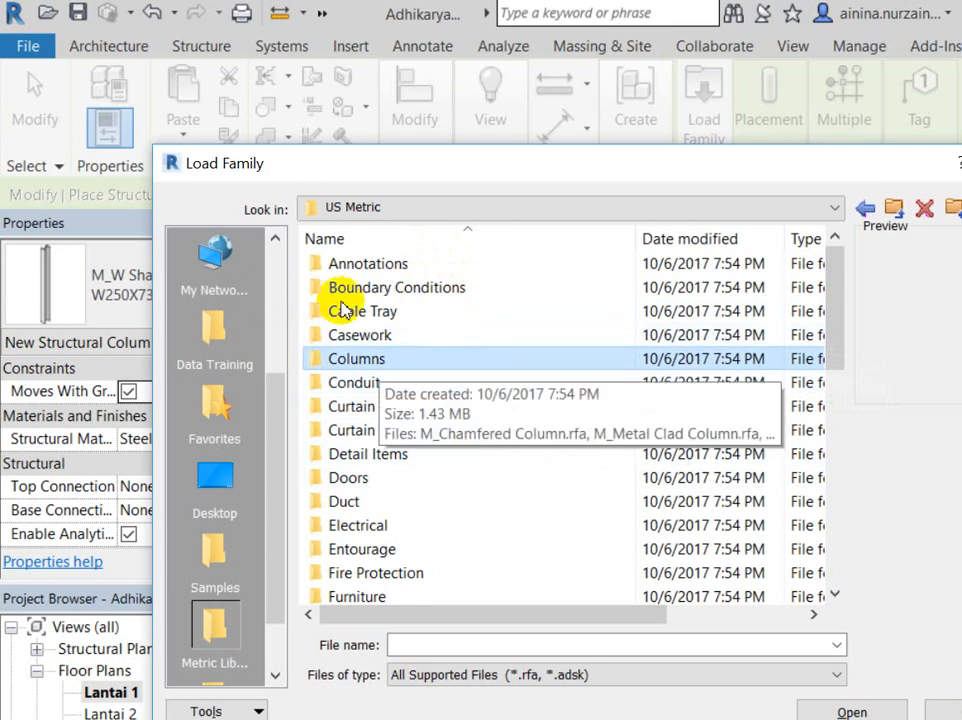
pyautogui.scroll(-8, 316, 318)
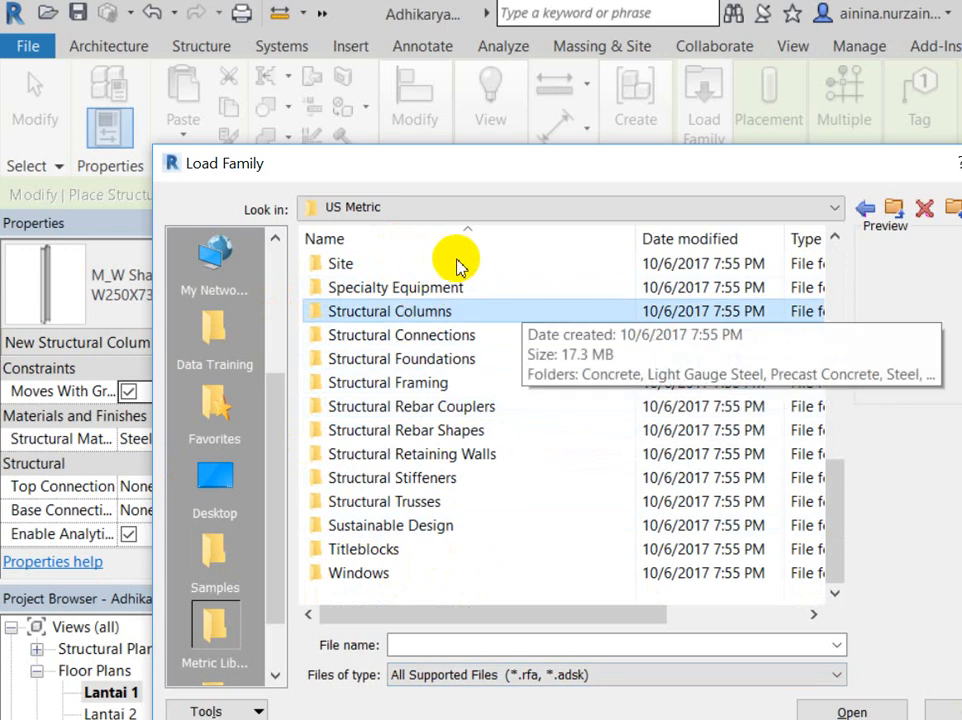
pyautogui.press('Return')
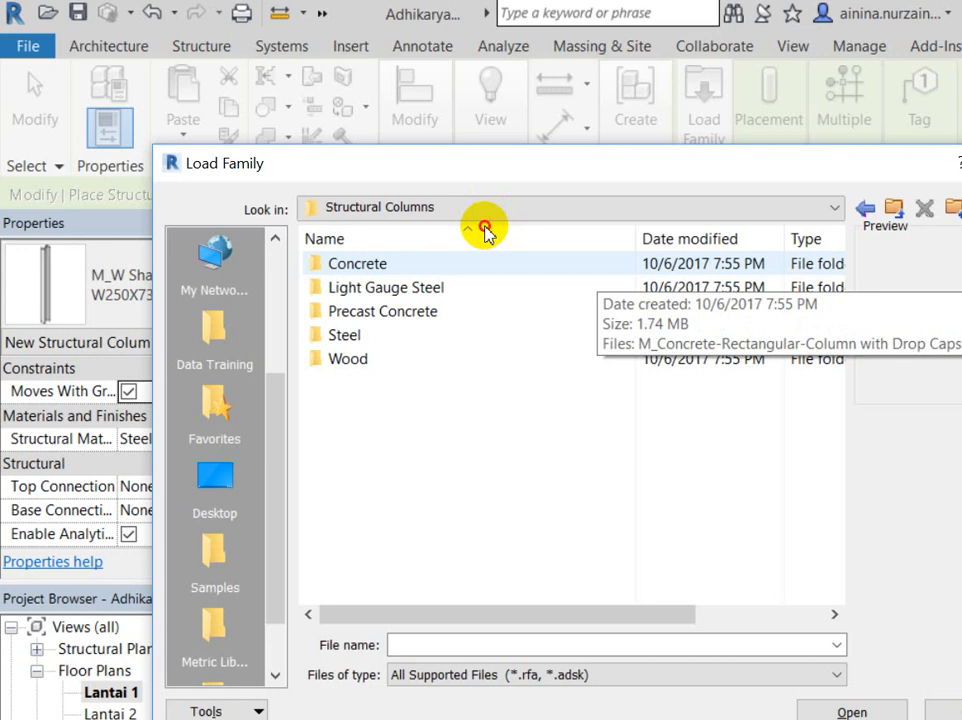
pyautogui.doubleClick(485, 263)
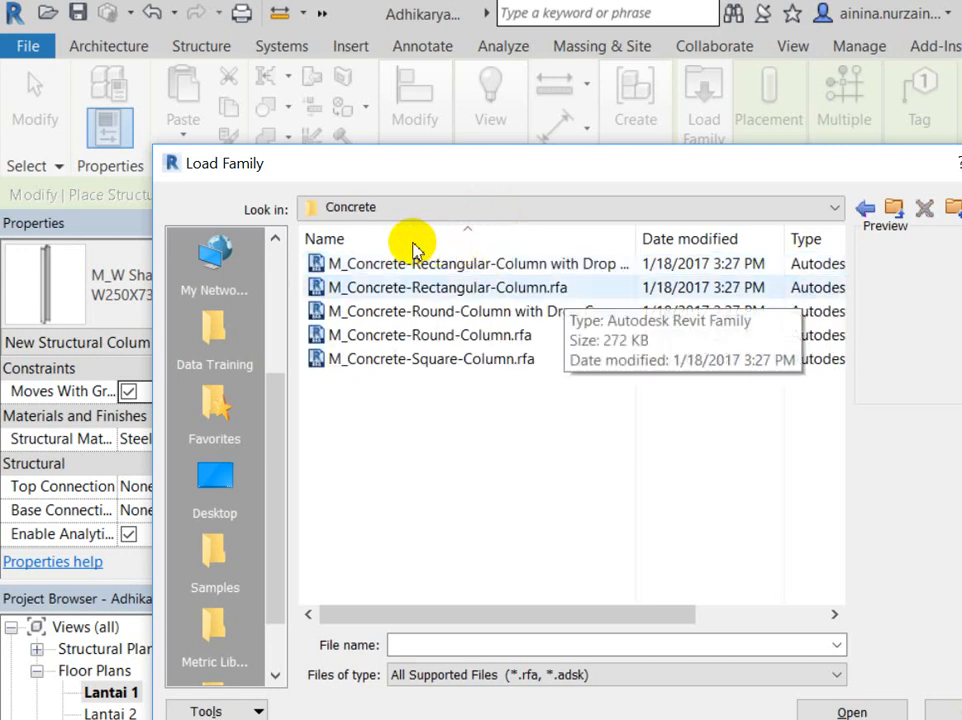
# Compare the previews of the concrete rectangular, round and square column families
pyautogui.press('Down')
pyautogui.press('Down')
pyautogui.press('Down')
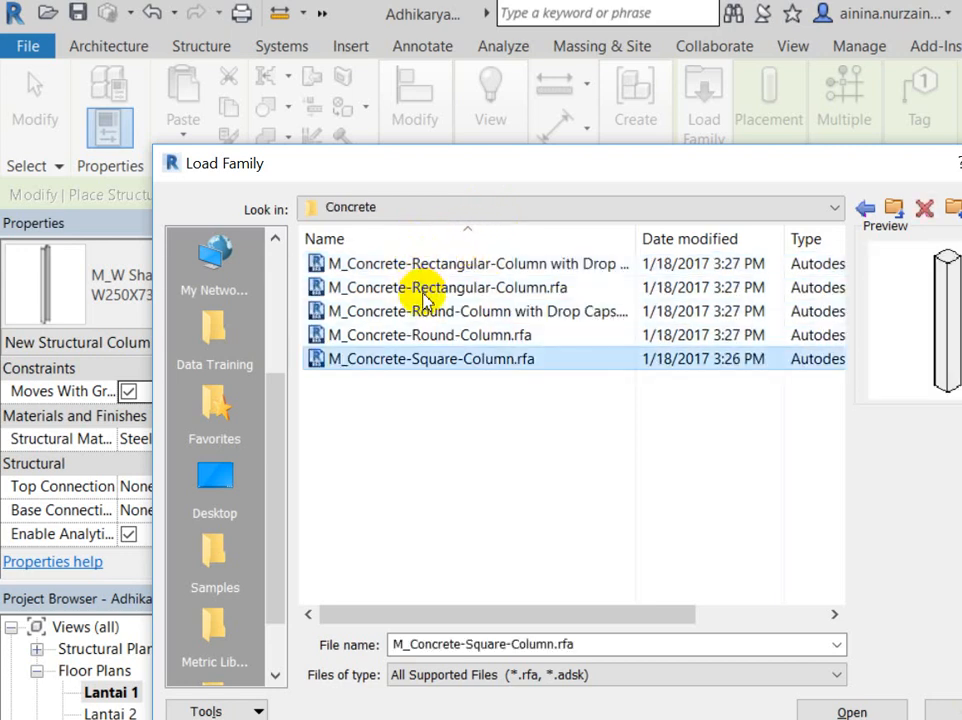
pyautogui.press('Up')
pyautogui.press('Up')
pyautogui.press('Up')
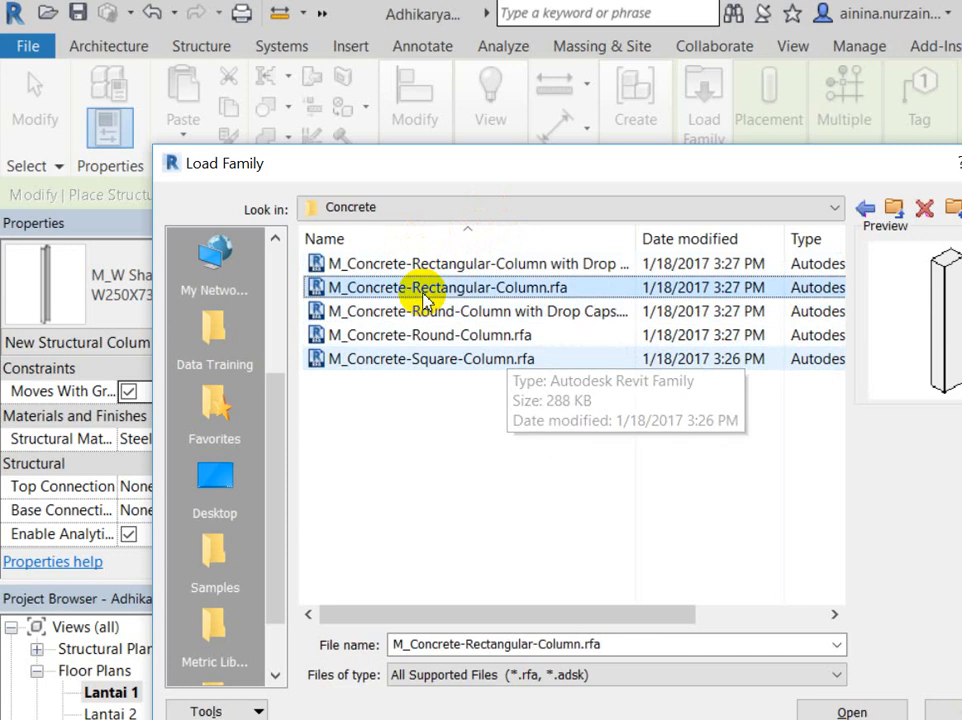
pyautogui.press('Down')
pyautogui.press('Down')
pyautogui.press('Down')
pyautogui.press('Up')
pyautogui.press('Up')
pyautogui.press('Up')
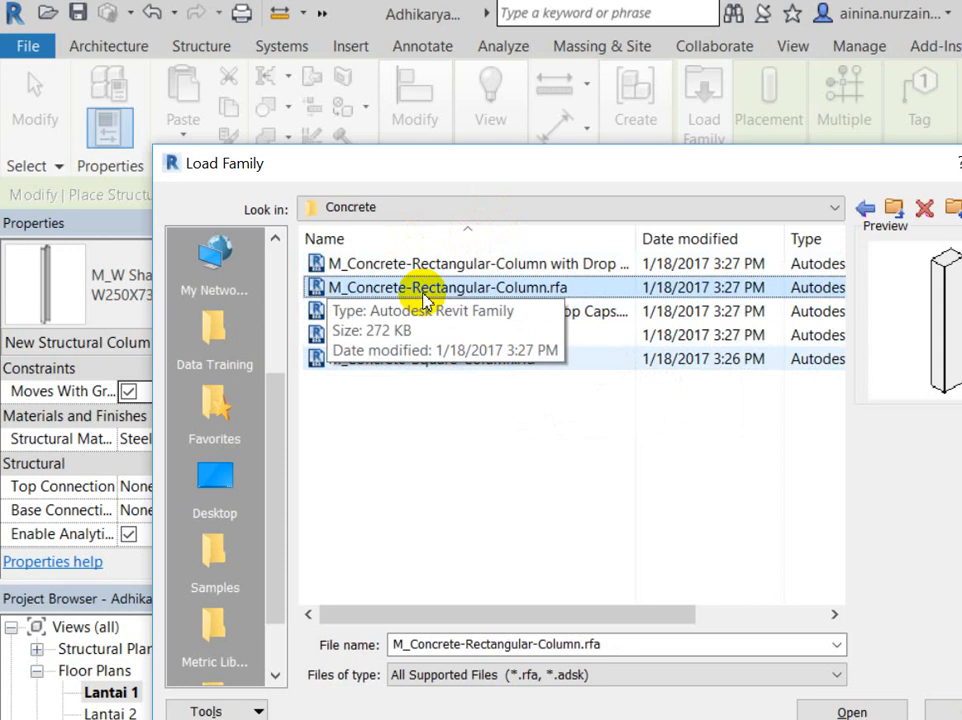
pyautogui.press('Down')
pyautogui.press('Down')
pyautogui.press('Down')
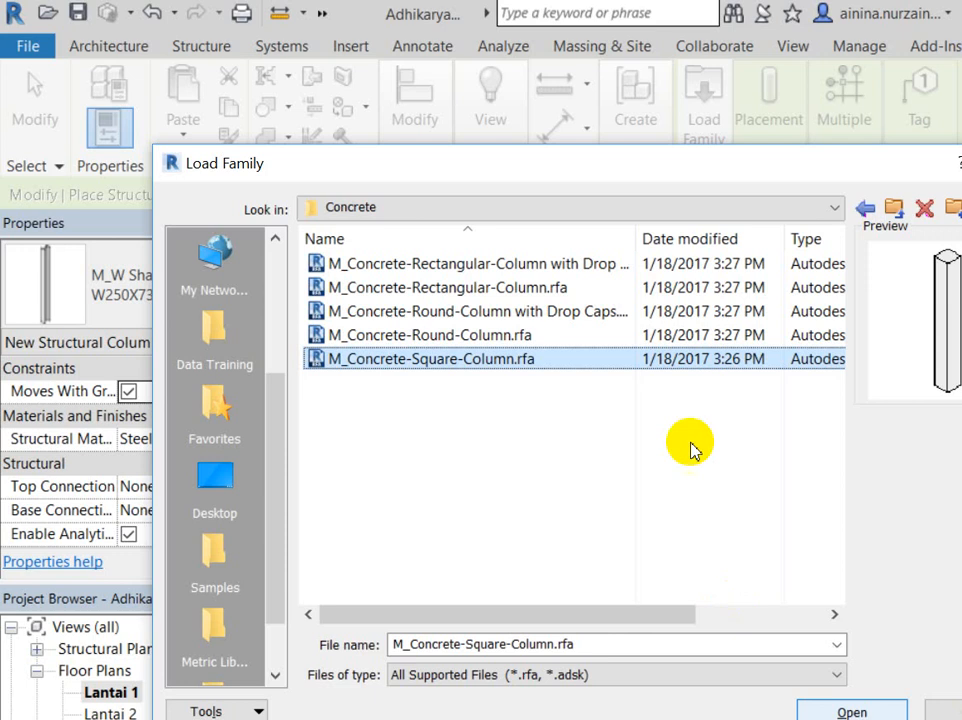
# Load M_Concrete-Square-Column.rfa from the Concrete folder under Structural Columns in the US Metric library
pyautogui.click(894, 208)
pyautogui.click(214, 630)
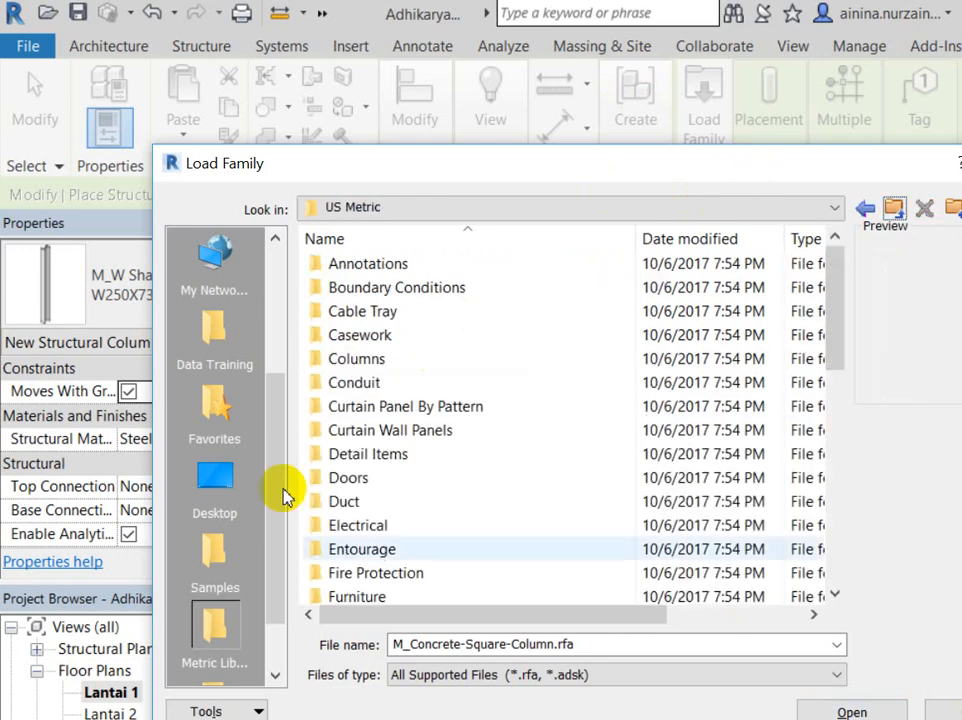
pyautogui.scroll(-9, 307, 457)
pyautogui.doubleClick(446, 311)
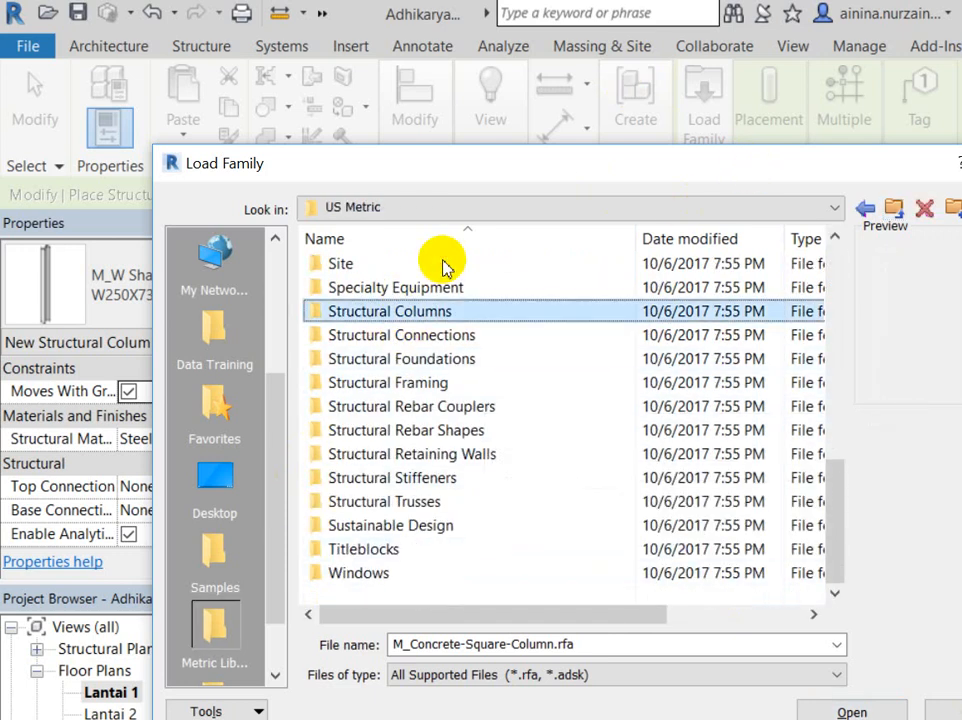
pyautogui.doubleClick(441, 263)
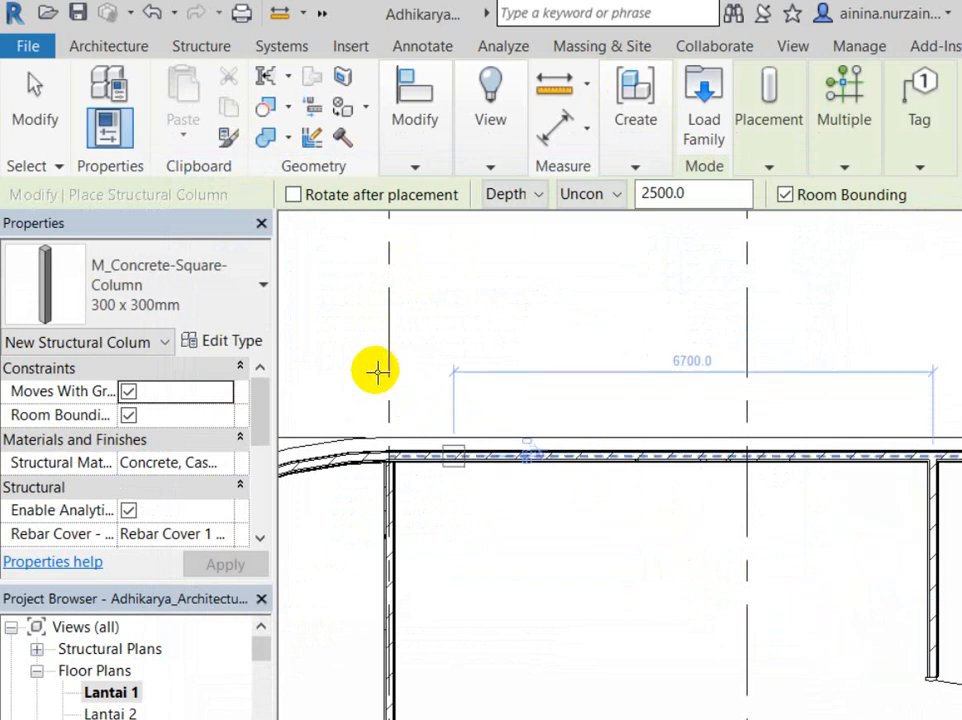
# Try to place a 300 x 300mm concrete square column by Depth where the vertical wall crosses the horizontal grid line
pyautogui.scroll(-2, 430, 400)
pyautogui.scroll(4, 370, 558)
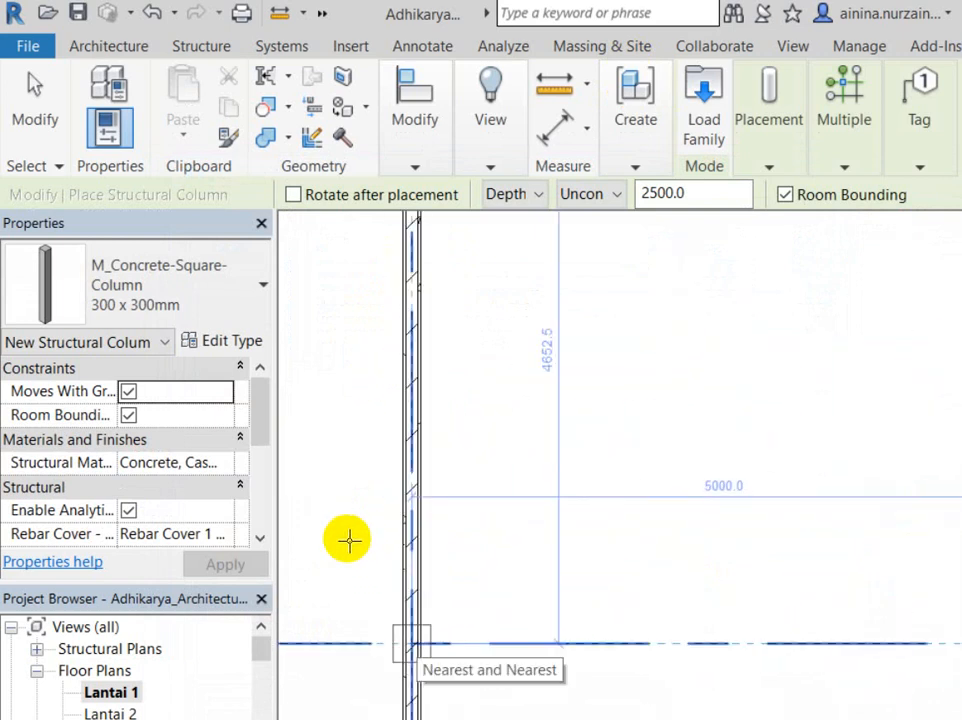
pyautogui.click(348, 540)
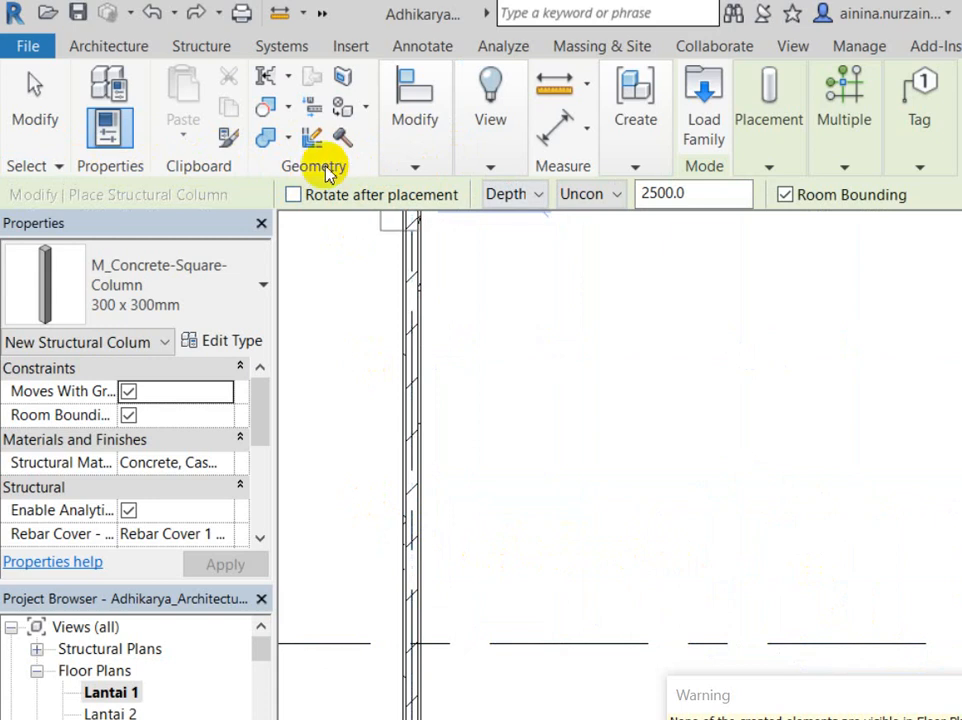
pyautogui.click(433, 166)
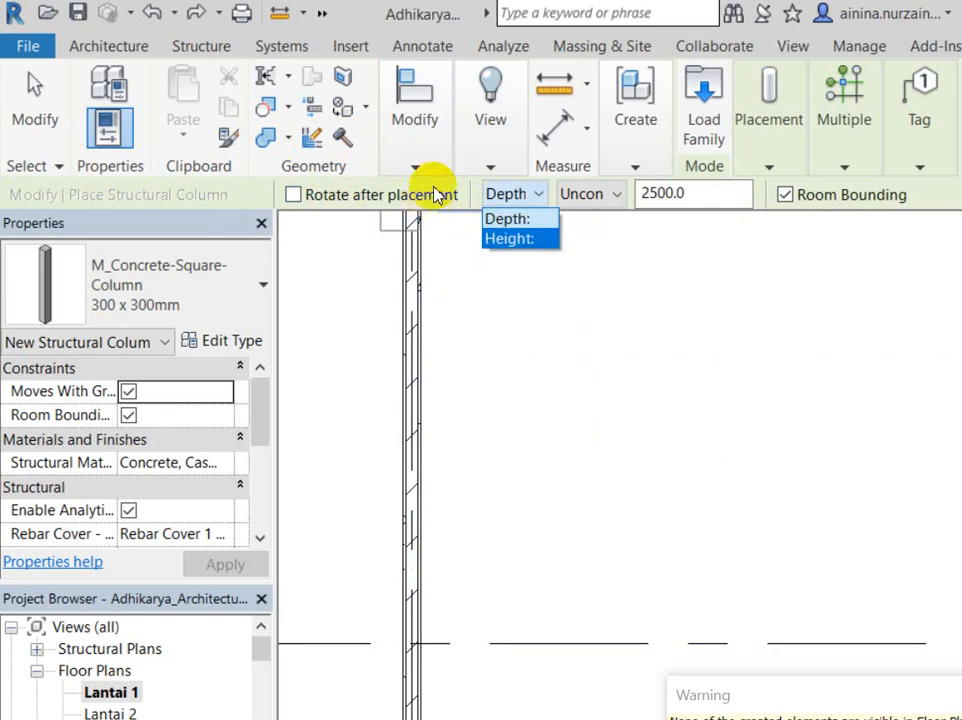
pyautogui.click(436, 185)
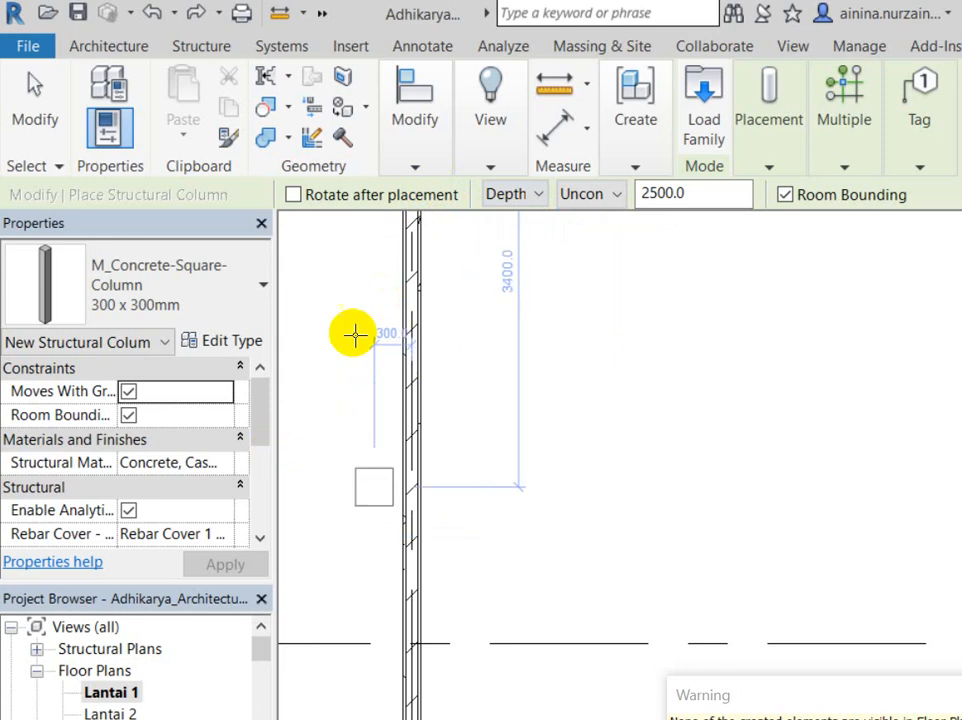
# Place a 300 x 300mm concrete square column with Height up to Lantai 2 at grid intersection B-6 on the vertical wall
pyautogui.click(530, 195)
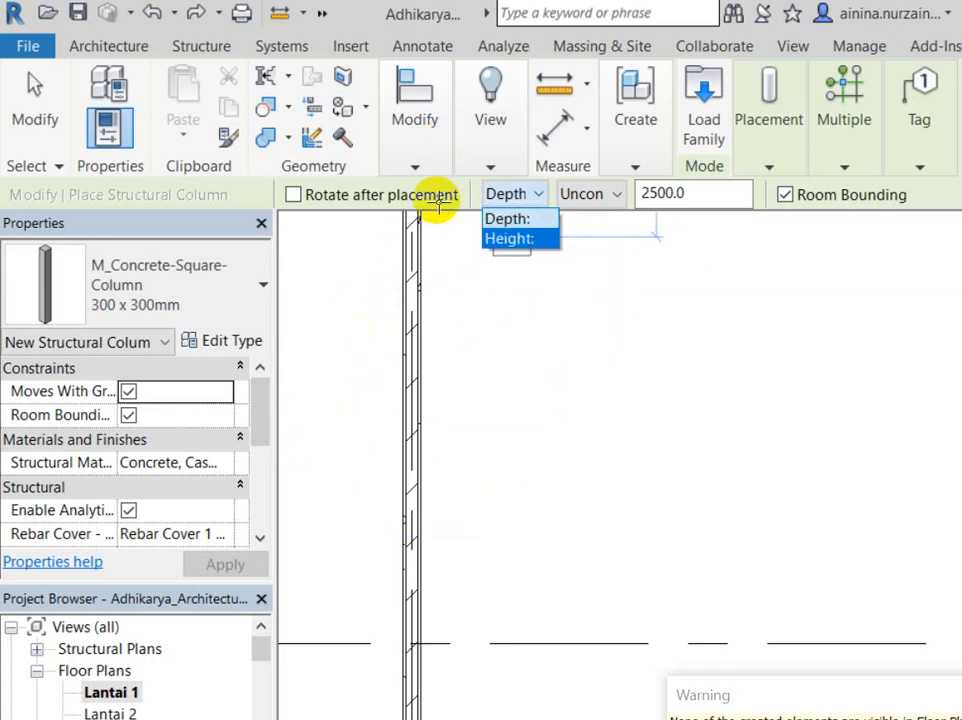
pyautogui.click(509, 238)
pyautogui.click(590, 194)
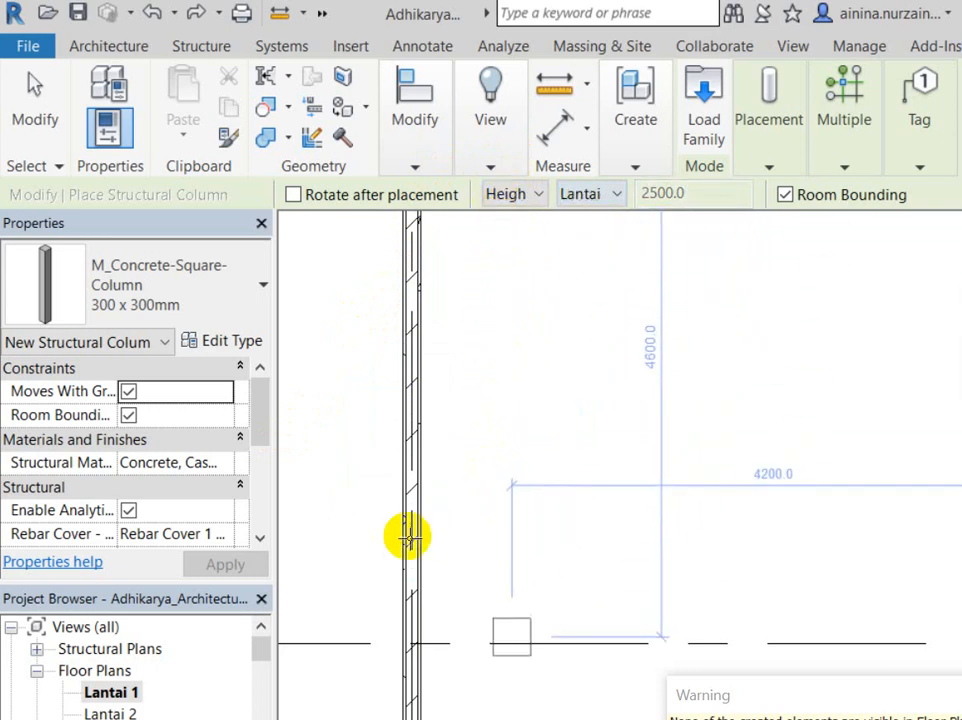
pyautogui.click(411, 643)
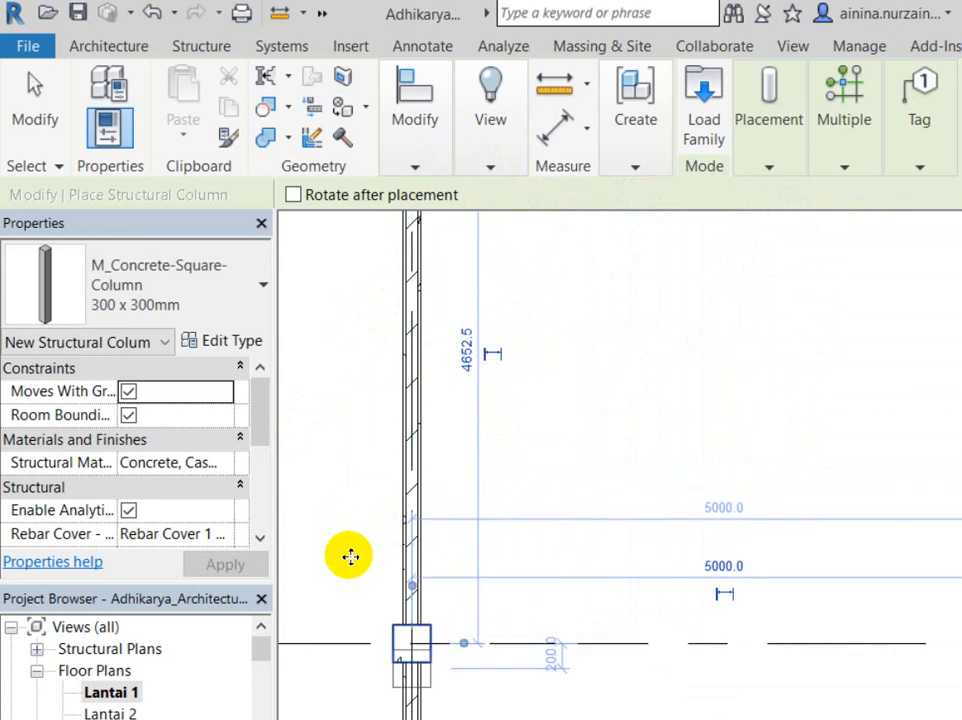
pyautogui.scroll(4, 416, 666)
pyautogui.click(31, 95)
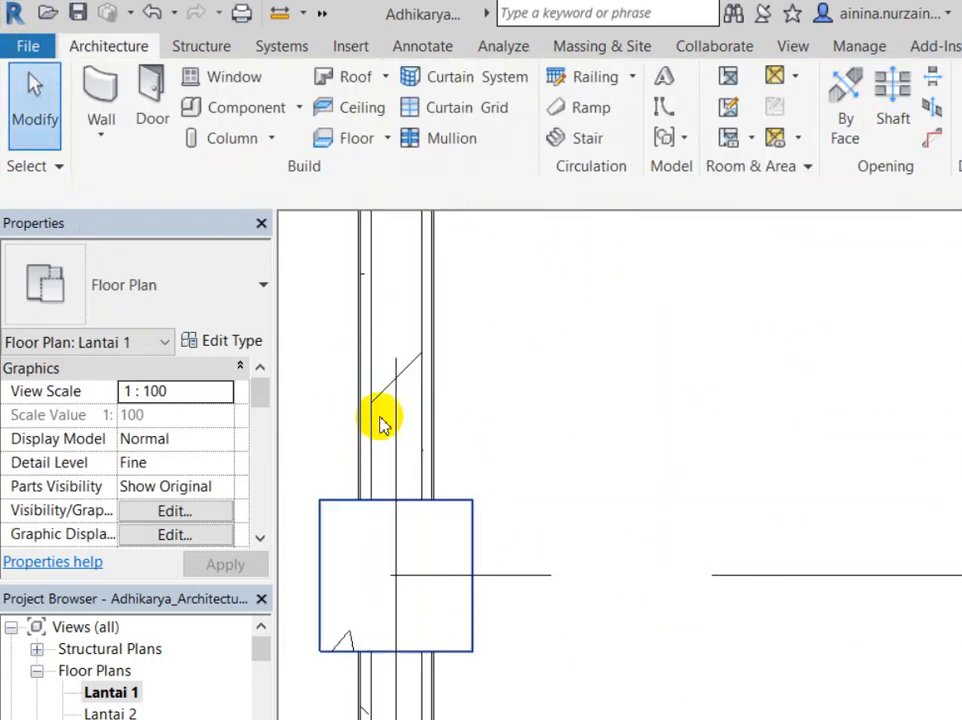
# Inspect the square structural column and how it meets the layers of the vertical wall
pyautogui.click(465, 528)
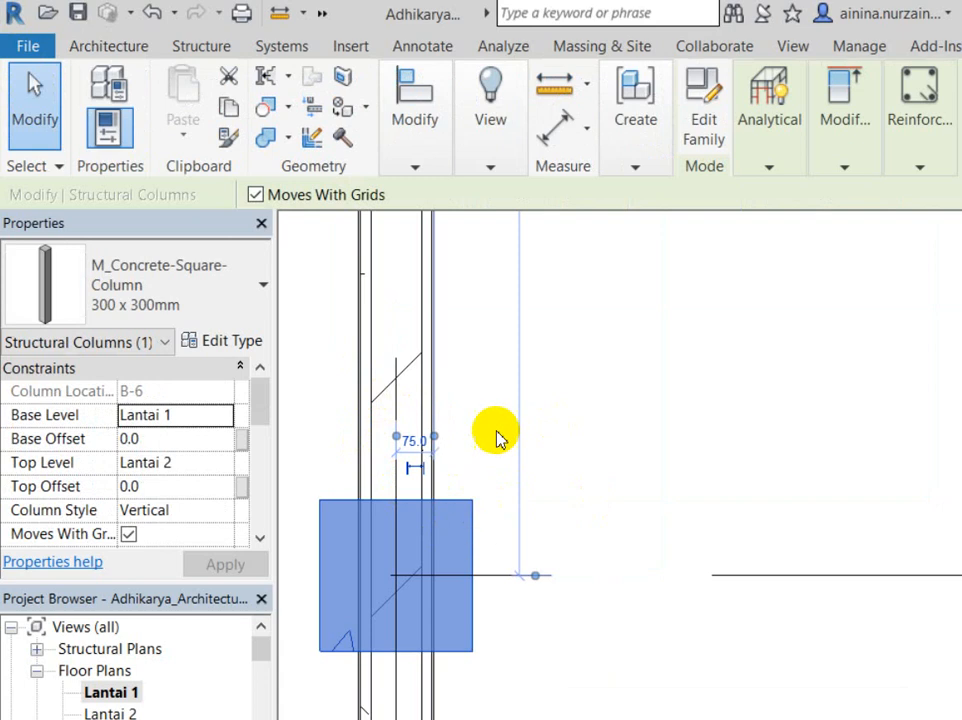
pyautogui.click(520, 397)
pyautogui.click(365, 395)
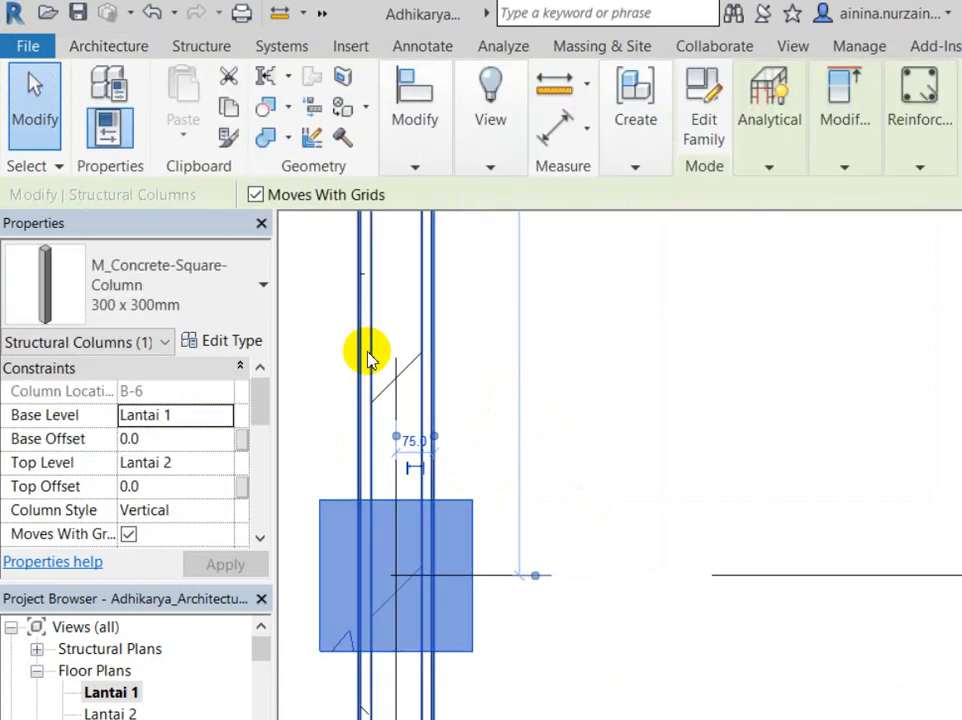
pyautogui.press('Escape')
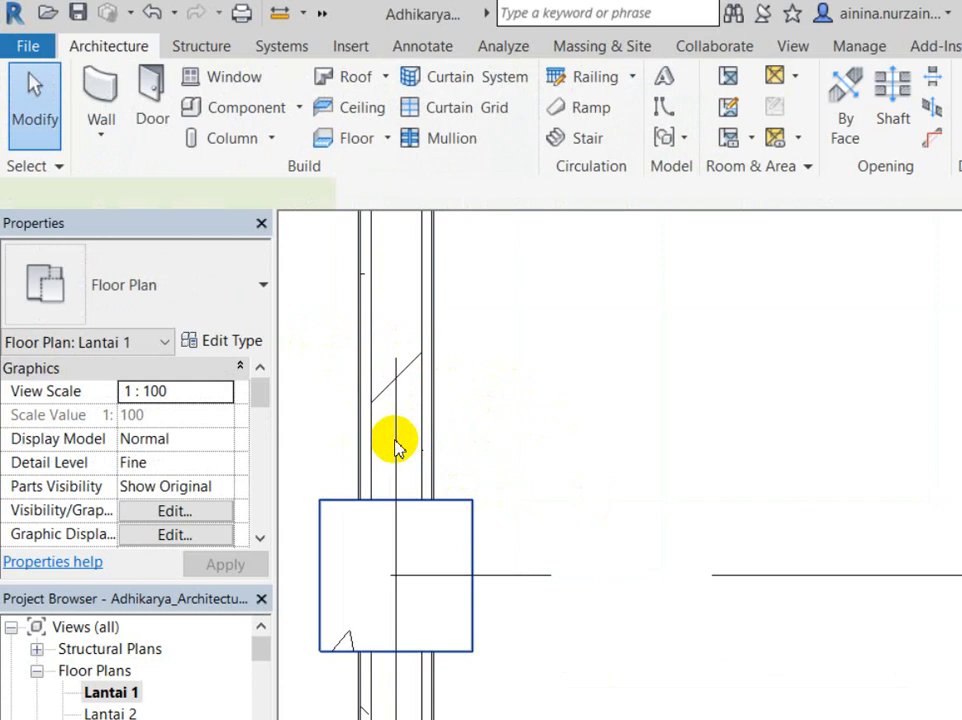
pyautogui.click(396, 446)
pyautogui.click(512, 375)
pyautogui.scroll(-5, 438, 507)
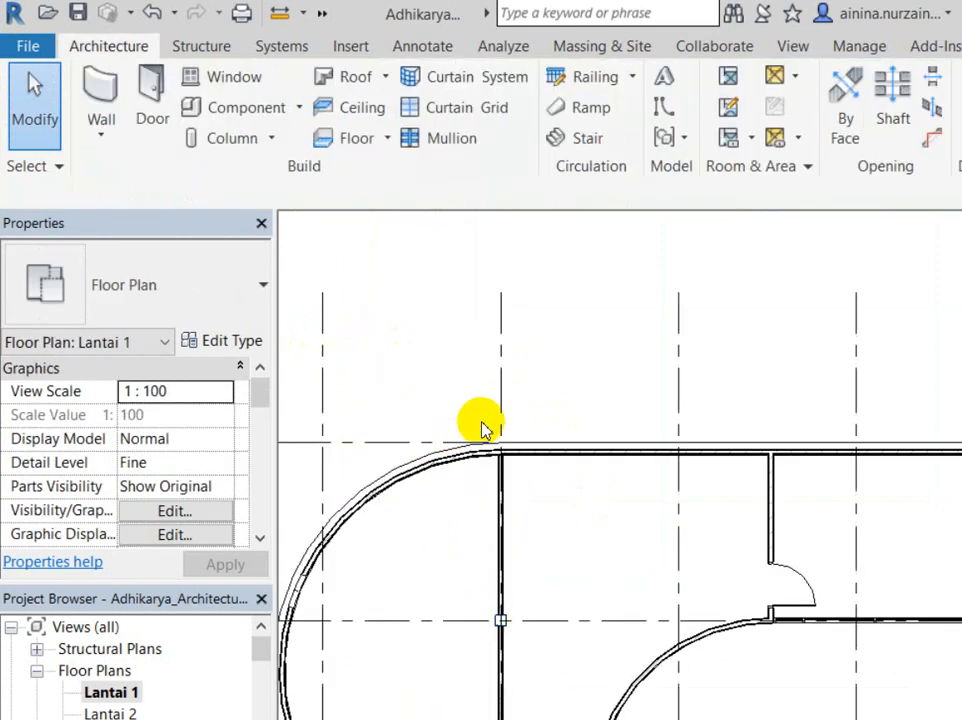
# Undo the placement of the 300 x 300mm concrete square column on the vertical wall
pyautogui.click(190, 138)
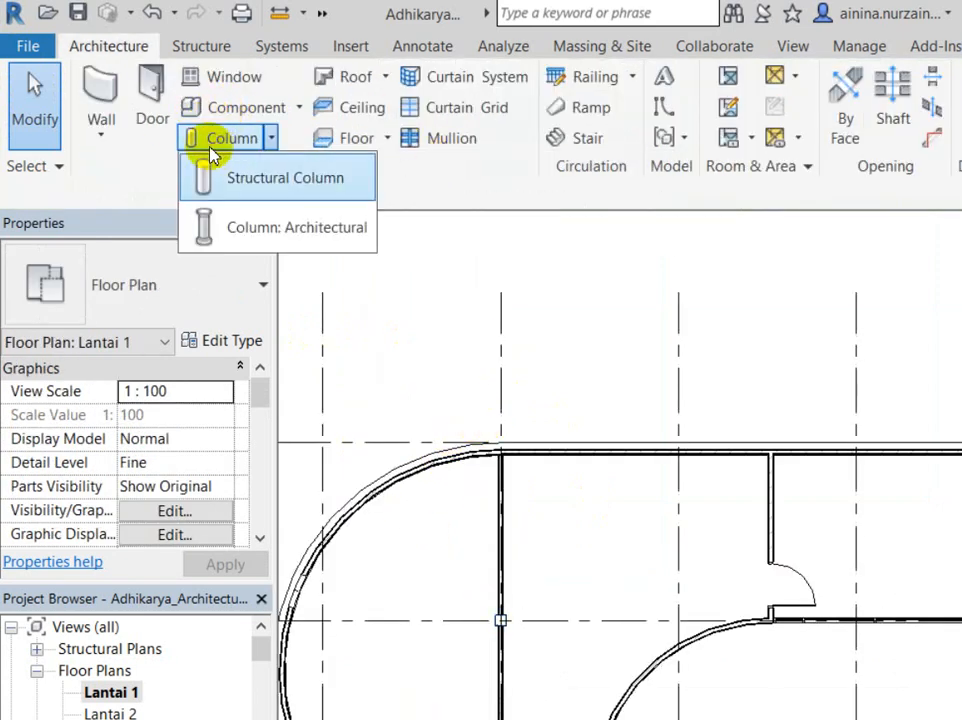
pyautogui.click(286, 178)
pyautogui.scroll(2, 455, 540)
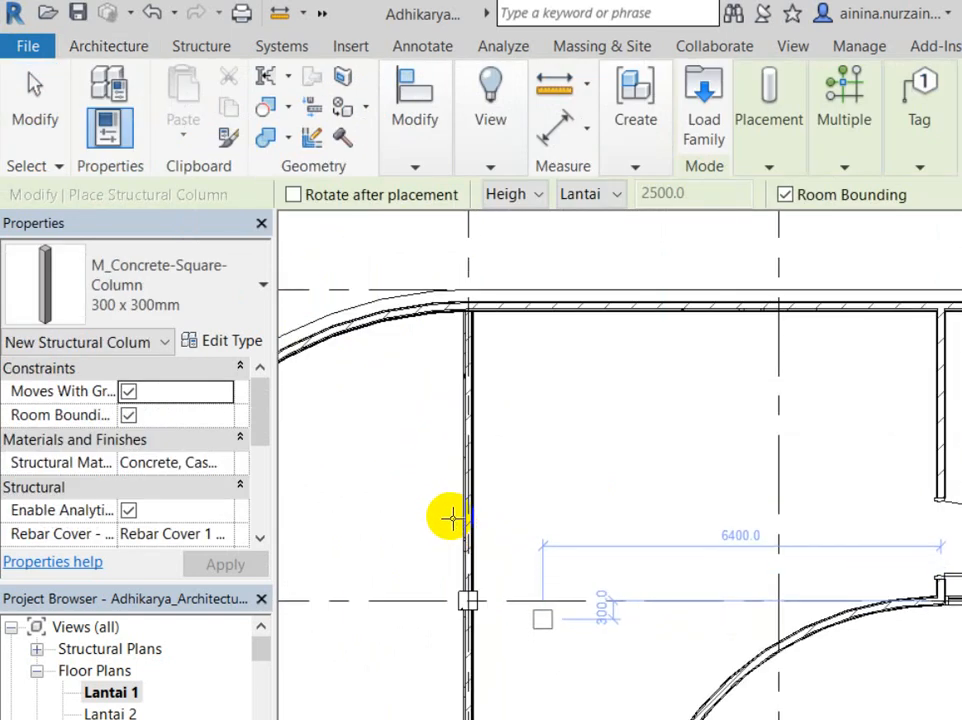
pyautogui.click(142, 12)
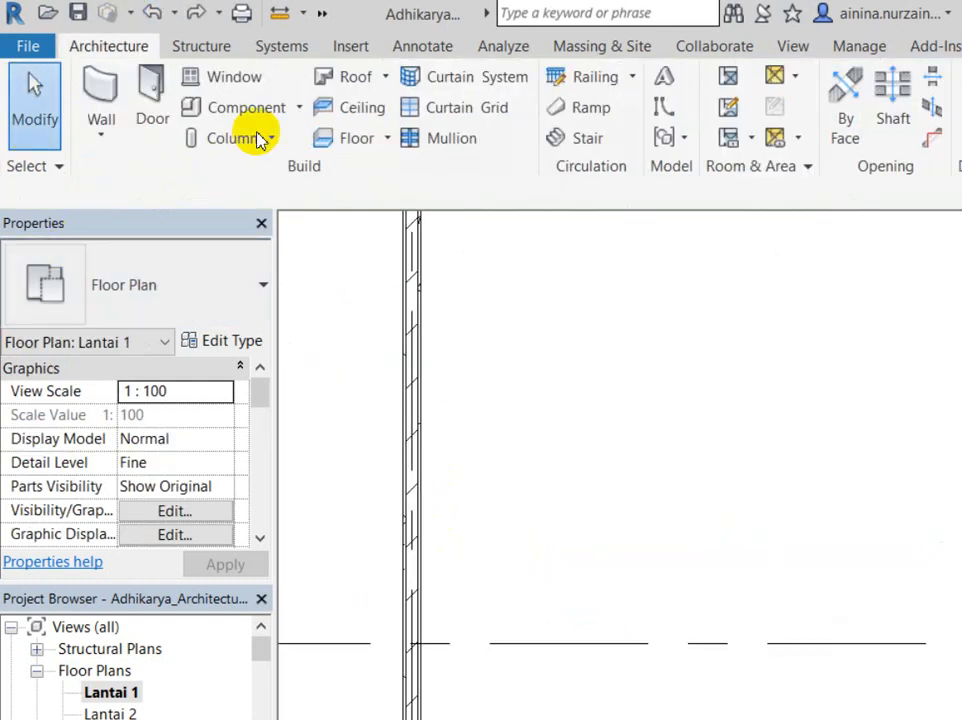
# Start a structural column and set its type to M_Concrete-Square-Column 450 x 450mm, with Height up to Lantai 2
pyautogui.click(185, 135)
pyautogui.click(133, 250)
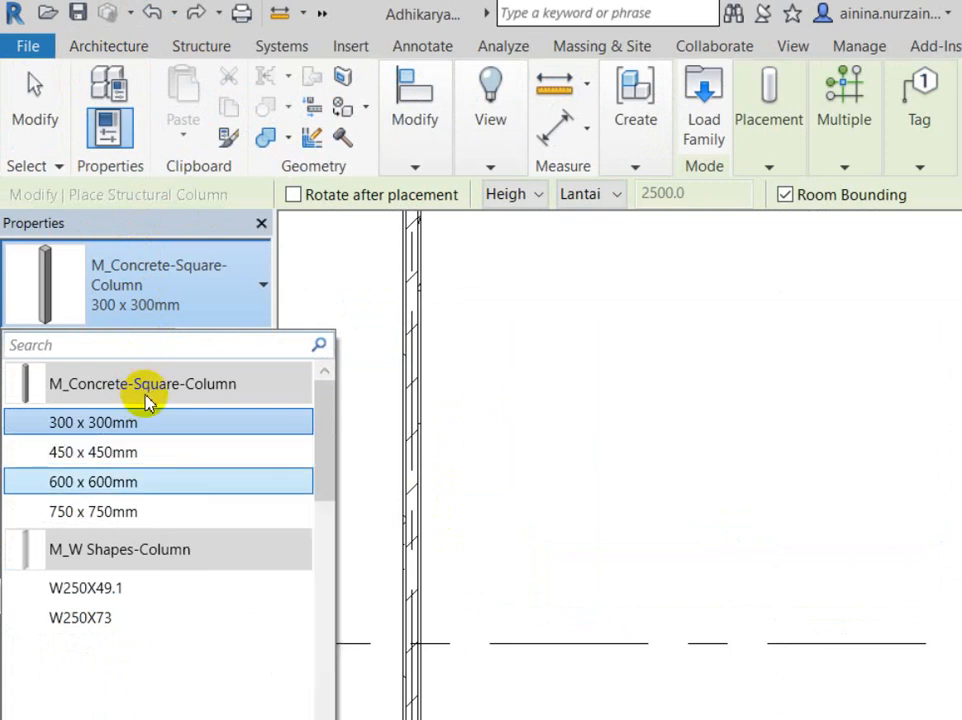
pyautogui.click(175, 482)
pyautogui.scroll(-3, 480, 386)
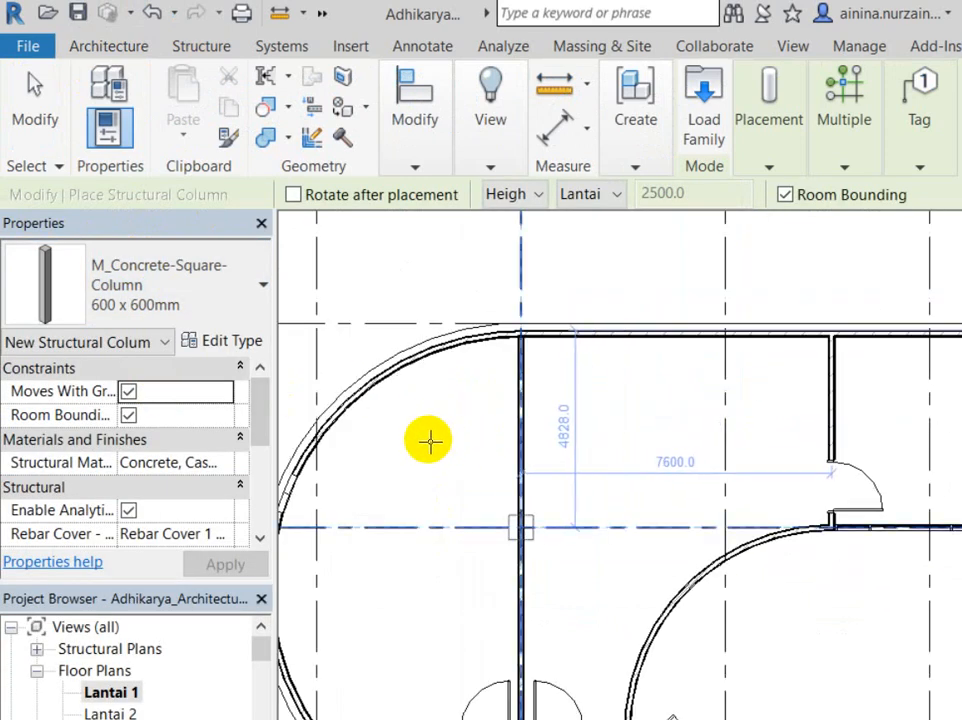
pyautogui.click(135, 247)
pyautogui.click(100, 451)
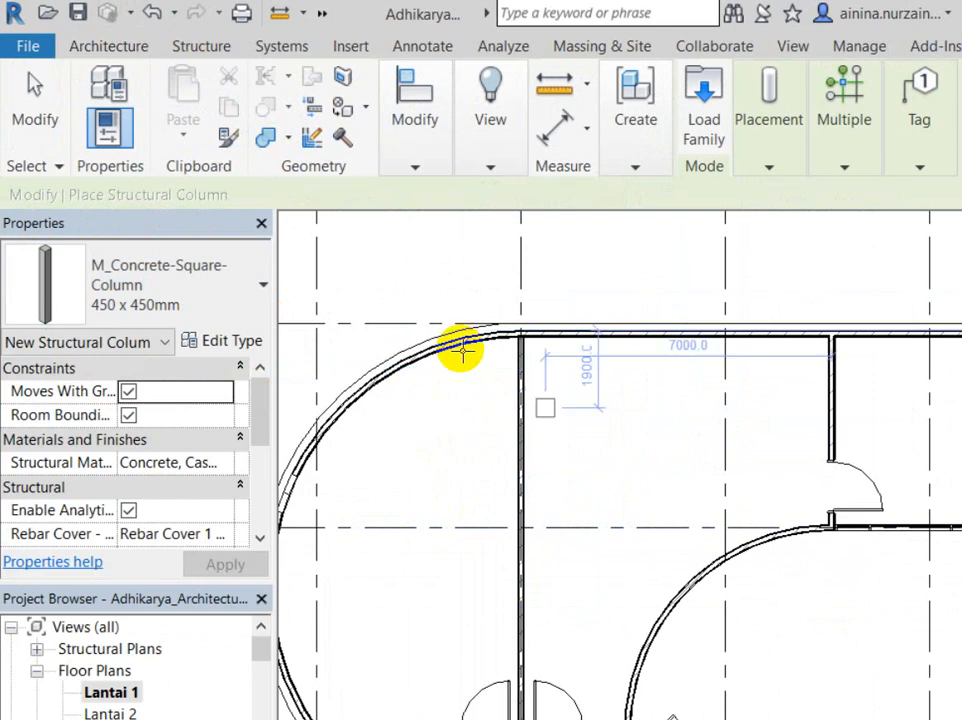
pyautogui.scroll(2, 465, 362)
pyautogui.scroll(-2, 455, 344)
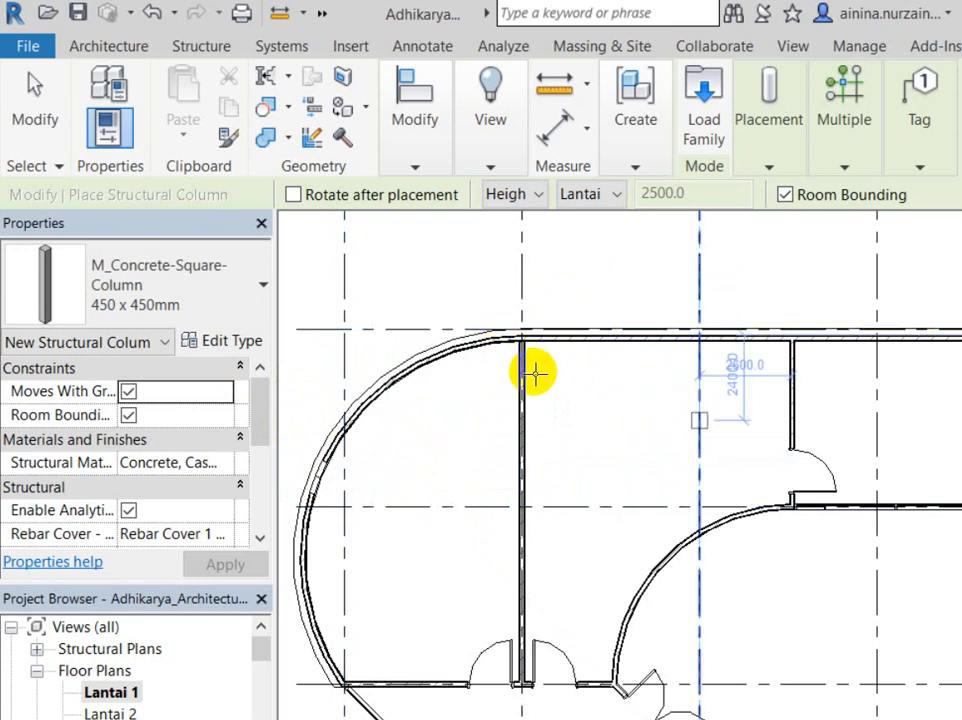
# Try placing the 450 x 450mm structural columns at grid intersections by selecting the building's grids A–F and 1–7
pyautogui.click(843, 120)
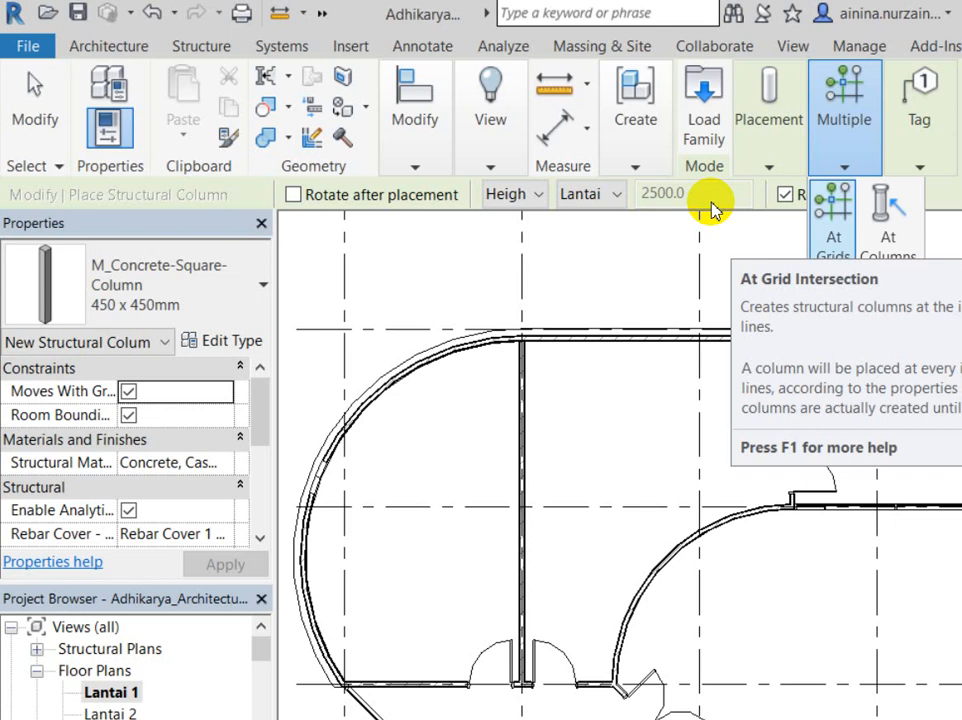
pyautogui.scroll(-2, 335, 255)
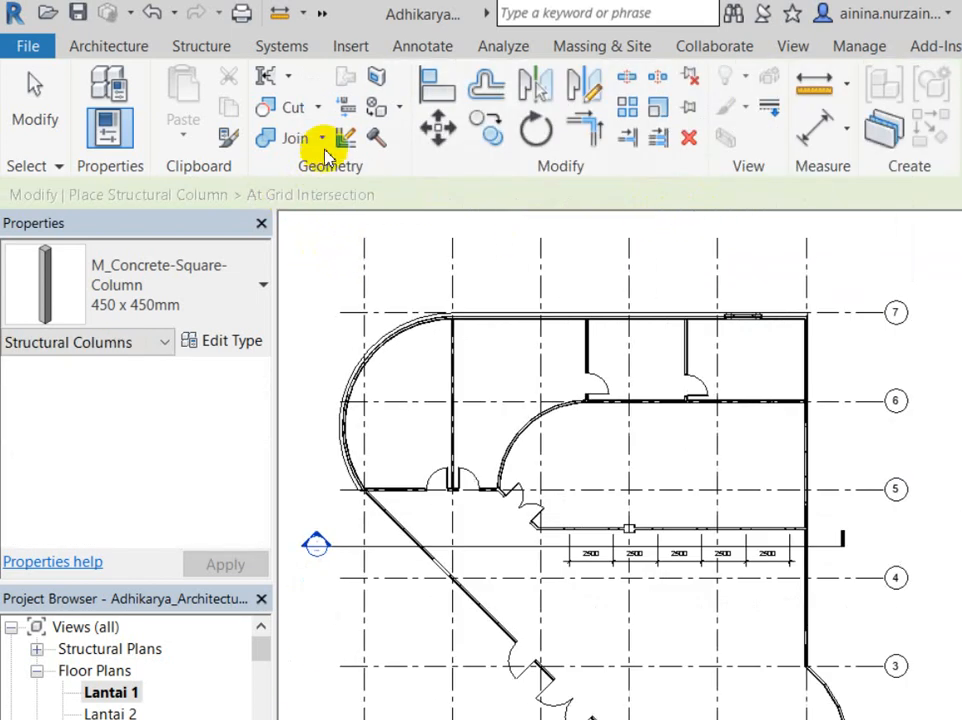
pyautogui.scroll(-1, 618, 283)
pyautogui.moveTo(741, 681); pyautogui.dragTo(370, 226)
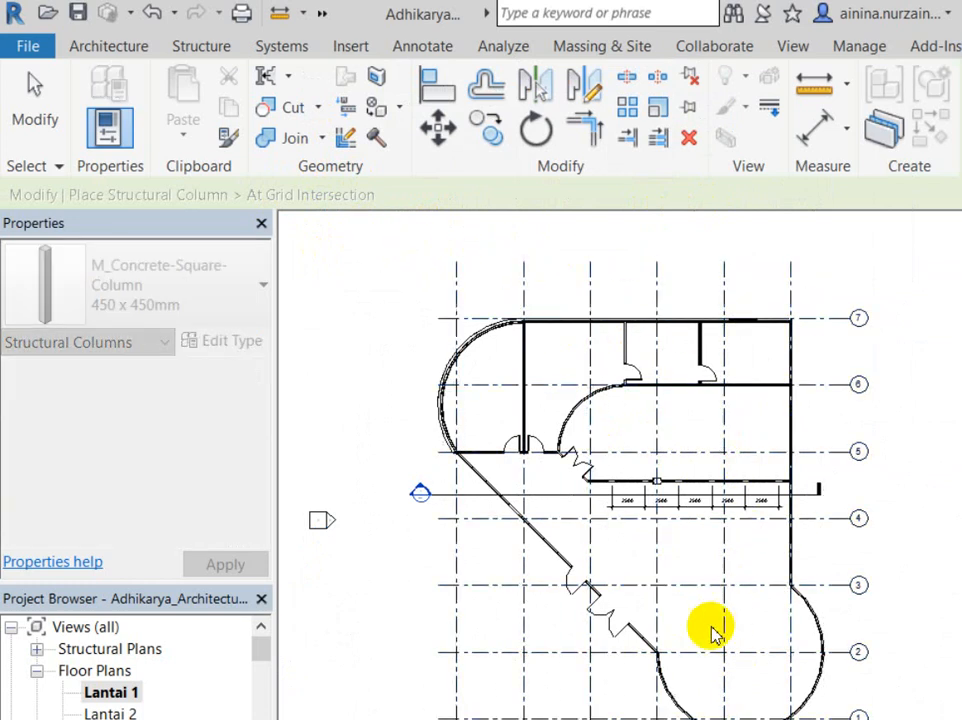
pyautogui.moveTo(713, 627); pyautogui.dragTo(326, 215)
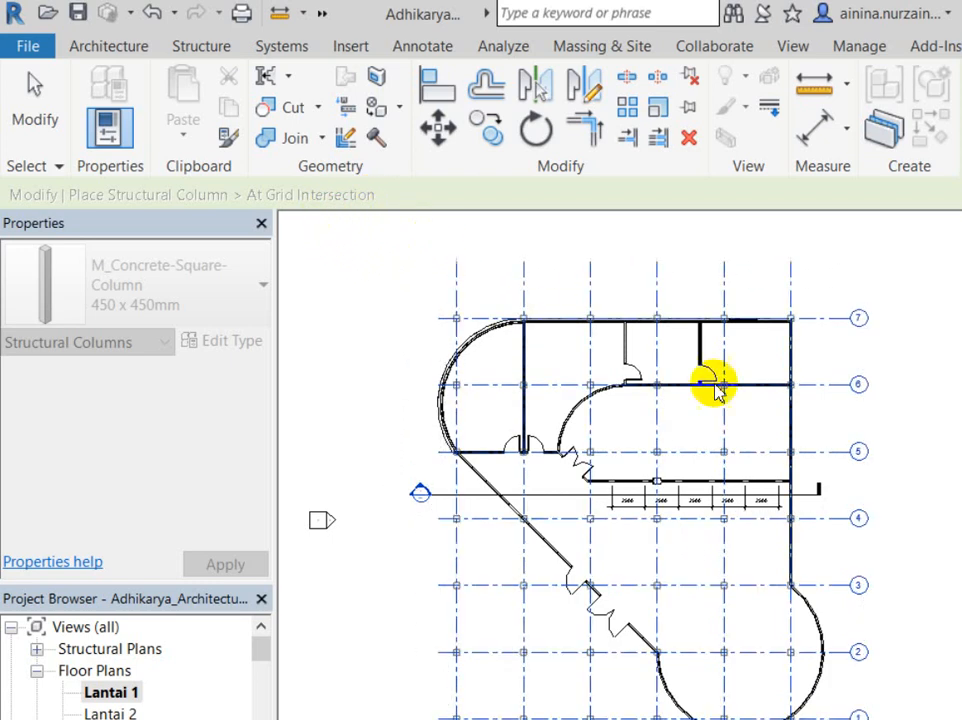
# Preview the structural columns on the radial grid and examine how they are oriented along its grid lines
pyautogui.scroll(-4, 487, 473)
pyautogui.moveTo(961, 628); pyautogui.dragTo(634, 275)
pyautogui.scroll(3, 672, 401)
pyautogui.scroll(1, 857, 548)
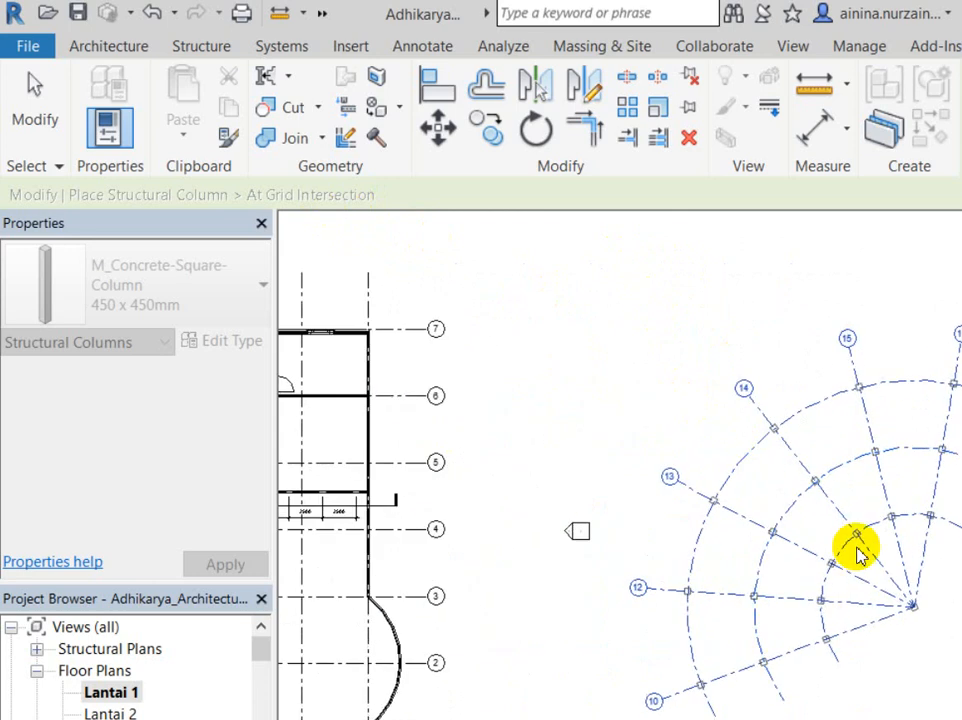
pyautogui.moveTo(513, 464); pyautogui.dragTo(533, 412, button='middle')
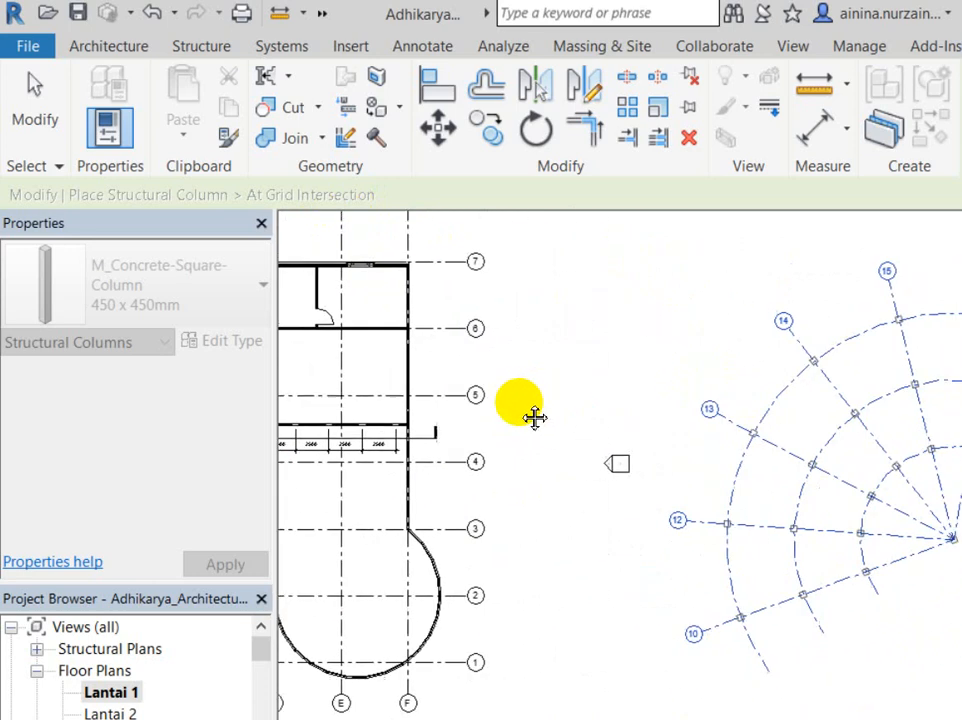
pyautogui.scroll(3, 745, 428)
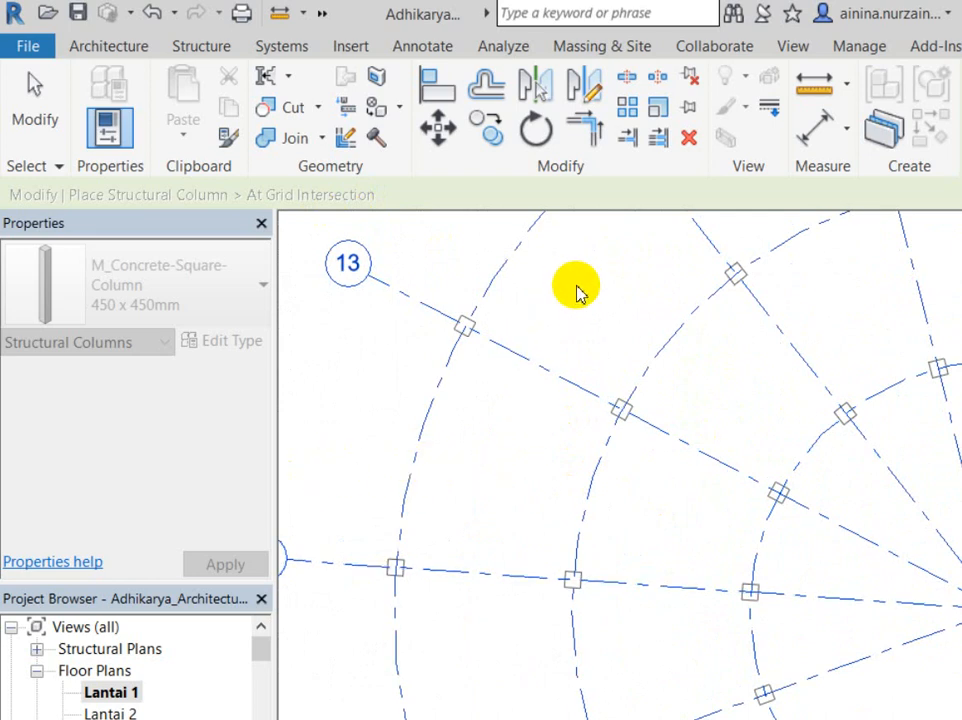
pyautogui.scroll(-4, 638, 382)
pyautogui.moveTo(445, 420); pyautogui.dragTo(595, 506, button='middle')
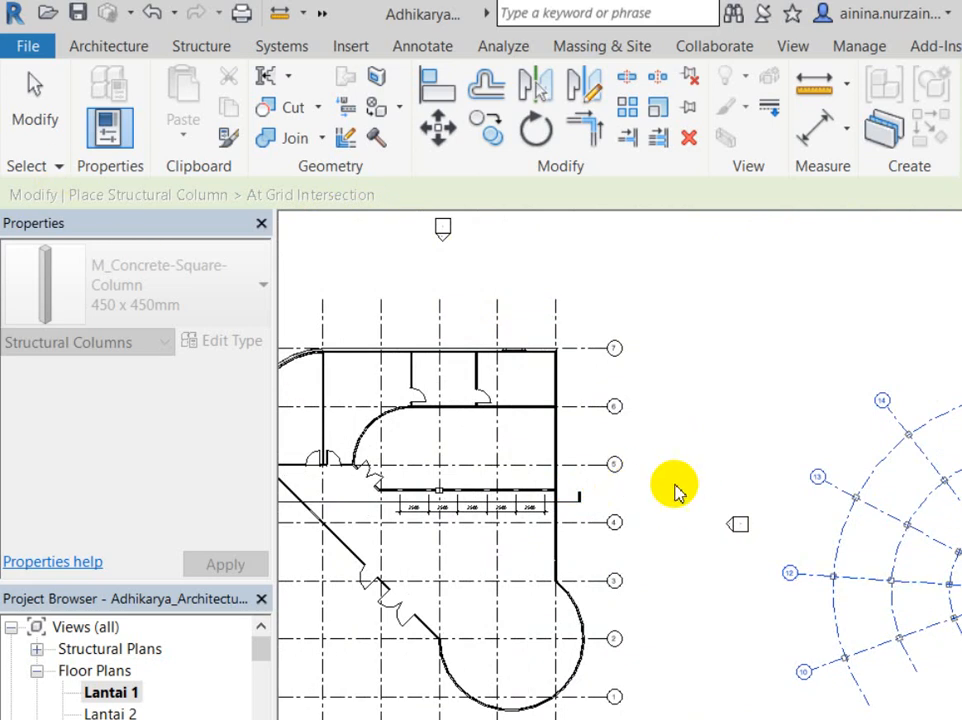
pyautogui.scroll(2, 727, 466)
pyautogui.scroll(2, 727, 466)
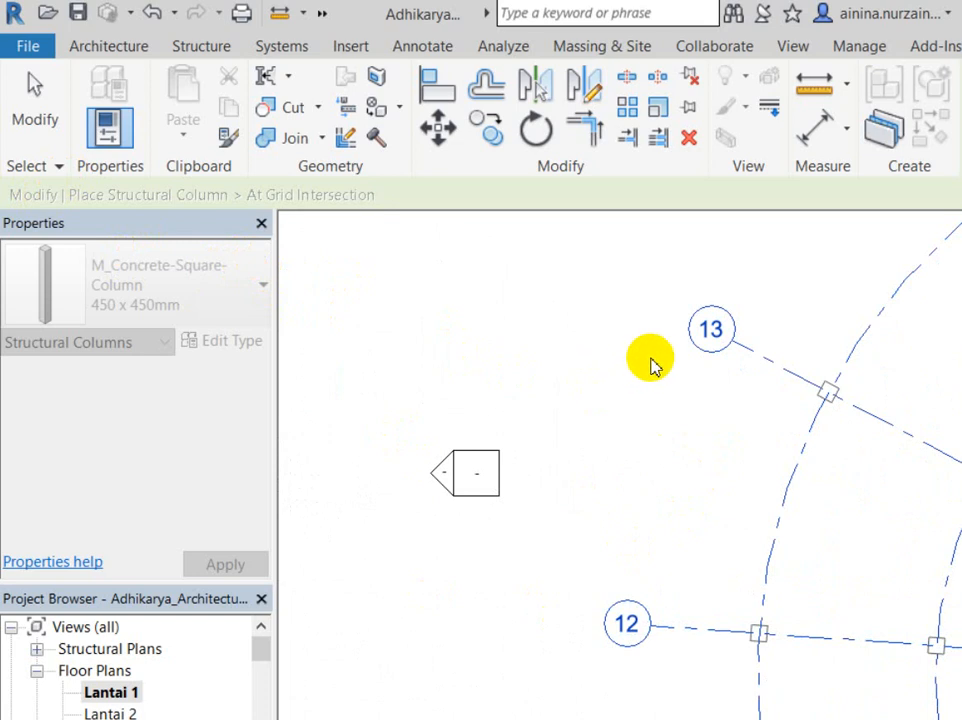
# Preview the columns on the building's rectangular grid again, inspect them against the walls, and cancel the grid-intersection placement
pyautogui.scroll(-5, 586, 423)
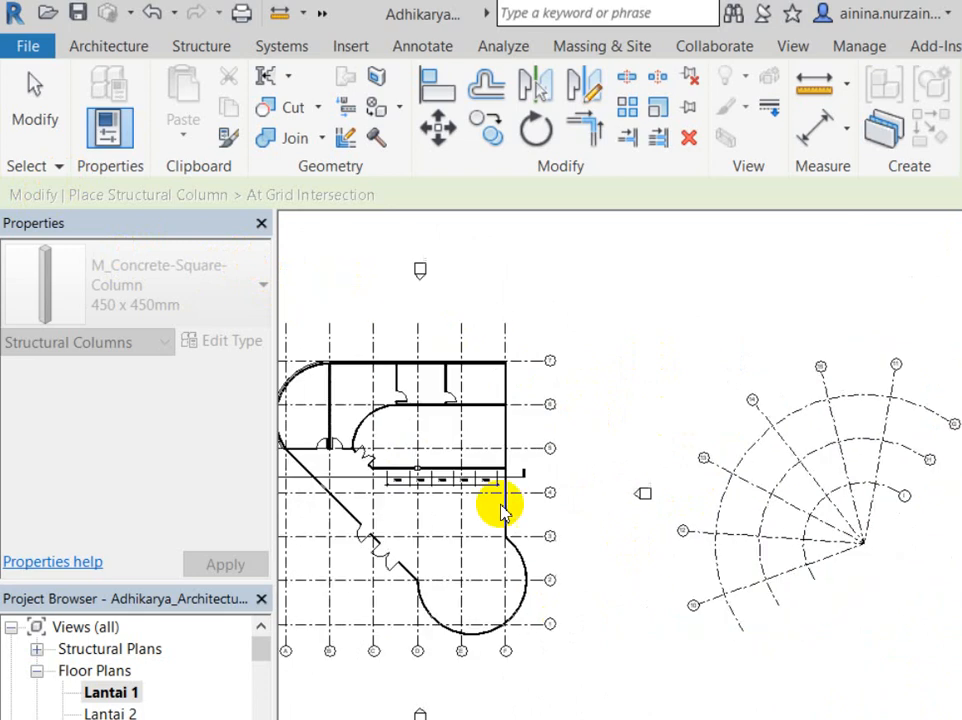
pyautogui.moveTo(452, 548); pyautogui.dragTo(607, 511, button='middle')
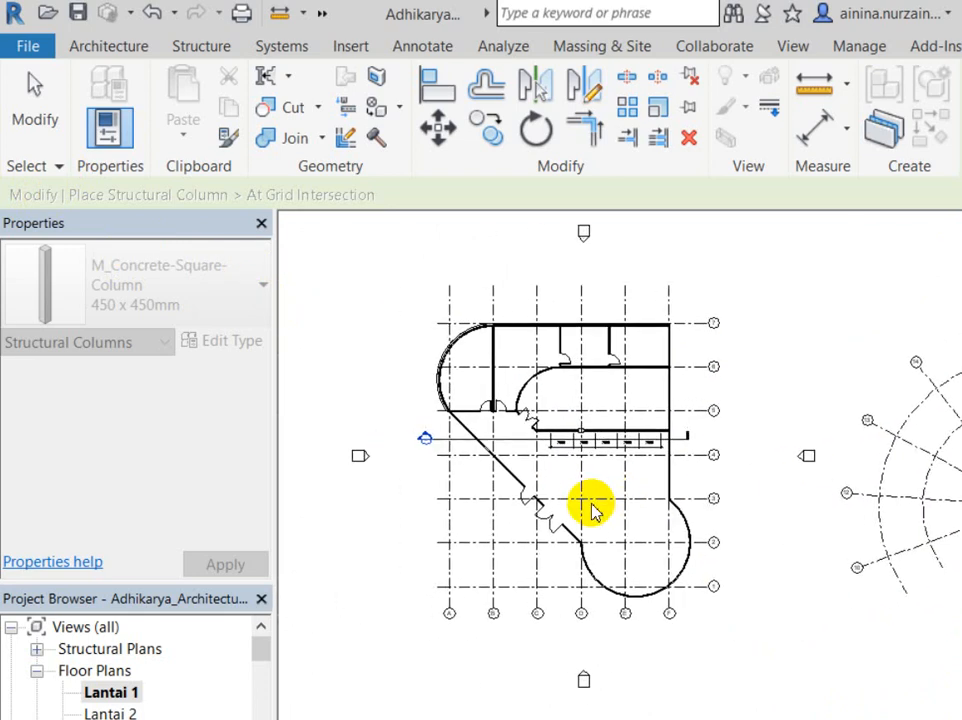
pyautogui.moveTo(709, 603); pyautogui.dragTo(318, 133)
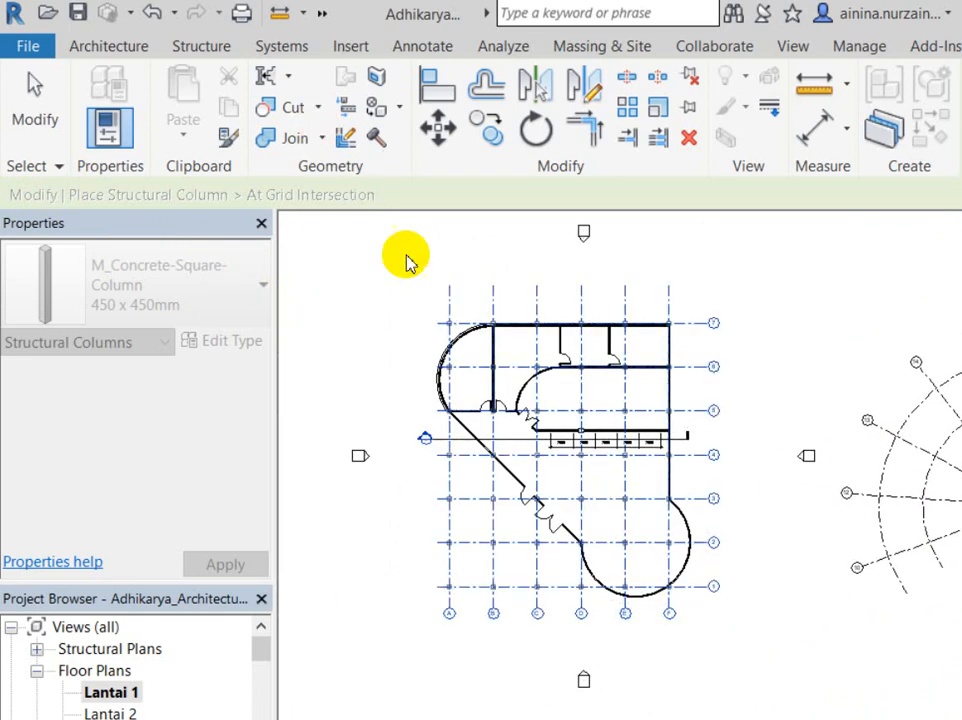
pyautogui.scroll(3, 414, 264)
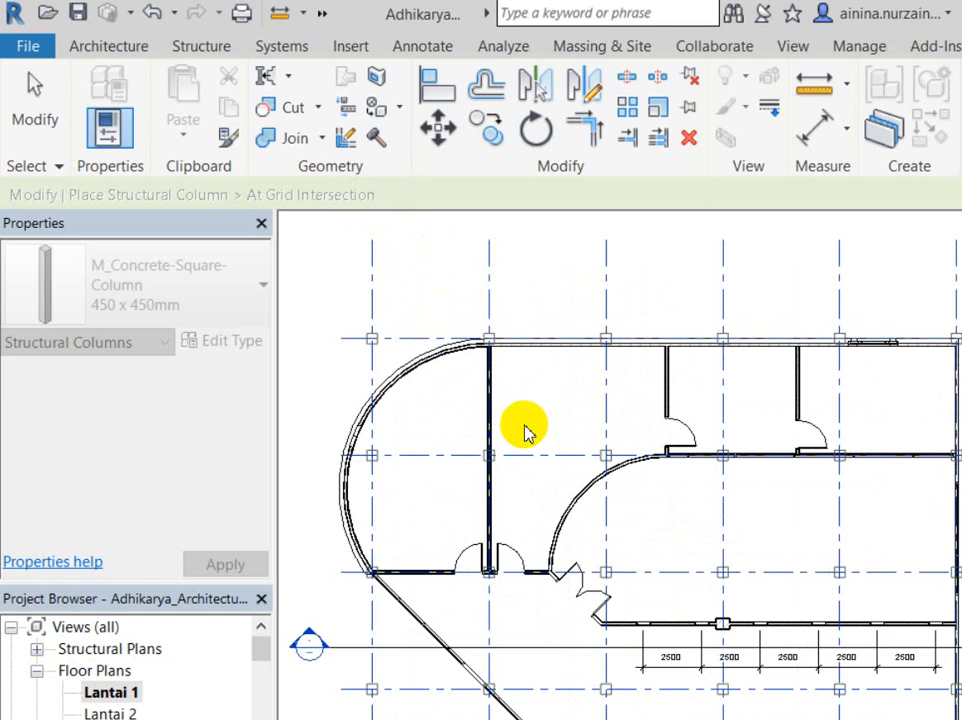
pyautogui.moveTo(526, 429); pyautogui.dragTo(497, 282, button='middle')
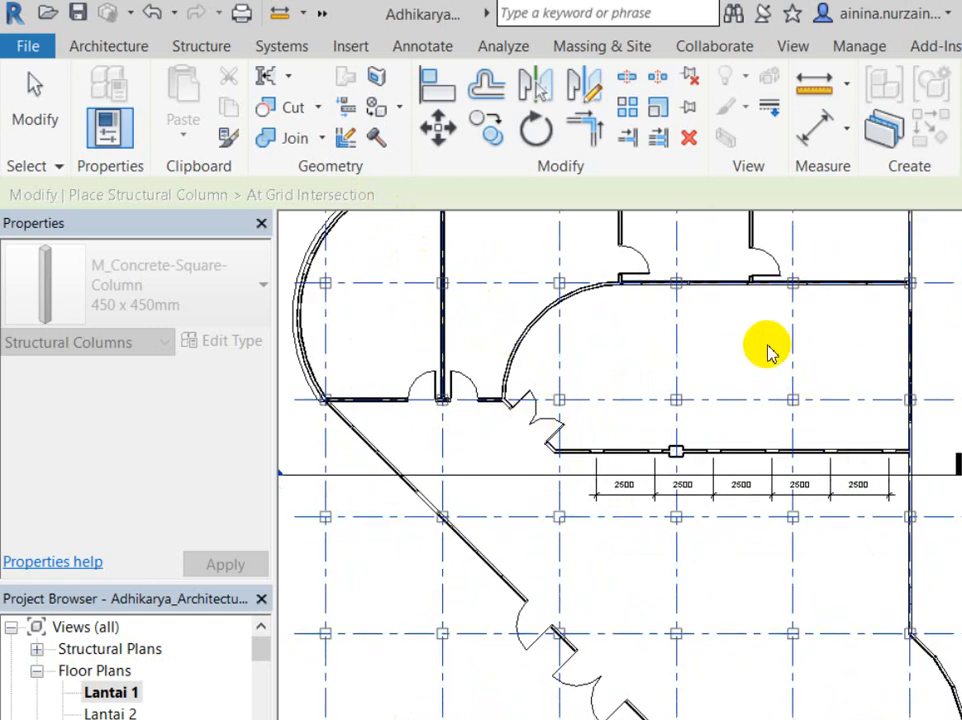
pyautogui.click(955, 102)
pyautogui.moveTo(844, 120)
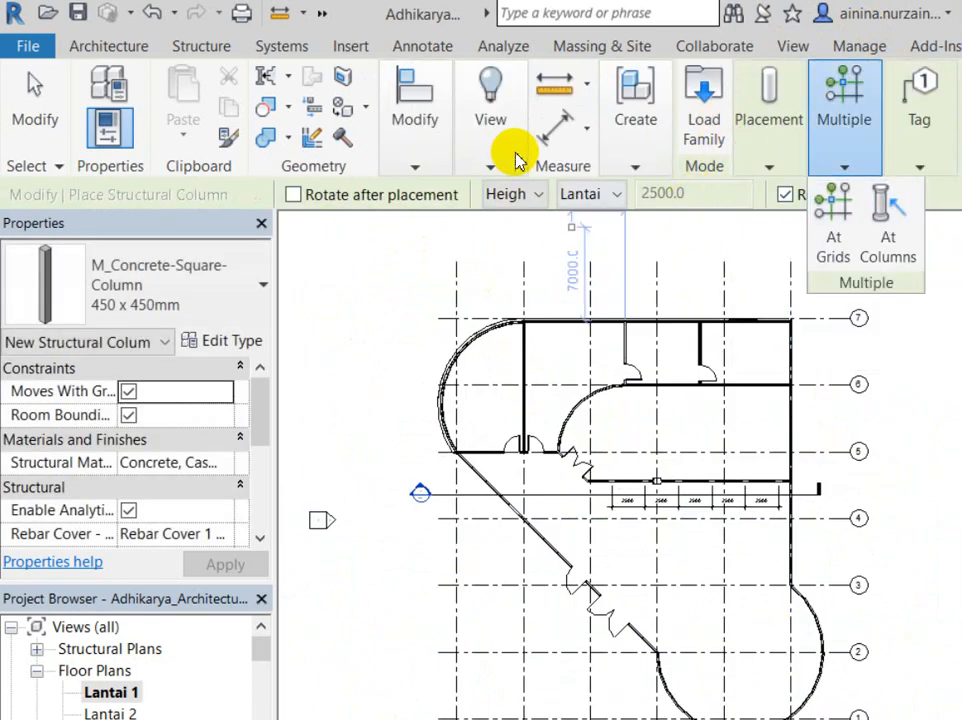
pyautogui.click(88, 45)
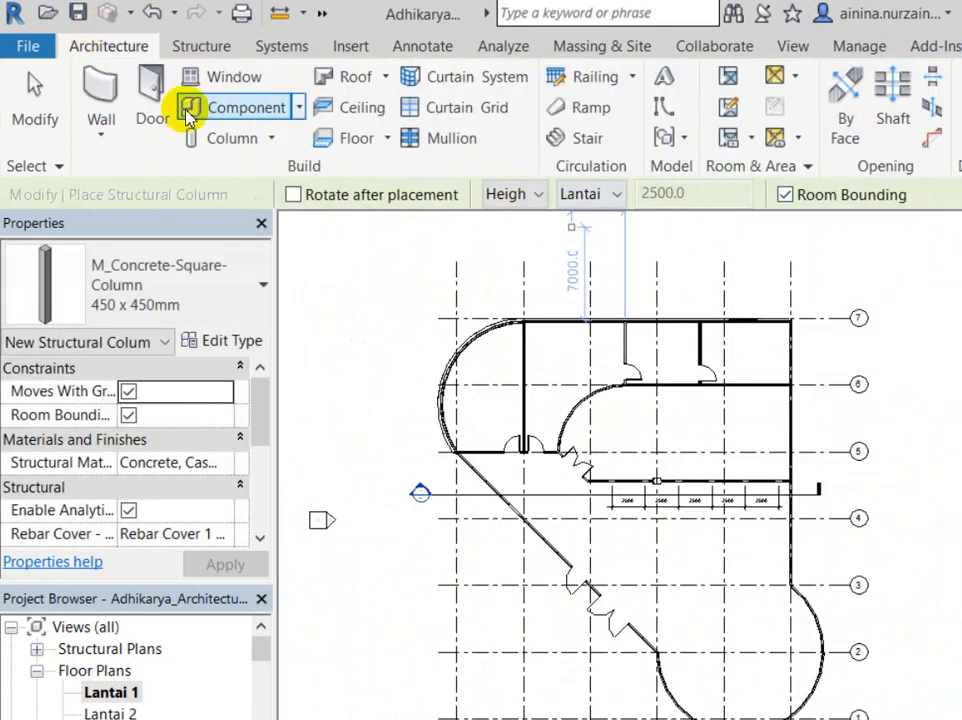
pyautogui.click(232, 137)
pyautogui.click(240, 176)
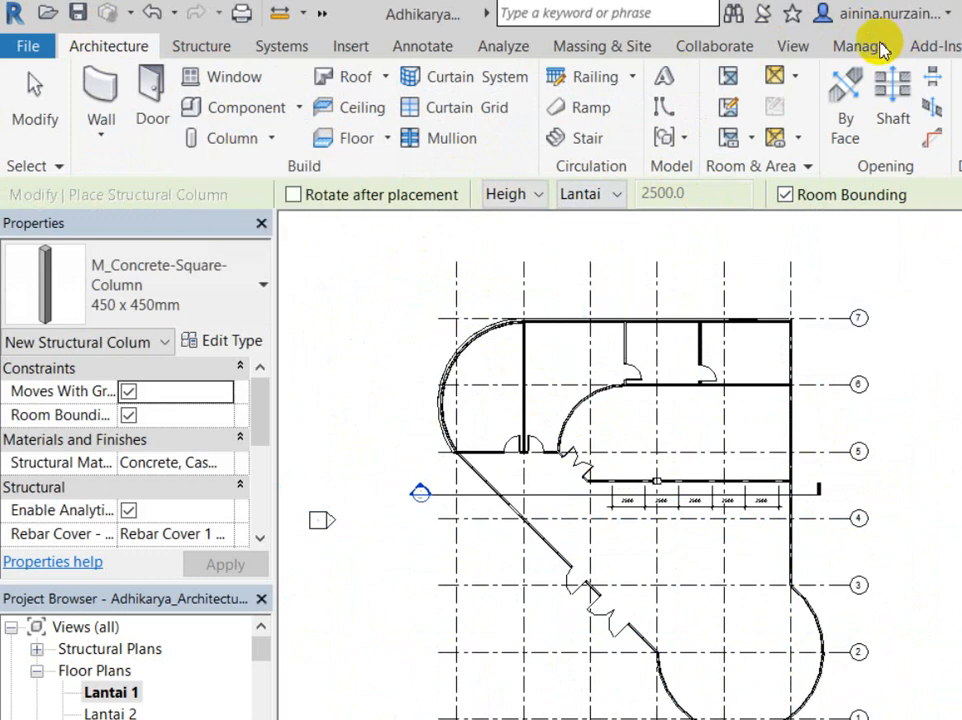
pyautogui.click(882, 48)
pyautogui.click(940, 97)
# Place 450 x 450mm concrete square structural columns at all intersections of the building's grids A–F and 1–7, and end the command
pyautogui.click(844, 119)
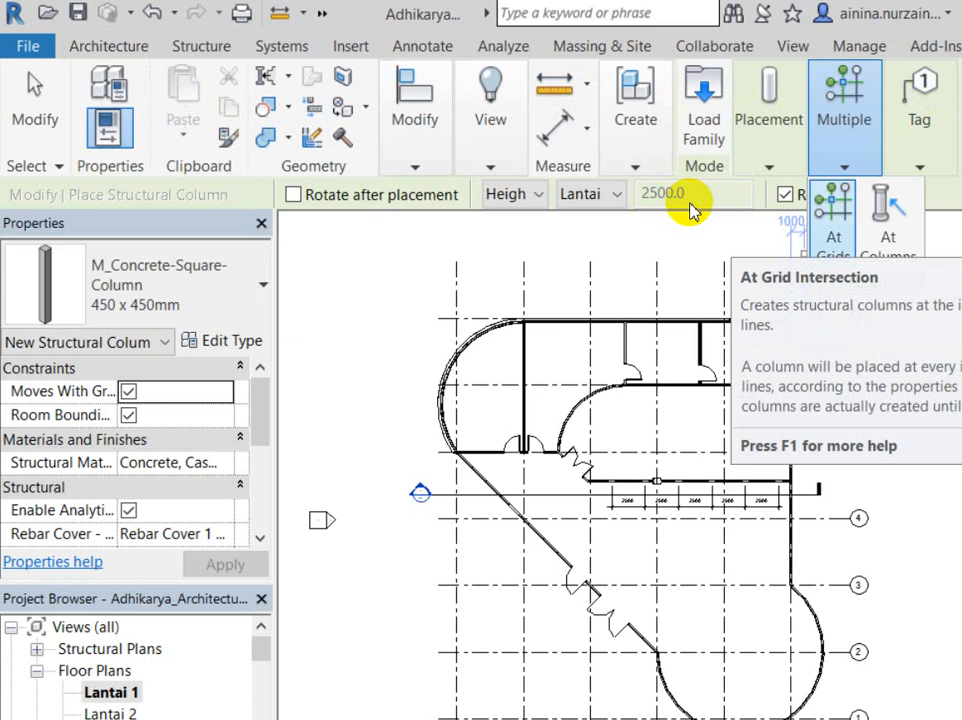
pyautogui.click(832, 222)
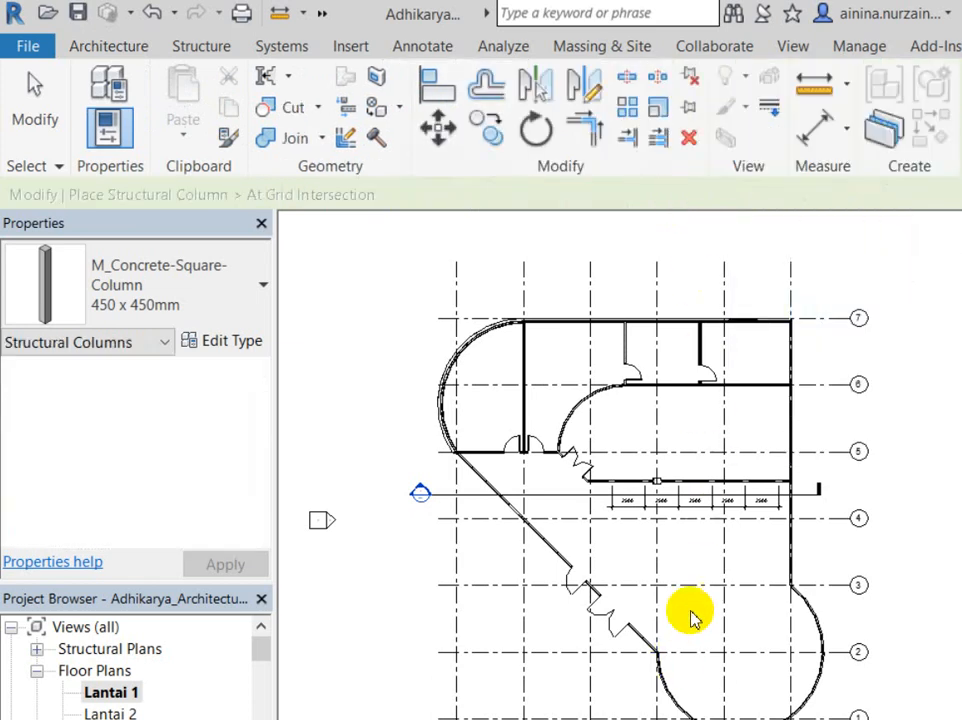
pyautogui.moveTo(833, 719); pyautogui.dragTo(340, 208)
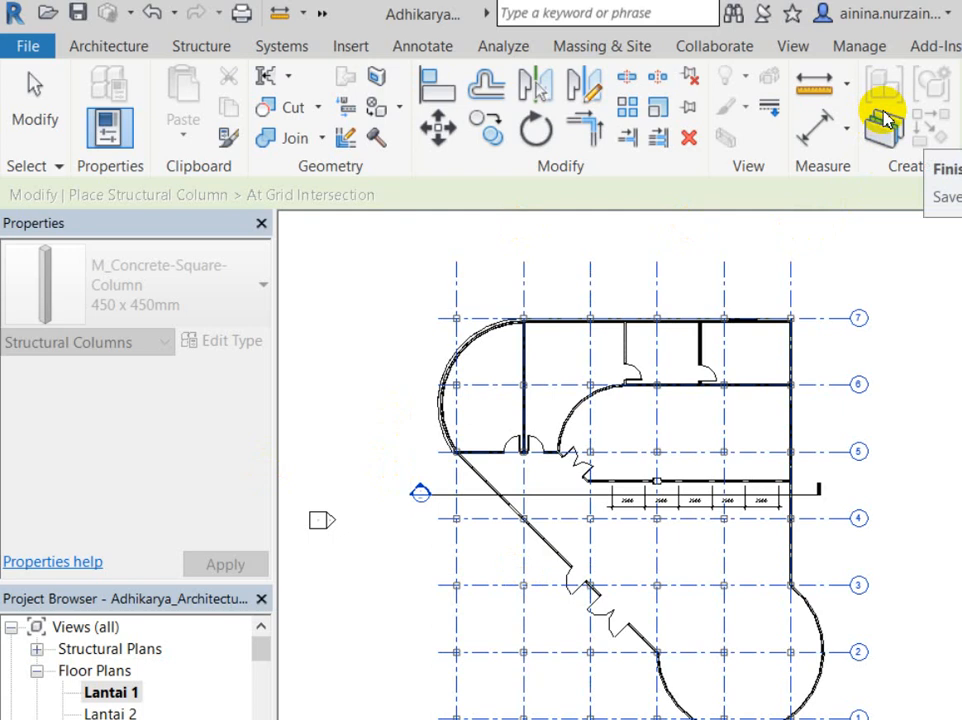
pyautogui.click(886, 120)
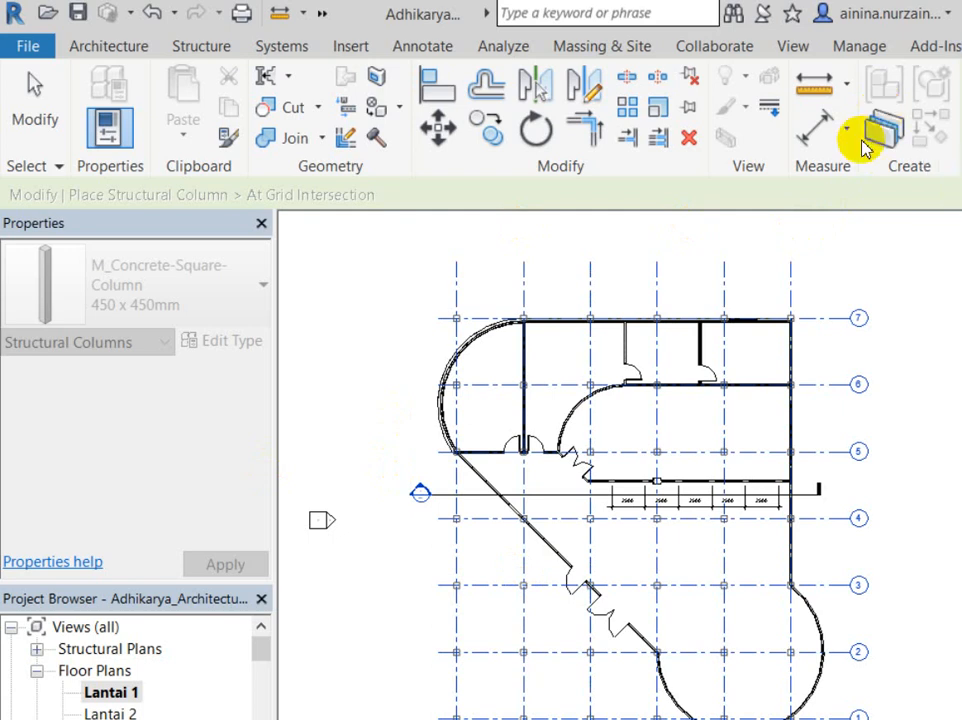
pyautogui.scroll(4, 558, 575)
pyautogui.moveTo(457, 461); pyautogui.dragTo(457, 327, button='middle')
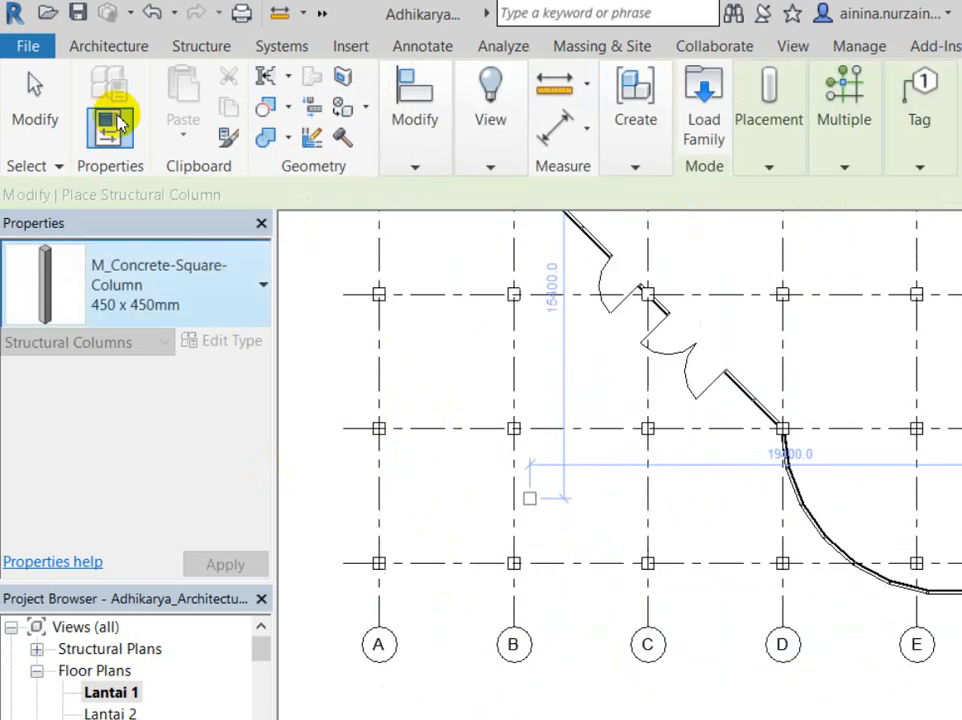
pyautogui.click(33, 95)
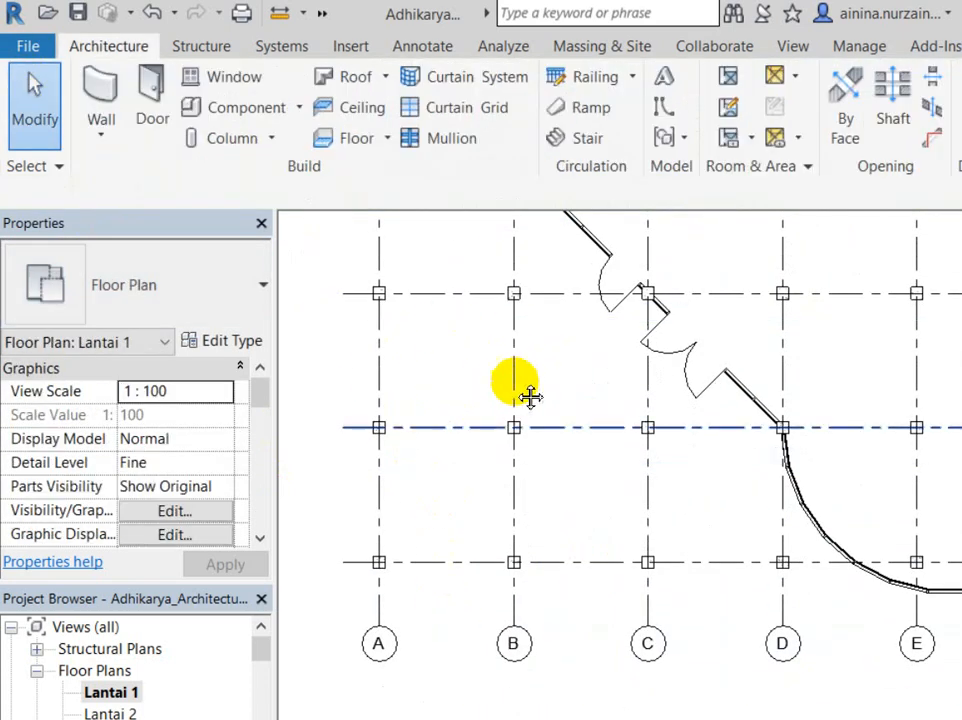
# Delete the structural columns outside the building at grid intersections A-1 to A-4, B-1 to B-3, C-1, C-2 and D-1
pyautogui.moveTo(526, 393); pyautogui.dragTo(535, 426, button='middle')
pyautogui.scroll(-3, 405, 385)
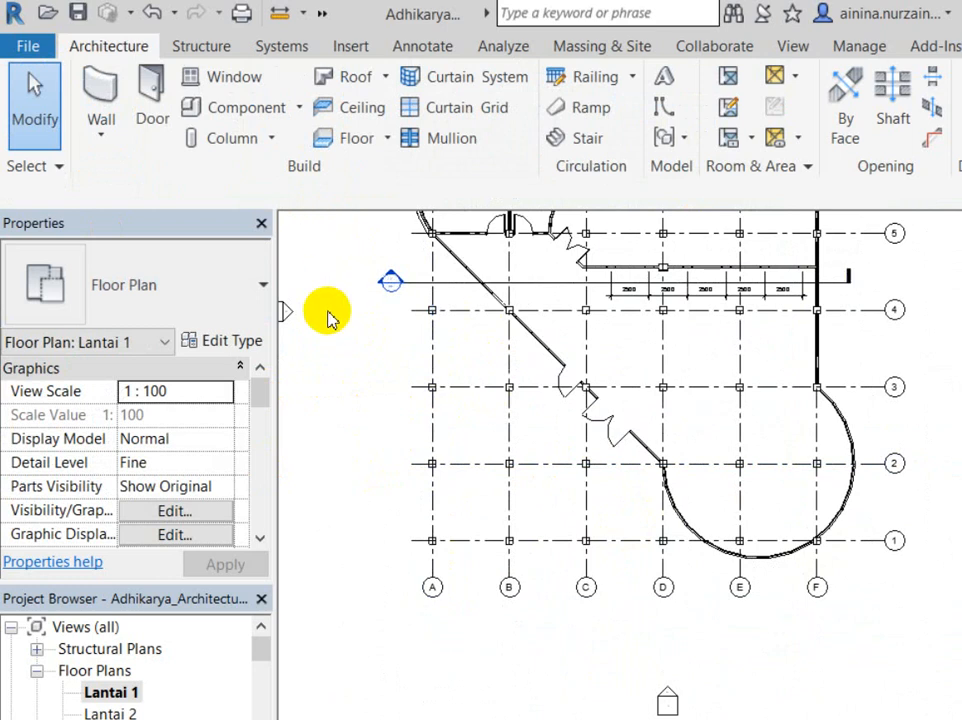
pyautogui.moveTo(391, 373); pyautogui.dragTo(533, 557)
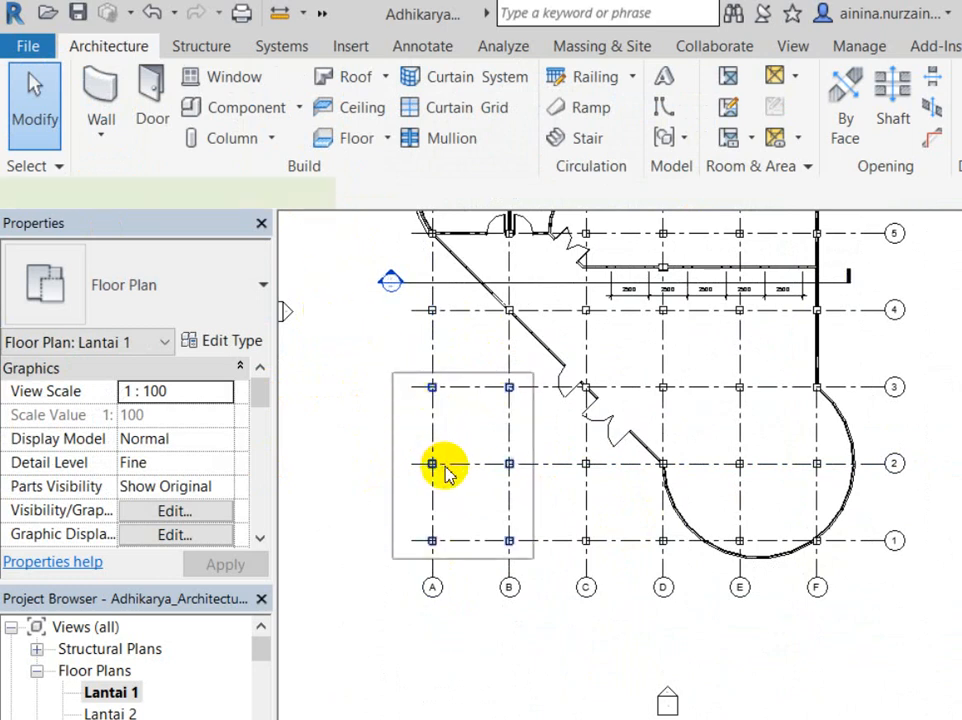
pyautogui.press('Delete')
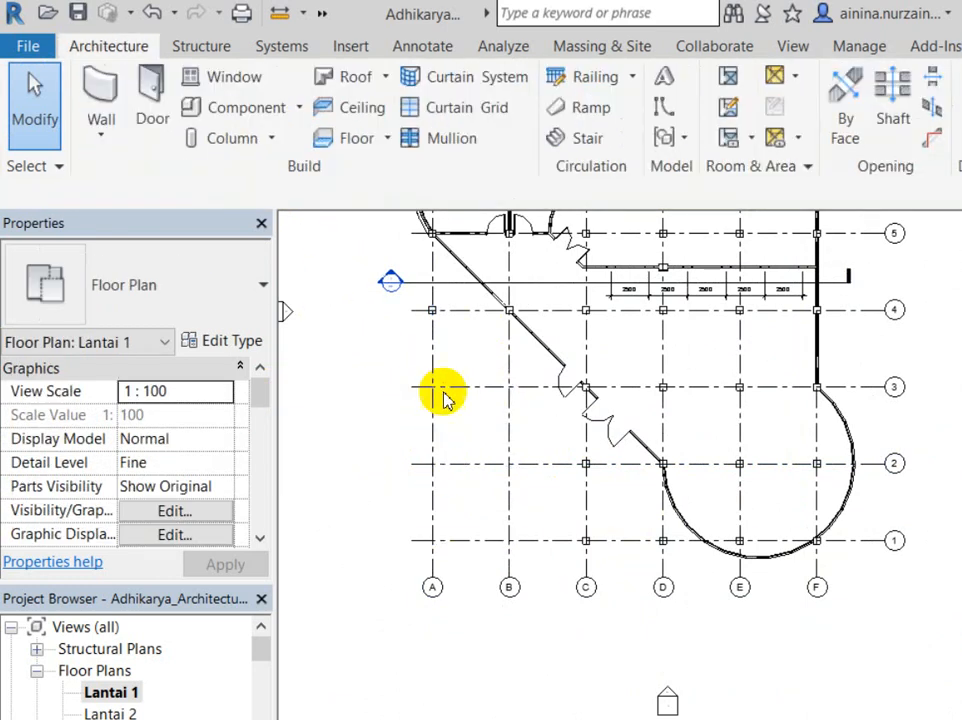
pyautogui.moveTo(557, 439); pyautogui.dragTo(603, 561)
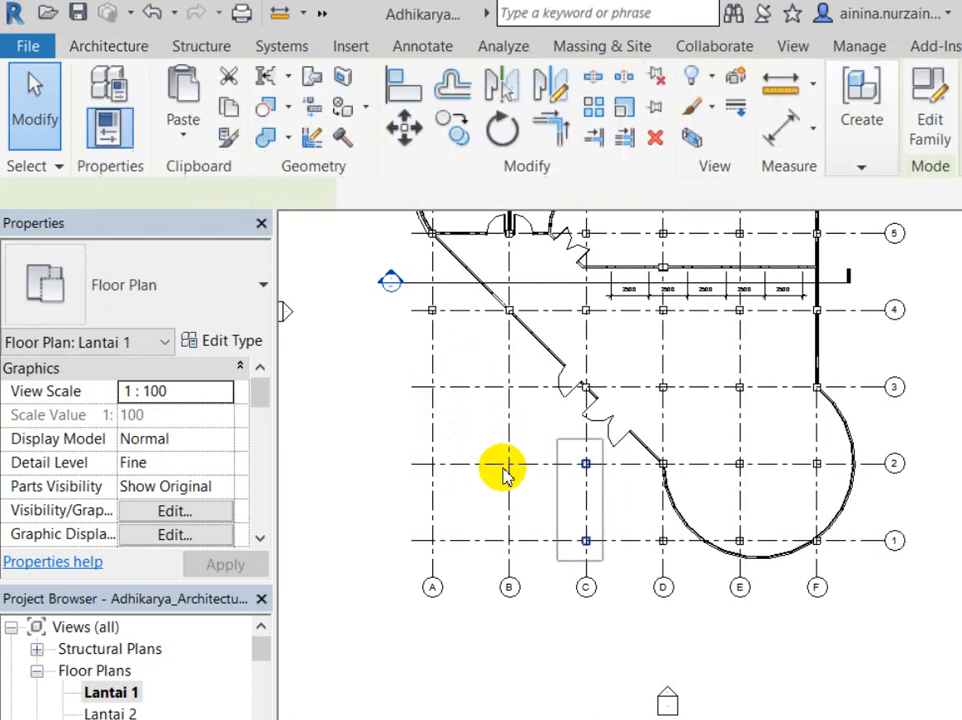
pyautogui.press('Delete')
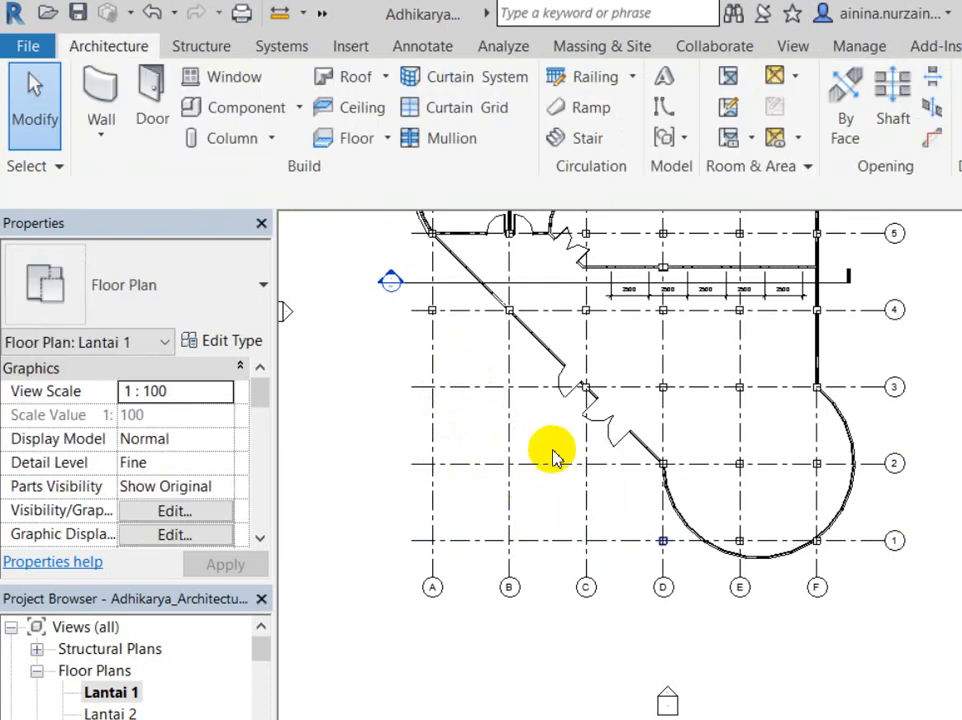
pyautogui.click(663, 540)
pyautogui.press('Delete')
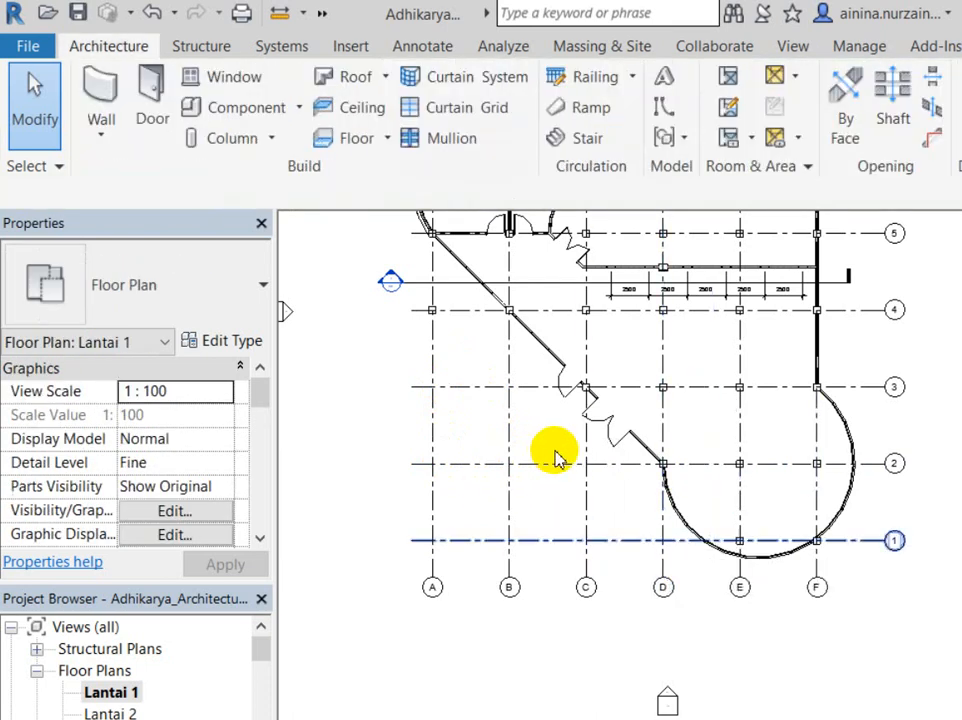
pyautogui.moveTo(612, 369); pyautogui.dragTo(629, 554, button='middle')
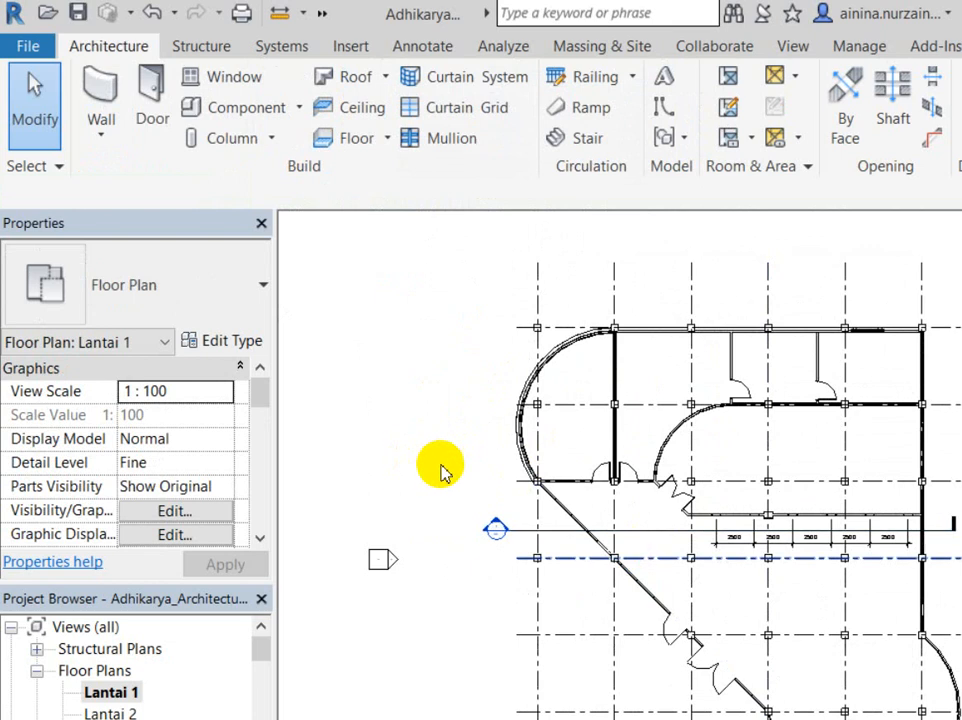
pyautogui.press('Delete')
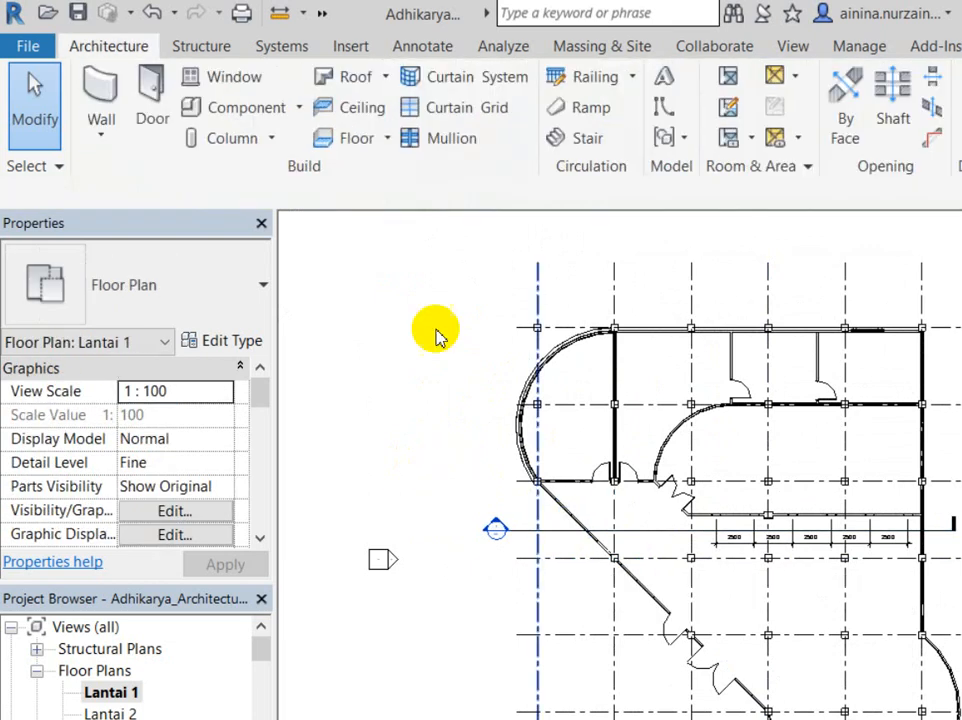
# Delete the structural column outside the curved wall at grid intersection A-7
pyautogui.click(537, 327)
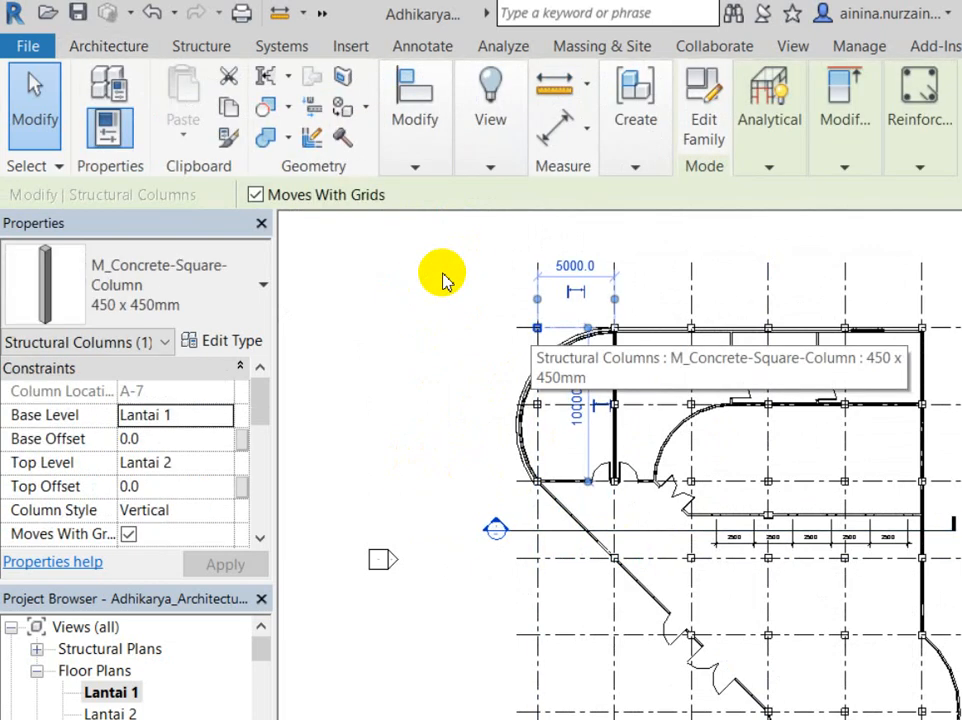
pyautogui.press('Delete')
# Align the structural column at grid intersection B-4 with the face of the diagonal curtain wall and end the Align command
pyautogui.scroll(6, 515, 526)
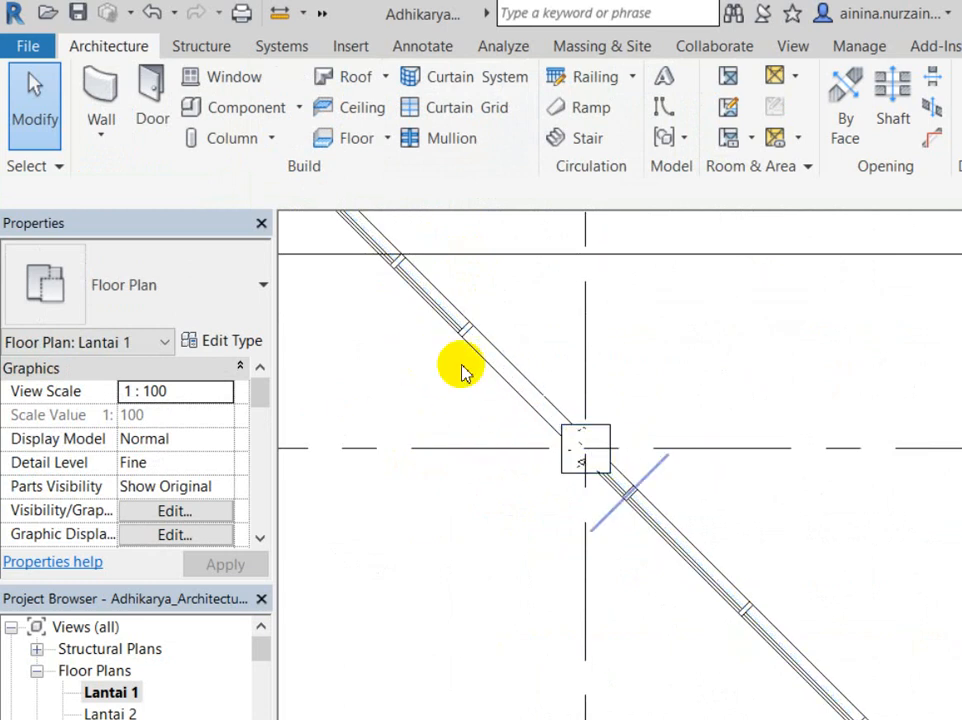
pyautogui.scroll(-2, 455, 374)
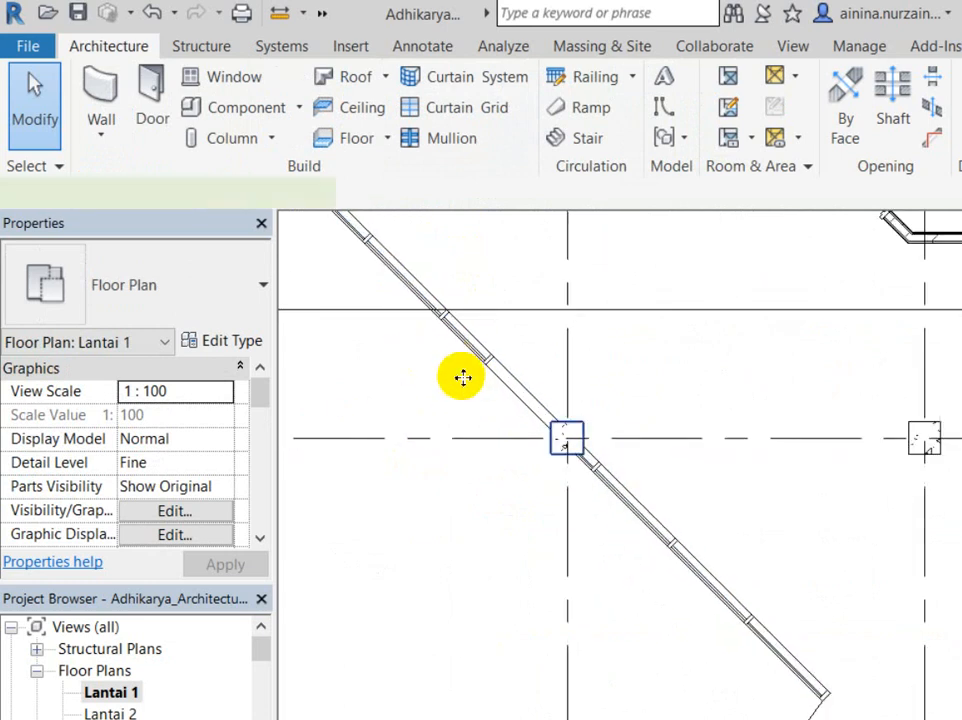
pyautogui.click(464, 379)
pyautogui.scroll(-3, 408, 368)
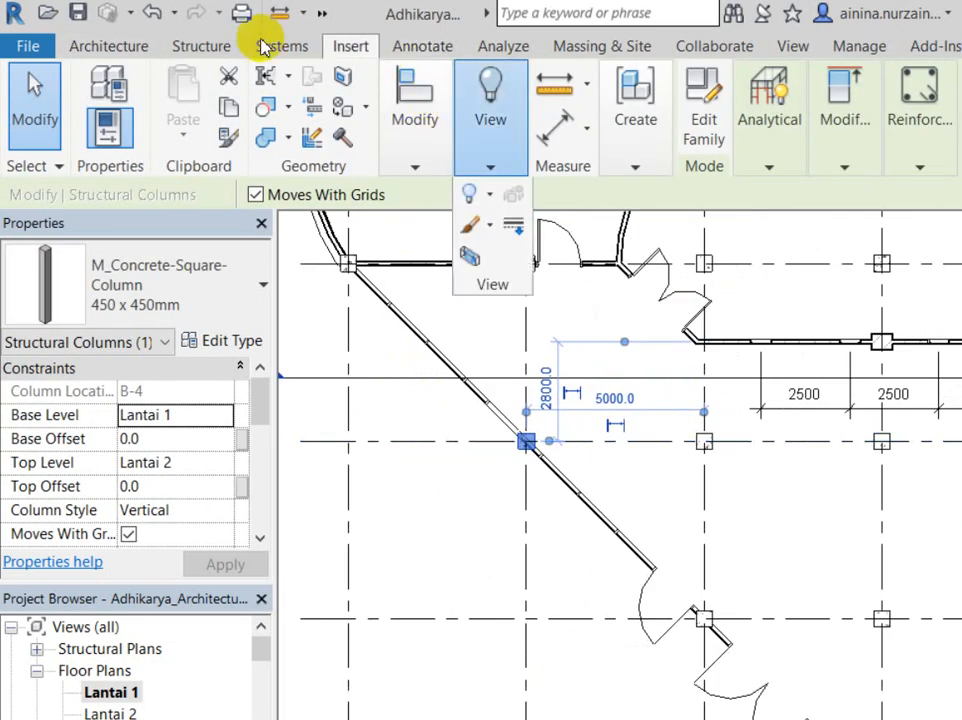
pyautogui.press('a')
pyautogui.press('l')
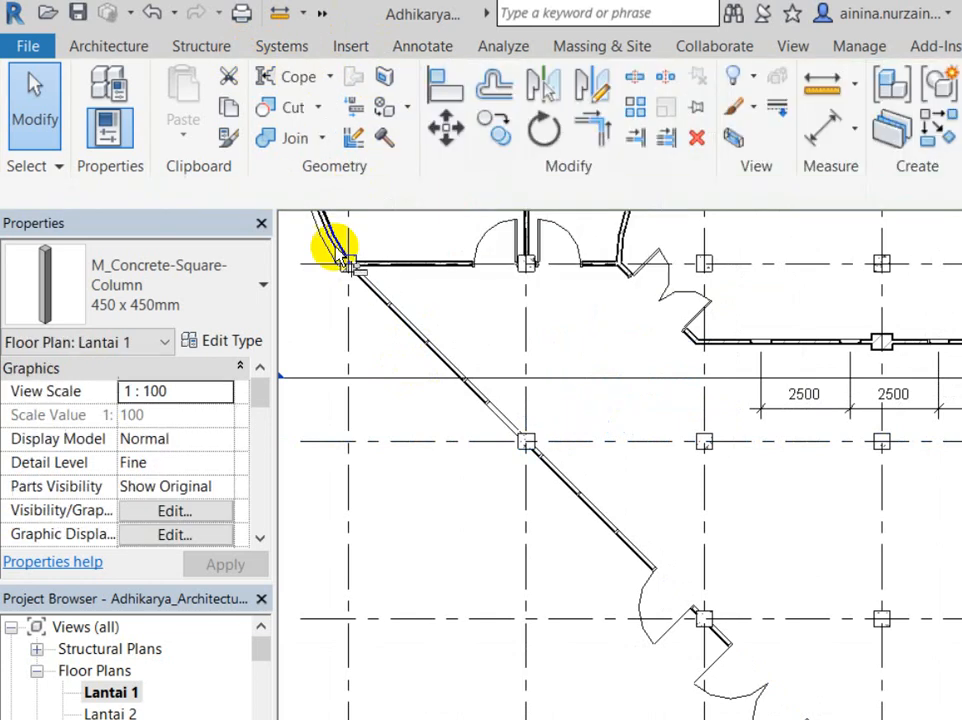
pyautogui.scroll(4, 380, 369)
pyautogui.scroll(-3, 398, 334)
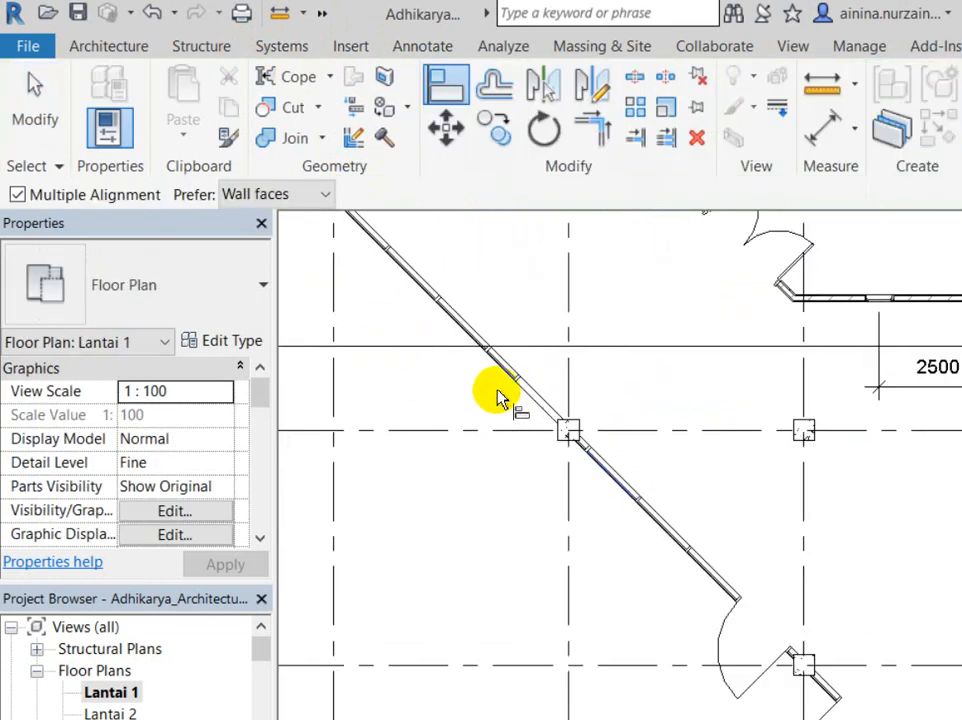
pyautogui.scroll(3, 470, 372)
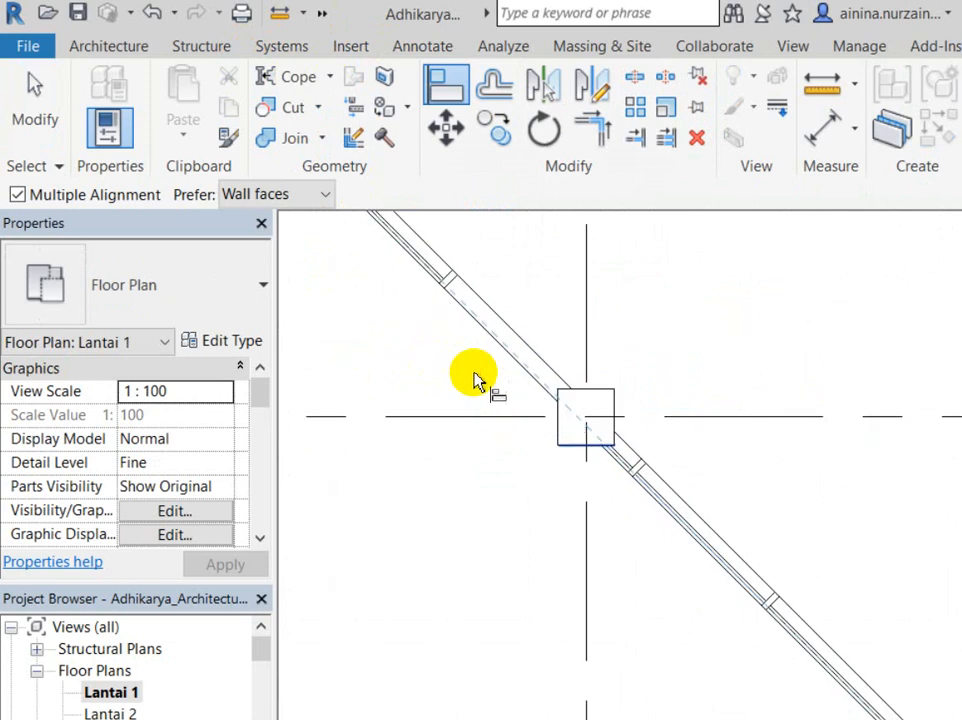
pyautogui.click(28, 86)
# Inspect how the structural column at grid intersection D-2 meets the diagonal and curved curtain walls
pyautogui.scroll(-5, 451, 380)
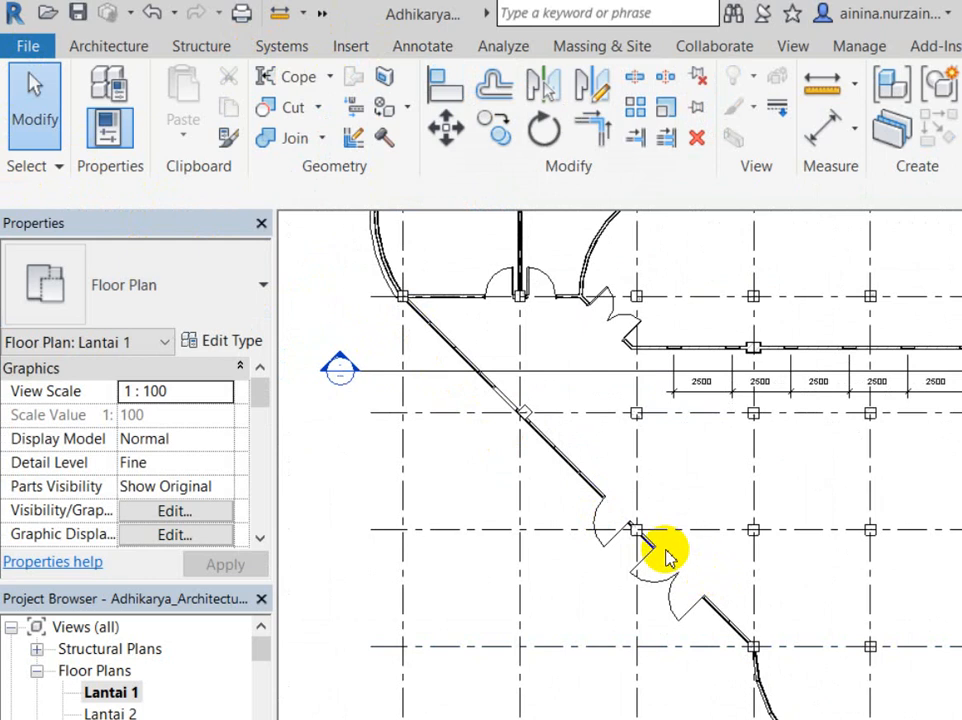
pyautogui.scroll(4, 663, 554)
pyautogui.scroll(-3, 571, 440)
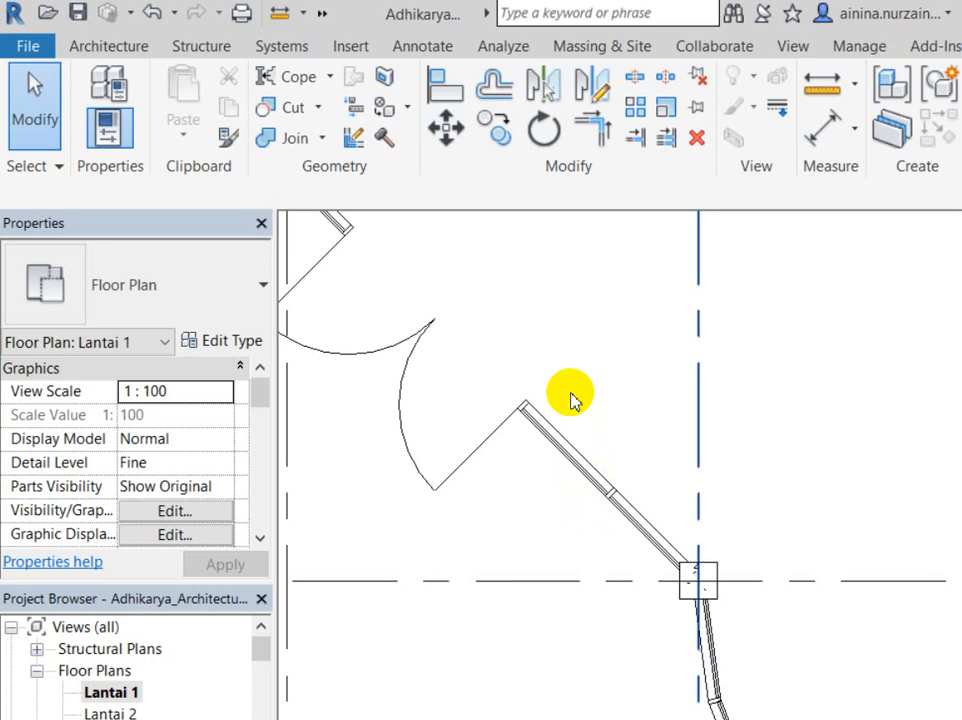
pyautogui.scroll(-2, 572, 400)
pyautogui.scroll(3, 583, 450)
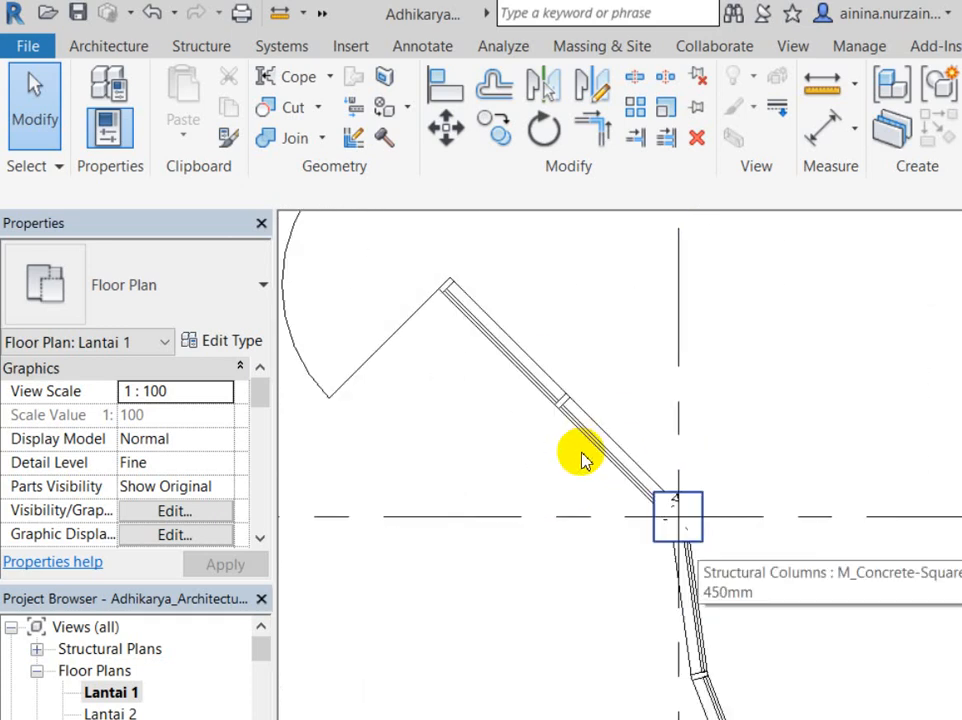
pyautogui.click(580, 457)
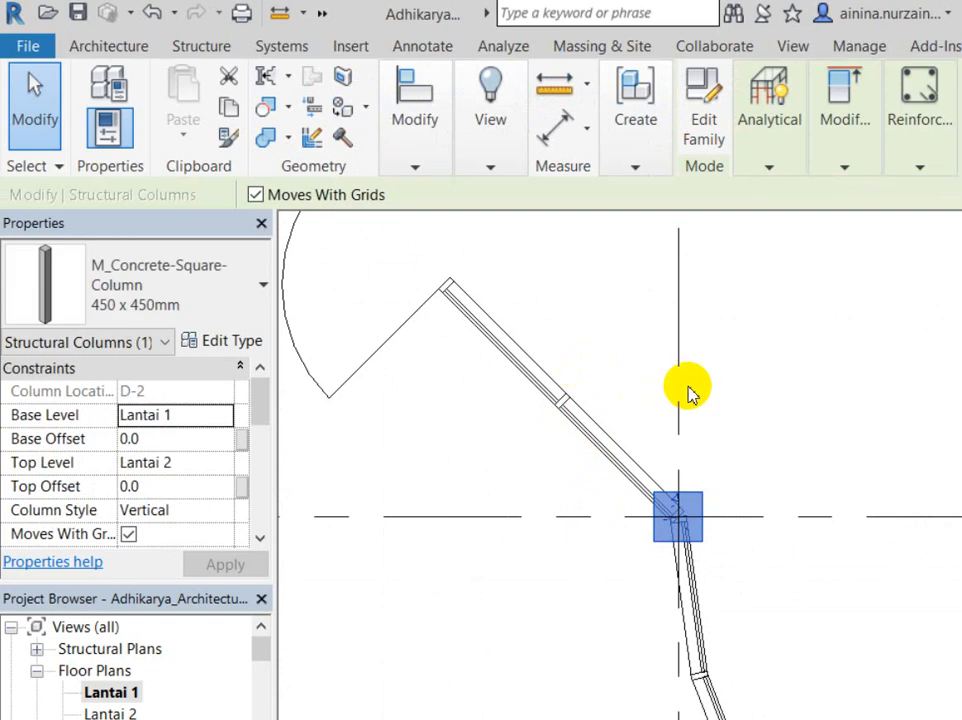
pyautogui.press('Escape')
pyautogui.scroll(-3, 466, 397)
pyautogui.scroll(-3, 397, 380)
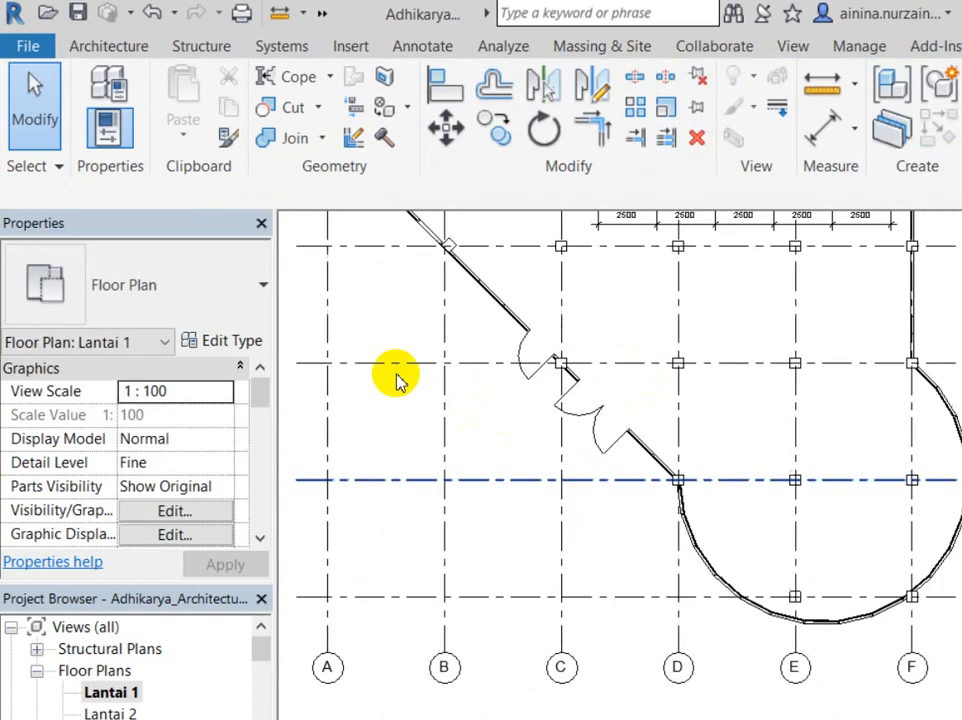
# Align the structural column at grid intersection C-3 with the short diagonal curtain wall between the doors and end the command
pyautogui.scroll(-2, 481, 281)
pyautogui.scroll(5, 447, 404)
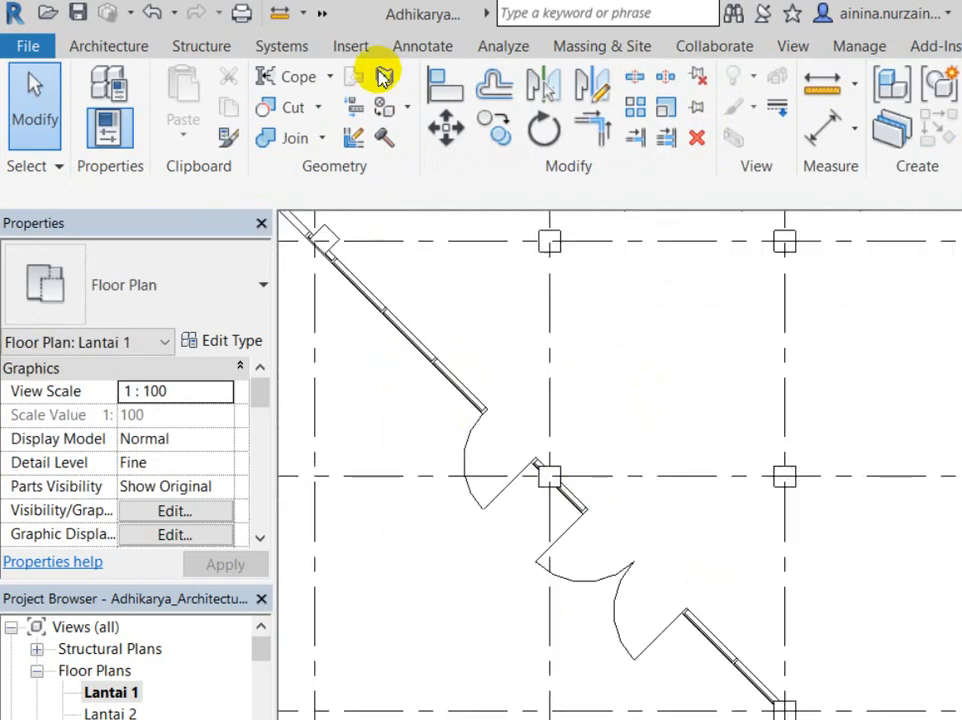
pyautogui.scroll(3, 532, 464)
pyautogui.click(500, 443)
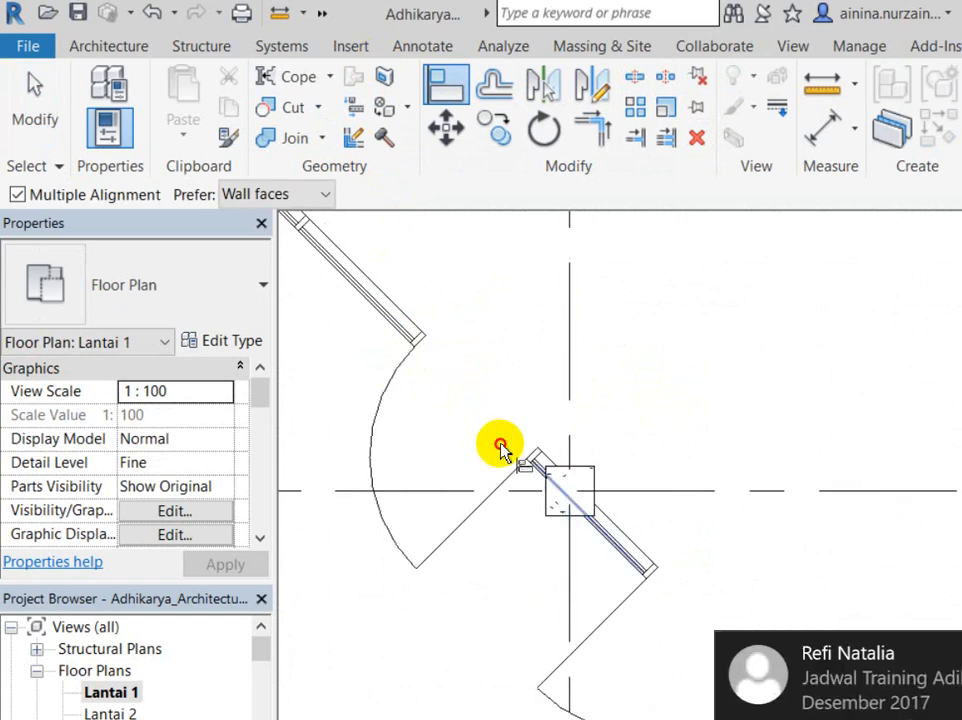
pyautogui.click(481, 438)
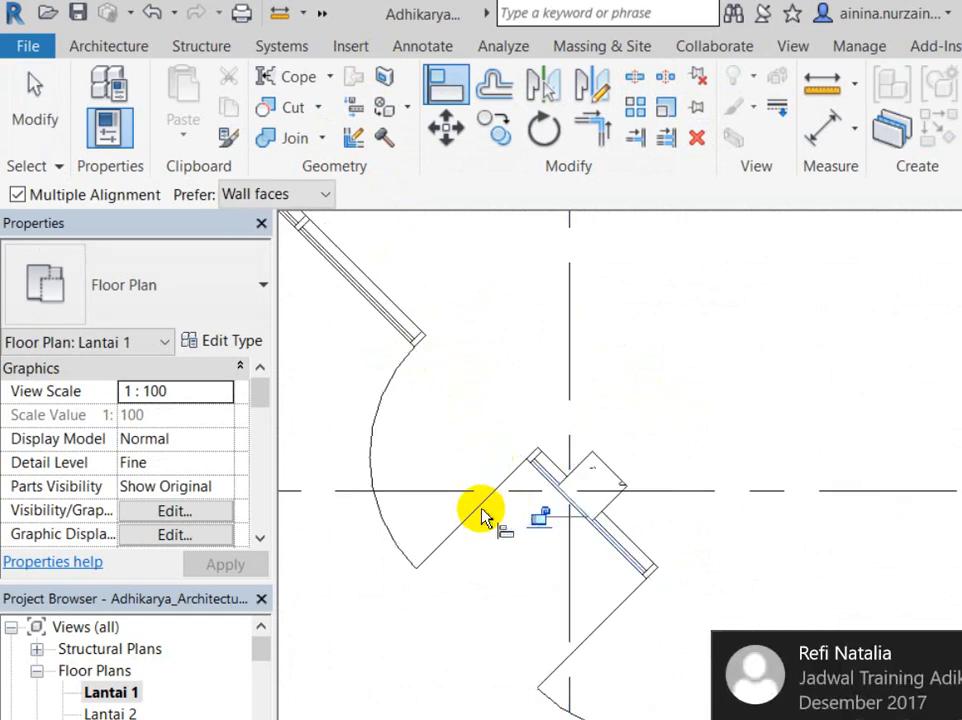
pyautogui.scroll(-2, 483, 516)
pyautogui.click(33, 99)
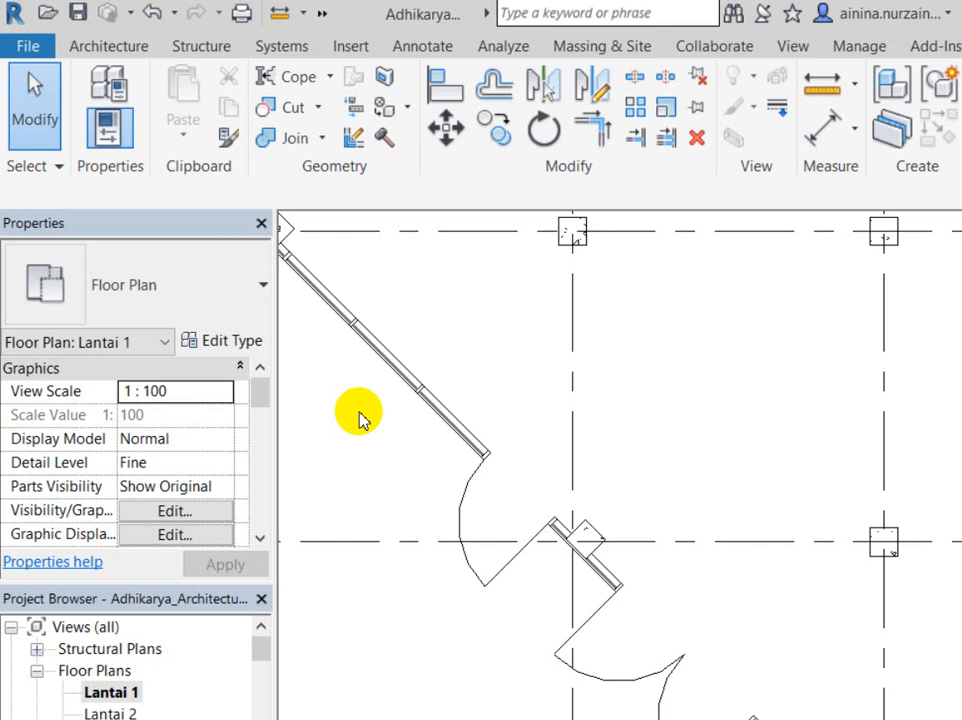
# Delete the structural column on the round curtain wall at grid intersection F-1
pyautogui.scroll(-2, 360, 418)
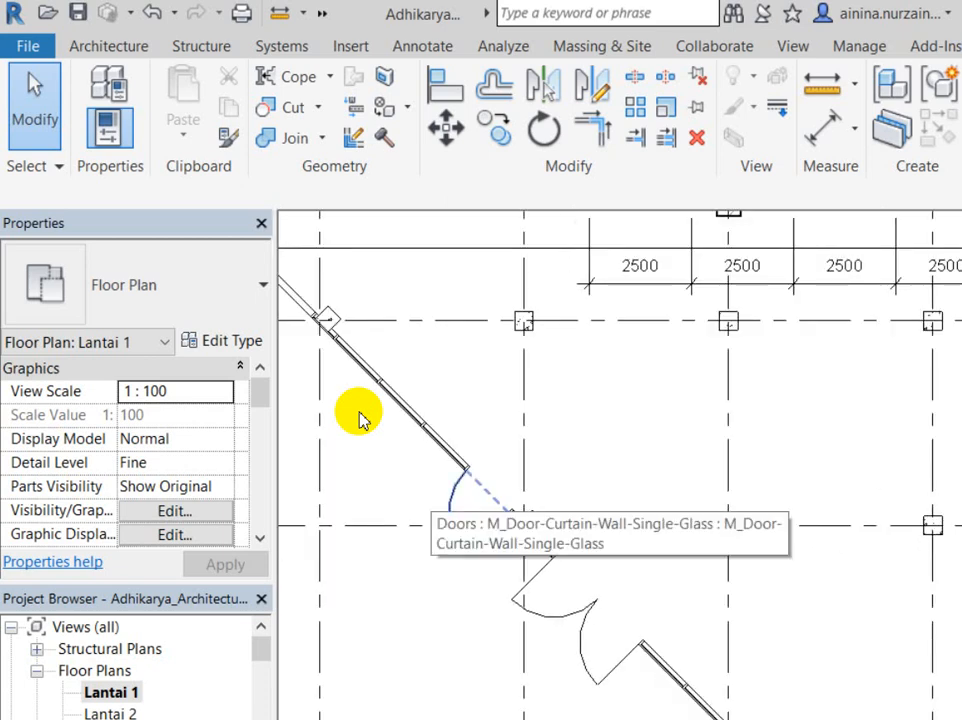
pyautogui.scroll(-2, 360, 418)
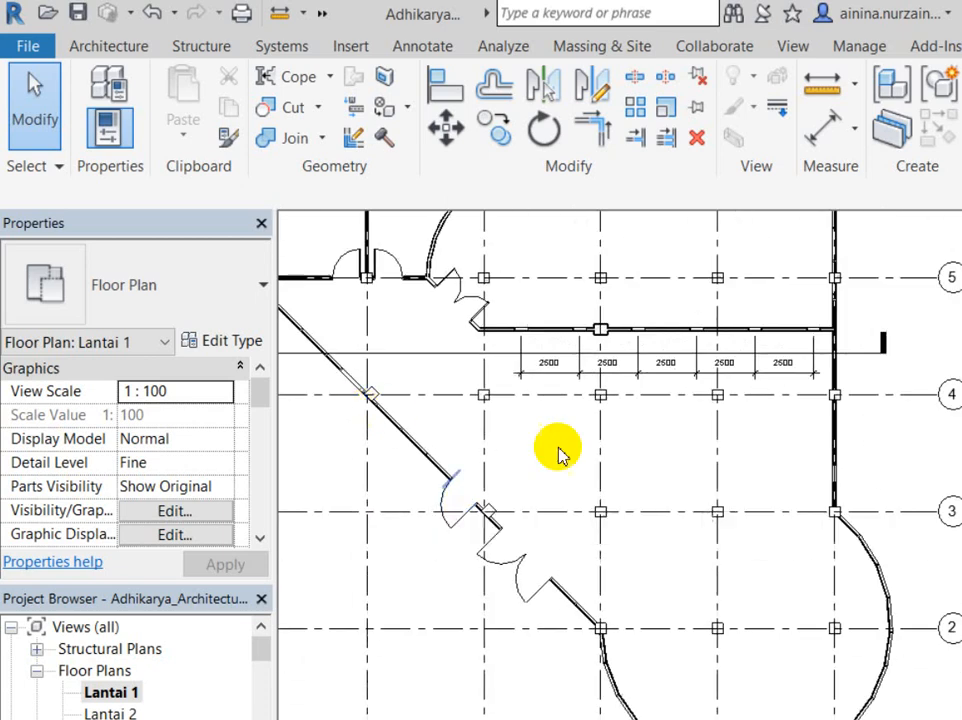
pyautogui.moveTo(747, 539); pyautogui.dragTo(736, 487, button='middle')
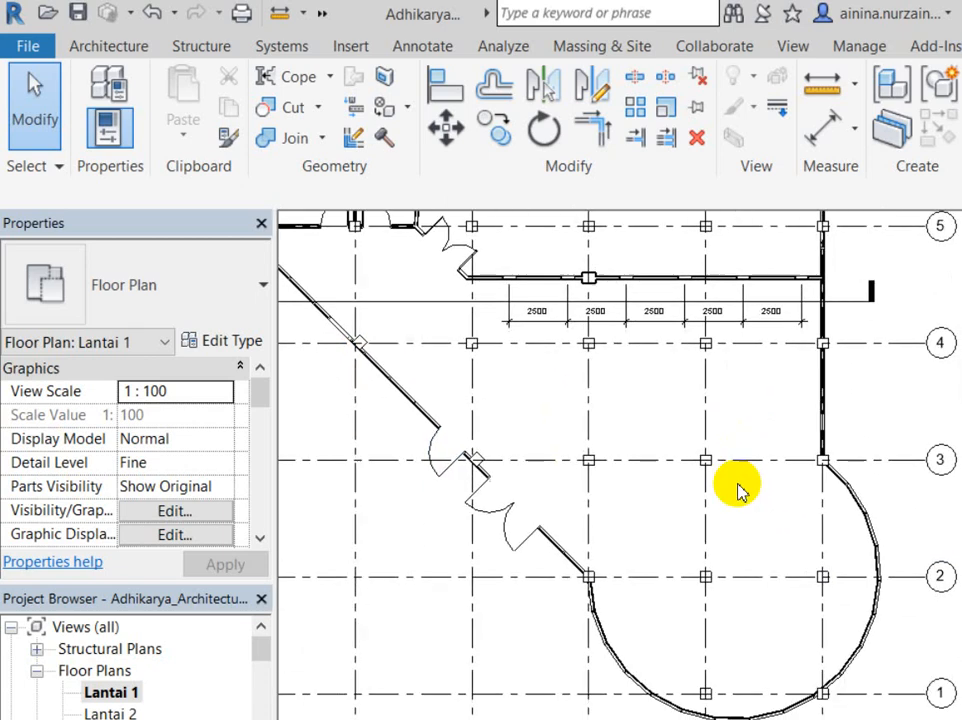
pyautogui.click(685, 578)
pyautogui.press('Delete')
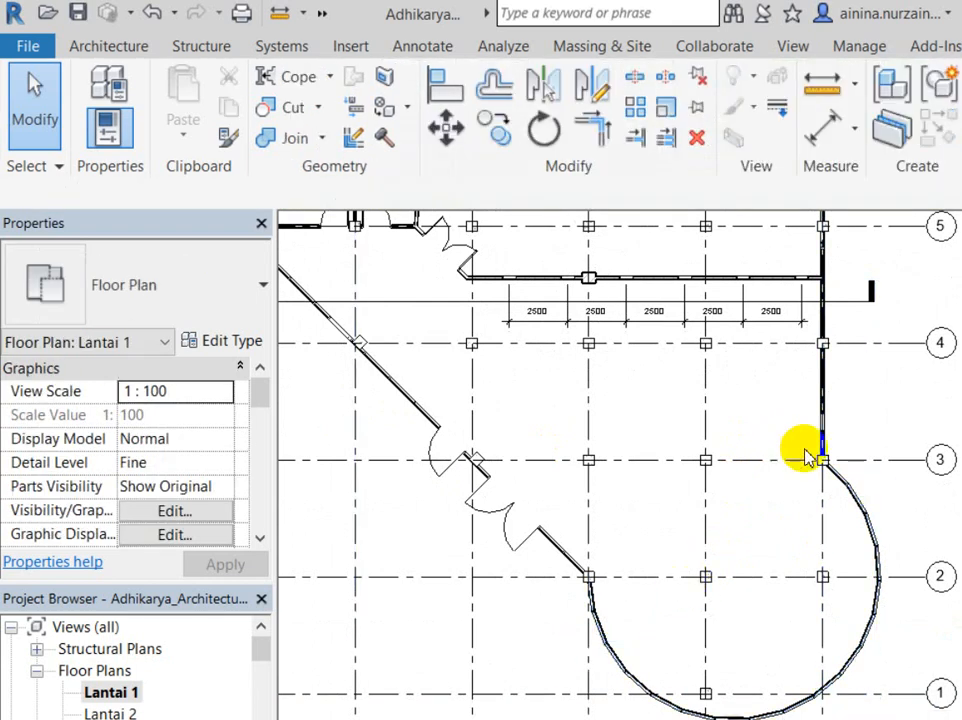
# Open the default 3D view, examine how the columns meet the walls and curtain walls, and return to the Lantai 1 floor plan
pyautogui.scroll(-3, 837, 464)
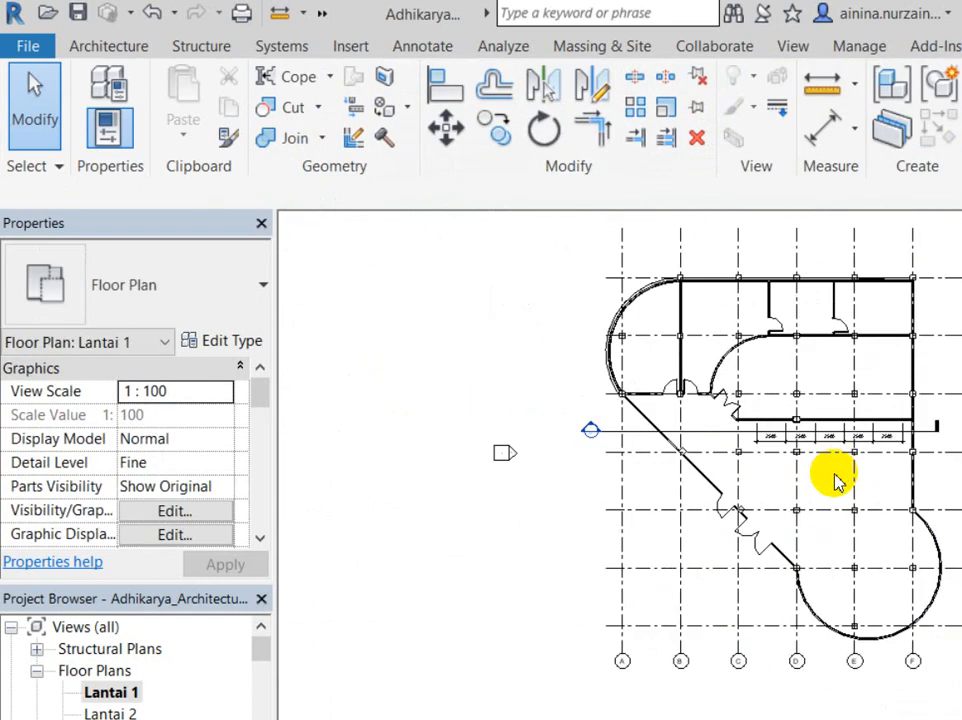
pyautogui.moveTo(836, 476); pyautogui.dragTo(702, 482, button='middle')
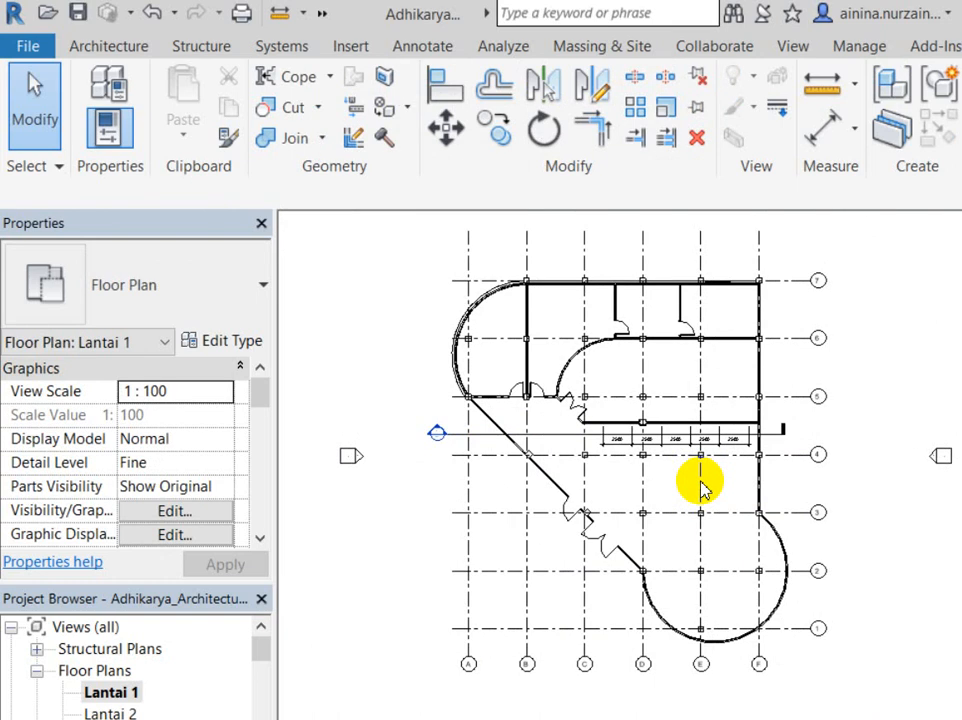
pyautogui.moveTo(738, 458); pyautogui.dragTo(711, 464, button='middle')
pyautogui.scroll(-1, 716, 385)
pyautogui.click(322, 13)
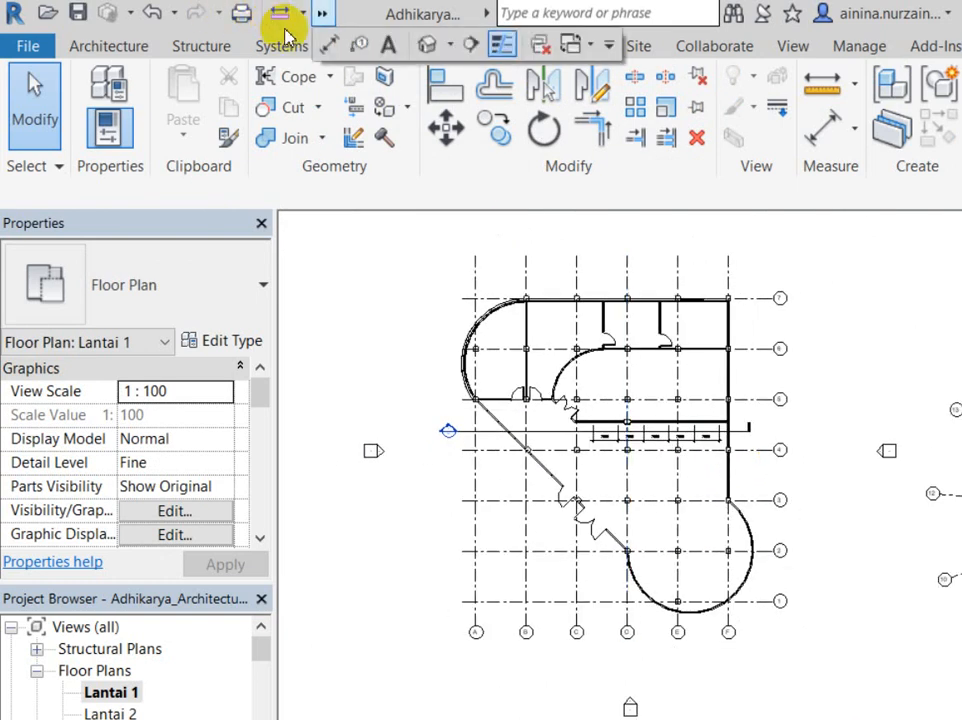
pyautogui.click(427, 44)
pyautogui.scroll(3, 769, 541)
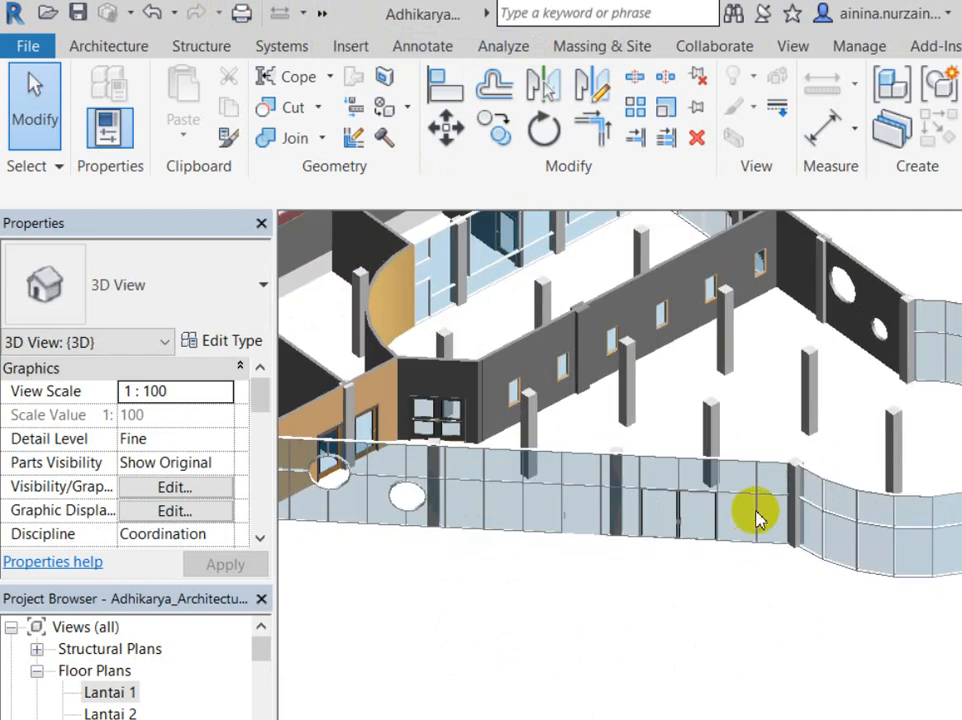
pyautogui.moveTo(825, 545); pyautogui.dragTo(890, 575, button='middle')
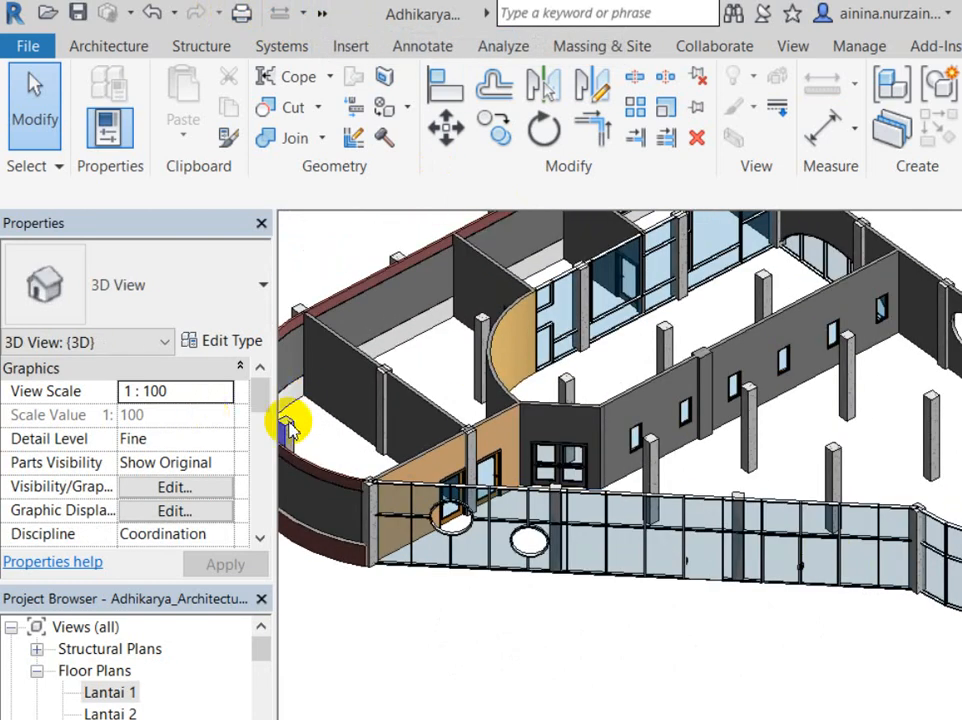
pyautogui.scroll(5, 387, 367)
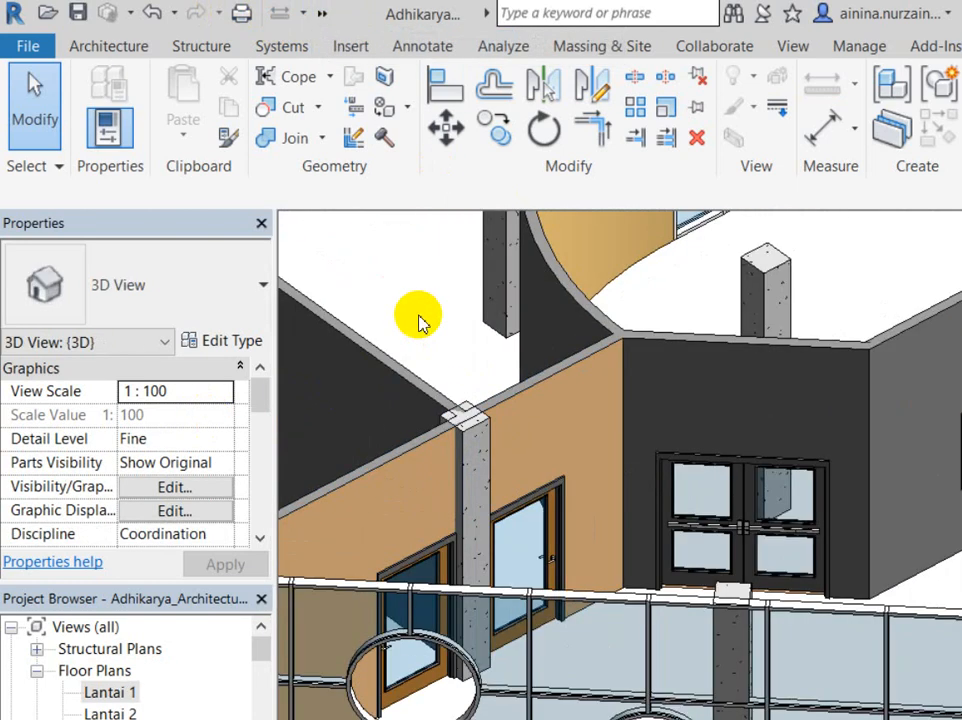
pyautogui.scroll(-4, 387, 423)
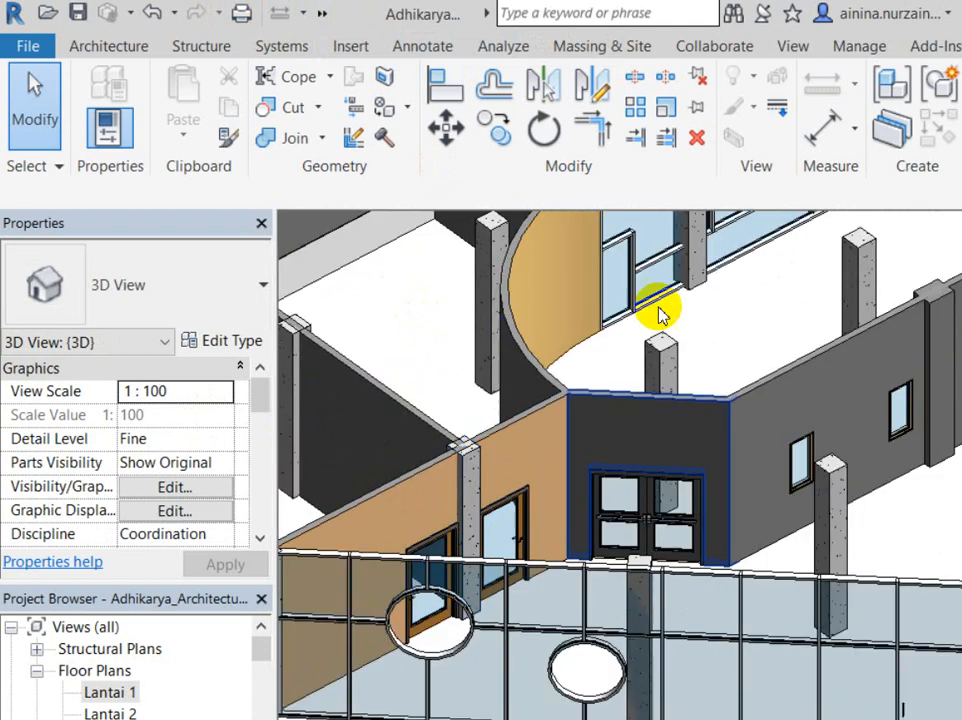
pyautogui.moveTo(706, 350); pyautogui.dragTo(624, 413, button='middle')
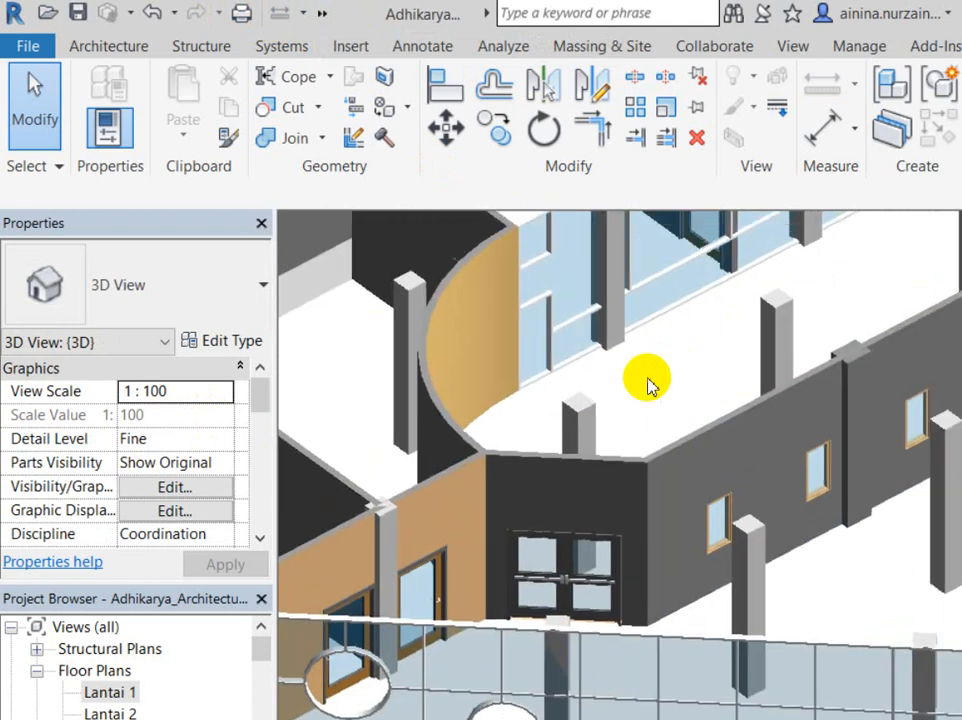
pyautogui.moveTo(720, 354); pyautogui.dragTo(442, 466, button='middle')
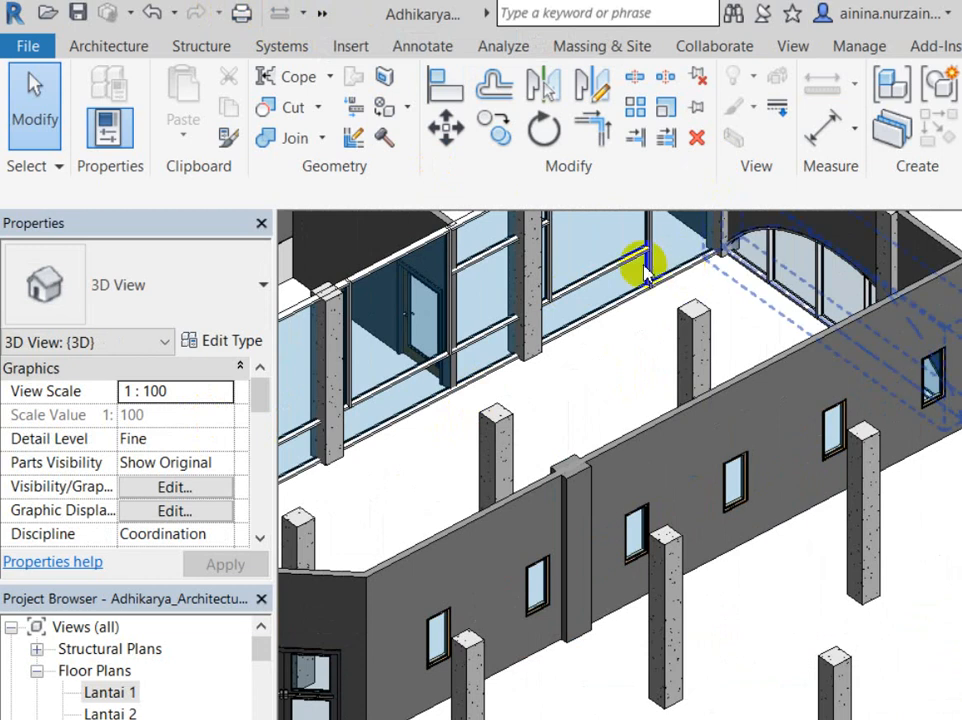
pyautogui.scroll(-2, 640, 268)
pyautogui.scroll(-2, 640, 268)
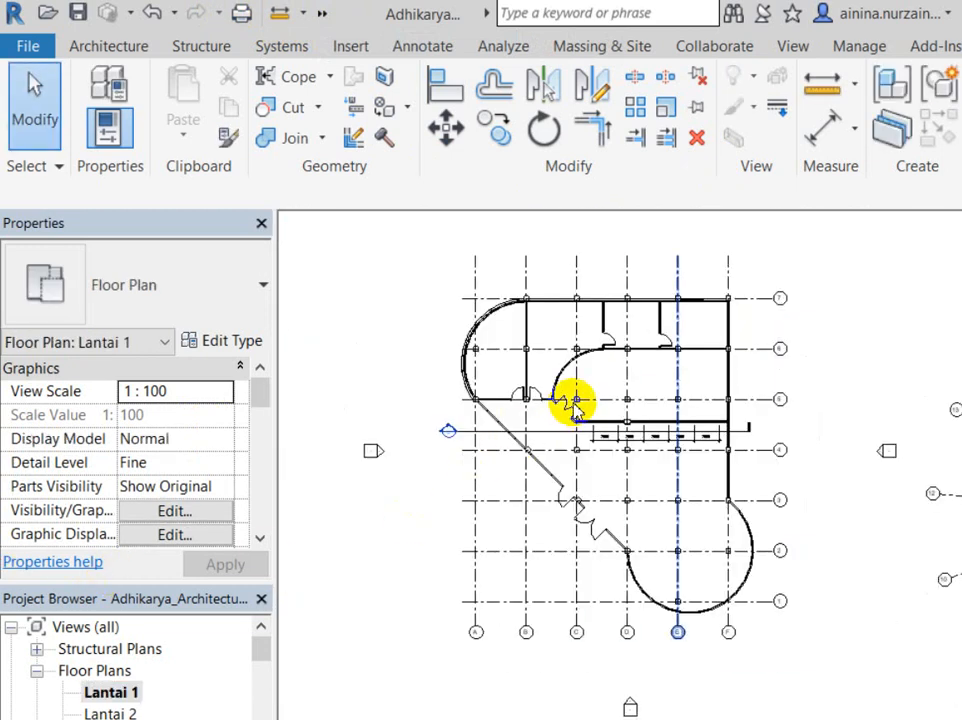
# Delete the linear dimension string with 2500 spacings below the windowed wall between grids 4 and 5
pyautogui.scroll(5, 572, 404)
pyautogui.moveTo(618, 404); pyautogui.dragTo(683, 451, button='middle')
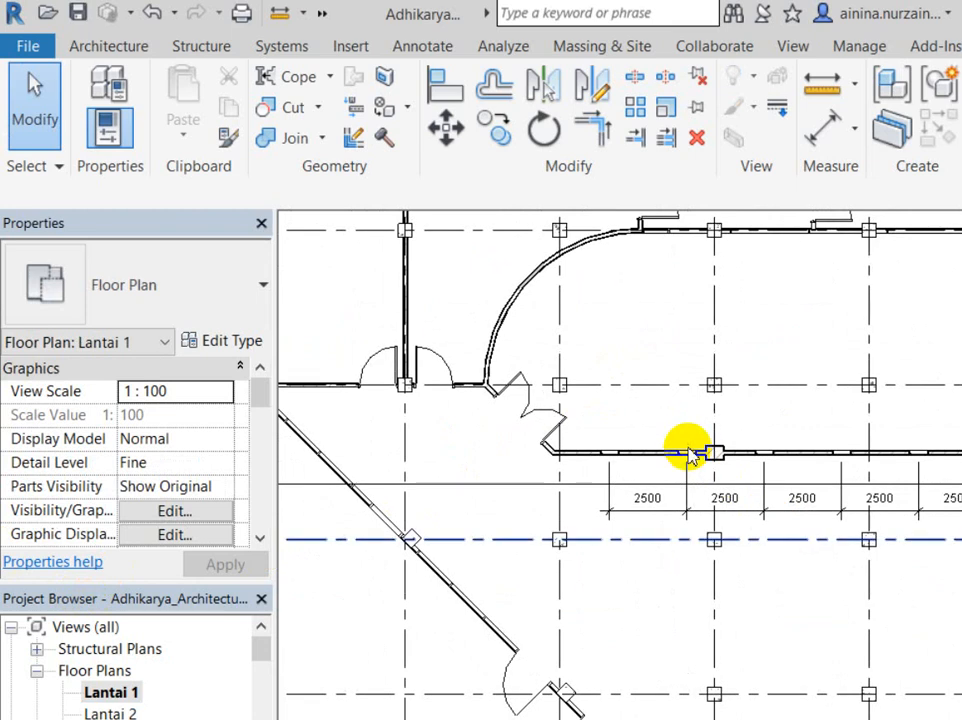
pyautogui.click(690, 437)
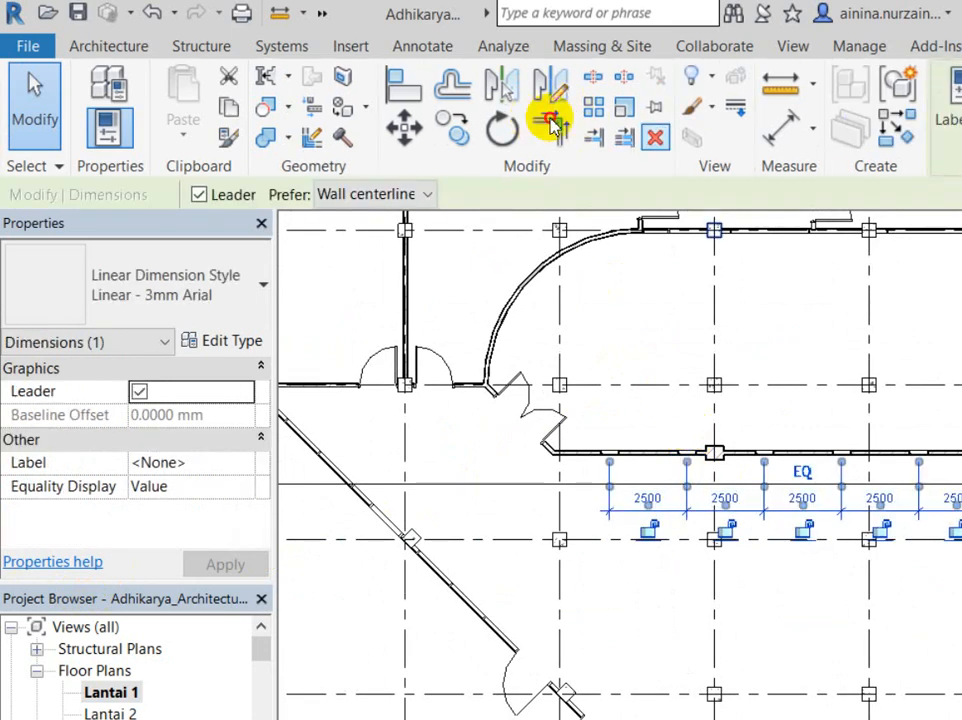
pyautogui.press('Delete')
pyautogui.press('Return')
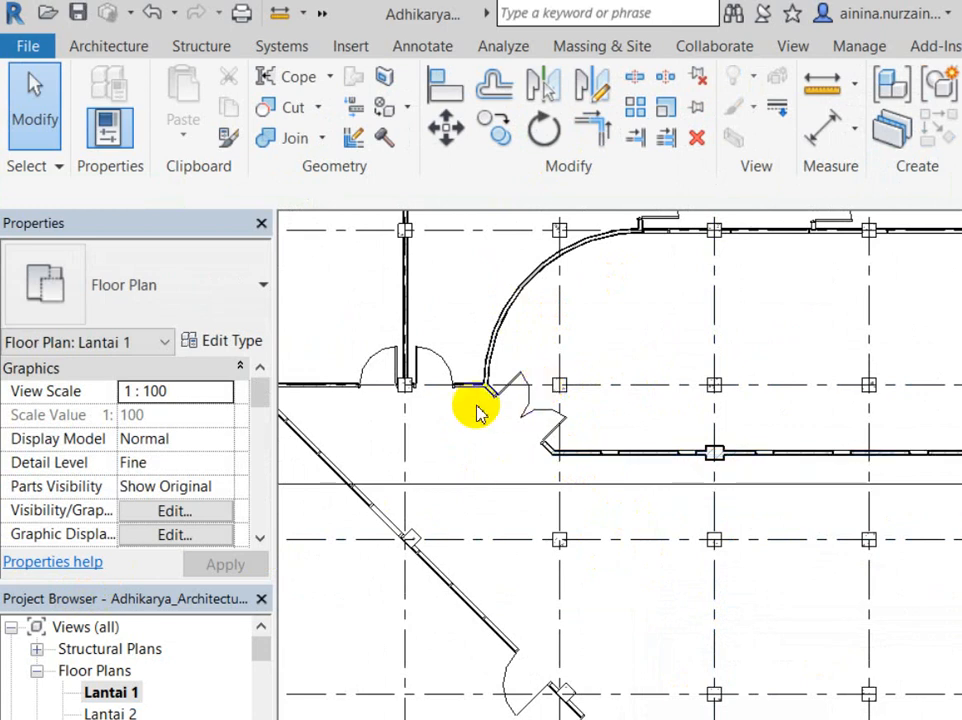
# Open the default 3D view and set the curtain grid line between the round opening's column and the door to 1300 from its neighbour
pyautogui.click(322, 12)
pyautogui.click(344, 42)
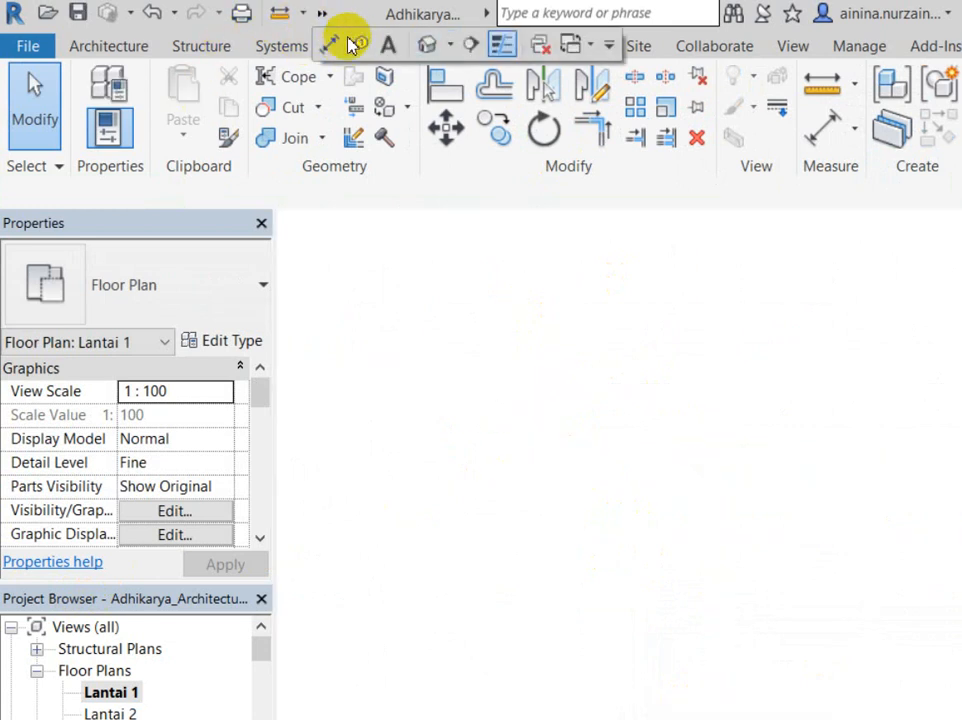
pyautogui.scroll(5, 590, 512)
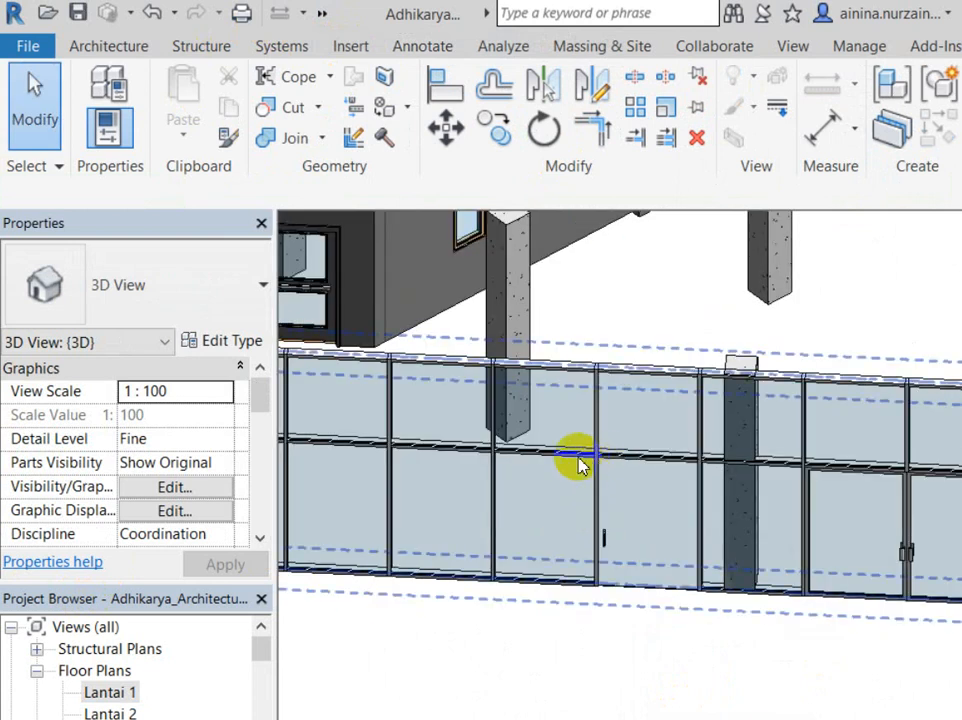
pyautogui.scroll(1, 578, 464)
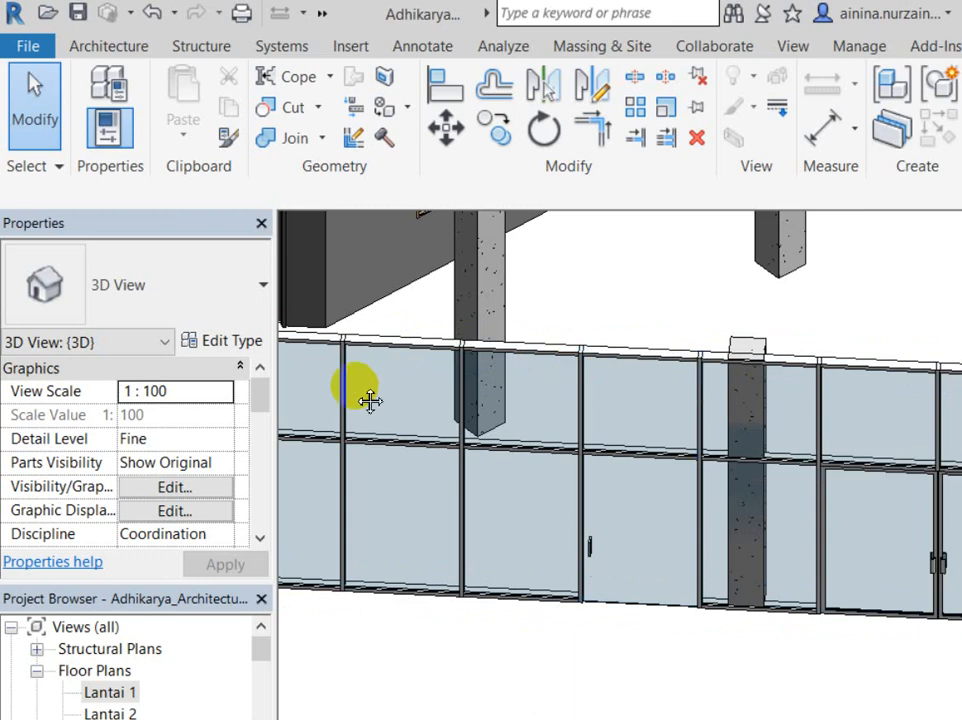
pyautogui.keyDown('shift'); pyautogui.moveTo(369, 401); pyautogui.dragTo(340, 360, button='middle'); pyautogui.keyUp('shift')
pyautogui.scroll(4, 340, 360)
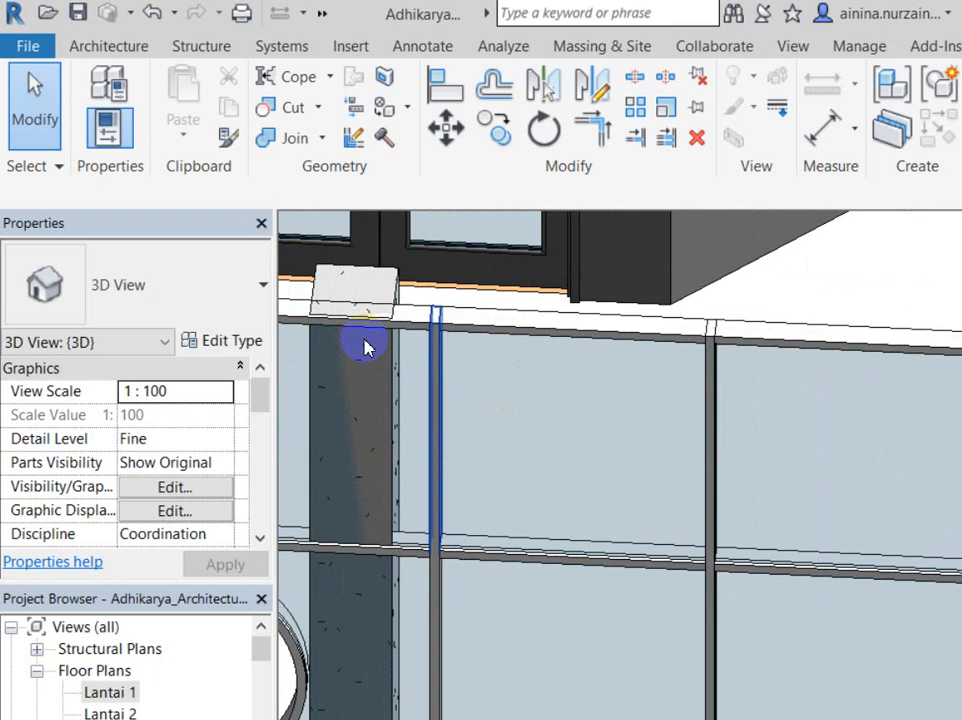
pyautogui.press('Tab')
pyautogui.press('Tab')
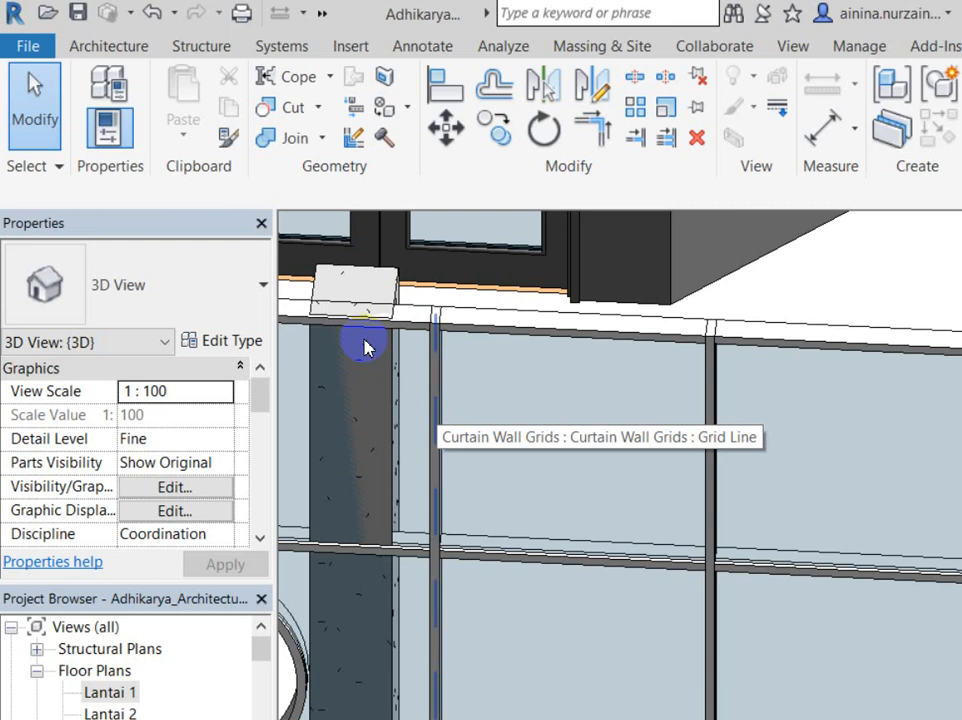
pyautogui.click(364, 346)
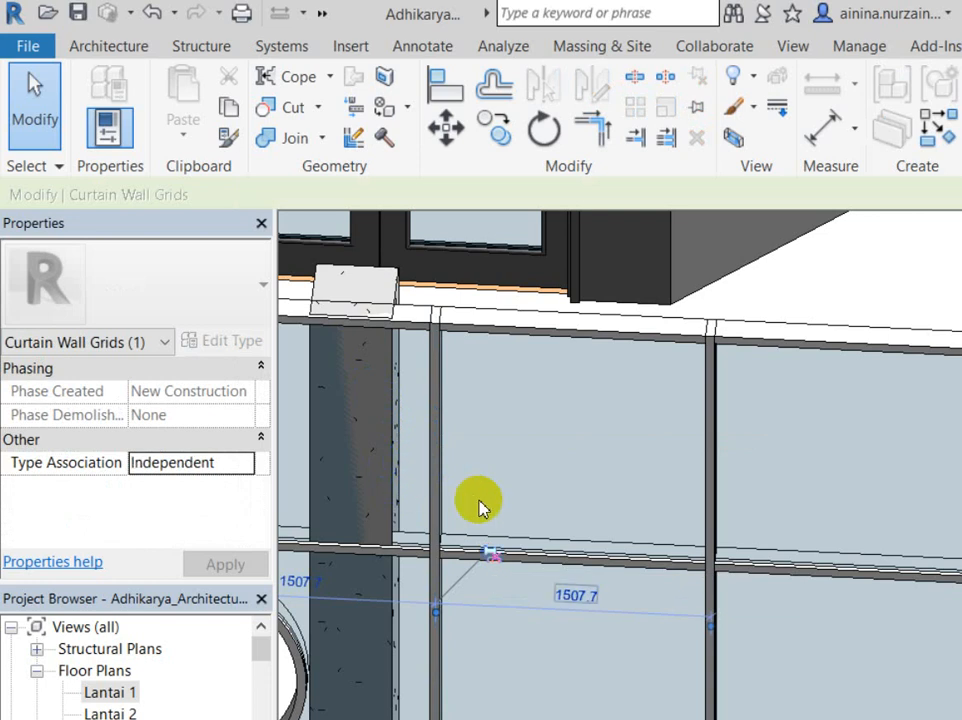
pyautogui.click(576, 595)
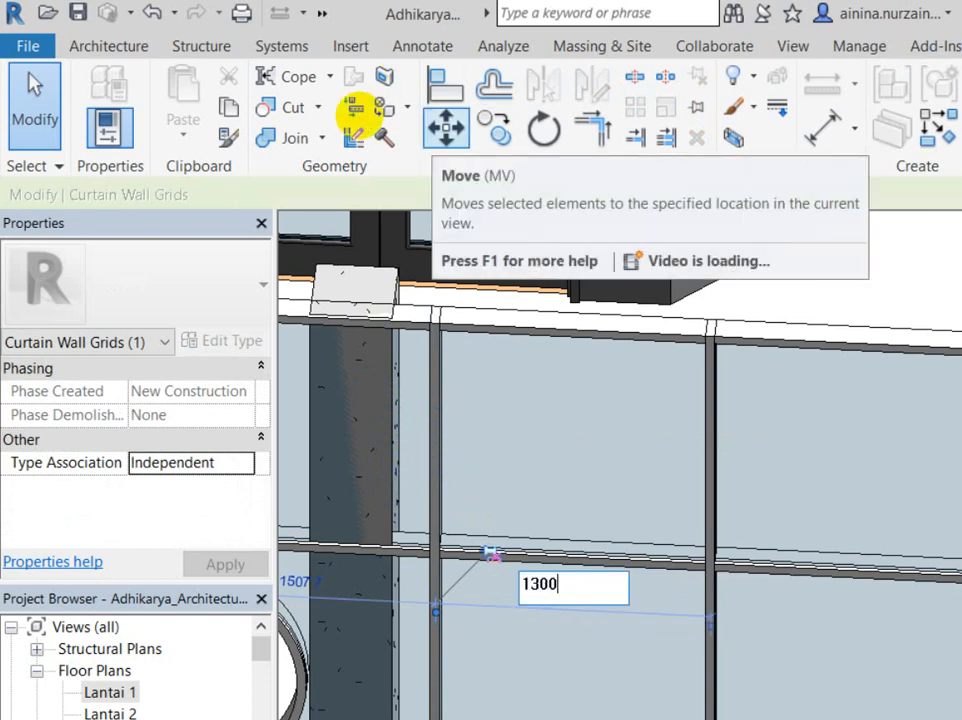
pyautogui.write('1300')
pyautogui.press('Return')
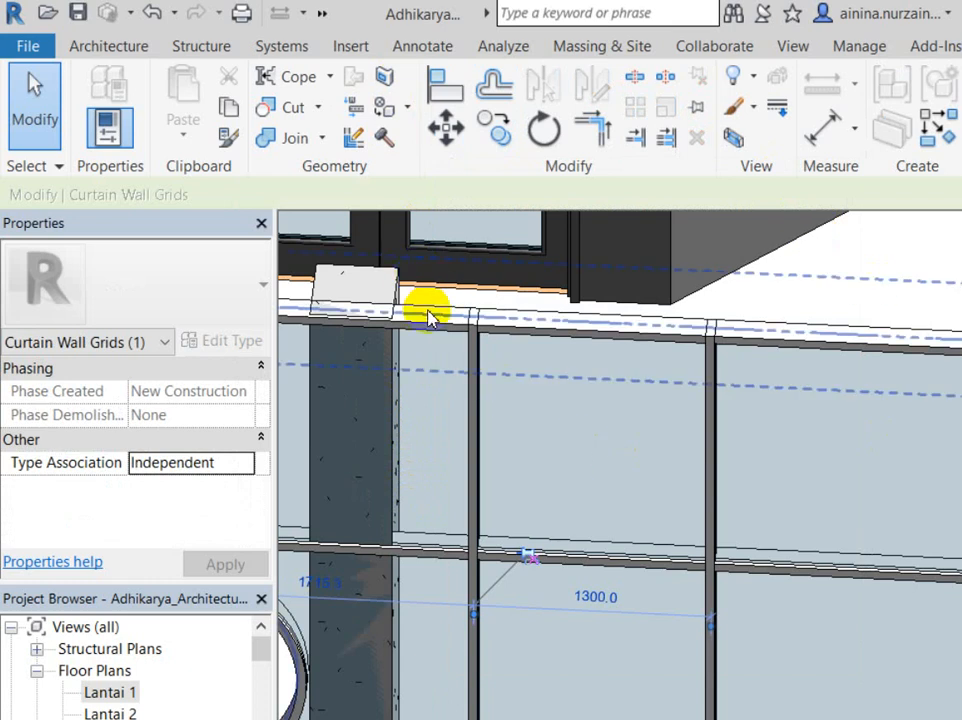
# Shift the same curtain grid line farther from the column by setting its distance to the neighbouring grid line to 1000, and deselect it
pyautogui.scroll(-4, 432, 573)
pyautogui.moveTo(451, 543); pyautogui.dragTo(444, 423, button='middle')
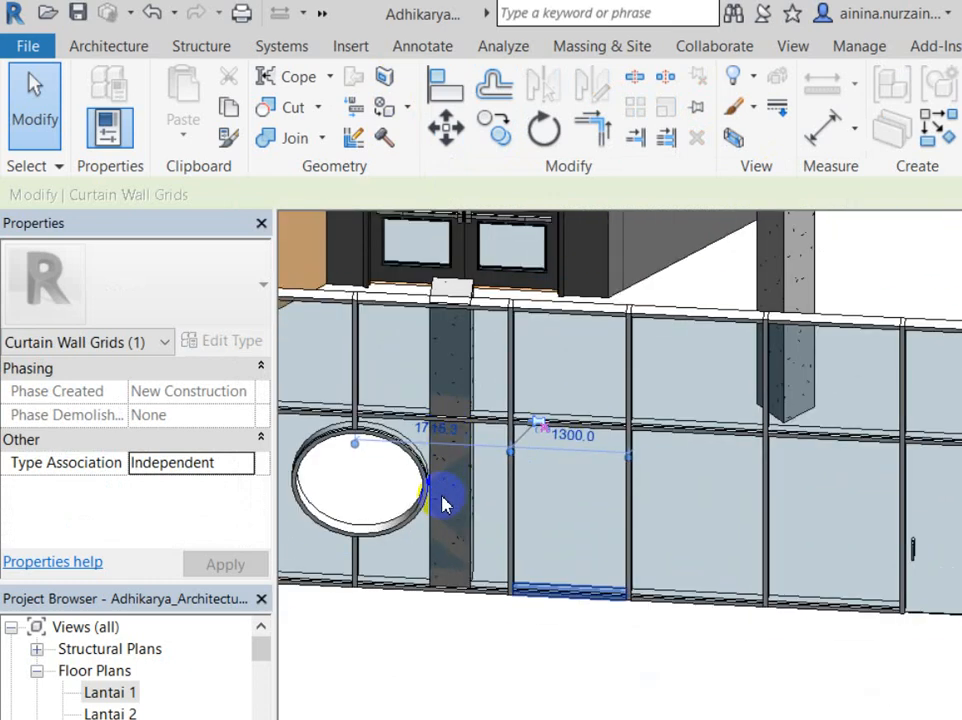
pyautogui.click(571, 436)
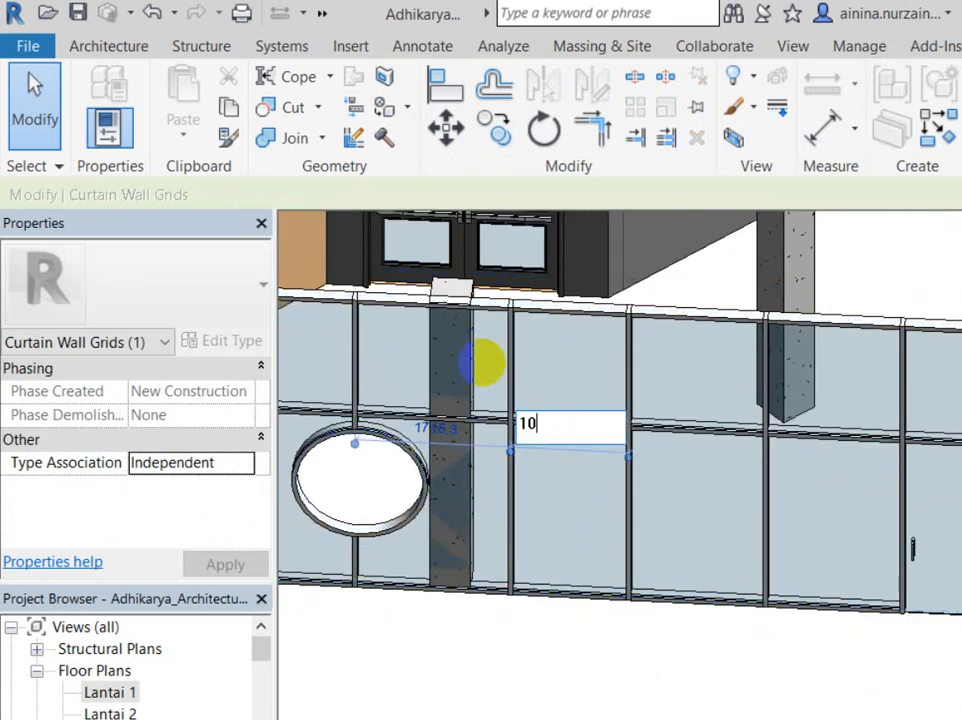
pyautogui.press('Return')
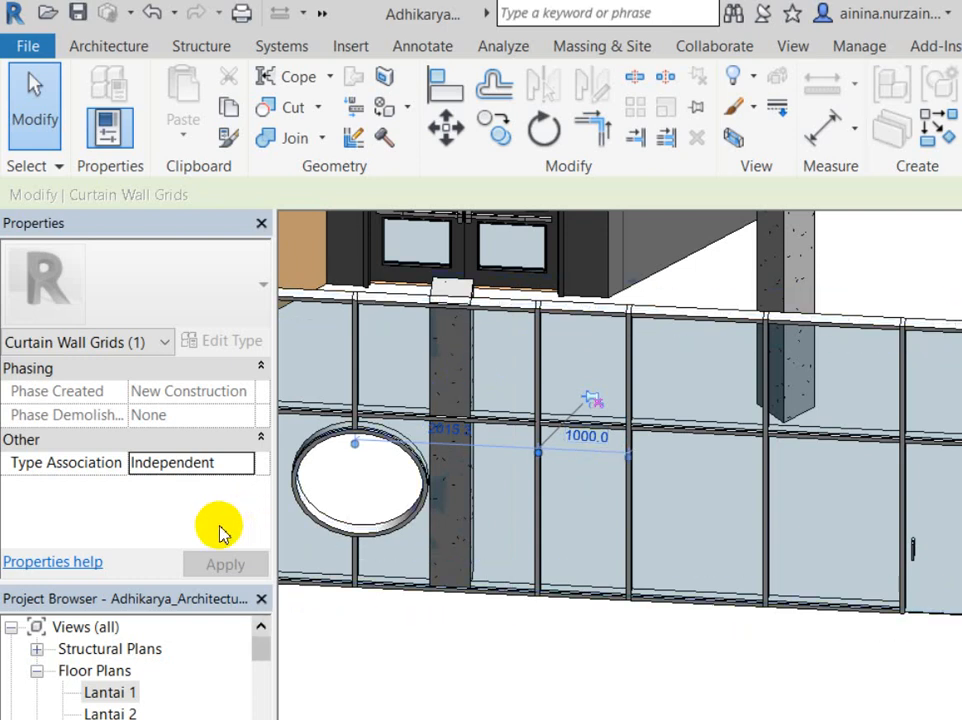
pyautogui.click(451, 568)
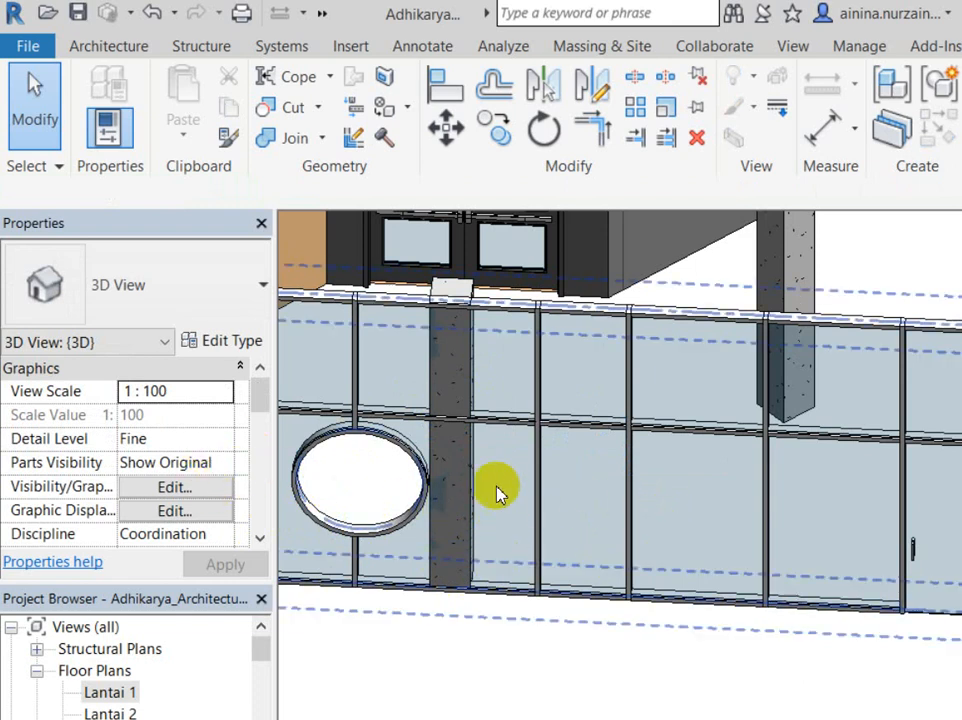
# Return to the Lantai 1 floor plan and examine the columns along the diagonal and round curtain walls
pyautogui.scroll(-2, 498, 485)
pyautogui.scroll(3, 838, 335)
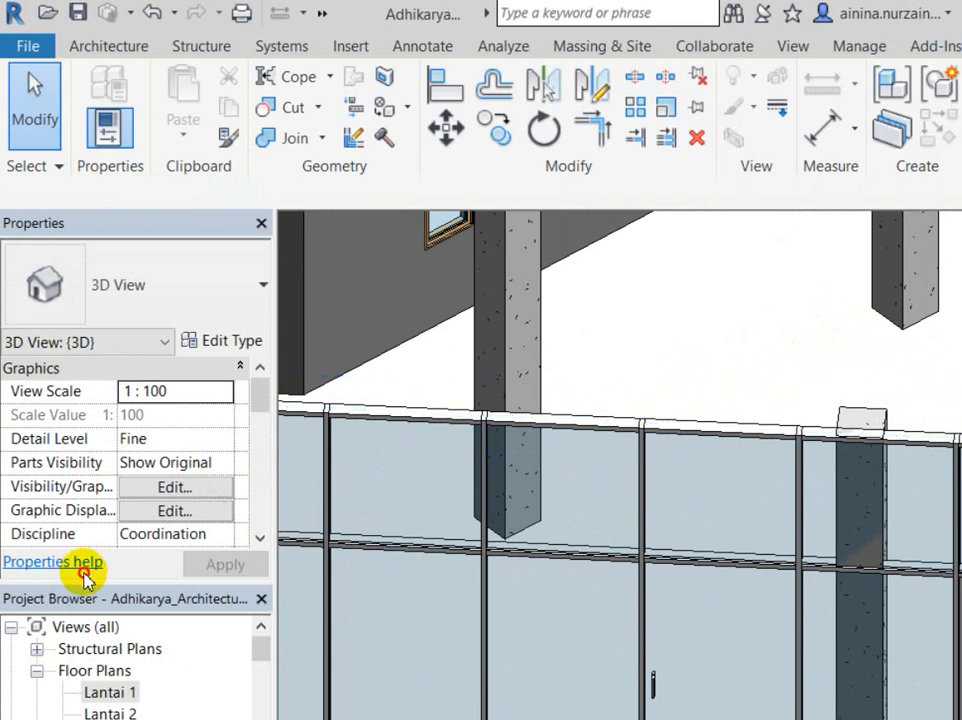
pyautogui.hotkey('ctrl', 'Tab')
pyautogui.moveTo(533, 419); pyautogui.dragTo(500, 344, button='middle')
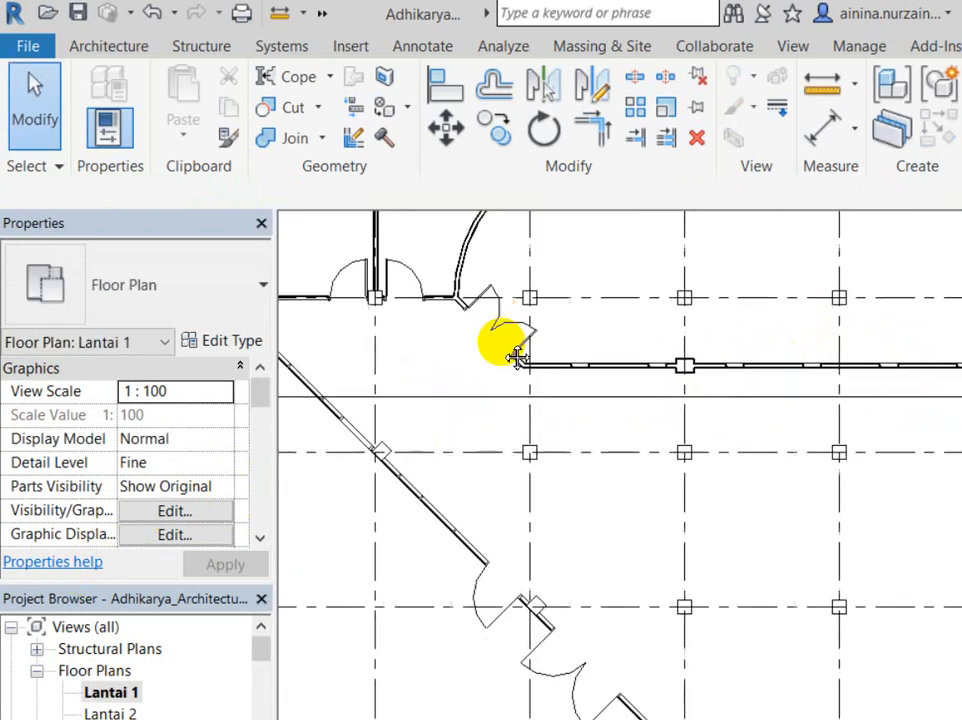
pyautogui.scroll(1, 505, 348)
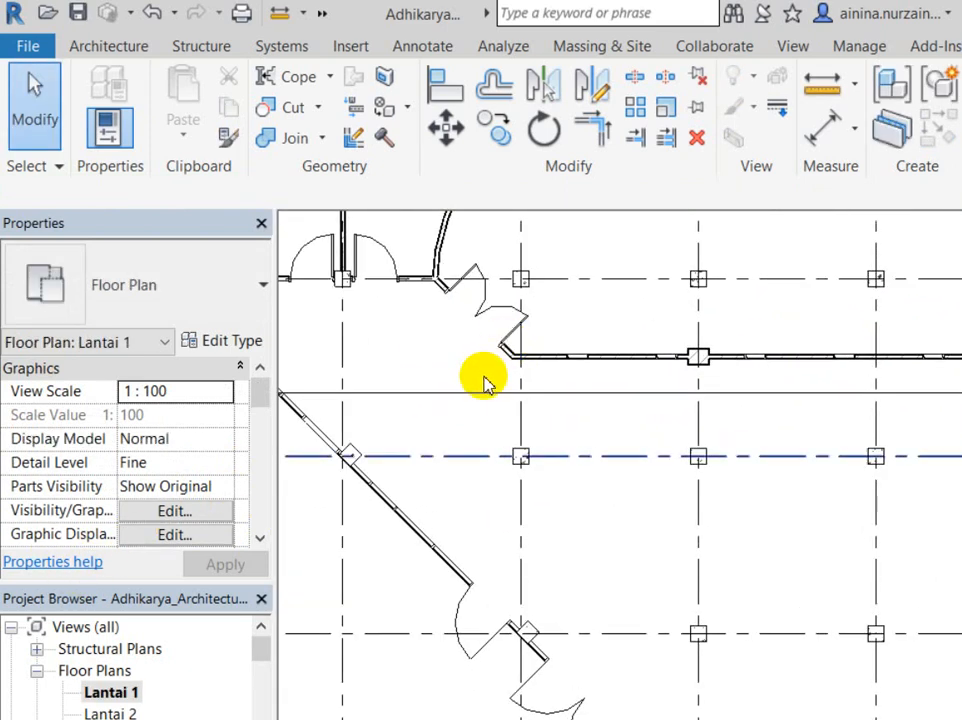
pyautogui.moveTo(410, 487); pyautogui.dragTo(415, 483, button='middle')
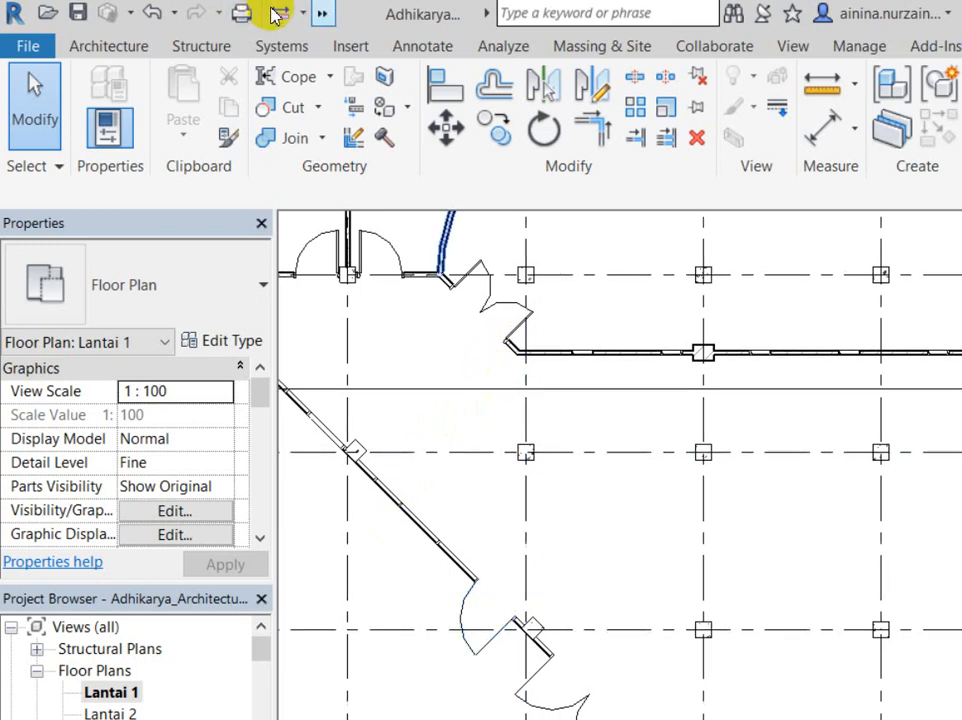
pyautogui.scroll(-5, 379, 362)
pyautogui.scroll(5, 679, 617)
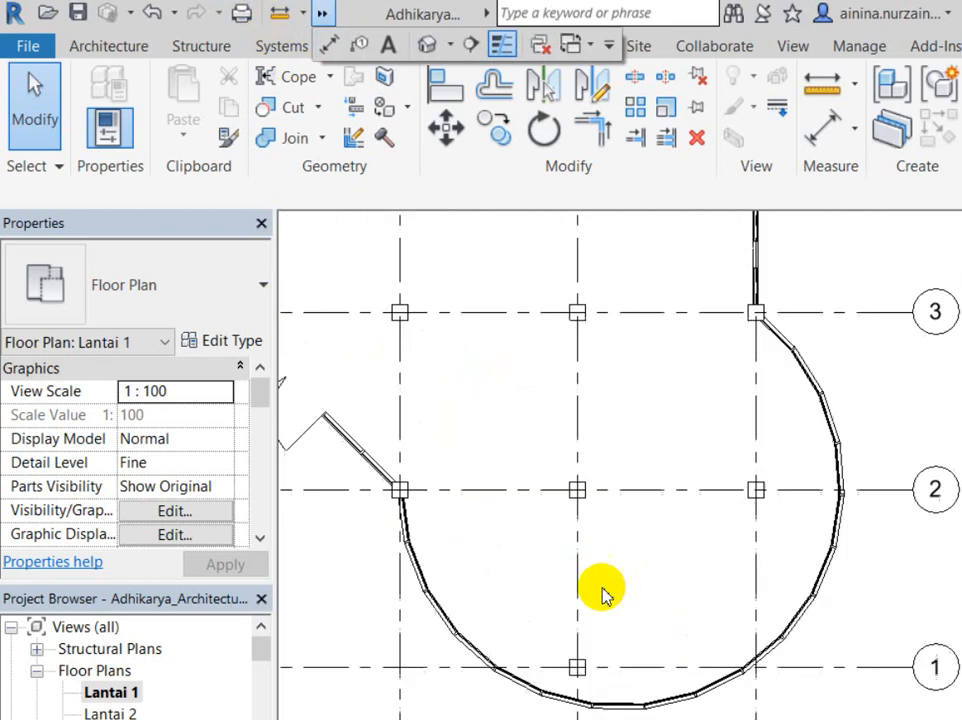
pyautogui.scroll(3, 590, 583)
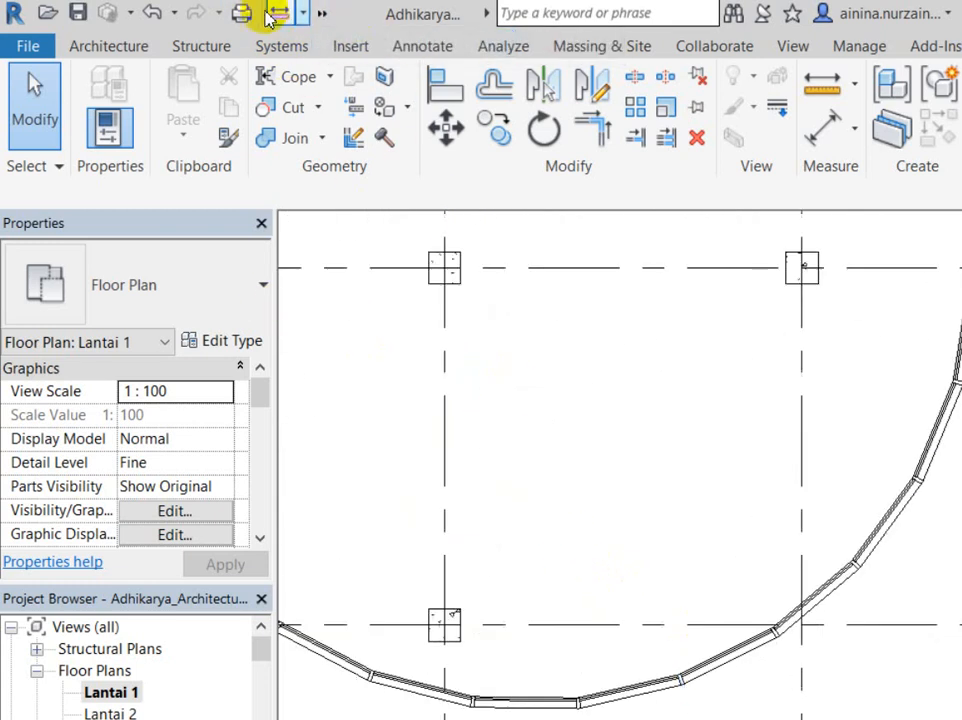
# In the default 3D view, edit the diagonal curtain wall's profile to move the circular opening beside the column onto the adjacent mullion, and finish the edit
pyautogui.click(321, 14)
pyautogui.click(426, 43)
pyautogui.scroll(-1, 423, 508)
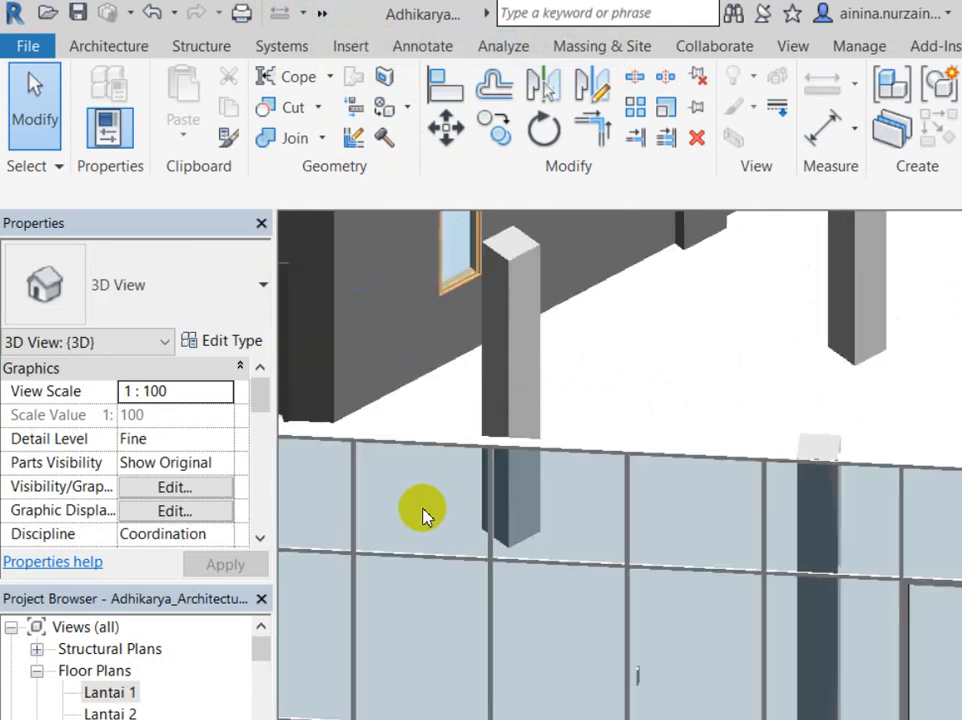
pyautogui.scroll(-4, 423, 516)
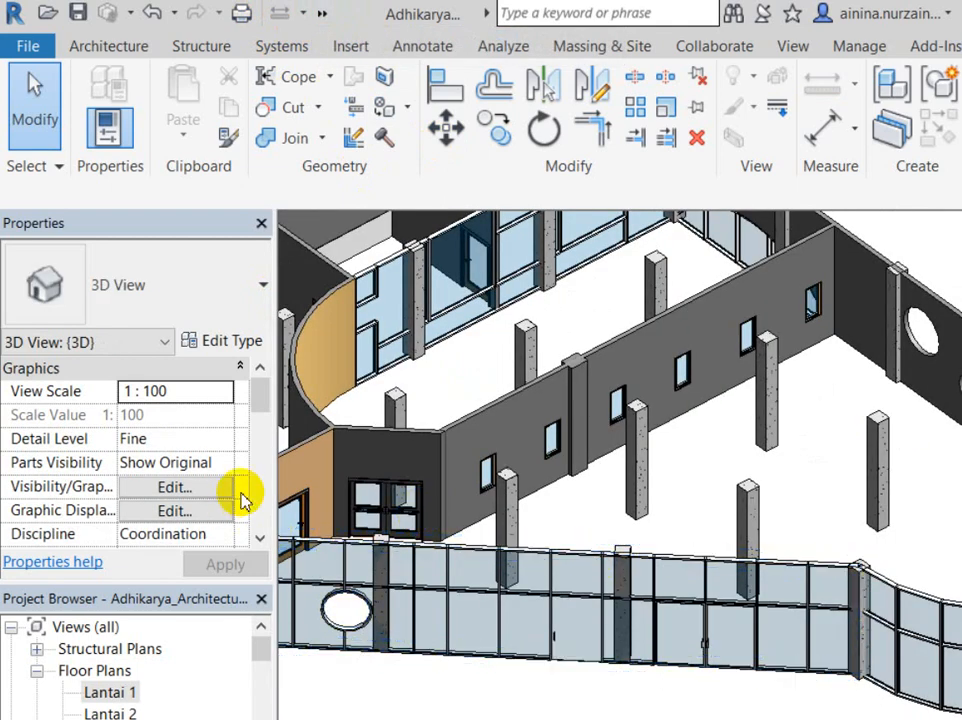
pyautogui.scroll(5, 318, 500)
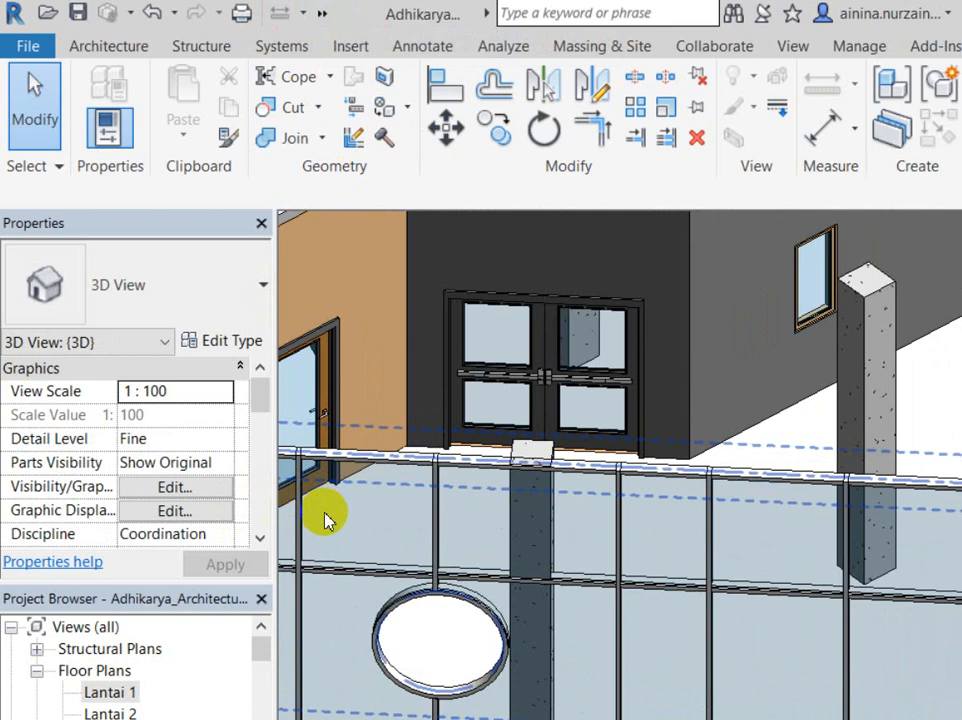
pyautogui.scroll(3, 328, 512)
pyautogui.click(333, 508)
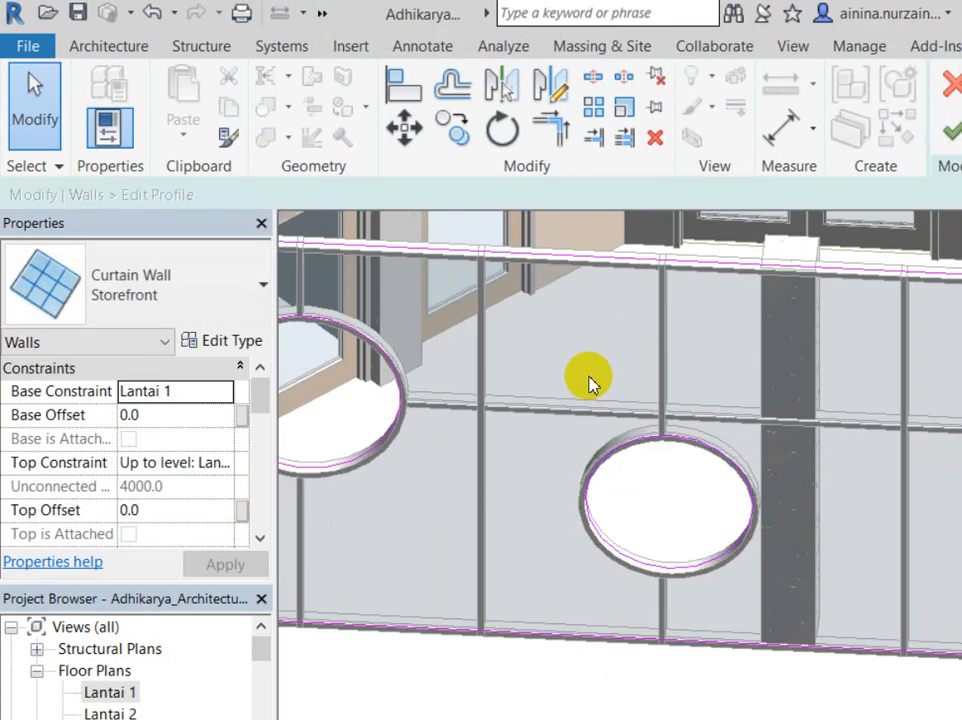
pyautogui.moveTo(589, 377)
pyautogui.mouseDown()
pyautogui.moveTo(409, 342)
pyautogui.moveTo(433, 390)
pyautogui.mouseUp()
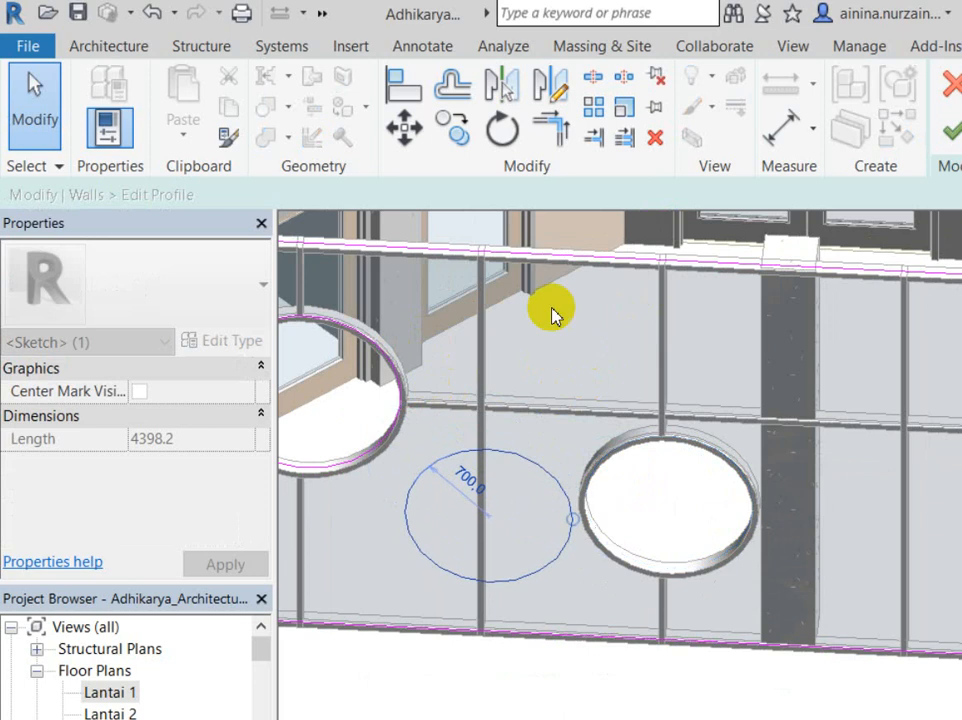
pyautogui.click(950, 130)
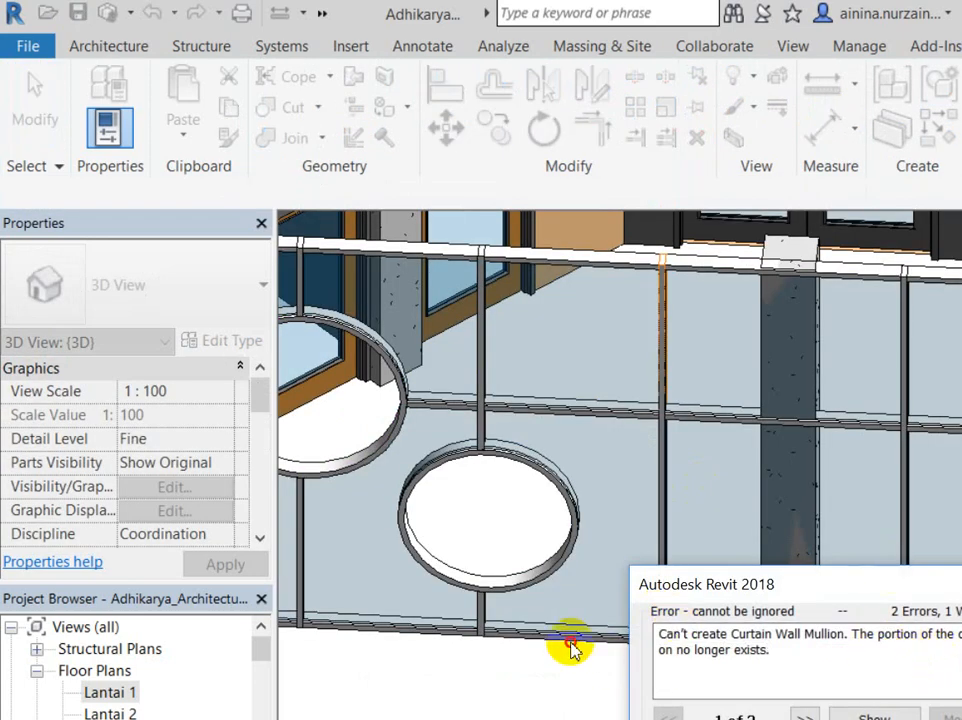
pyautogui.press('Escape')
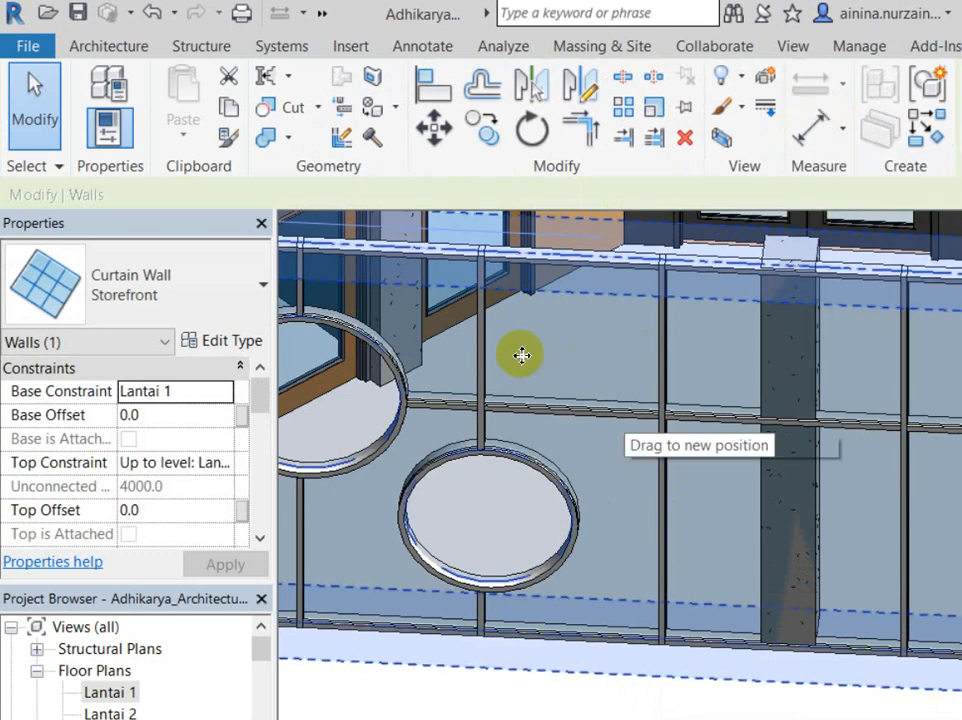
# Edit the curtain wall profile again, move the circular opening back toward the column and up to the horizontal mullion, and finish the edit
pyautogui.click(818, 108)
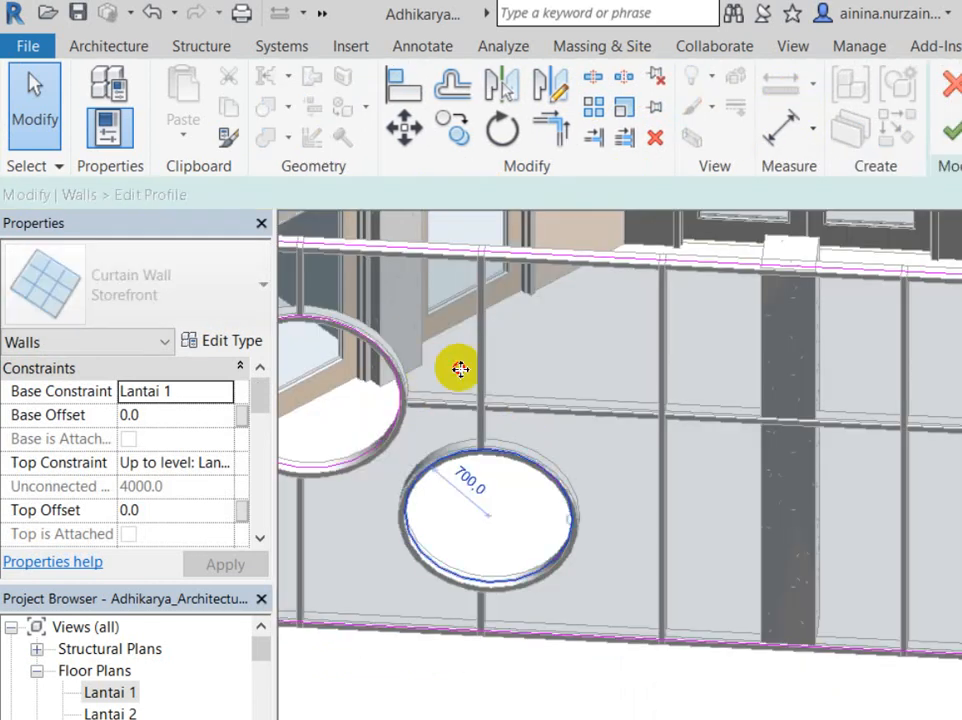
pyautogui.click(572, 324)
pyautogui.moveTo(574, 302); pyautogui.dragTo(571, 300)
pyautogui.click(950, 131)
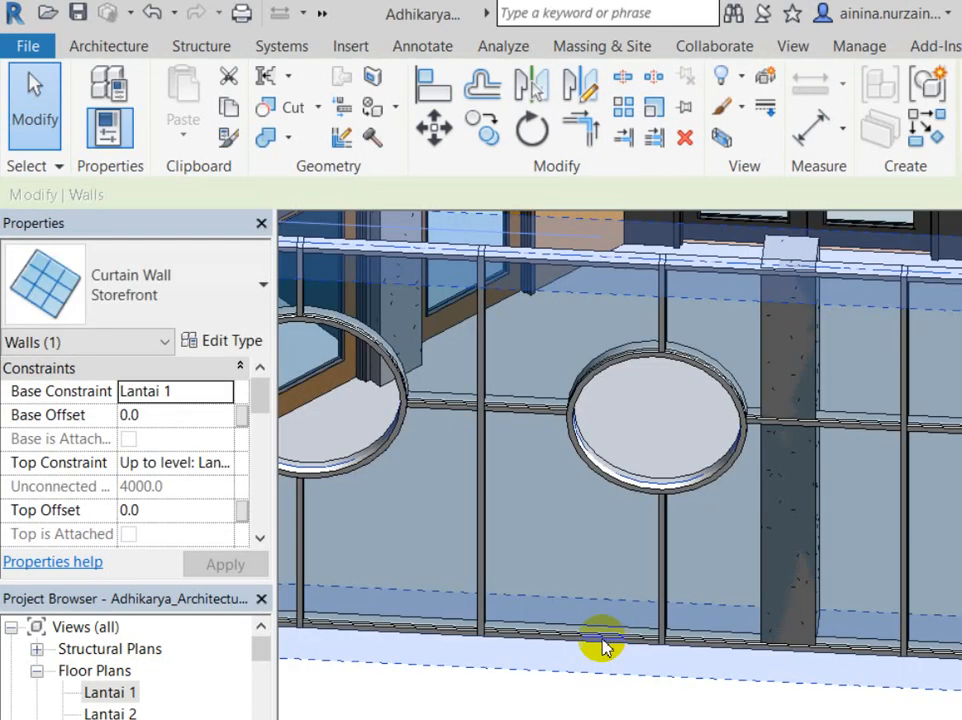
pyautogui.moveTo(503, 637); pyautogui.dragTo(604, 640, button='middle')
pyautogui.press('Escape')
# Examine the curtain wall's round openings and the whole building in 3D, and return to the Lantai 1 floor plan around the diagonal wall
pyautogui.scroll(-5, 410, 490)
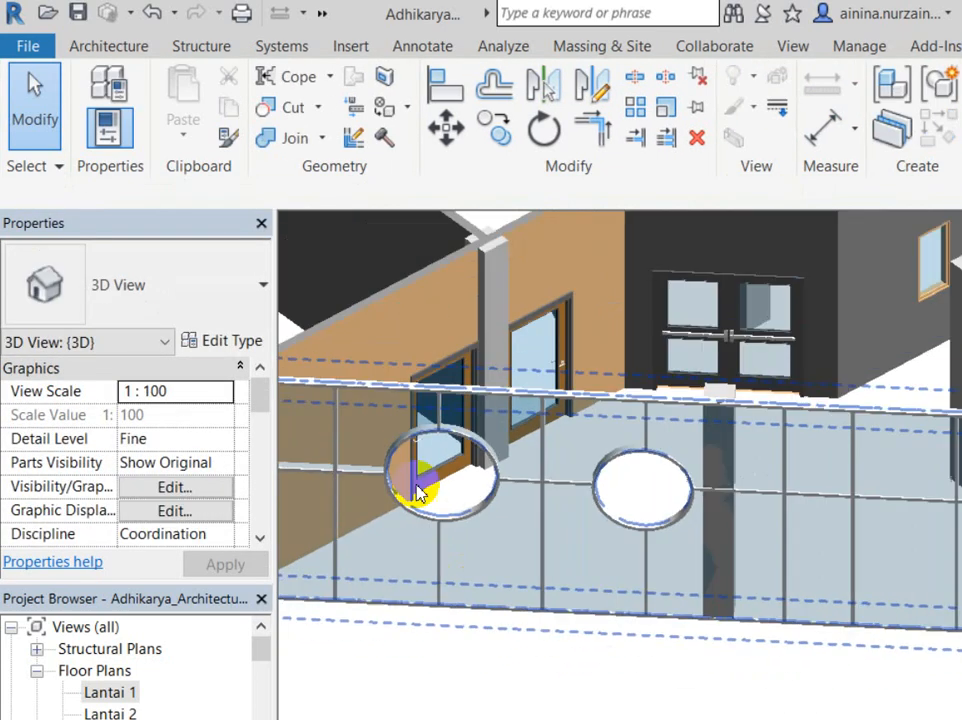
pyautogui.scroll(3, 421, 485)
pyautogui.click(393, 509)
pyautogui.scroll(-5, 400, 512)
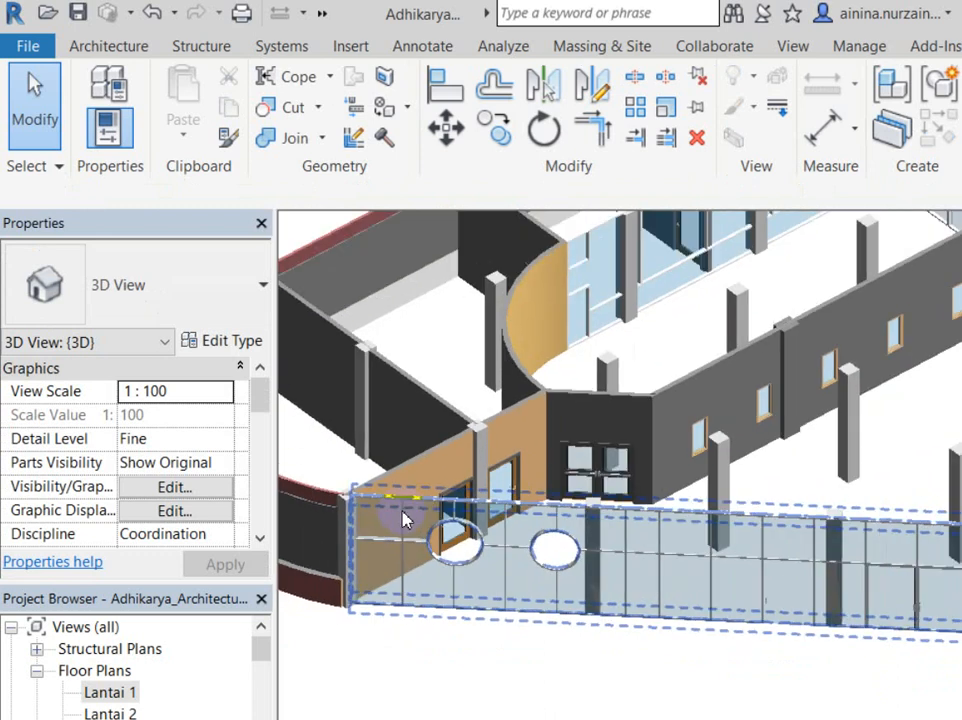
pyautogui.scroll(2, 405, 507)
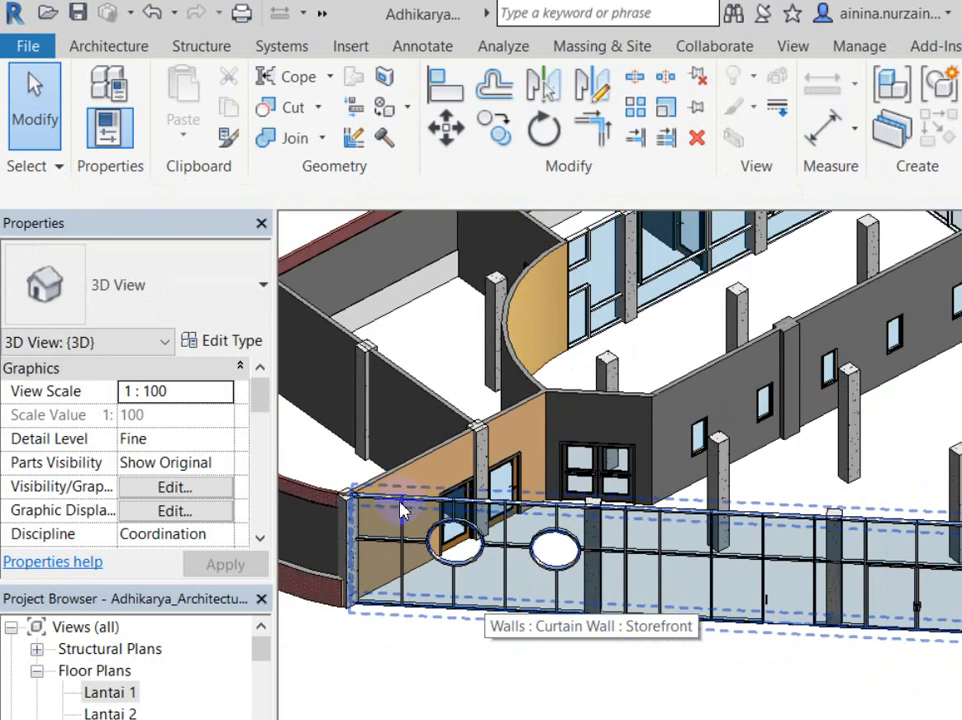
pyautogui.click(345, 505)
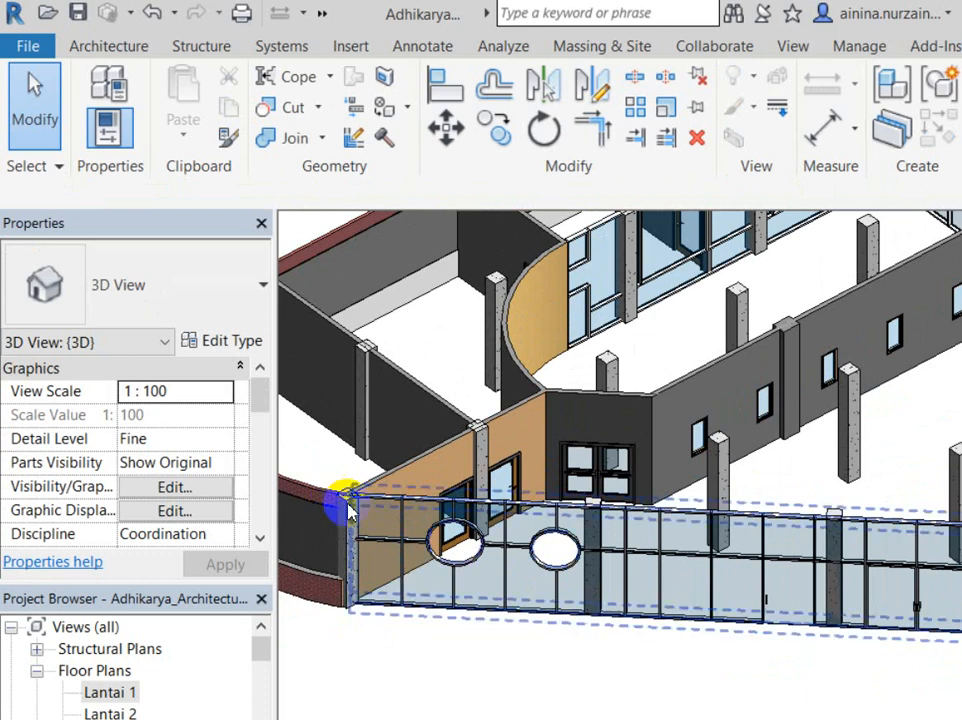
pyautogui.scroll(-5, 345, 535)
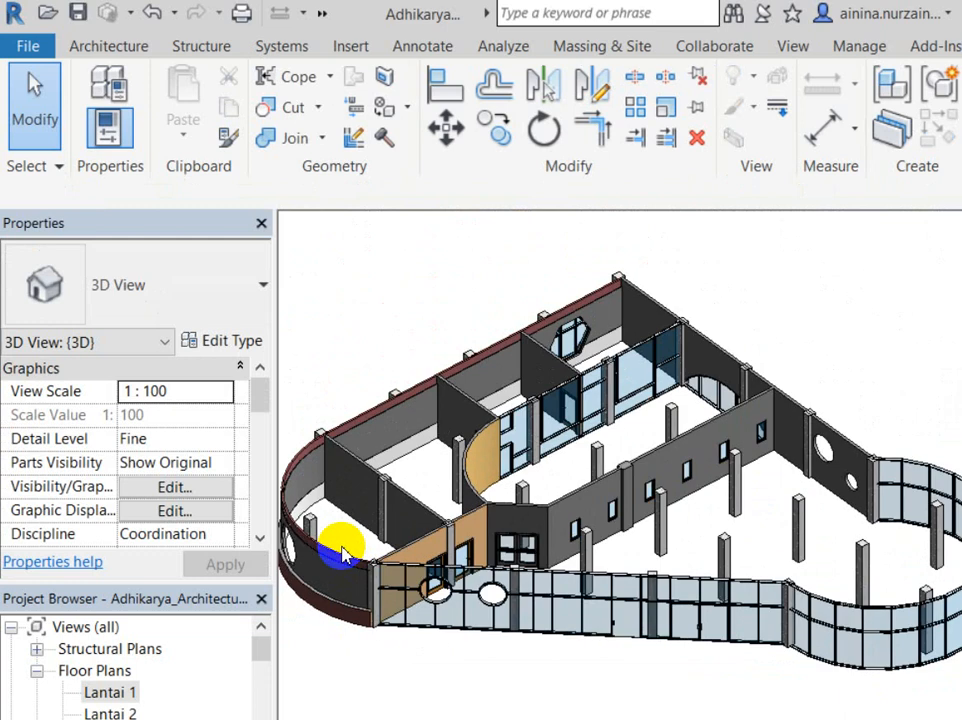
pyautogui.doubleClick(110, 692)
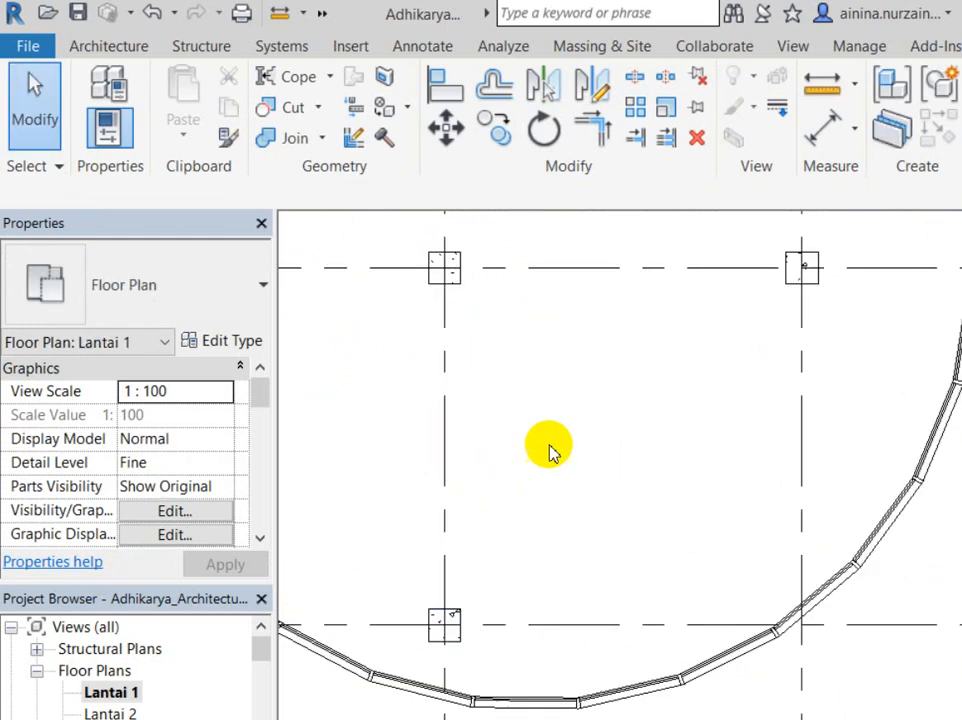
pyautogui.scroll(-3, 797, 497)
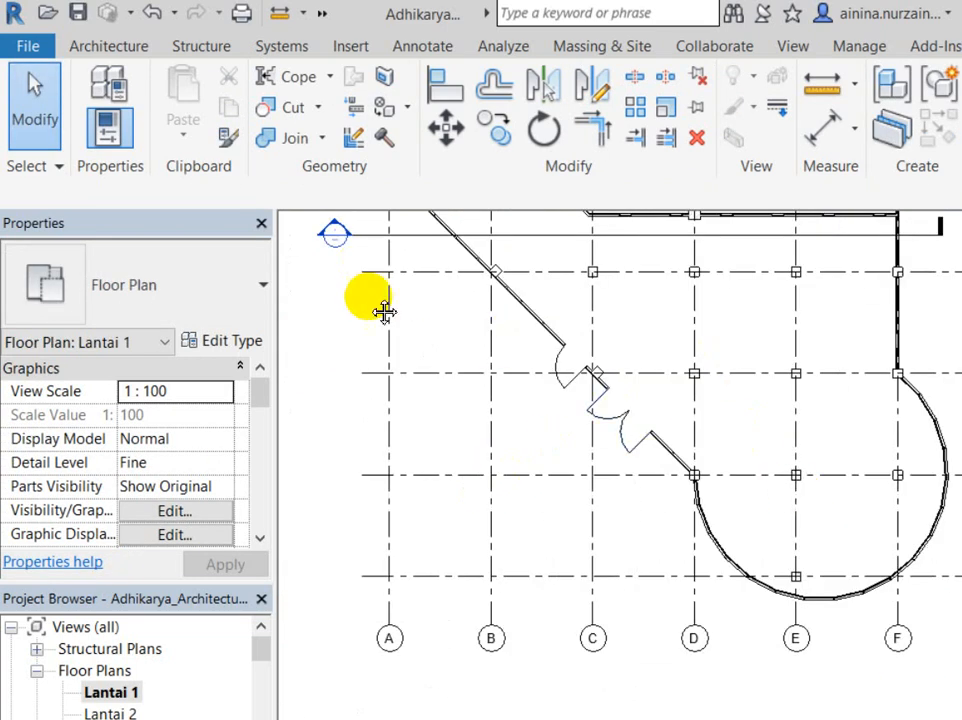
pyautogui.moveTo(382, 309); pyautogui.dragTo(386, 403, button='middle')
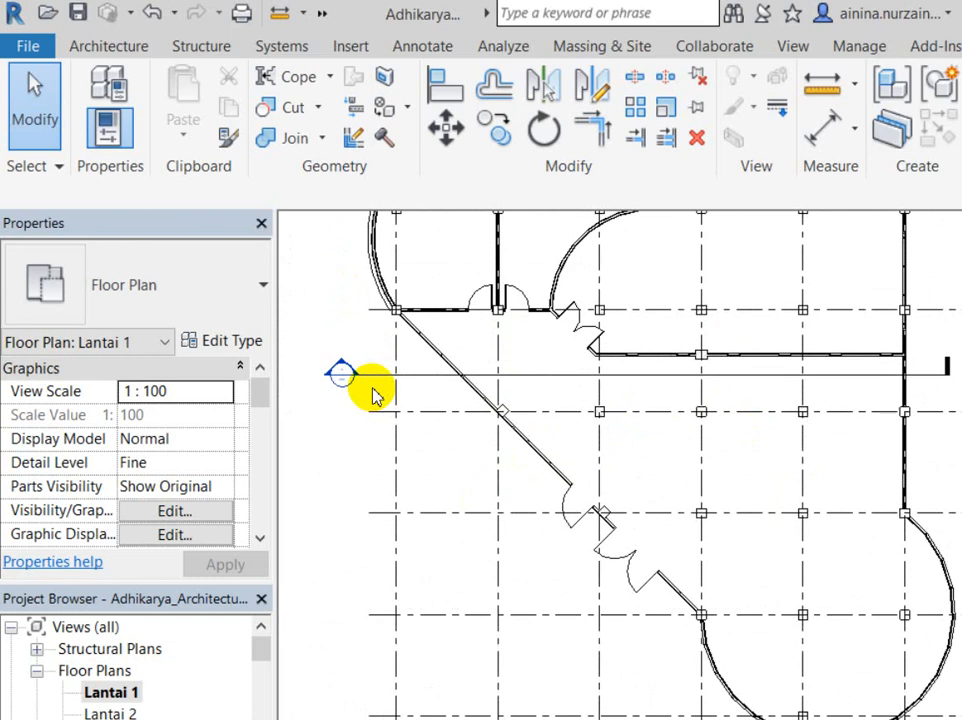
# Examine the columns along the diagonal curtain wall in plan and the whole building in the default 3D view, and return to Lantai 1
pyautogui.scroll(2, 440, 388)
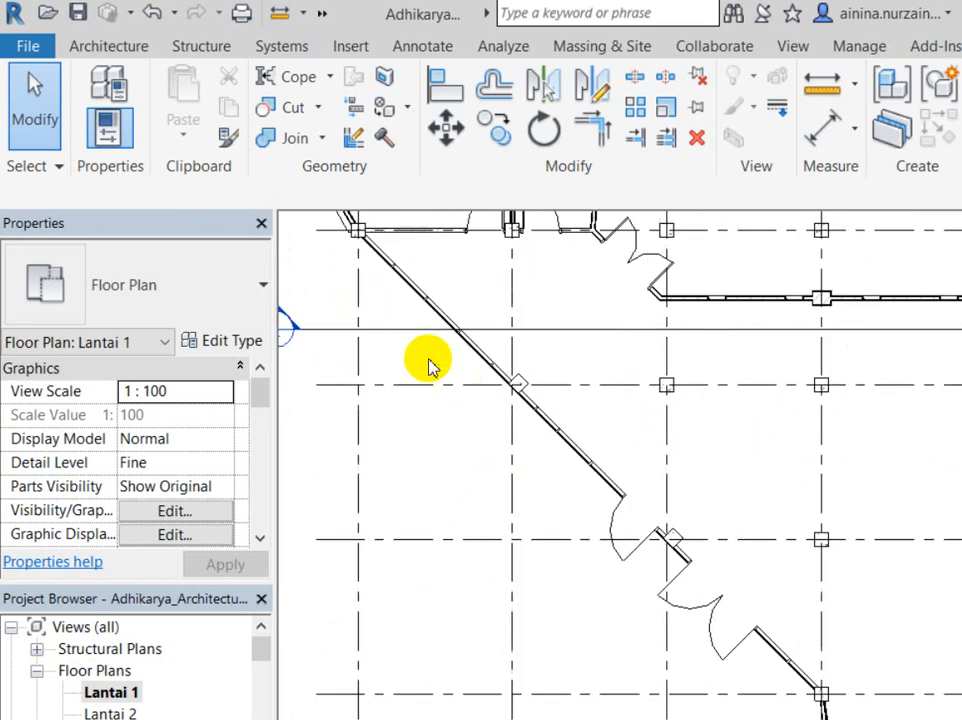
pyautogui.click(132, 47)
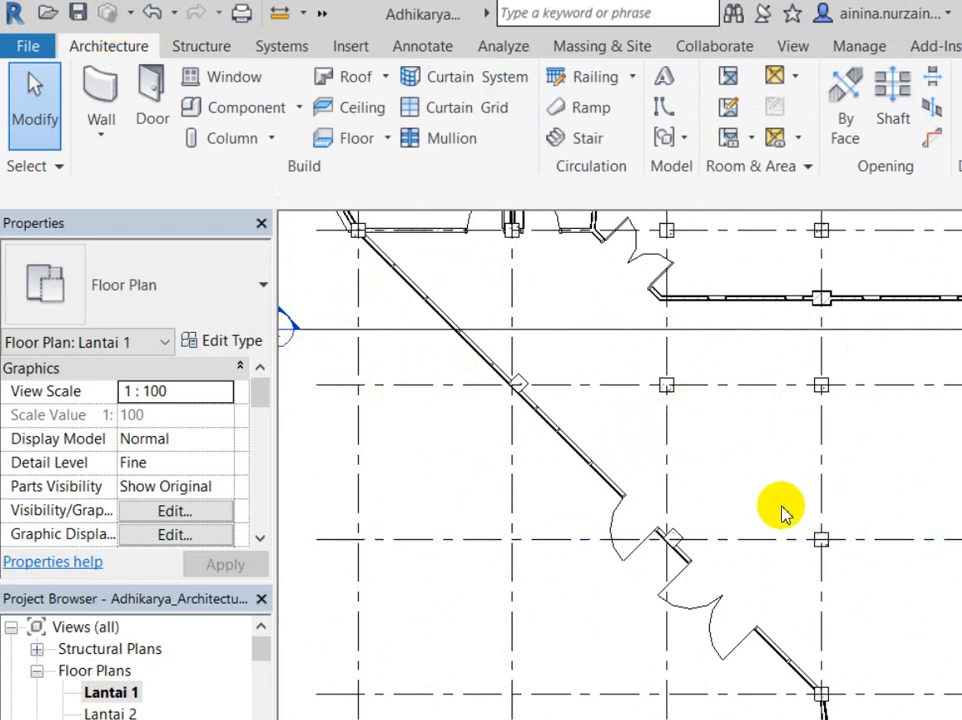
pyautogui.moveTo(770, 512); pyautogui.dragTo(835, 520, button='middle')
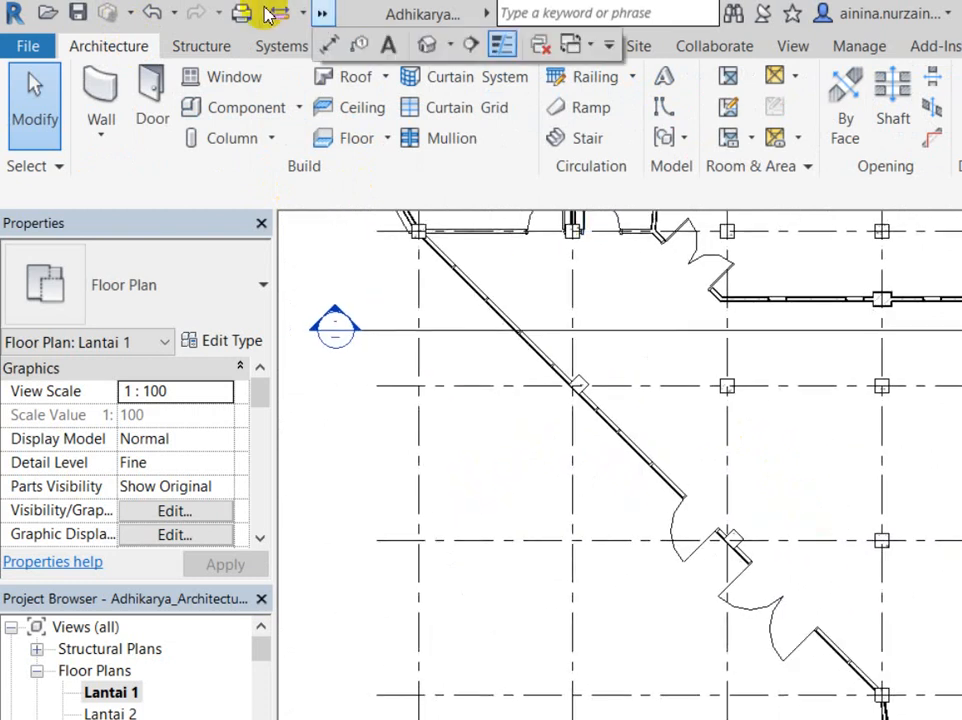
pyautogui.click(322, 13)
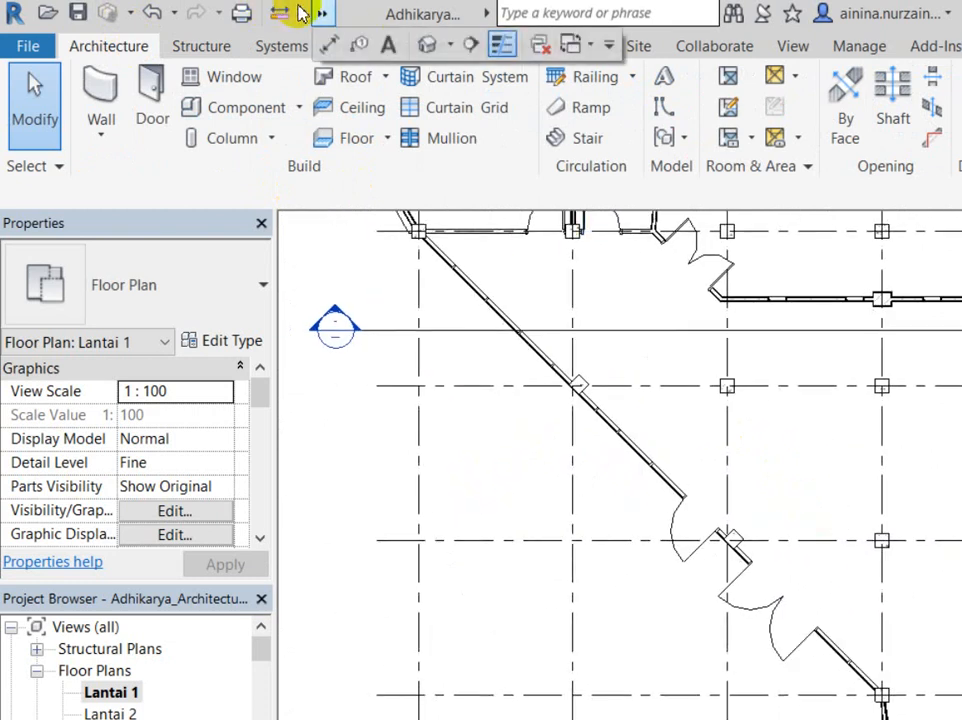
pyautogui.click(360, 47)
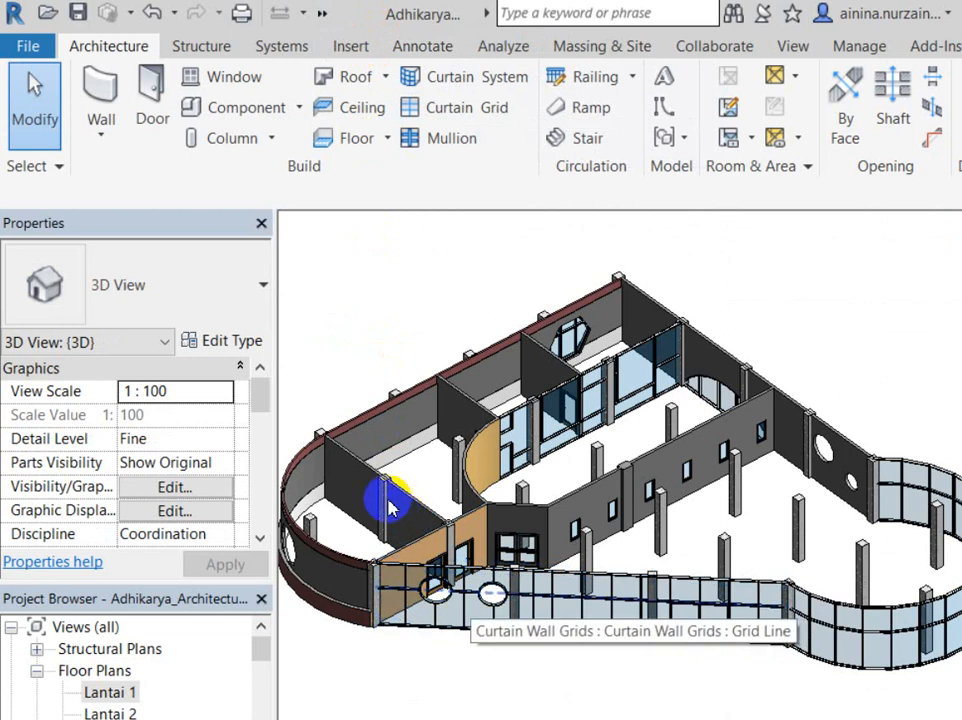
pyautogui.keyDown('shift'); pyautogui.moveTo(866, 247); pyautogui.dragTo(785, 311, button='middle'); pyautogui.keyUp('shift')
pyautogui.doubleClick(110, 692)
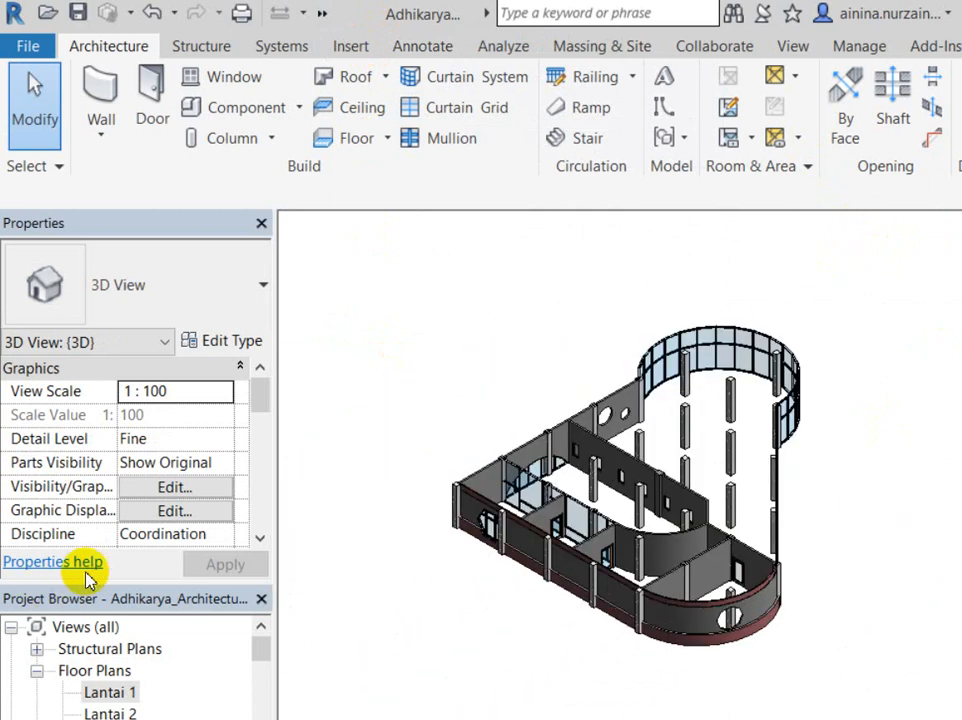
pyautogui.moveTo(410, 383); pyautogui.dragTo(320, 715, button='middle')
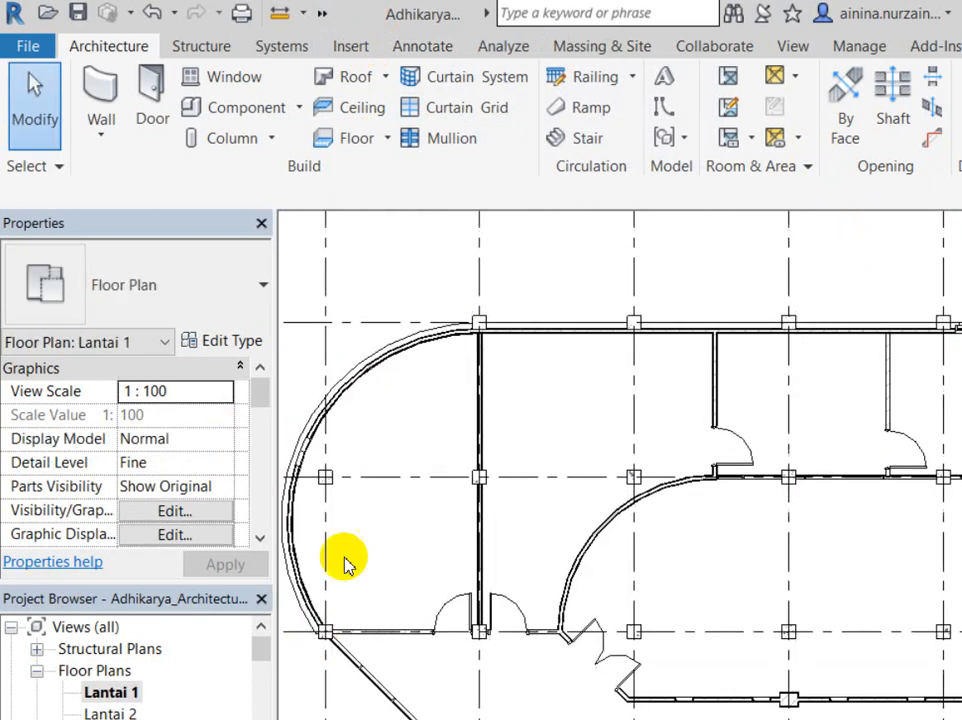
pyautogui.scroll(2, 455, 271)
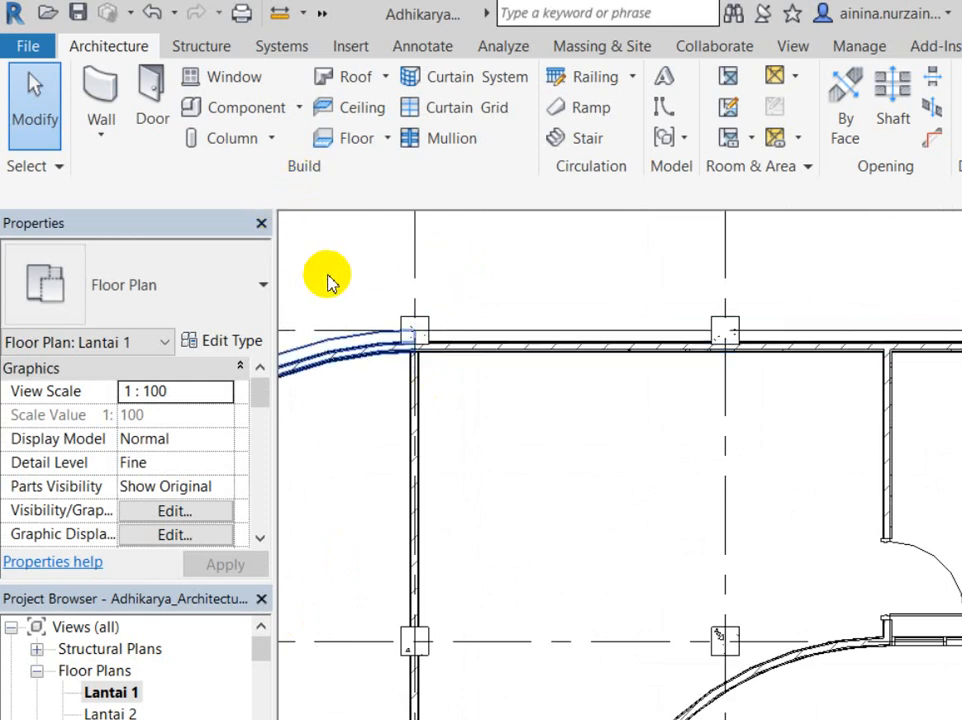
pyautogui.scroll(-4, 365, 217)
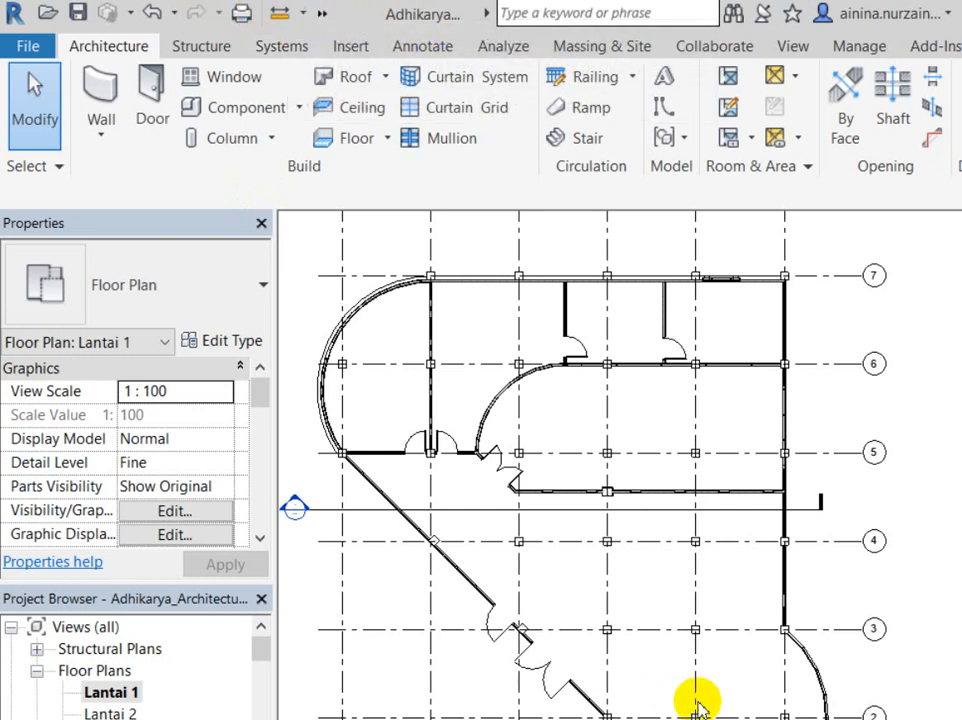
# Undo the recent edits to the diagonal curtain wall's grid lines around the column on grid line 4
pyautogui.scroll(4, 490, 590)
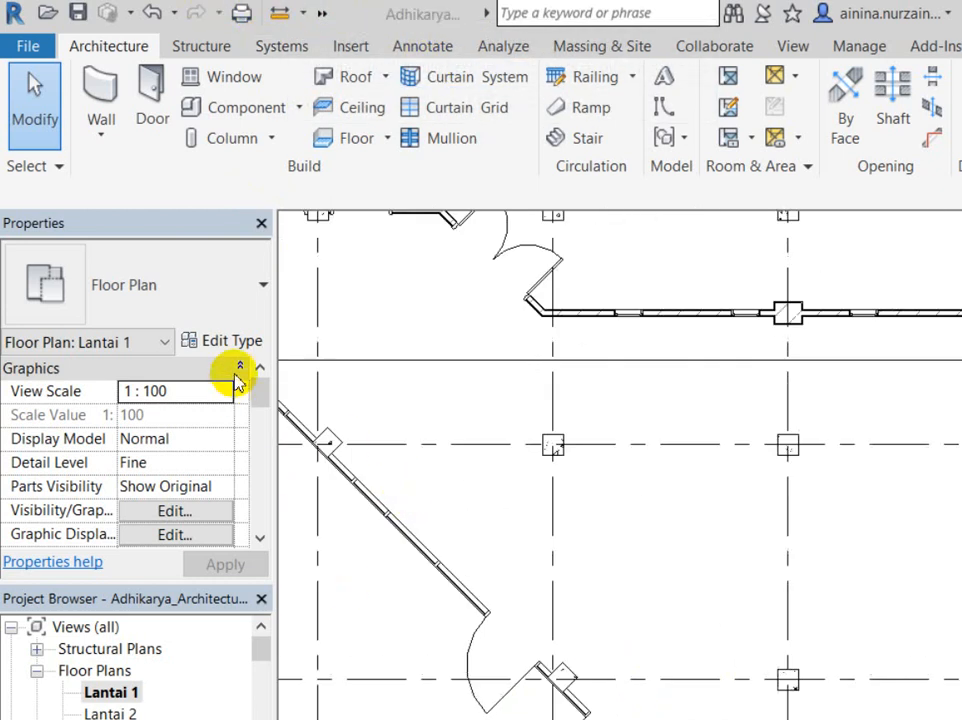
pyautogui.scroll(3, 296, 365)
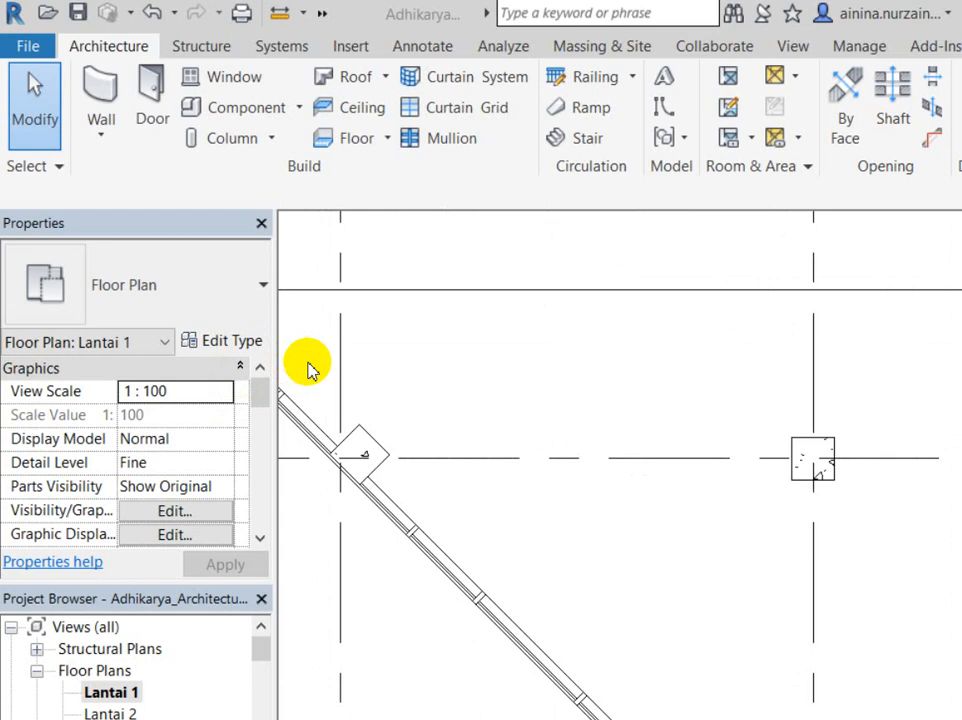
pyautogui.press('a')
pyautogui.press('l')
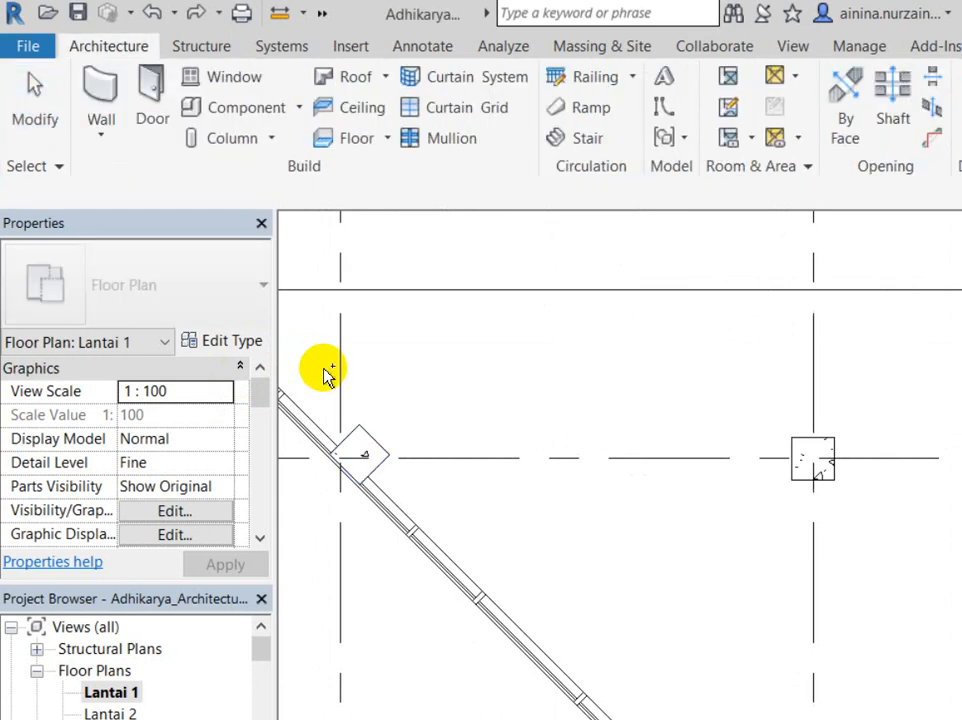
pyautogui.hotkey('ctrl', 'z')
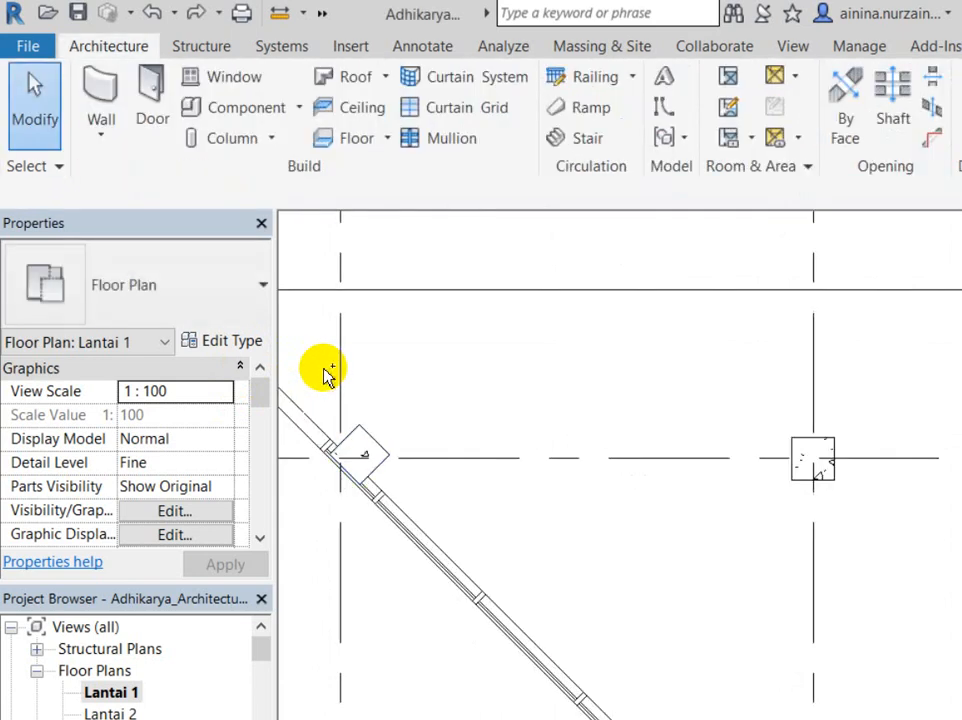
pyautogui.scroll(-4, 360, 360)
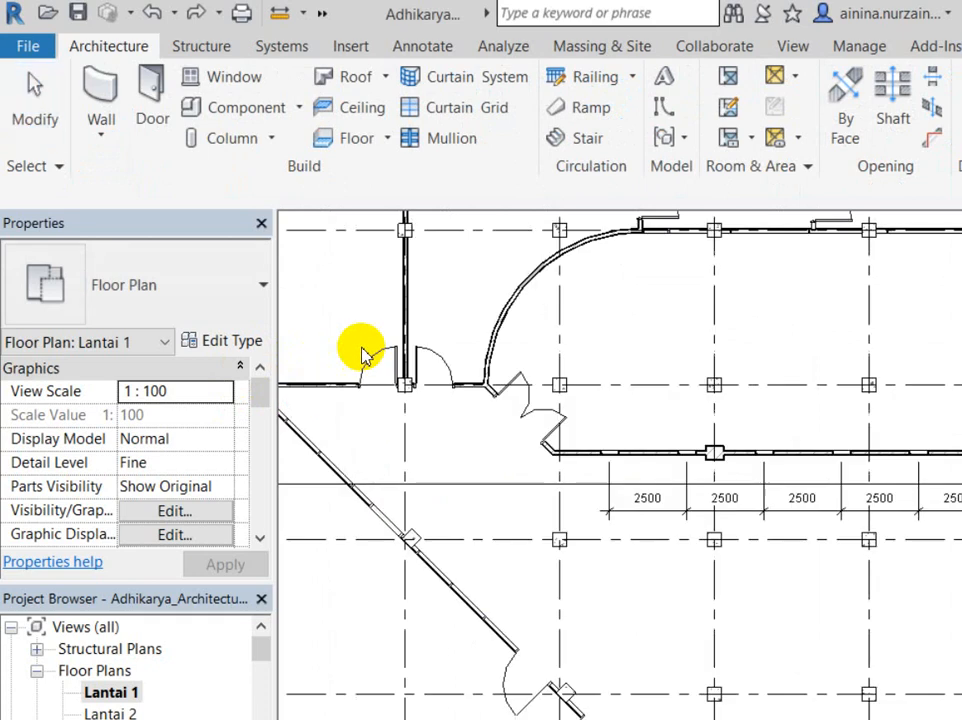
pyautogui.scroll(-3, 362, 351)
pyautogui.moveTo(510, 665); pyautogui.dragTo(464, 537, button='middle')
pyautogui.scroll(1, 464, 537)
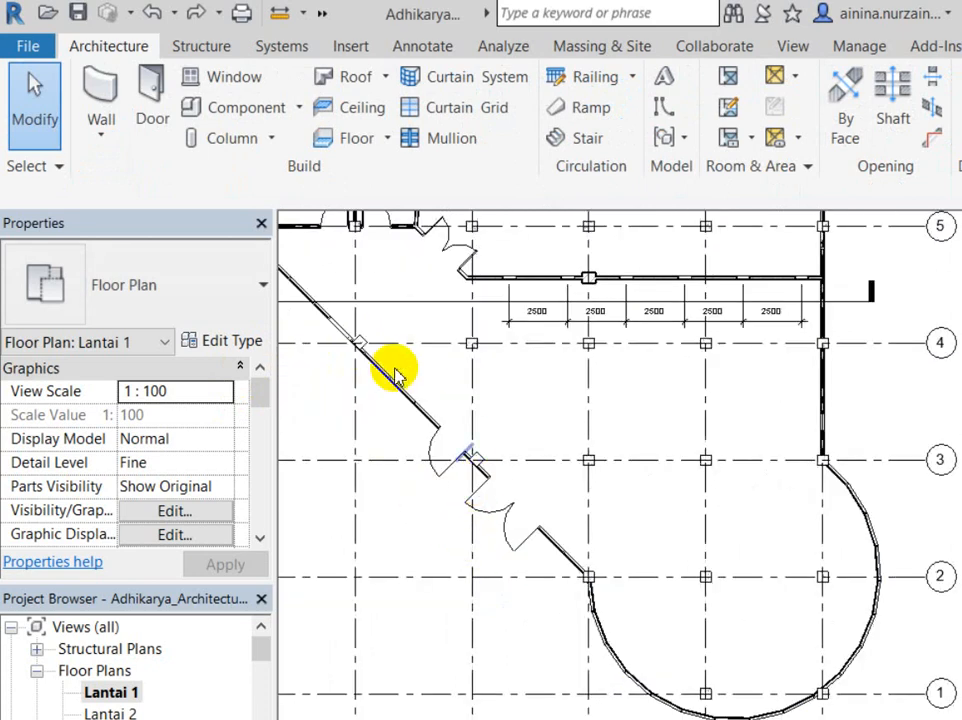
# Undo the alignment of the two columns along the diagonal curtain wall on grid lines 3 and 4
pyautogui.scroll(4, 395, 372)
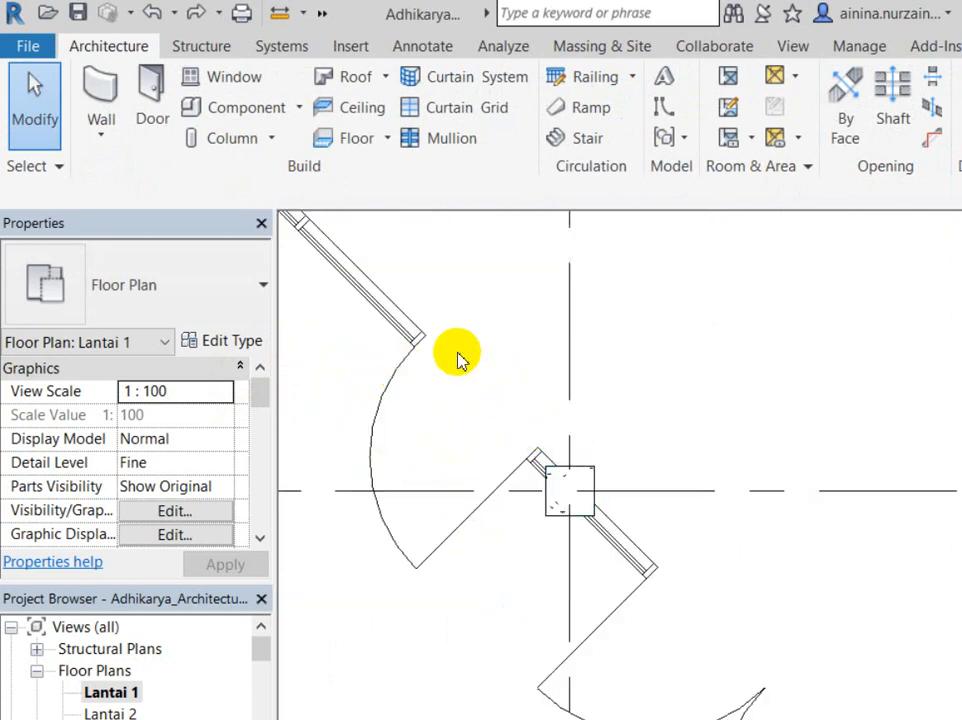
pyautogui.scroll(2, 457, 358)
pyautogui.scroll(-5, 520, 455)
pyautogui.scroll(3, 451, 386)
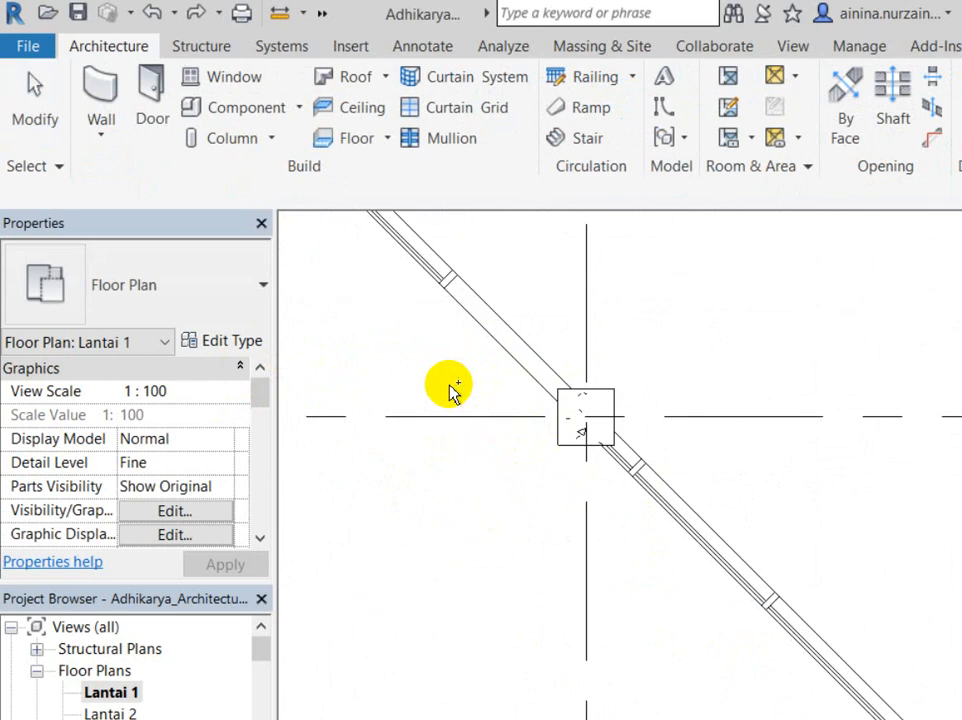
pyautogui.press('Escape')
pyautogui.scroll(-3, 436, 359)
pyautogui.scroll(3, 436, 359)
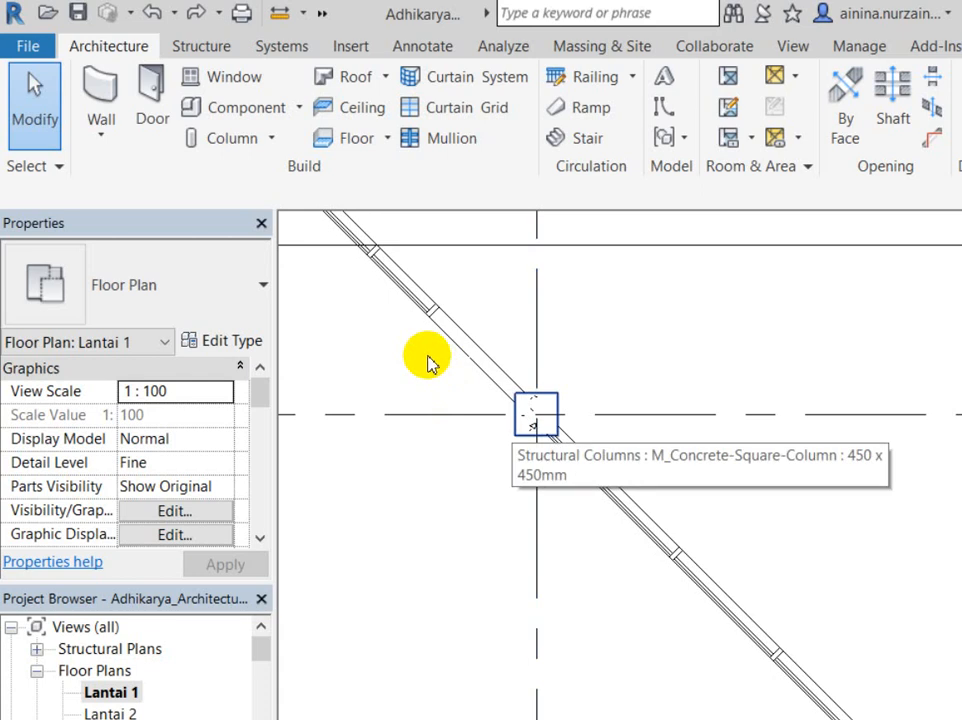
# With Multiple Alignment on, align the centre of the column on grid line 4 to the diagonal curtain wall's glazed panel
pyautogui.click(536, 413)
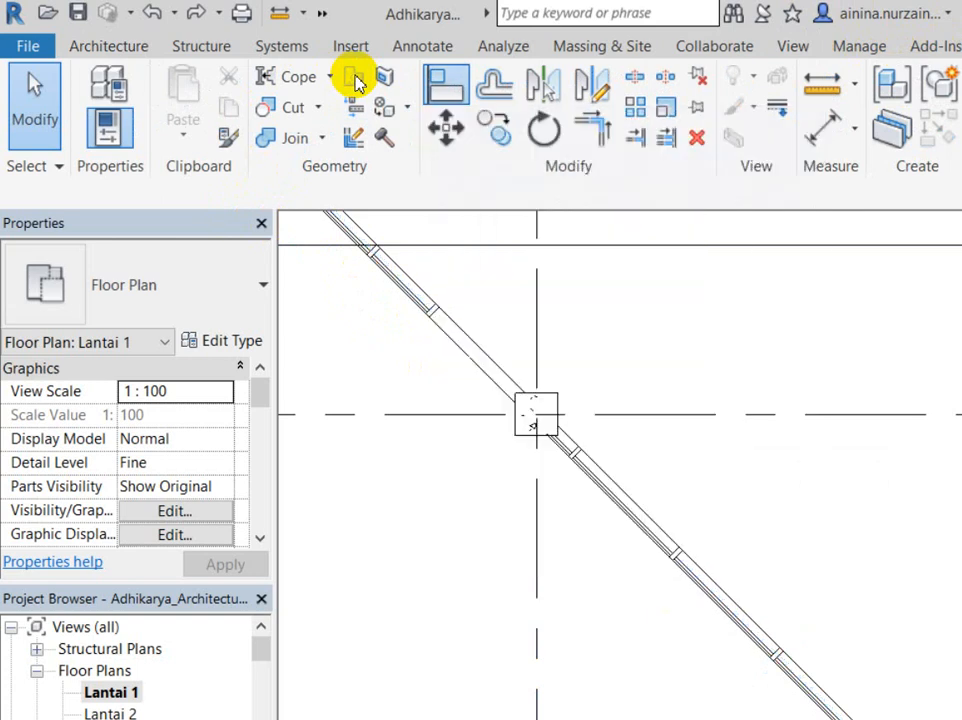
pyautogui.press('a')
pyautogui.press('l')
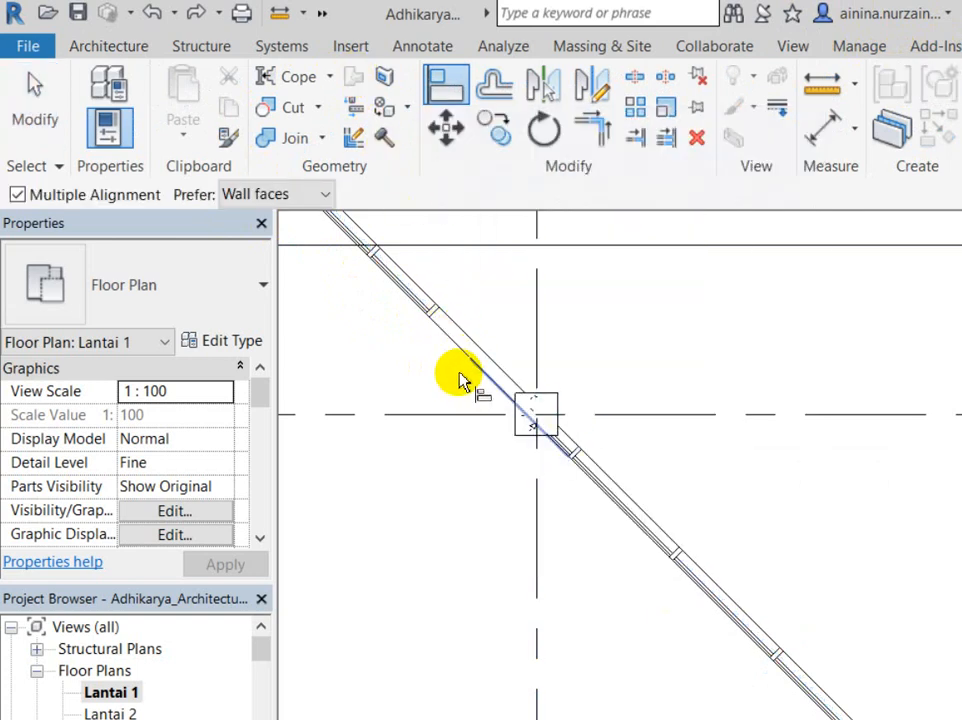
pyautogui.scroll(3, 463, 378)
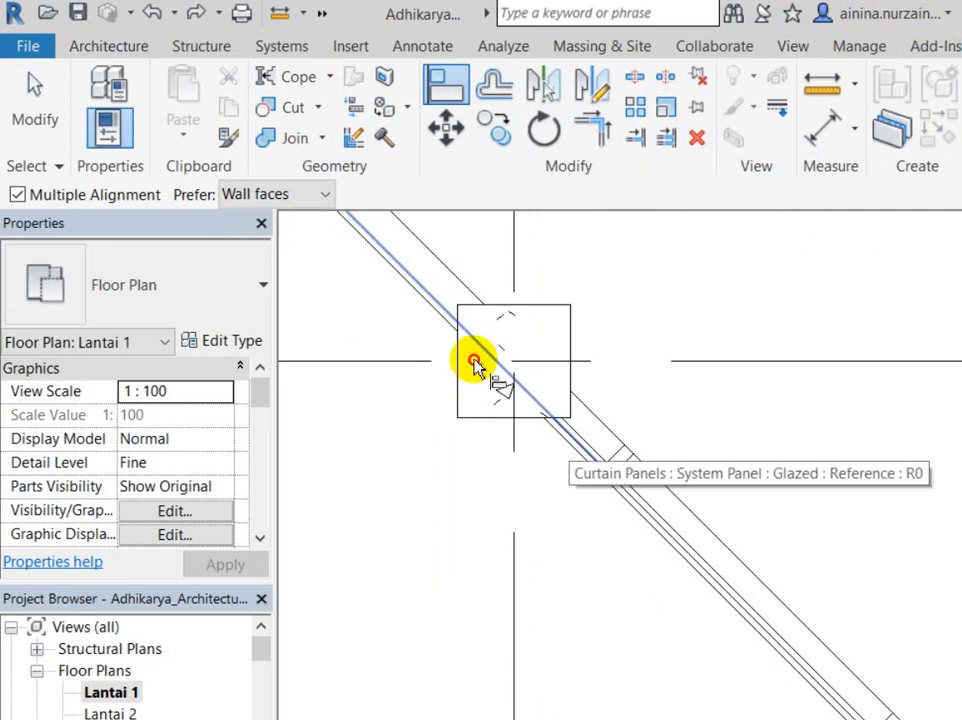
pyautogui.click(407, 307)
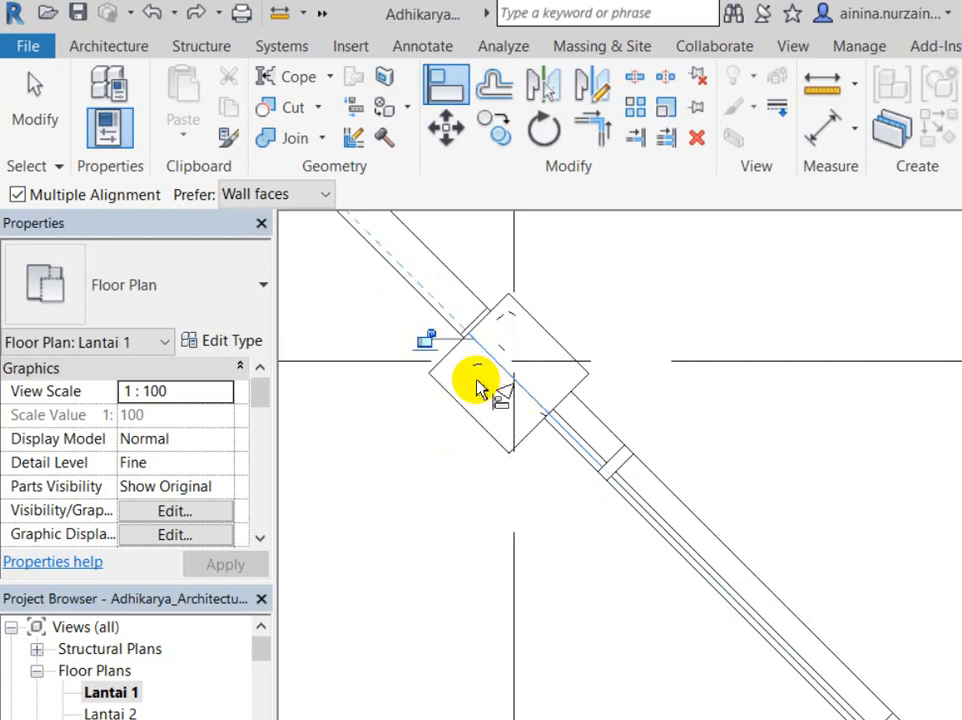
# Turn off Multiple Alignment and align the outer face of the same column with the curtain wall's glazed panel
pyautogui.click(17, 194)
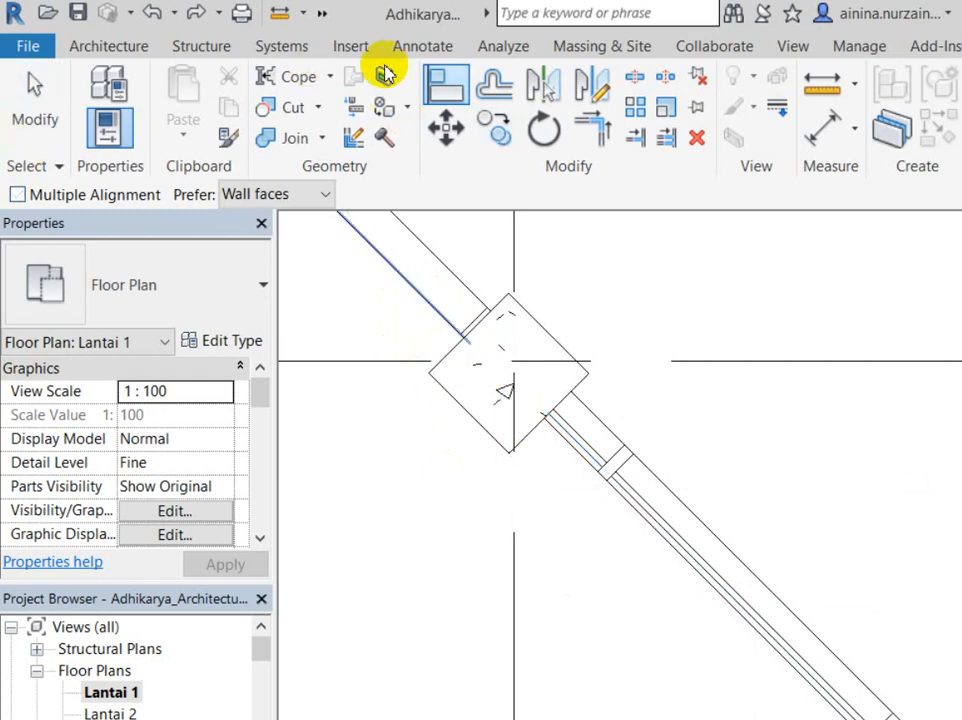
pyautogui.click(474, 372)
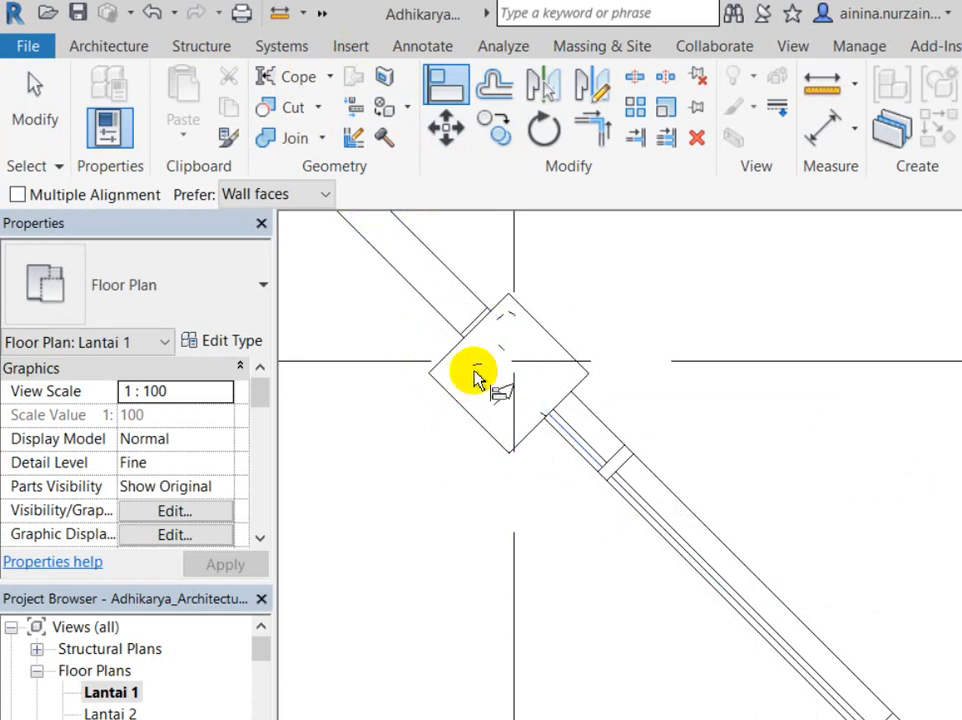
pyautogui.click(387, 350)
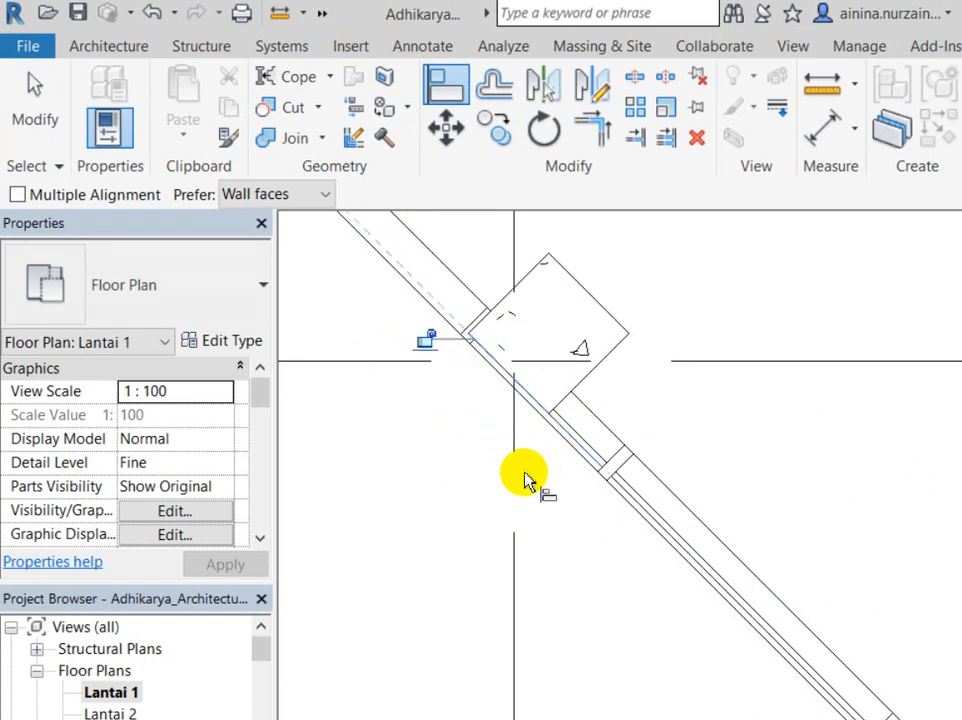
pyautogui.click(28, 88)
pyautogui.scroll(-3, 455, 403)
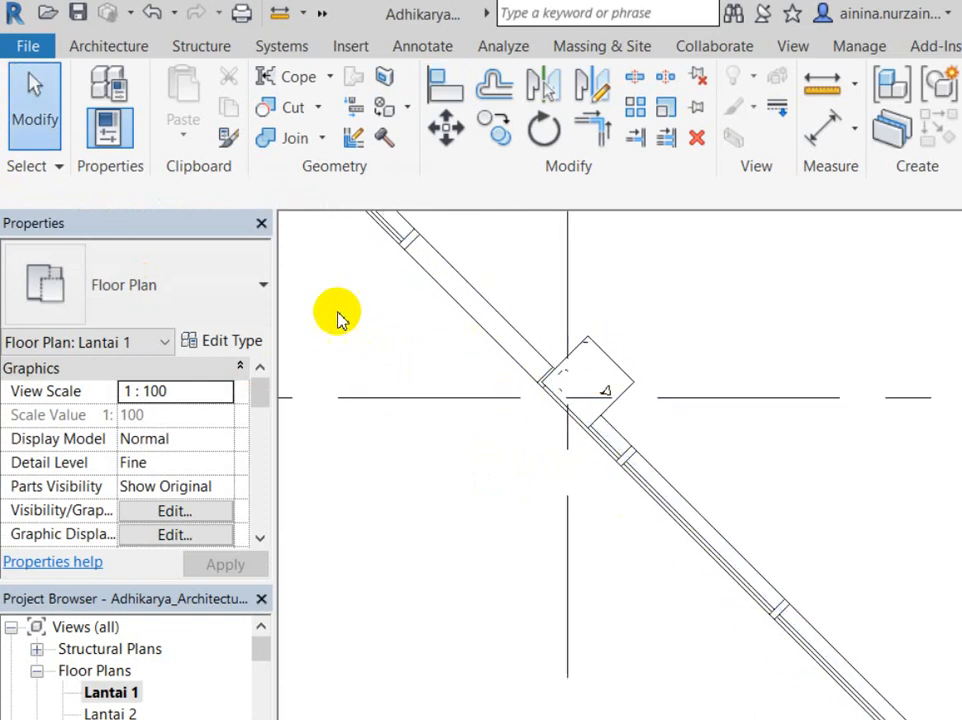
pyautogui.scroll(-2, 462, 292)
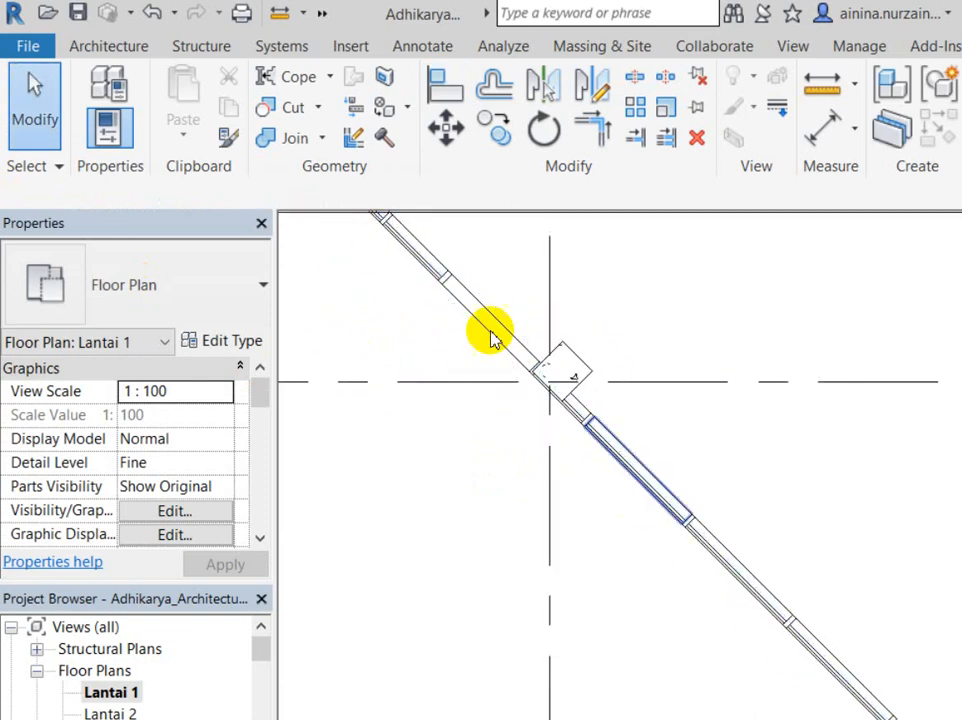
# Align the outer face of the column on grid line 3, between the curtain wall doors, with the adjacent glazed panel
pyautogui.scroll(-4, 344, 258)
pyautogui.scroll(3, 490, 423)
pyautogui.scroll(1, 526, 447)
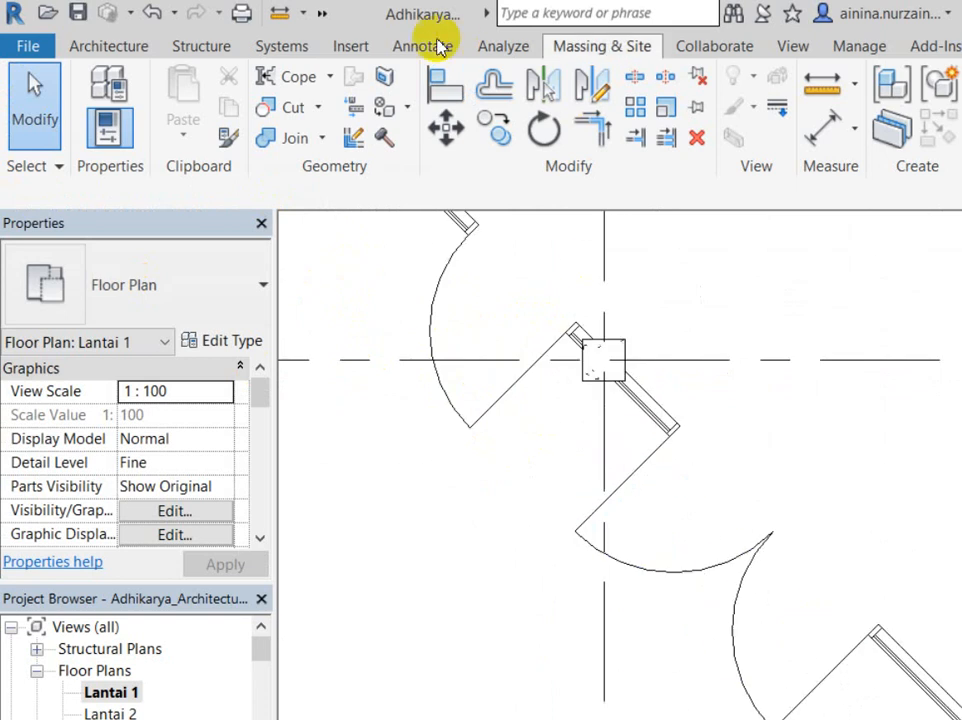
pyautogui.click(445, 85)
pyautogui.scroll(3, 496, 333)
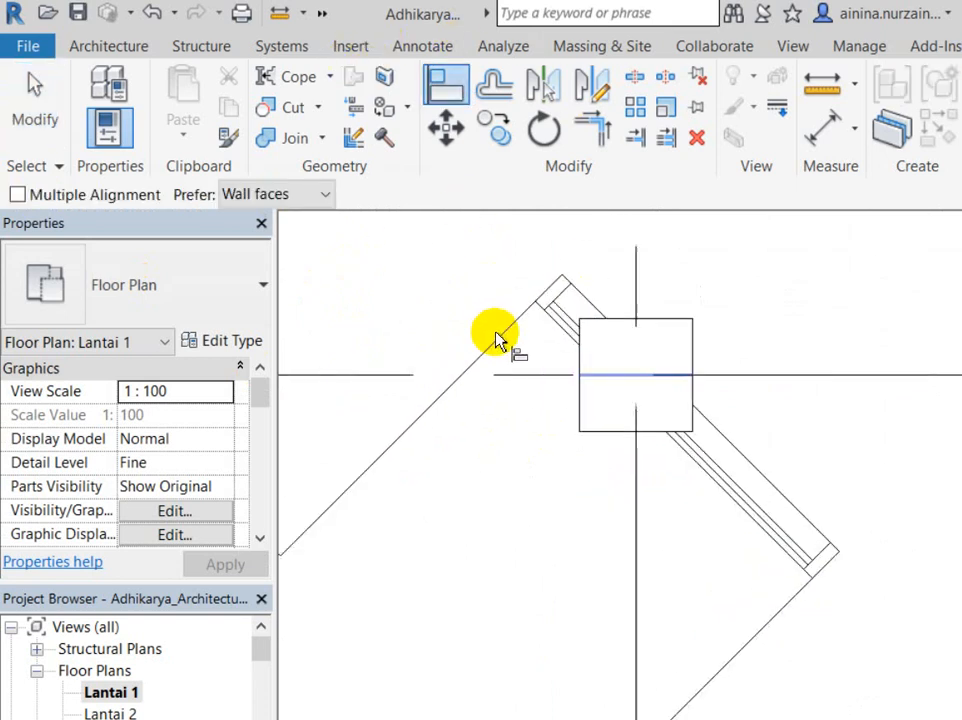
pyautogui.click(566, 371)
pyautogui.click(550, 364)
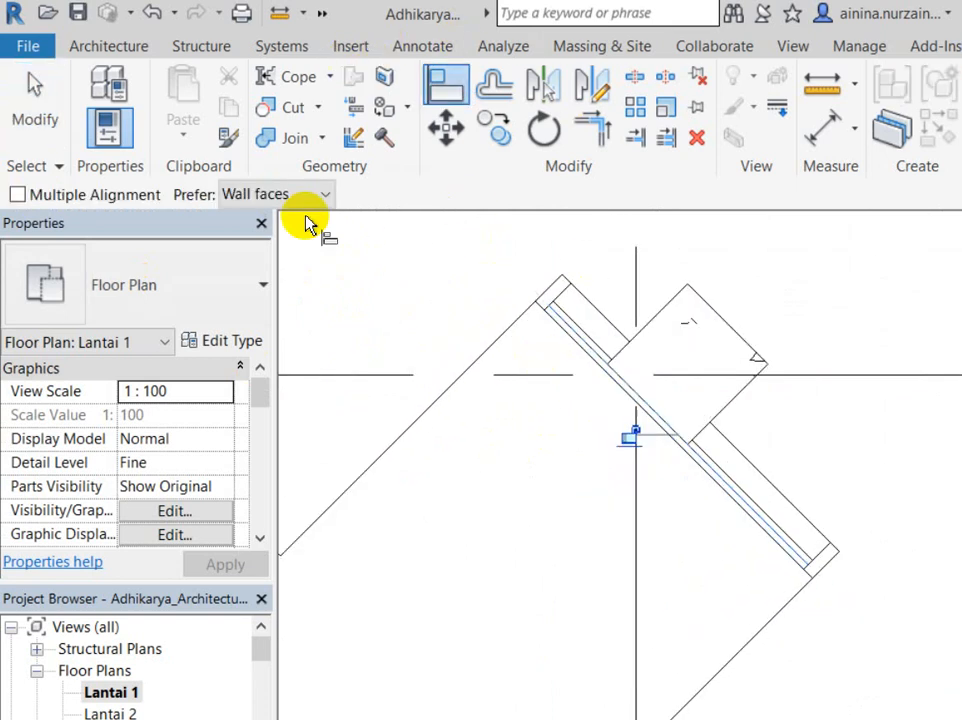
pyautogui.click(30, 92)
# Align the face of the column where the curved wall meets the diagonal curtain wall with the curtain wall's glazed panel
pyautogui.scroll(-3, 575, 388)
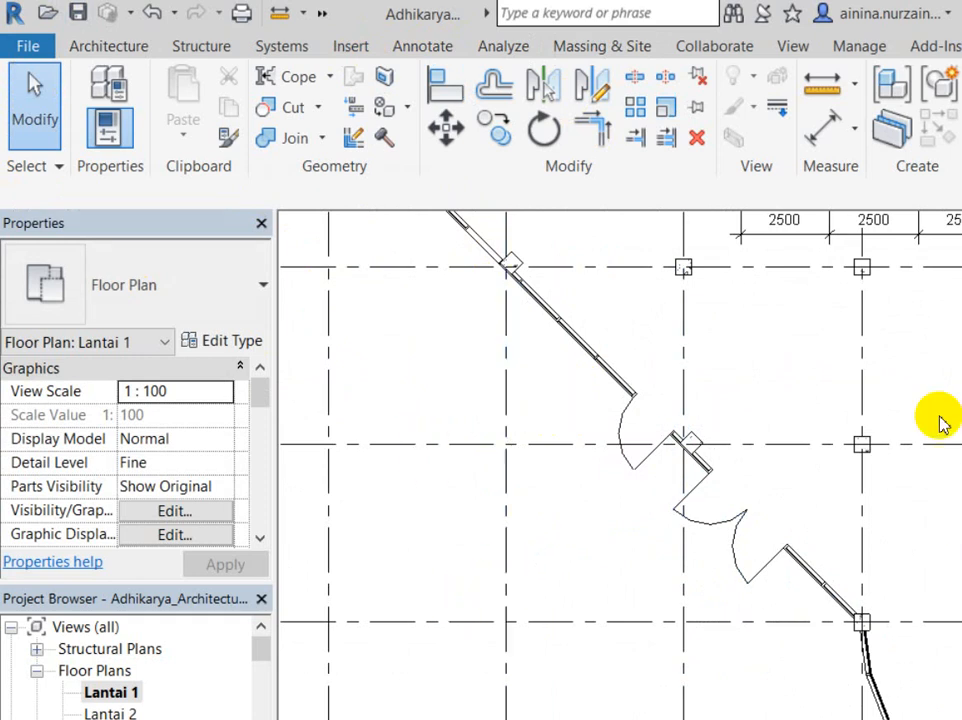
pyautogui.scroll(-2, 580, 520)
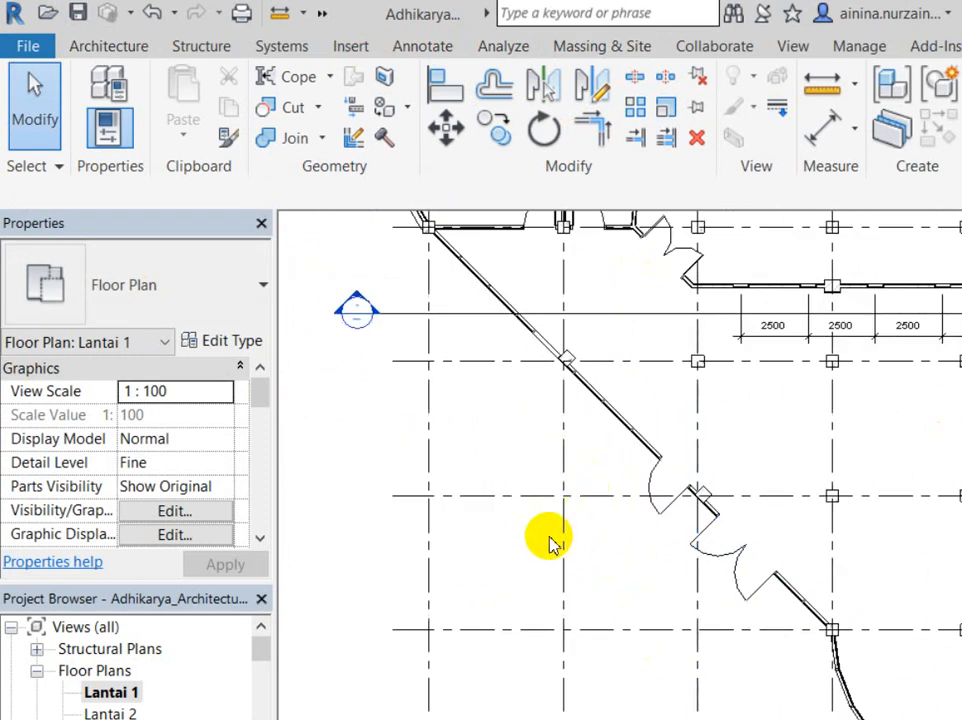
pyautogui.moveTo(404, 308); pyautogui.dragTo(447, 589, button='middle')
pyautogui.scroll(5, 334, 290)
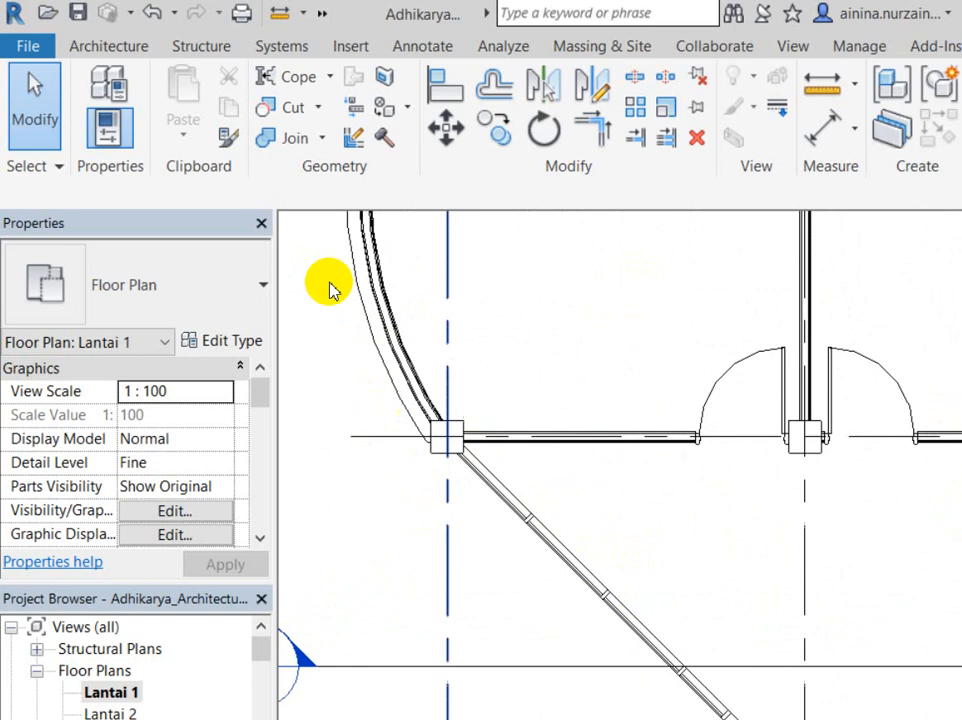
pyautogui.press('a')
pyautogui.press('l')
pyautogui.scroll(-1, 523, 516)
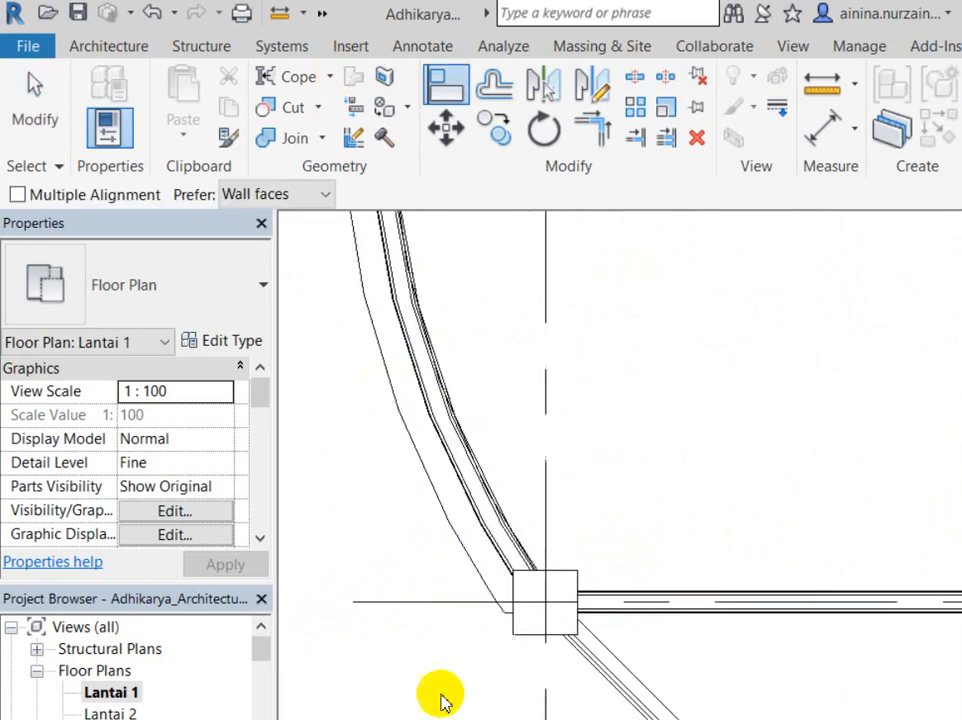
pyautogui.click(500, 571)
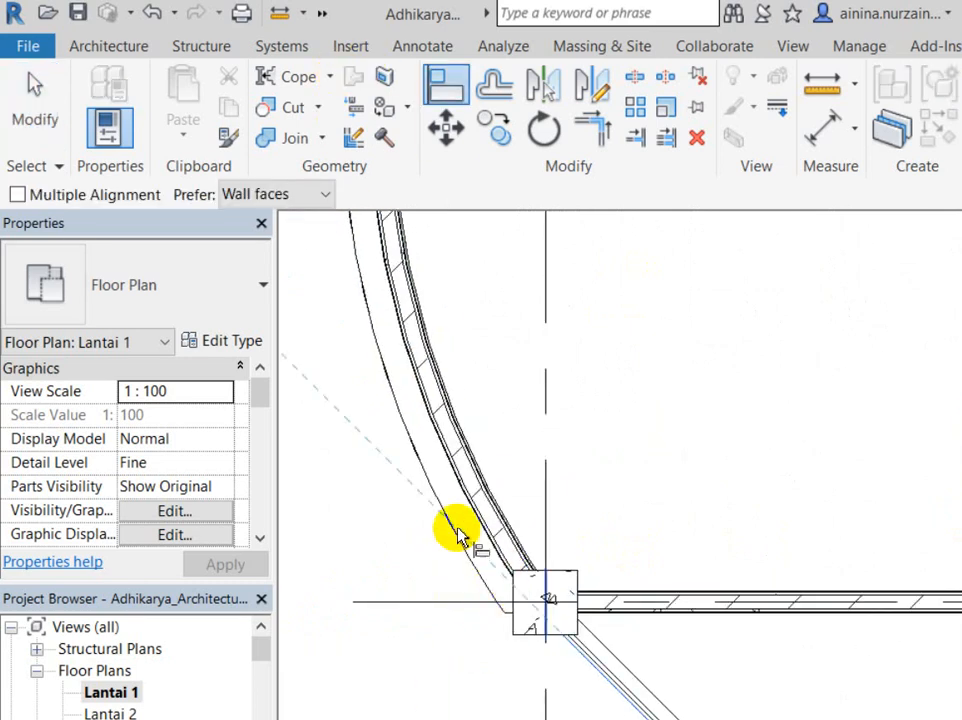
pyautogui.click(467, 536)
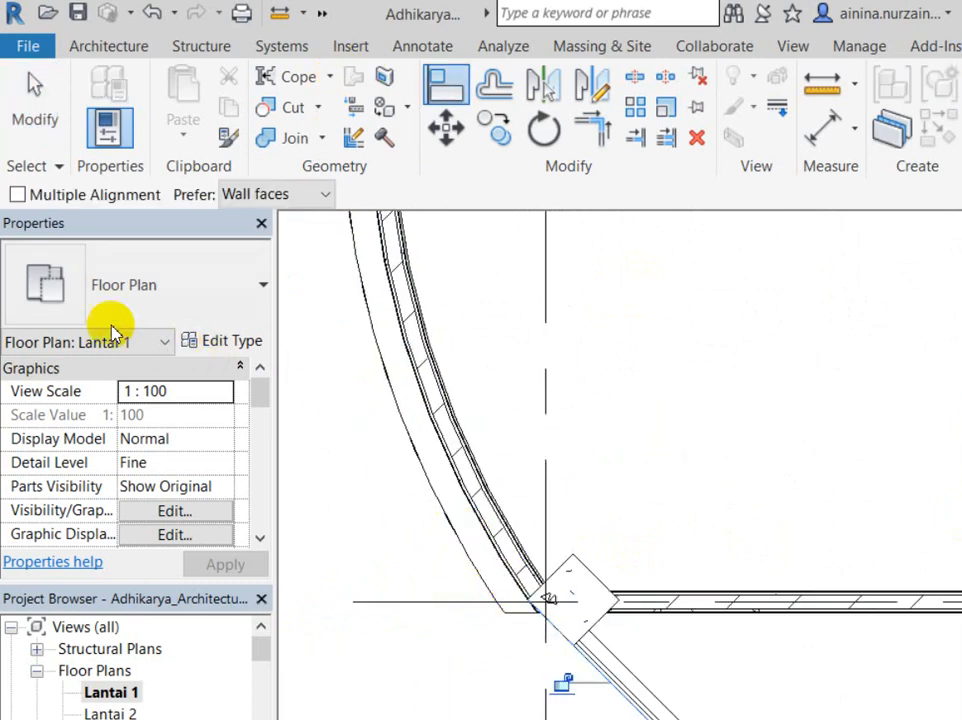
pyautogui.click(38, 100)
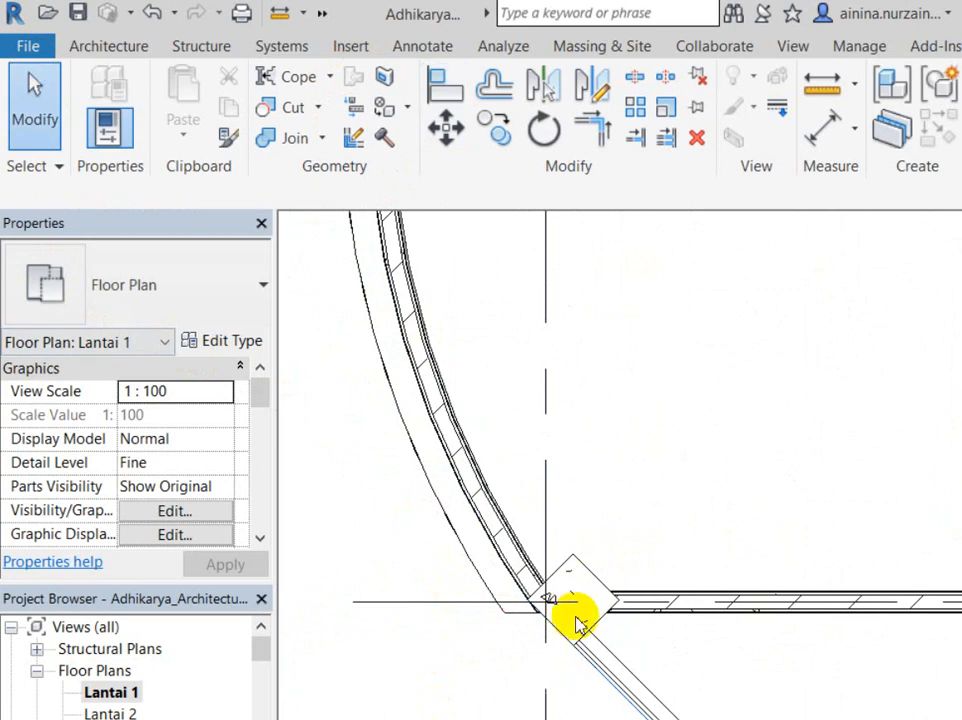
# Adjust the end of the diagonal Storefront curtain wall to meet the face of the rotated corner column
pyautogui.click(524, 577)
pyautogui.moveTo(452, 512); pyautogui.dragTo(482, 530)
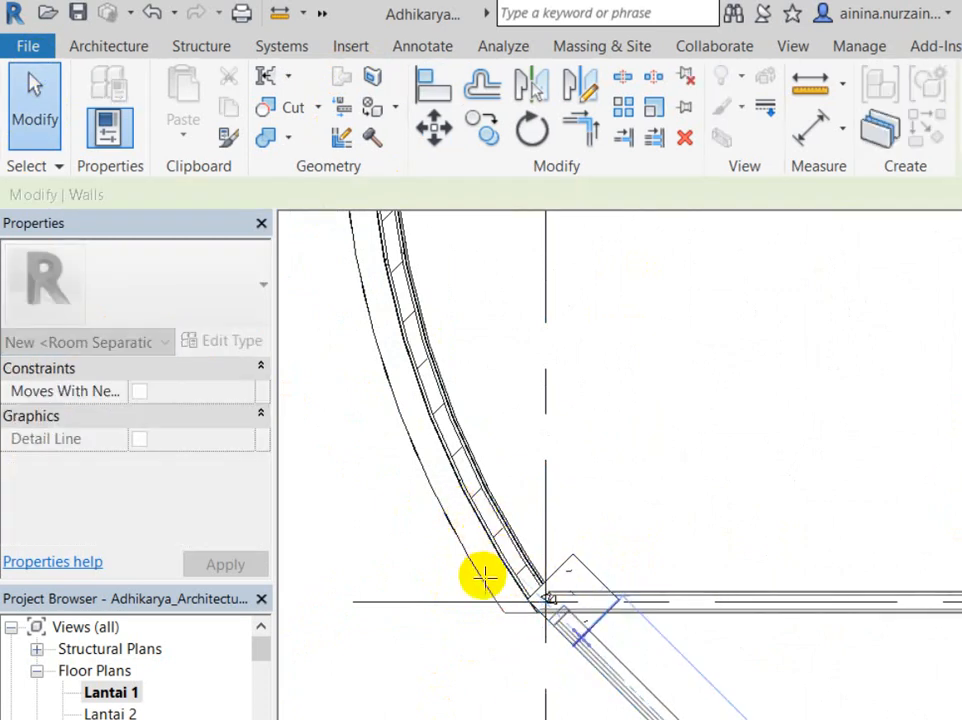
pyautogui.scroll(3, 594, 624)
pyautogui.click(484, 575)
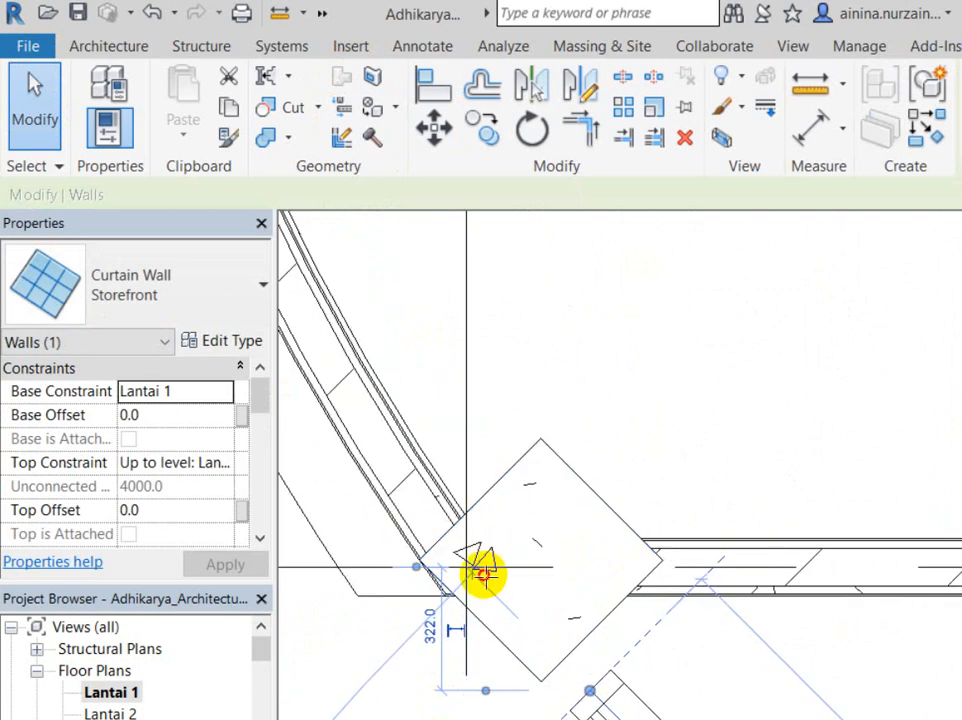
pyautogui.moveTo(484, 575); pyautogui.dragTo(414, 365)
pyautogui.scroll(-3, 412, 365)
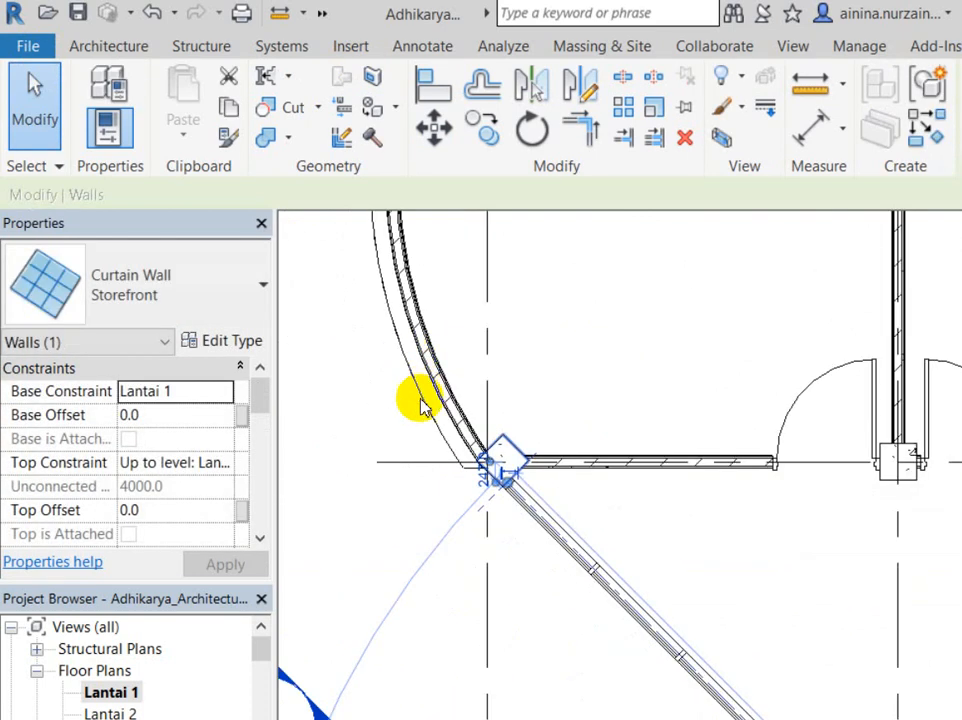
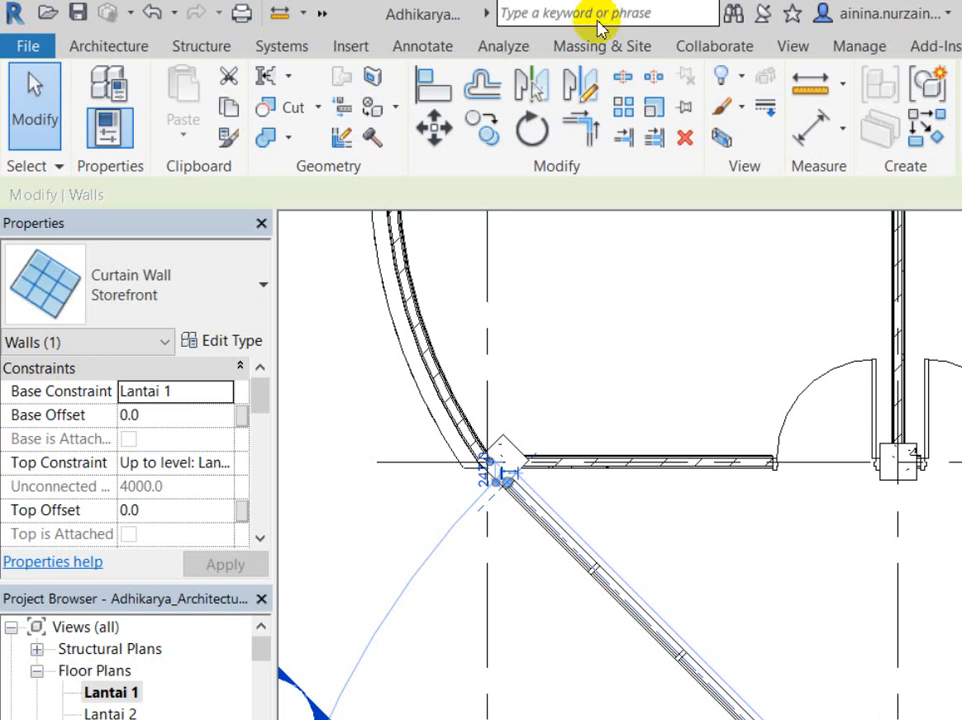
pyautogui.click(414, 236)
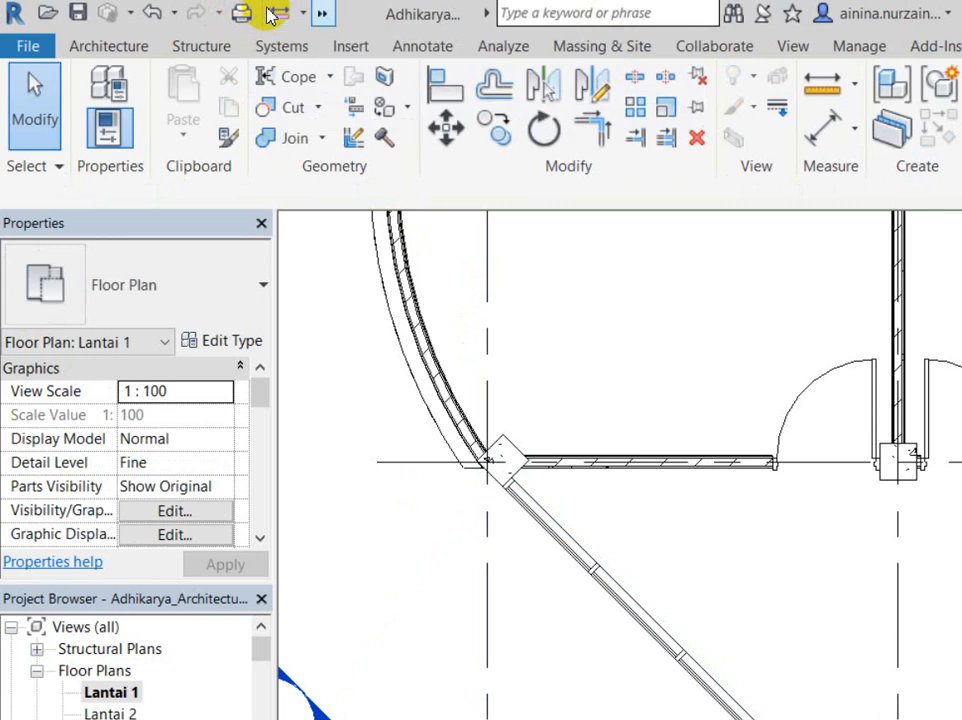
# In the default 3D view, delete the 450 x 450mm concrete column at A-6 inside the curved wall
pyautogui.click(322, 13)
pyautogui.click(427, 43)
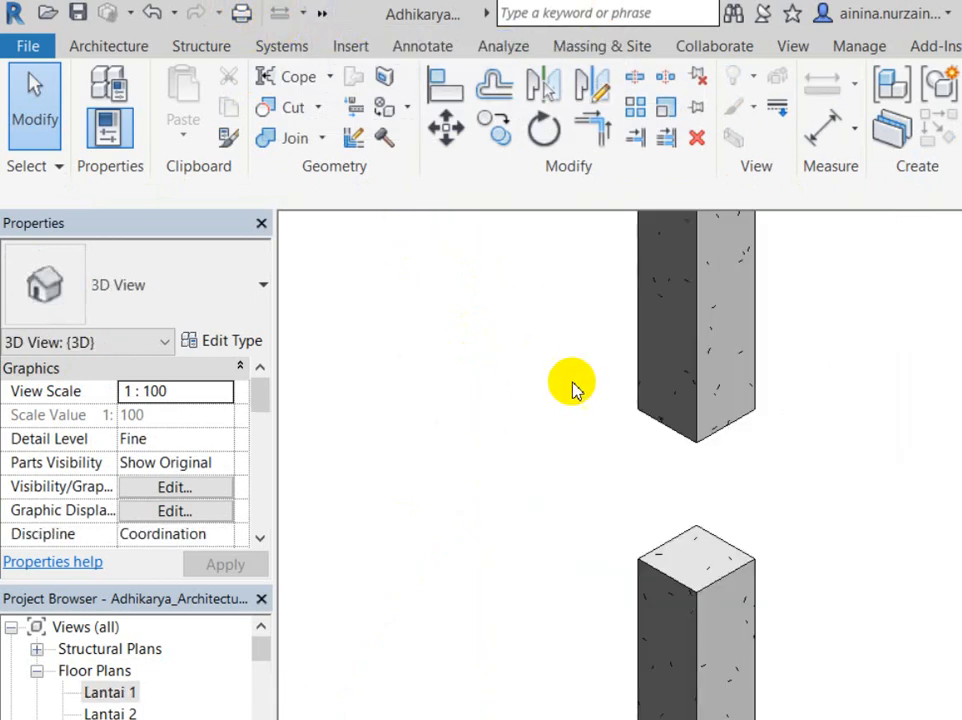
pyautogui.scroll(-5, 573, 389)
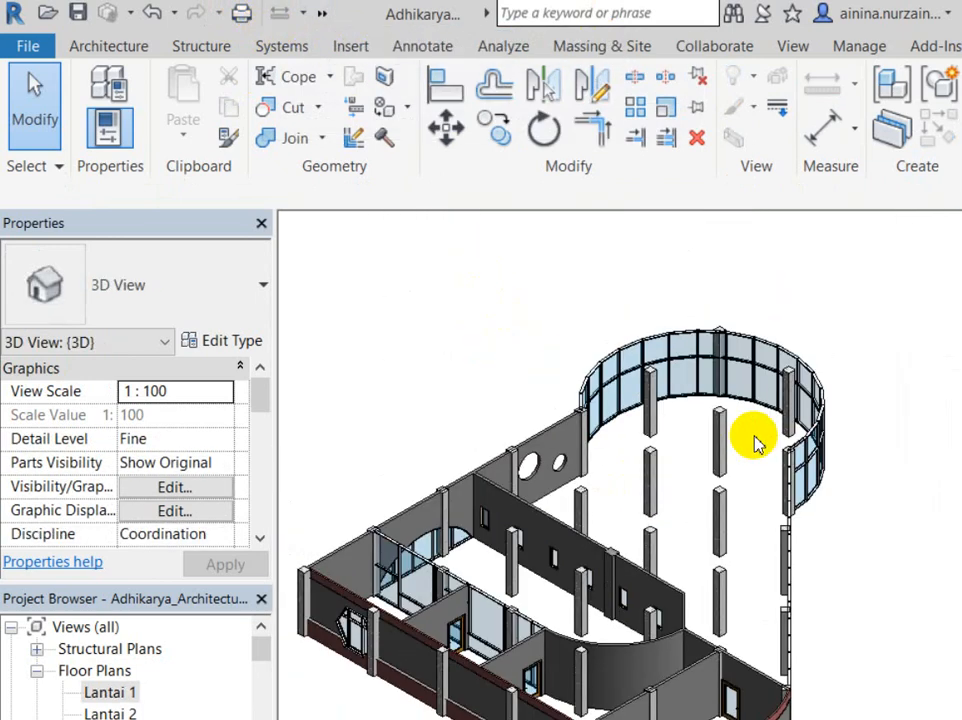
pyautogui.keyDown('shift'); pyautogui.moveTo(755, 443); pyautogui.dragTo(402, 490, button='middle'); pyautogui.keyUp('shift')
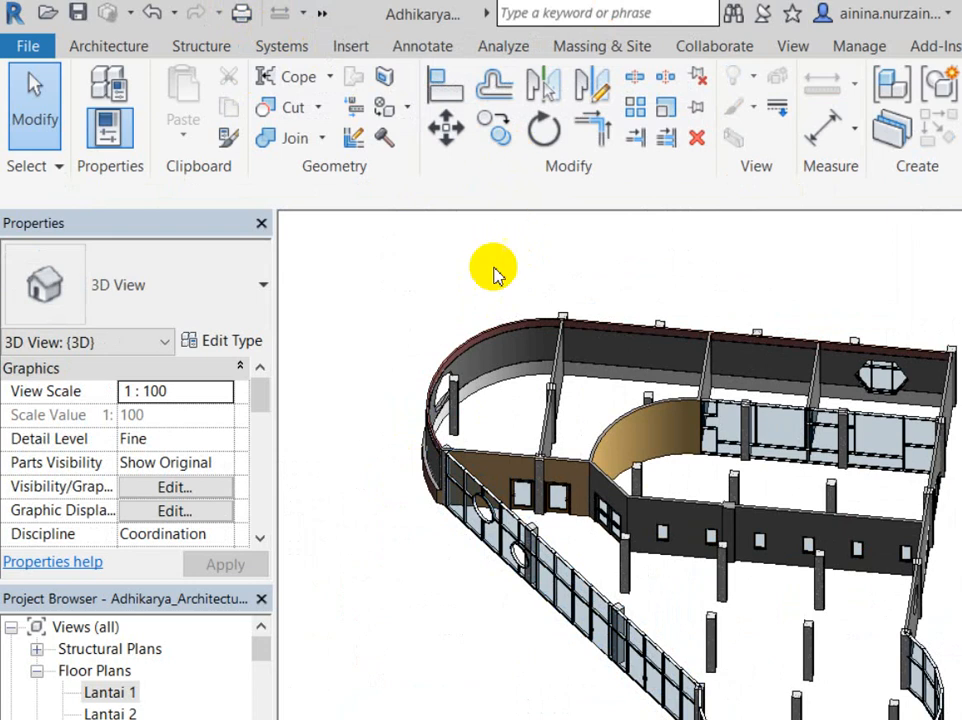
pyautogui.click(452, 400)
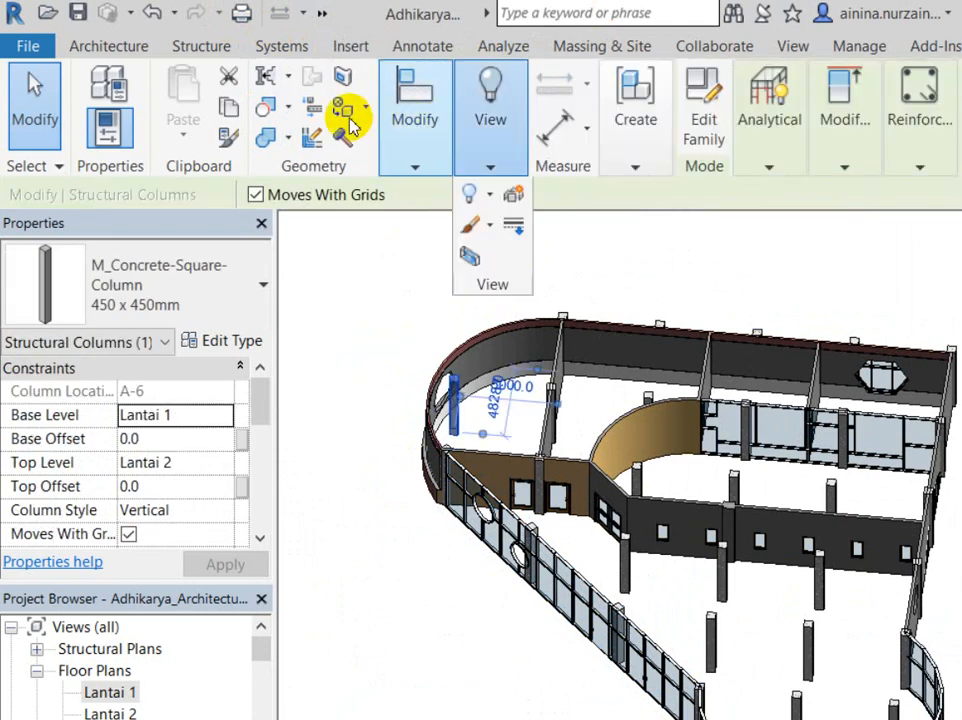
pyautogui.click(507, 314)
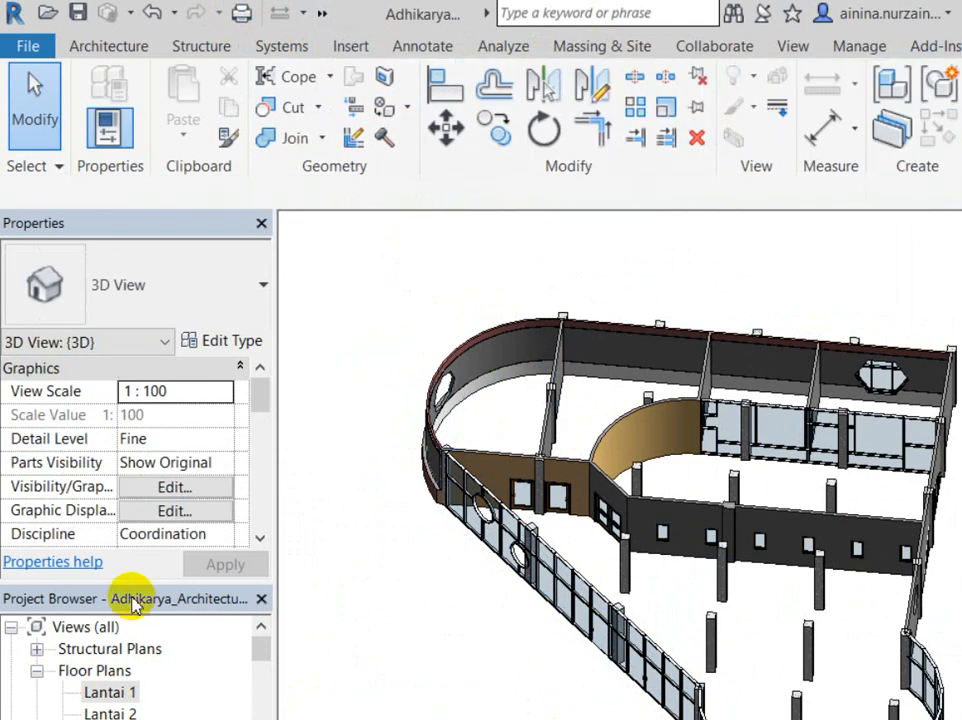
# Return to the Lantai 1 floor plan and start a structural column with slanted placement
pyautogui.doubleClick(104, 568)
pyautogui.scroll(-4, 575, 266)
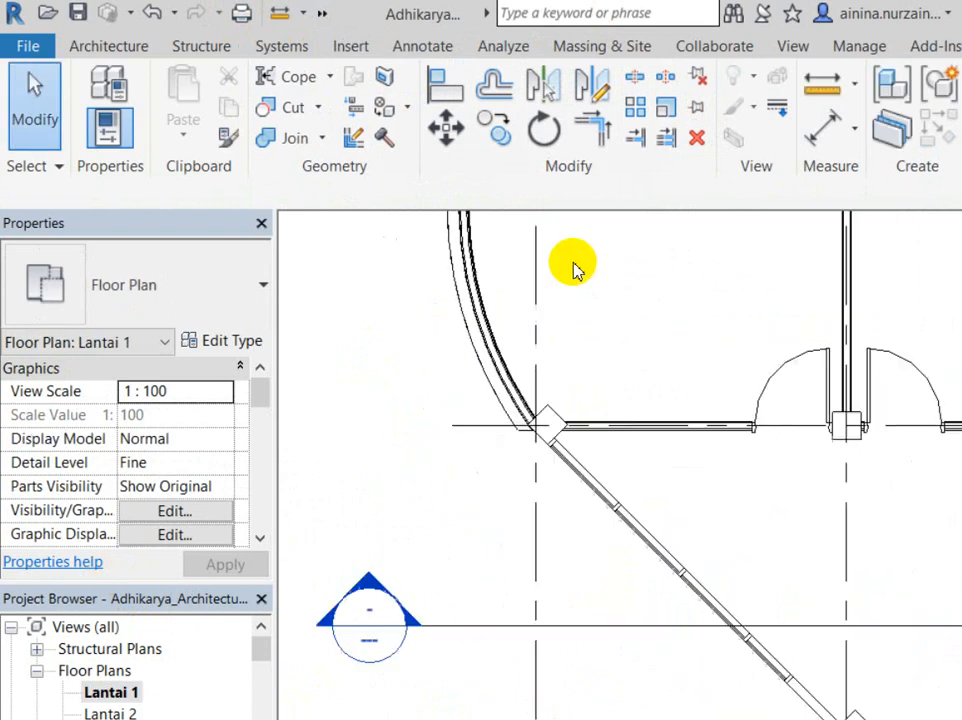
pyautogui.moveTo(678, 532); pyautogui.dragTo(458, 488, button='middle')
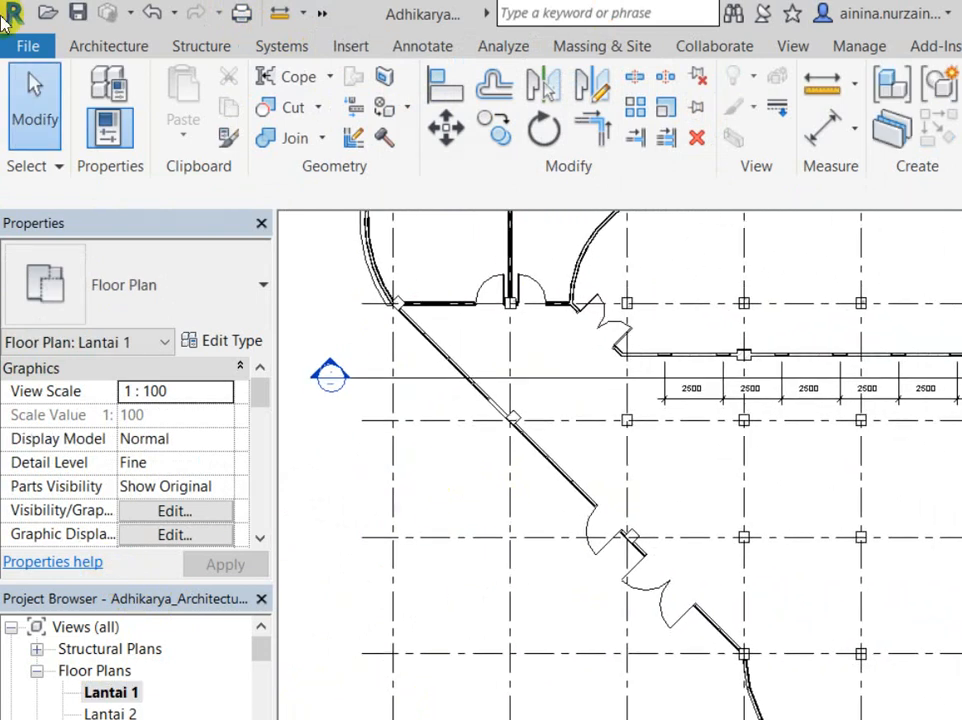
pyautogui.click(105, 42)
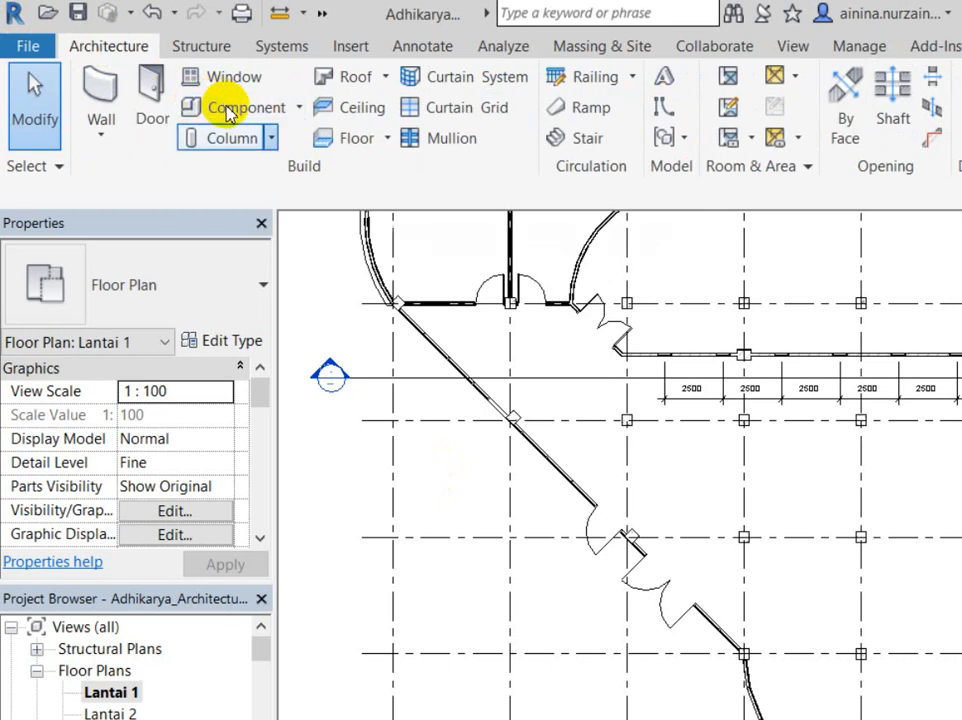
pyautogui.click(200, 139)
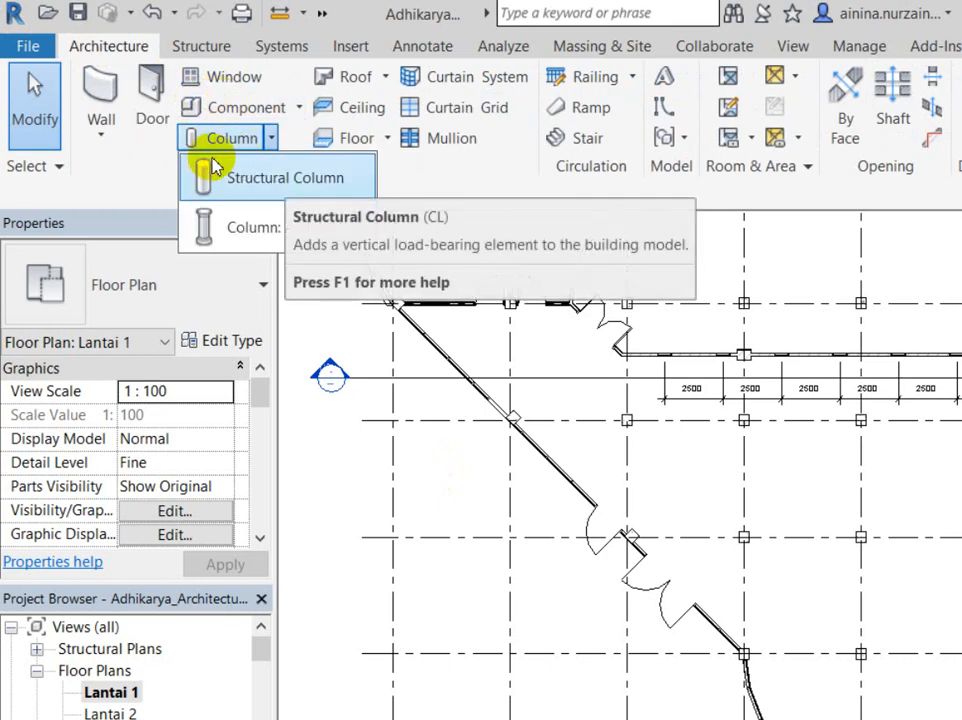
pyautogui.click(217, 172)
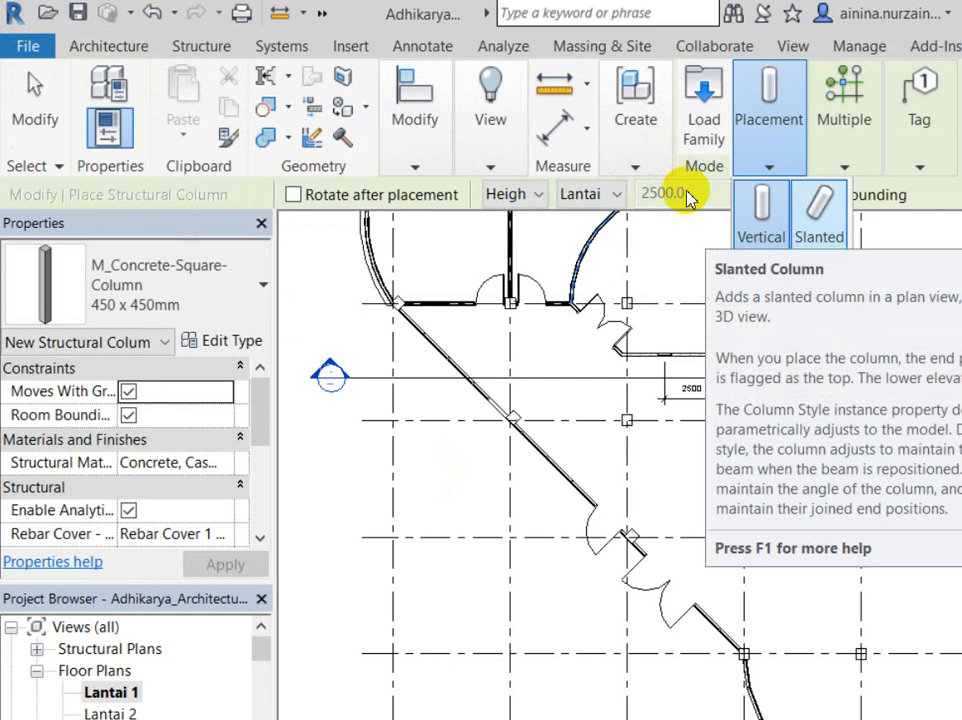
pyautogui.click(819, 216)
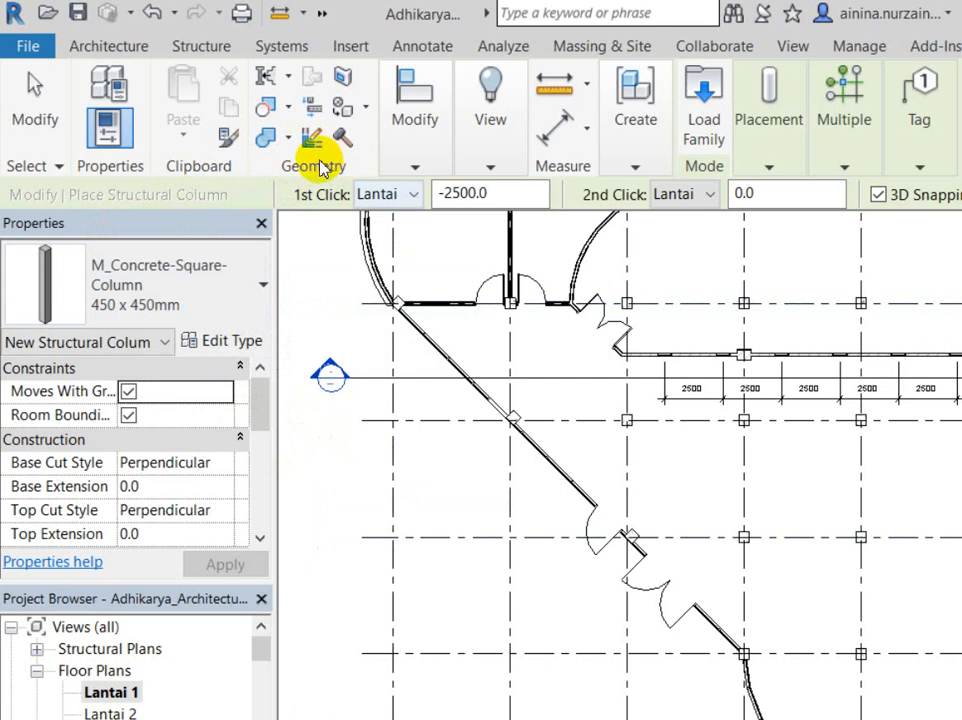
pyautogui.click(388, 194)
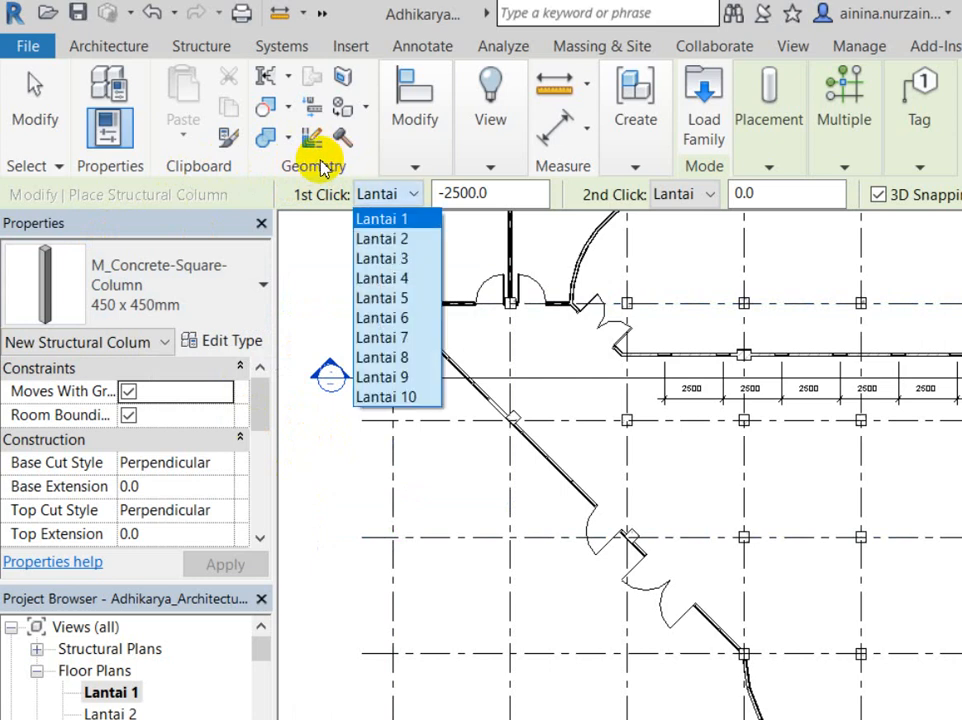
pyautogui.click(321, 161)
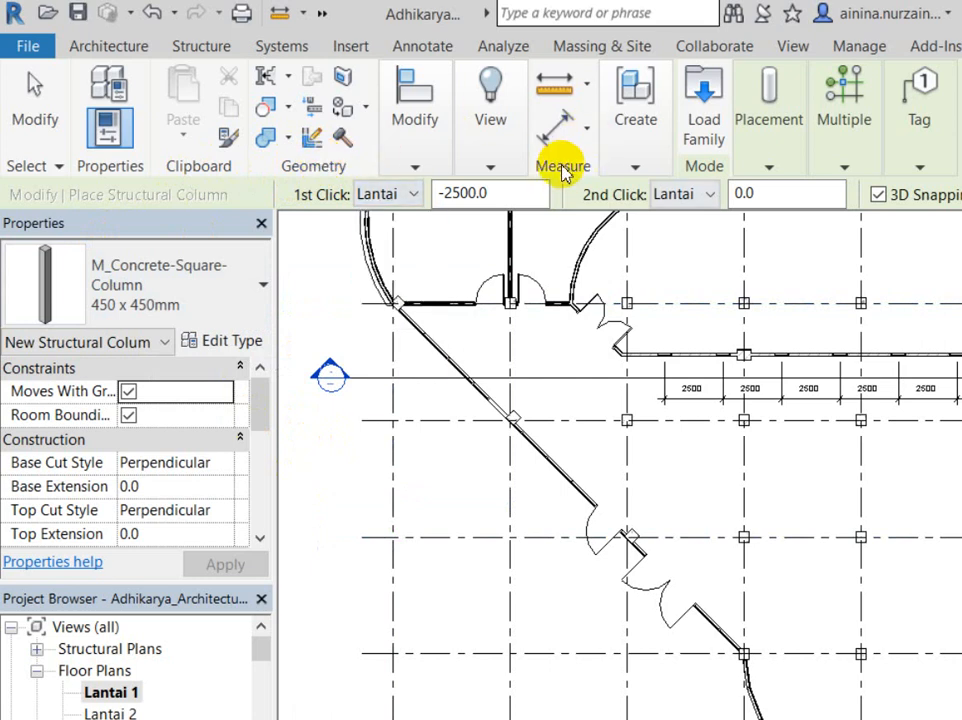
pyautogui.click(683, 194)
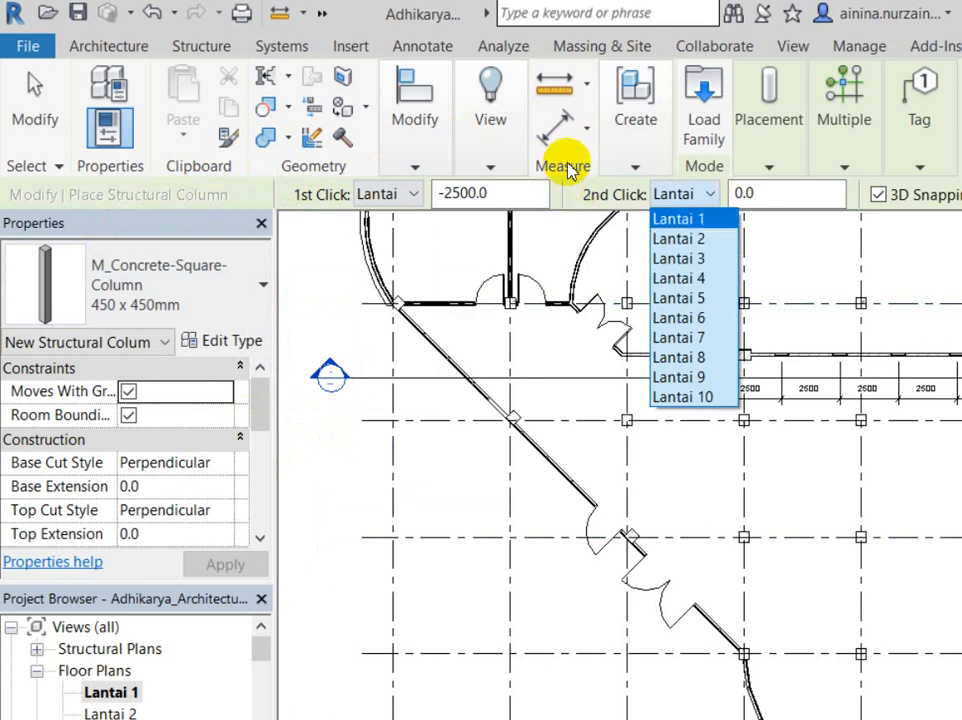
pyautogui.click(566, 168)
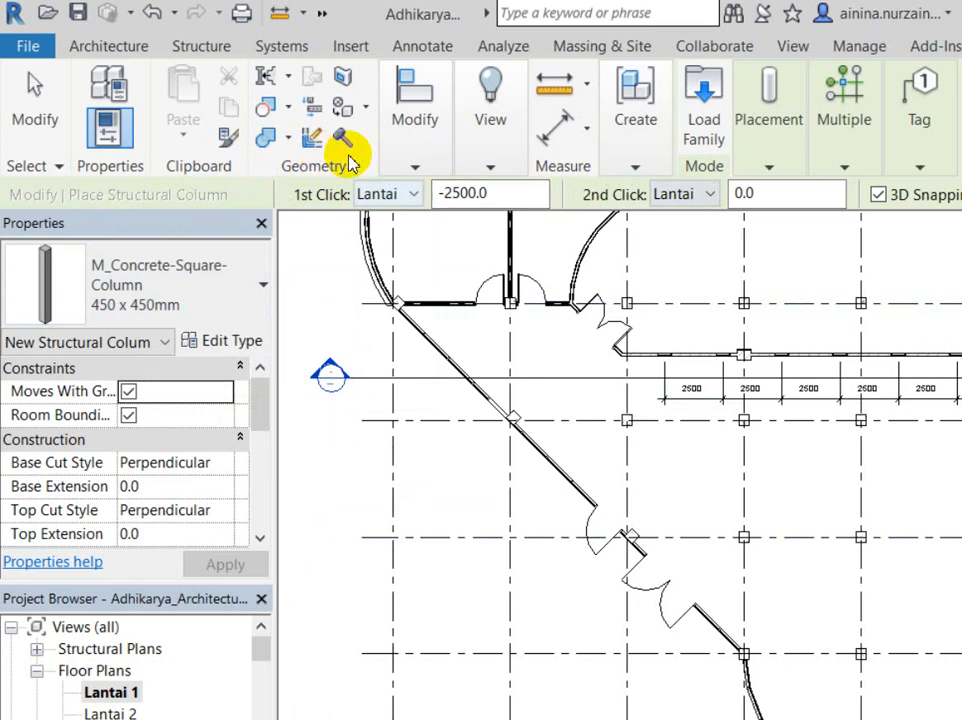
# Try to set the slanted column's first-click offset to 0
pyautogui.moveTo(495, 194); pyautogui.dragTo(277, 160)
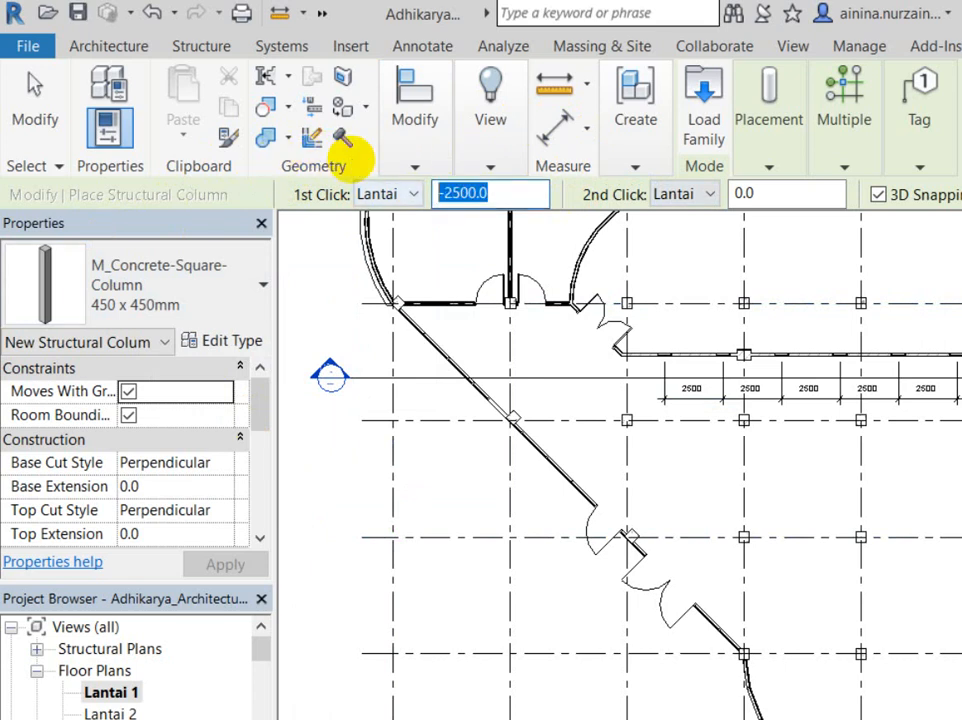
pyautogui.write('0')
pyautogui.click(412, 194)
pyautogui.click(595, 162)
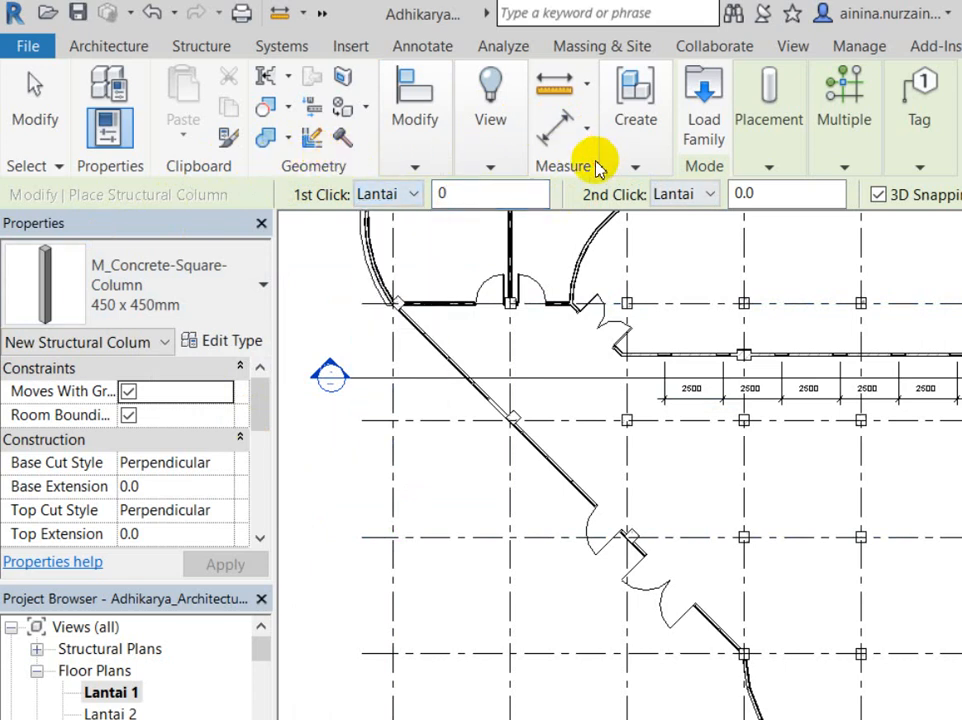
pyautogui.click(710, 194)
pyautogui.click(700, 239)
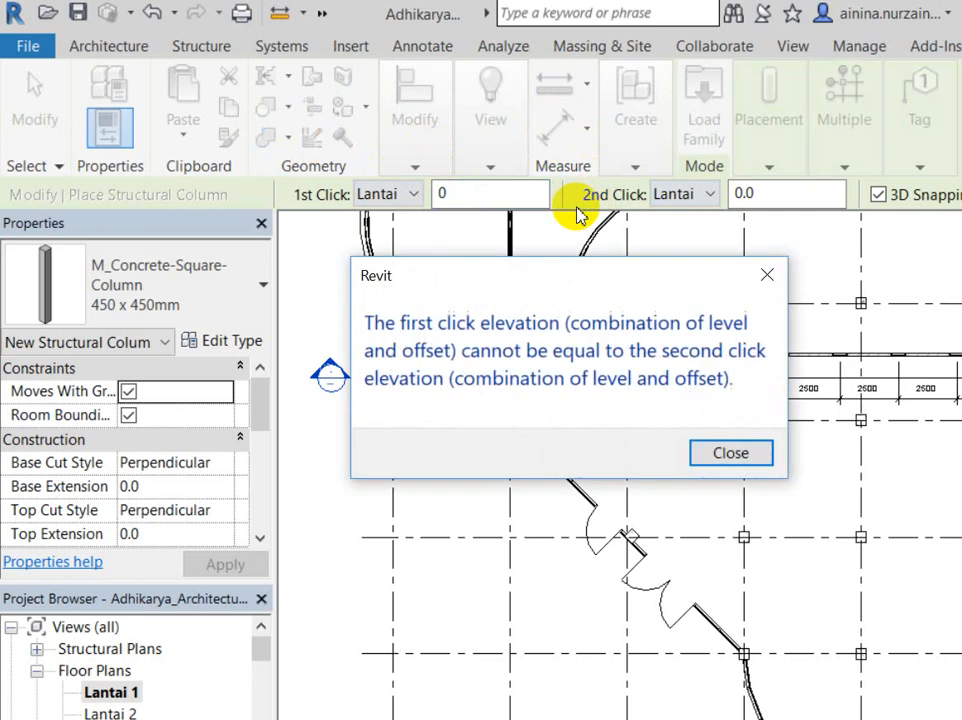
pyautogui.click(767, 274)
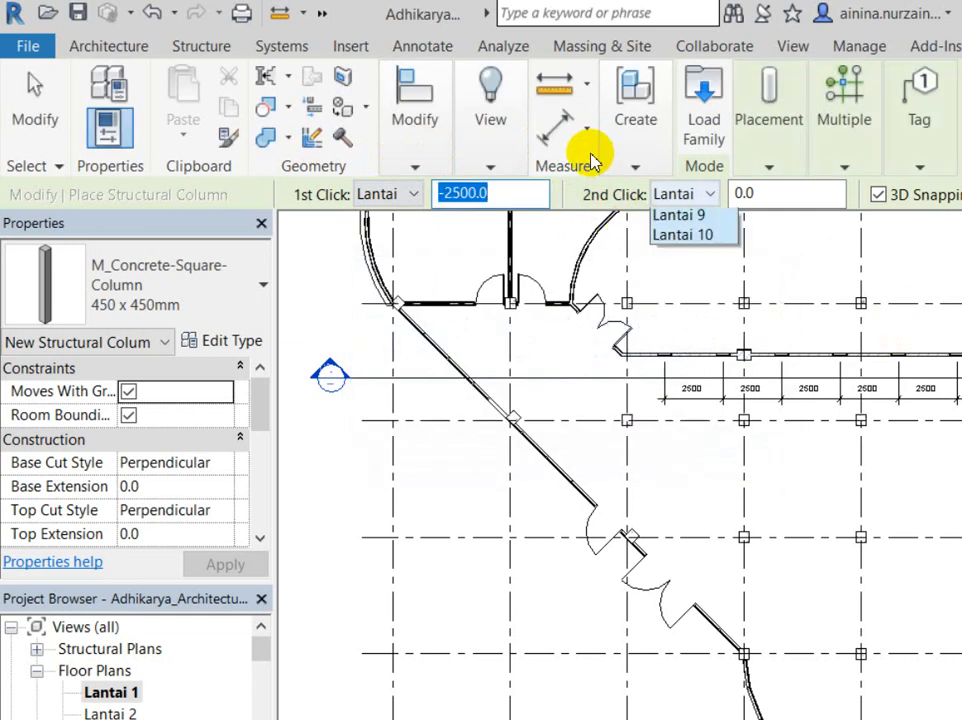
# Set the slanted column's second-click level to Lantai 2 and its first-click offset to 0.0
pyautogui.click(680, 258)
pyautogui.doubleClick(470, 194)
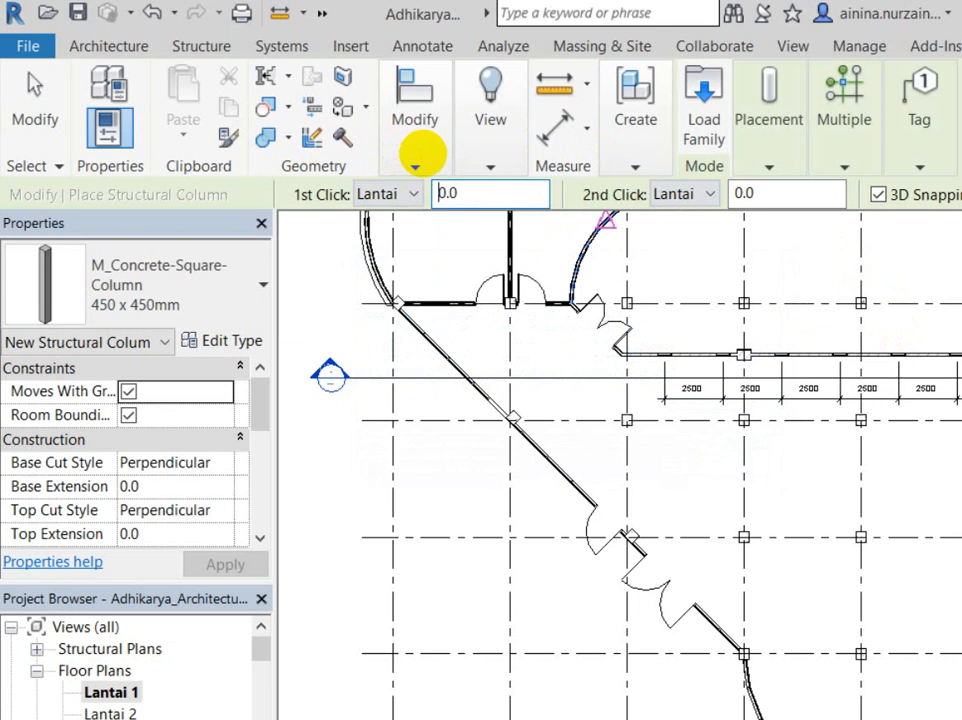
pyautogui.click(690, 194)
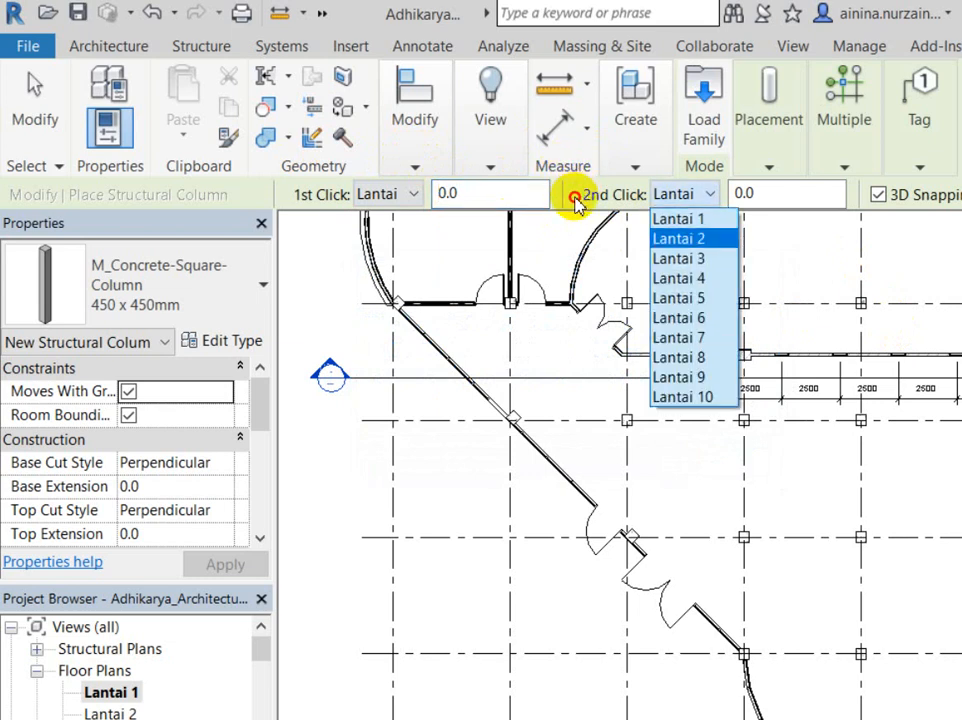
pyautogui.click(575, 197)
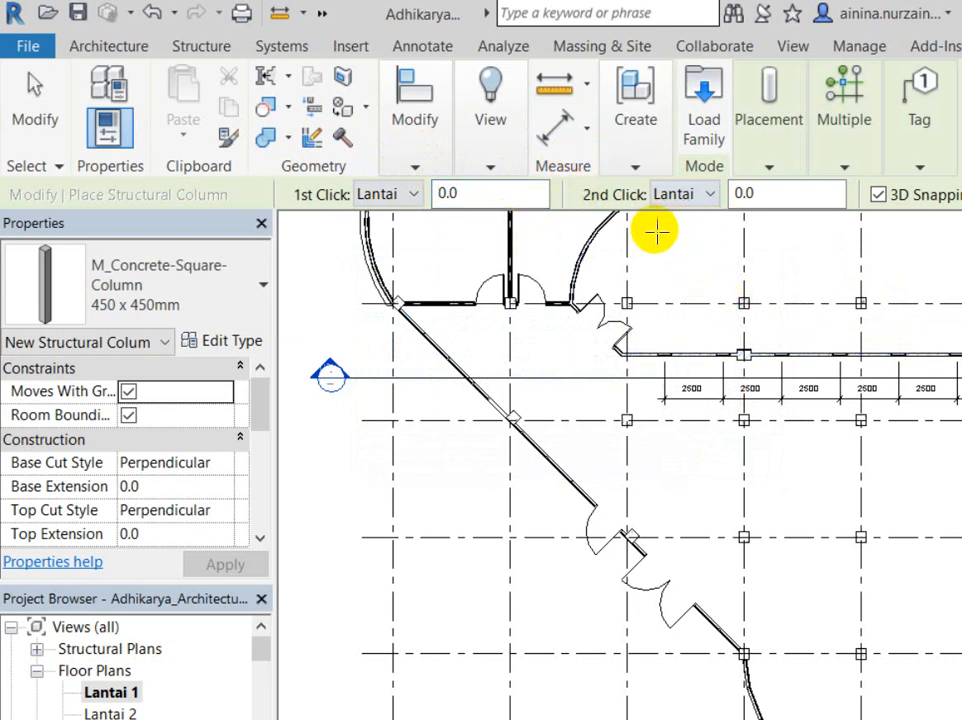
pyautogui.click(322, 188)
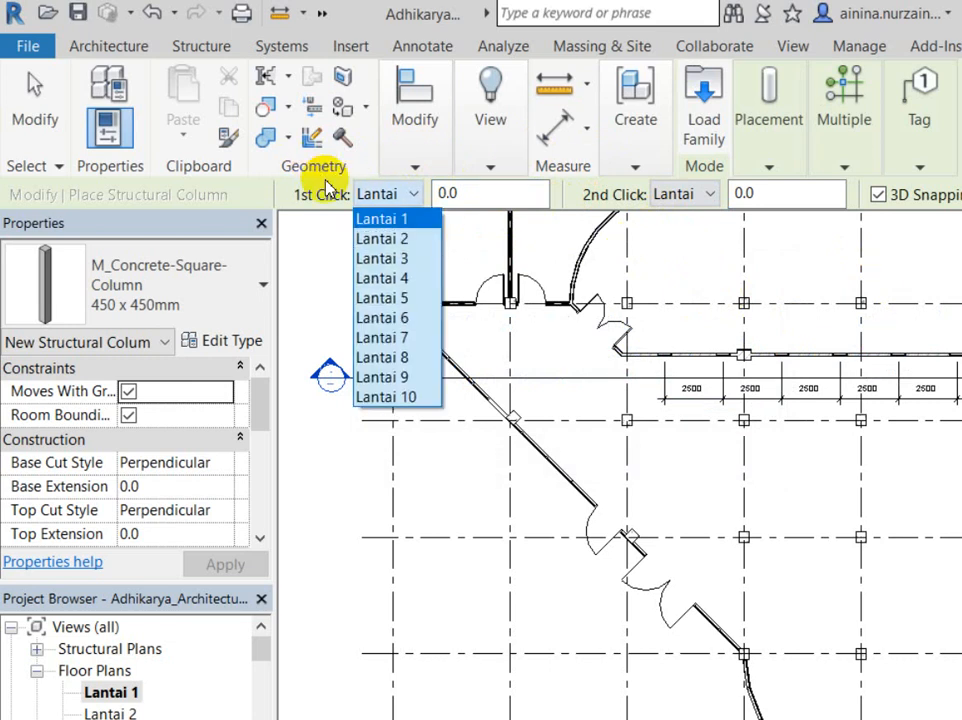
# Place a slanted 450 x 450mm concrete column about 4200 mm long at 135° from Lantai 1 to Lantai 2, outside the diagonal curtain wall
pyautogui.click(580, 183)
pyautogui.click(600, 200)
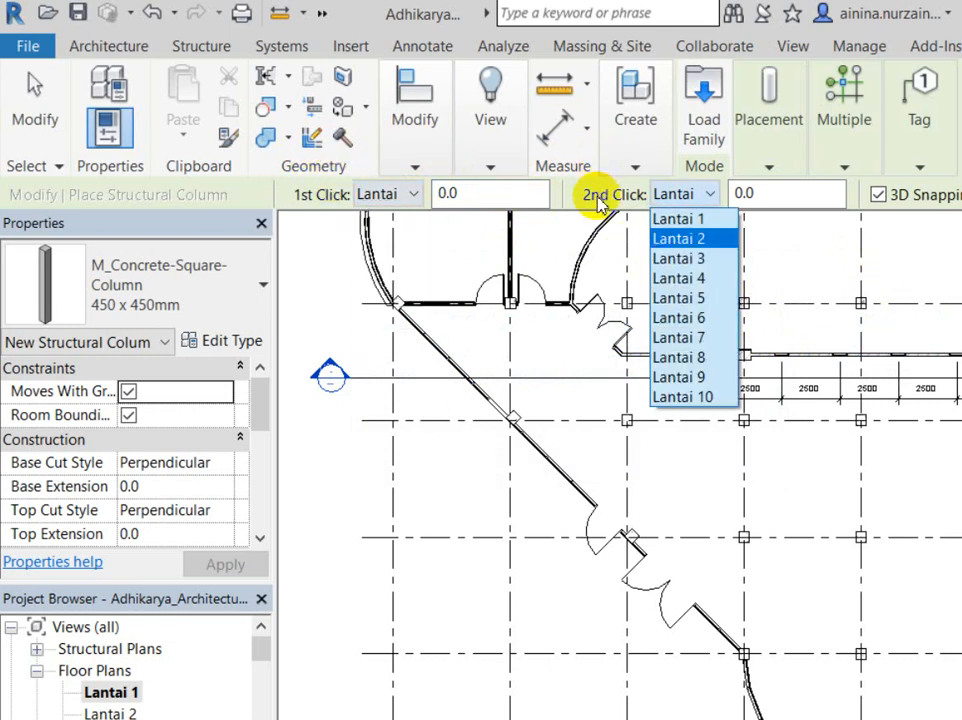
pyautogui.click(600, 200)
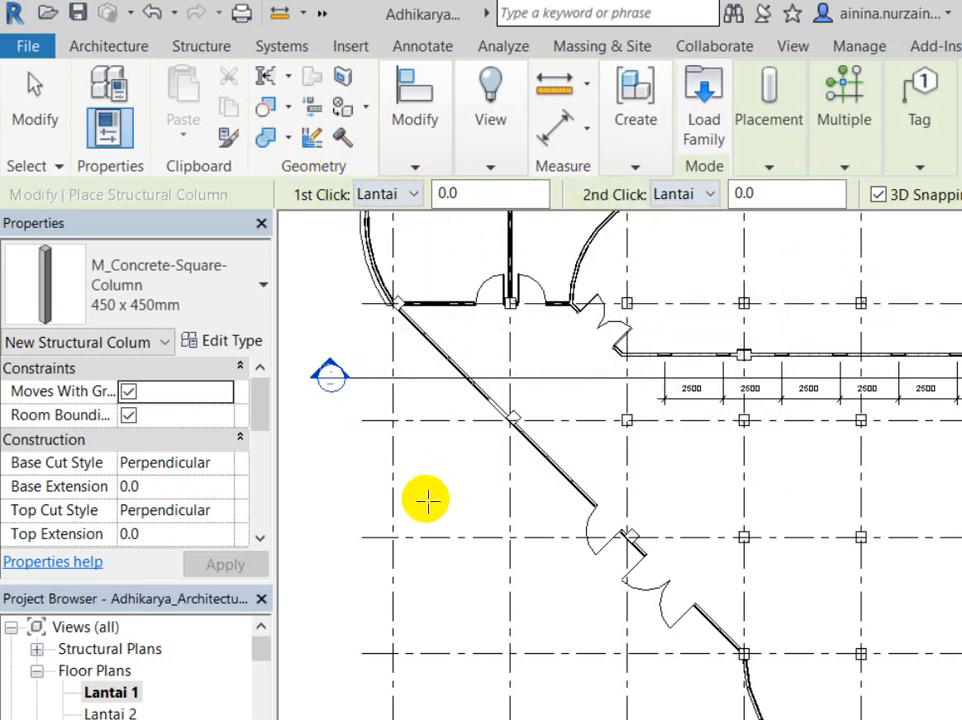
pyautogui.scroll(2, 445, 420)
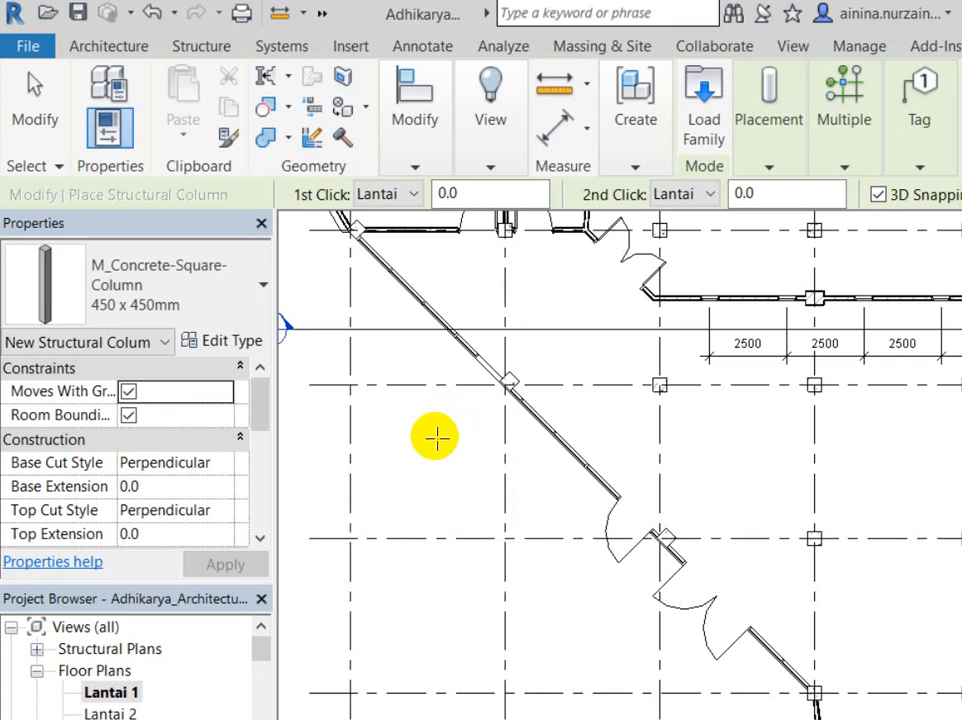
pyautogui.click(437, 437)
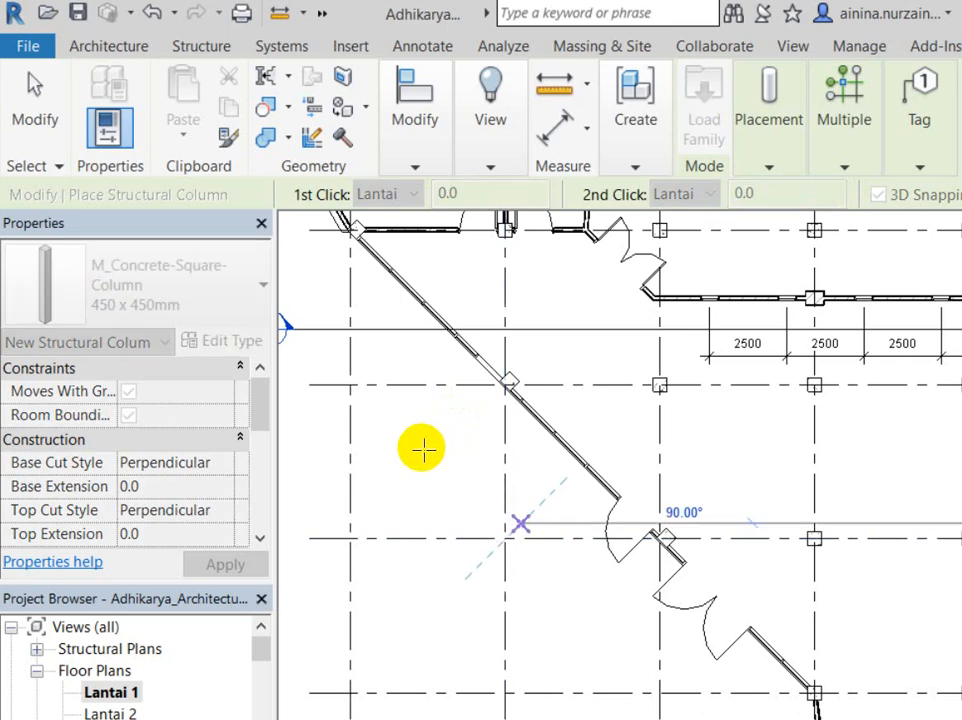
pyautogui.scroll(3, 414, 455)
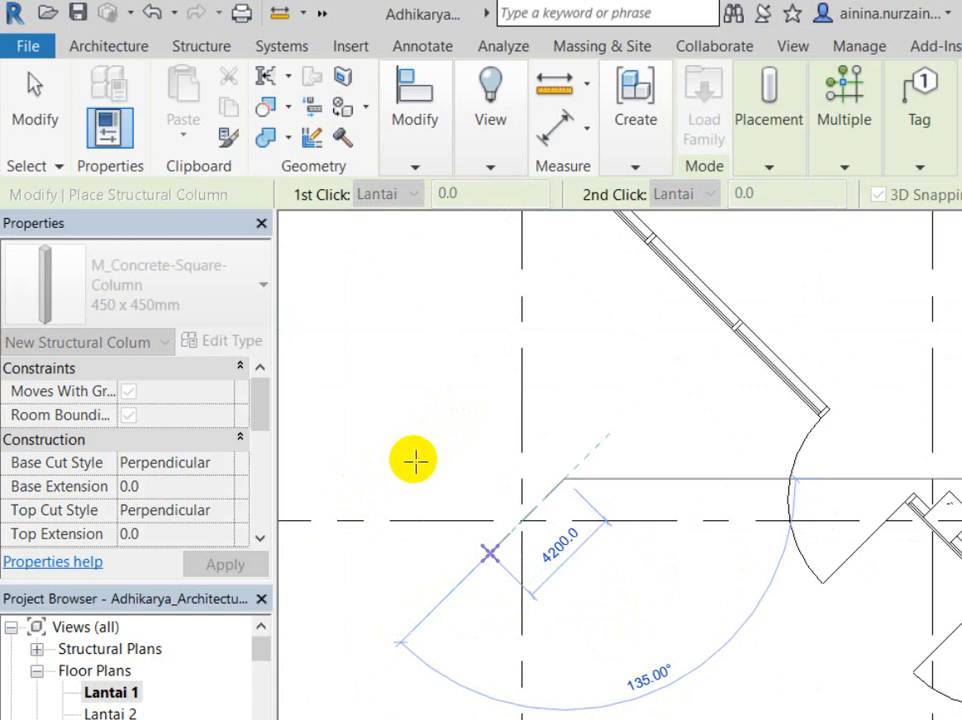
pyautogui.click(414, 460)
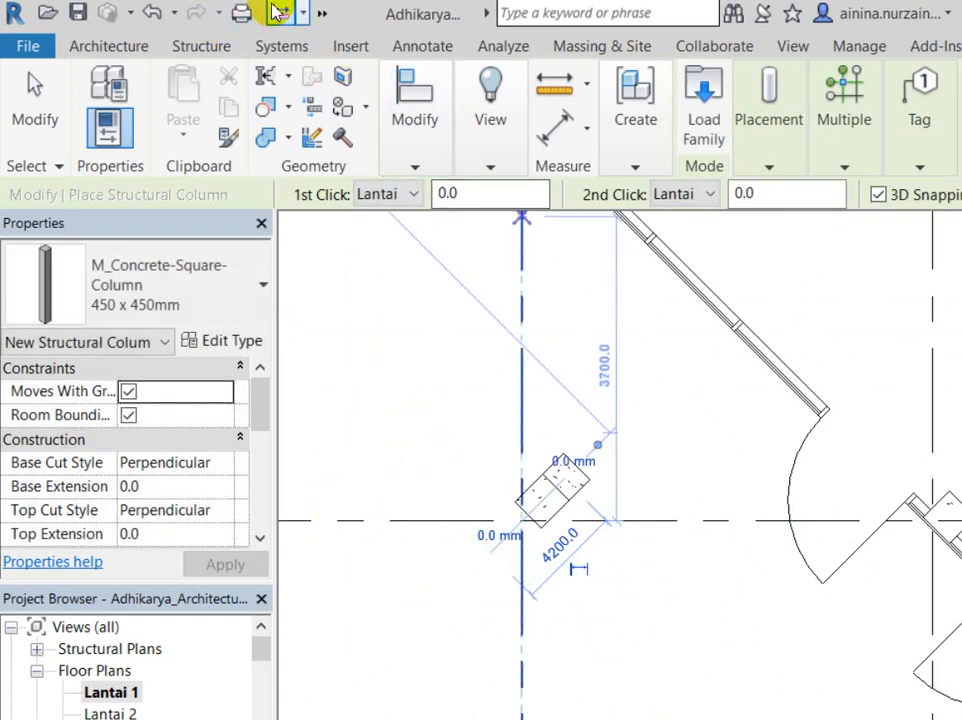
# Open the default 3D view to examine the slanted column
pyautogui.click(322, 13)
pyautogui.click(350, 46)
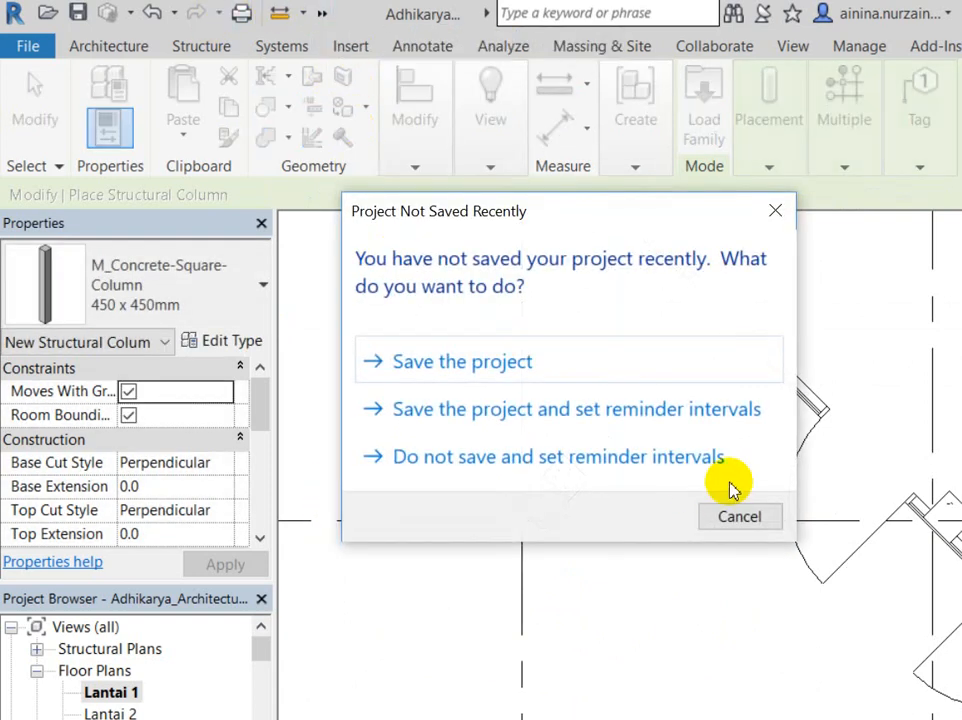
# Dismiss the save reminder and delete the slanted concrete column standing outside the curtain wall in the 3D view
pyautogui.click(633, 425)
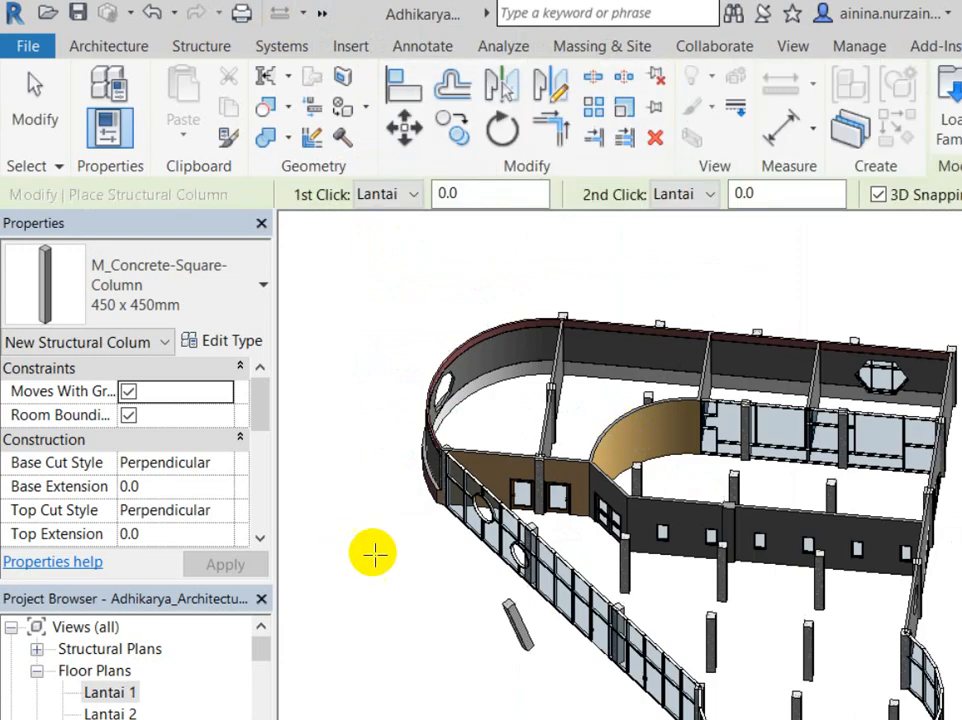
pyautogui.scroll(5, 373, 553)
pyautogui.click(30, 85)
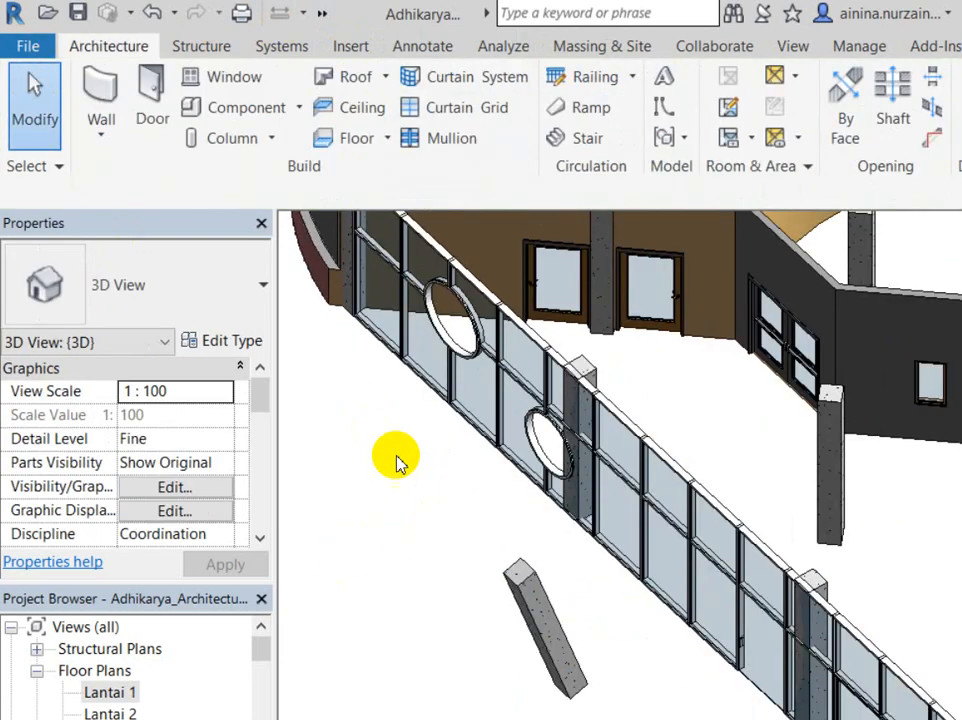
pyautogui.click(442, 506)
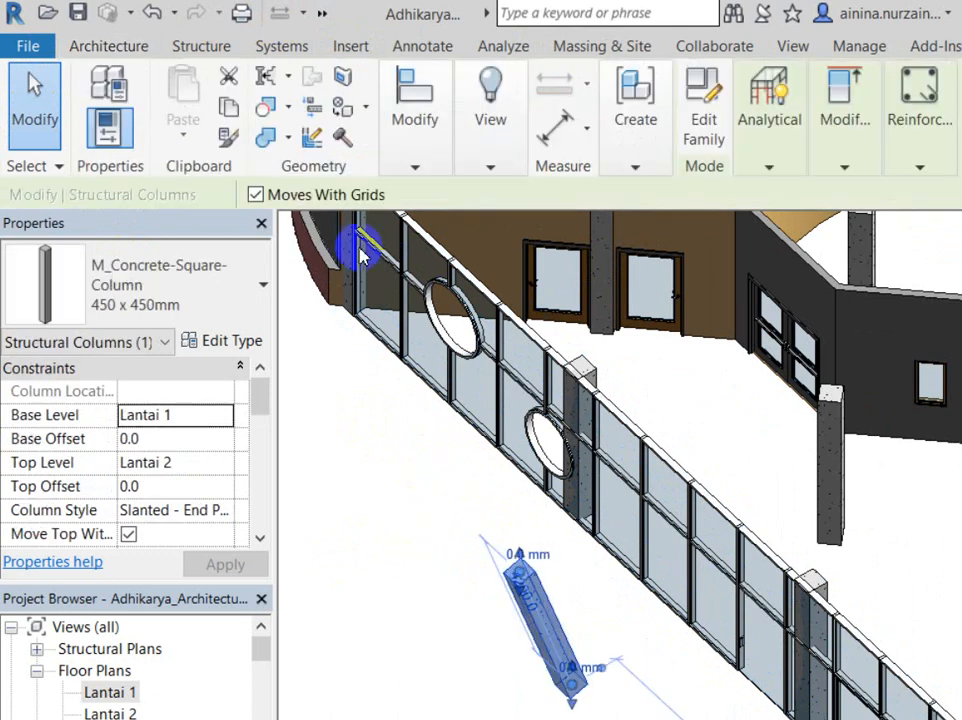
pyautogui.press('Delete')
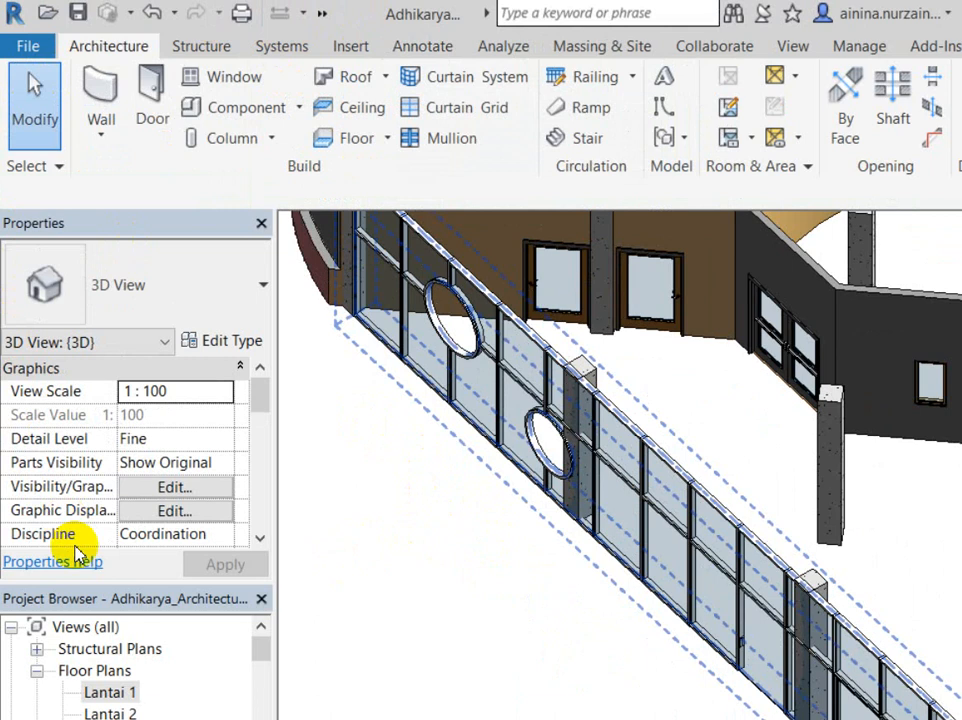
# In the Lantai 1 plan, place a slanted 450 x 450mm concrete column from Lantai 1 to Lantai 2, about 4300 mm diagonally from the grid intersection
pyautogui.doubleClick(110, 692)
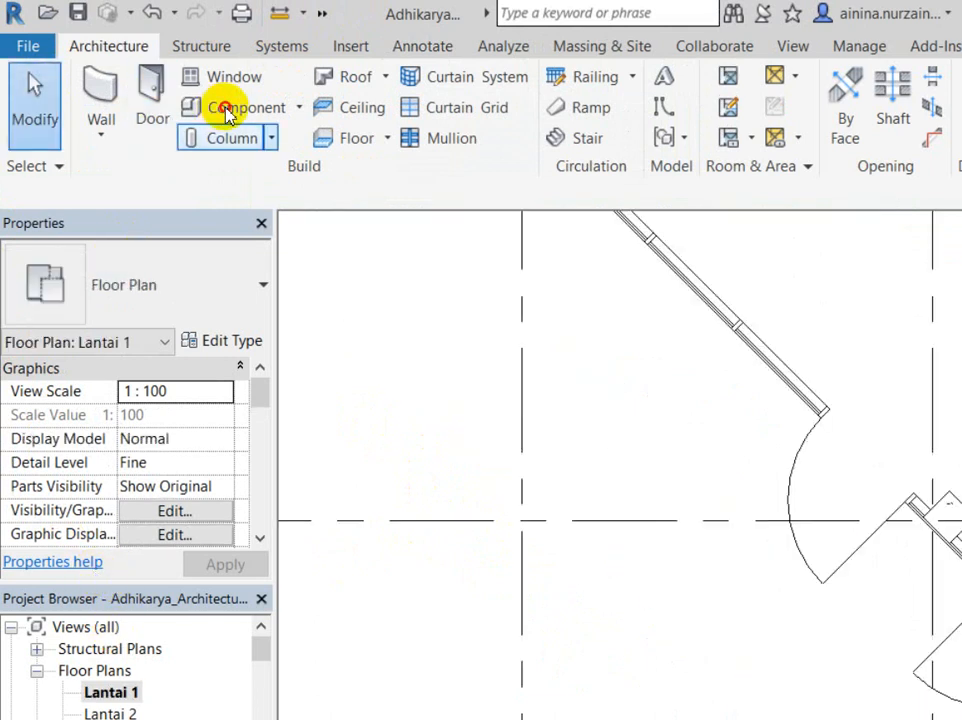
pyautogui.click(226, 139)
pyautogui.click(215, 142)
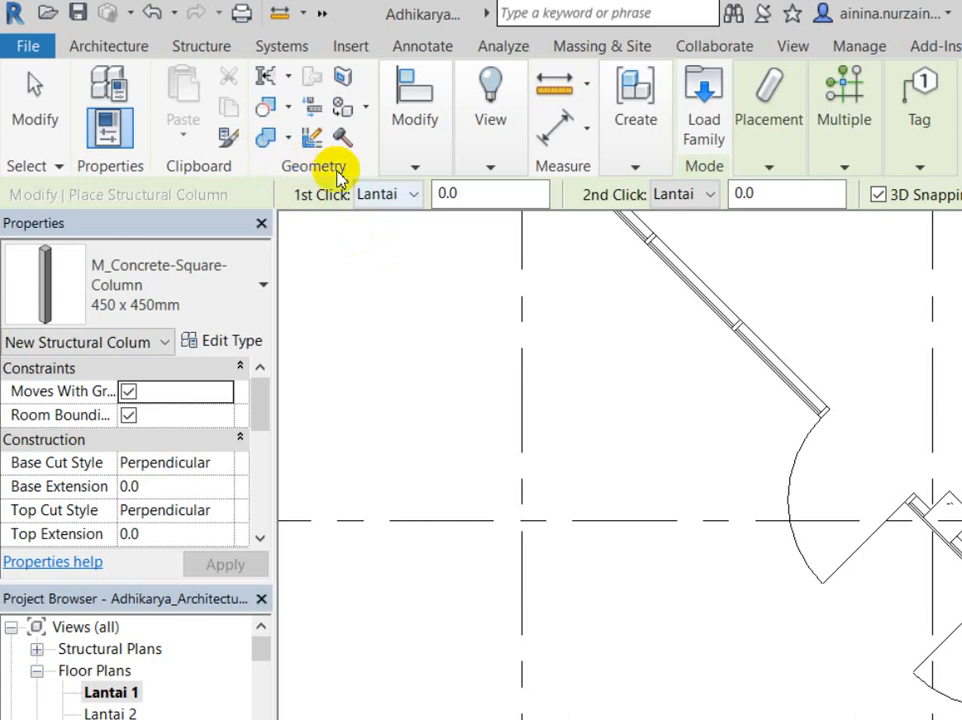
pyautogui.click(385, 194)
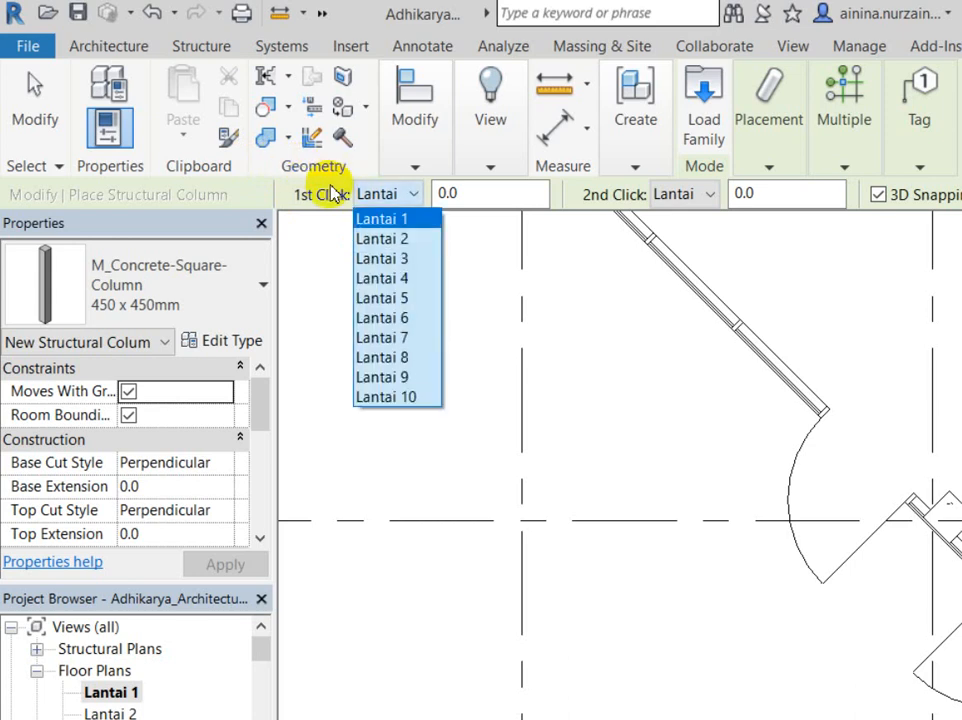
pyautogui.click(337, 193)
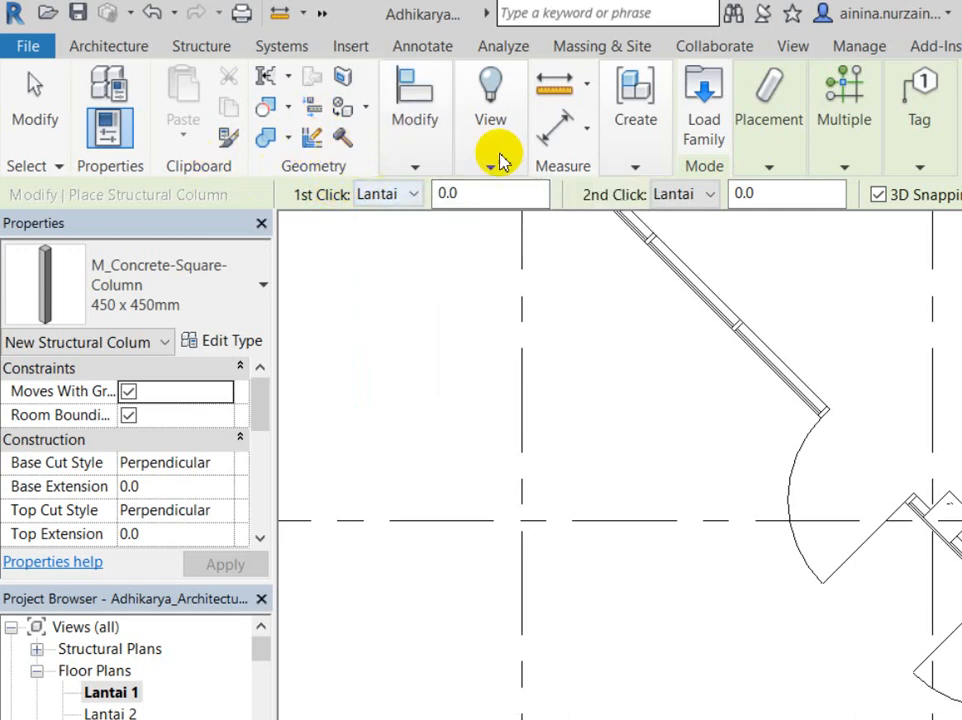
pyautogui.click(684, 194)
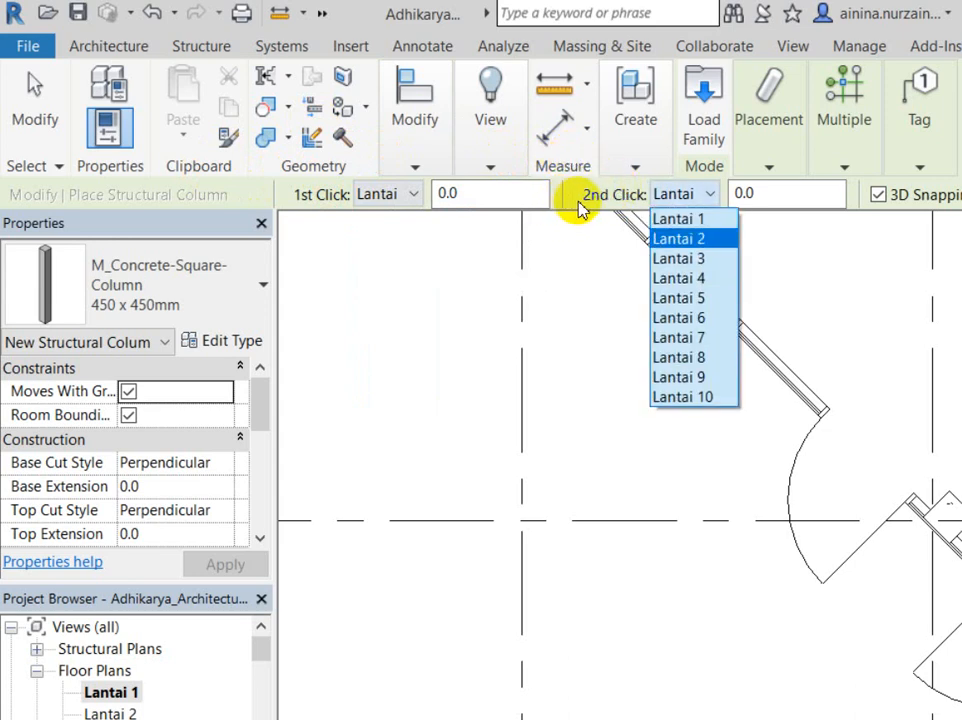
pyautogui.click(679, 238)
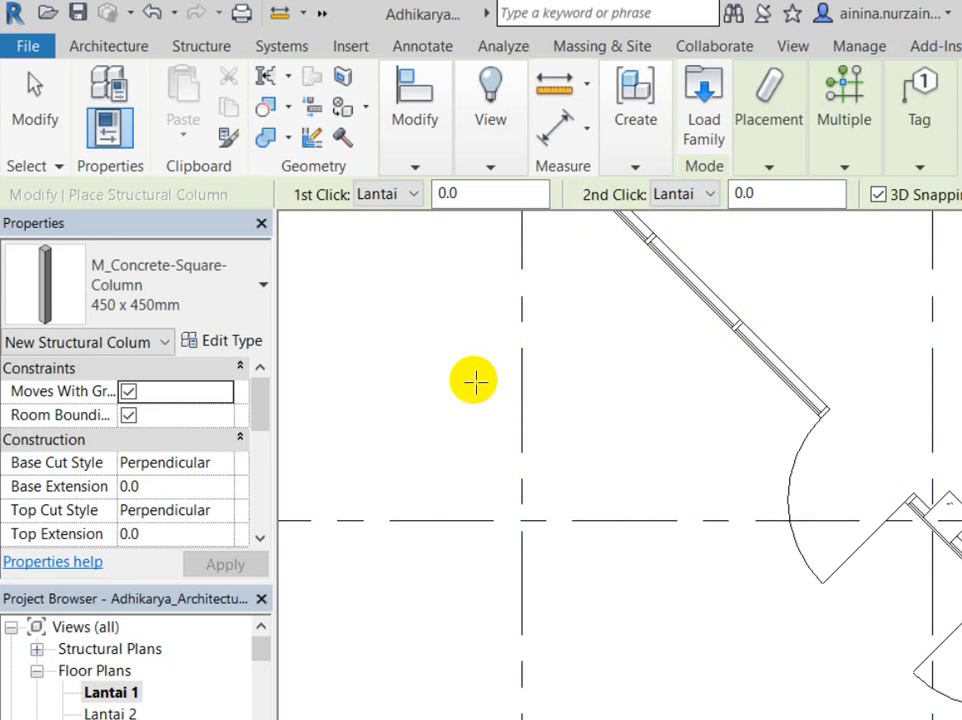
pyautogui.click(436, 433)
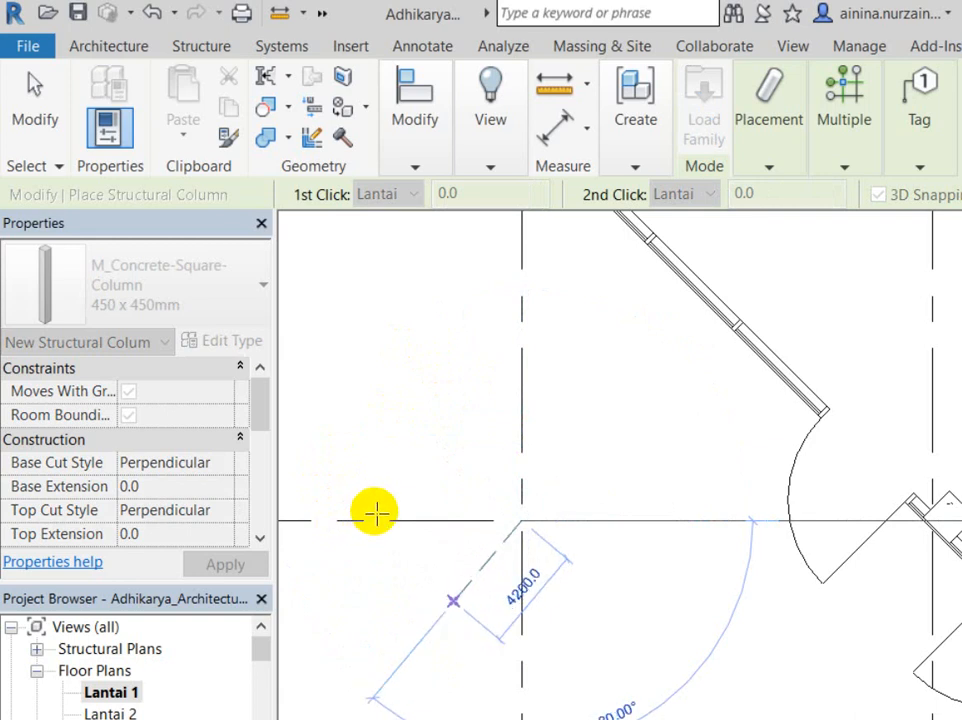
pyautogui.click(367, 510)
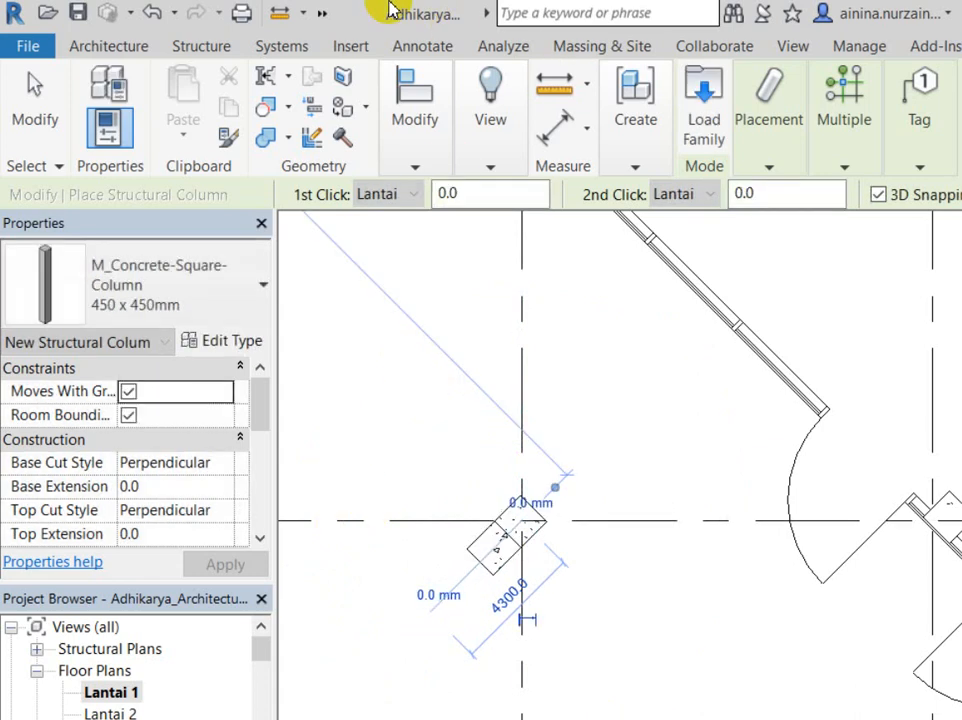
# Open the 3D view, end column placement, and examine the slanted column's end cuts up close
pyautogui.click(322, 13)
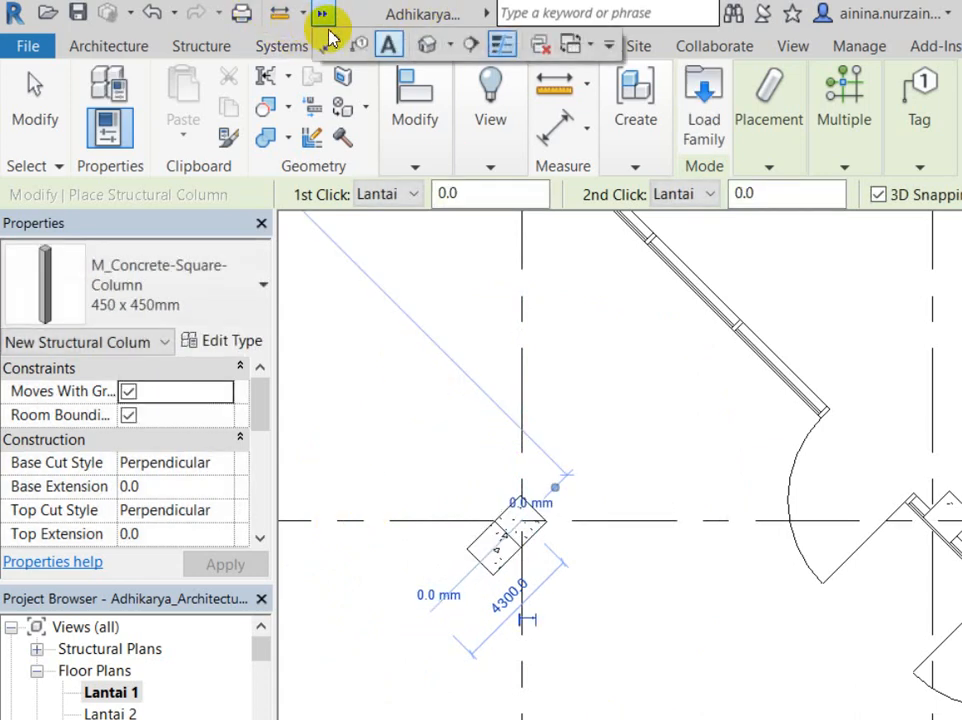
pyautogui.click(428, 40)
pyautogui.scroll(3, 405, 450)
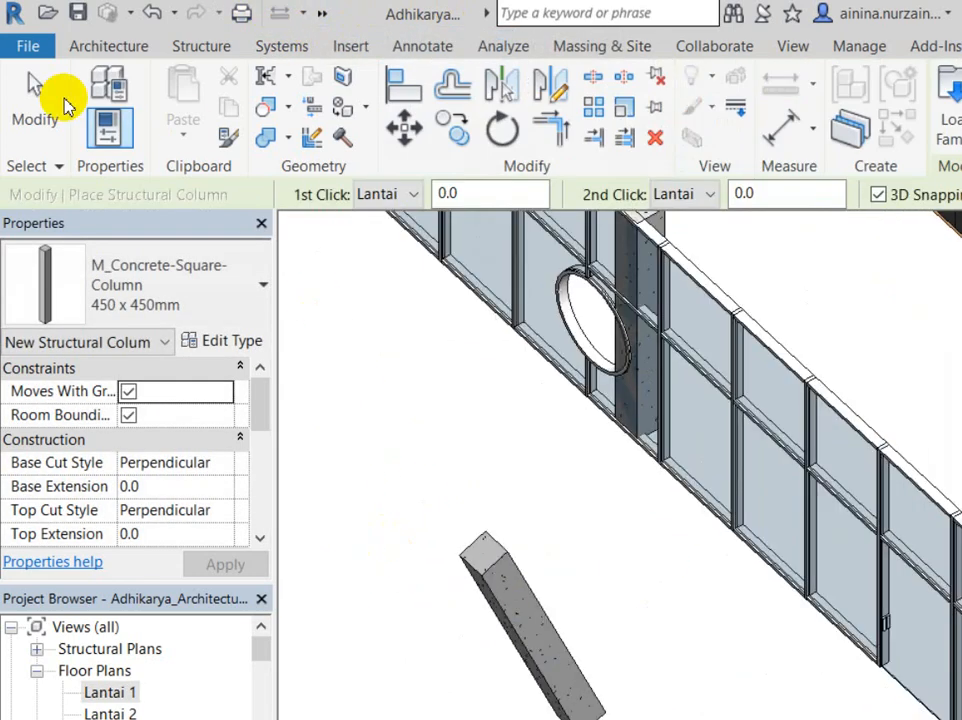
pyautogui.click(18, 80)
pyautogui.scroll(-4, 492, 370)
pyautogui.scroll(2, 648, 558)
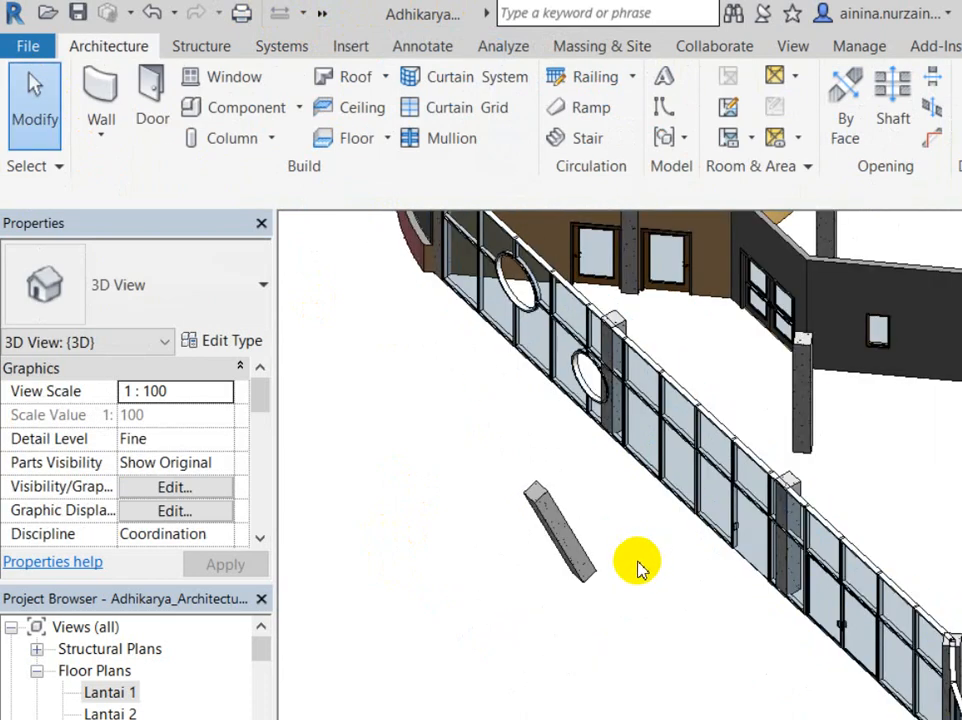
pyautogui.click(527, 500)
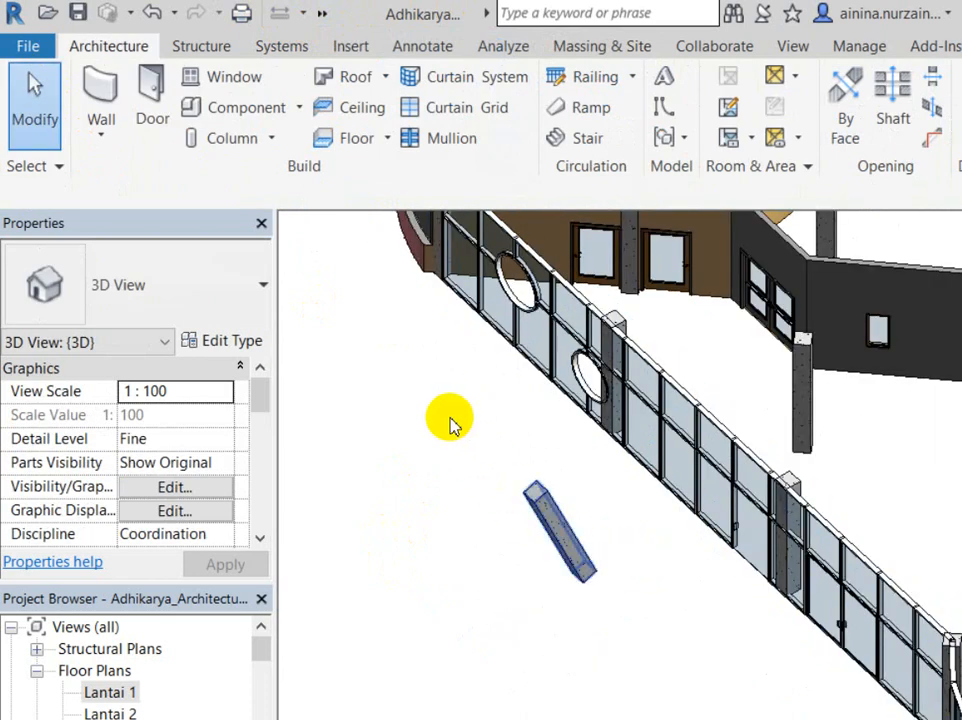
pyautogui.scroll(3, 474, 393)
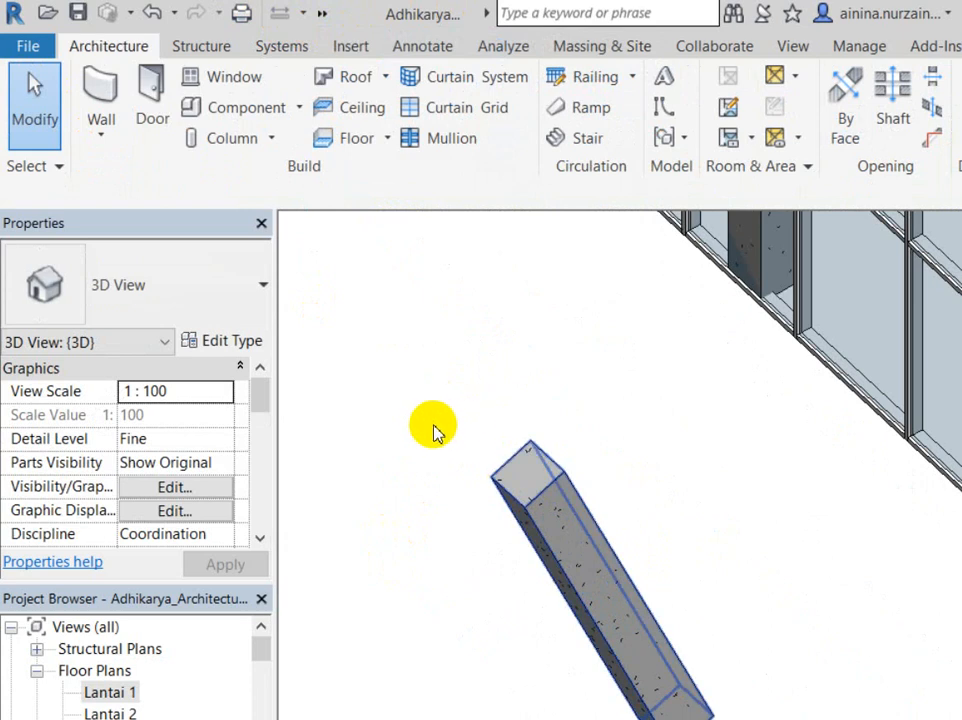
pyautogui.keyDown('shift'); pyautogui.moveTo(434, 429); pyautogui.dragTo(511, 447, button='middle'); pyautogui.keyUp('shift')
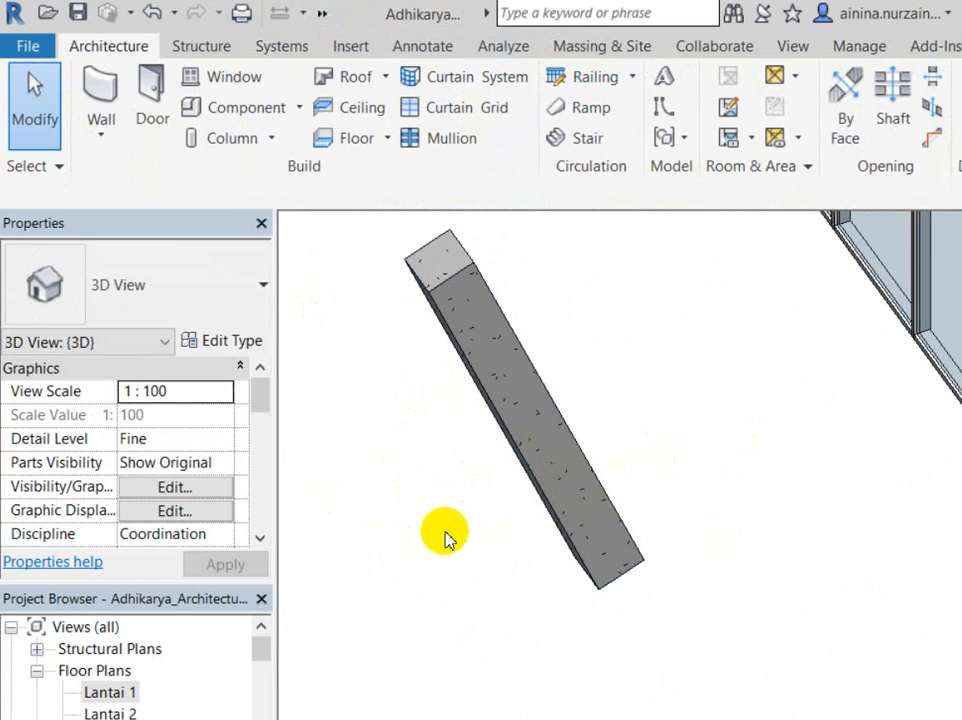
pyautogui.keyDown('shift'); pyautogui.moveTo(584, 447); pyautogui.dragTo(572, 483, button='middle'); pyautogui.keyUp('shift')
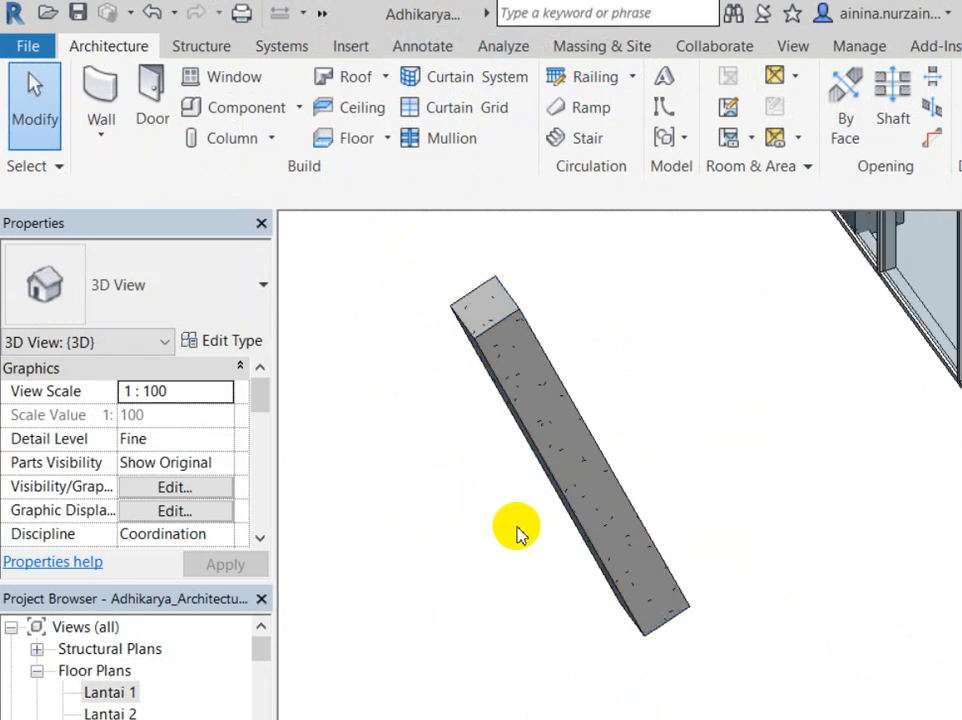
# Set both the base cut style and the top cut style of the slanted column to Horizontal
pyautogui.click(497, 398)
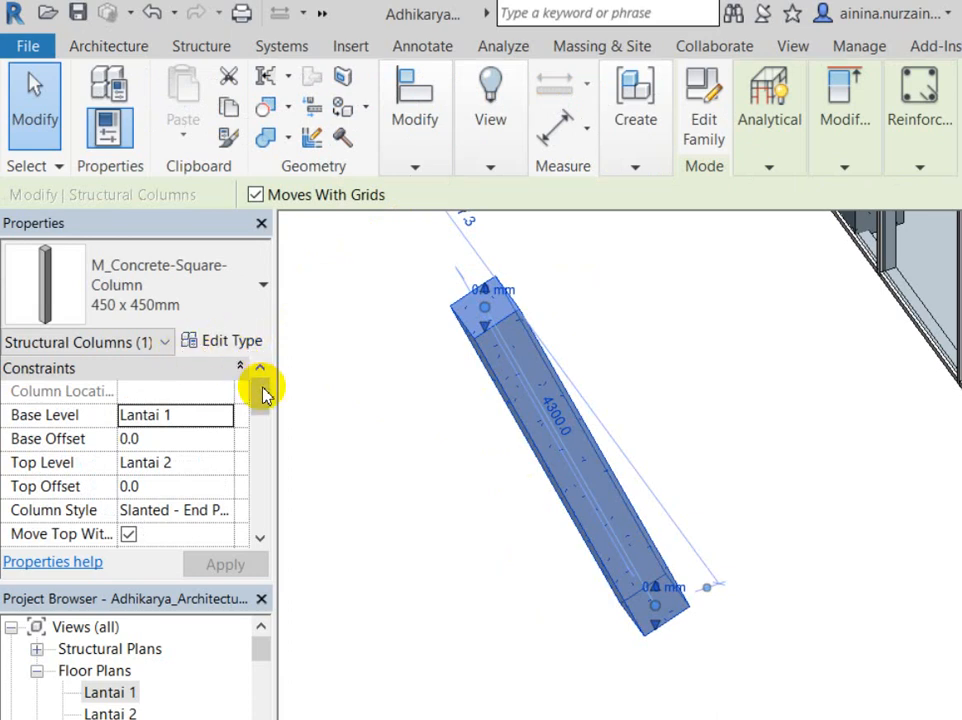
pyautogui.scroll(-3, 193, 406)
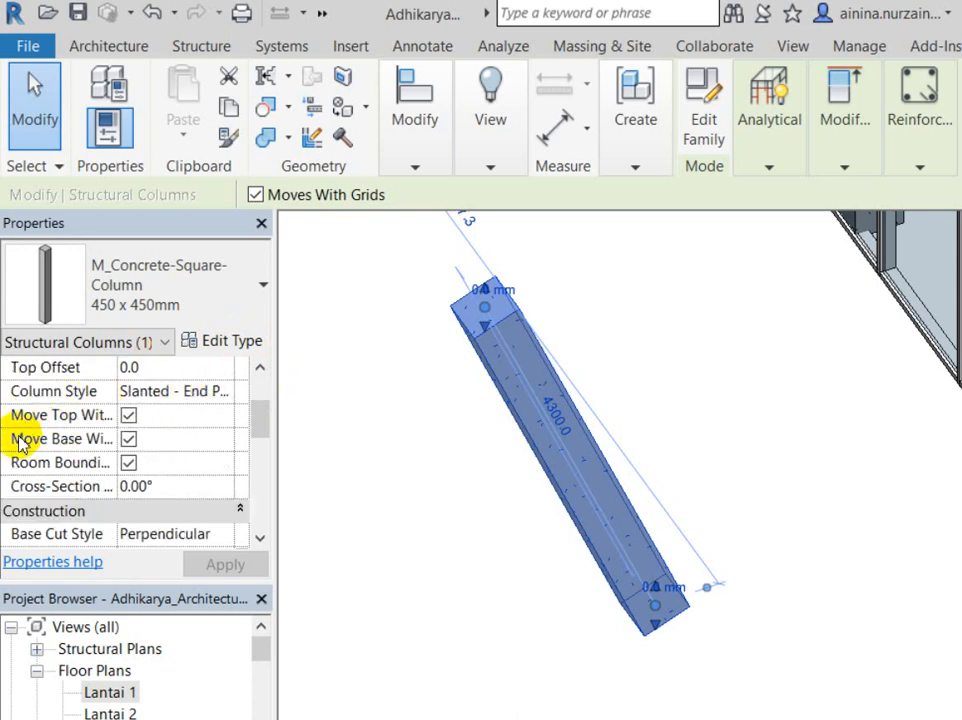
pyautogui.scroll(-3, 48, 428)
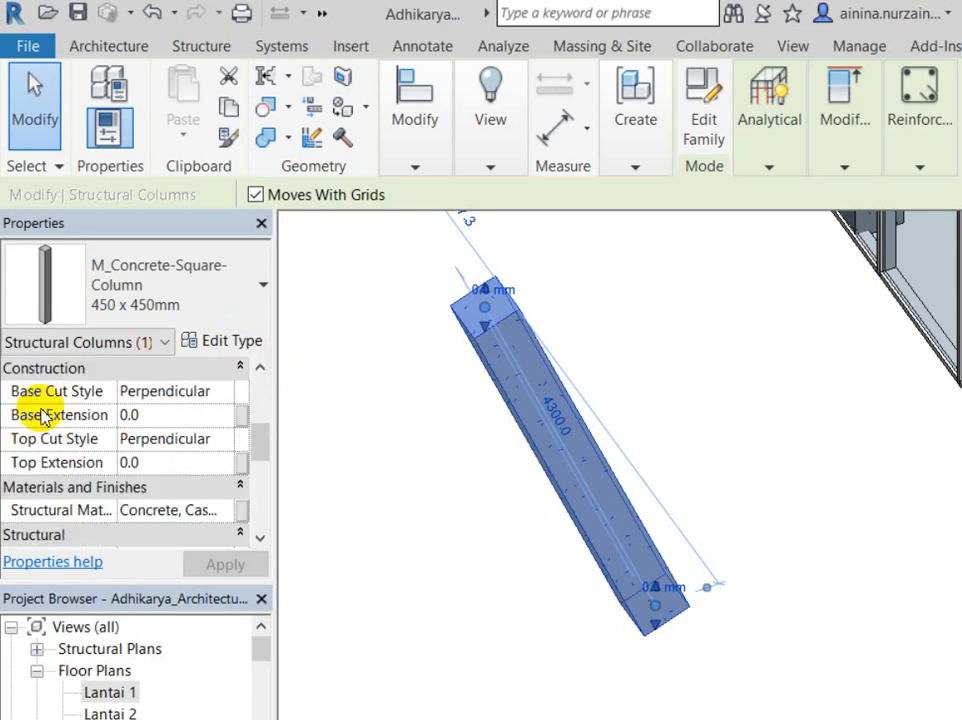
pyautogui.scroll(2, 50, 400)
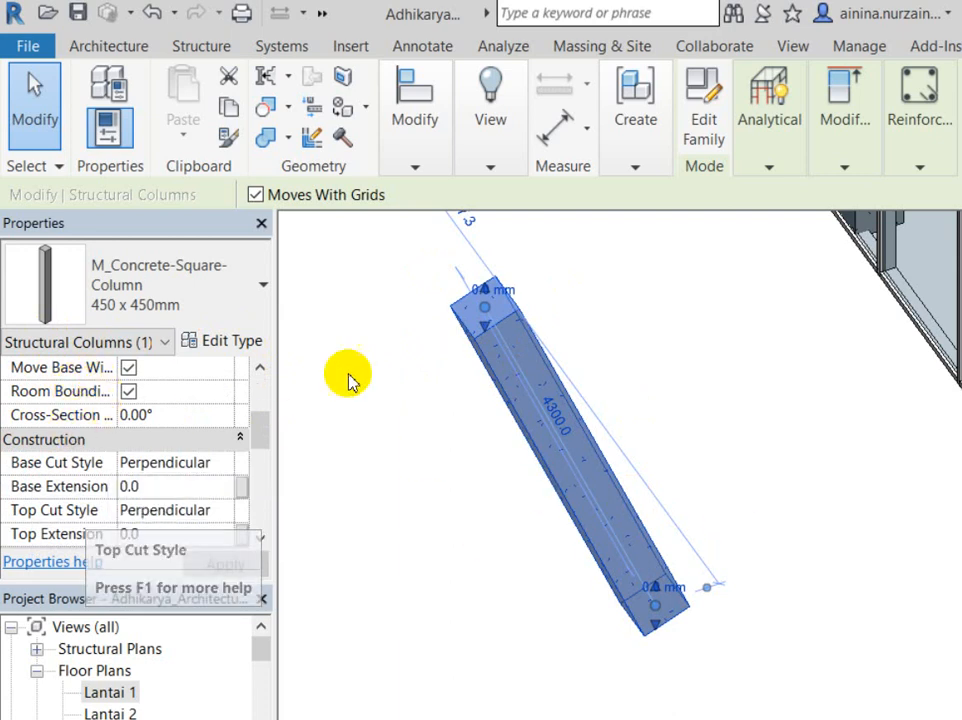
pyautogui.click(128, 391)
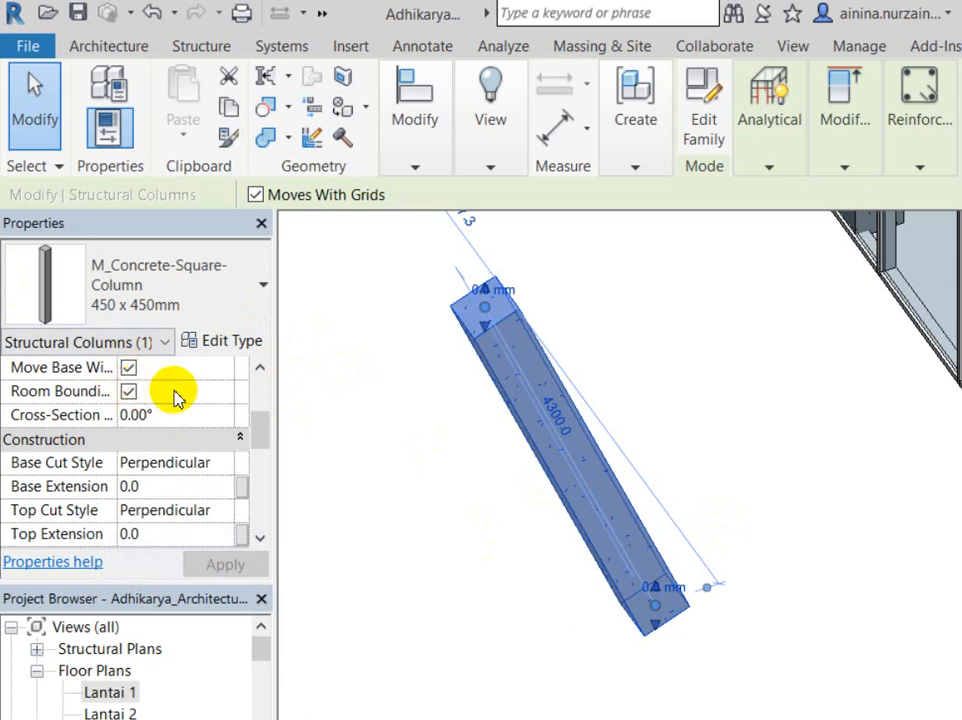
pyautogui.click(222, 462)
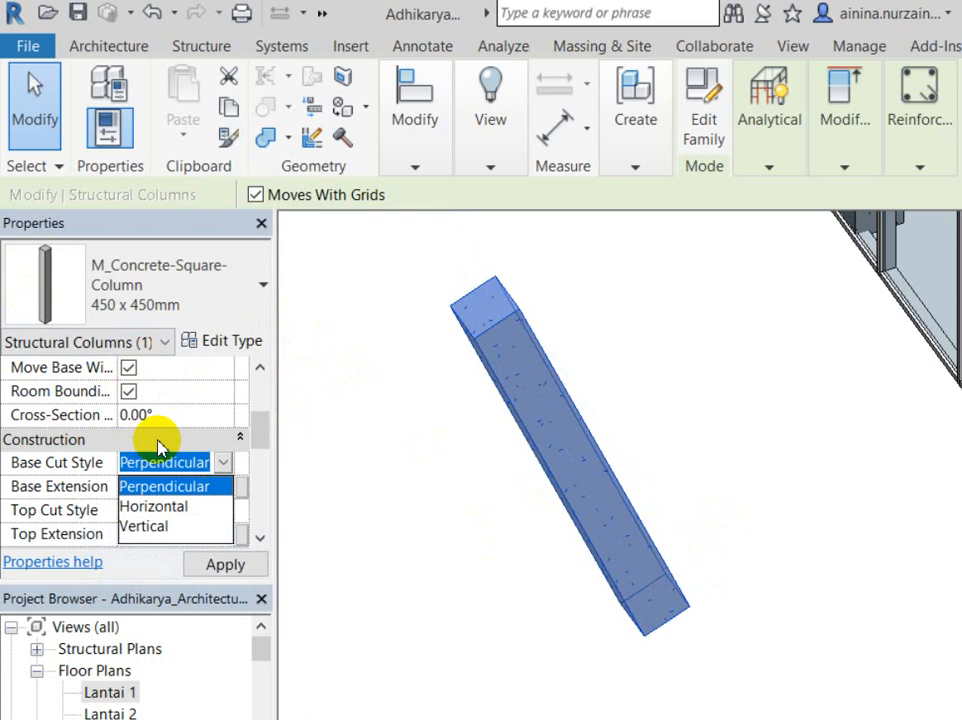
pyautogui.click(160, 506)
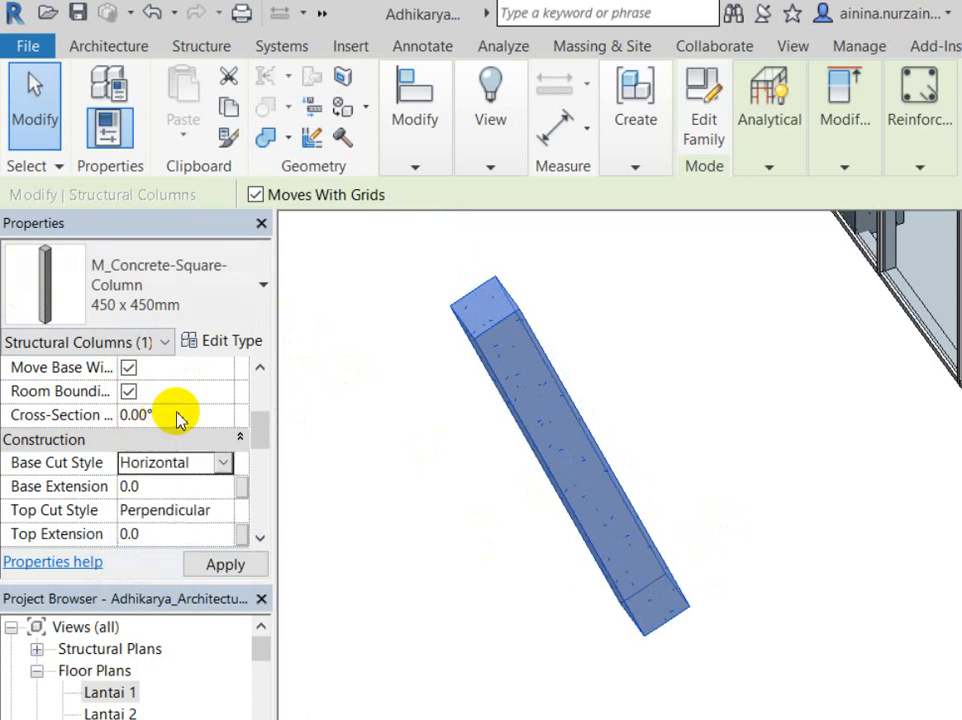
pyautogui.click(187, 510)
pyautogui.click(153, 553)
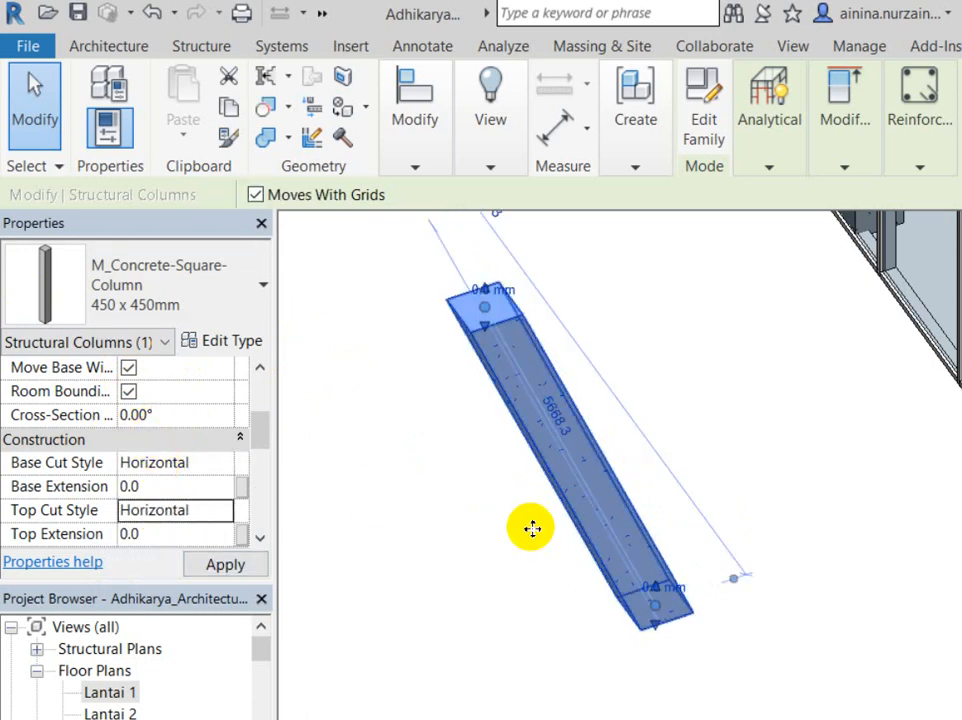
pyautogui.click(772, 518)
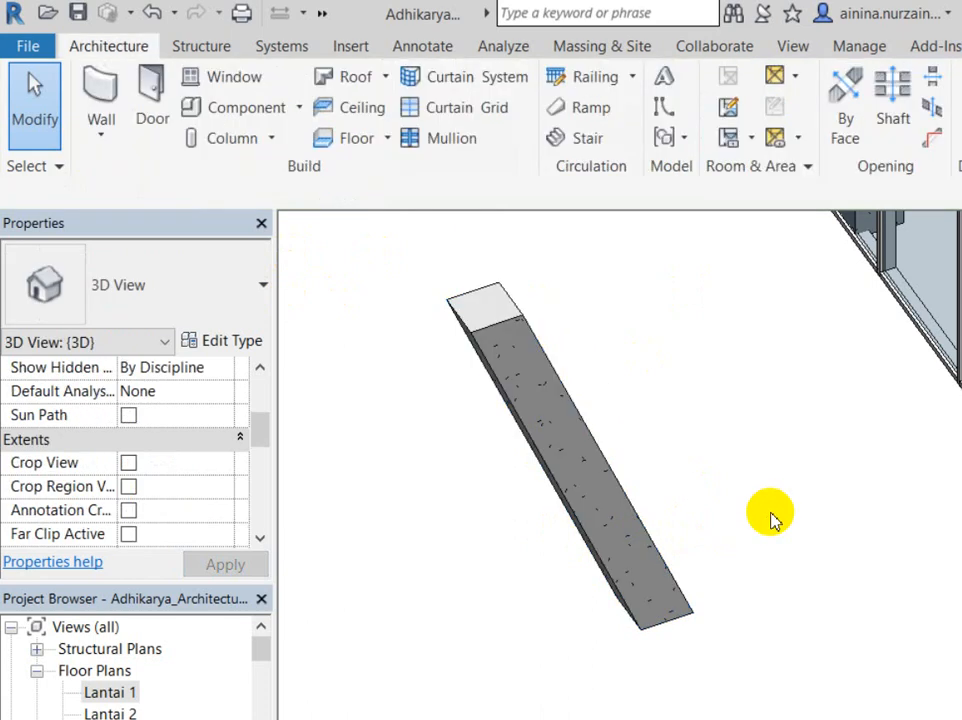
# In the Lantai 1 plan, copy the slanted column 8400 mm diagonally, parallel to the curtain wall
pyautogui.scroll(-5, 718, 516)
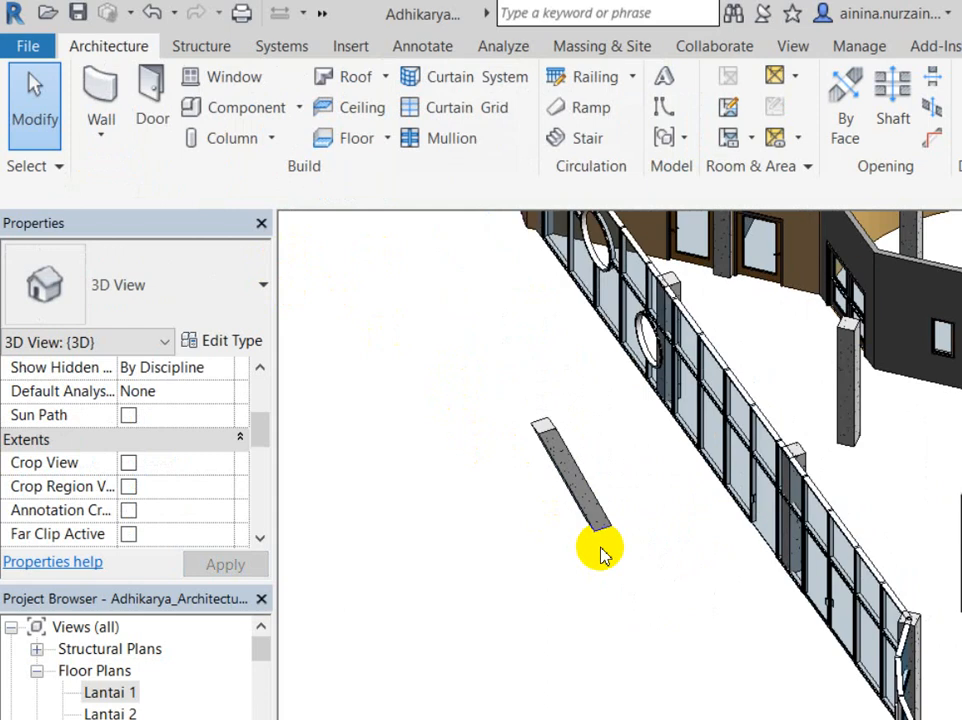
pyautogui.scroll(-2, 603, 556)
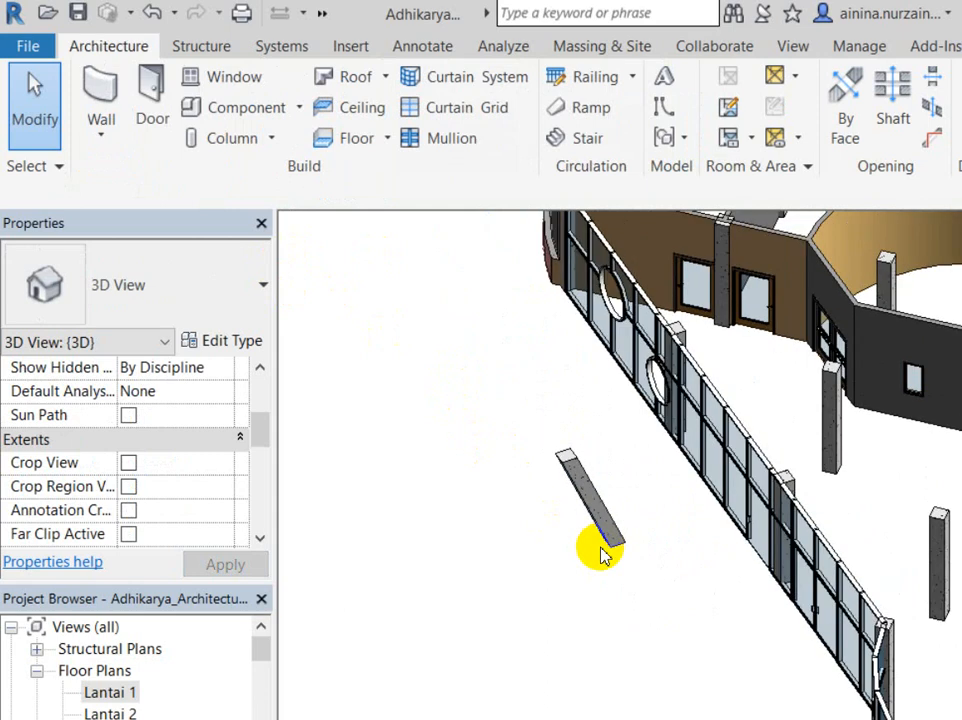
pyautogui.scroll(-2, 575, 554)
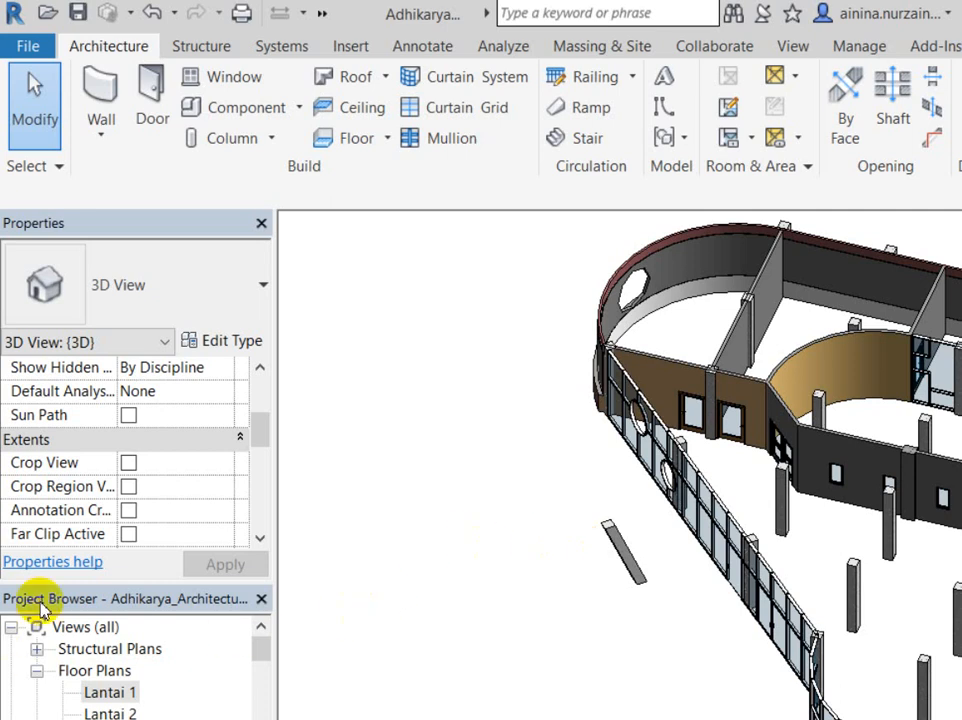
pyautogui.doubleClick(86, 584)
pyautogui.scroll(-3, 440, 280)
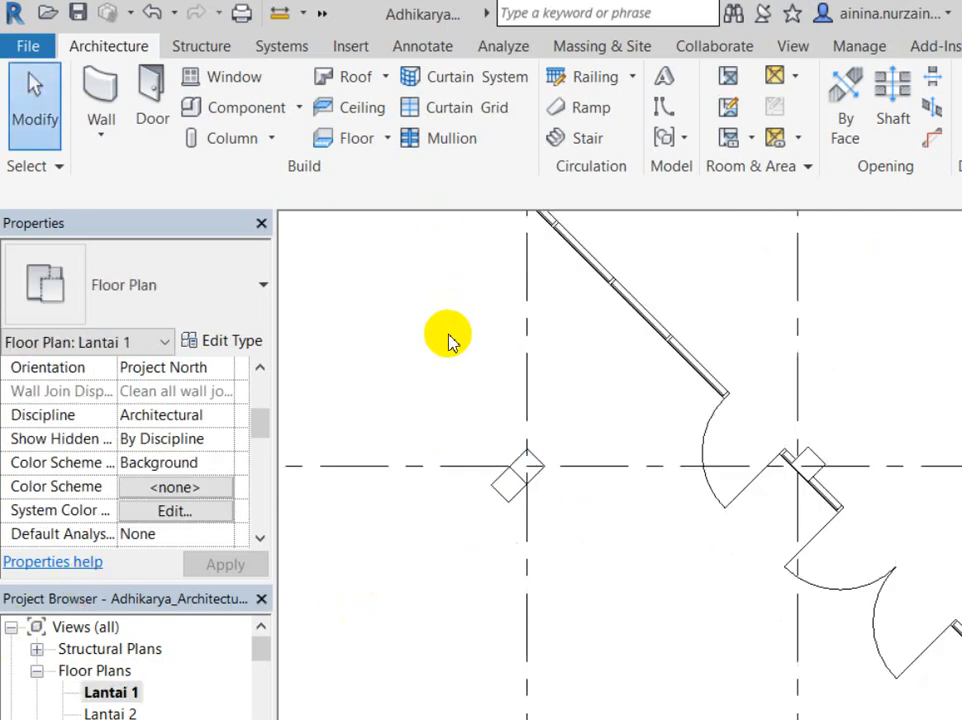
pyautogui.click(408, 80)
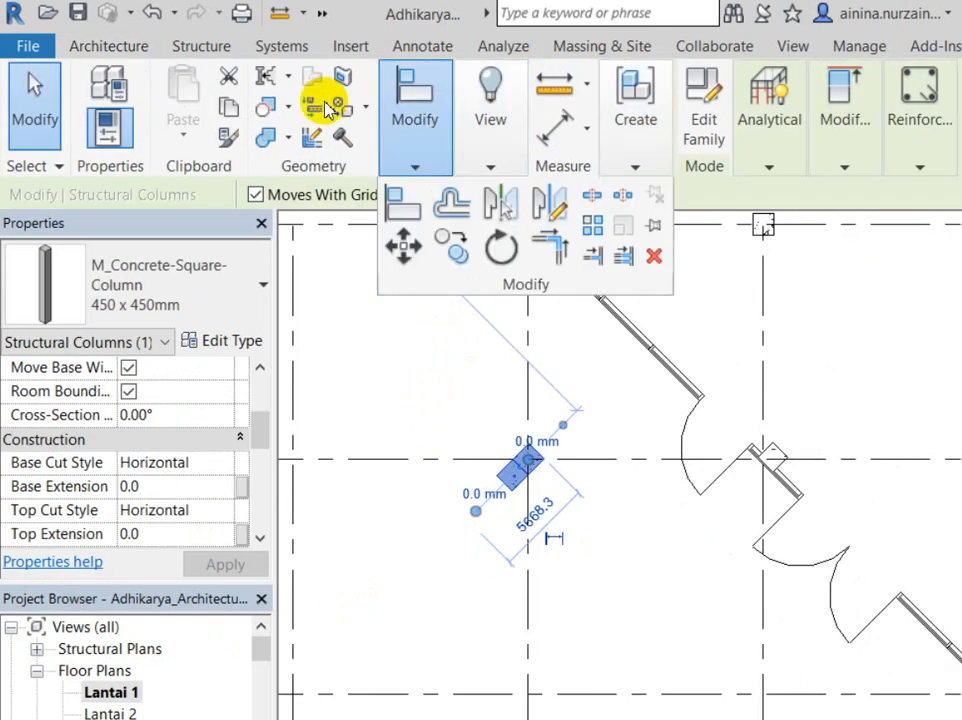
pyautogui.click(449, 244)
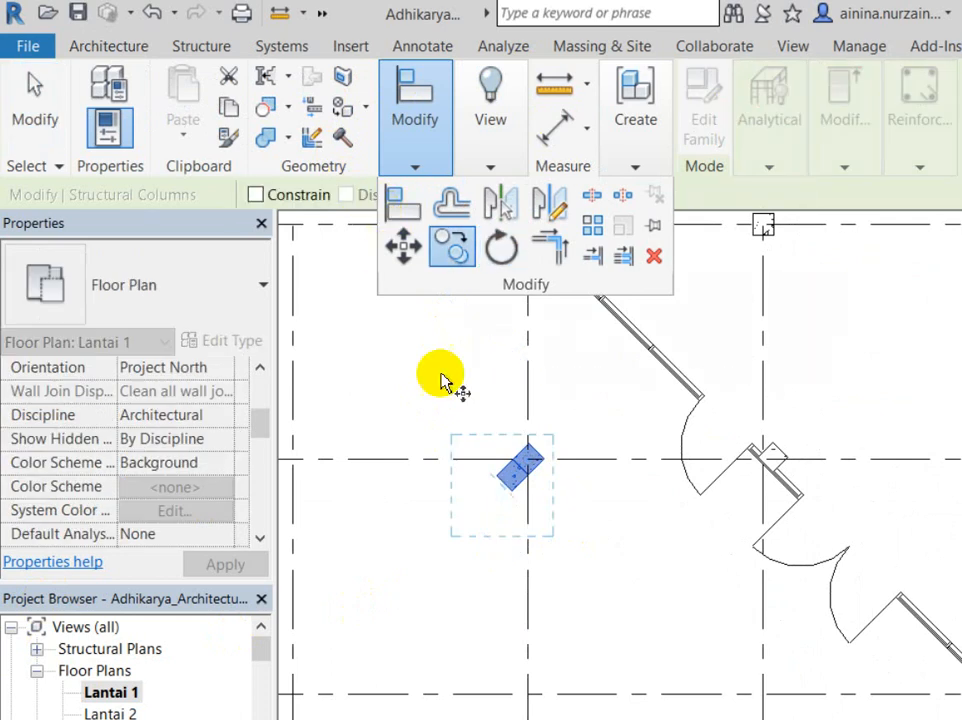
pyautogui.click(488, 440)
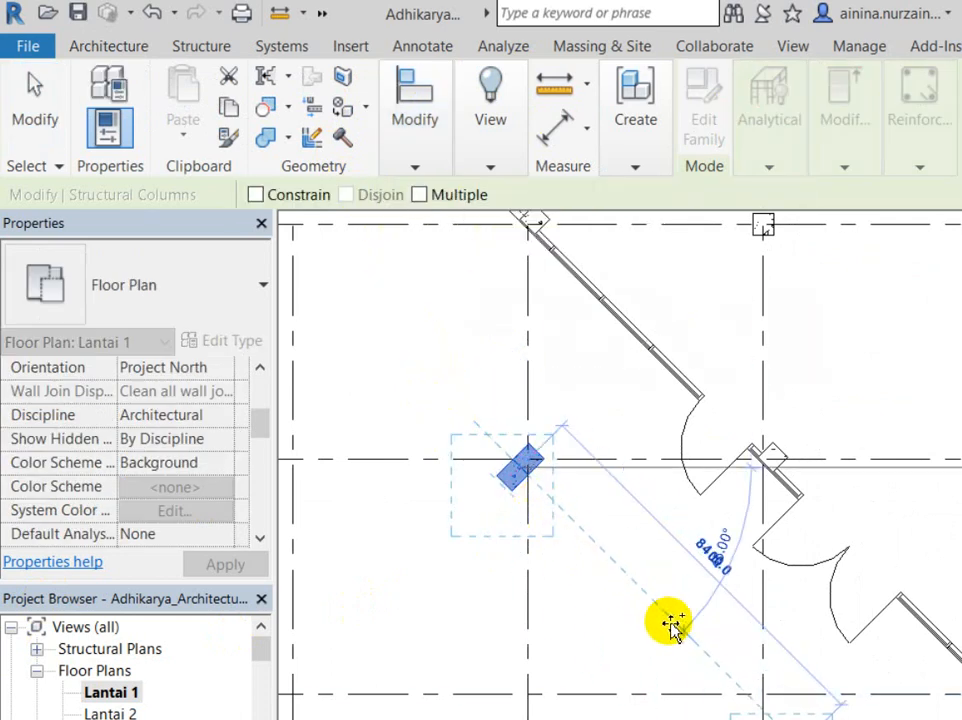
pyautogui.click(663, 619)
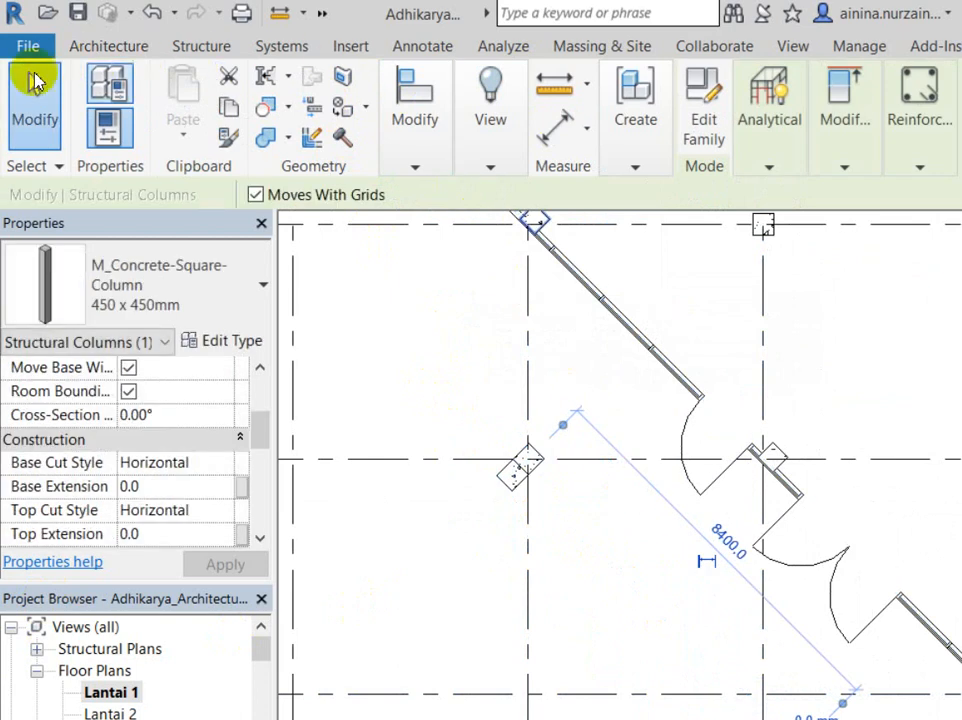
pyautogui.click(30, 92)
# Open the 3D view and compare the original slanted column with its copy outside the curtain wall
pyautogui.scroll(-4, 507, 266)
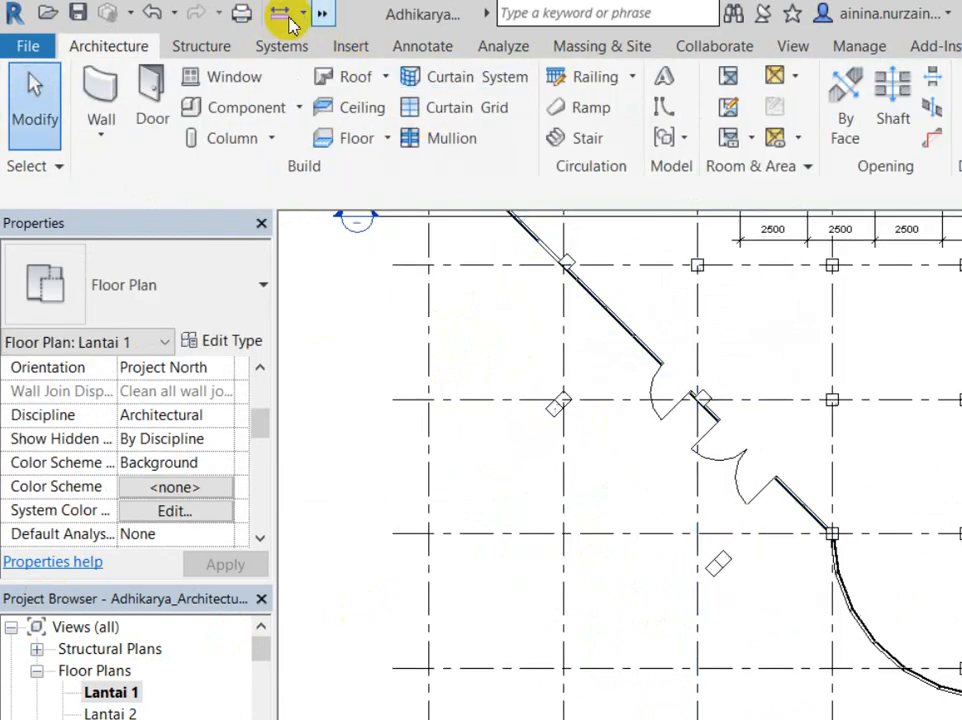
pyautogui.click(320, 13)
pyautogui.click(427, 45)
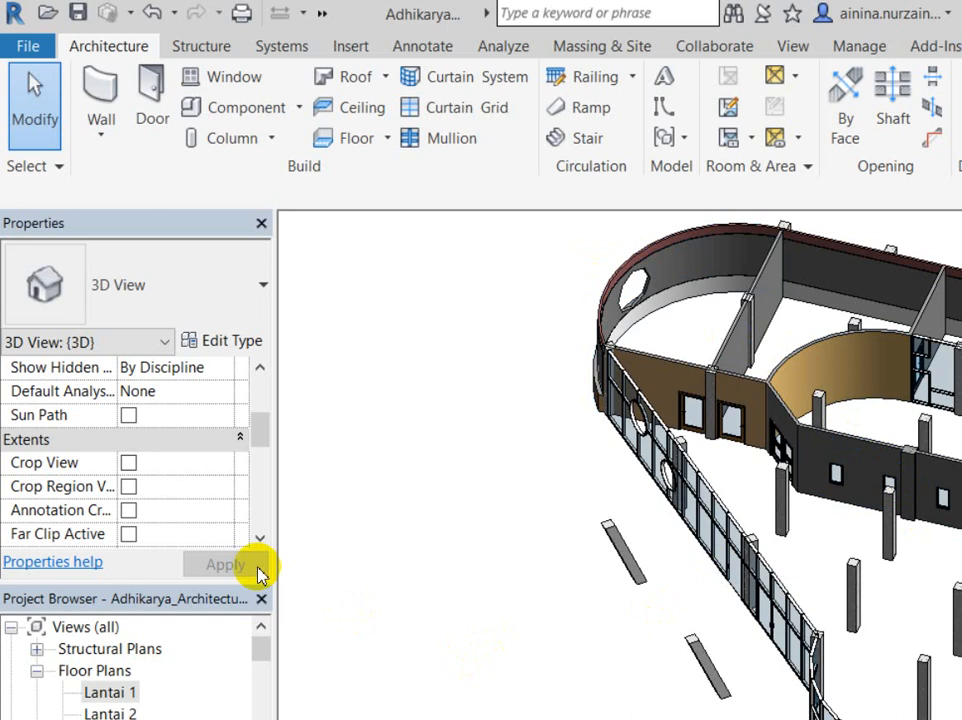
pyautogui.click(520, 465)
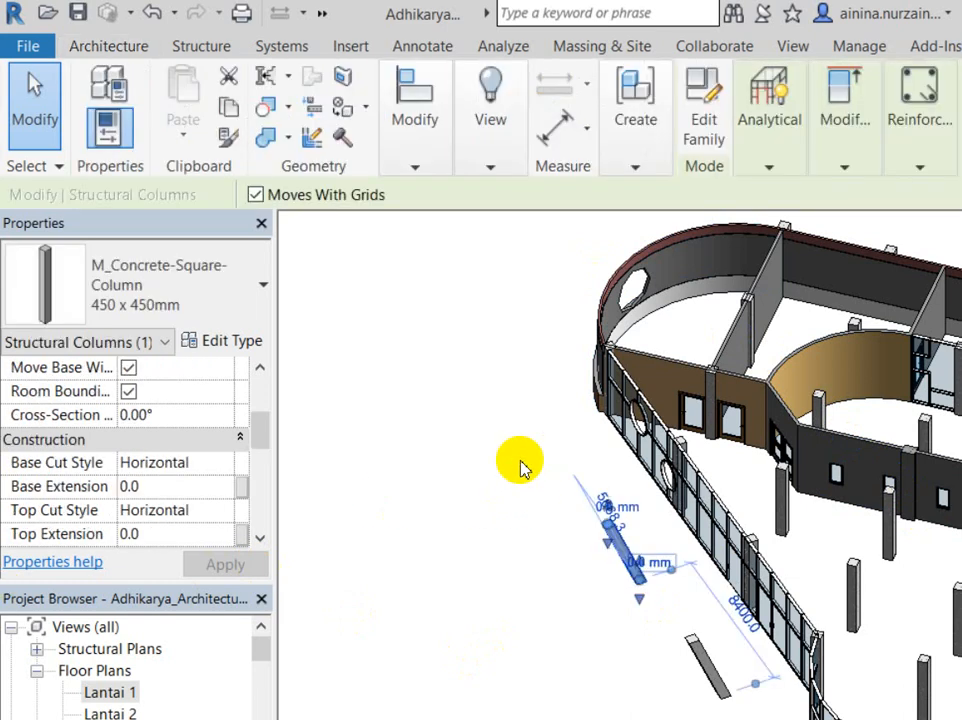
pyautogui.click(410, 290)
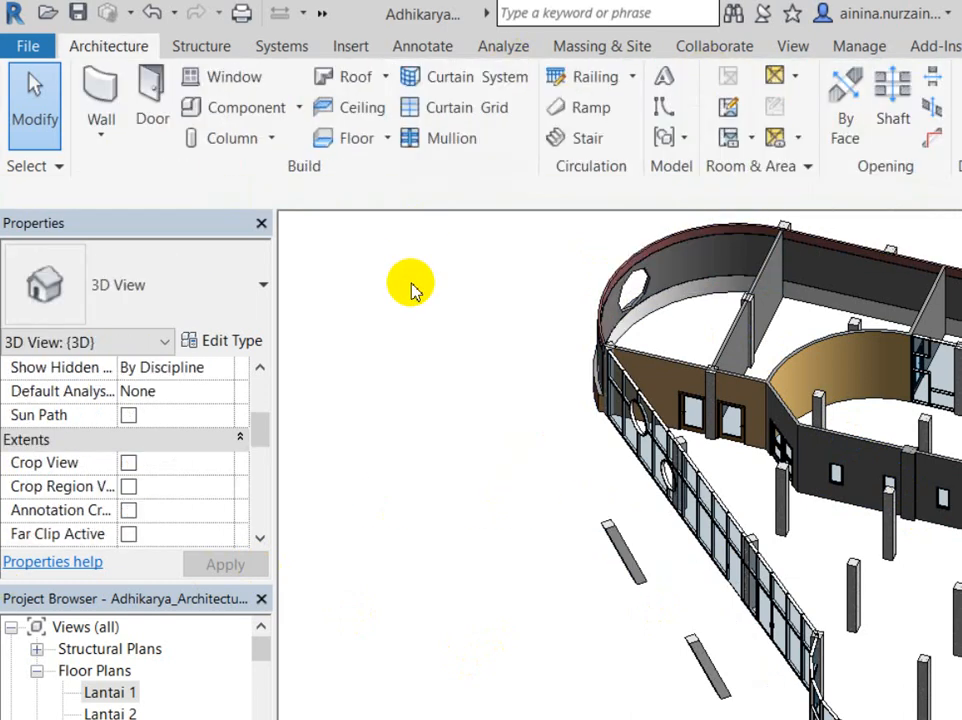
# Return to the Lantai 1 plan and delete the copied slanted column near the entrance doors
pyautogui.doubleClick(110, 692)
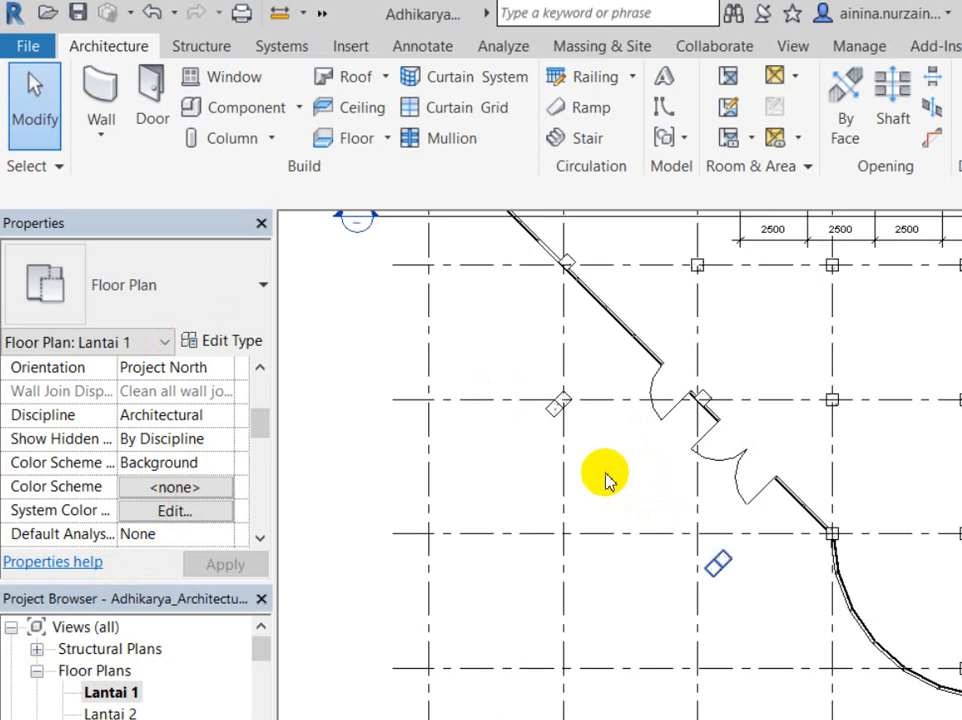
pyautogui.click(718, 563)
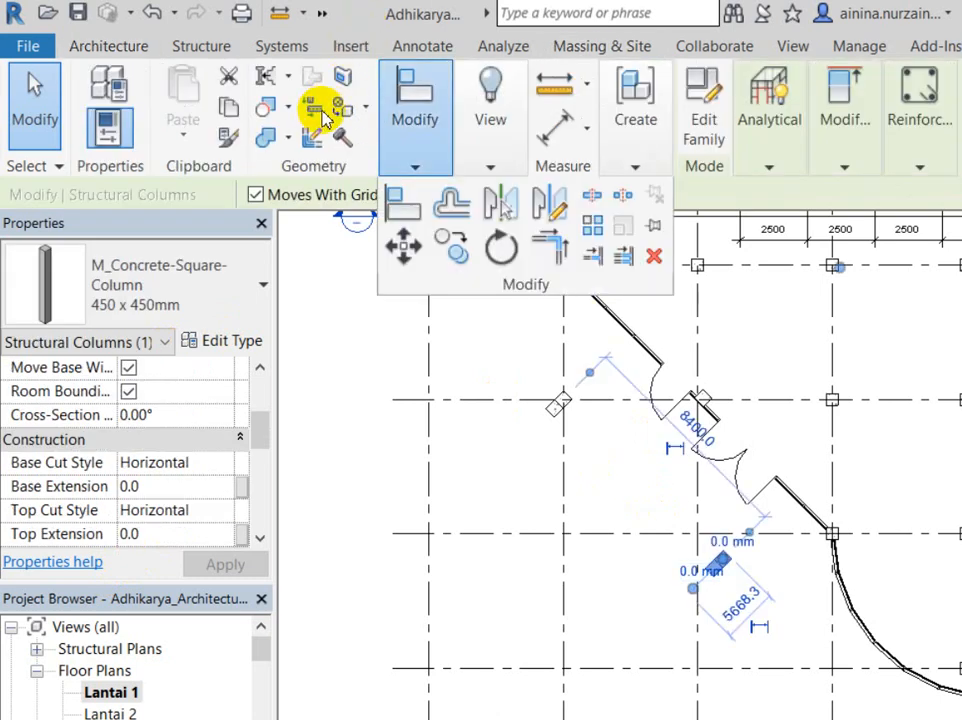
pyautogui.press('Escape')
# Start placing another slanted 450 x 450mm concrete structural column, with the first point at Lantai 1 and the second at Lantai 2
pyautogui.click(229, 140)
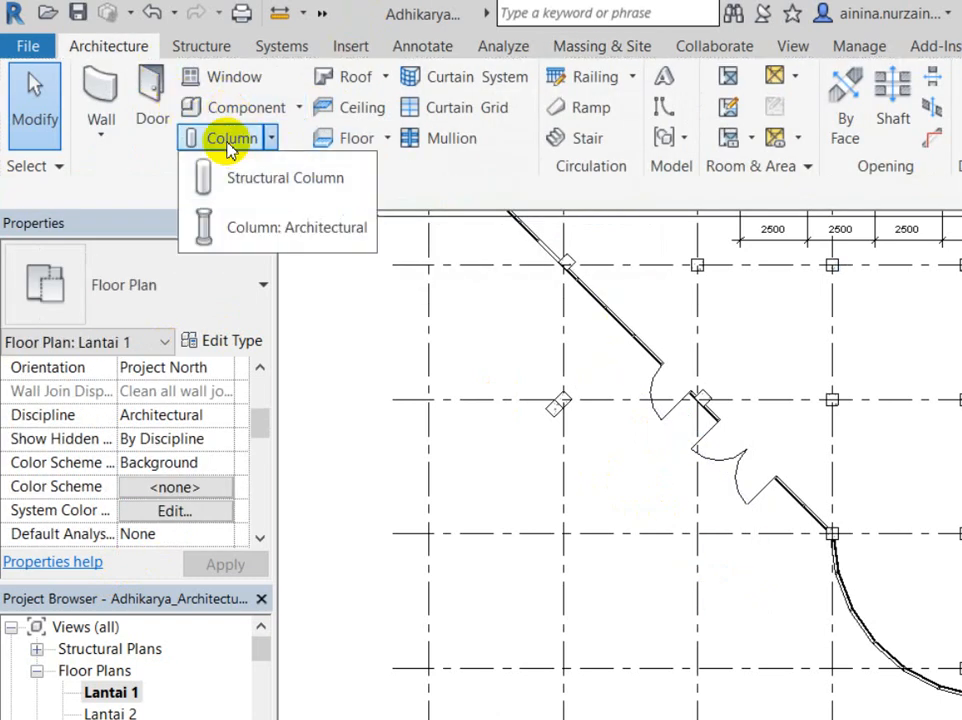
pyautogui.click(232, 155)
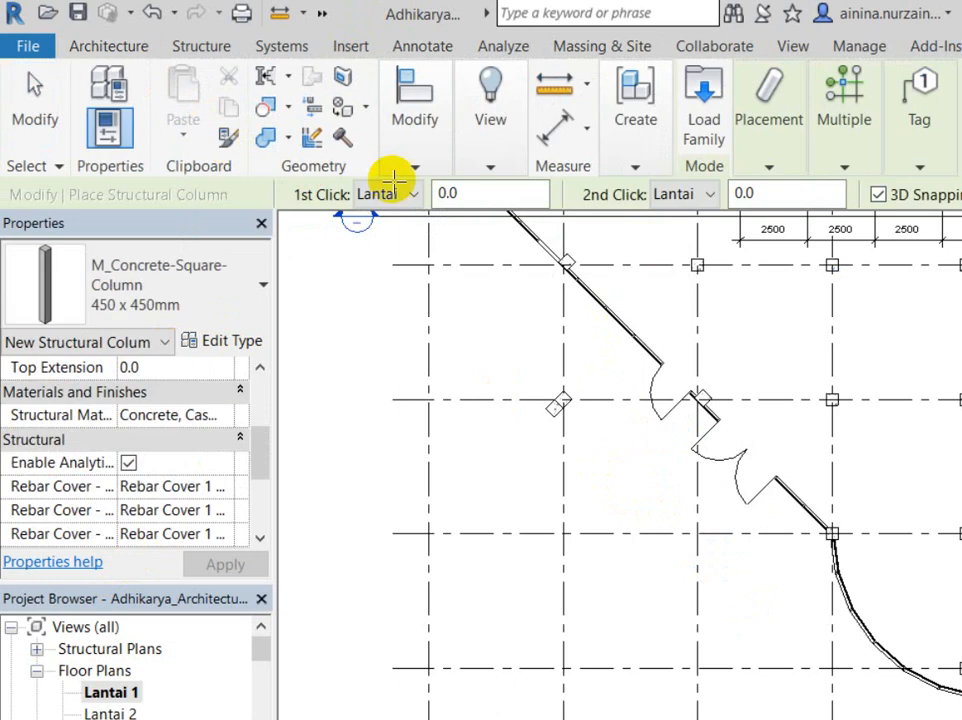
pyautogui.moveTo(755, 125)
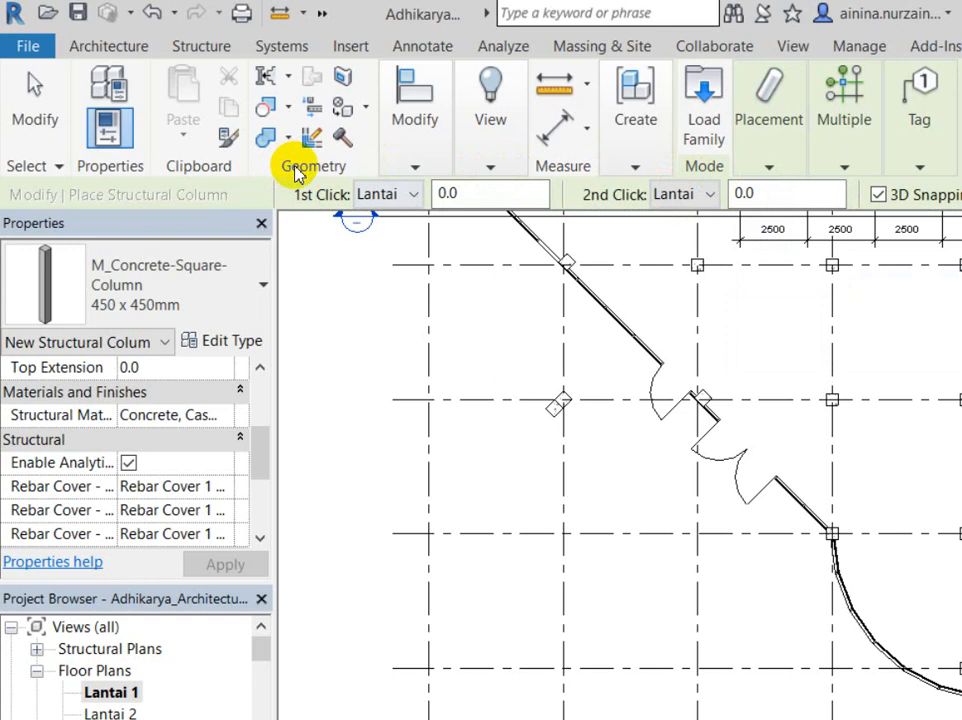
pyautogui.click(388, 194)
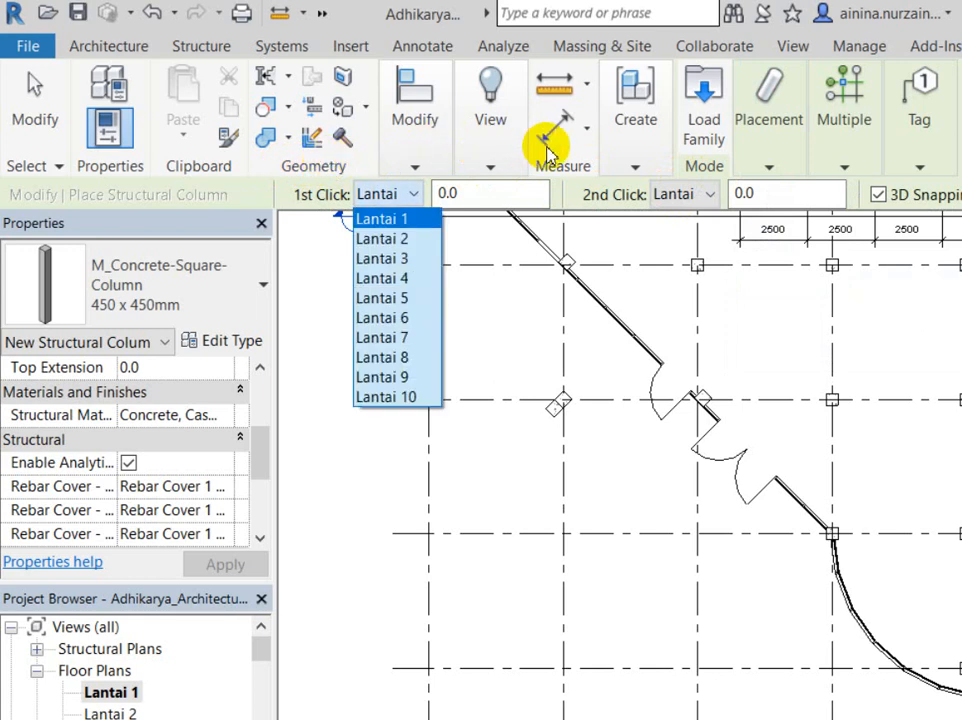
pyautogui.click(570, 168)
pyautogui.click(682, 194)
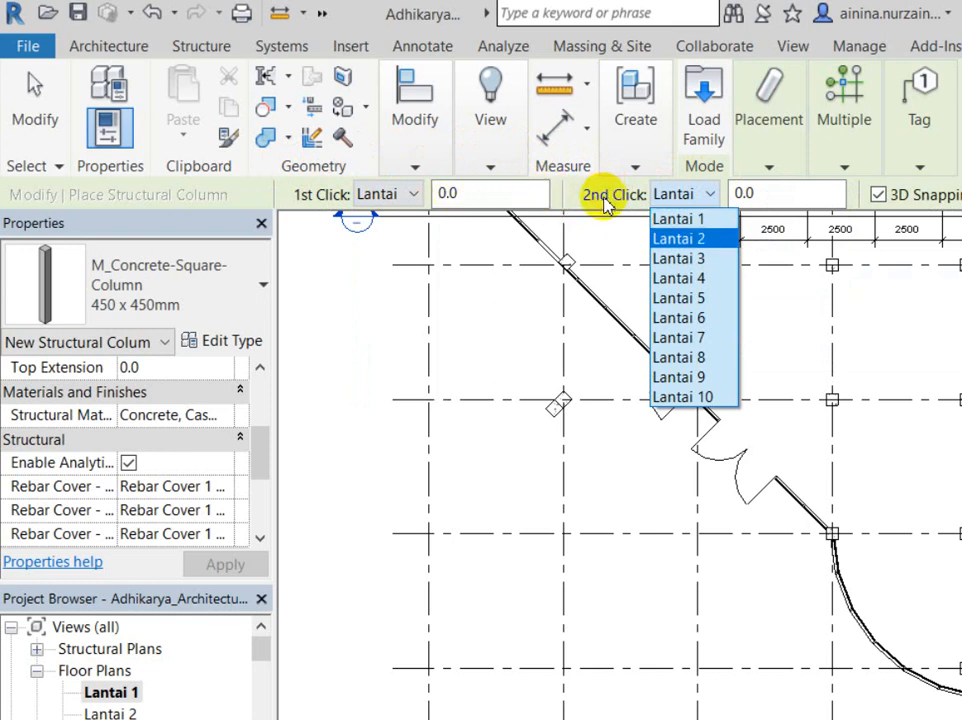
pyautogui.click(606, 197)
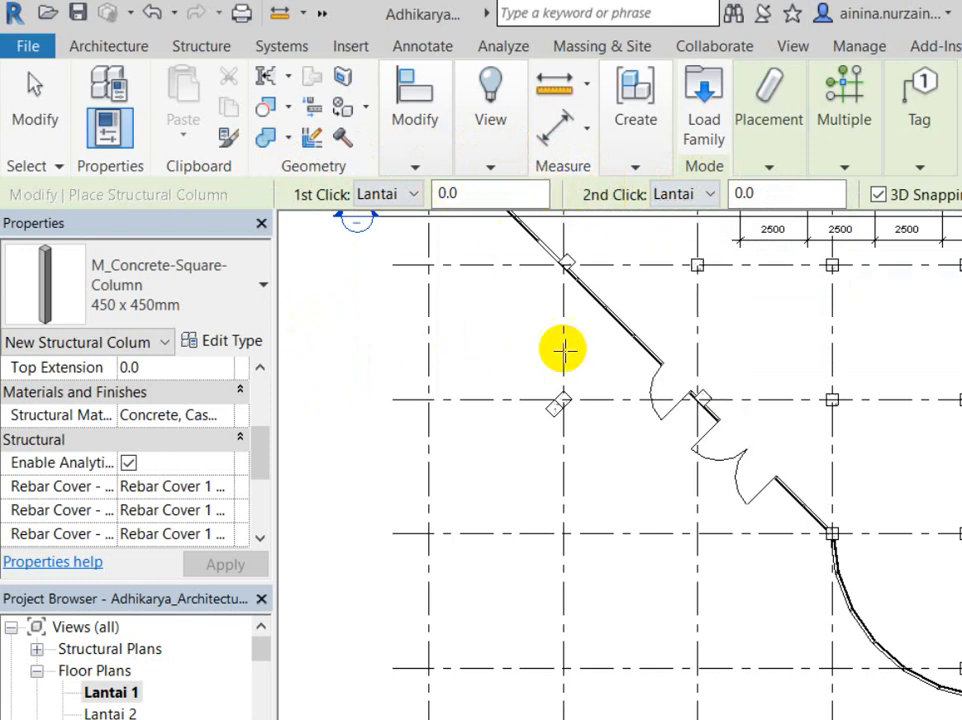
# Set both the base cut style and the top cut style of the new structural column to Horizontal
pyautogui.scroll(4, 520, 360)
pyautogui.moveTo(524, 444); pyautogui.dragTo(480, 285, button='middle')
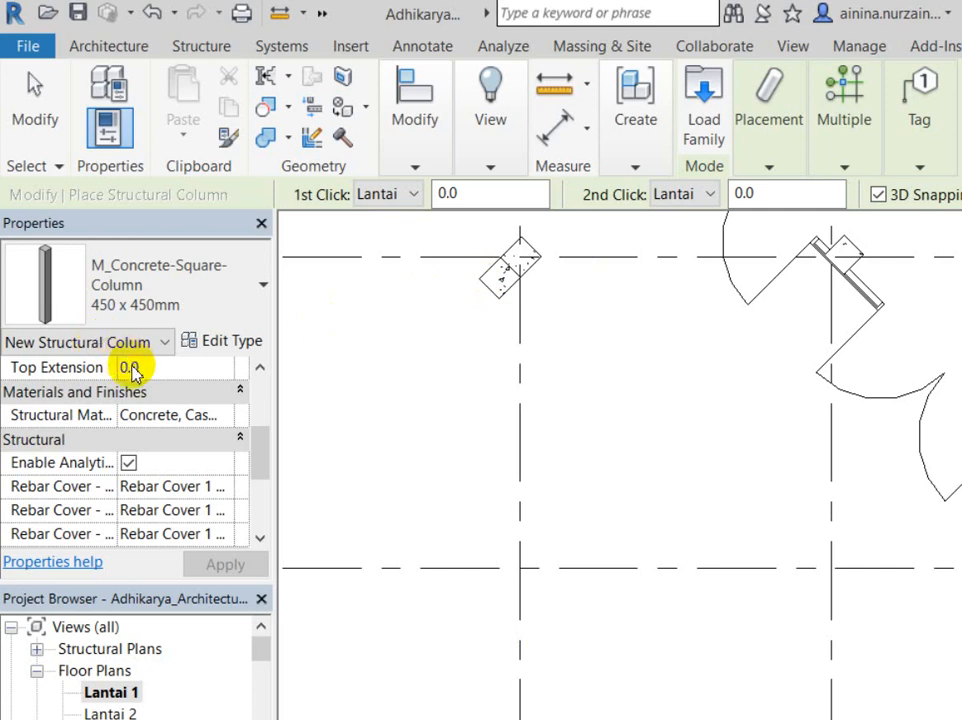
pyautogui.scroll(-4, 130, 367)
pyautogui.scroll(6, 133, 375)
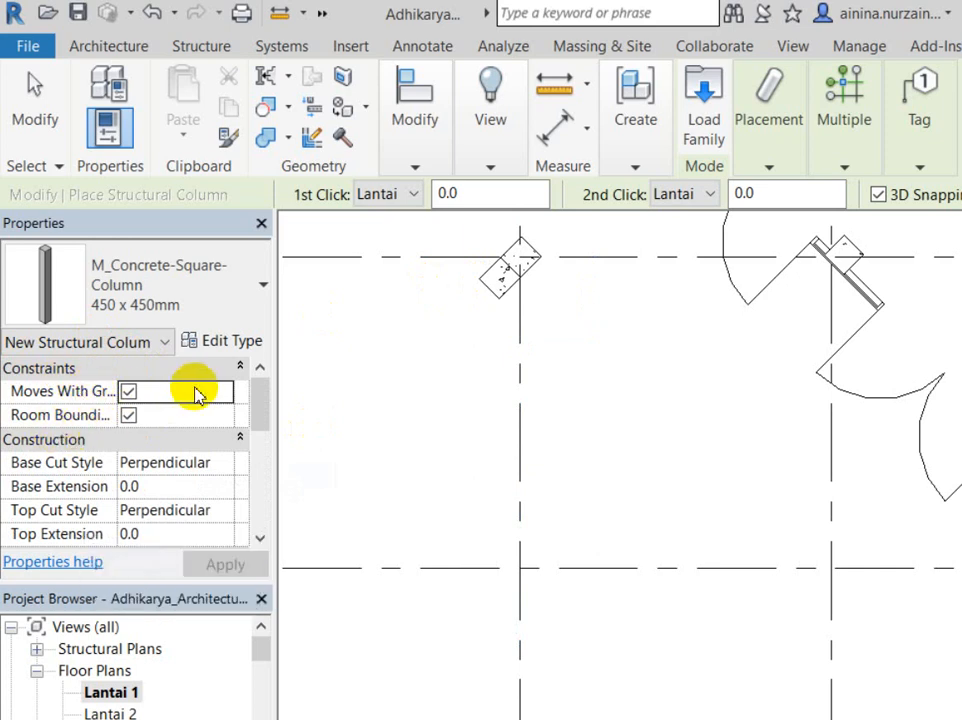
pyautogui.click(189, 462)
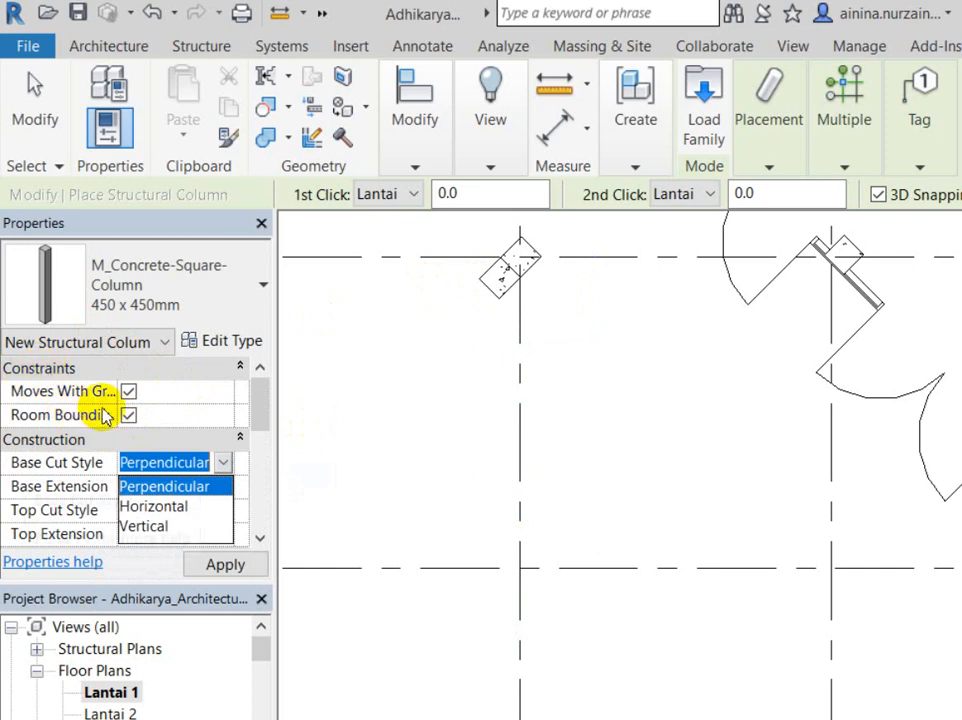
pyautogui.click(153, 506)
pyautogui.click(180, 510)
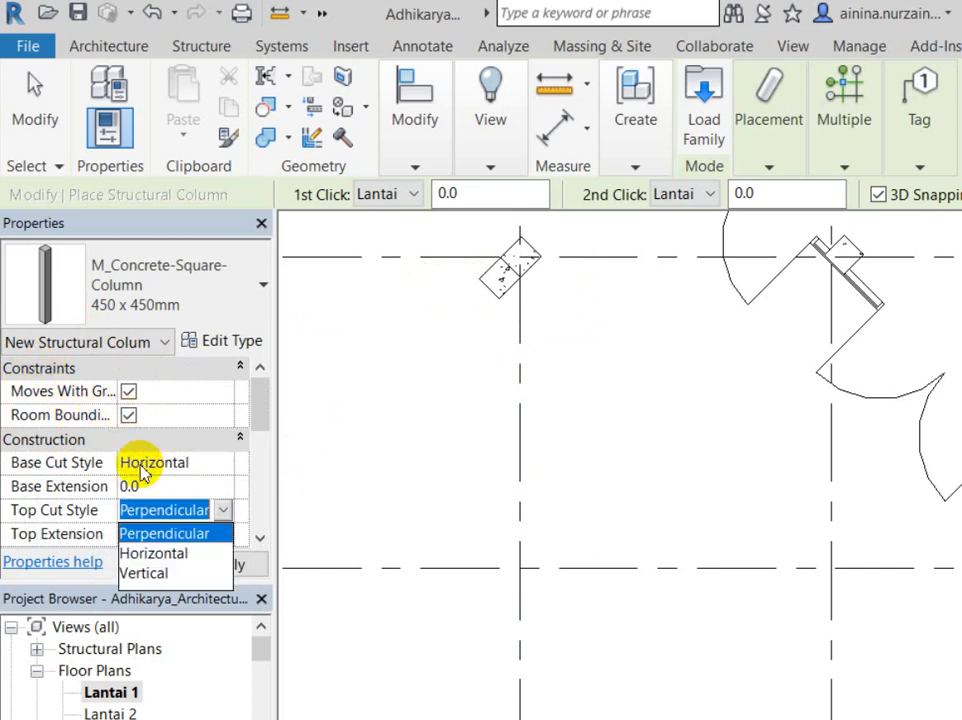
pyautogui.click(153, 553)
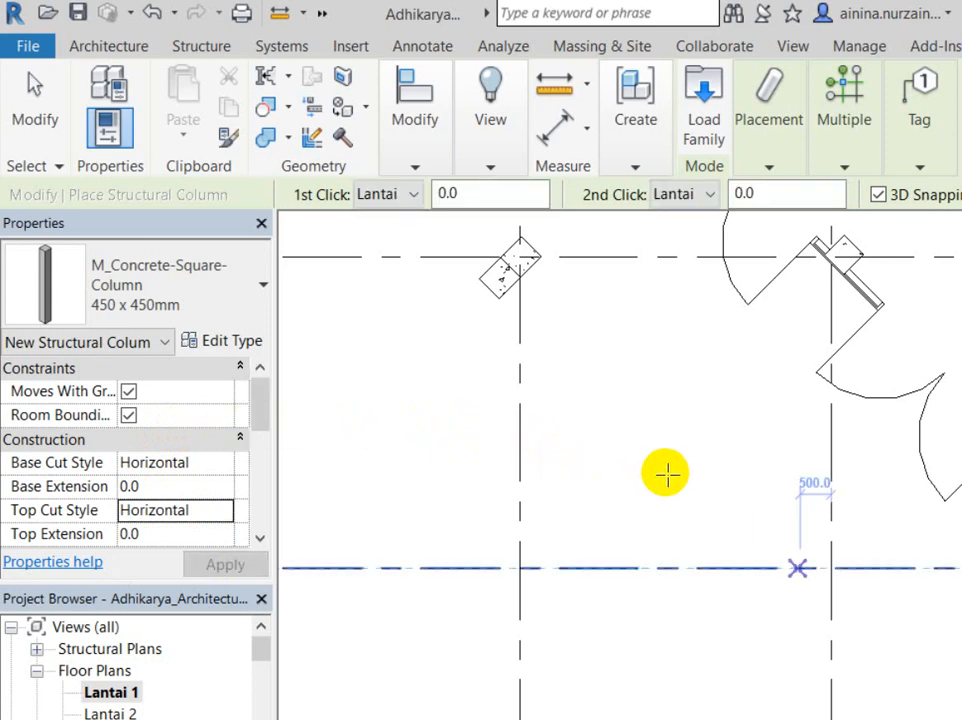
# Place a slanted column about 5536 mm long diagonally outside the entrance doors and view it in 3D
pyautogui.click(762, 523)
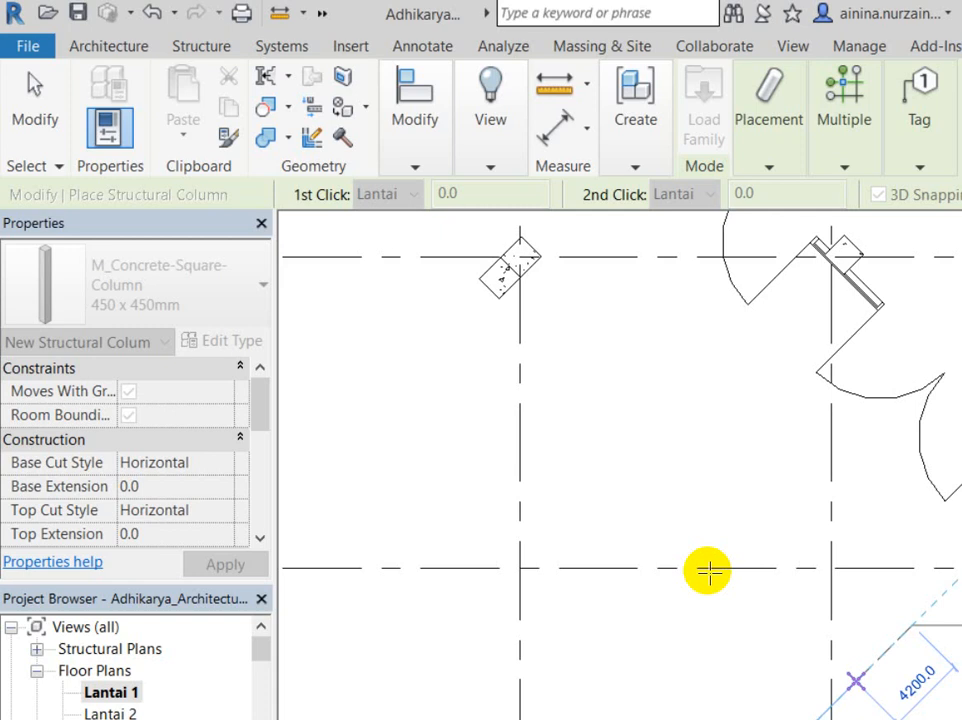
pyautogui.click(708, 571)
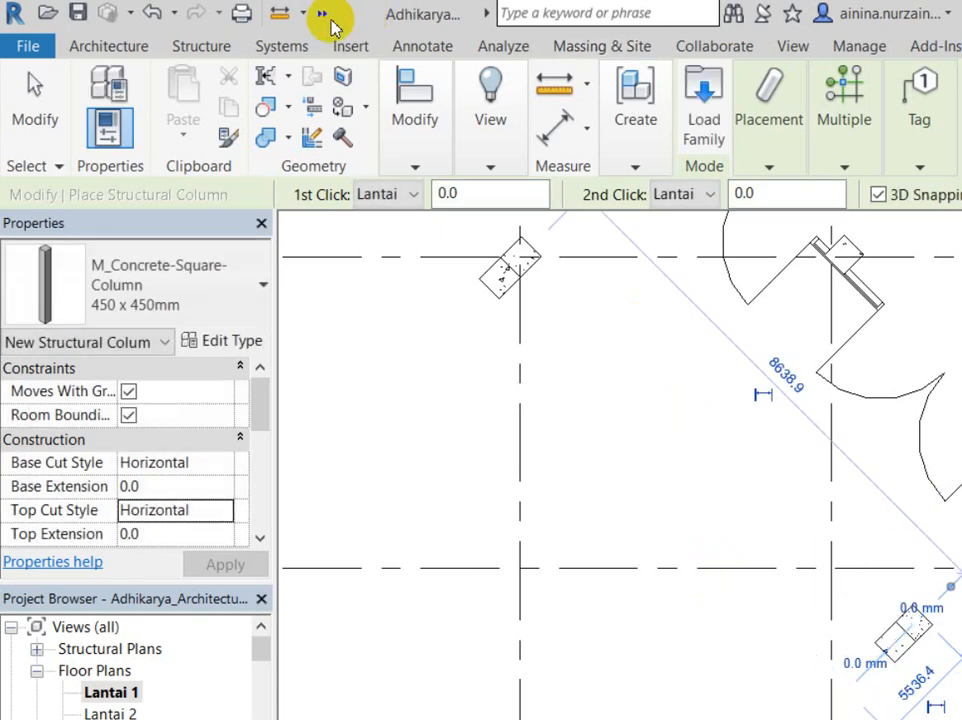
pyautogui.click(321, 13)
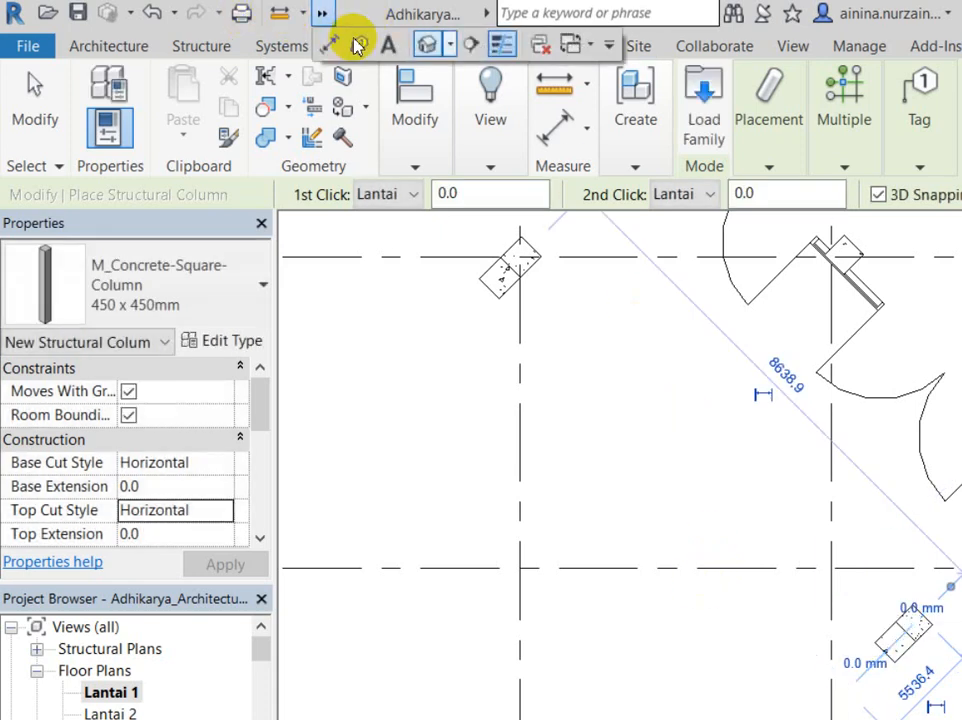
pyautogui.click(427, 45)
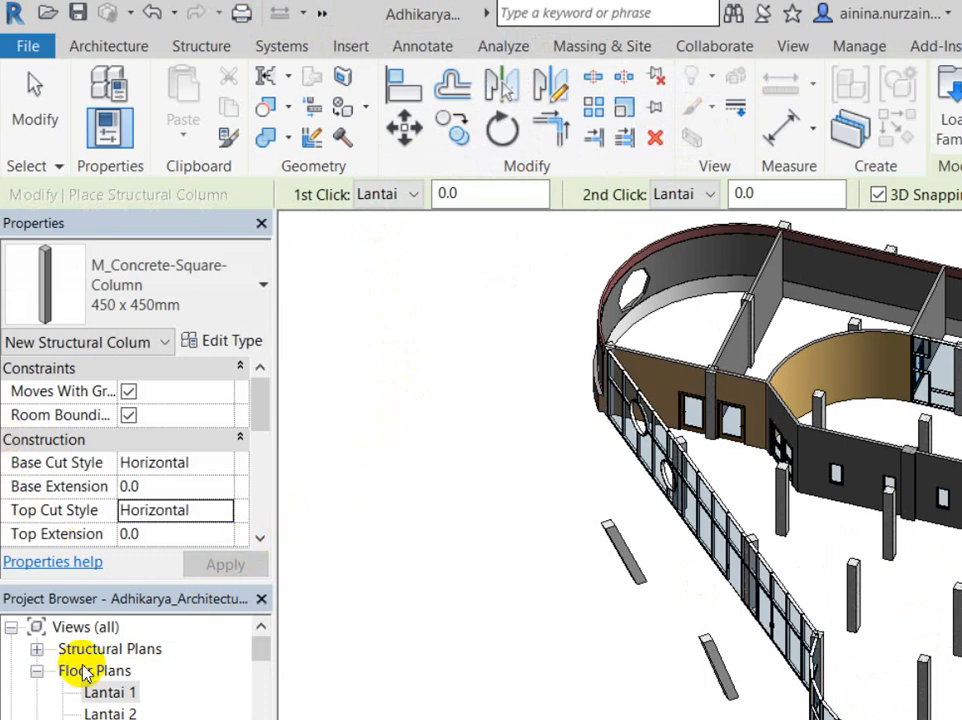
# In the Lantai 1 plan, delete the slanted column just placed outside the entrance doors
pyautogui.doubleClick(108, 691)
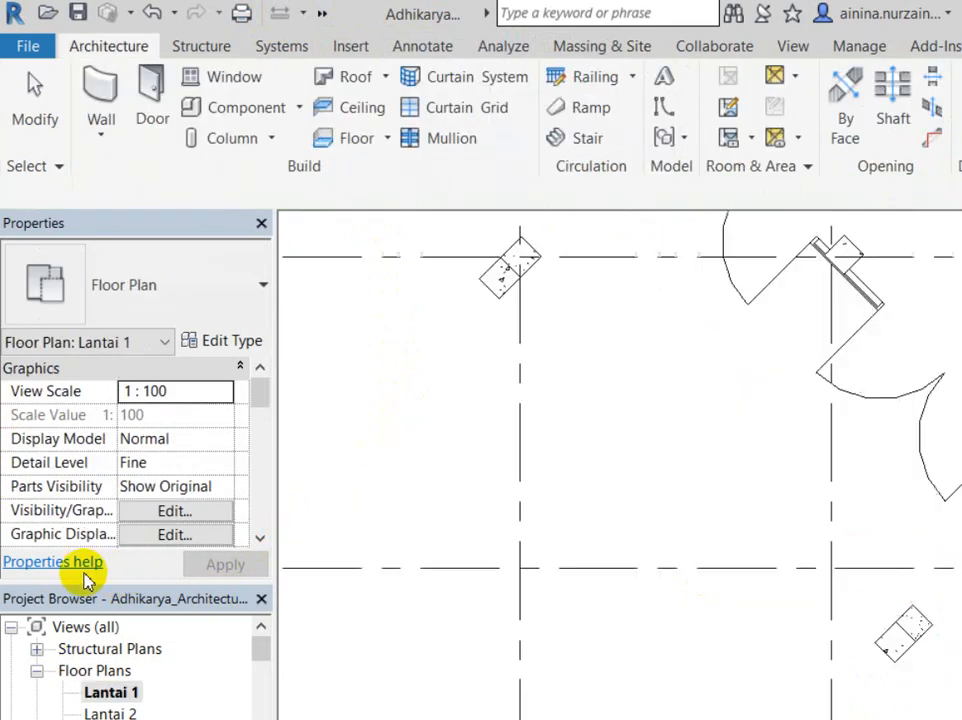
pyautogui.click(901, 643)
pyautogui.press('Escape')
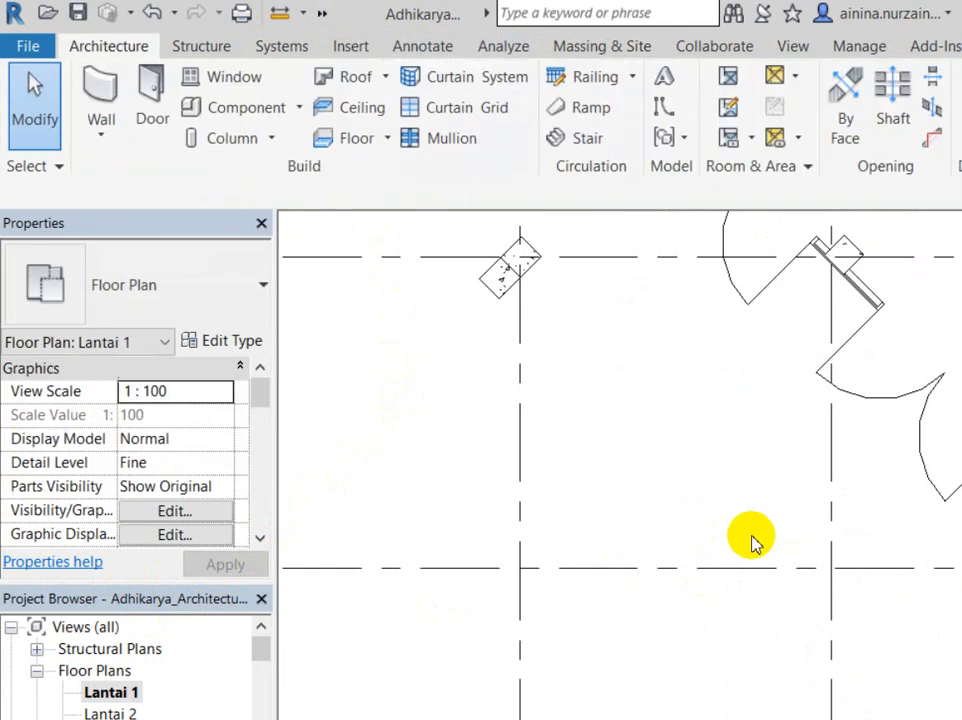
# Place another slanted 450 x 450mm structural column about 5668 mm long diagonally outside the entrance doors and inspect it in 3D
pyautogui.press('c')
pyautogui.press('l')
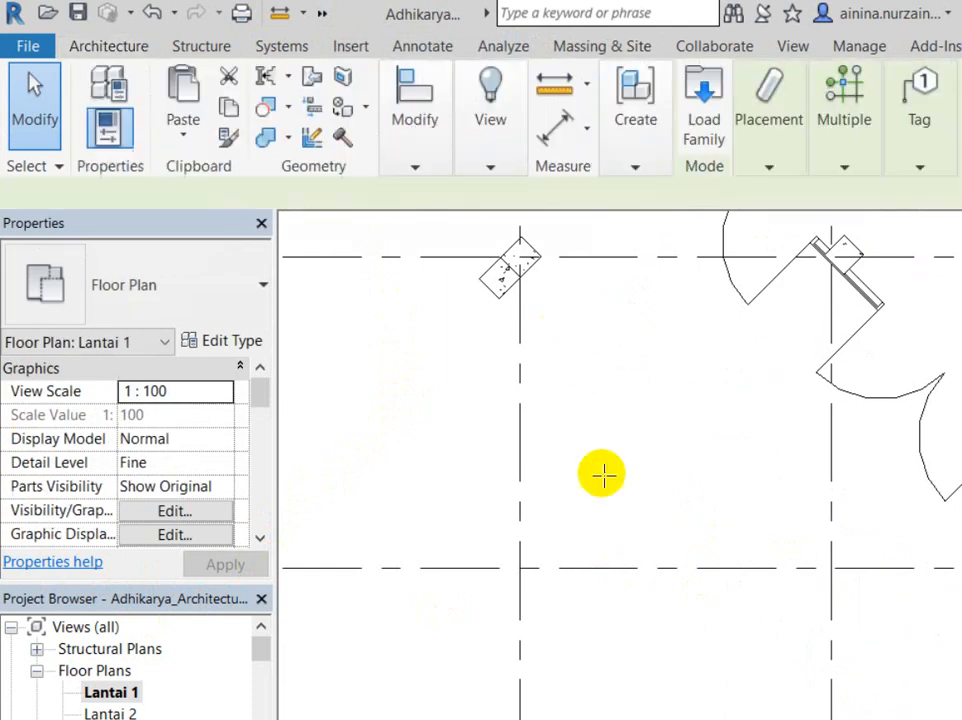
pyautogui.click(767, 524)
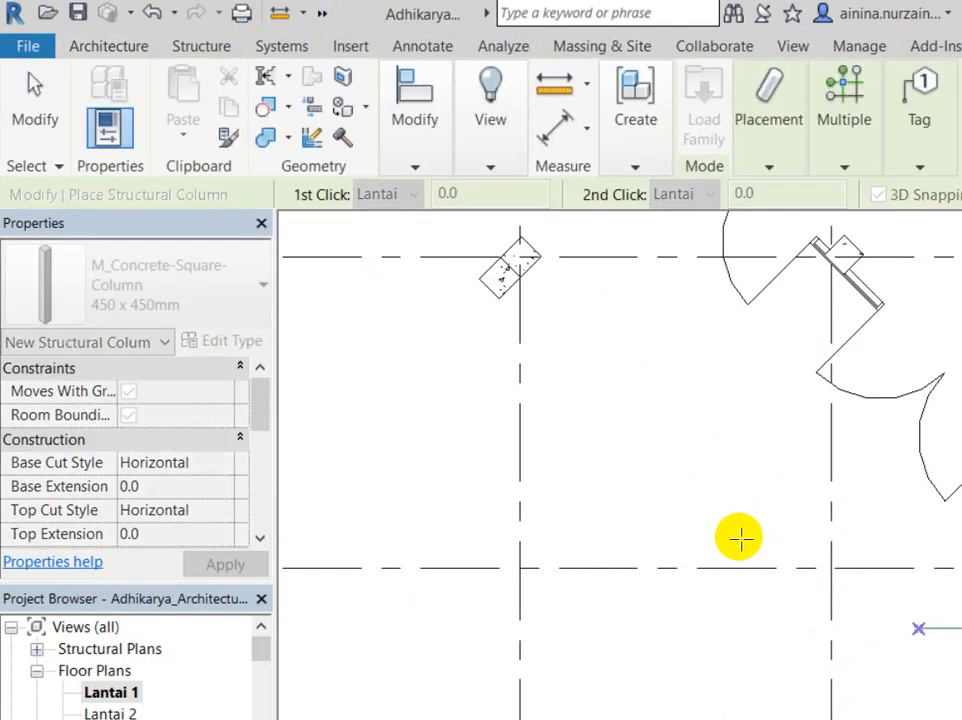
pyautogui.click(710, 587)
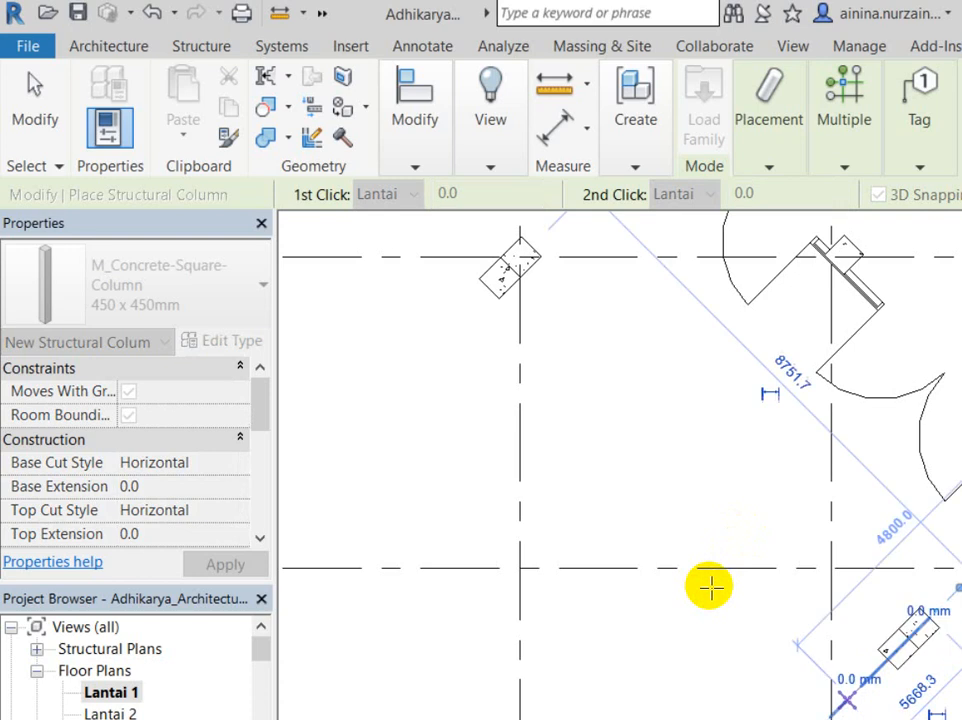
pyautogui.click(322, 13)
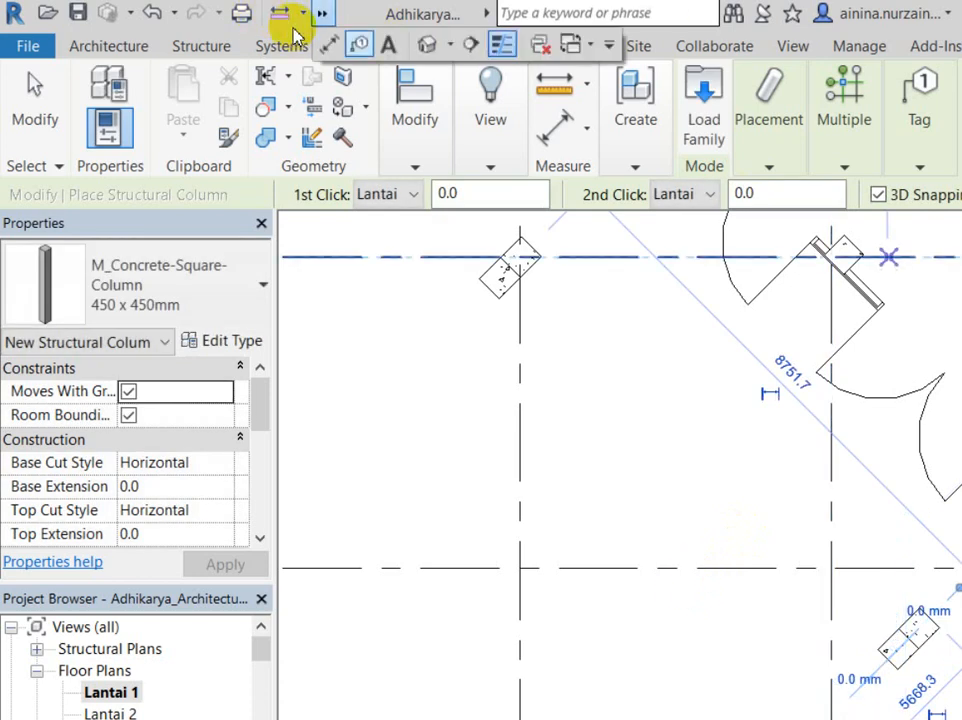
pyautogui.click(343, 43)
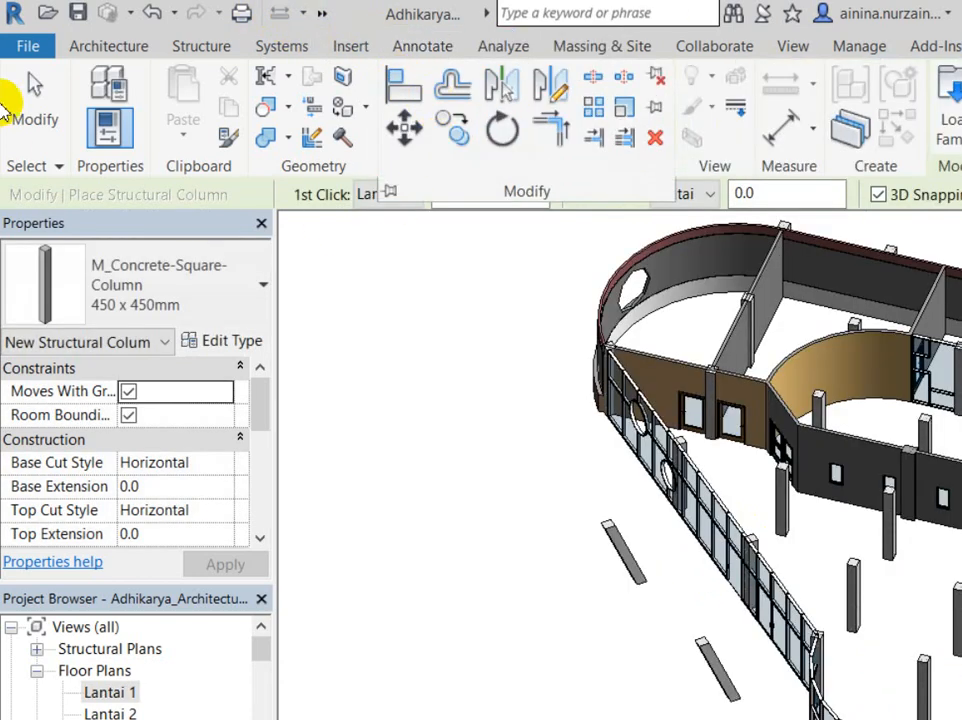
pyautogui.click(36, 88)
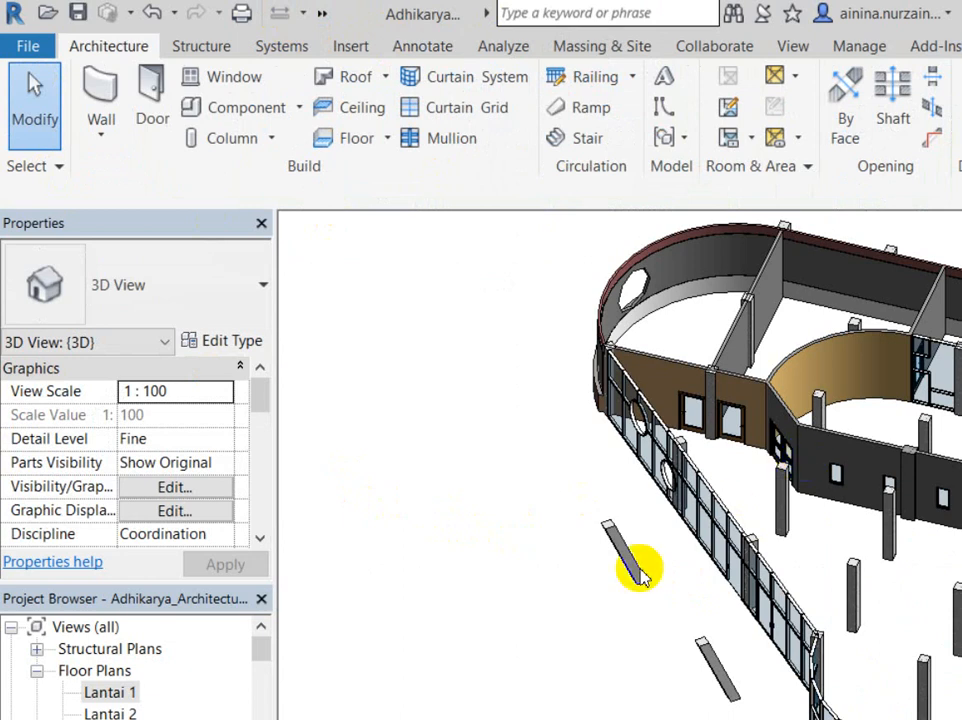
pyautogui.scroll(5, 612, 580)
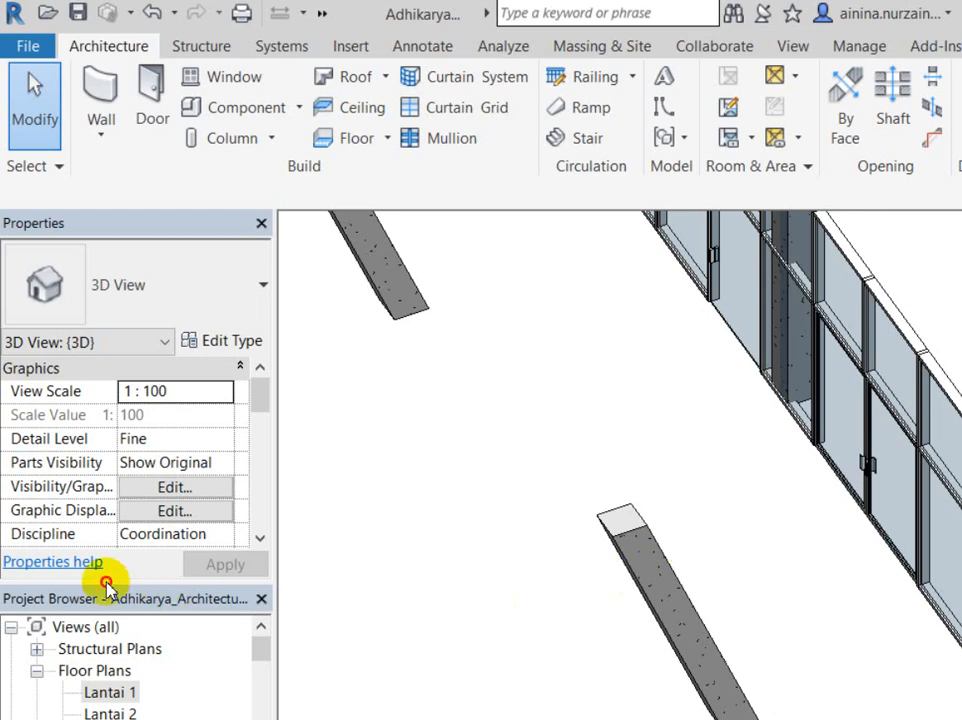
pyautogui.doubleClick(110, 692)
pyautogui.scroll(-3, 623, 462)
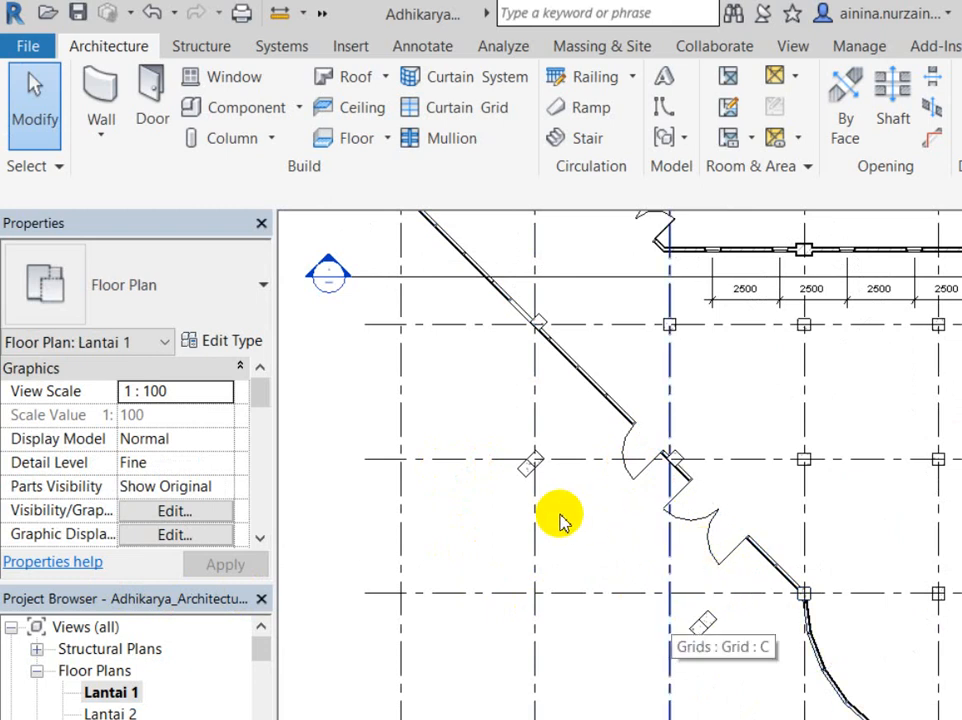
pyautogui.click(186, 130)
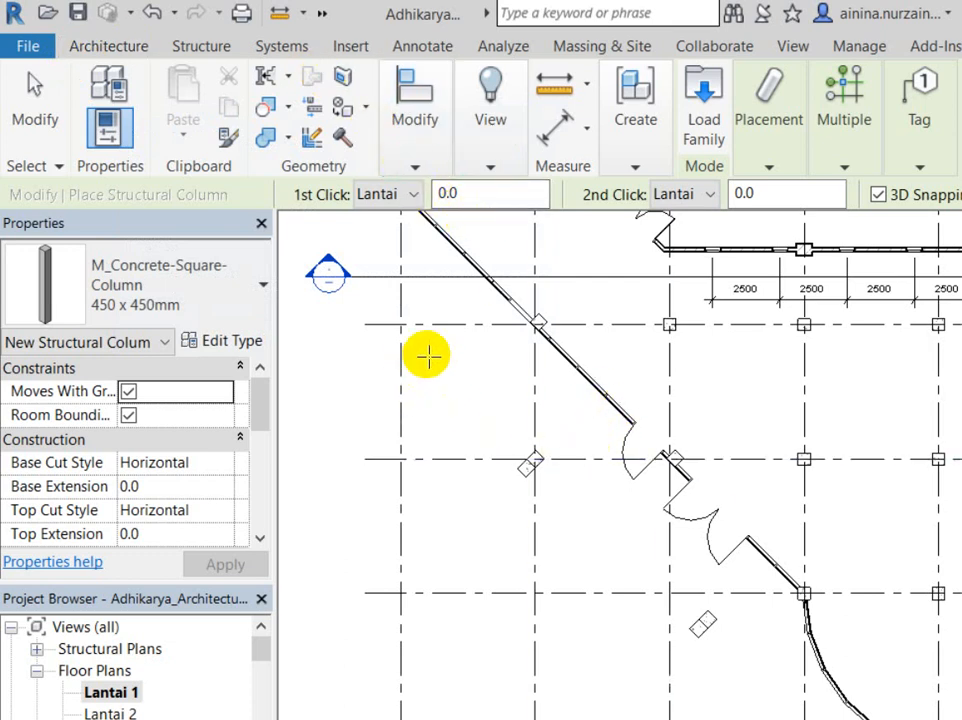
pyautogui.scroll(-2, 514, 420)
pyautogui.press('Escape')
pyautogui.press('Escape')
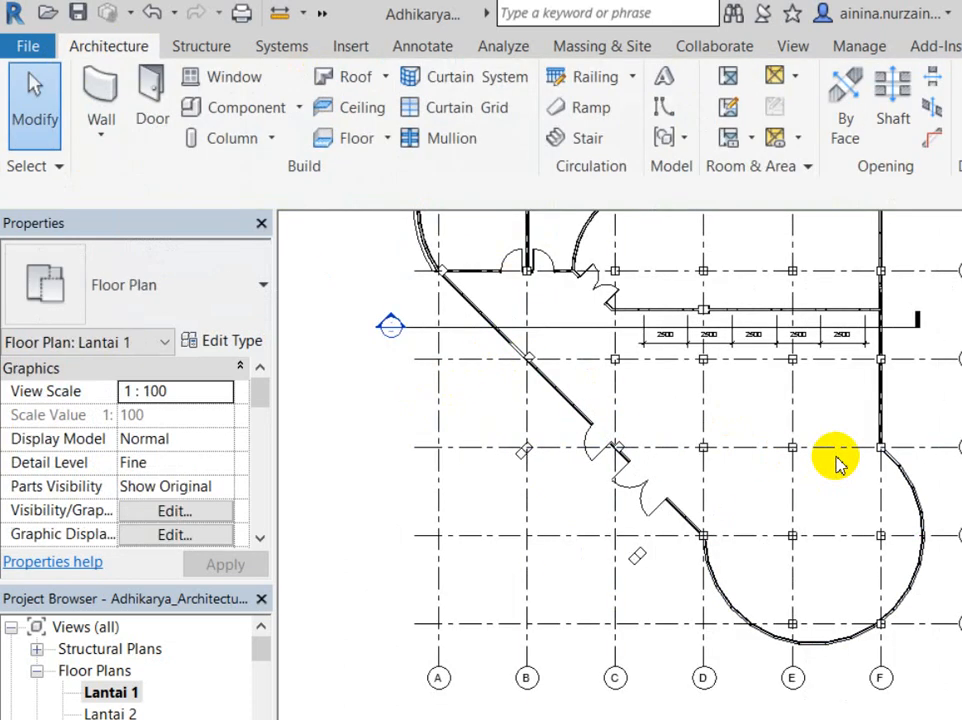
pyautogui.scroll(2, 755, 520)
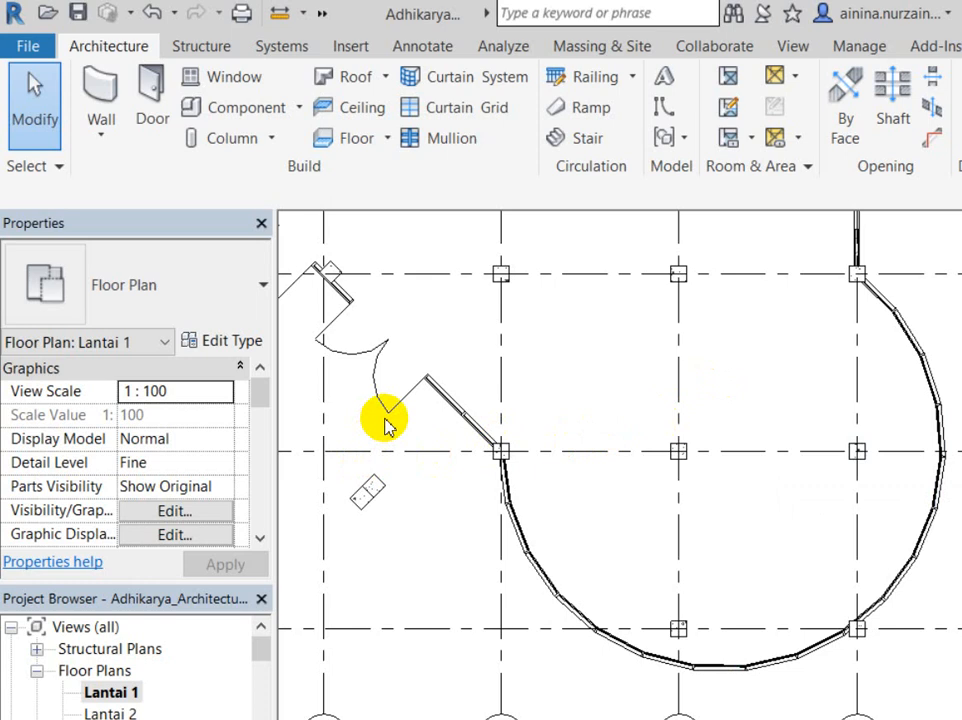
pyautogui.press('c')
pyautogui.press('l')
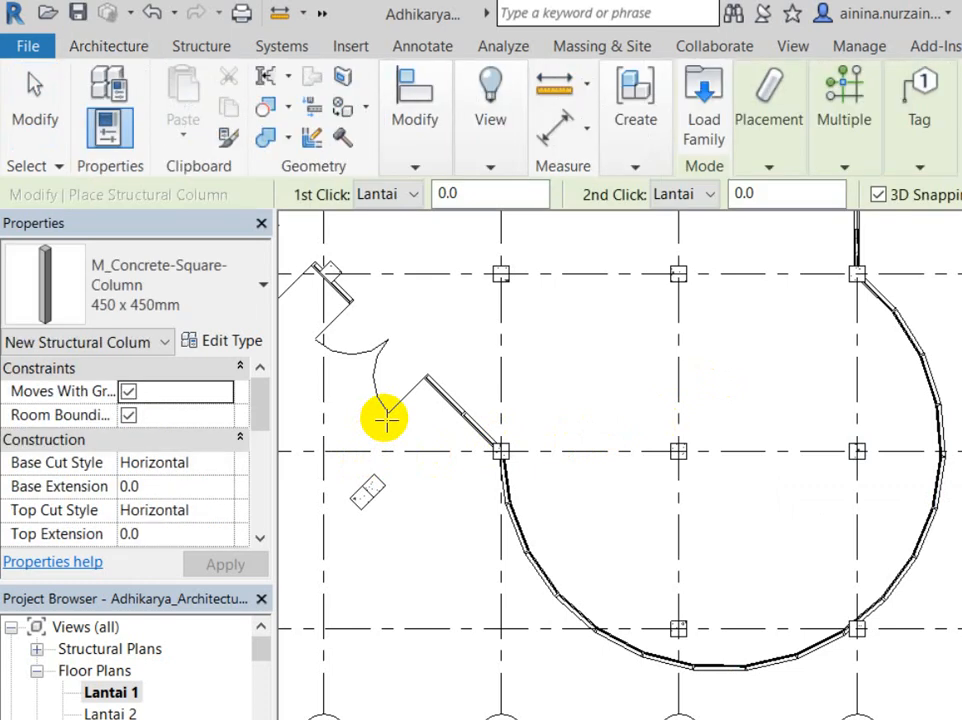
pyautogui.press('Escape')
pyautogui.scroll(-2, 386, 423)
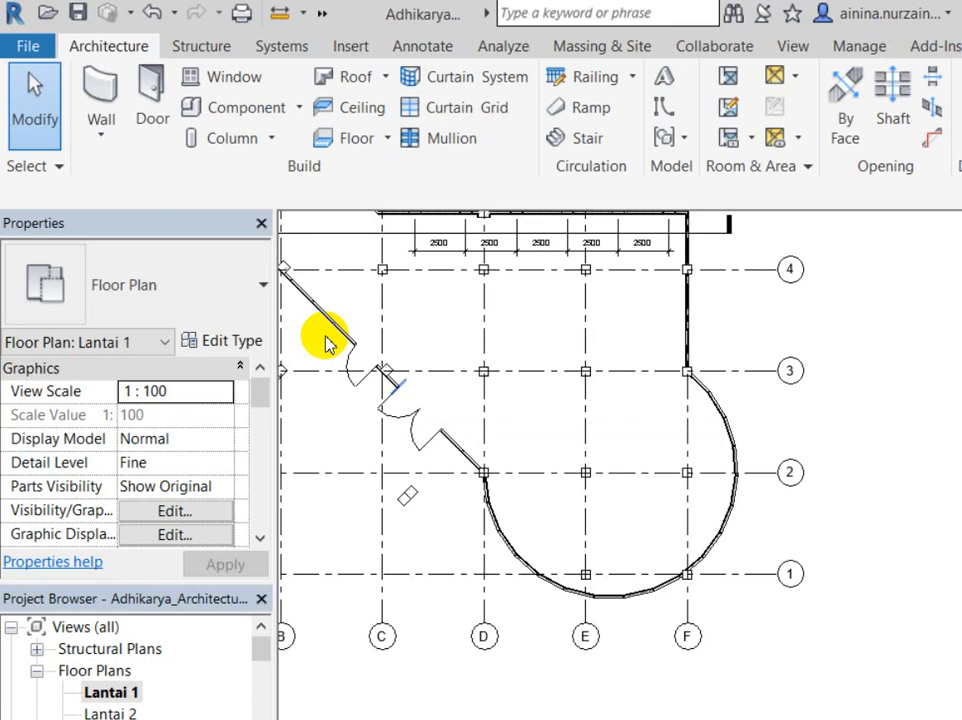
# In the 3D view, delete the column in the straight grid F exterior wall beside the arched window
pyautogui.click(400, 44)
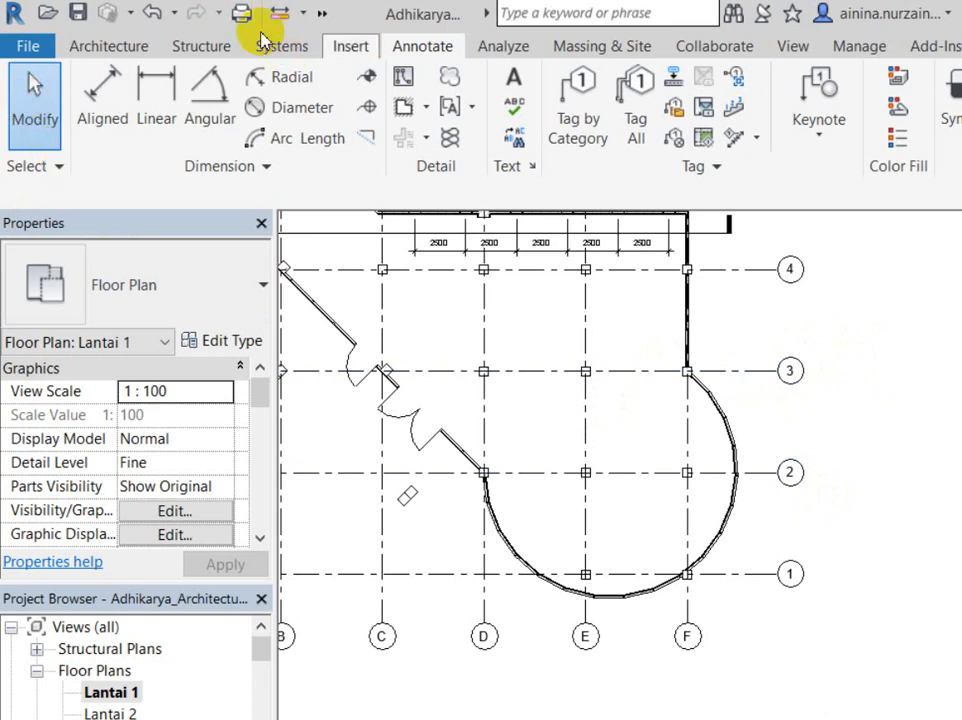
pyautogui.click(322, 13)
pyautogui.click(359, 43)
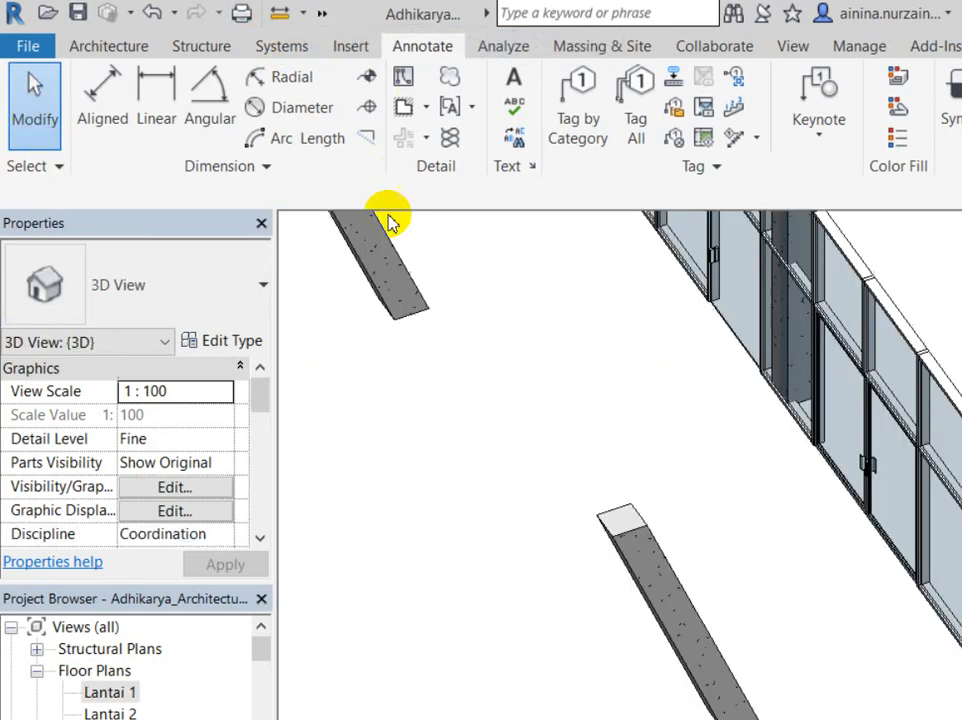
pyautogui.scroll(-5, 416, 463)
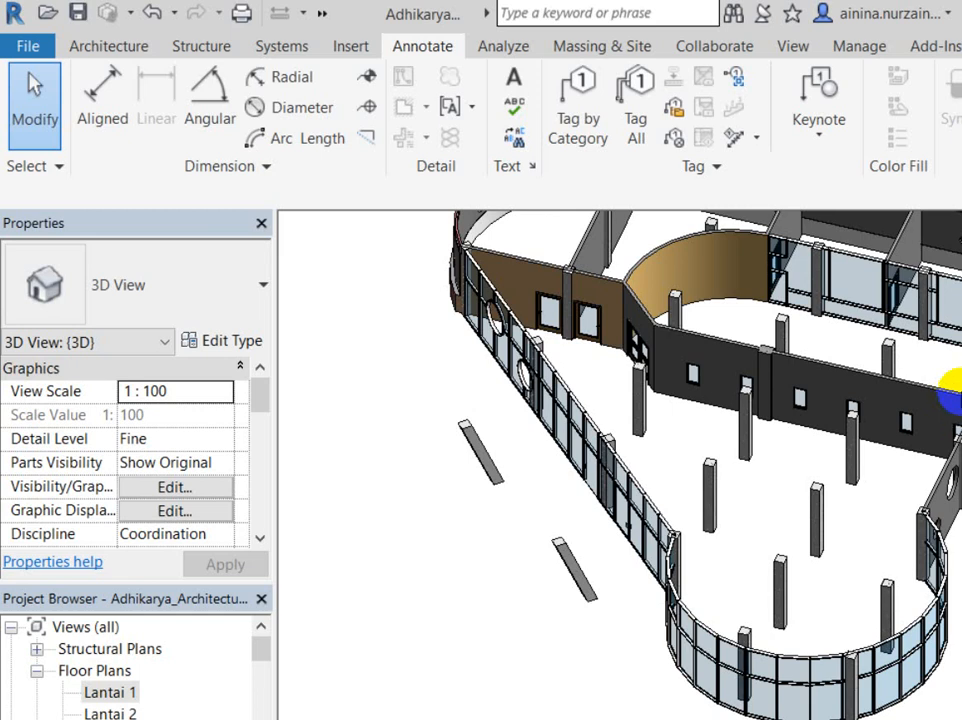
pyautogui.scroll(5, 826, 338)
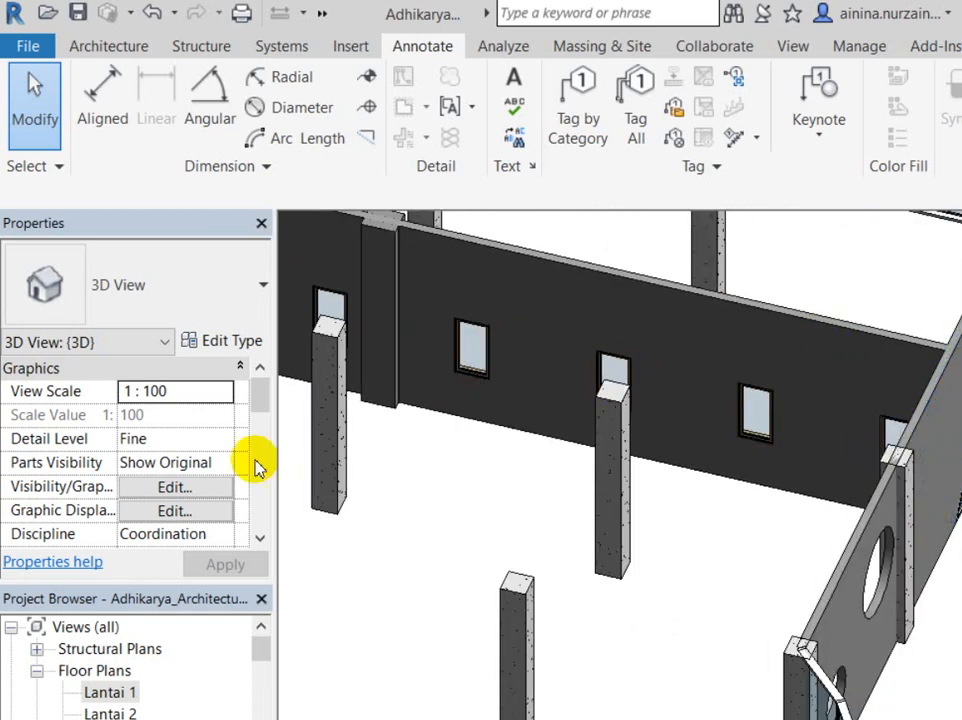
pyautogui.scroll(-5, 359, 307)
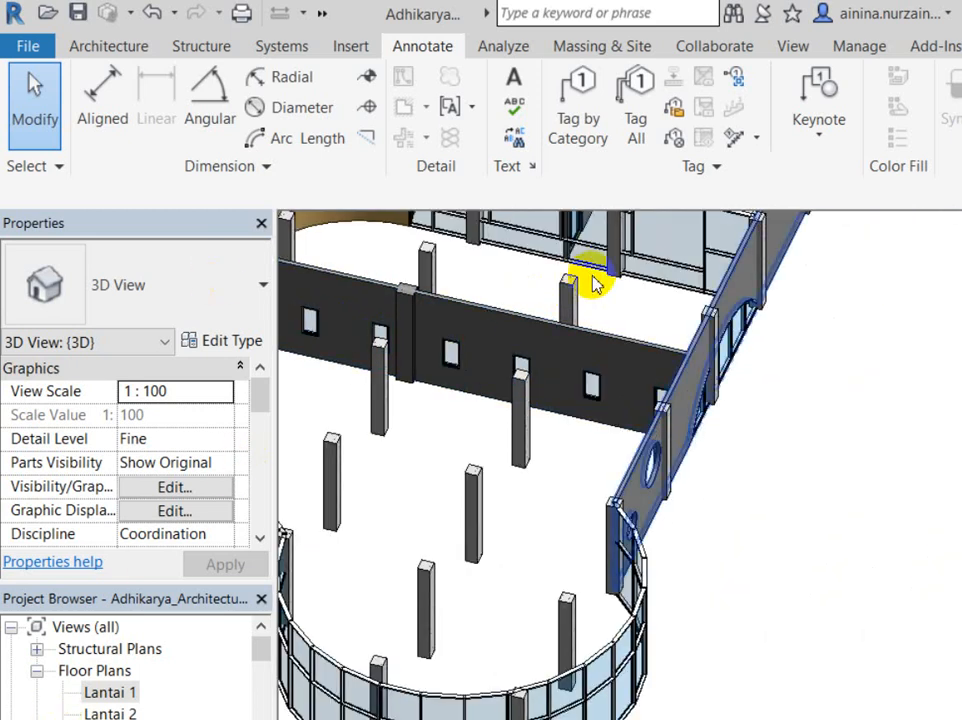
pyautogui.click(709, 352)
pyautogui.press('Delete')
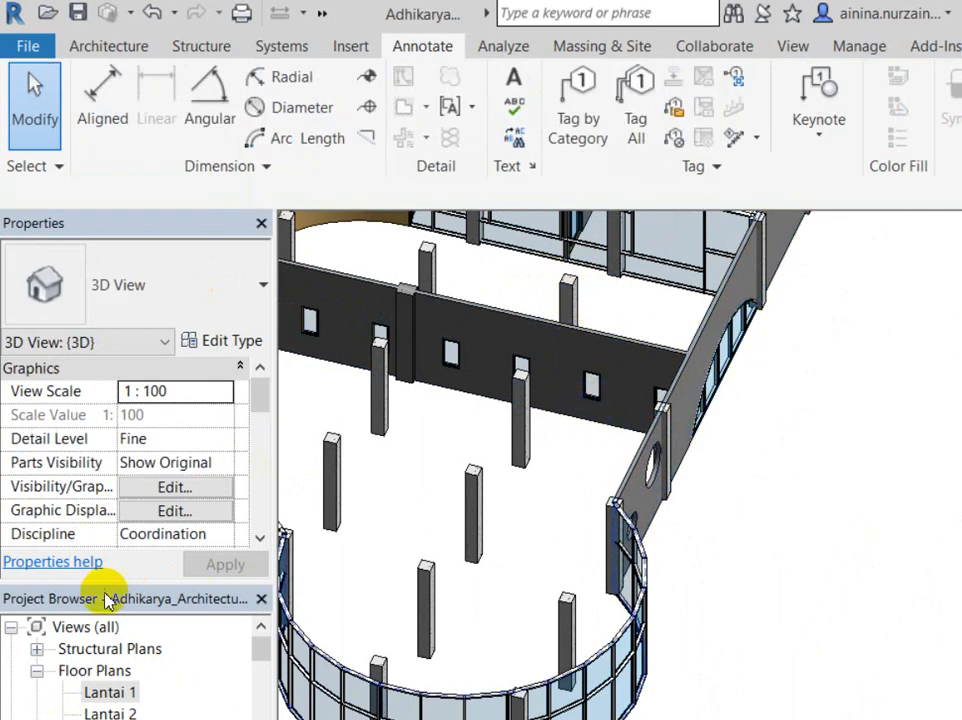
pyautogui.doubleClick(110, 692)
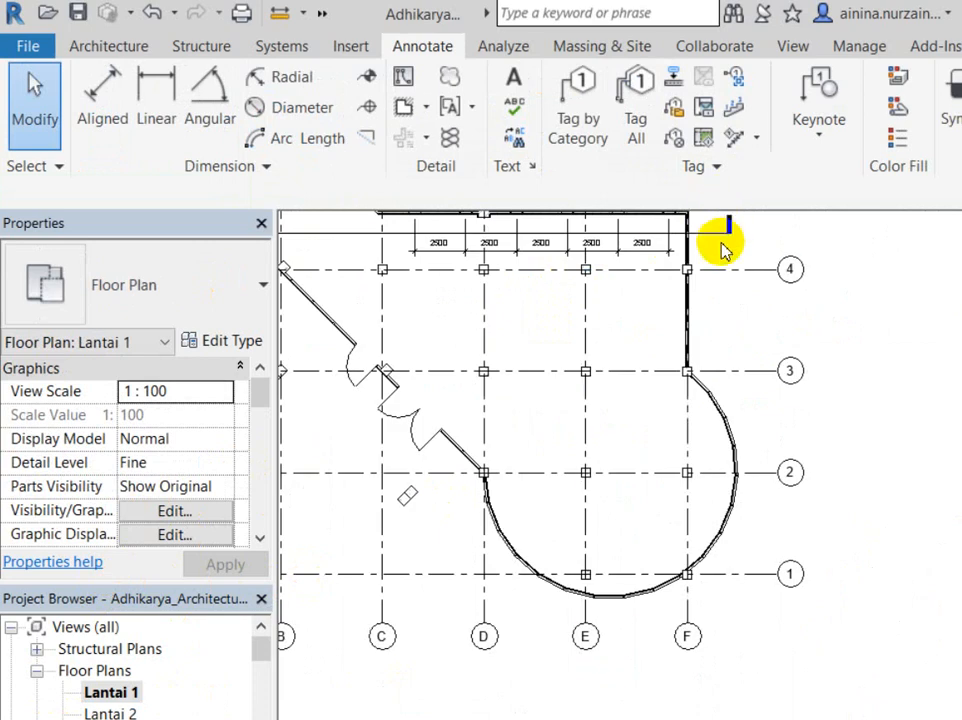
pyautogui.middleClick(721, 243)
pyautogui.middleClick(721, 243)
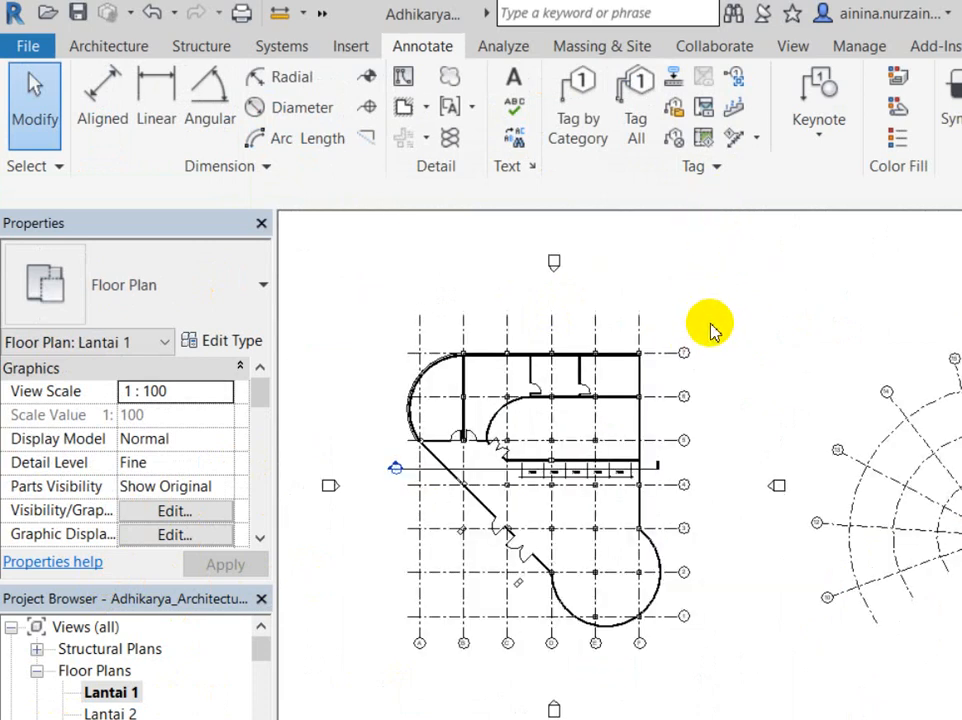
pyautogui.scroll(4, 384, 435)
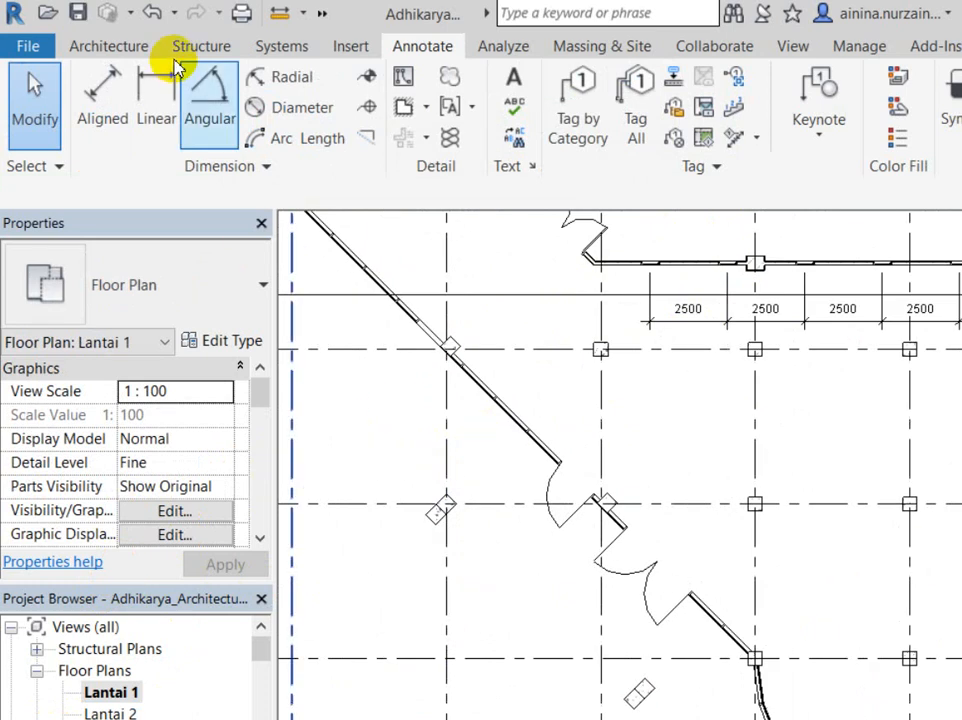
pyautogui.click(95, 45)
pyautogui.click(228, 137)
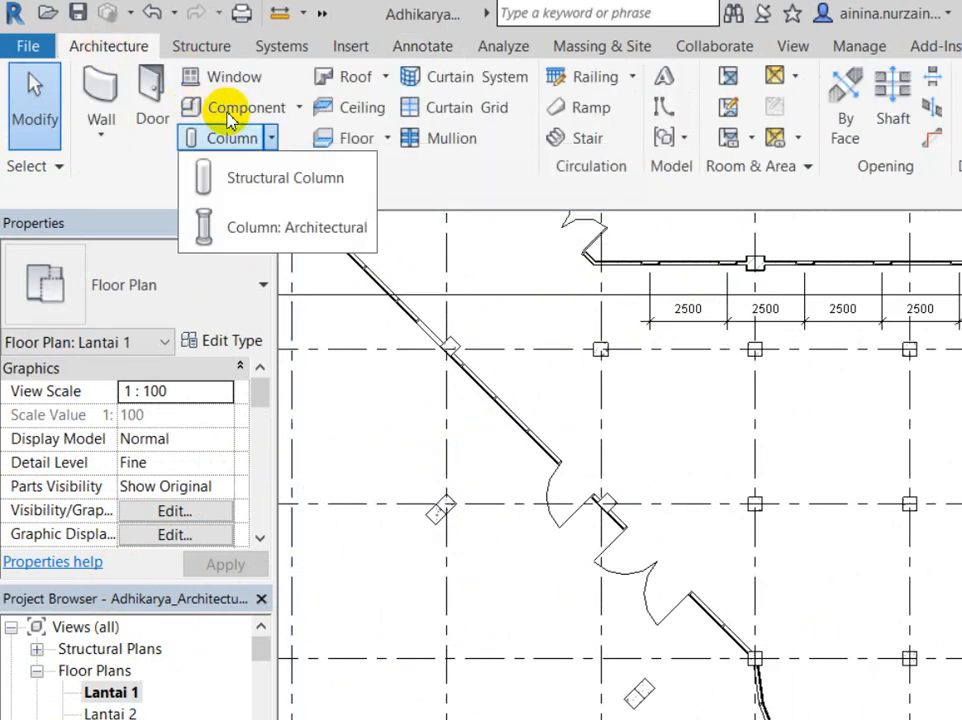
pyautogui.click(227, 110)
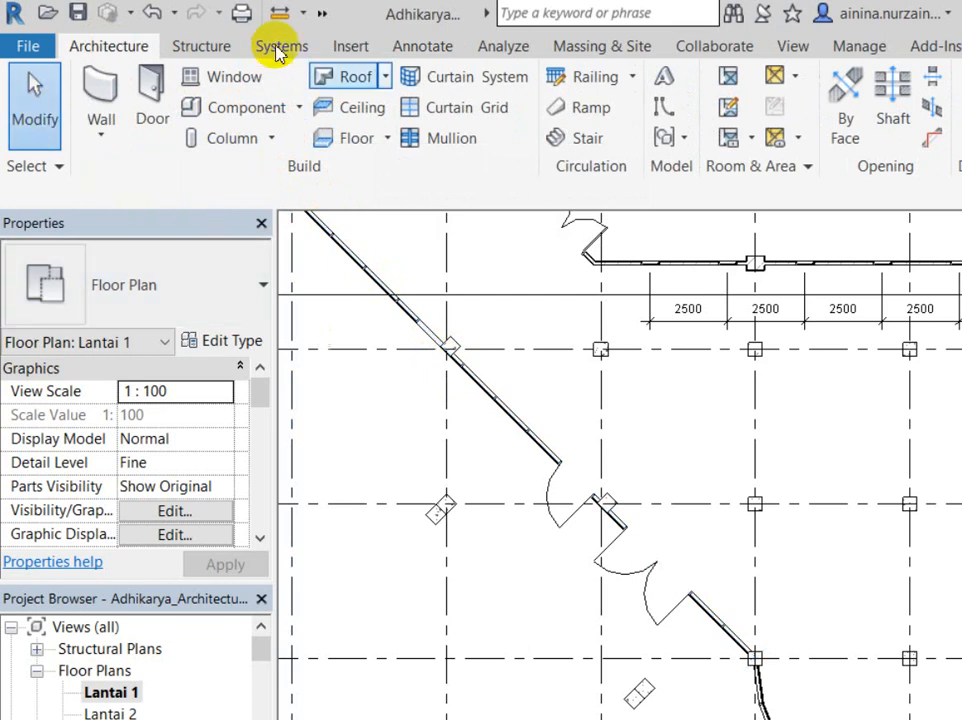
# Return to the 3D view and examine the two slanted columns outside the curtain wall up close
pyautogui.click(322, 13)
pyautogui.click(358, 30)
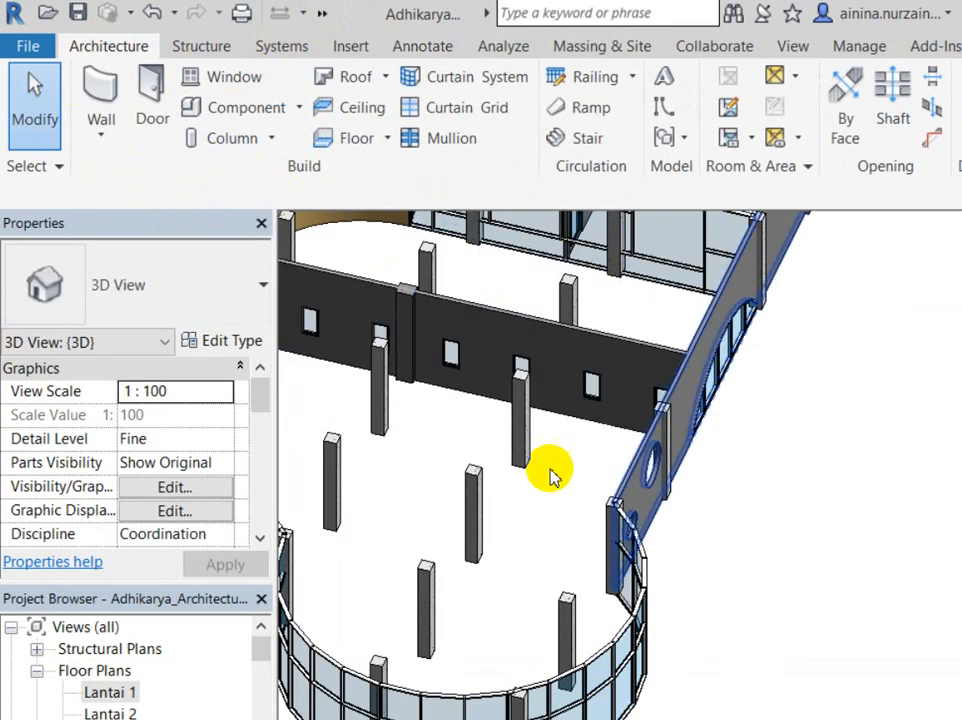
pyautogui.scroll(-2, 750, 600)
pyautogui.scroll(3, 374, 482)
pyautogui.moveTo(382, 483); pyautogui.dragTo(685, 480, button='middle')
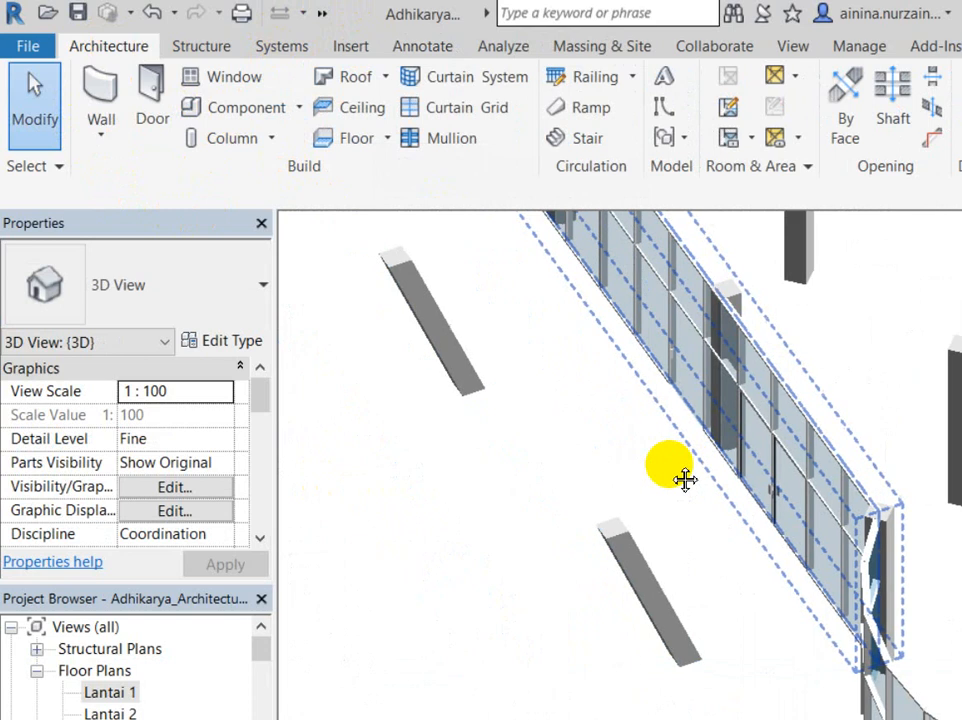
pyautogui.scroll(5, 350, 240)
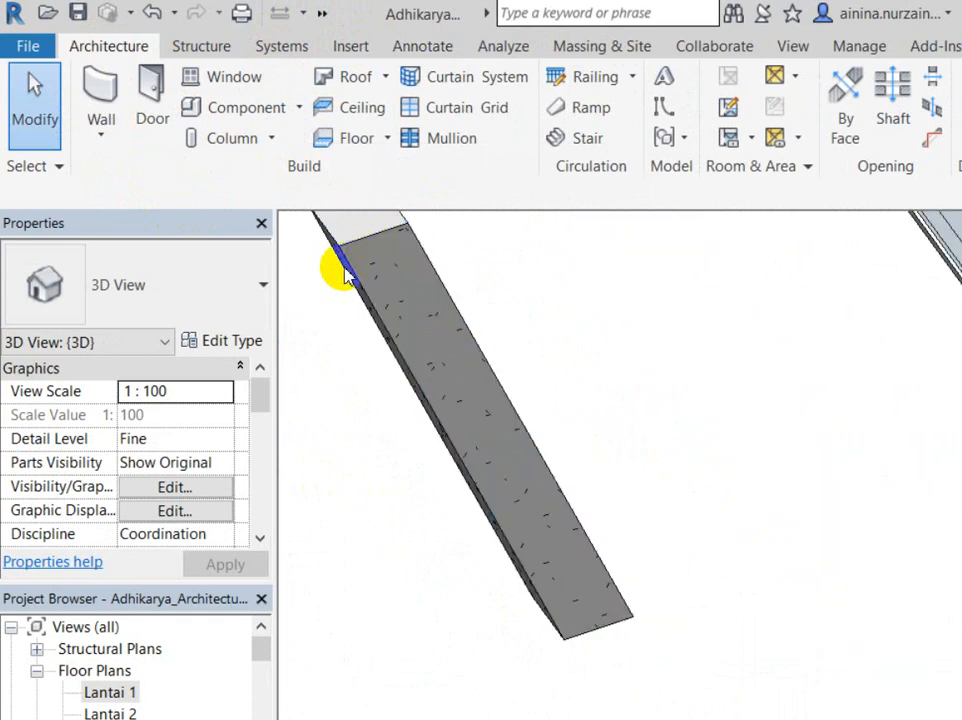
pyautogui.scroll(-3, 343, 274)
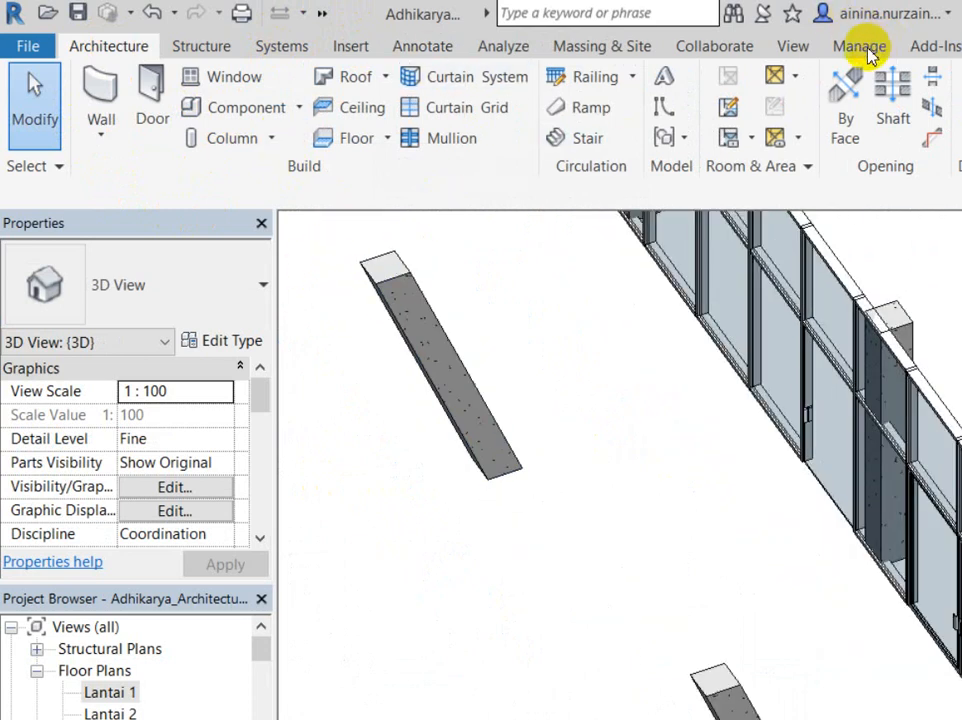
# Paint the visible side faces of both slanted columns with the Acian material
pyautogui.click(958, 46)
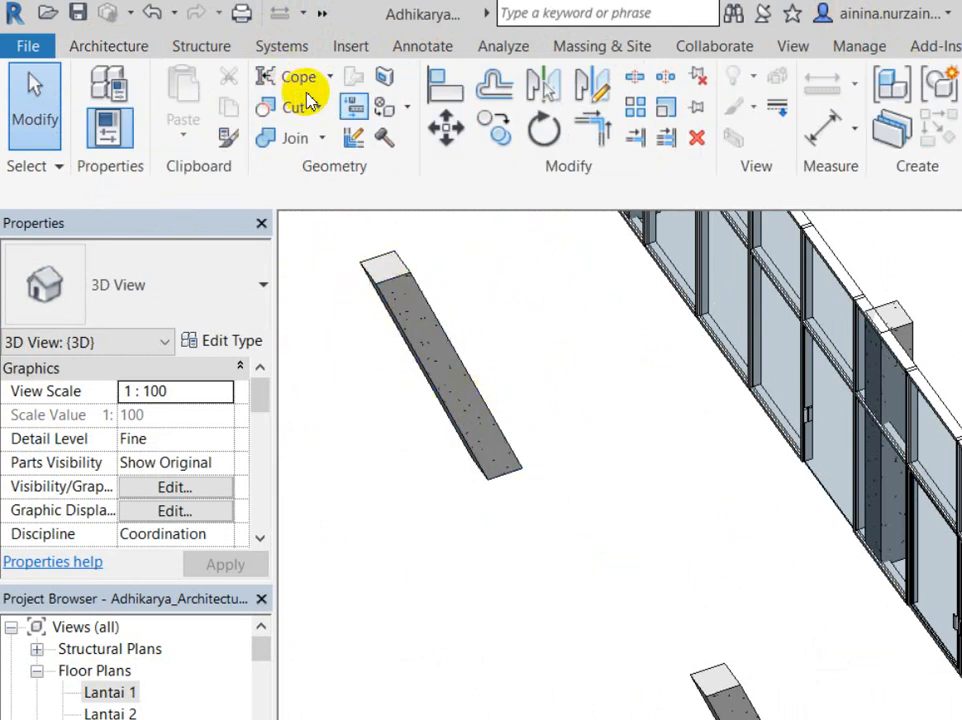
pyautogui.click(384, 106)
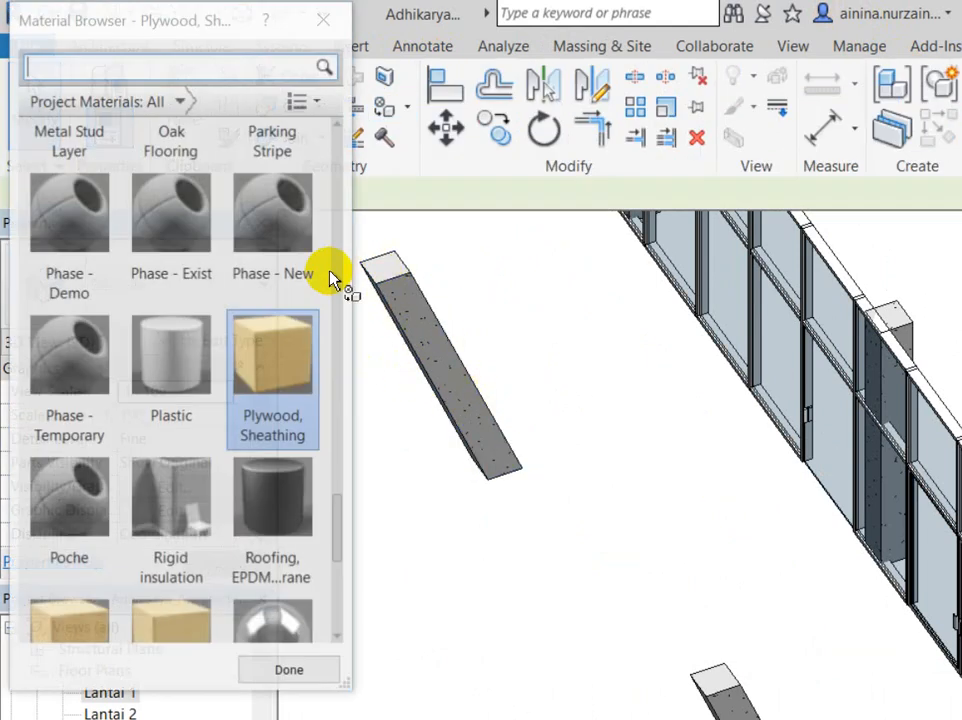
pyautogui.scroll(6, 155, 270)
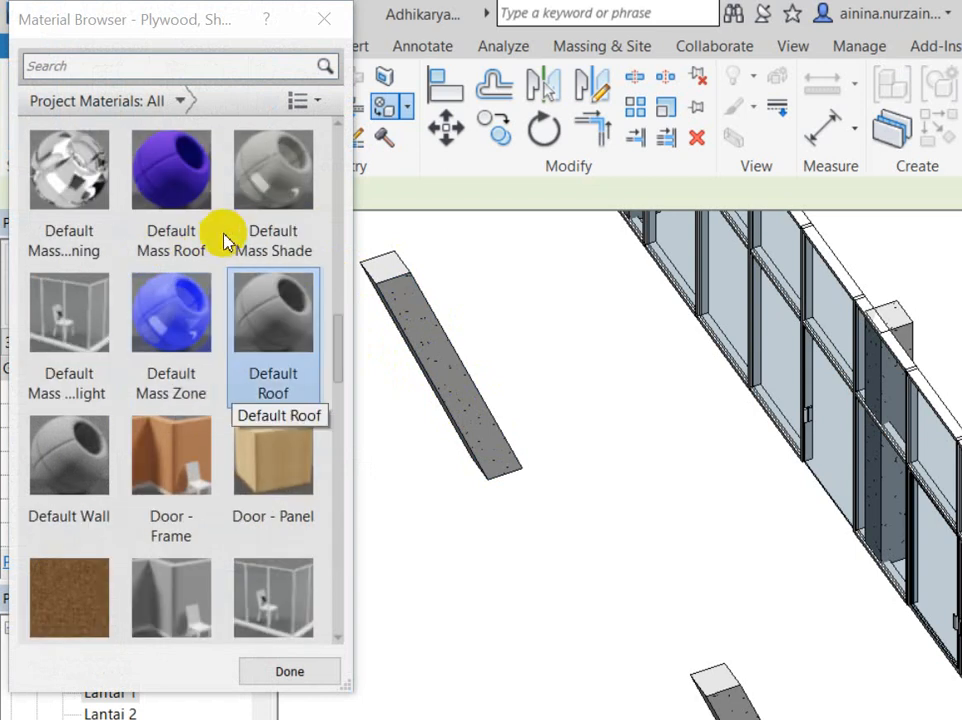
pyautogui.scroll(5, 228, 241)
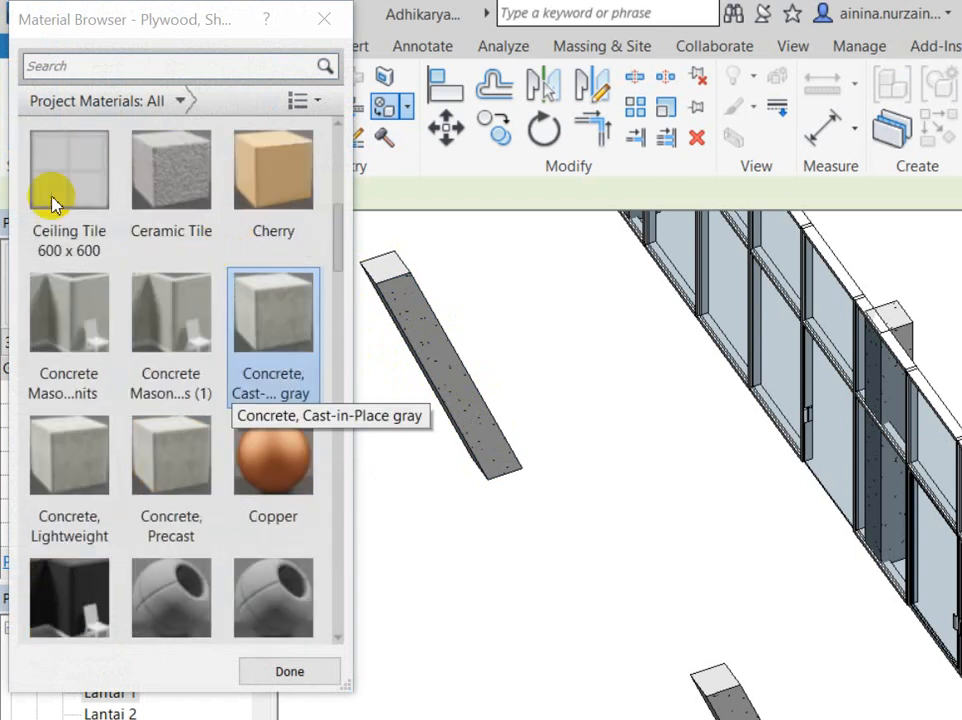
pyautogui.scroll(5, 120, 200)
pyautogui.click(82, 164)
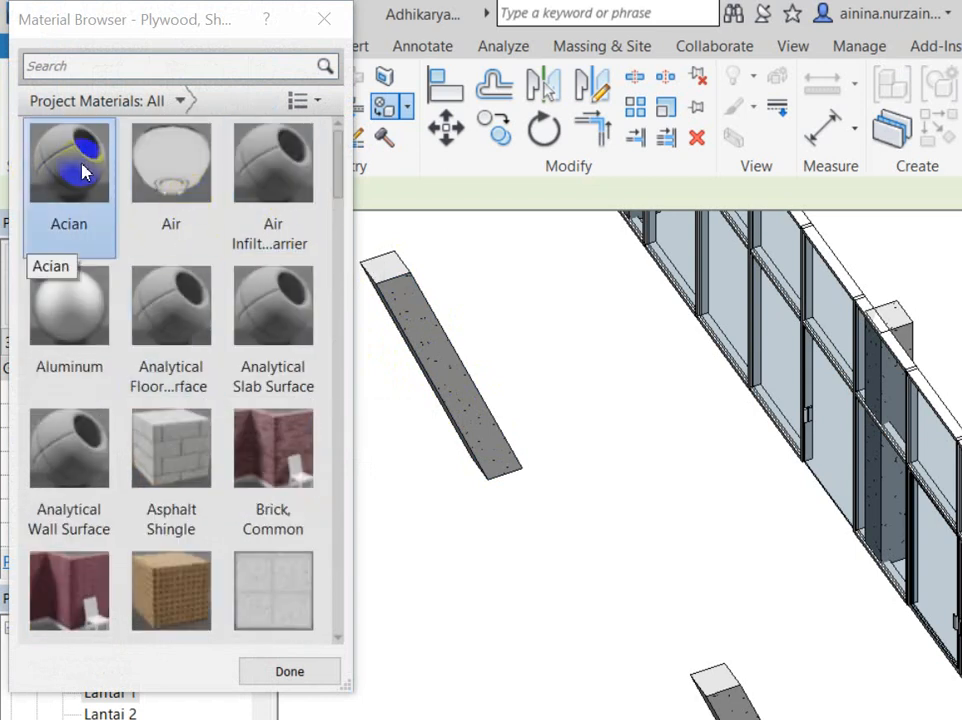
pyautogui.click(385, 300)
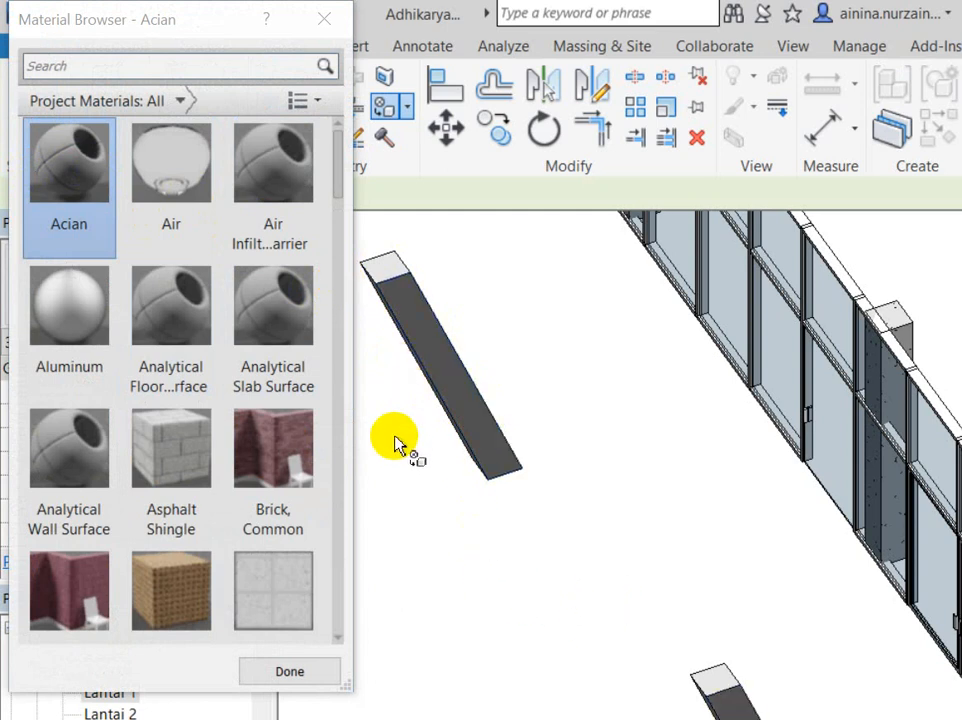
pyautogui.click(264, 40)
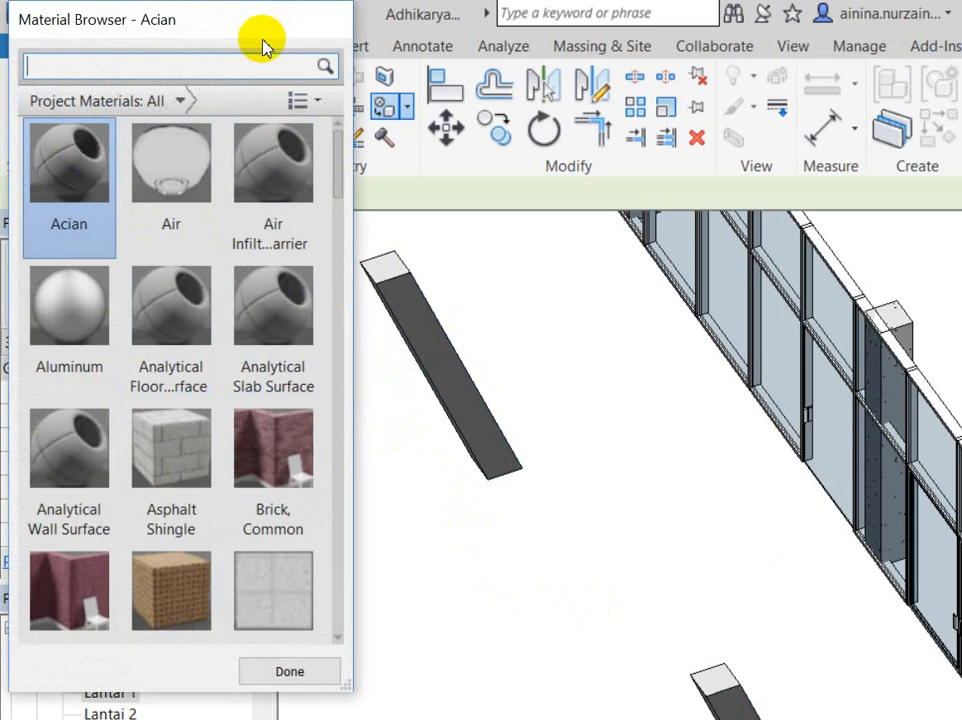
# Undo the Acian paint applied to the side faces of the slanted columns
pyautogui.press('Escape')
pyautogui.scroll(-4, 495, 340)
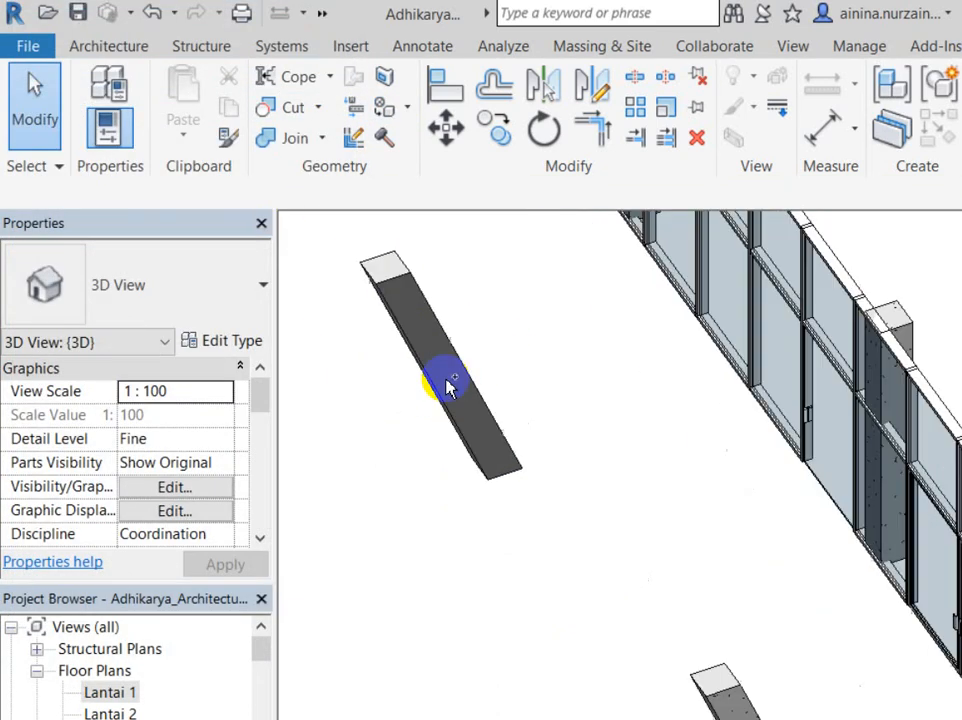
pyautogui.hotkey('ctrl', 'z')
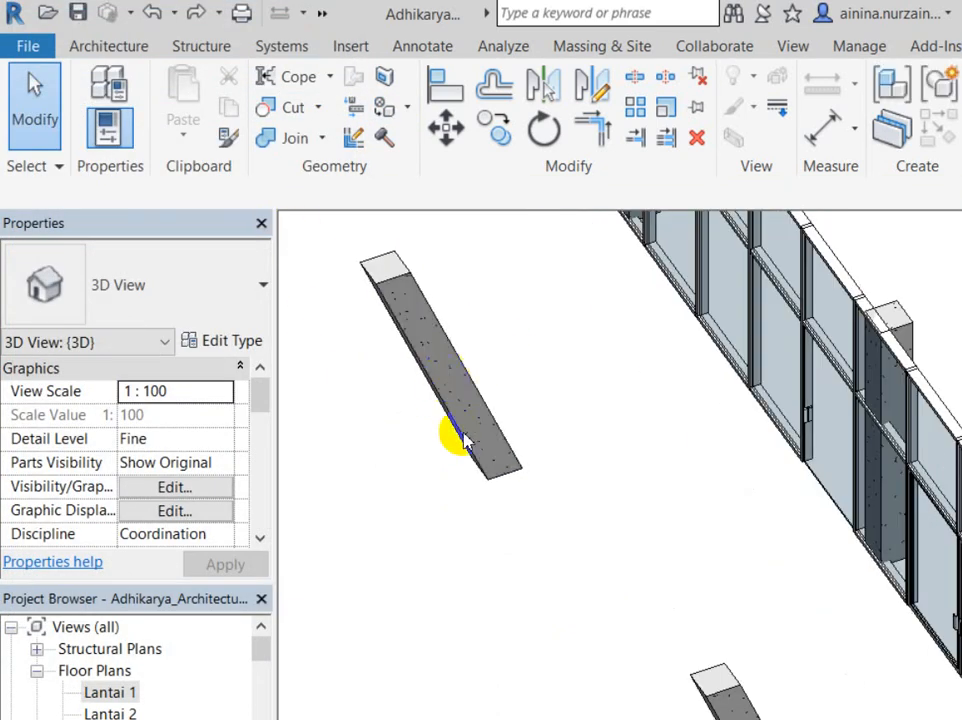
pyautogui.scroll(-2, 506, 394)
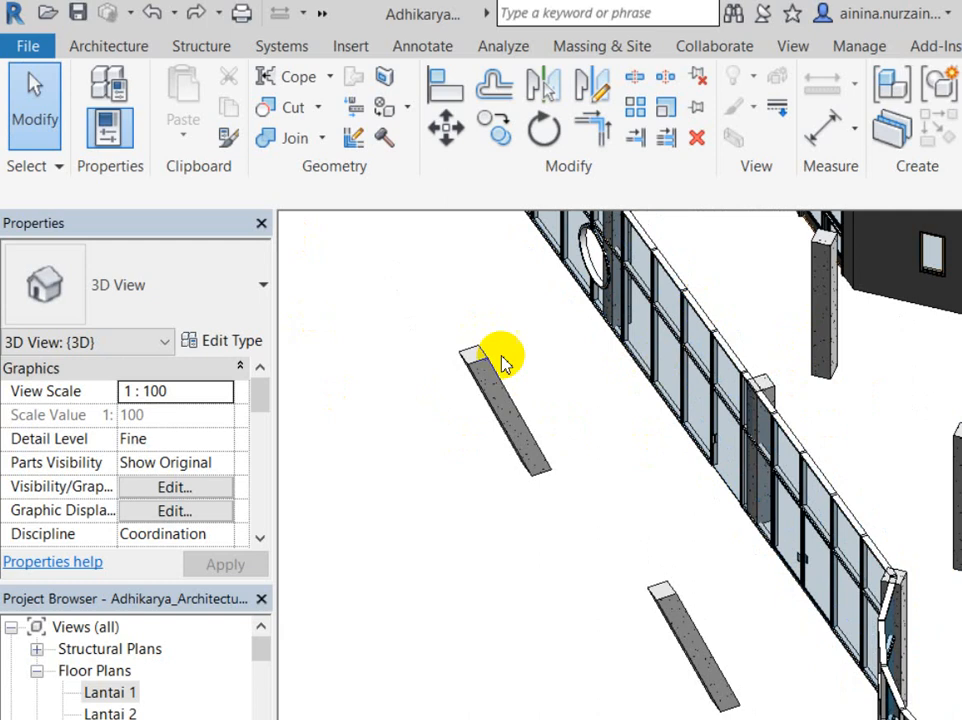
# Examine the slanted column's properties and the surrounding walls and upright columns in the 3D view
pyautogui.click(436, 360)
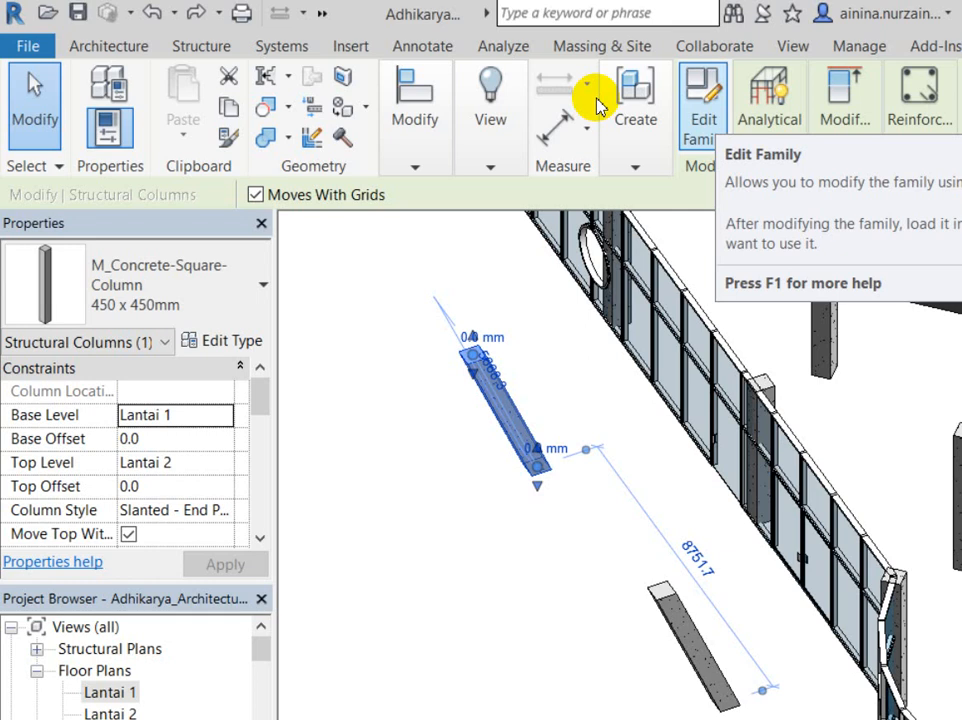
pyautogui.click(395, 475)
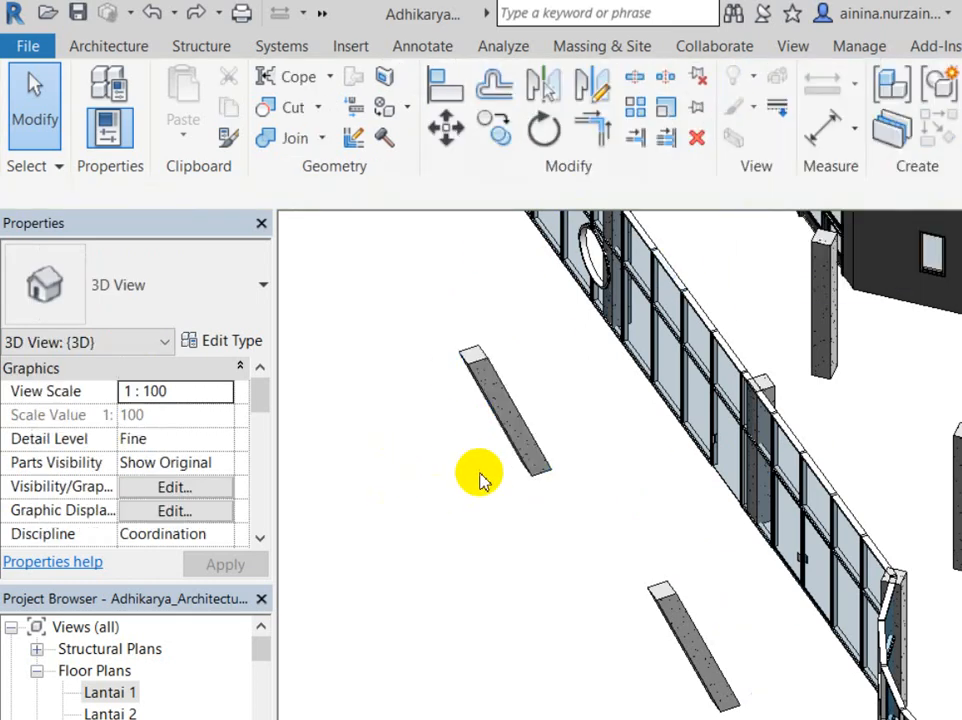
pyautogui.click(838, 276)
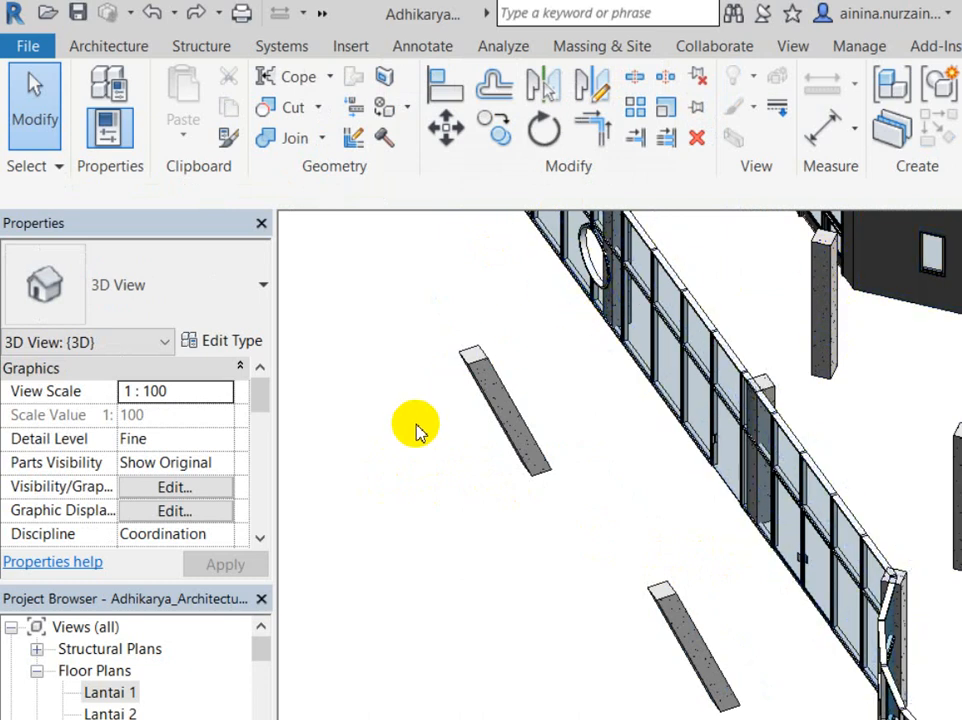
pyautogui.scroll(-3, 422, 427)
pyautogui.scroll(-1, 430, 410)
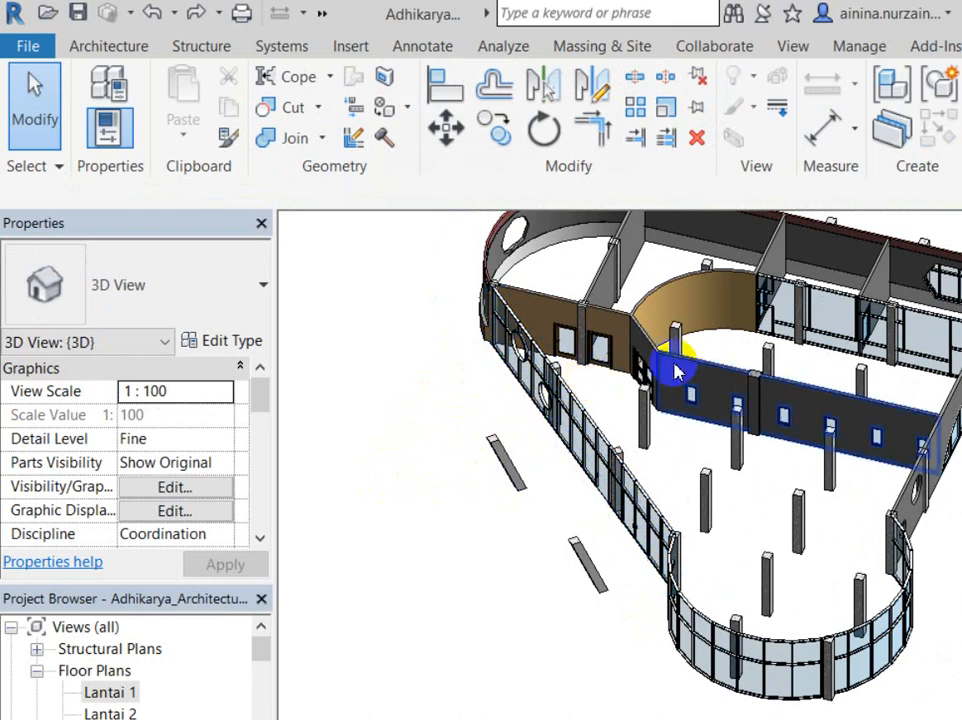
pyautogui.scroll(4, 628, 320)
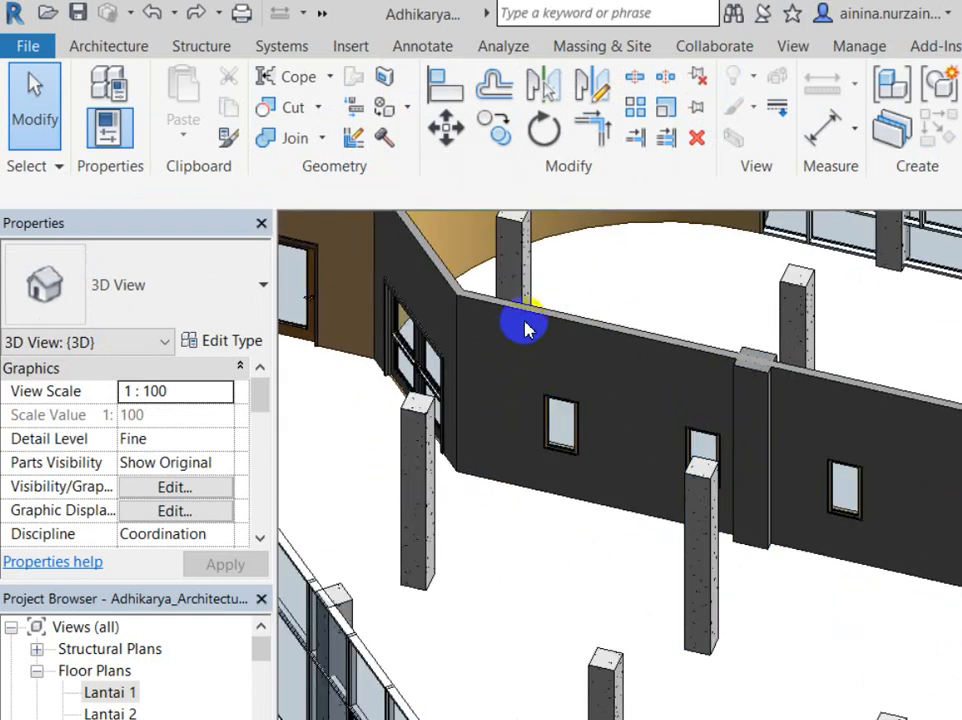
pyautogui.scroll(-3, 548, 303)
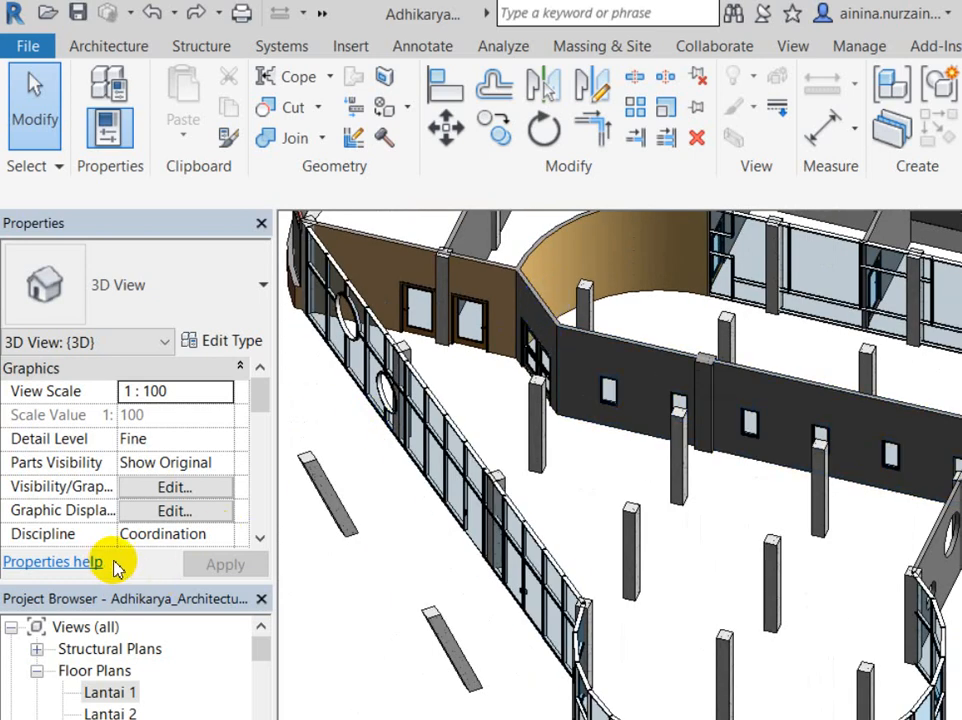
# Open the Lantai 1 floor plan and start an architectural floor for the whole building
pyautogui.doubleClick(110, 692)
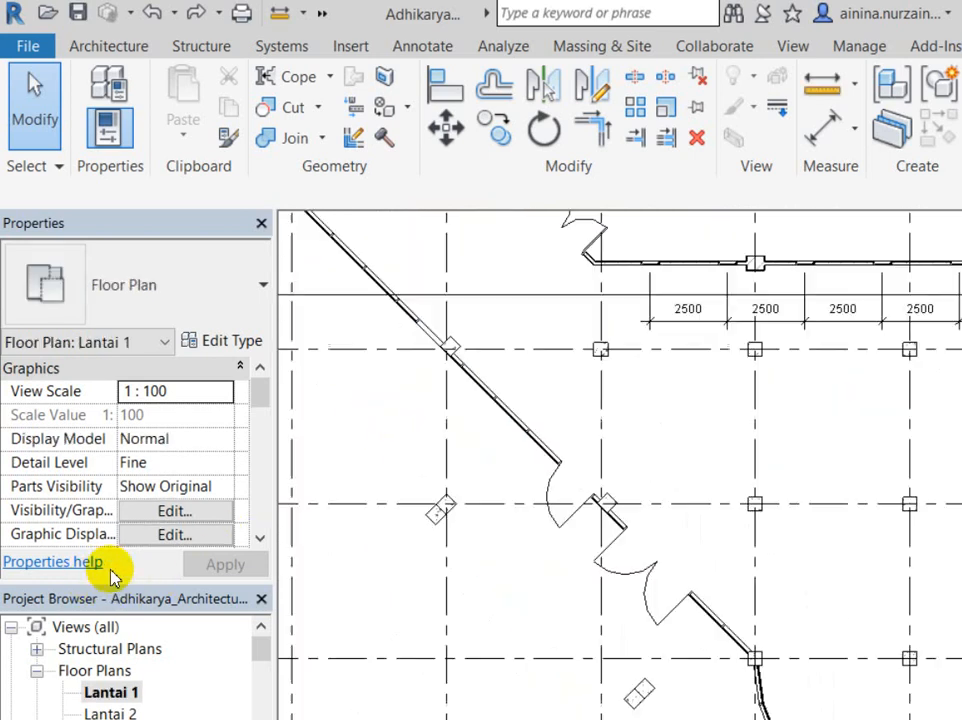
pyautogui.scroll(-5, 346, 468)
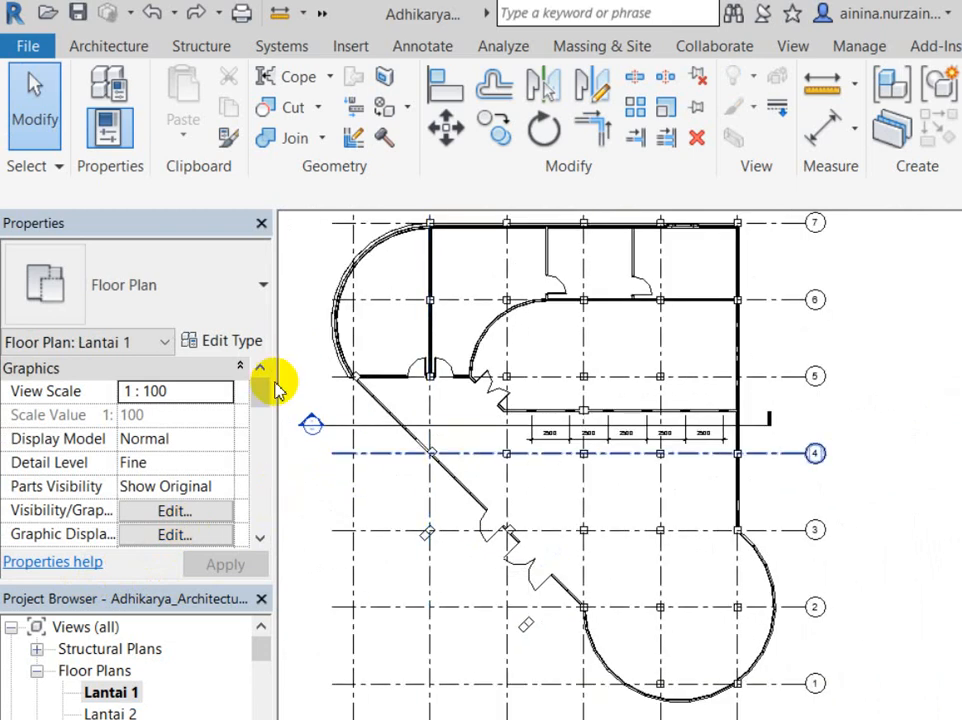
pyautogui.moveTo(275, 382); pyautogui.dragTo(320, 428, button='middle')
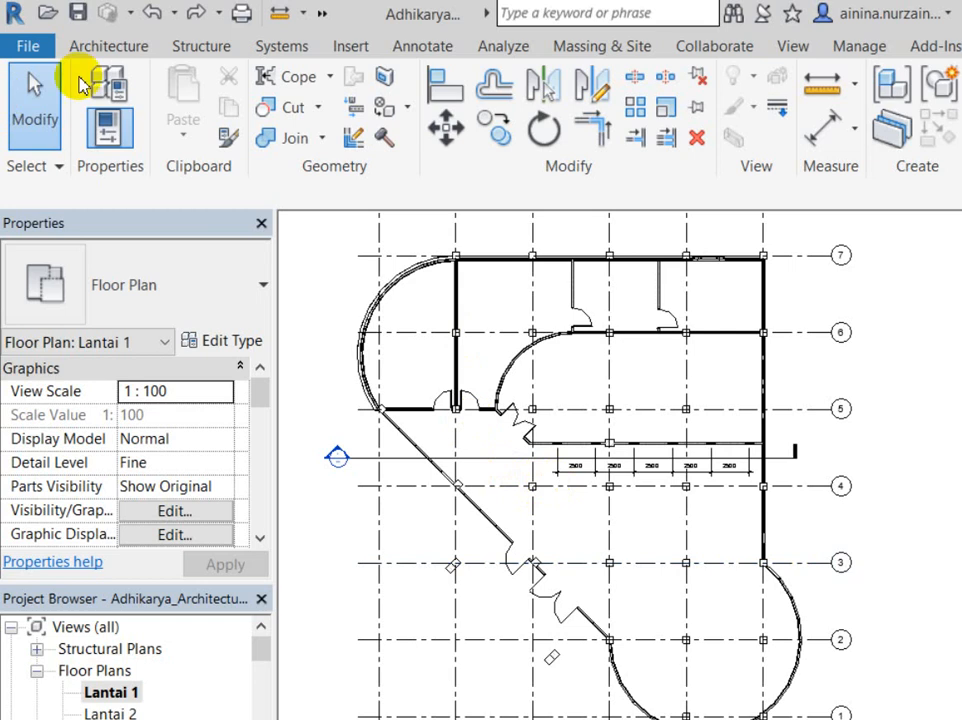
pyautogui.click(102, 48)
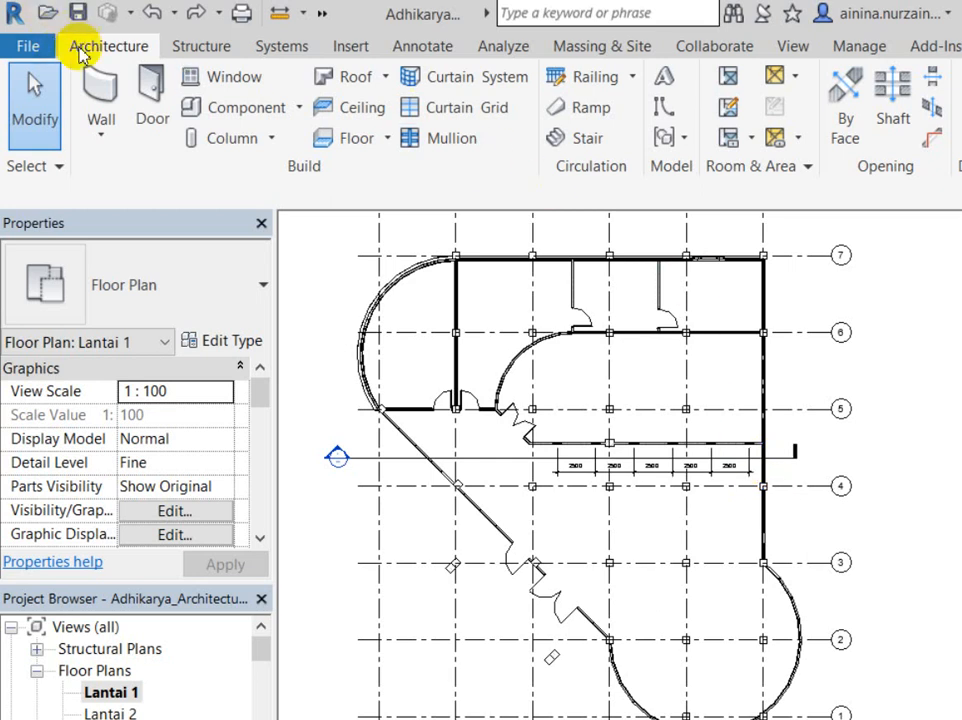
pyautogui.click(326, 130)
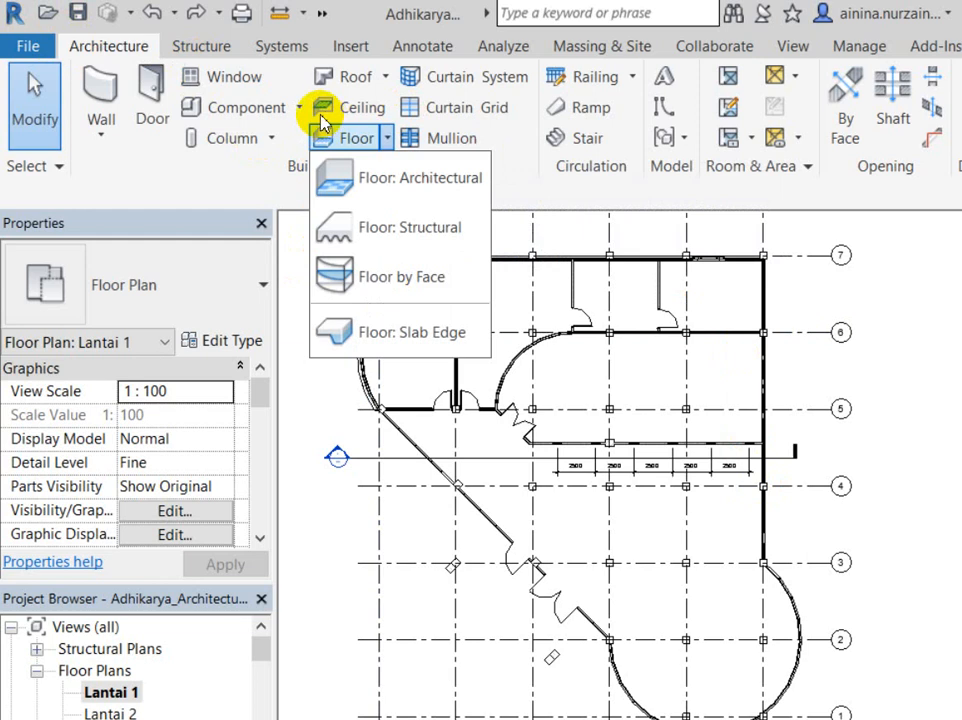
pyautogui.press('Escape')
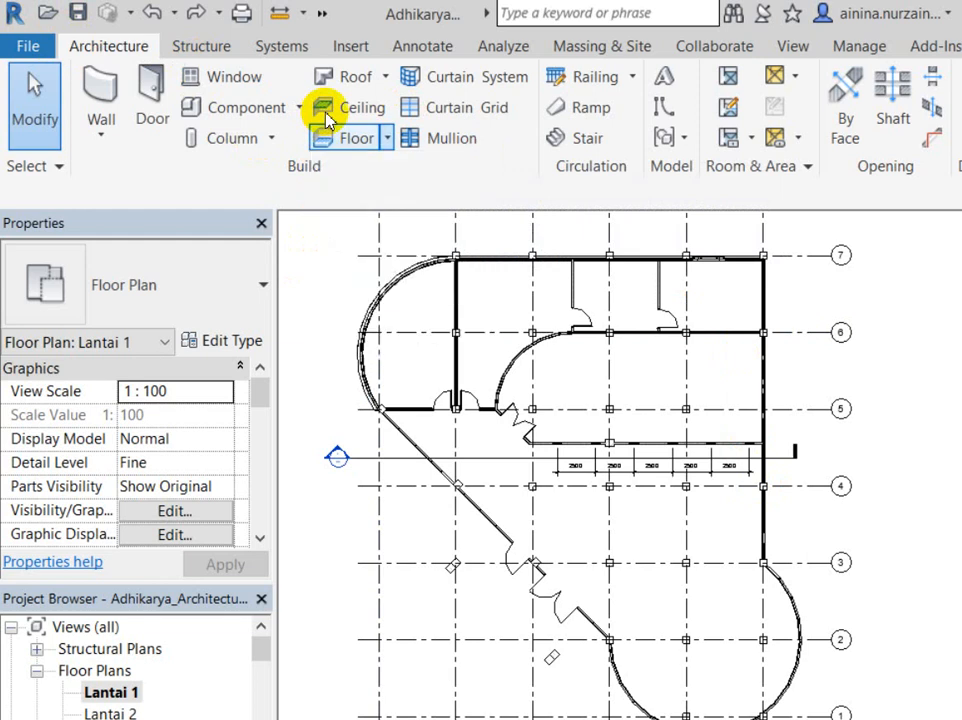
pyautogui.click(336, 136)
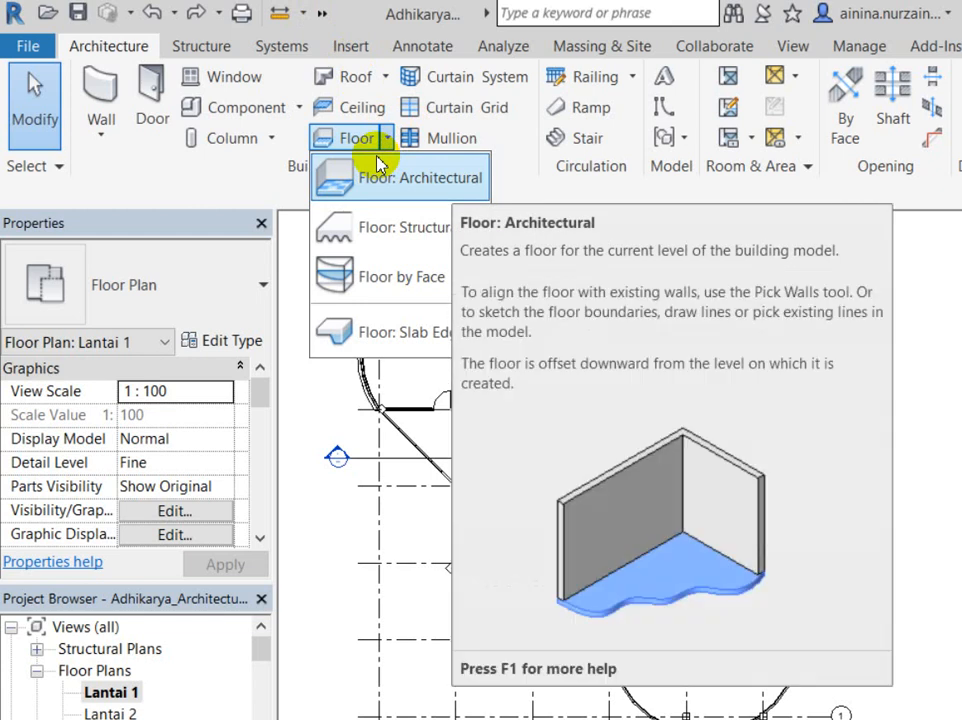
pyautogui.click(380, 172)
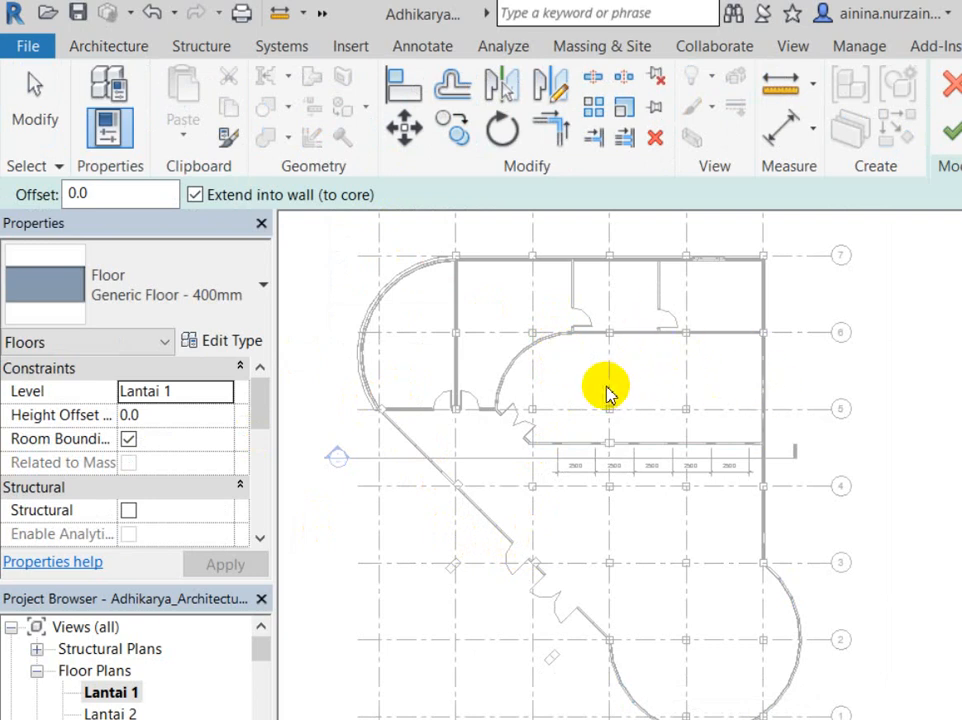
pyautogui.click(205, 262)
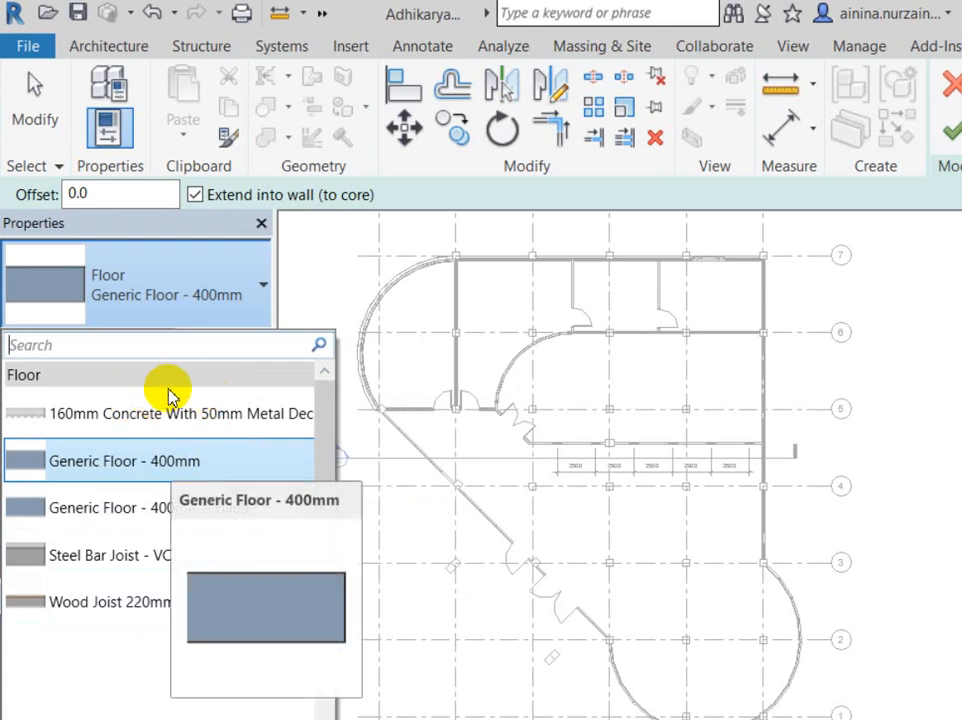
pyautogui.press('Escape')
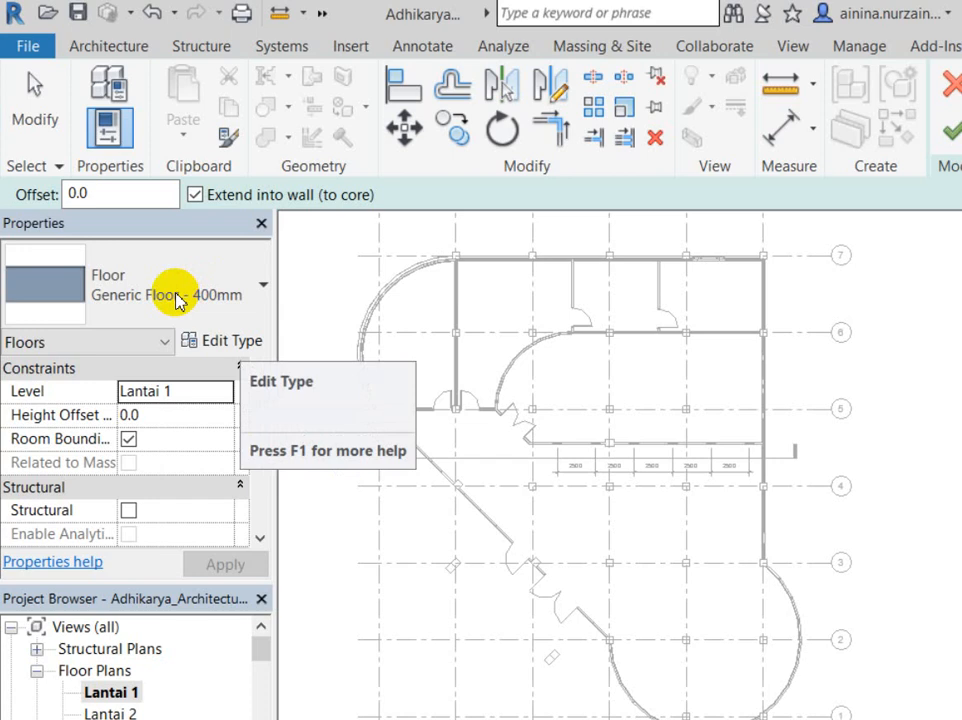
pyautogui.click(222, 340)
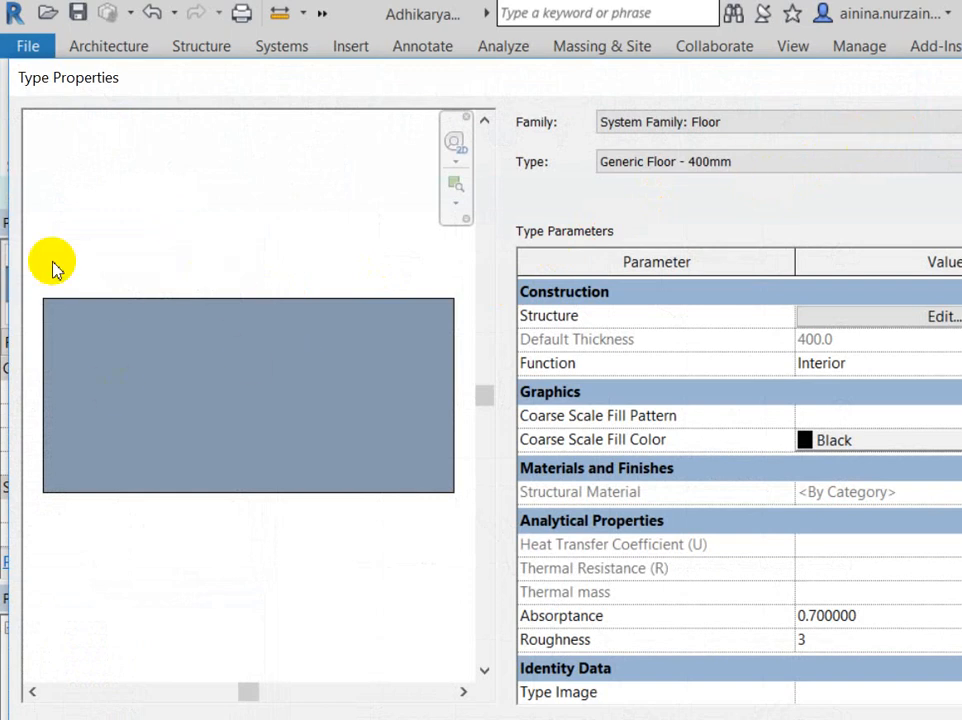
pyautogui.press('Escape')
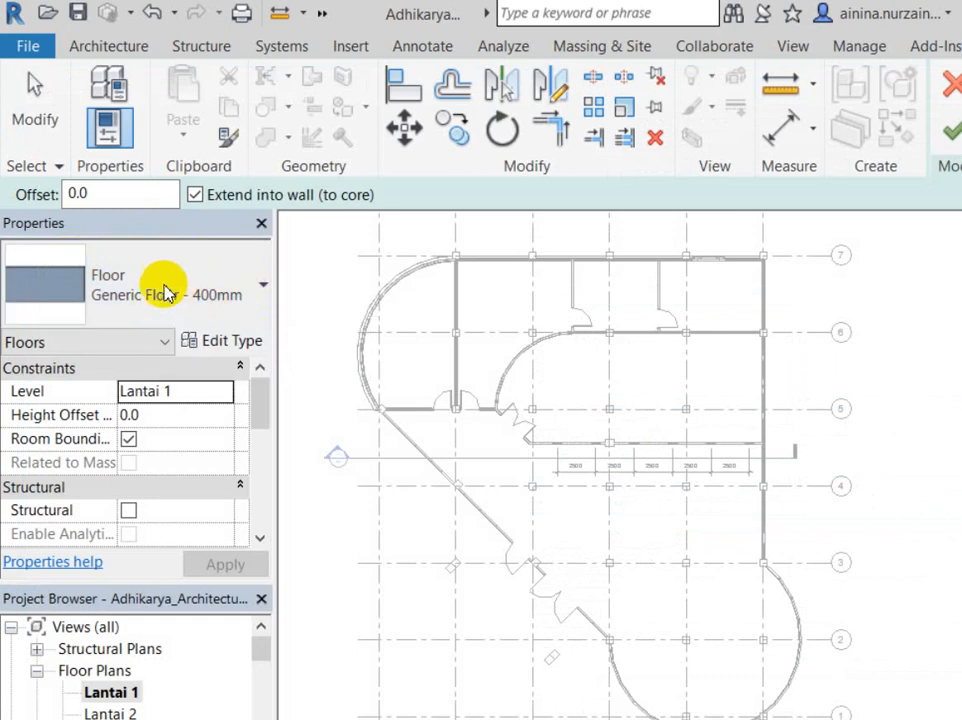
# Duplicate the Generic Floor - 400mm type under the name Custom Floor
pyautogui.click(221, 340)
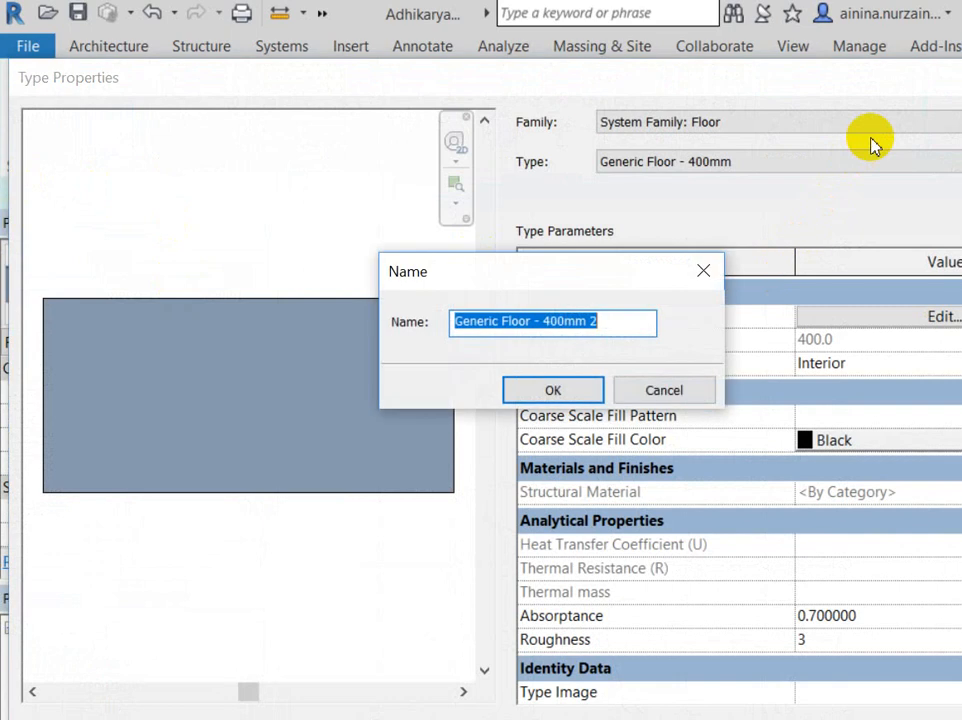
pyautogui.write('C')
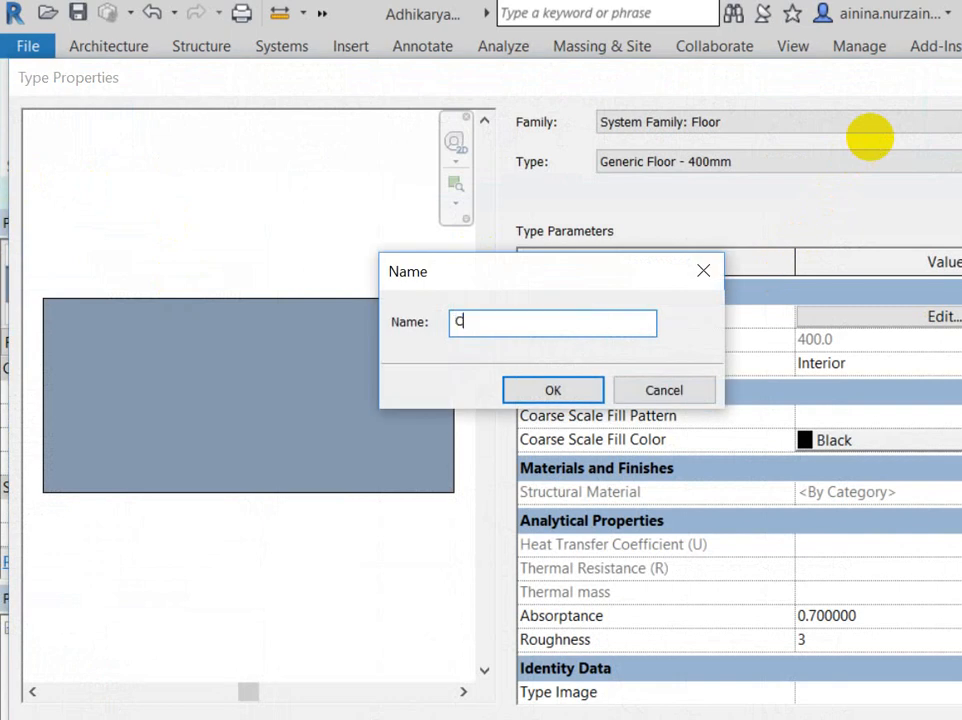
pyautogui.write('ustom Floor')
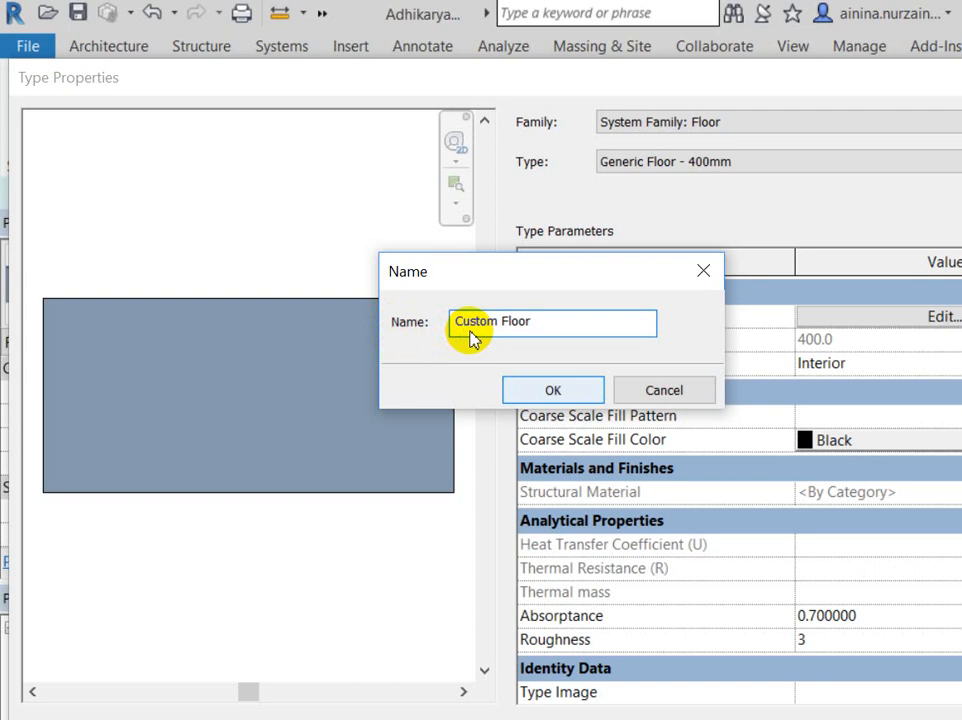
pyautogui.press('Return')
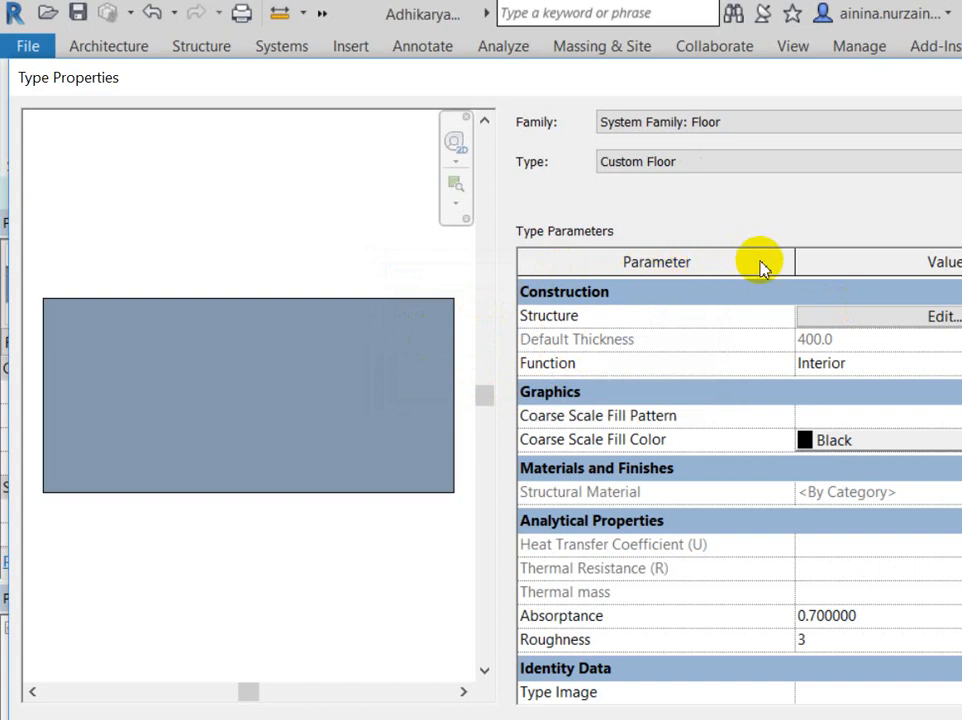
# Assign the Concrete, Cast-in-Place gray material to the structure layer of the Custom Floor assembly
pyautogui.click(830, 316)
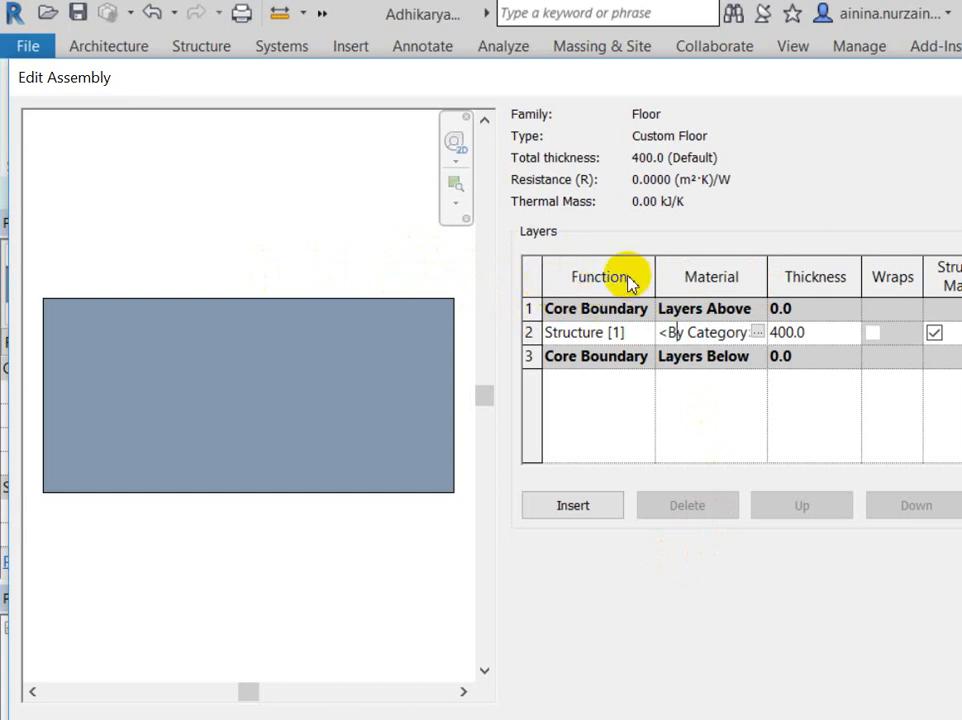
pyautogui.click(757, 332)
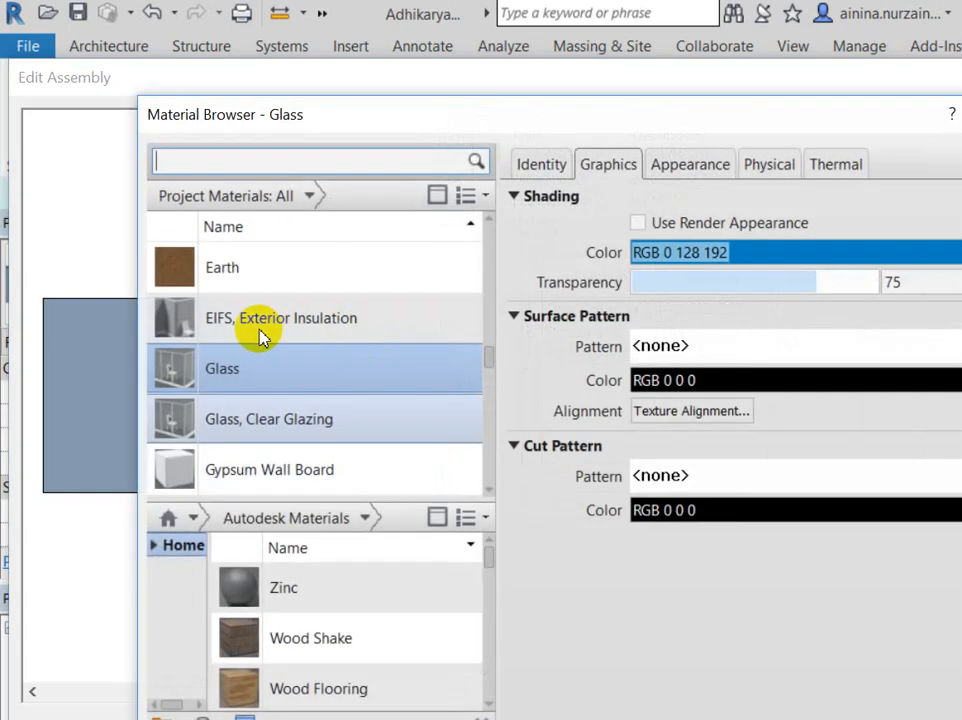
pyautogui.scroll(10, 262, 338)
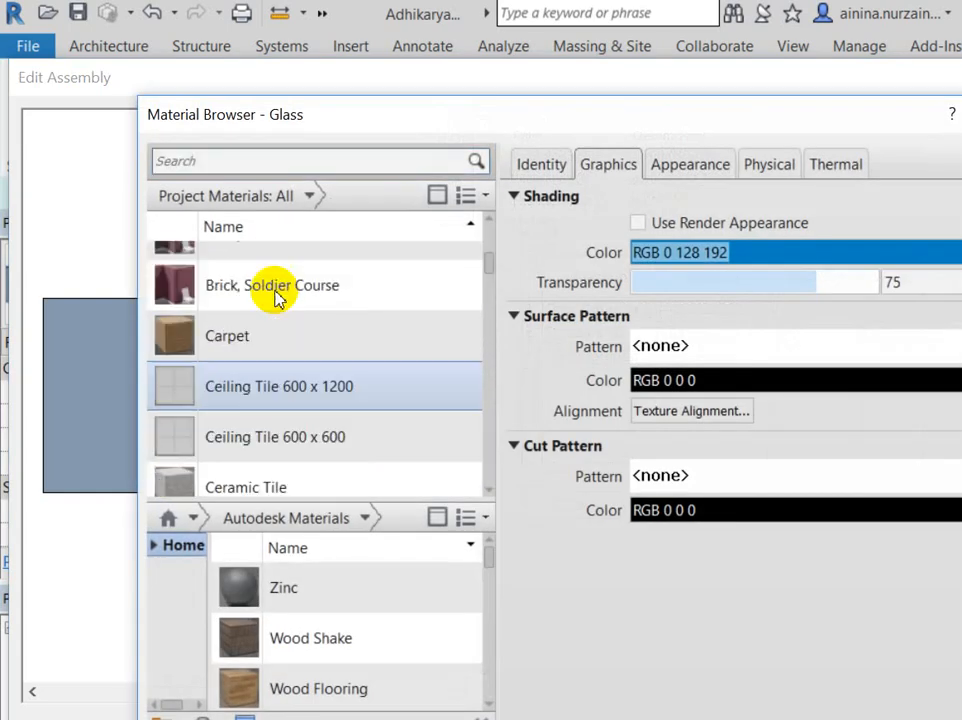
pyautogui.scroll(-5, 292, 345)
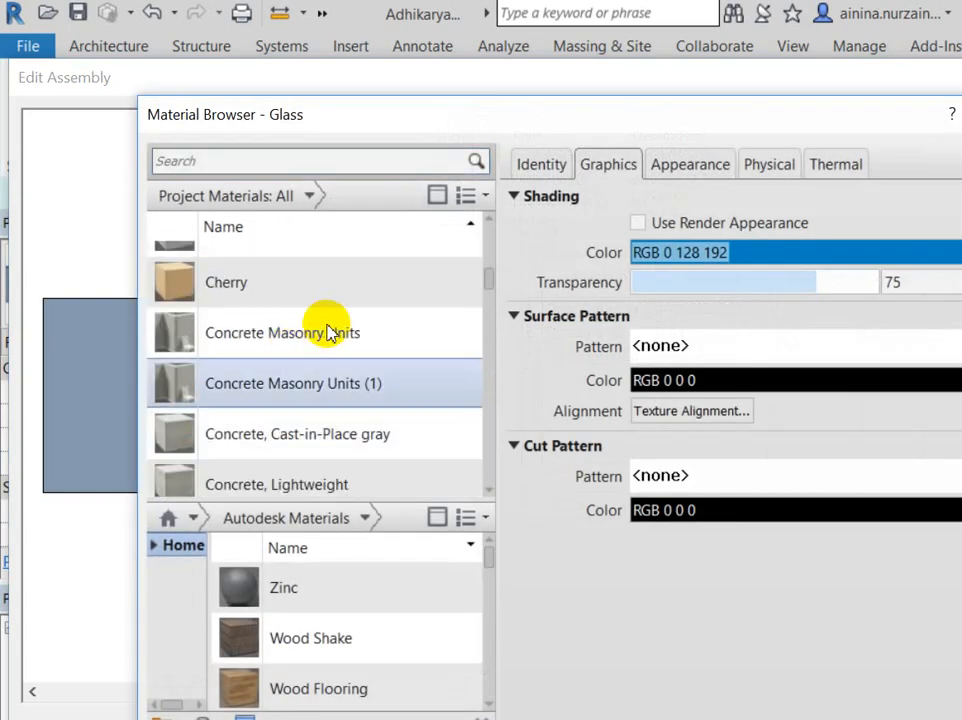
pyautogui.scroll(-2, 330, 333)
pyautogui.click(333, 300)
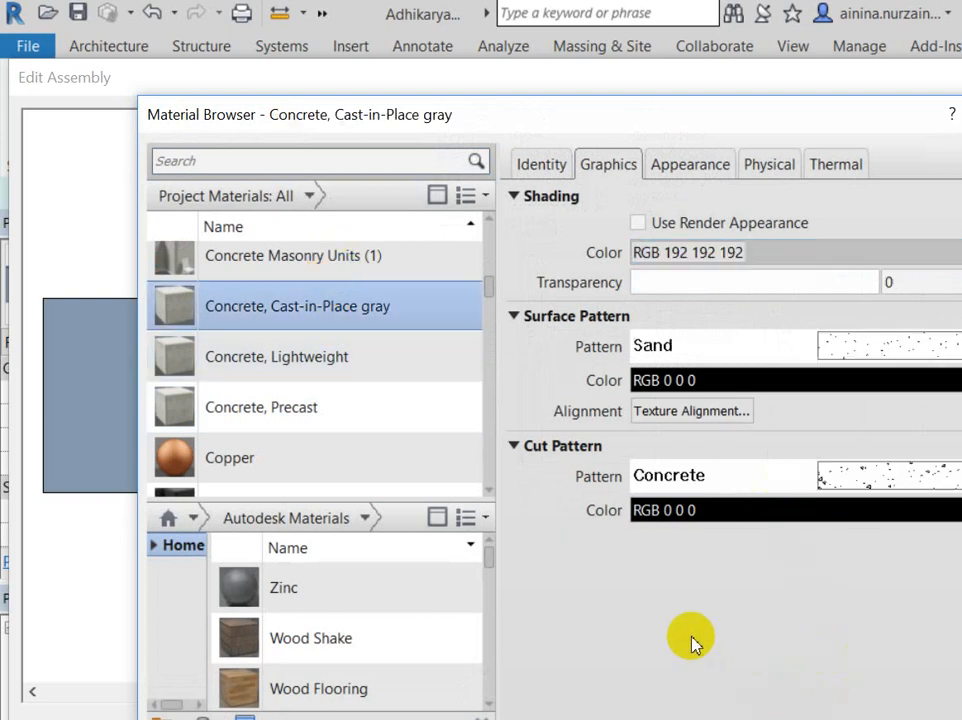
pyautogui.press('Return')
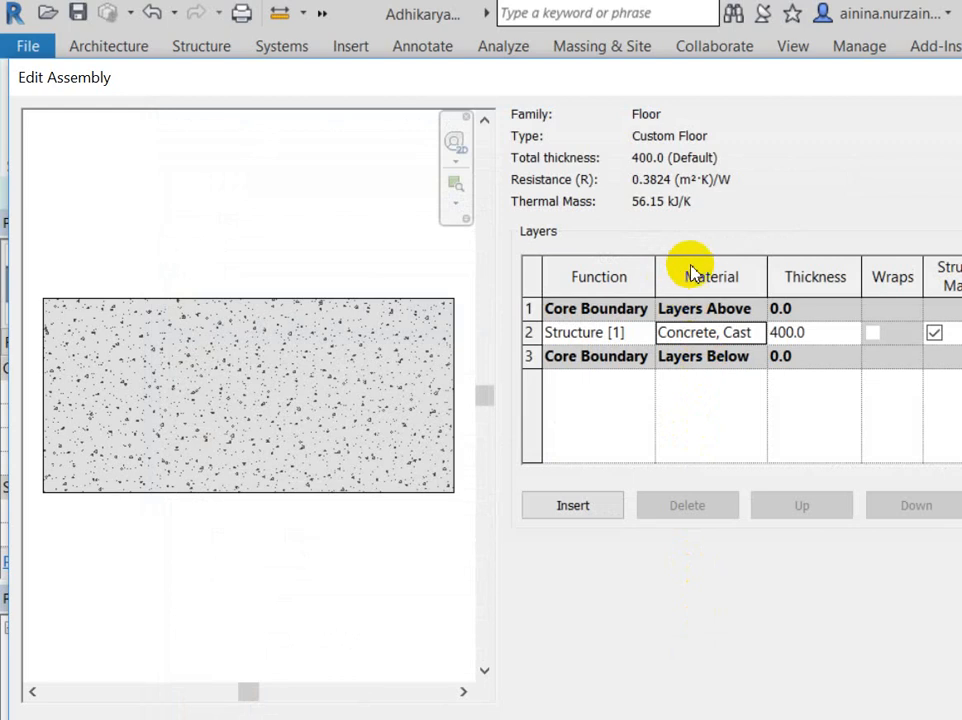
# Set the concrete structure layer's thickness to 200 mm and insert another layer above the upper core boundary
pyautogui.press('Tab')
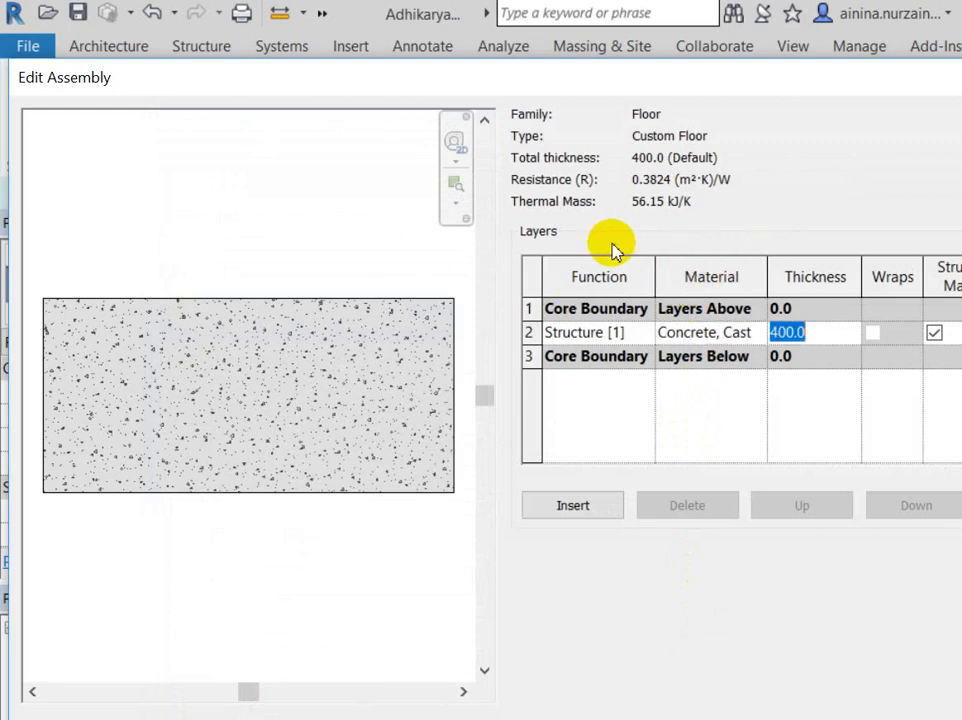
pyautogui.write('200')
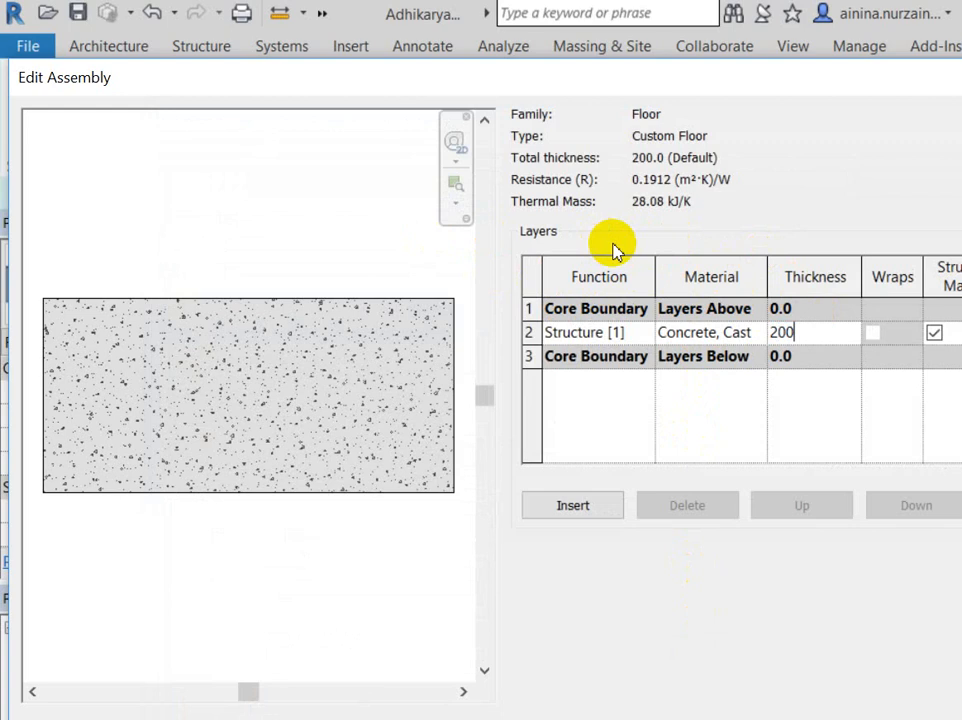
pyautogui.click(616, 333)
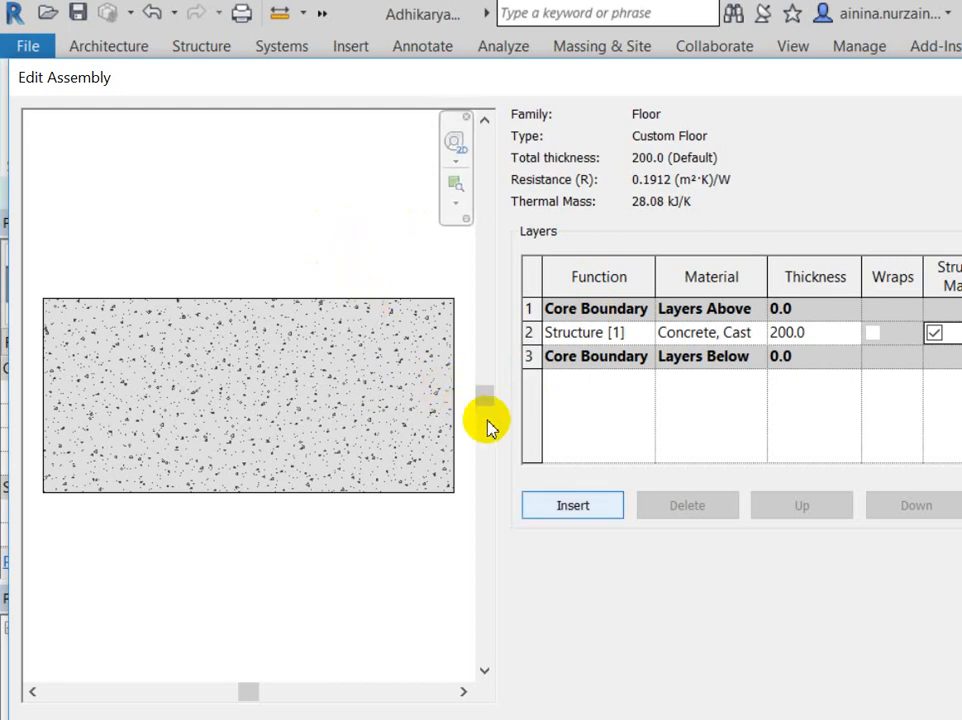
pyautogui.click(595, 505)
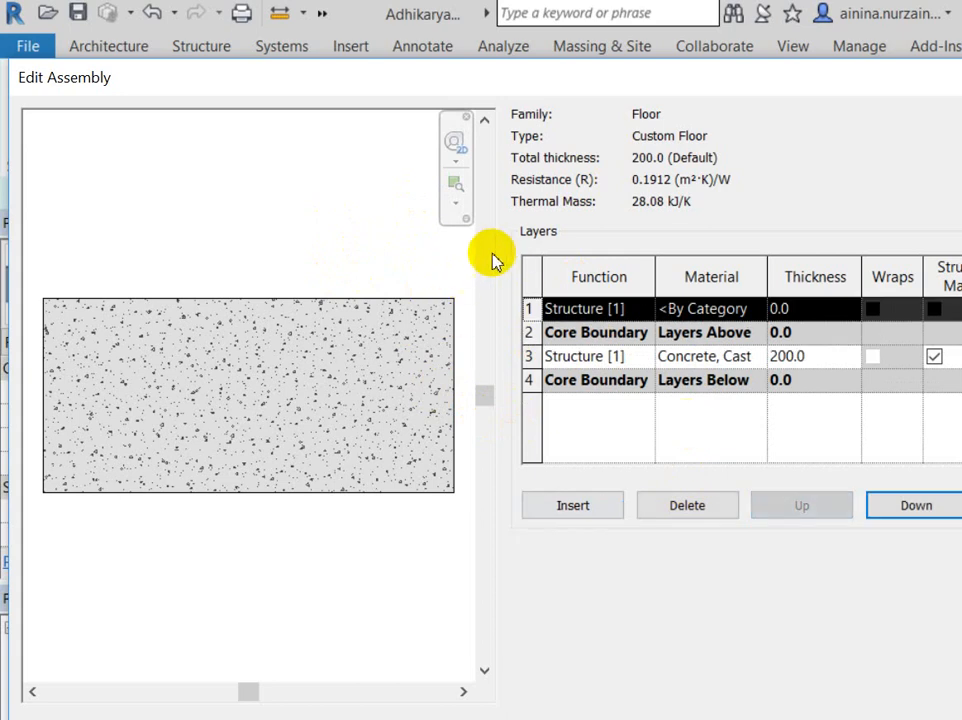
# Set the new top layer of the Custom Floor assembly to Finish 1 [4] with a thickness of 10 mm
pyautogui.click(585, 308)
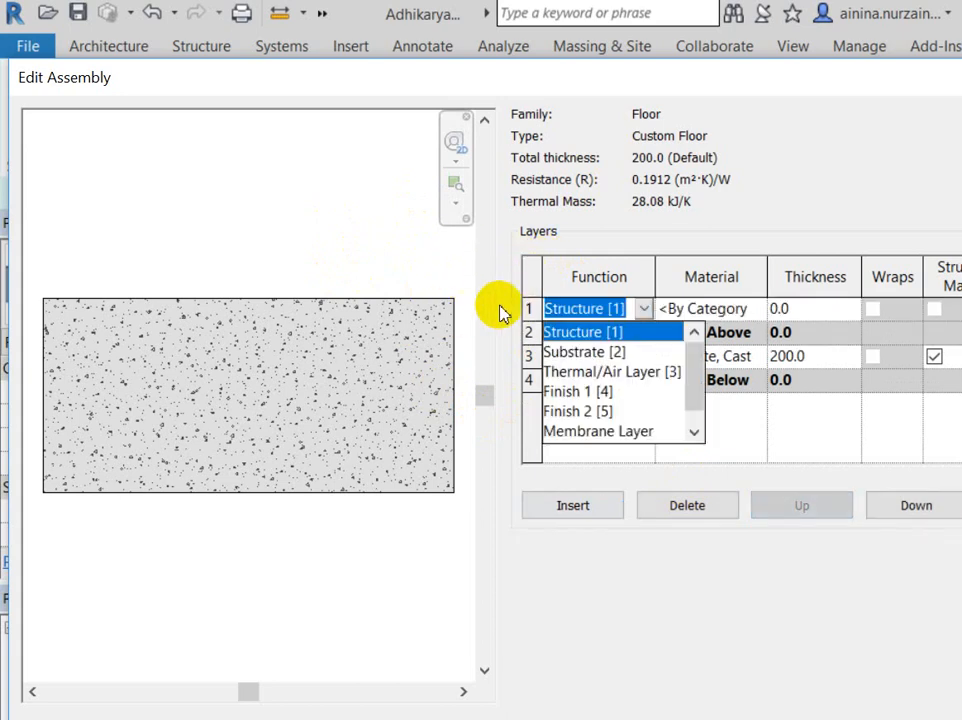
pyautogui.click(590, 391)
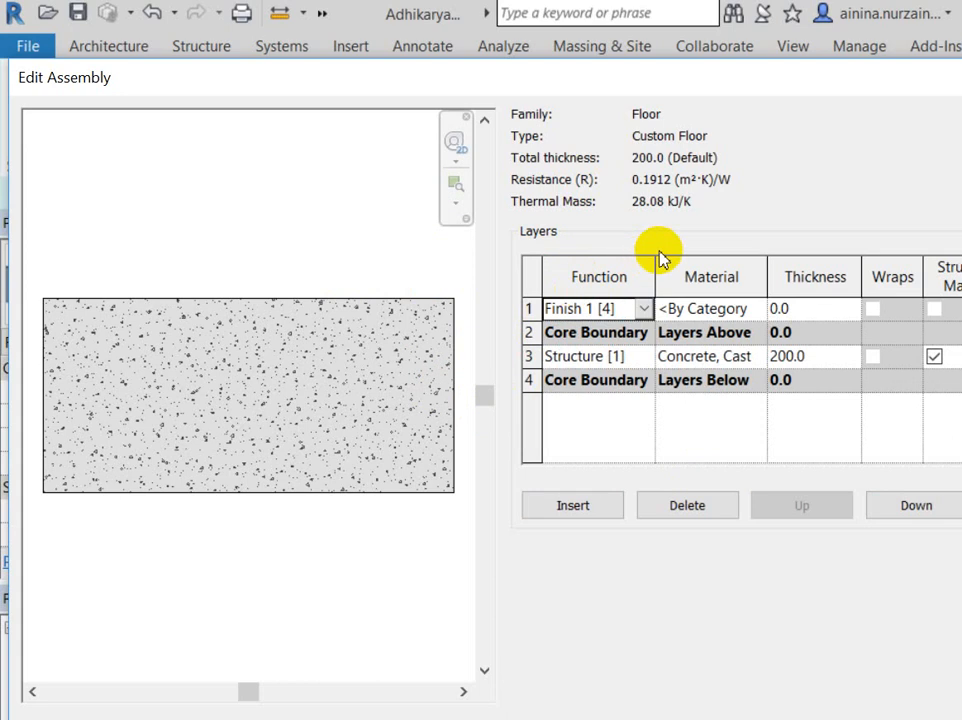
pyautogui.click(801, 306)
pyautogui.moveTo(676, 254); pyautogui.dragTo(558, 245)
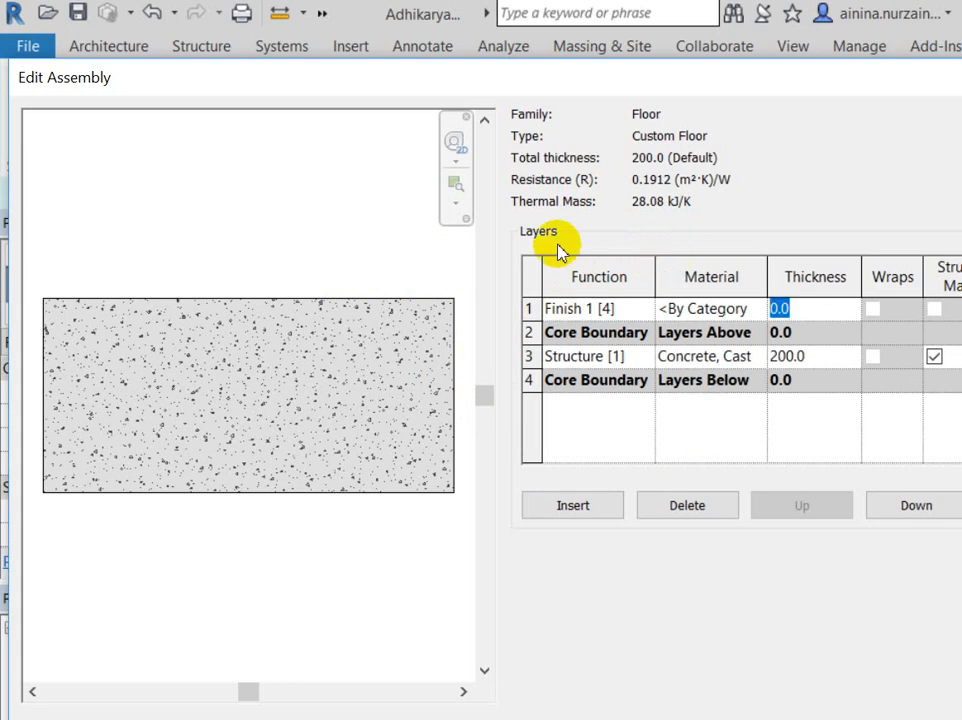
pyautogui.write('10')
pyautogui.press('Return')
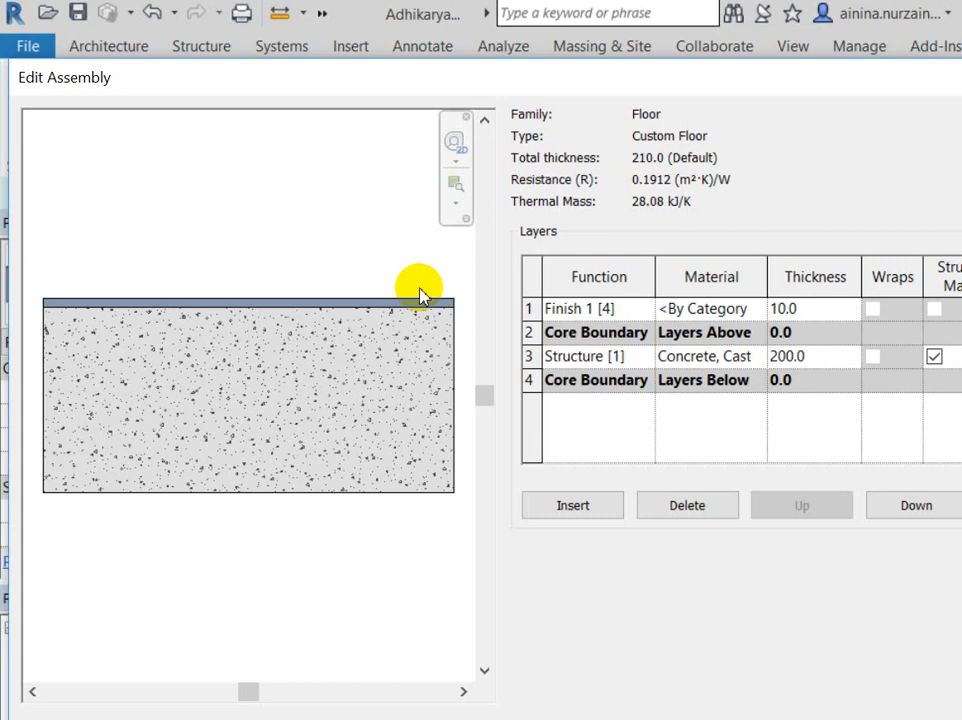
# Assign the Ceramic Tile material to the 10 mm finish layer
pyautogui.click(711, 308)
pyautogui.click(757, 308)
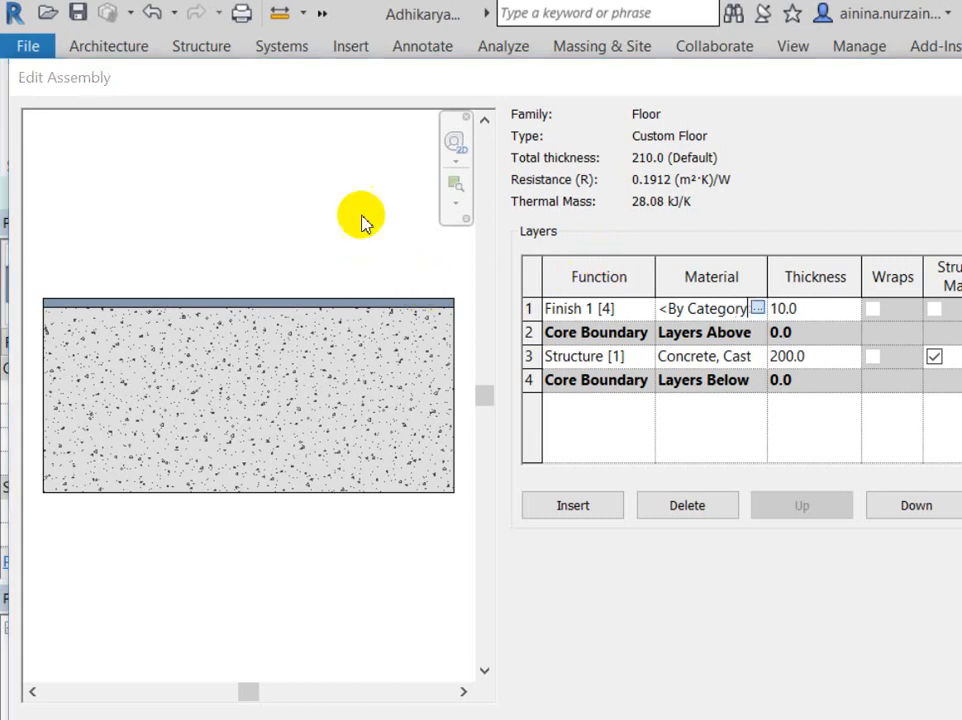
pyautogui.scroll(5, 272, 400)
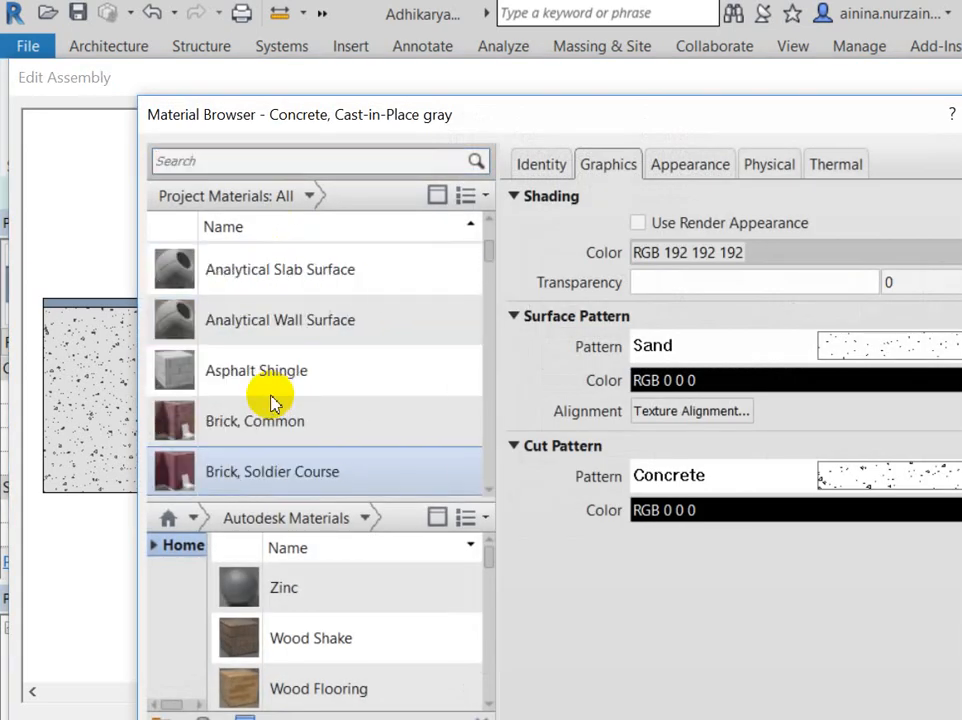
pyautogui.scroll(-4, 272, 400)
pyautogui.scroll(-8, 272, 400)
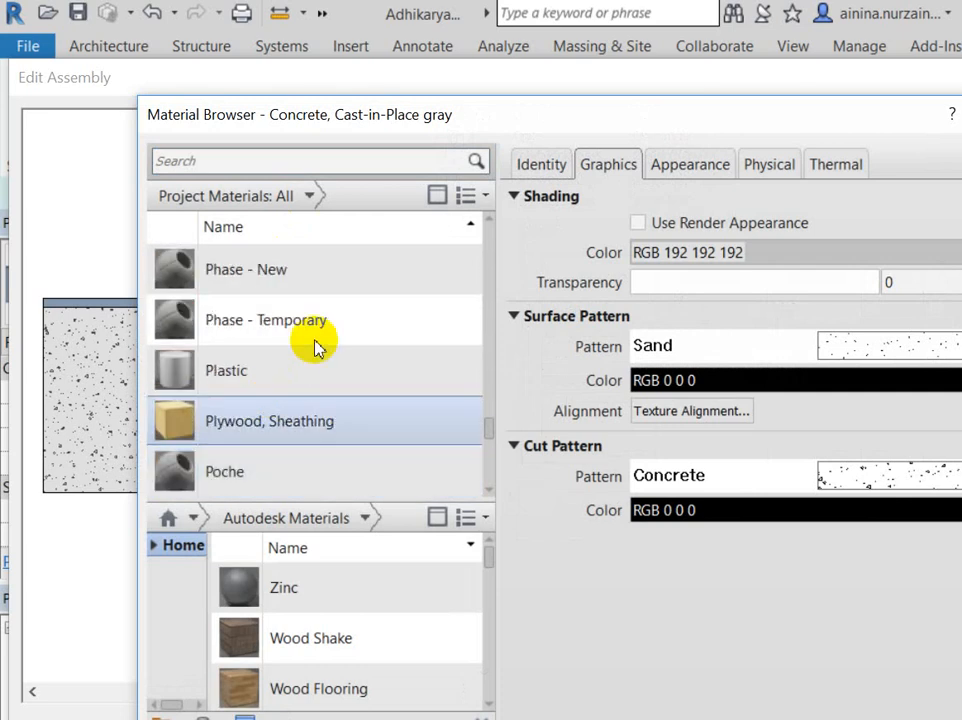
pyautogui.press('c')
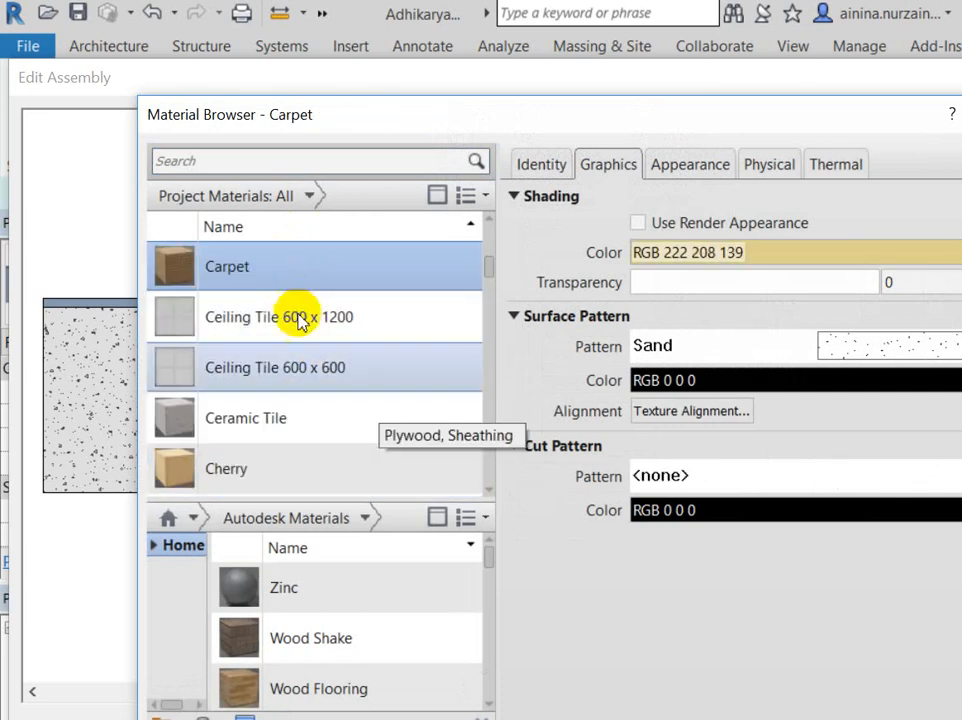
pyautogui.click(296, 343)
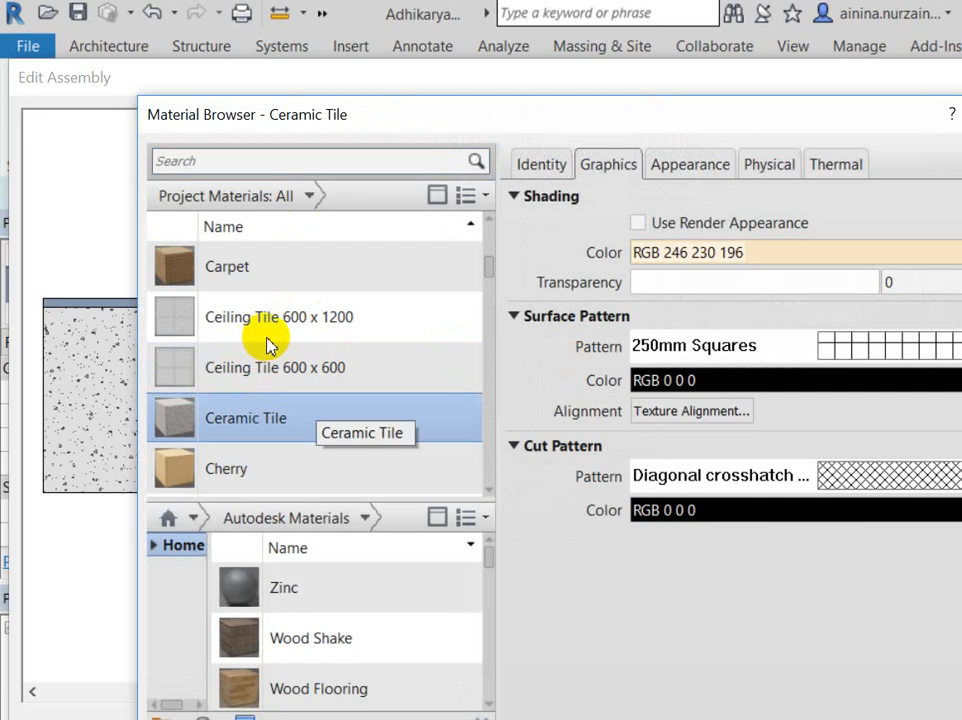
pyautogui.click(710, 640)
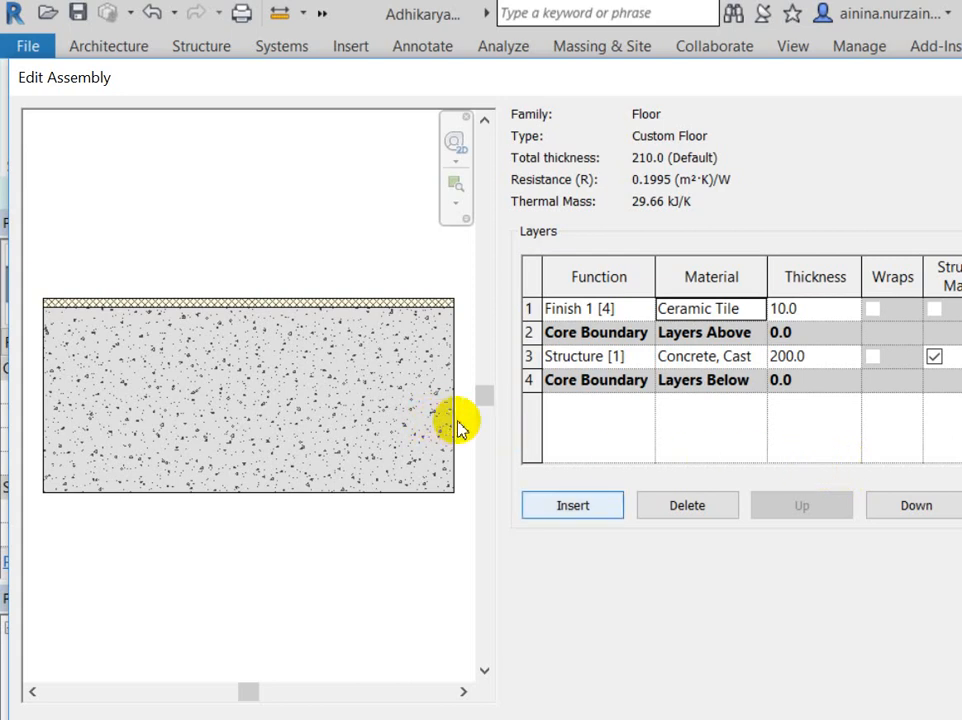
# Insert a 5 mm layer between the Ceramic Tile finish and the upper core boundary
pyautogui.click(572, 505)
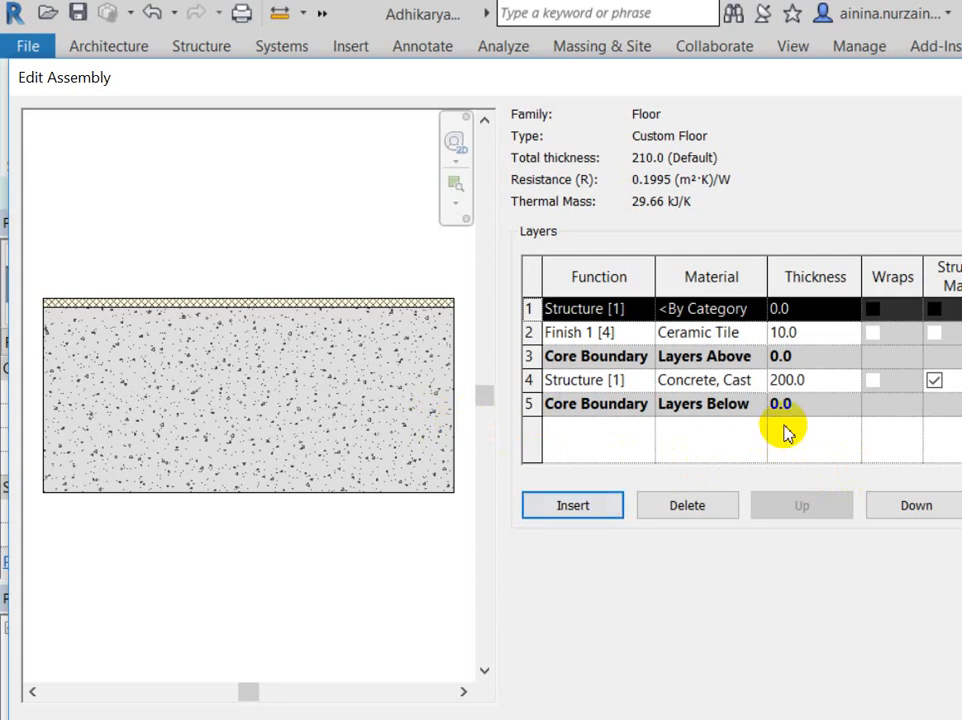
pyautogui.click(915, 505)
pyautogui.click(787, 332)
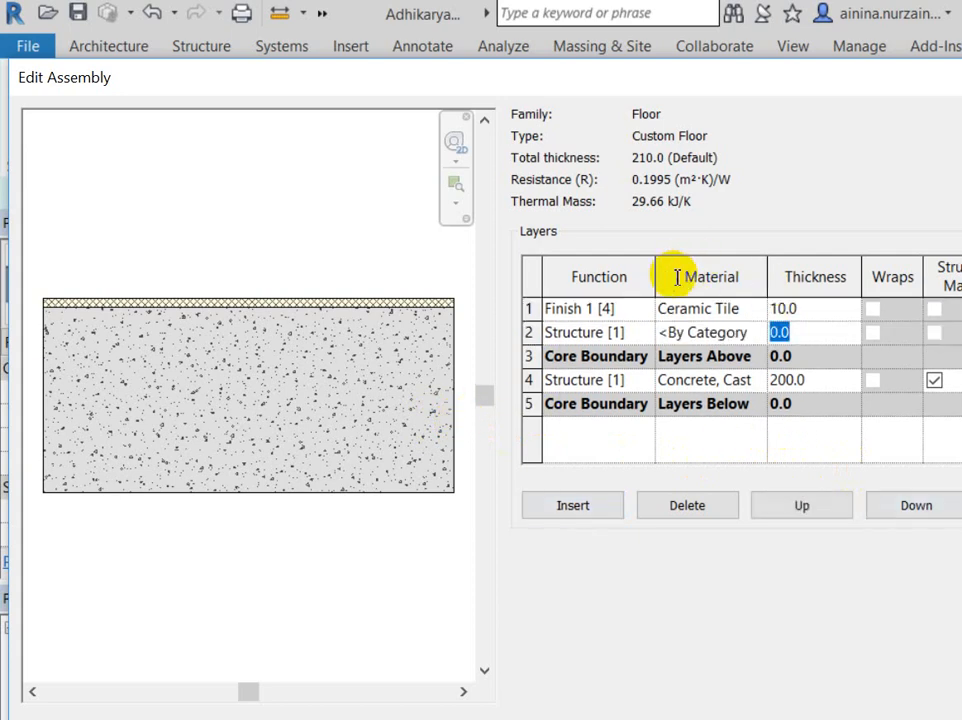
pyautogui.write('5')
pyautogui.press('Return')
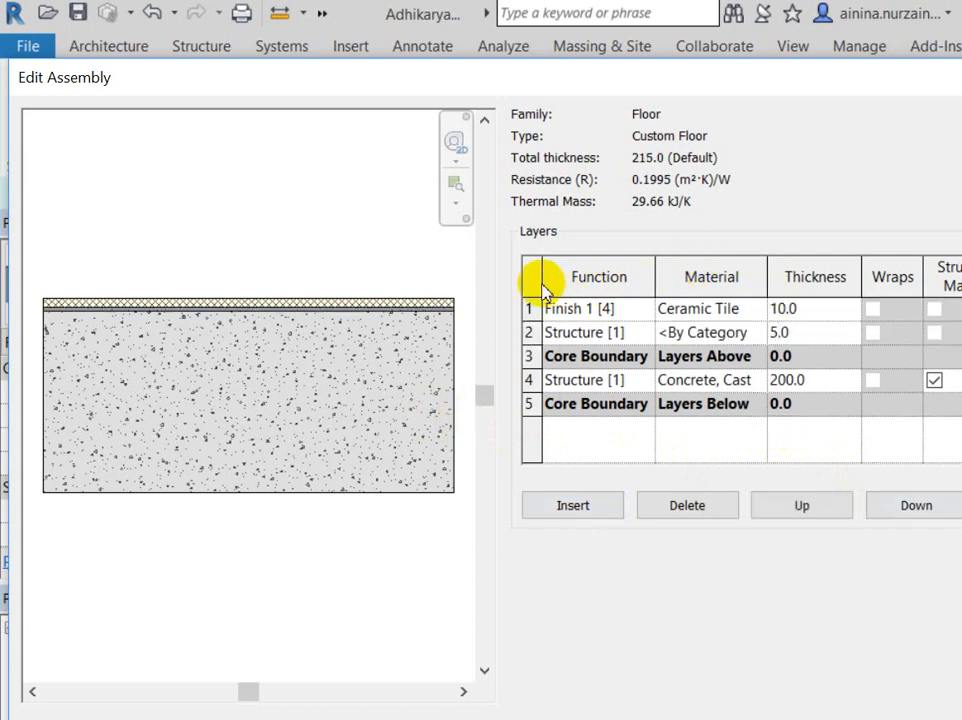
# Set the 5 mm layer's function to Finish 2 [5] and its material to Acian
pyautogui.click(598, 332)
pyautogui.click(577, 434)
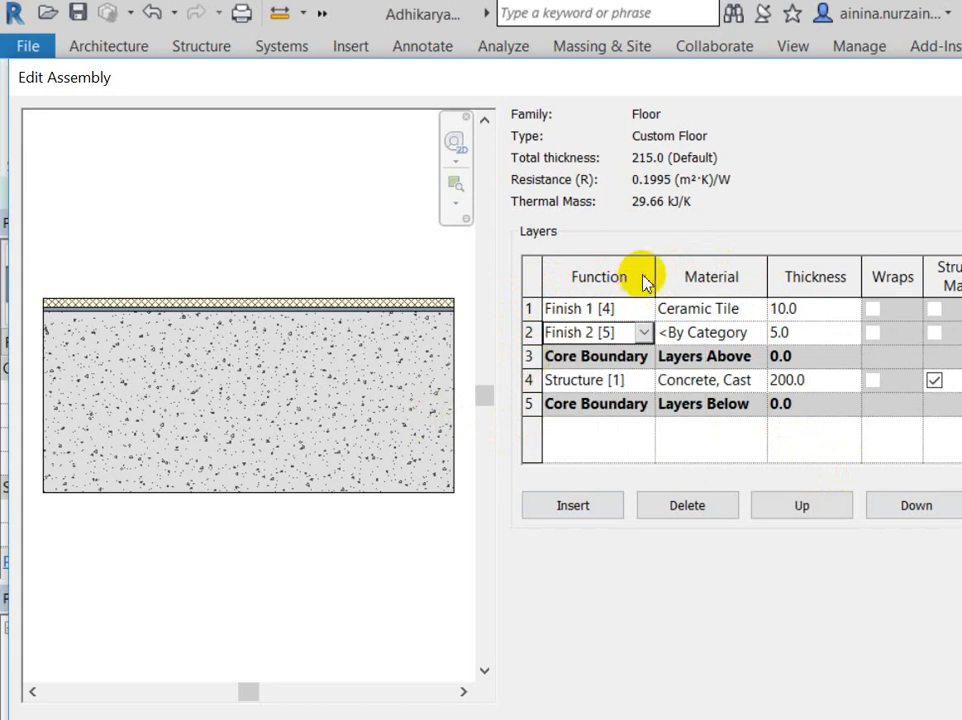
pyautogui.click(757, 332)
pyautogui.scroll(5, 240, 271)
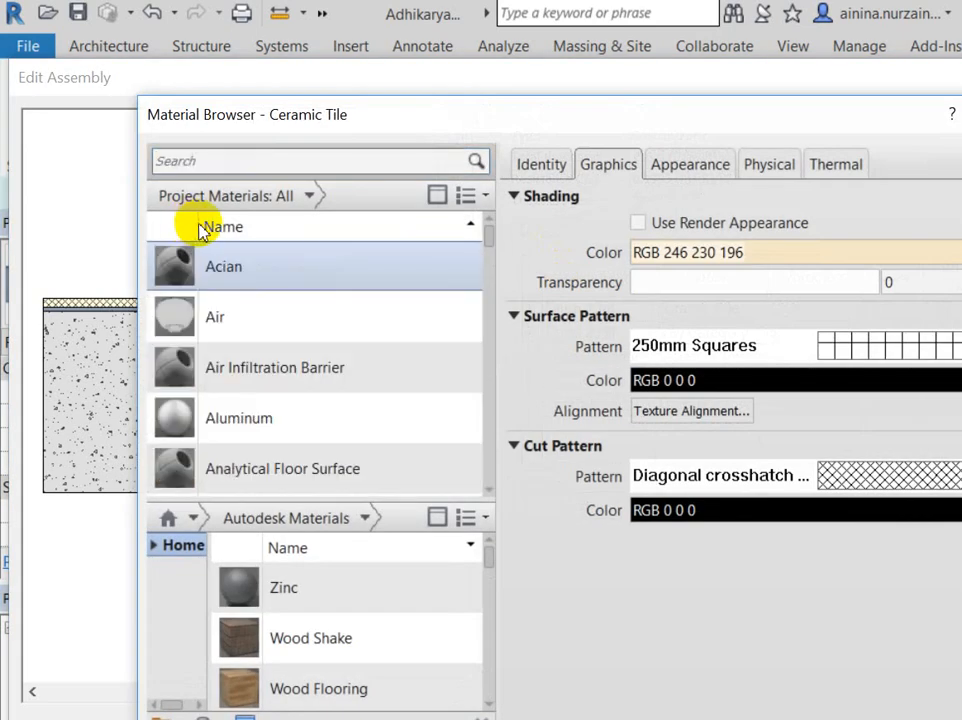
pyautogui.click(240, 266)
pyautogui.click(690, 630)
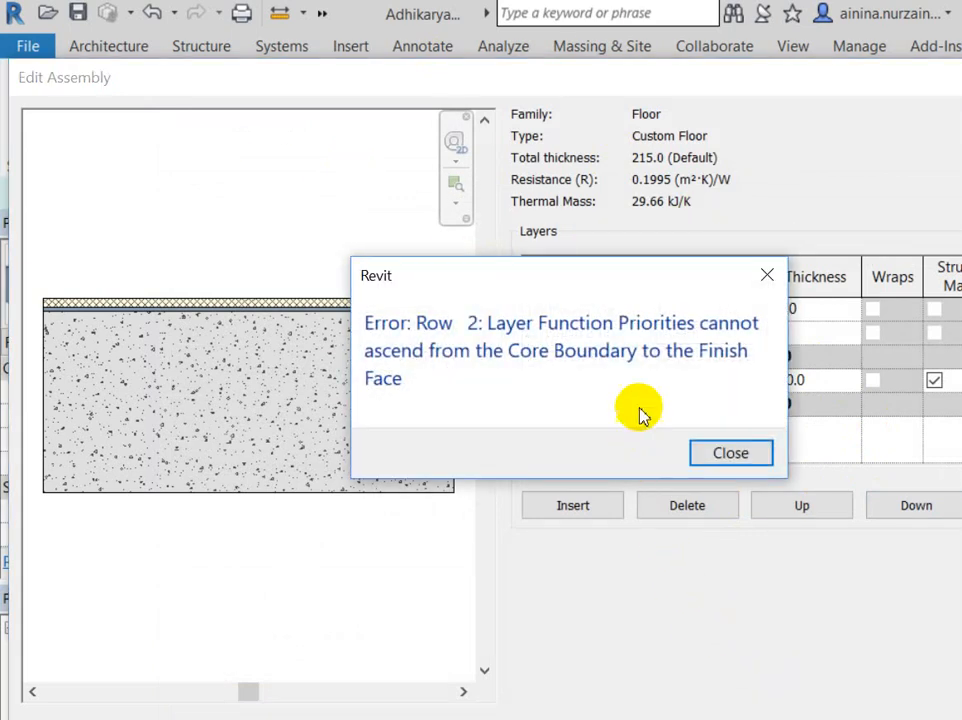
# Change the Acian layer to Finish 1 [4] and the Ceramic Tile layer to Finish 2 [5], and accept the Custom Floor type
pyautogui.click(622, 377)
pyautogui.click(558, 334)
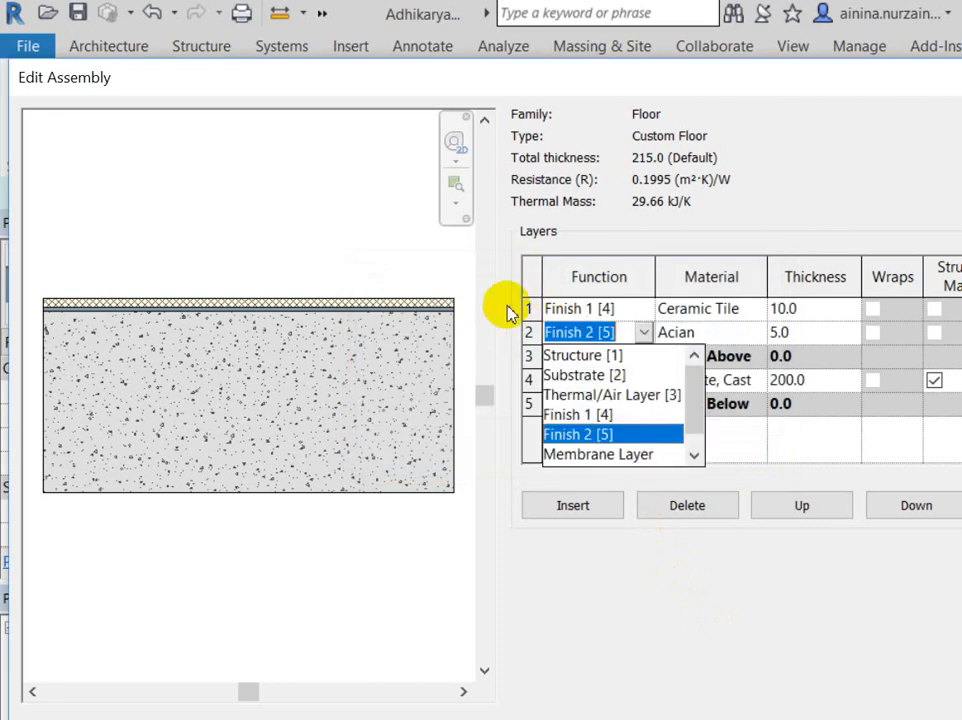
pyautogui.press('Up')
pyautogui.press('Return')
pyautogui.click(590, 308)
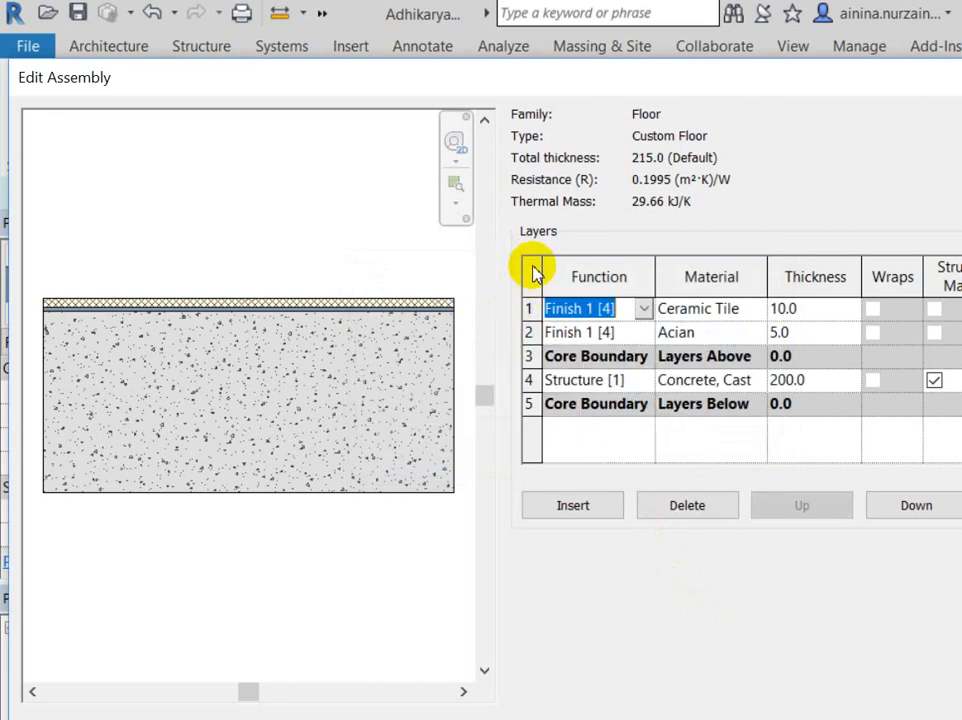
pyautogui.click(643, 308)
pyautogui.click(578, 411)
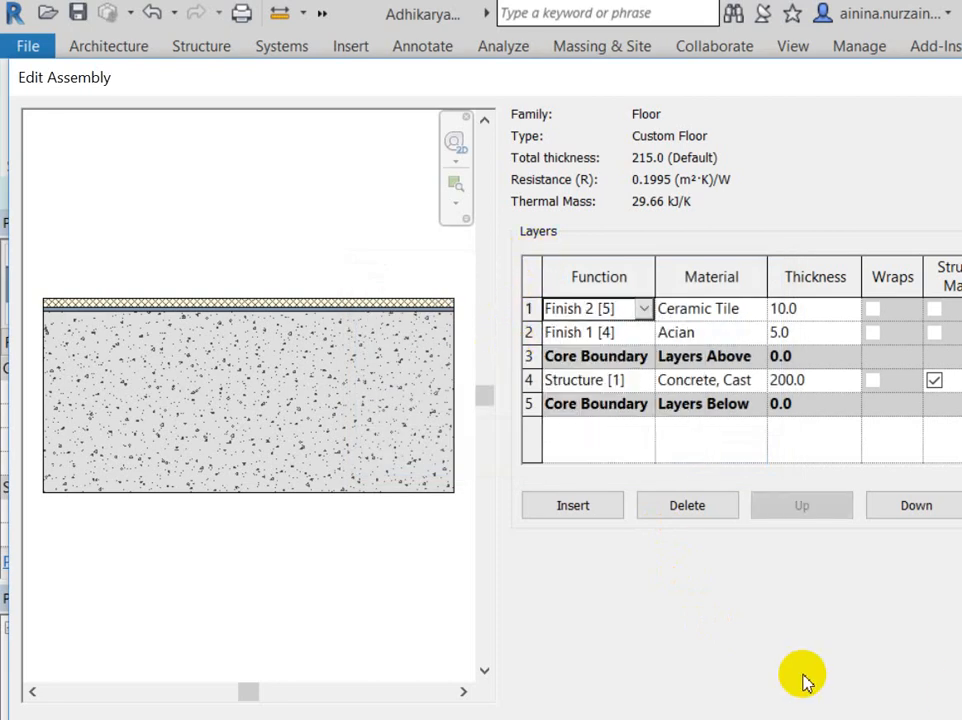
pyautogui.click(683, 630)
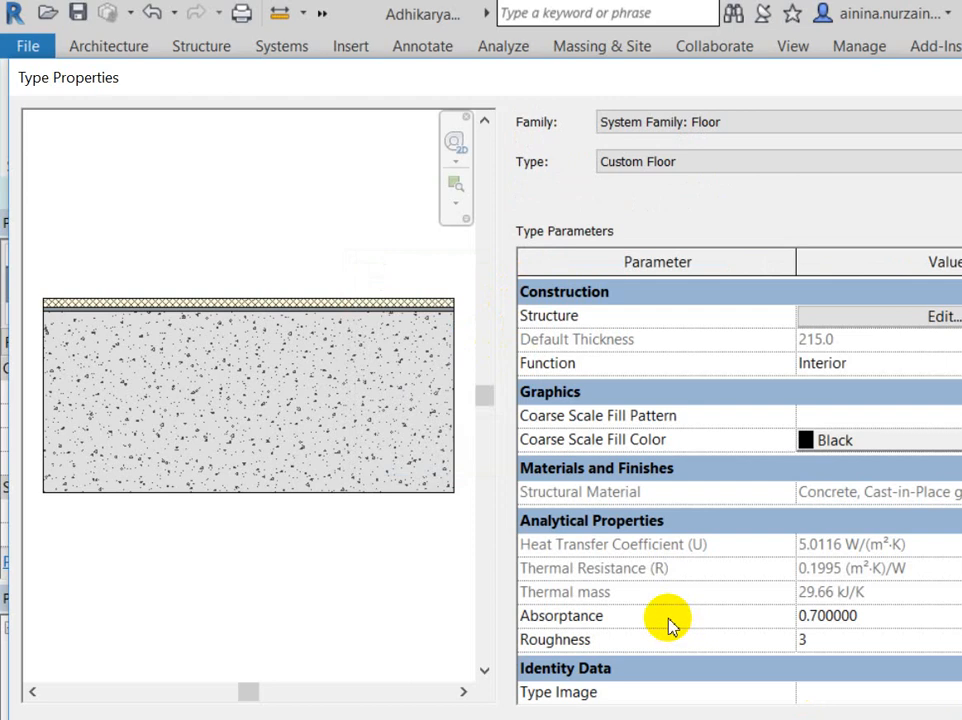
pyautogui.press('Return')
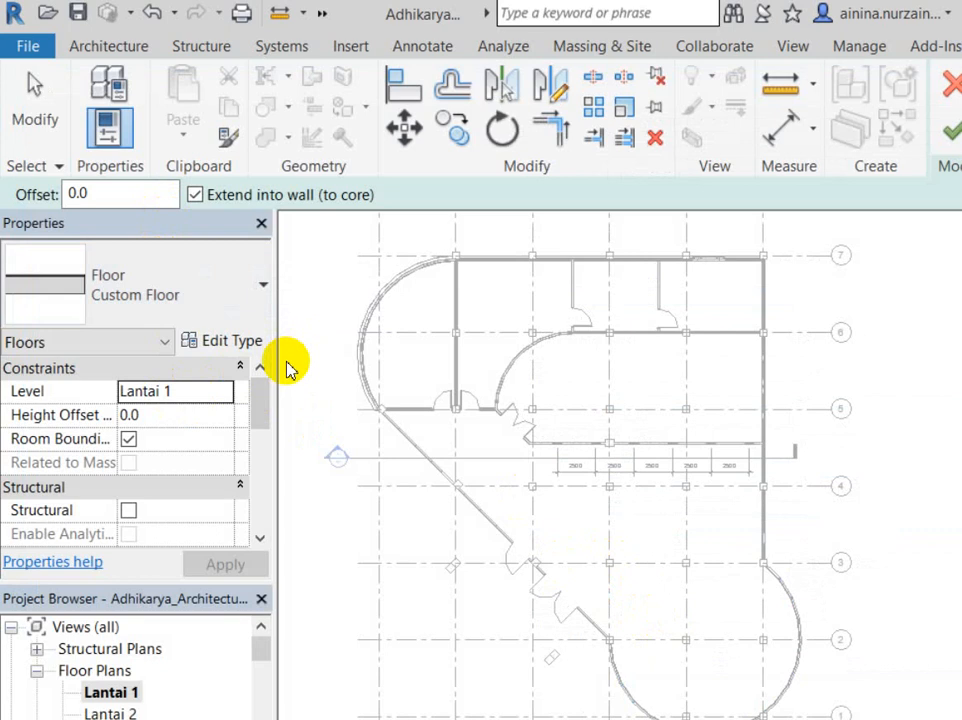
# Try to outline the Custom Floor boundary on Lantai 1 by picking the building's exterior straight and curved walls
pyautogui.click(196, 246)
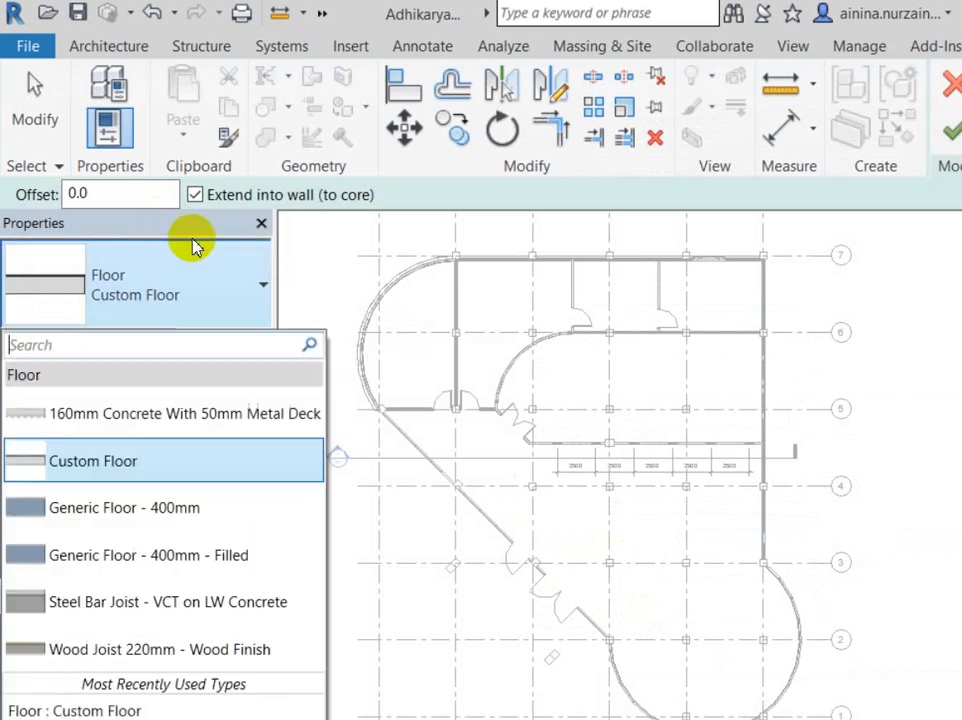
pyautogui.click(127, 250)
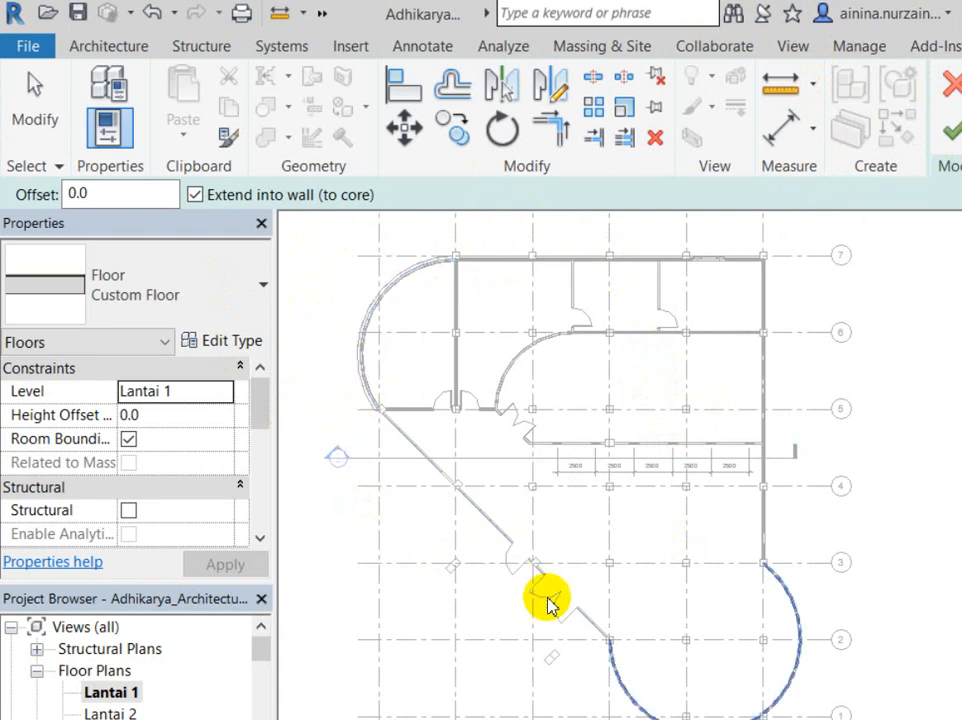
pyautogui.moveTo(860, 110)
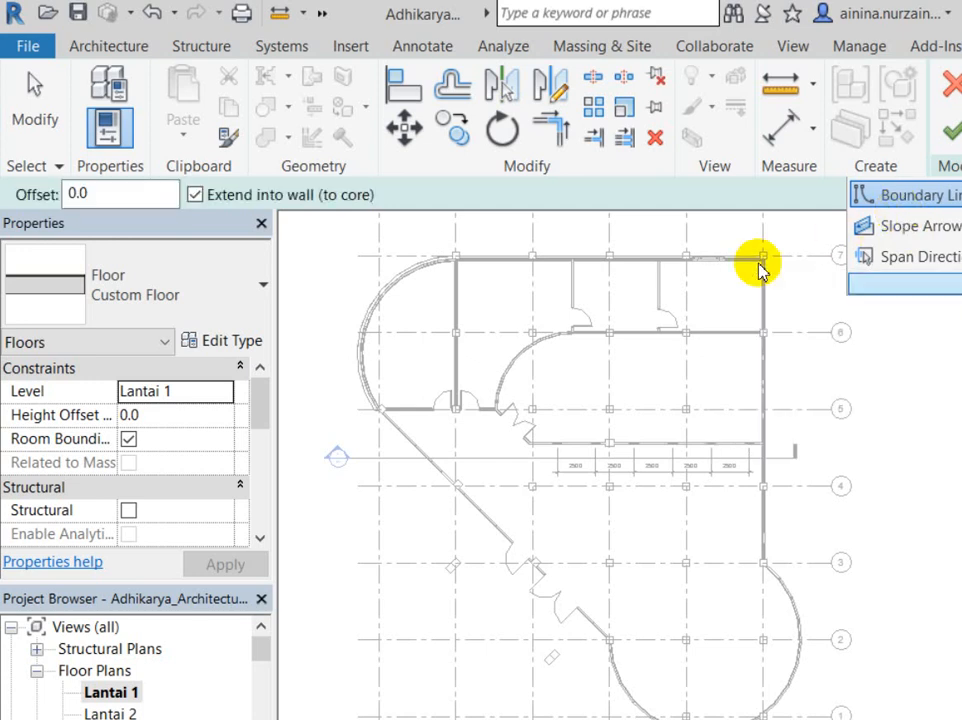
pyautogui.scroll(3, 419, 228)
pyautogui.click(421, 224)
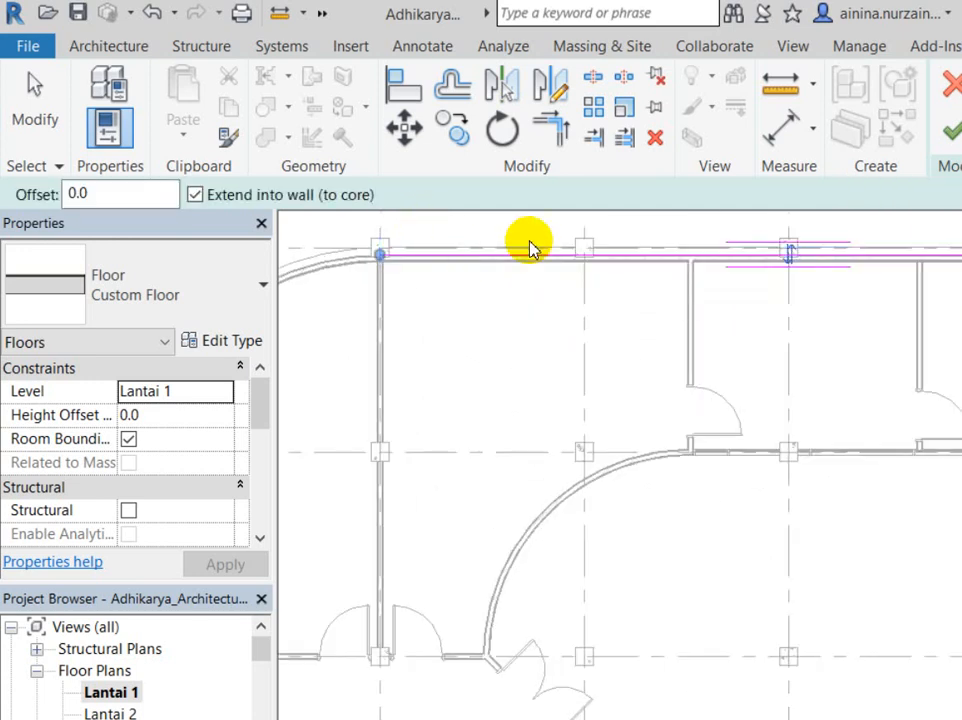
pyautogui.scroll(-2, 285, 270)
pyautogui.click(329, 243)
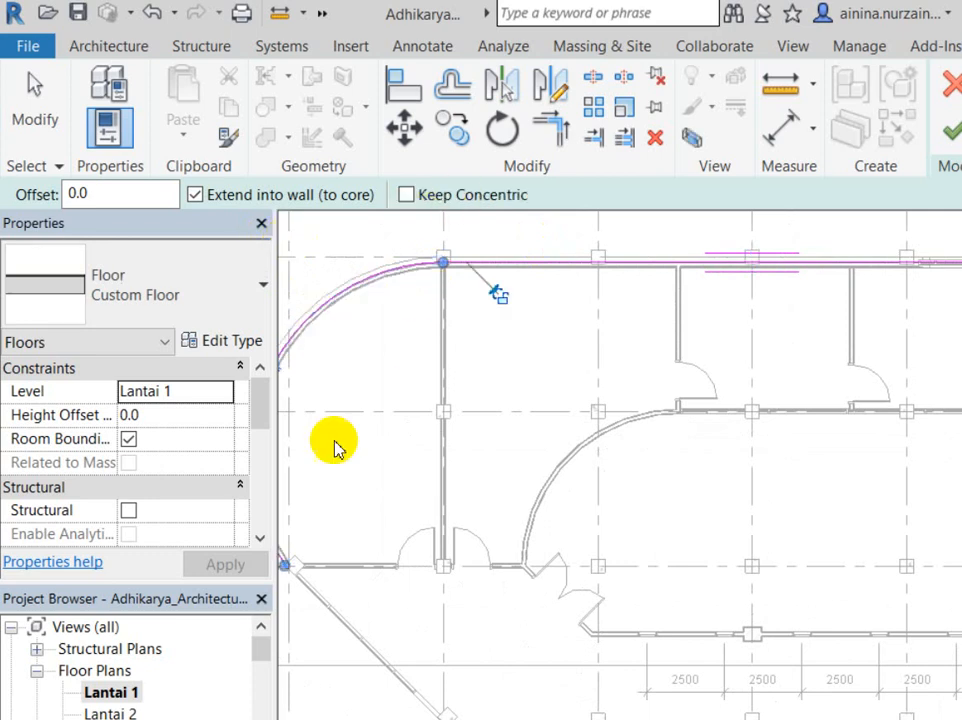
pyautogui.scroll(-3, 326, 275)
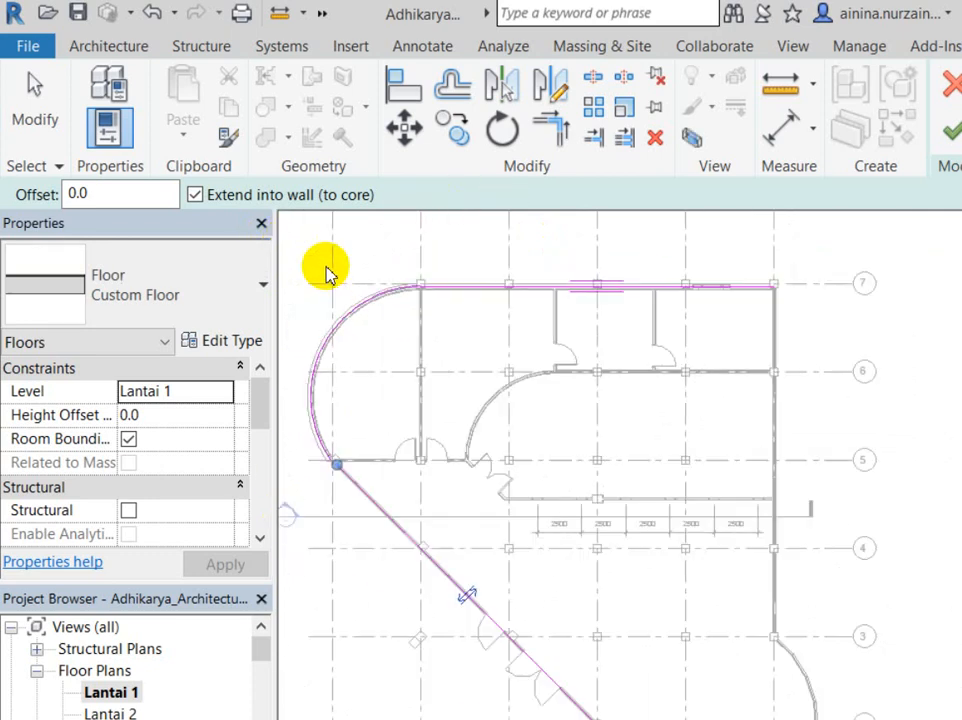
pyautogui.click(505, 614)
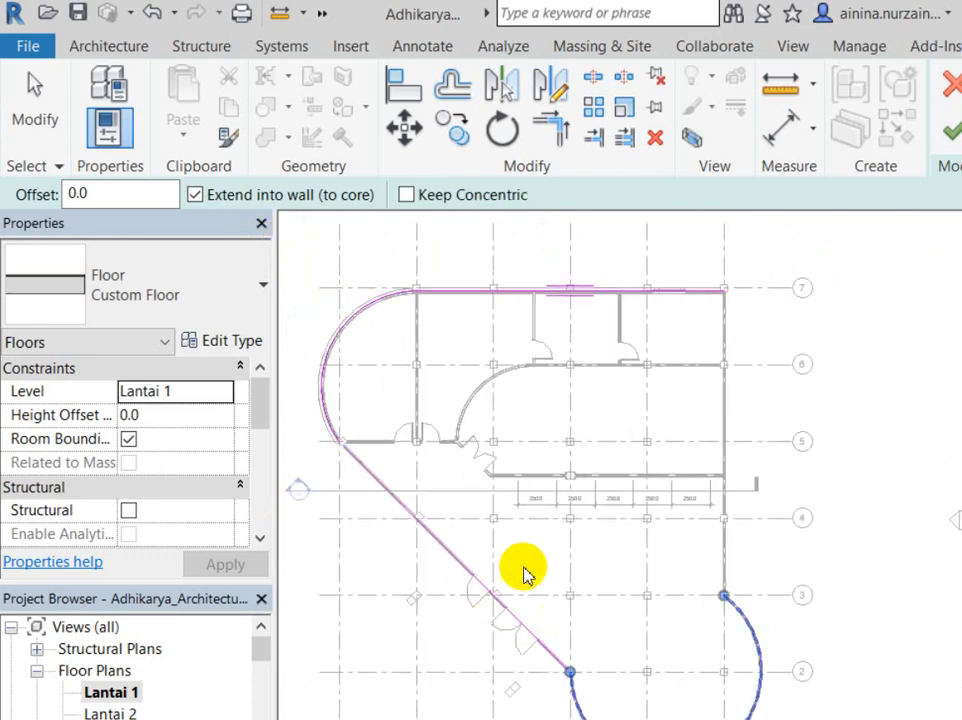
pyautogui.click(598, 422)
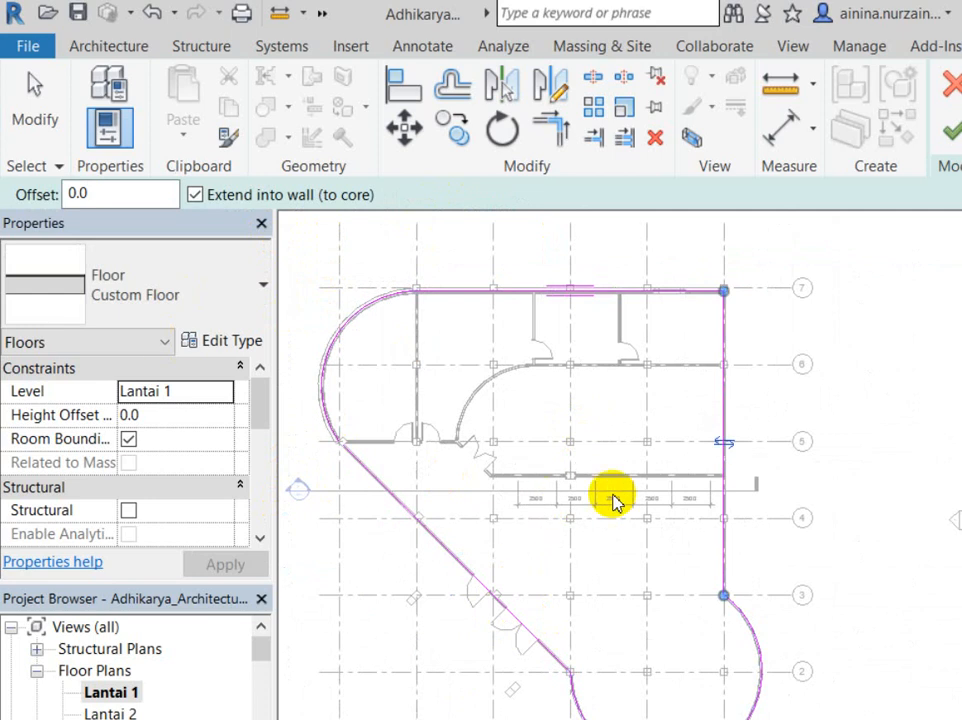
# Examine where the boundary line runs within the east wall near grid 3, and review the layers in the Custom Floor assembly
pyautogui.scroll(5, 730, 483)
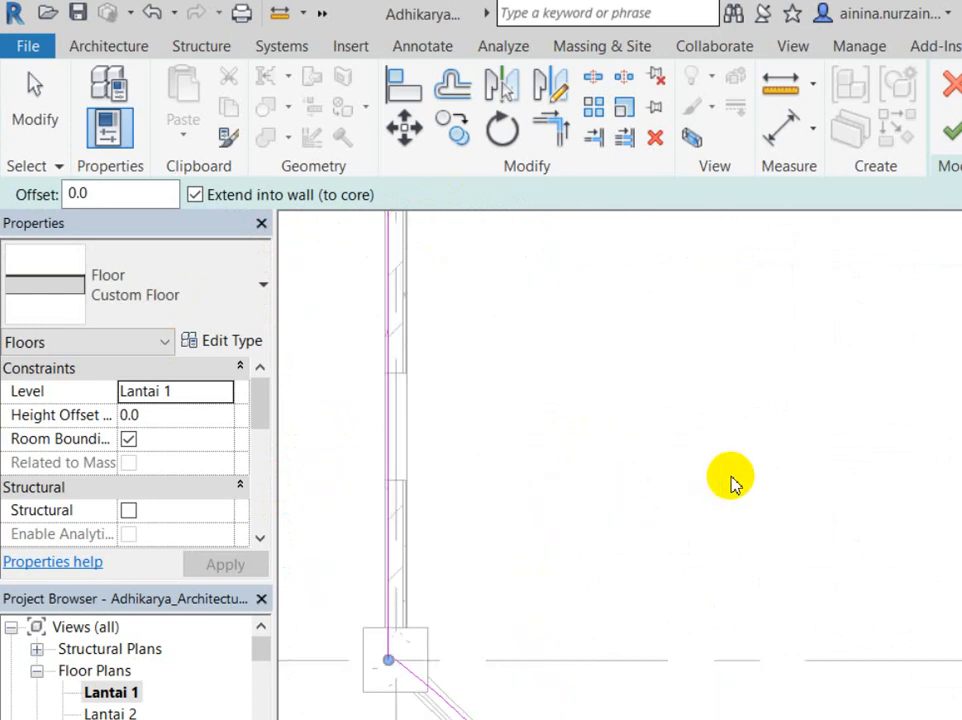
pyautogui.scroll(-5, 730, 480)
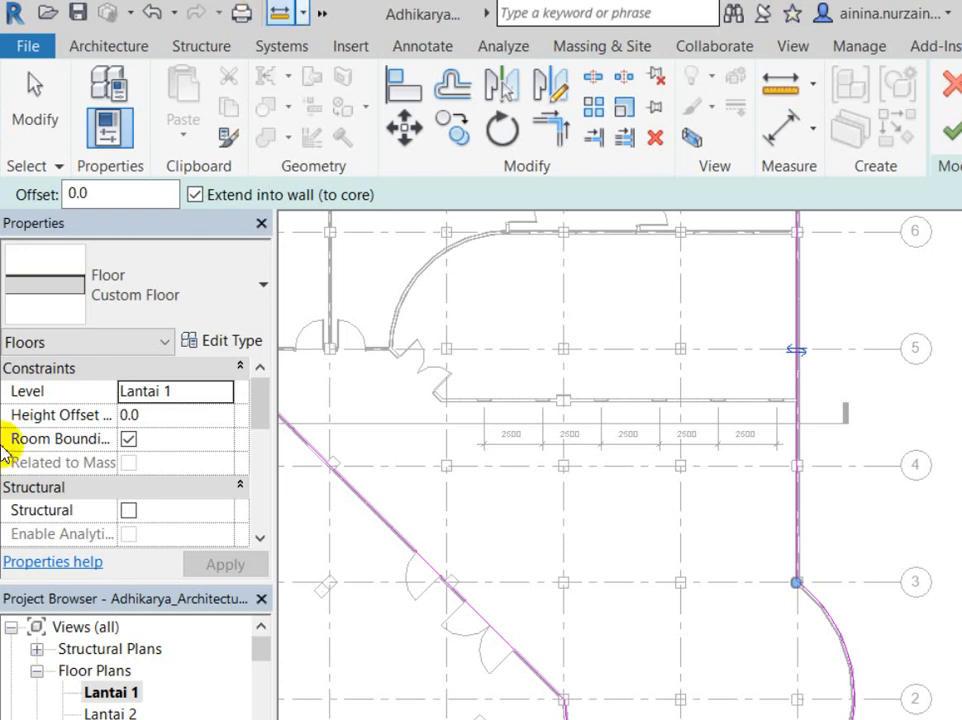
pyautogui.click(657, 341)
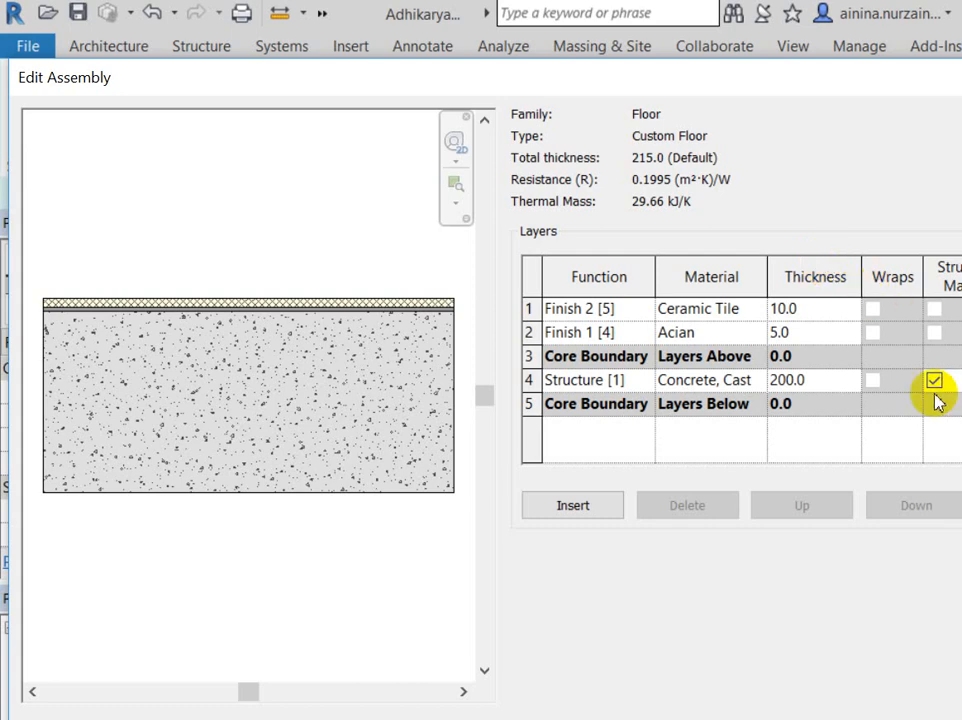
pyautogui.press('Return')
pyautogui.press('Return')
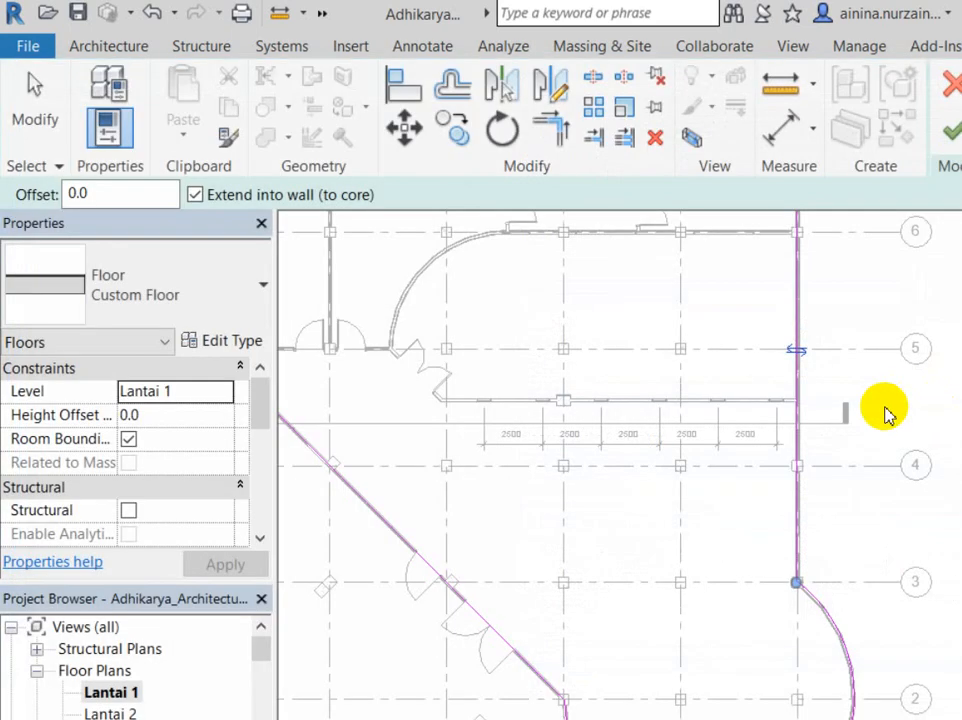
# Undo the picked floor boundary lines along the exterior walls
pyautogui.scroll(-3, 883, 410)
pyautogui.scroll(5, 883, 405)
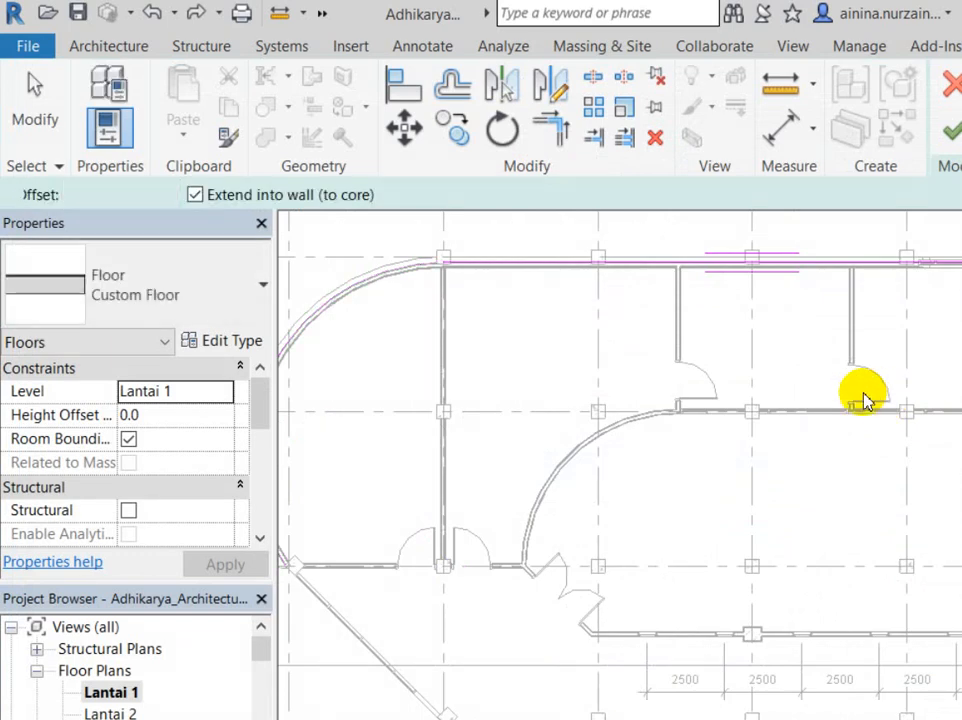
pyautogui.scroll(2, 727, 325)
pyautogui.scroll(-4, 640, 330)
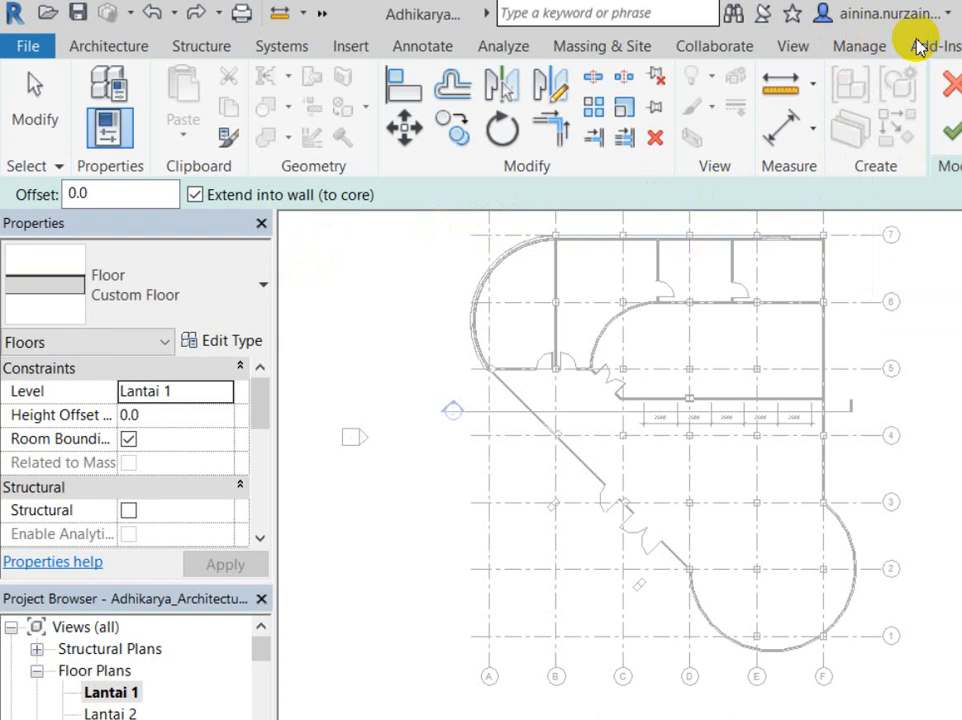
# Pick the northwest curved wall, the north wall and the straight east wall as Custom Floor boundary lines
pyautogui.moveTo(844, 125)
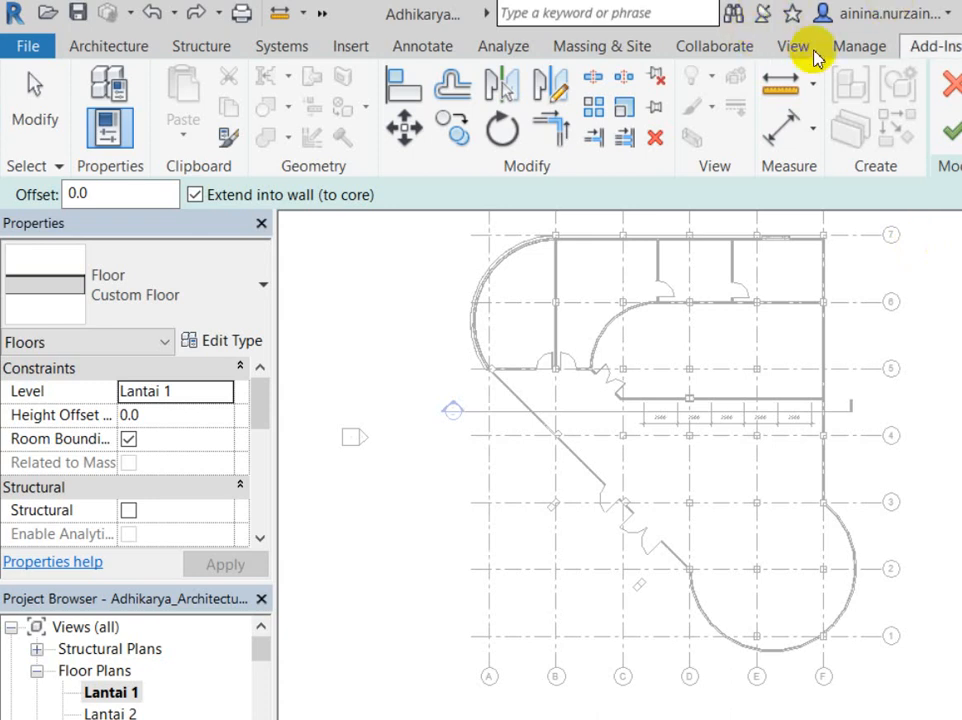
pyautogui.moveTo(841, 79)
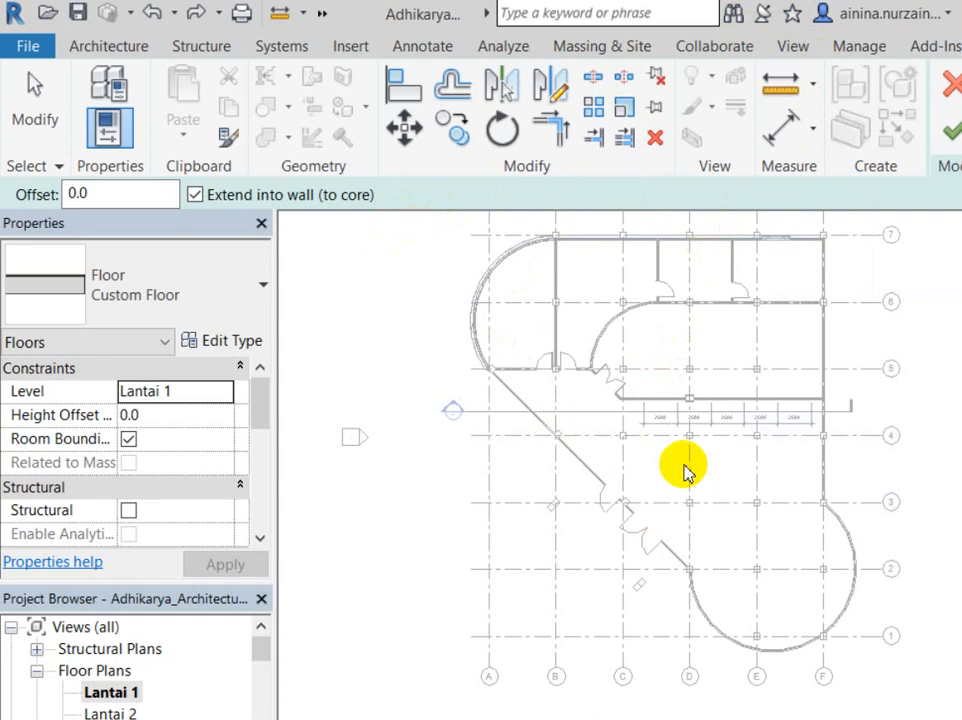
pyautogui.click(833, 98)
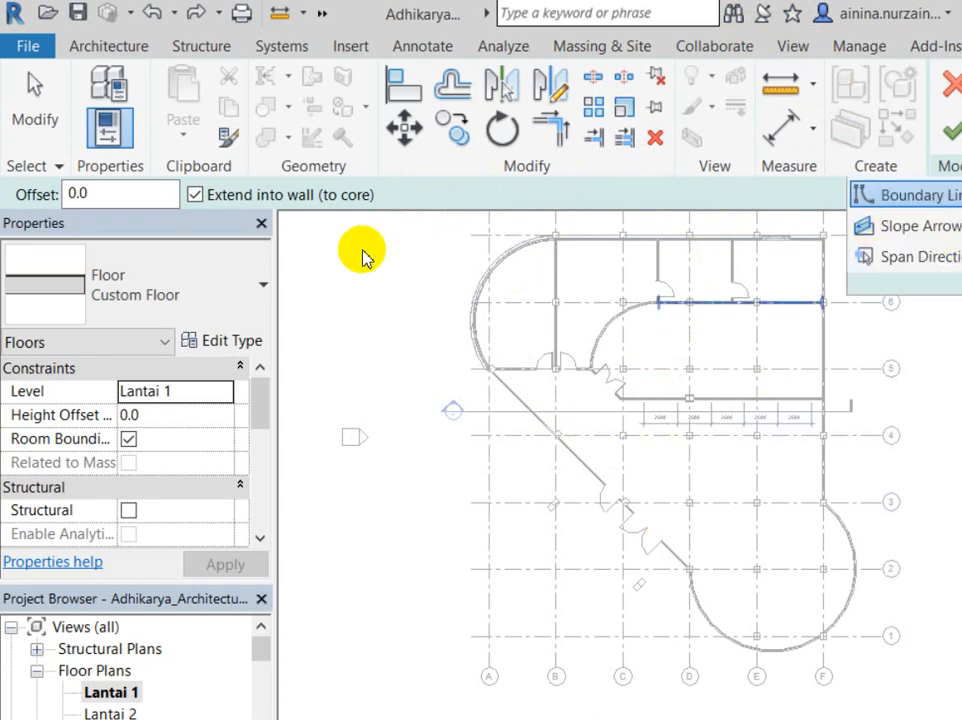
pyautogui.click(482, 262)
pyautogui.click(670, 245)
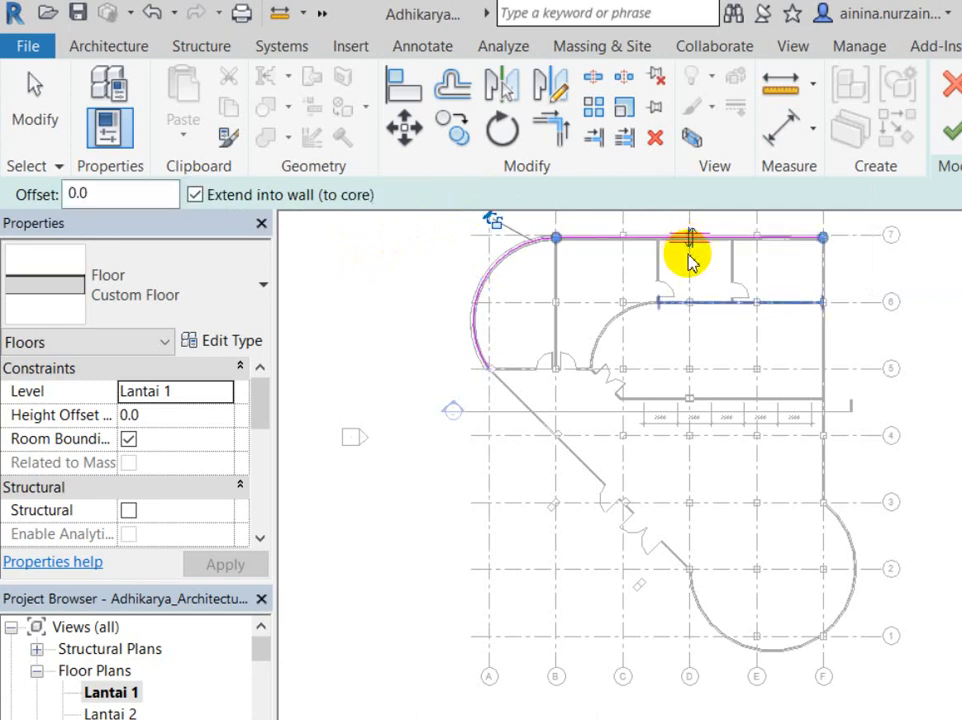
pyautogui.click(683, 280)
pyautogui.hotkey('ctrl', 'z')
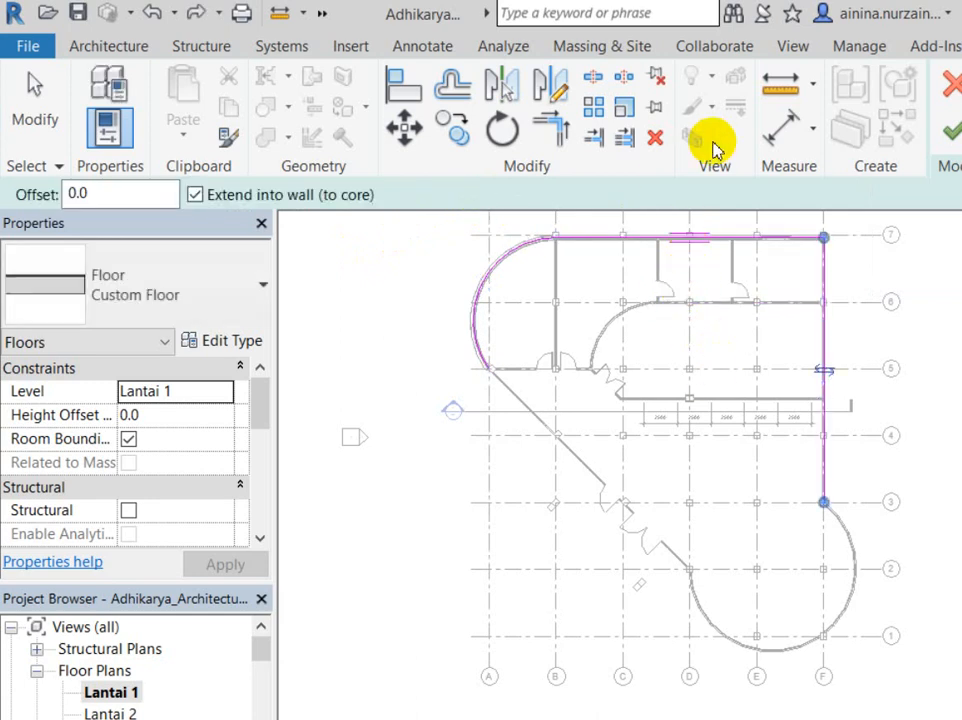
pyautogui.click(832, 140)
pyautogui.click(836, 162)
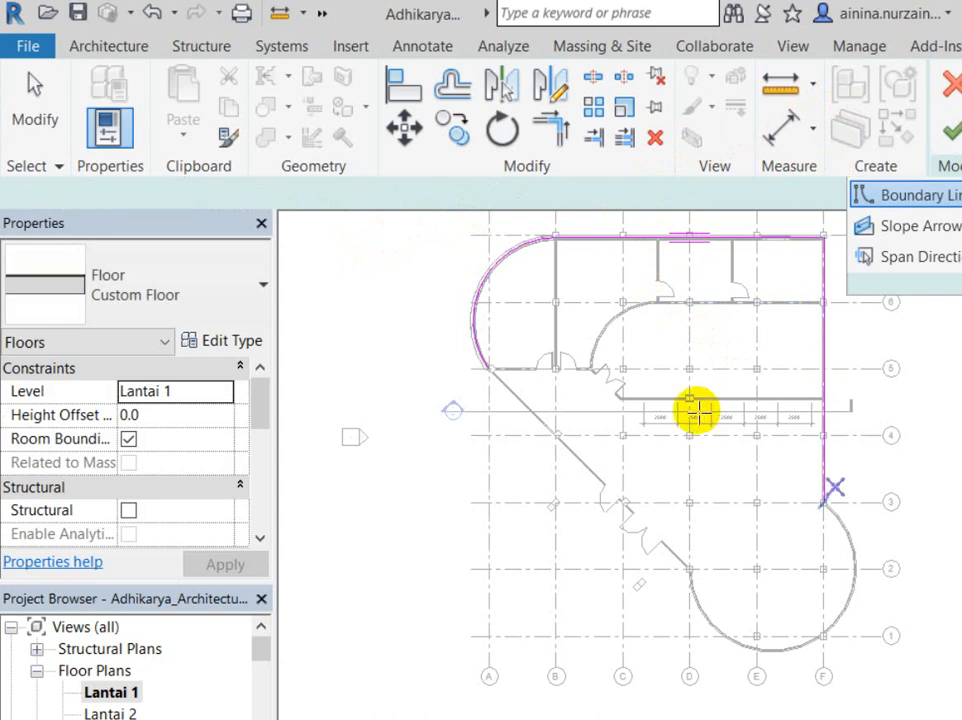
pyautogui.click(824, 502)
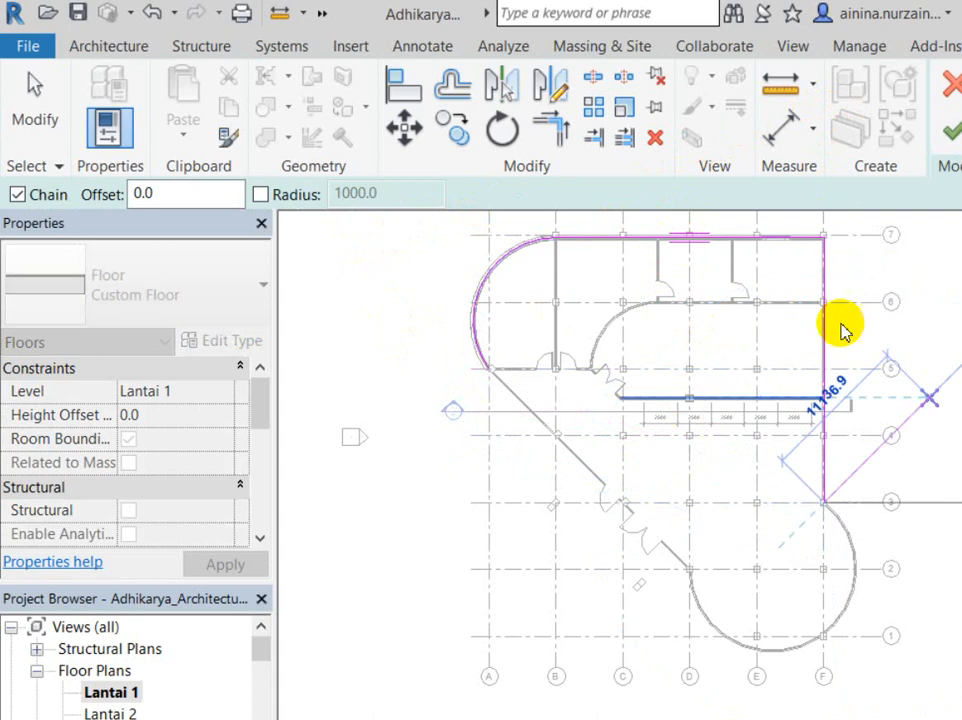
pyautogui.press('Escape')
# Resume picking walls and add the long diagonal southwest wall to the floor boundary
pyautogui.click(842, 125)
pyautogui.click(891, 207)
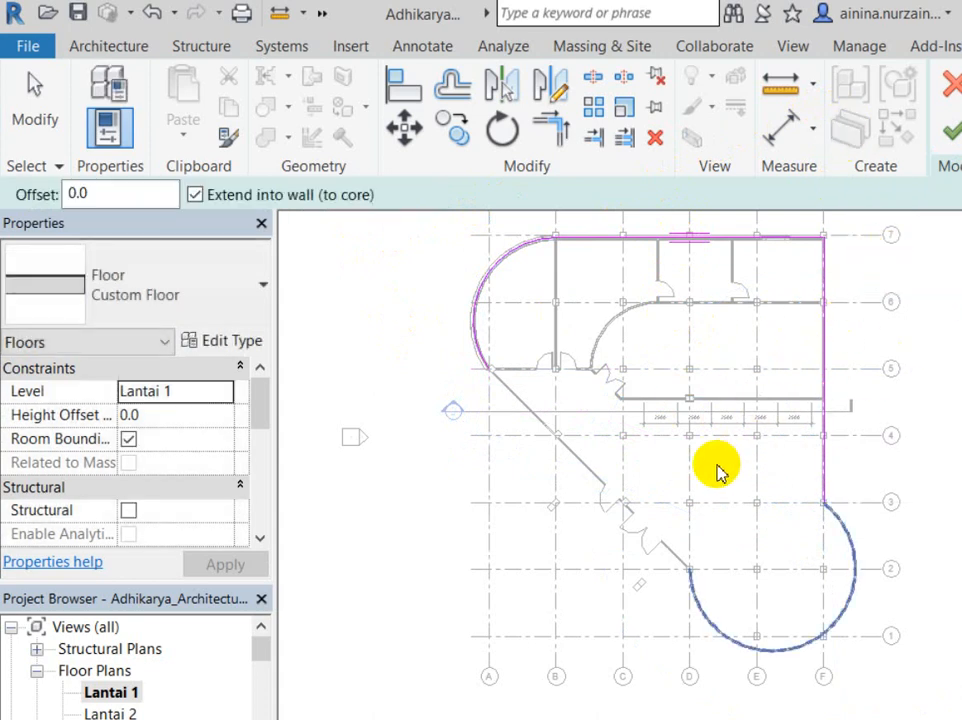
pyautogui.click(665, 468)
pyautogui.press('Escape')
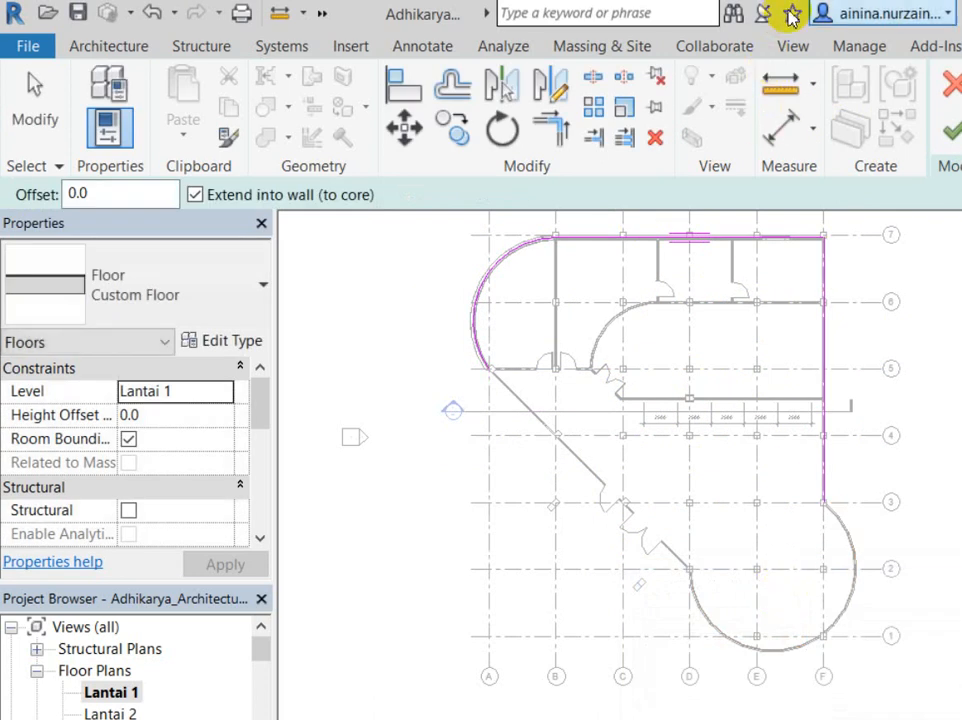
pyautogui.click(888, 205)
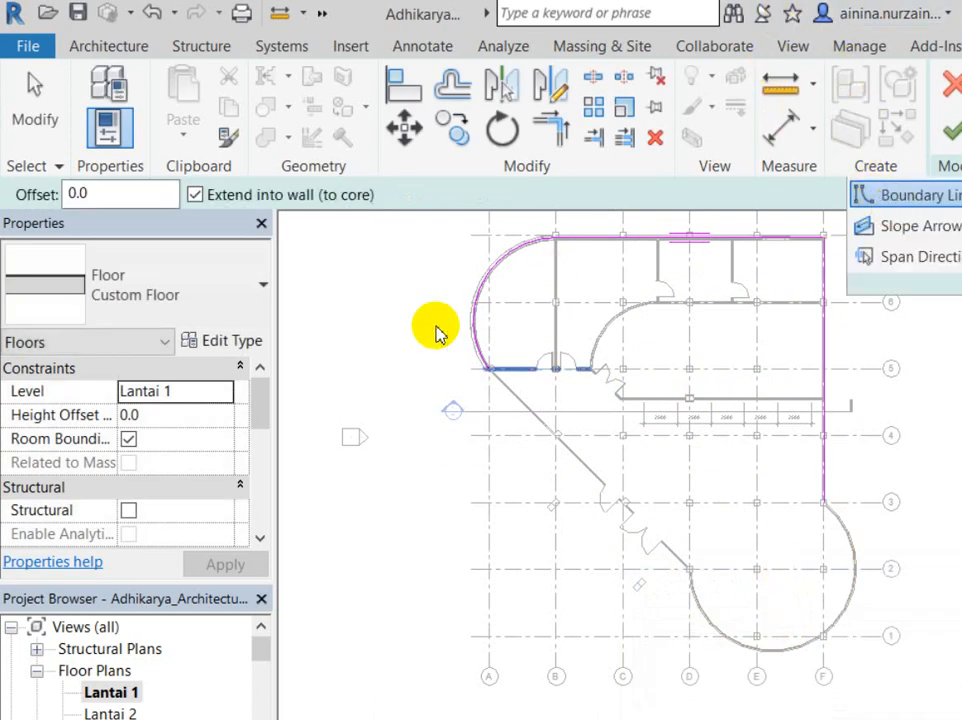
pyautogui.scroll(5, 438, 327)
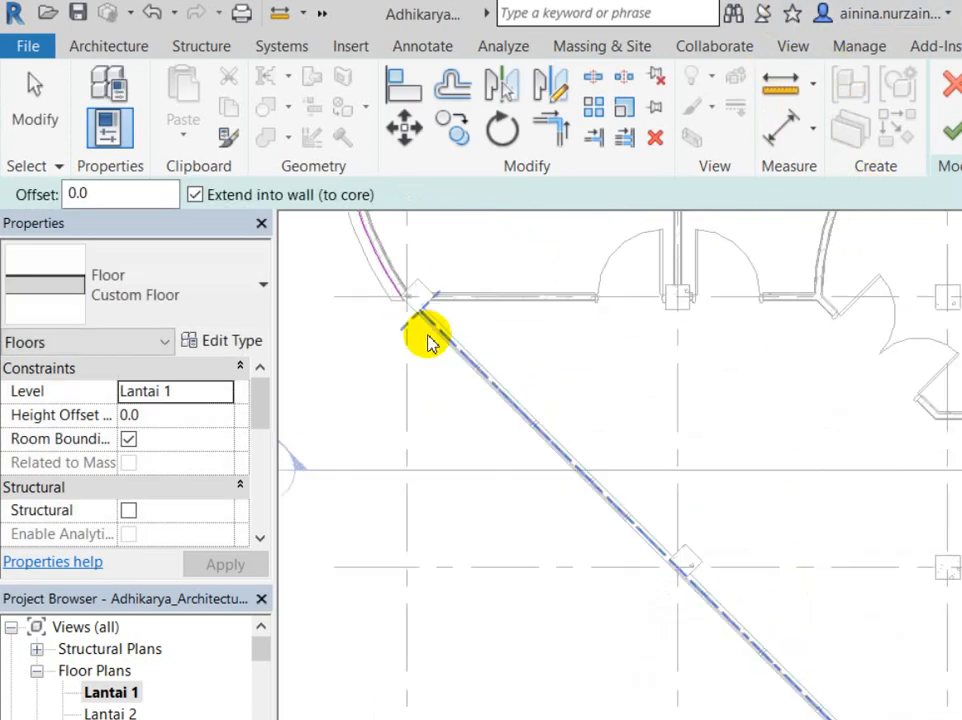
pyautogui.click(428, 340)
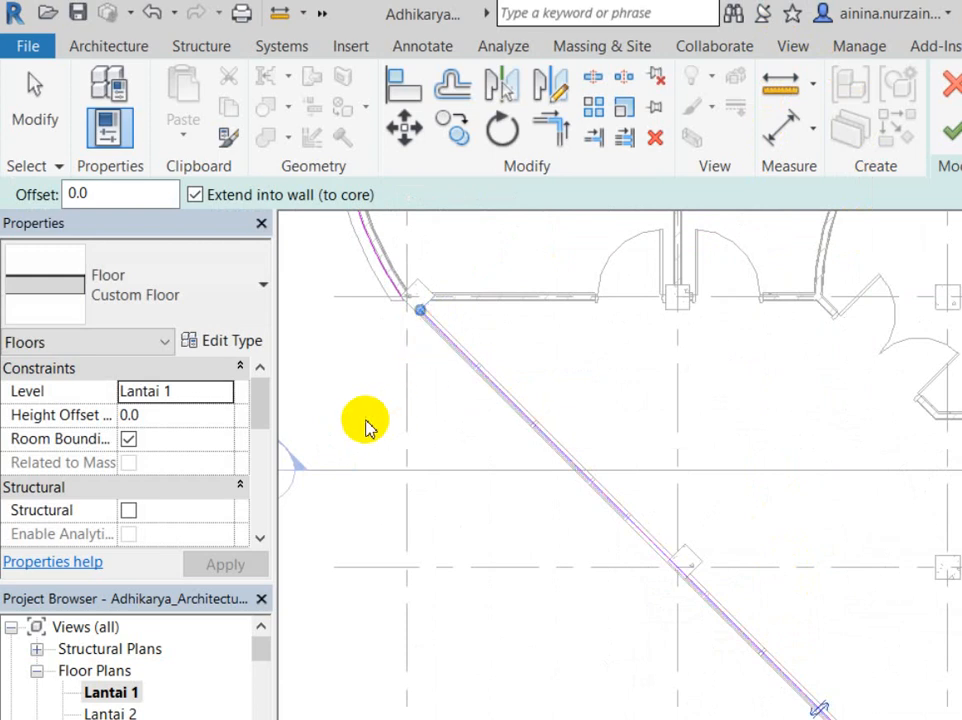
pyautogui.scroll(-3, 355, 390)
pyautogui.click(324, 255)
pyautogui.scroll(5, 326, 253)
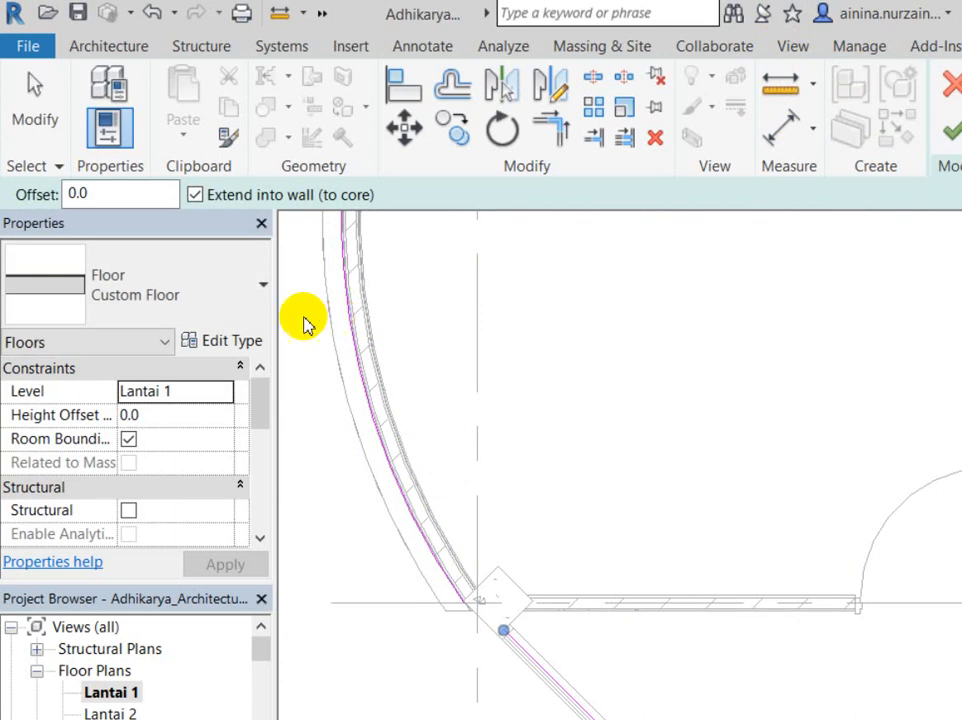
pyautogui.scroll(1, 306, 340)
pyautogui.scroll(-5, 306, 340)
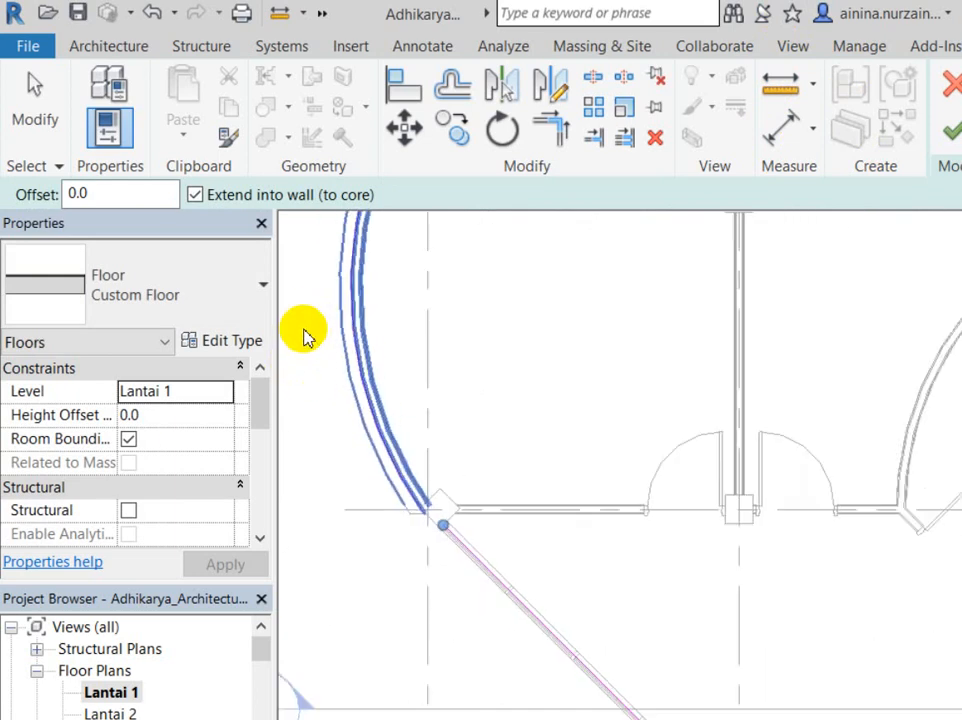
# Add the southeast curved wall to the floor boundary, dismiss the join error and end wall picking
pyautogui.click(507, 567)
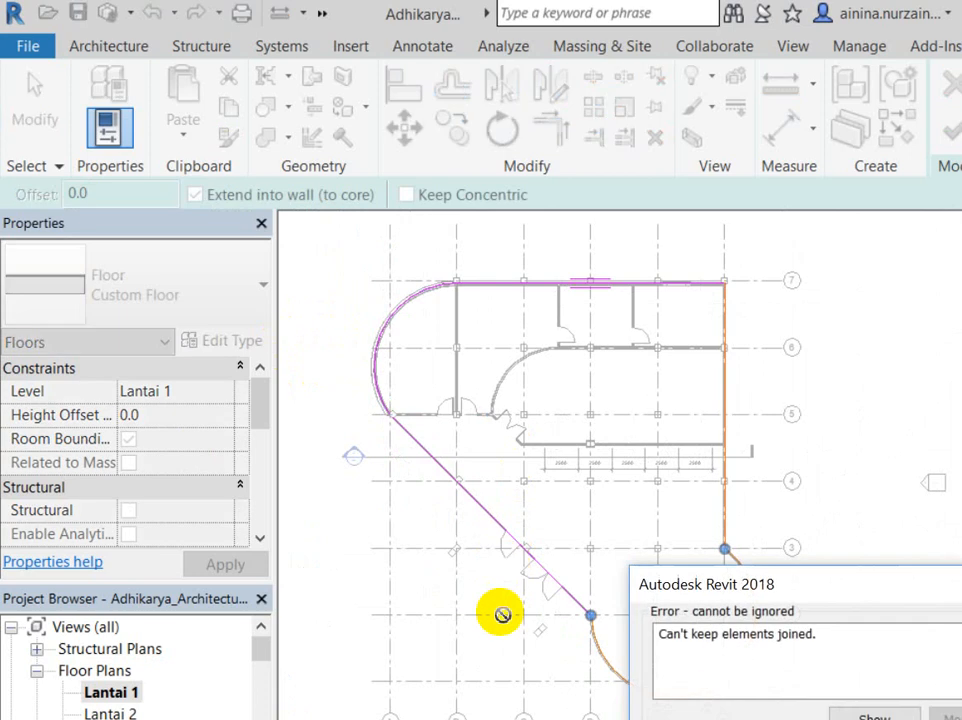
pyautogui.press('Escape')
pyautogui.scroll(5, 636, 462)
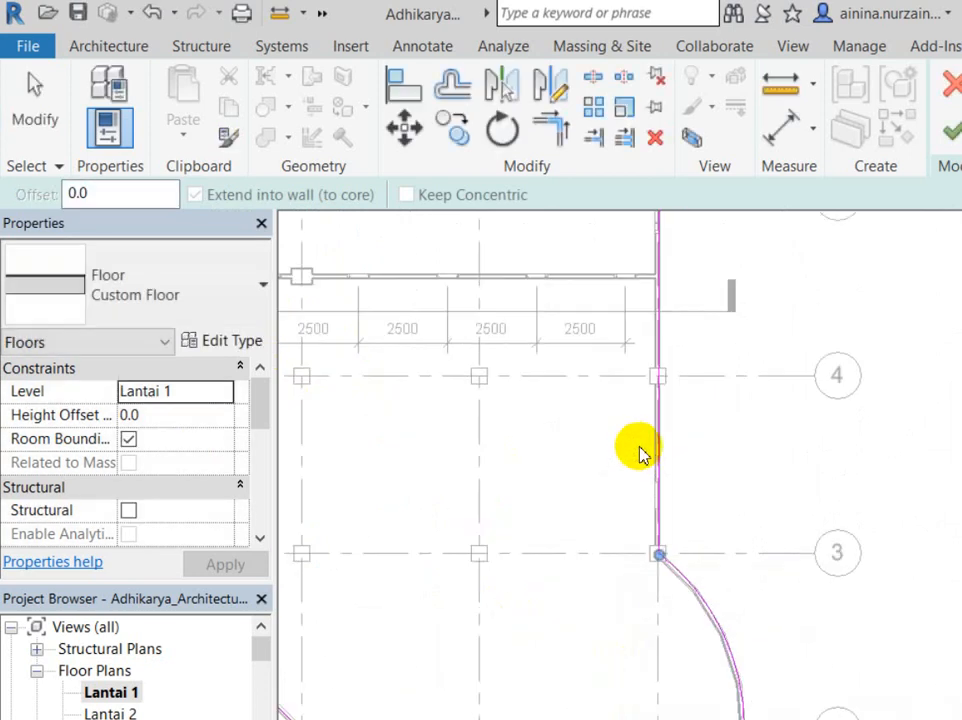
pyautogui.press('Escape')
pyautogui.scroll(-2, 658, 434)
pyautogui.scroll(-2, 658, 434)
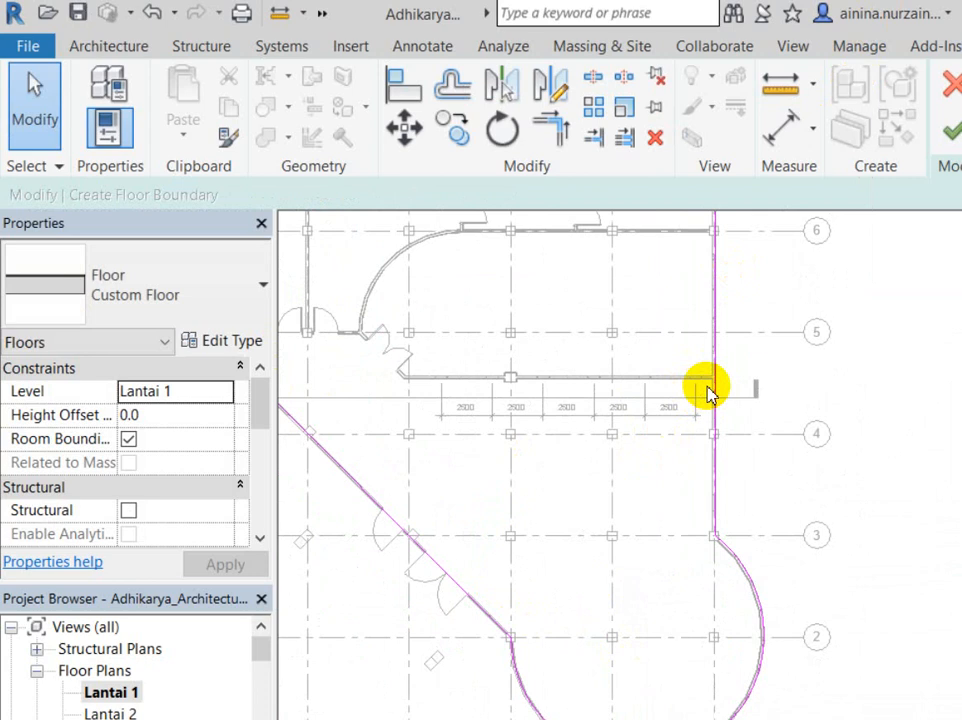
pyautogui.scroll(-1, 707, 393)
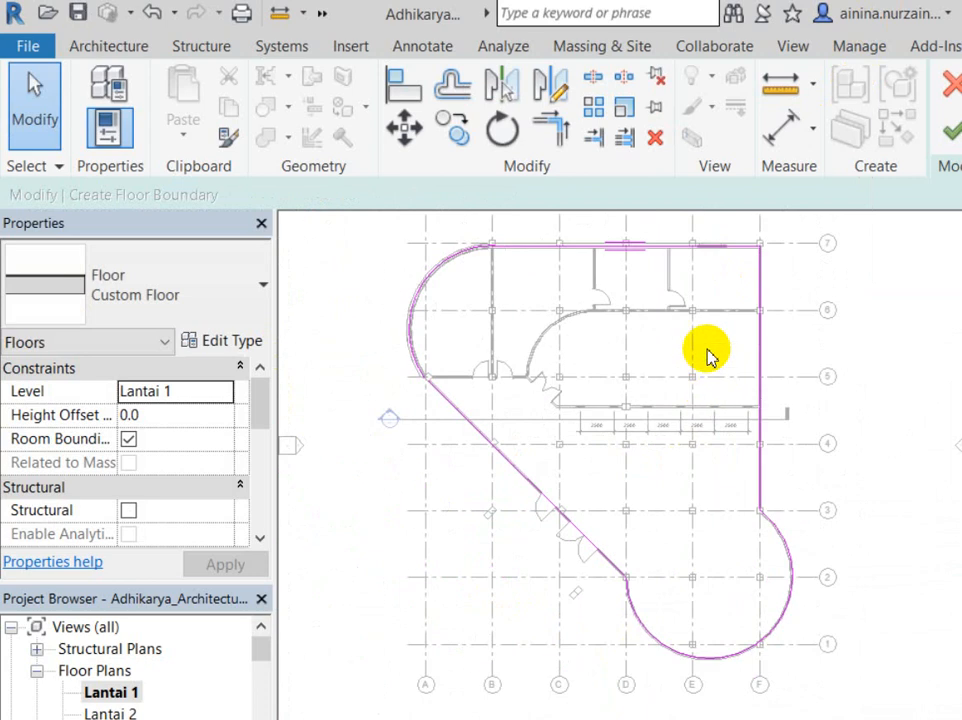
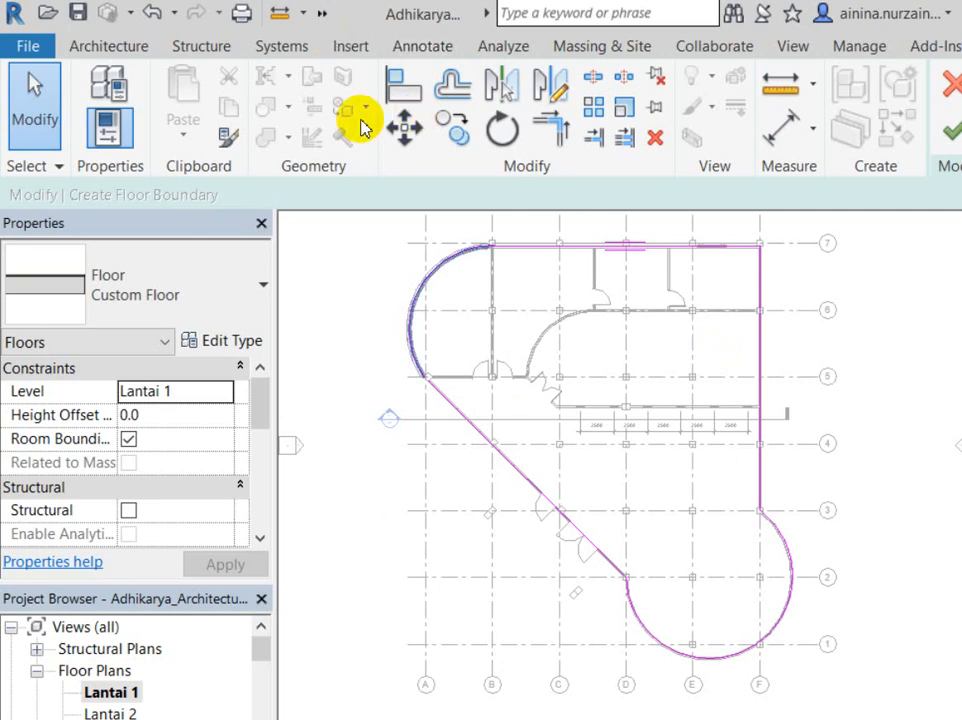
# Trim the northwest boundary arc into corners with the diagonal line near grid A-5 and the north line near grid B-7
pyautogui.scroll(4, 362, 297)
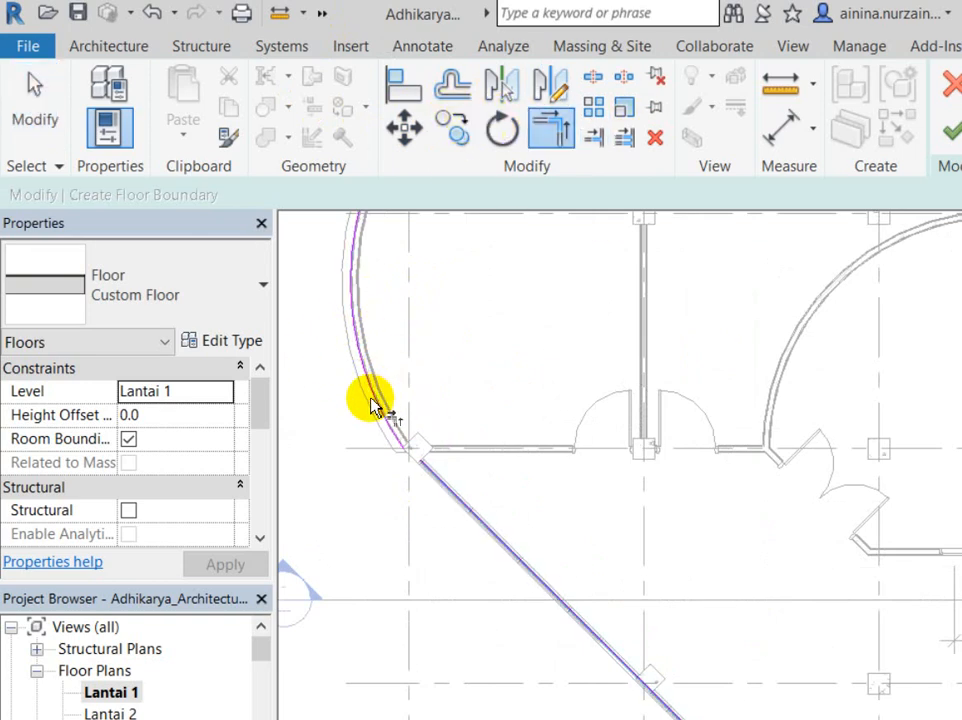
pyautogui.click(350, 362)
pyautogui.scroll(-3, 382, 484)
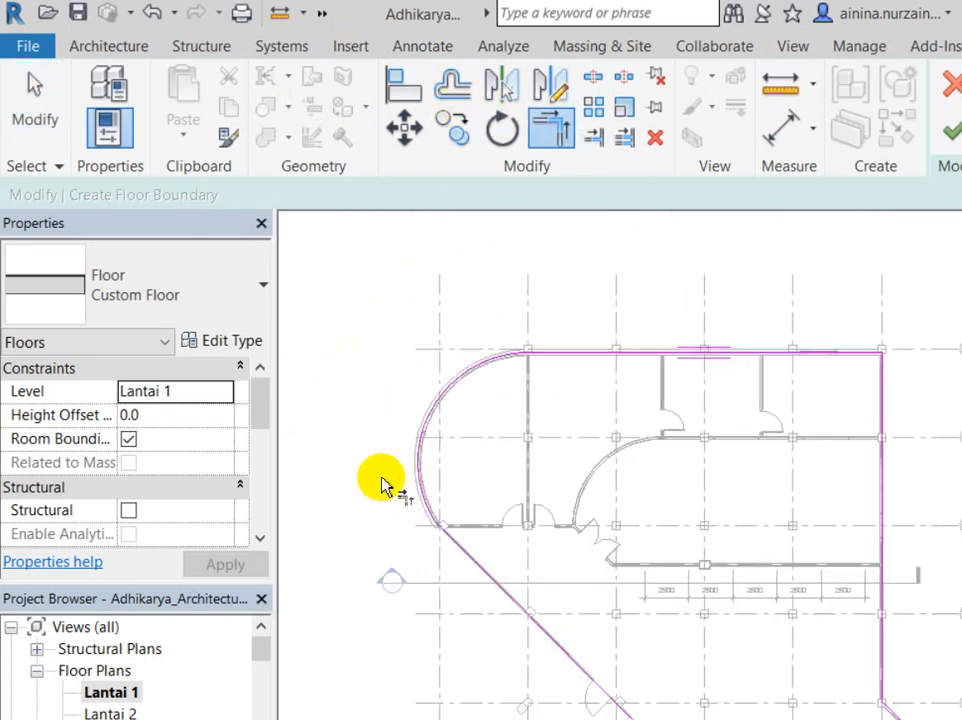
pyautogui.click(562, 352)
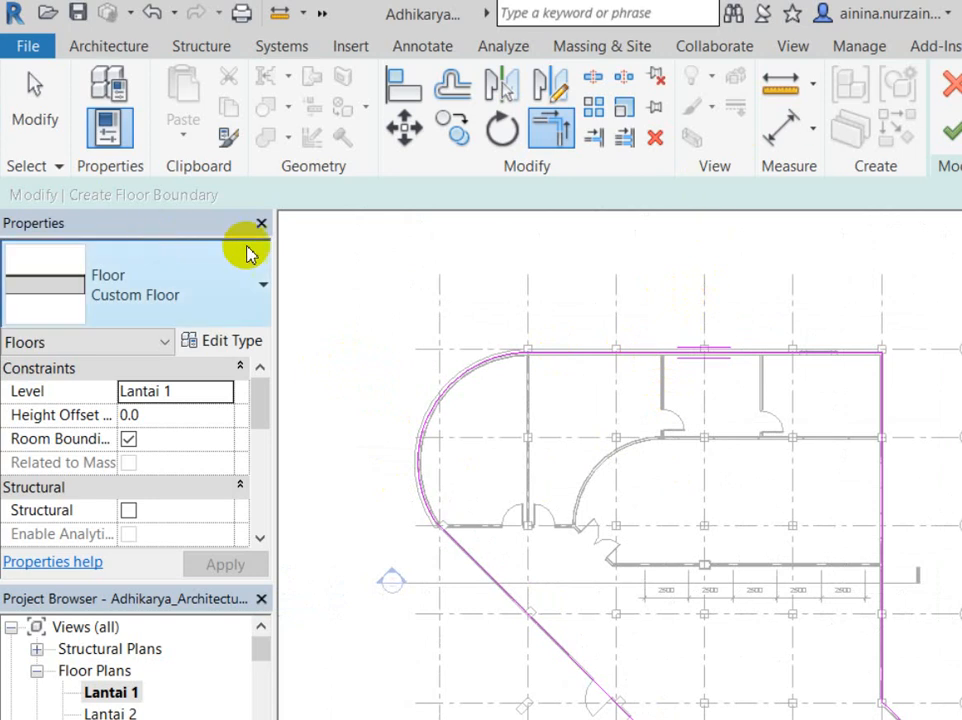
pyautogui.scroll(-3, 428, 255)
# Try to finish the floor sketch and examine the highlighted boundary endpoints on grid F at grids 7 and 3
pyautogui.click(952, 128)
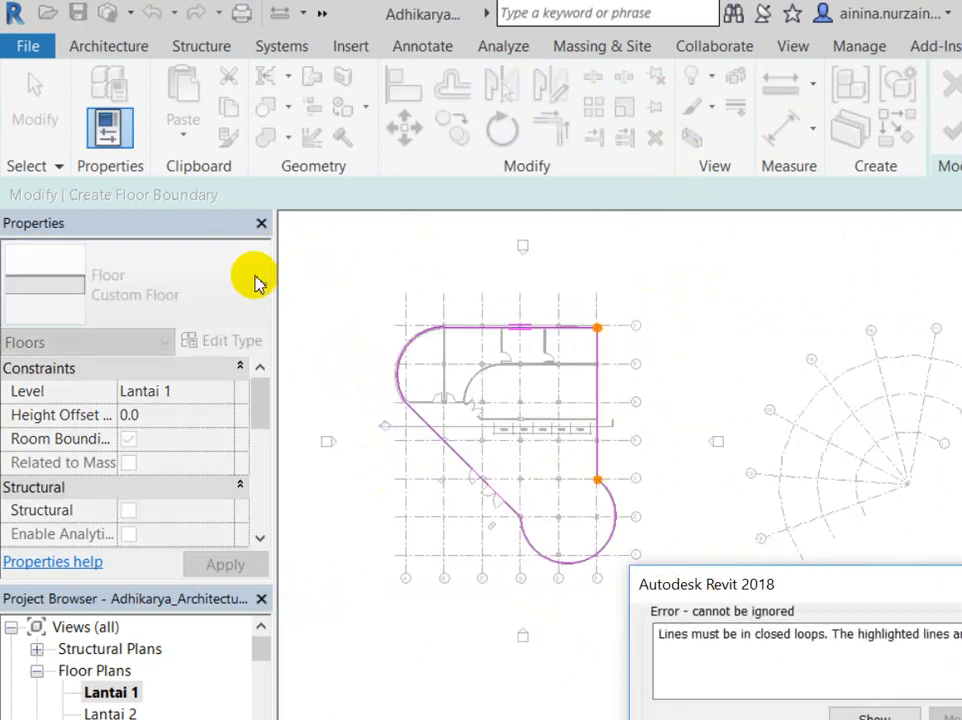
pyautogui.scroll(8, 532, 273)
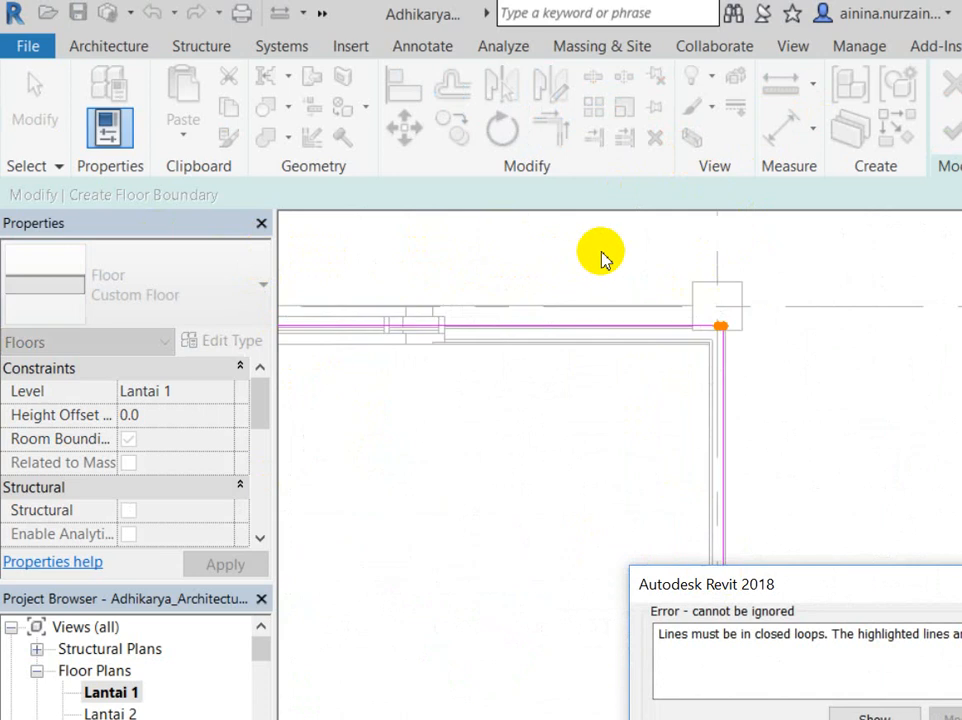
pyautogui.scroll(-5, 378, 253)
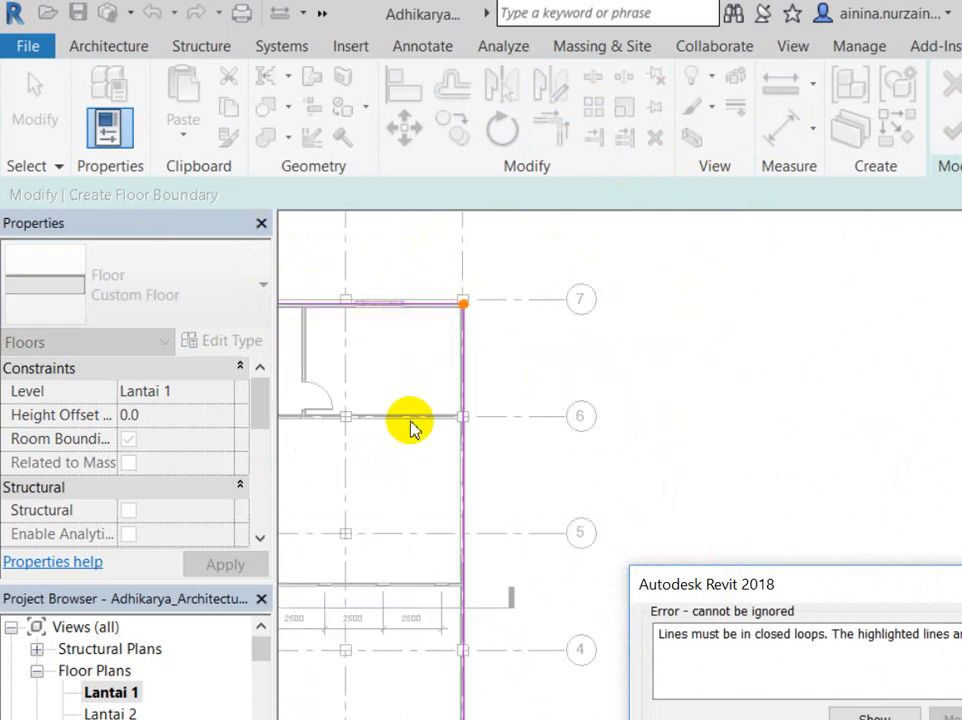
pyautogui.scroll(6, 403, 561)
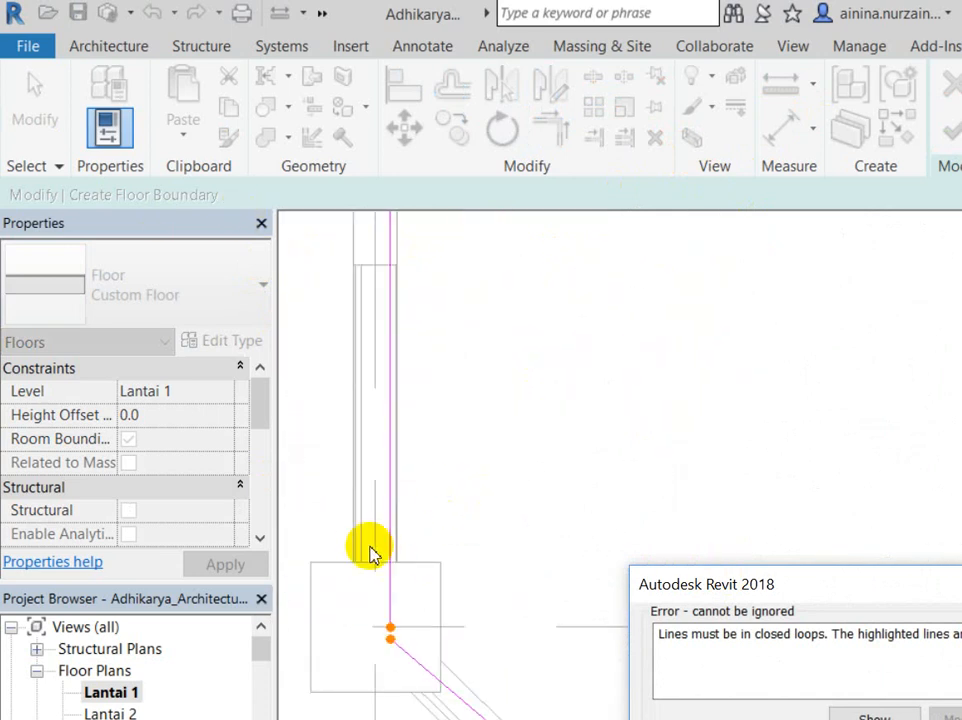
pyautogui.scroll(2, 340, 580)
pyautogui.scroll(-3, 675, 478)
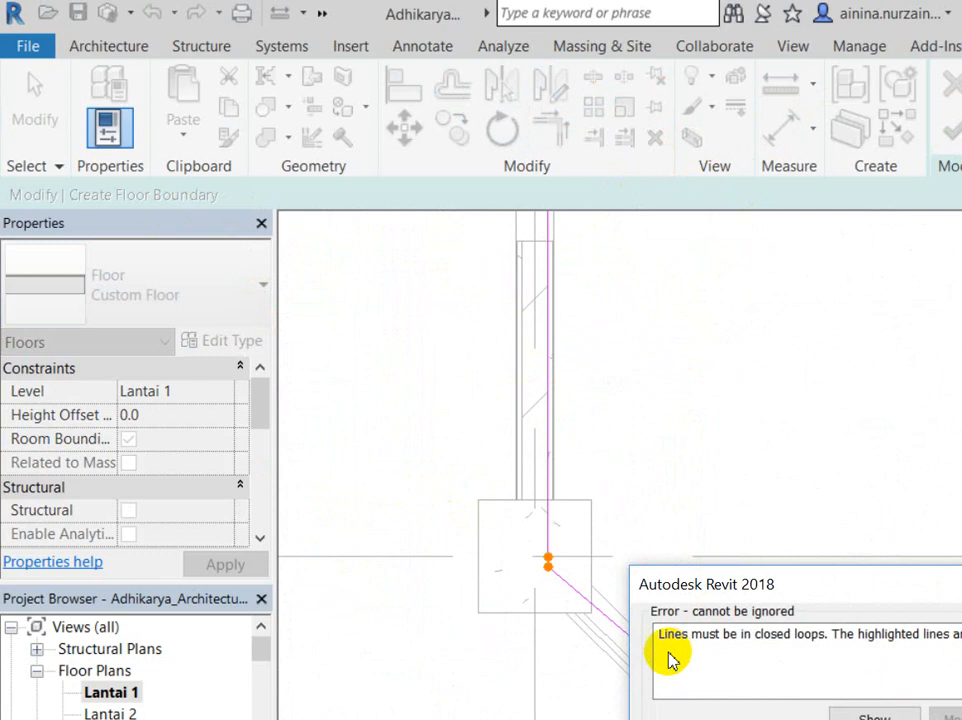
pyautogui.press('Escape')
pyautogui.scroll(-7, 866, 520)
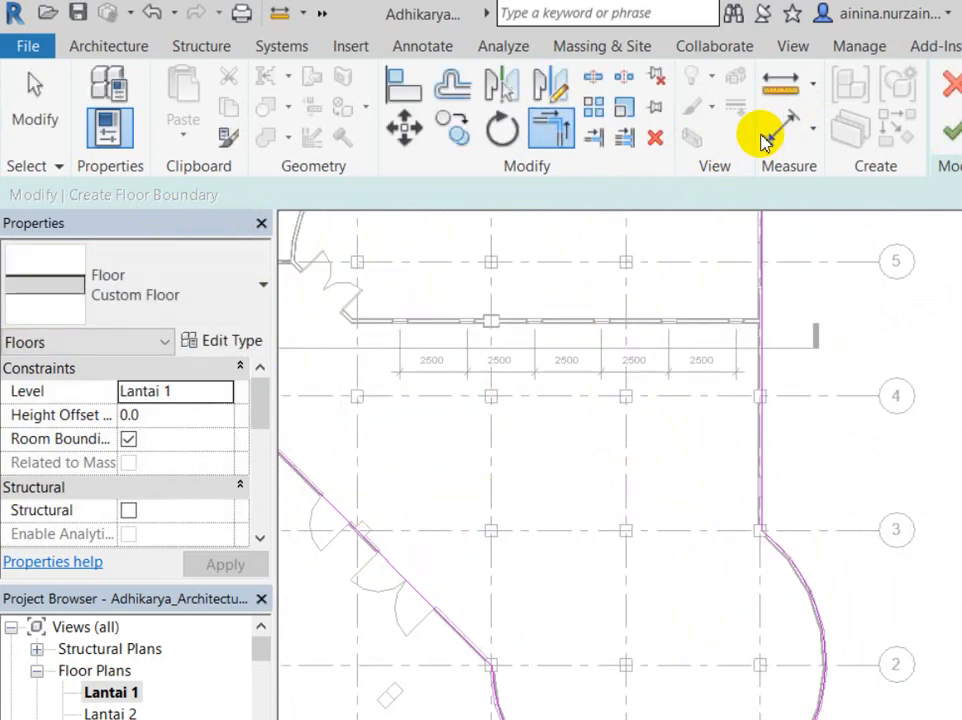
pyautogui.scroll(-3, 378, 500)
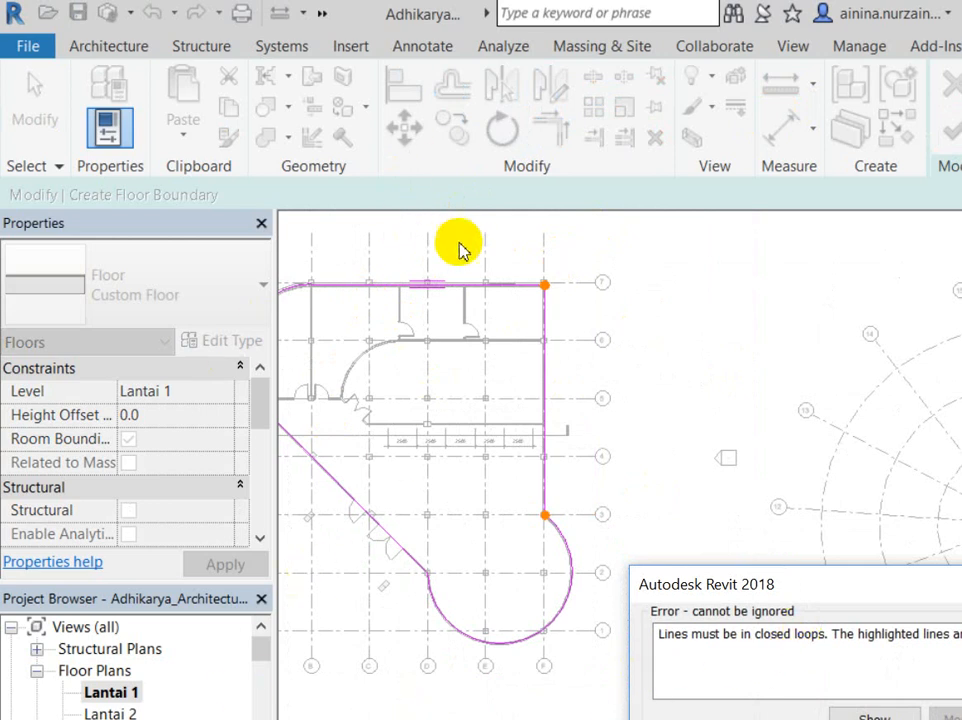
pyautogui.scroll(5, 455, 237)
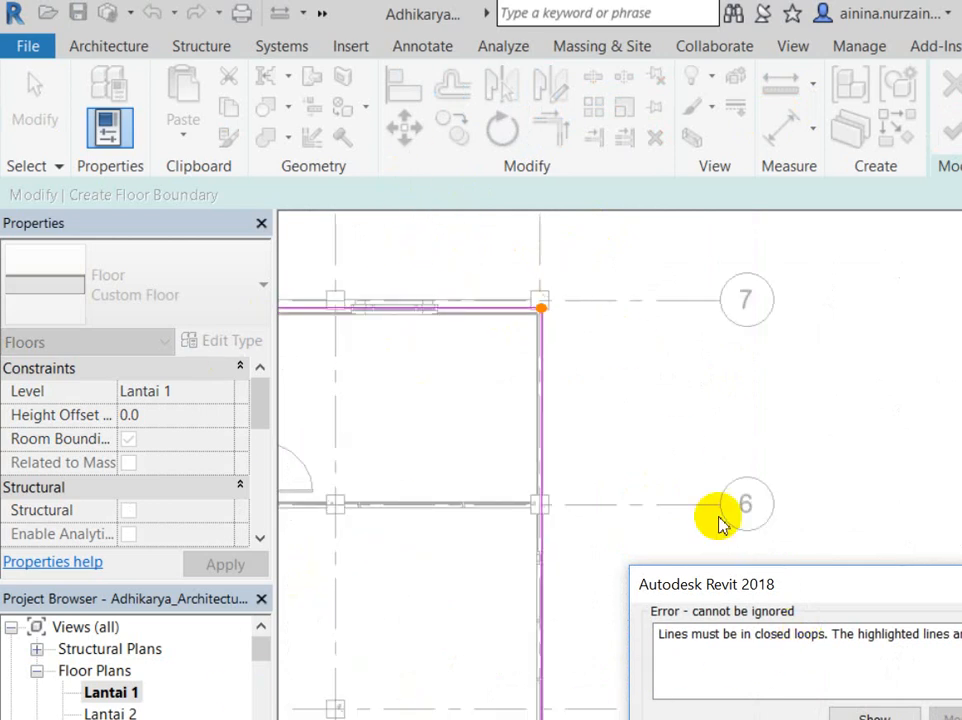
pyautogui.press('Escape')
# Dismiss the closed-loop error and trim the floor boundary into corners at grid intersections F-7 and F-3
pyautogui.scroll(5, 508, 296)
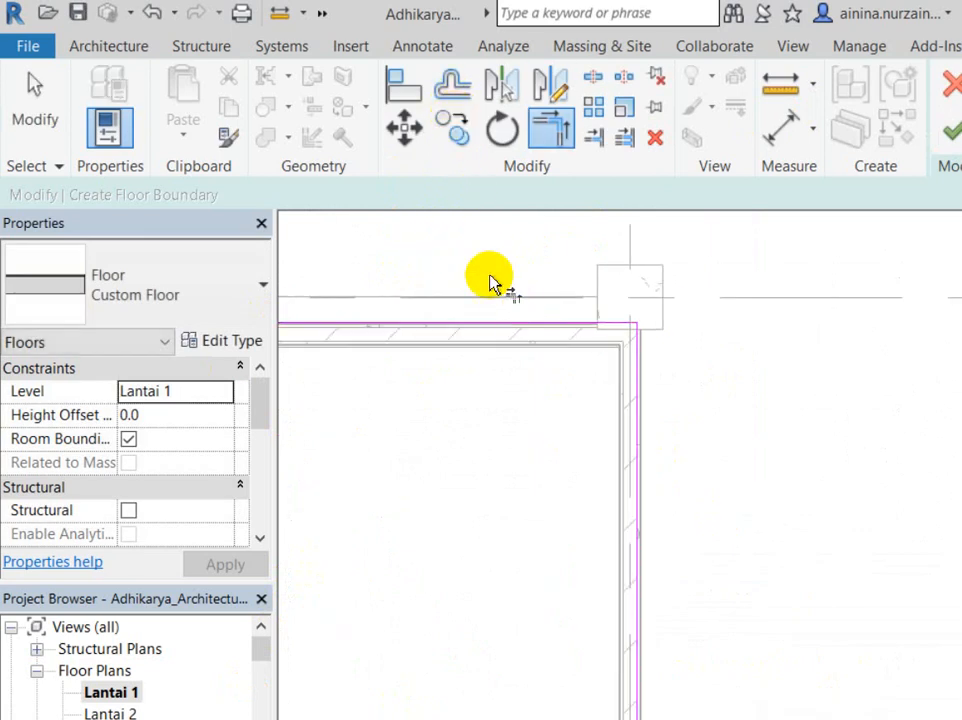
pyautogui.scroll(-6, 457, 230)
pyautogui.scroll(4, 509, 519)
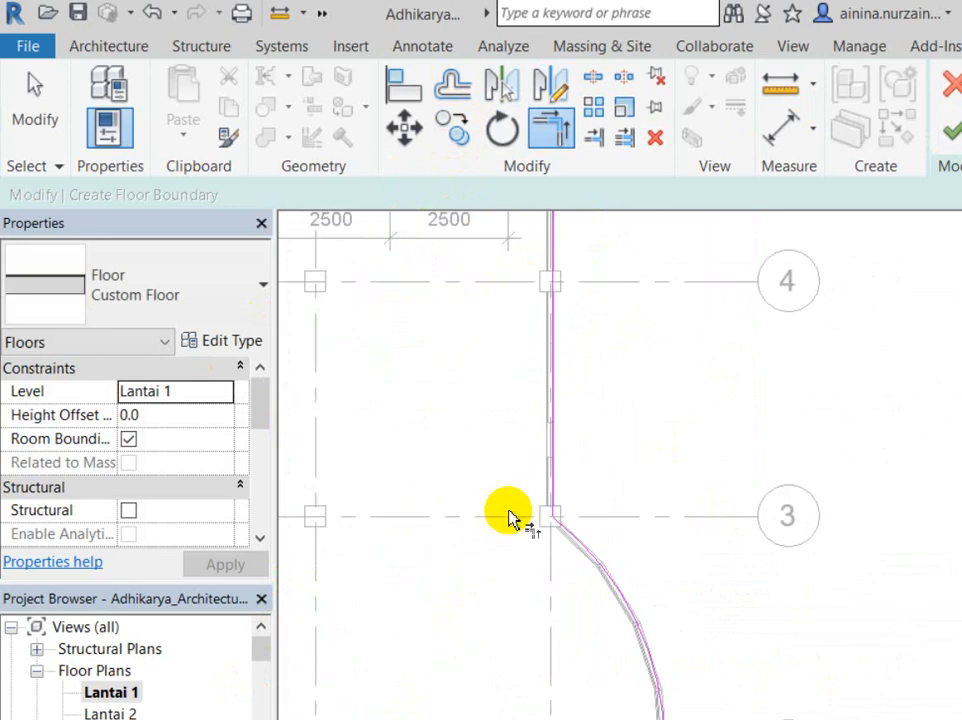
pyautogui.moveTo(542, 516); pyautogui.dragTo(479, 426, button='middle')
pyautogui.scroll(3, 479, 425)
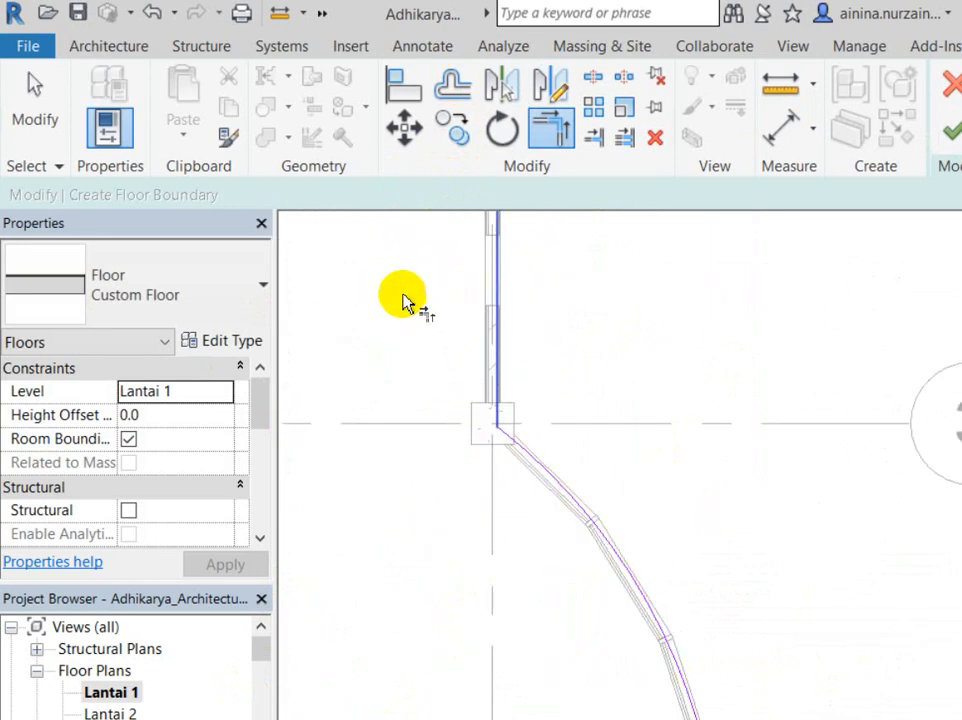
# Check the boundary corner near grid D-2, end trimming and finish the Lantai 1 floor sketch
pyautogui.scroll(-5, 405, 303)
pyautogui.moveTo(440, 376); pyautogui.dragTo(586, 468, button='middle')
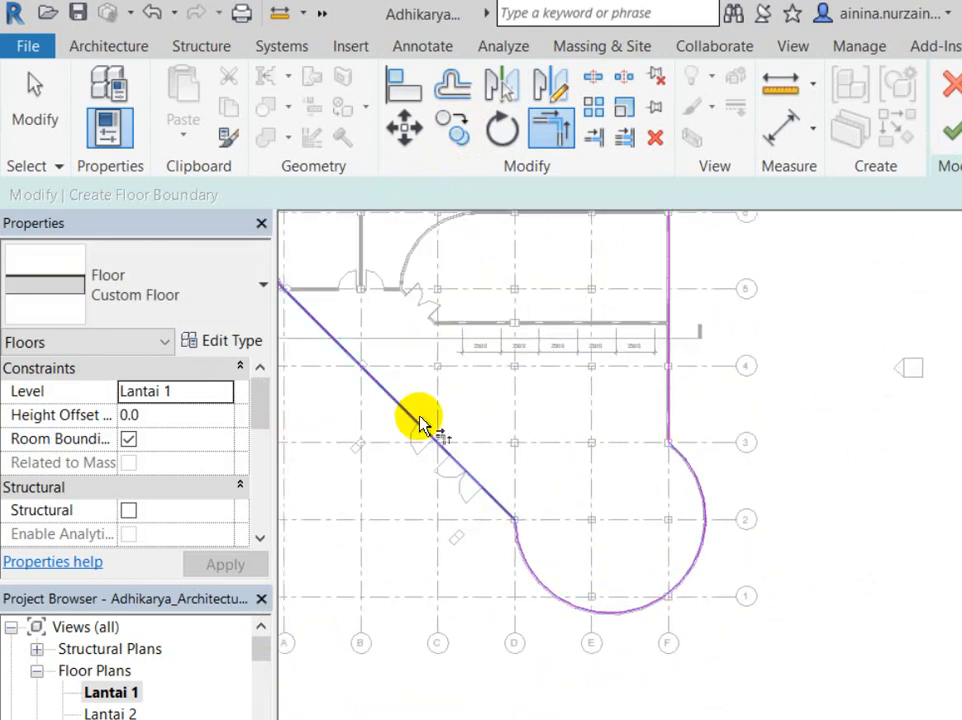
pyautogui.scroll(5, 420, 425)
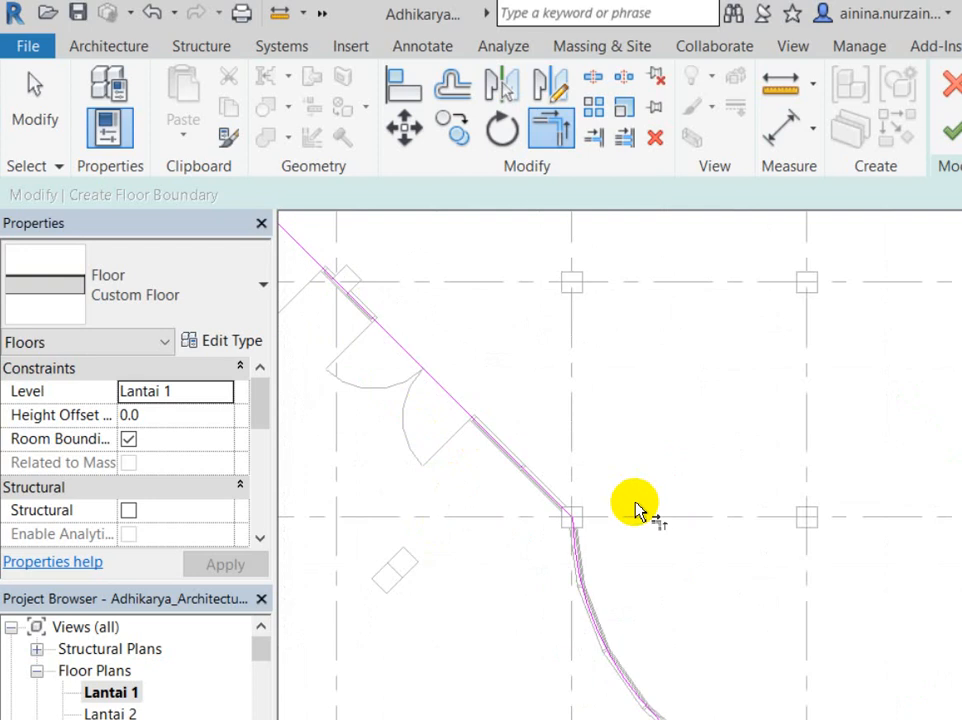
pyautogui.scroll(-5, 636, 509)
pyautogui.moveTo(350, 354); pyautogui.dragTo(326, 515, button='middle')
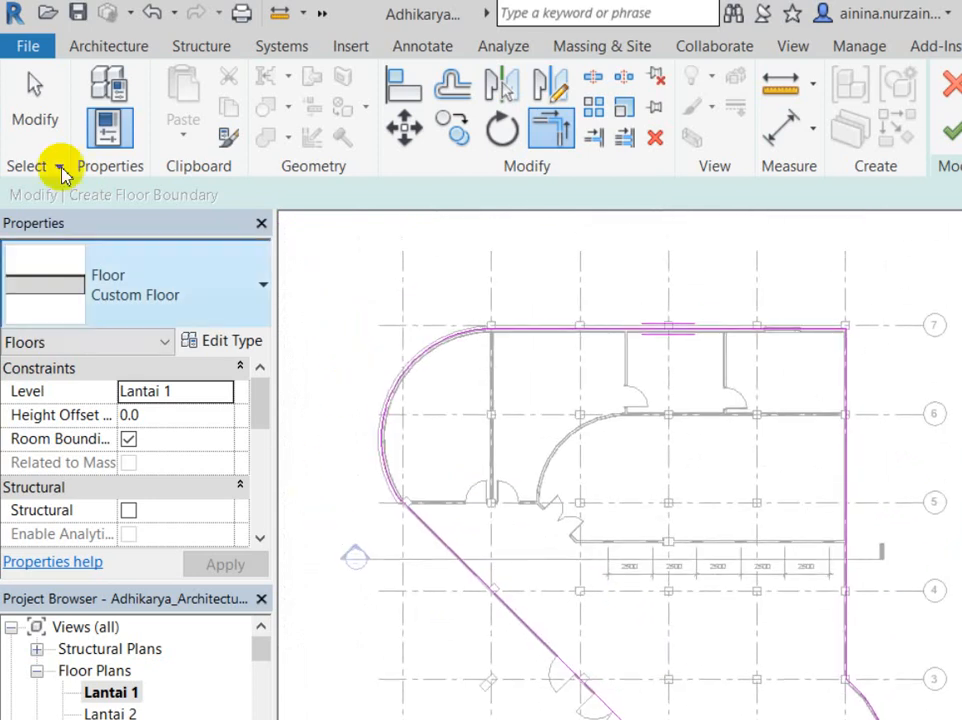
pyautogui.click(26, 84)
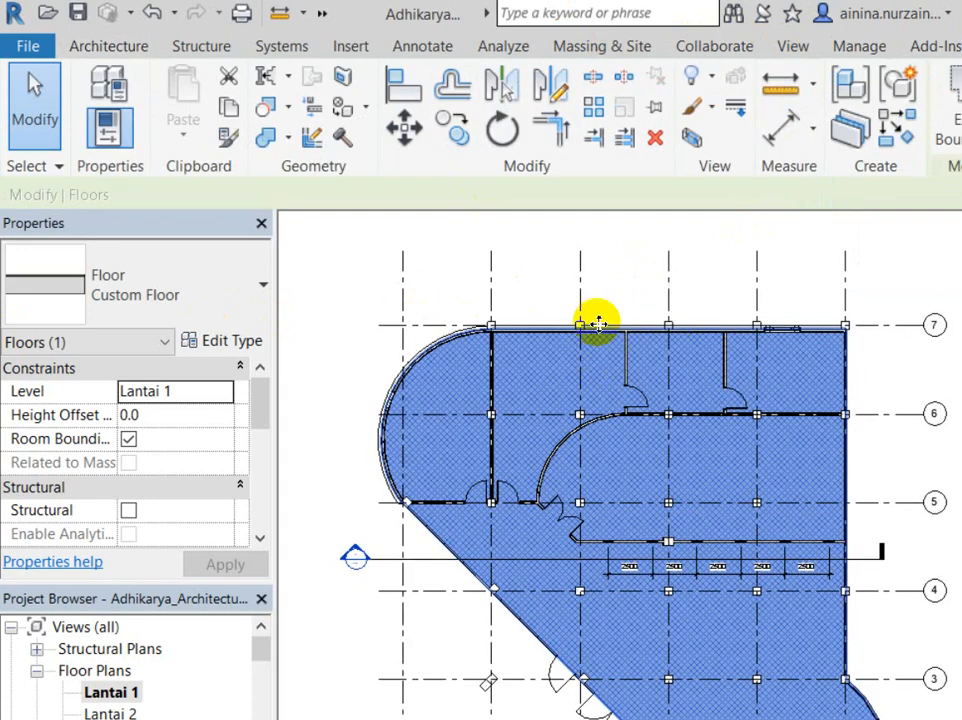
pyautogui.press('z')
pyautogui.press('f')
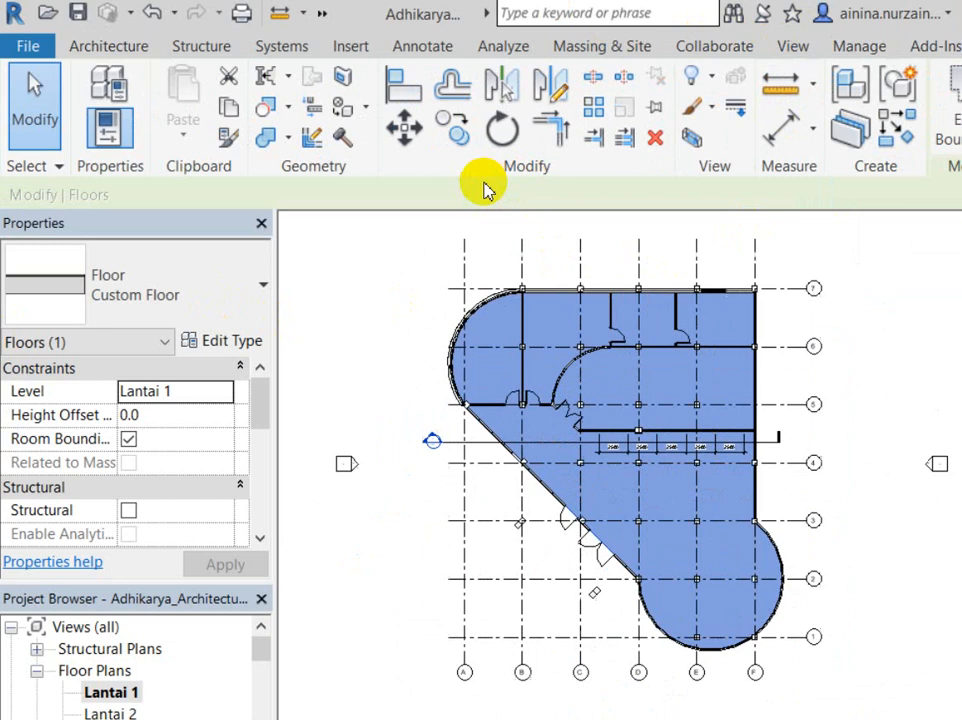
# Deselect the finished floor and examine its extents against the walls across the Lantai 1 plan
pyautogui.click(320, 14)
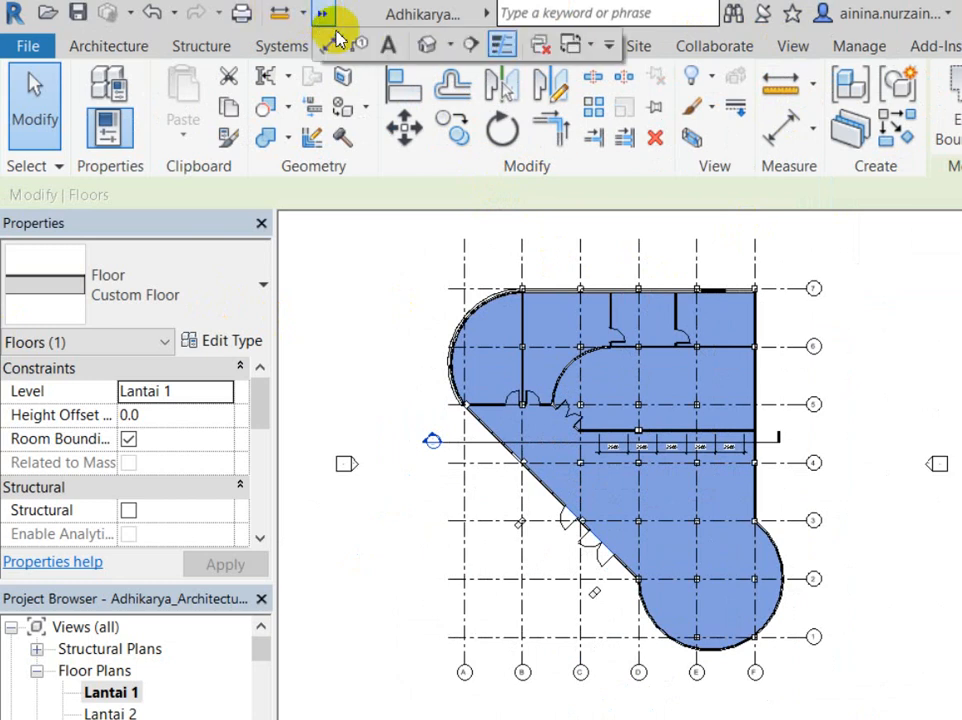
pyautogui.click(329, 251)
pyautogui.click(310, 257)
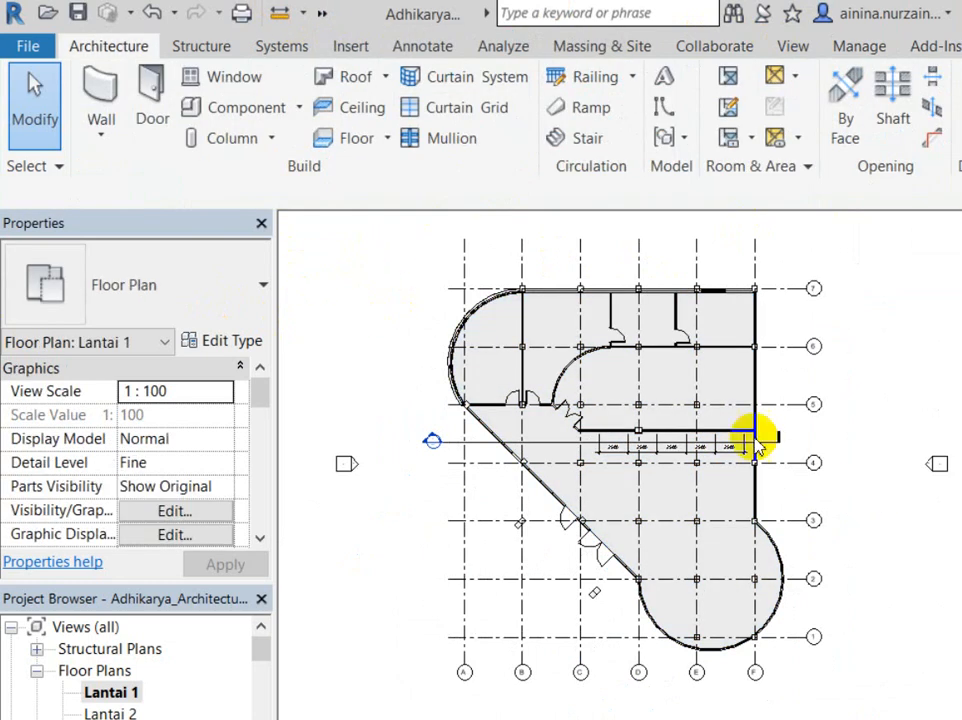
pyautogui.scroll(4, 705, 430)
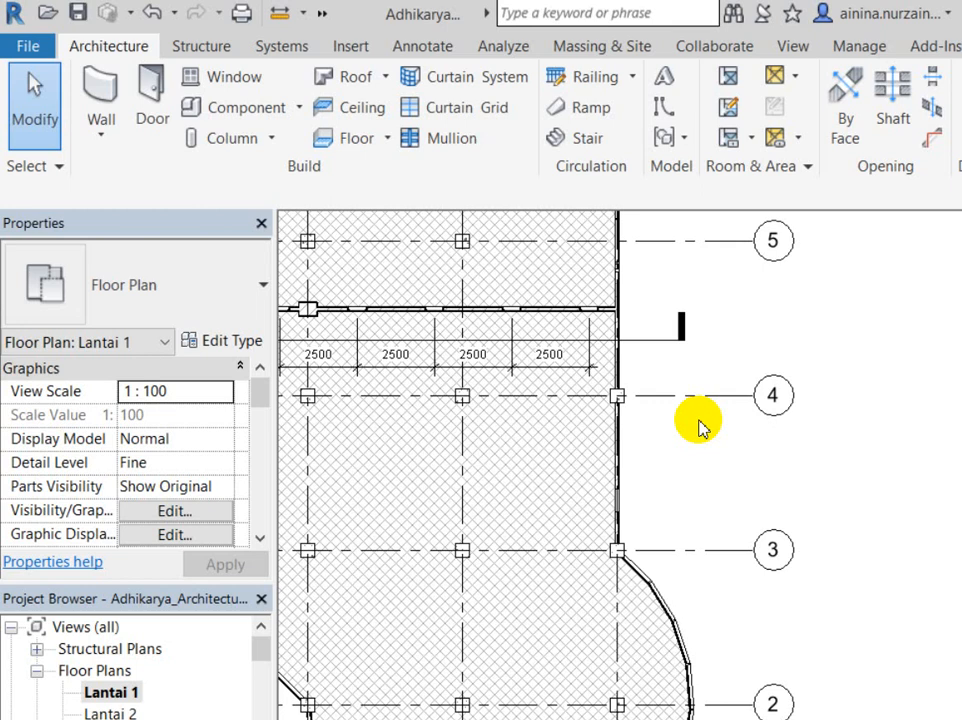
pyautogui.scroll(-3, 700, 427)
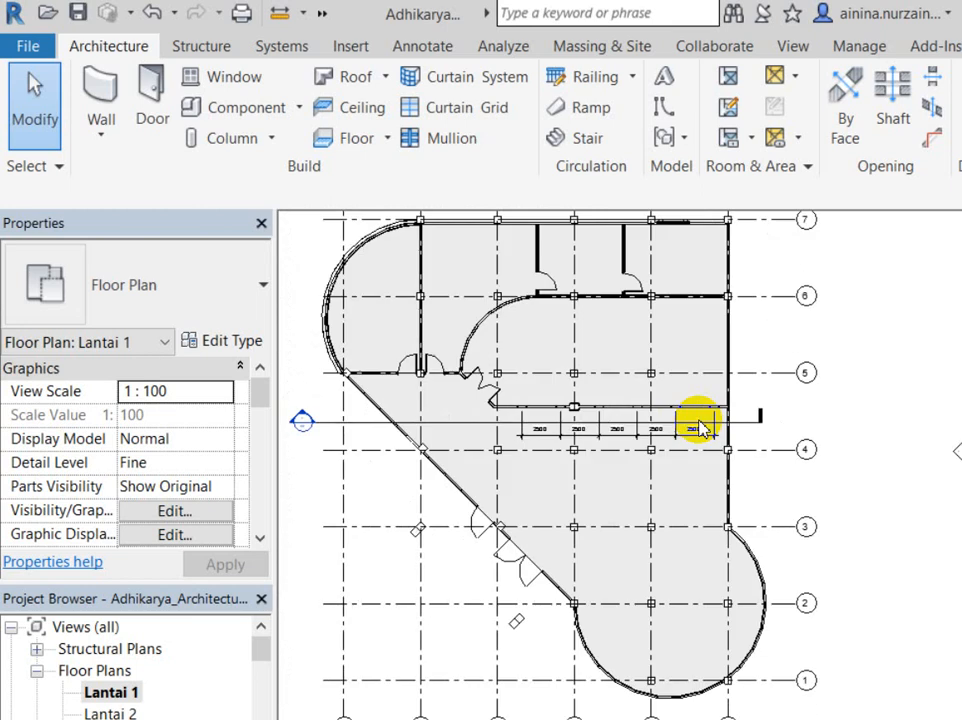
pyautogui.click(697, 716)
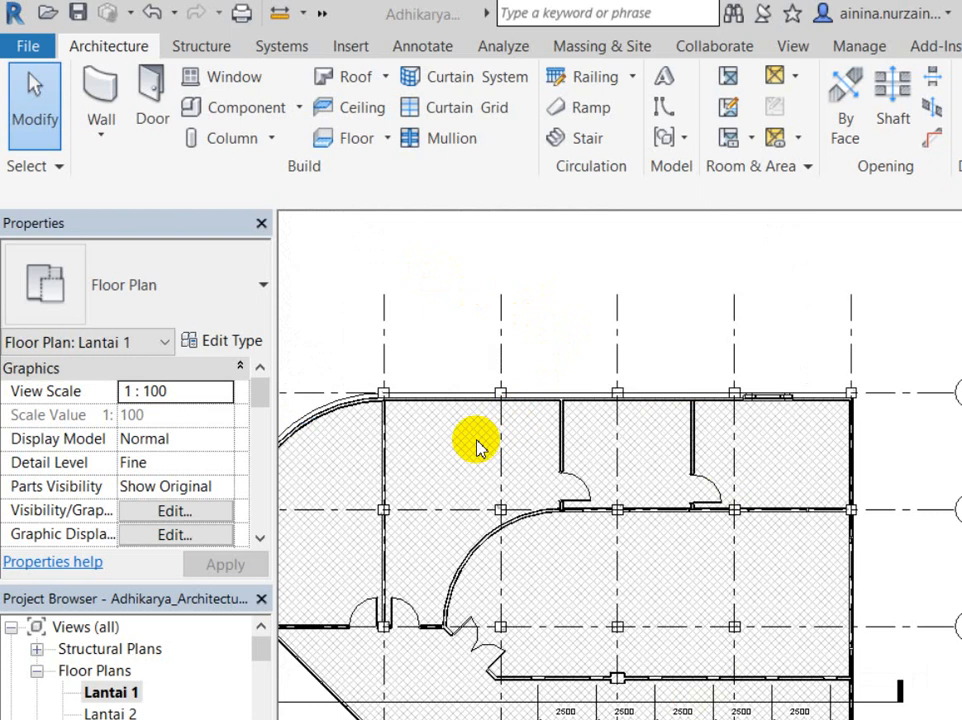
pyautogui.scroll(-3, 537, 294)
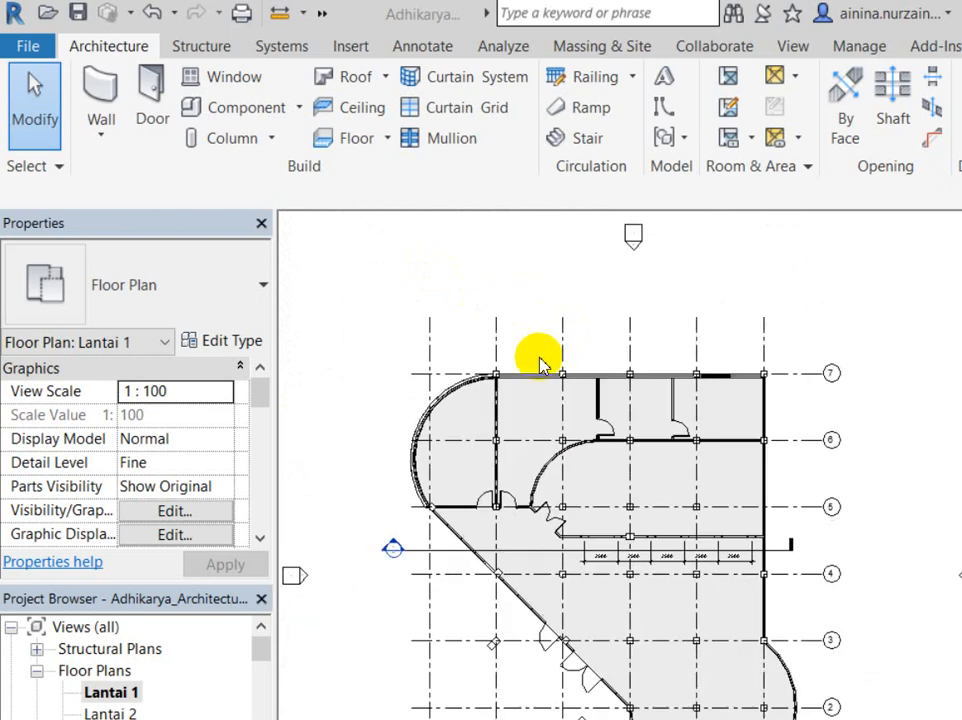
pyautogui.scroll(1, 572, 352)
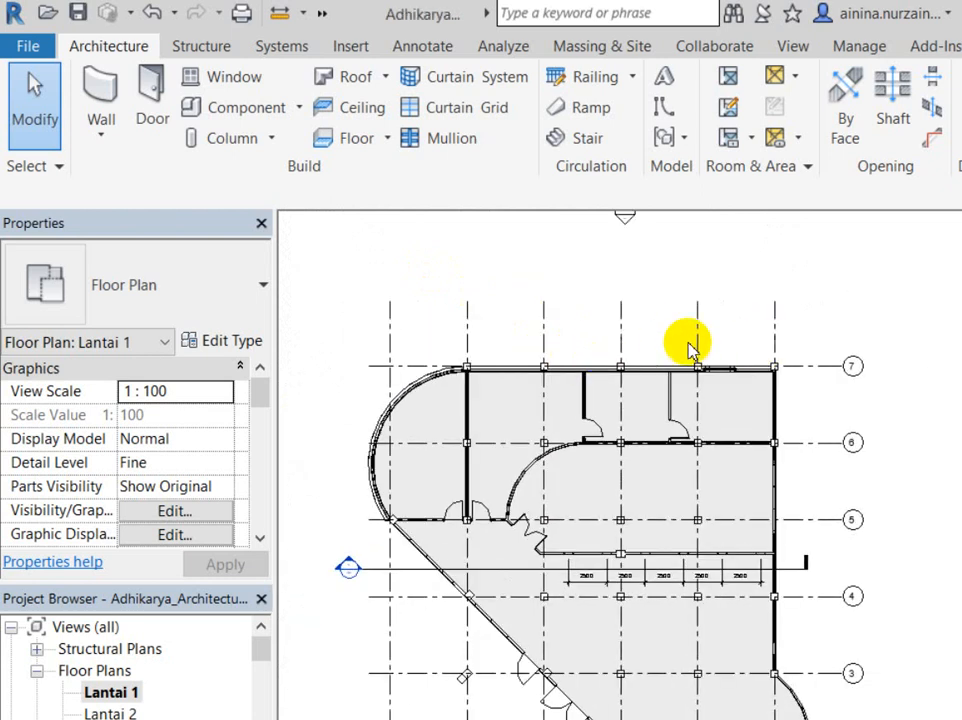
pyautogui.scroll(4, 640, 322)
pyautogui.click(670, 318)
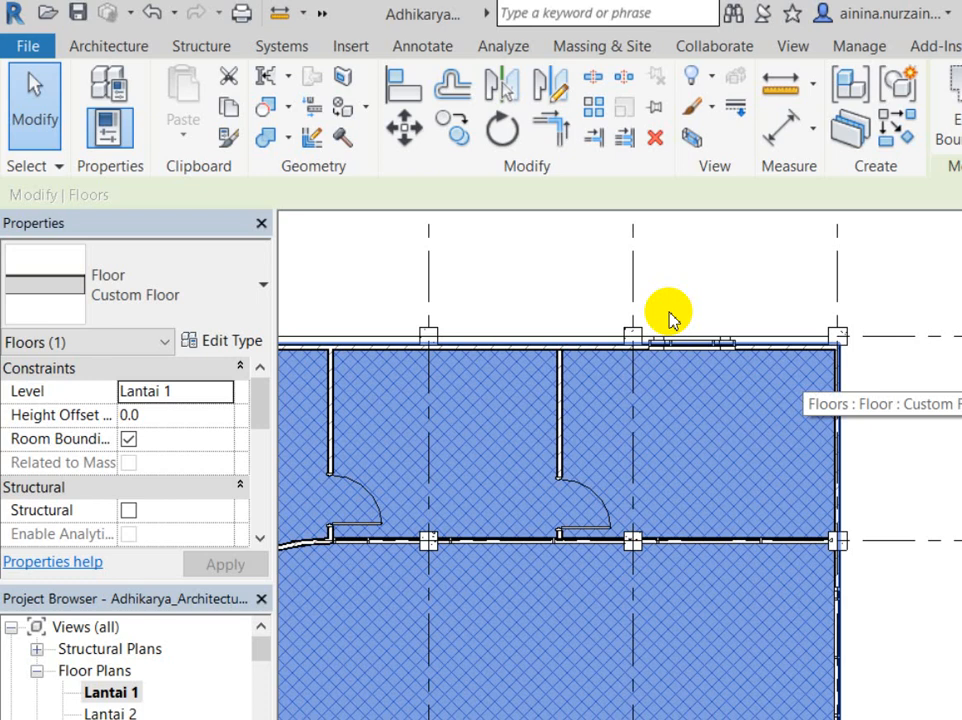
pyautogui.click(775, 320)
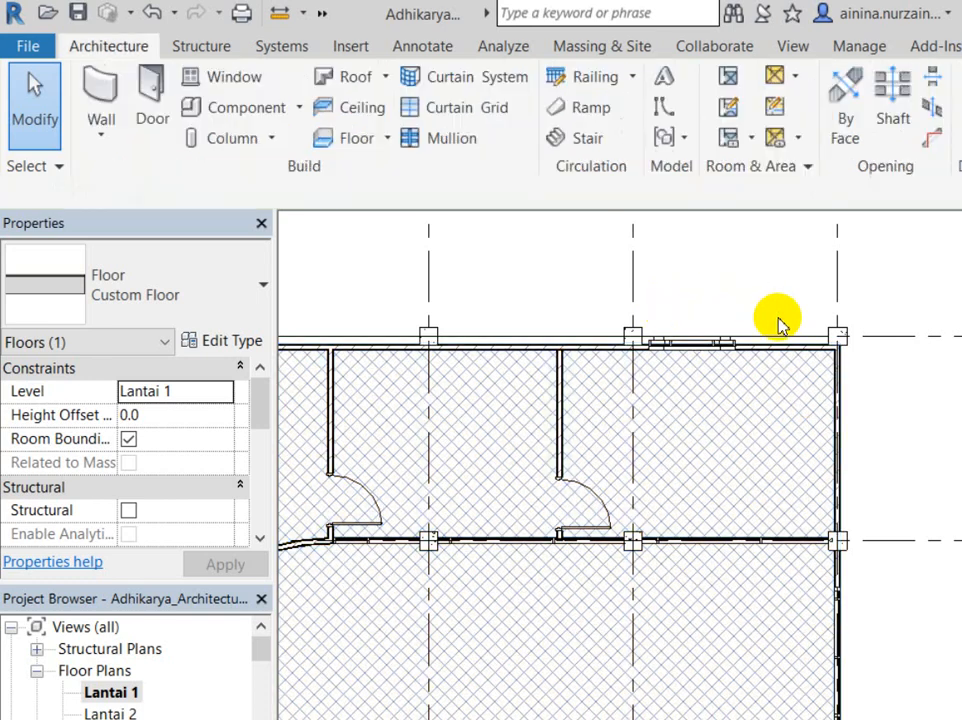
pyautogui.click(630, 338)
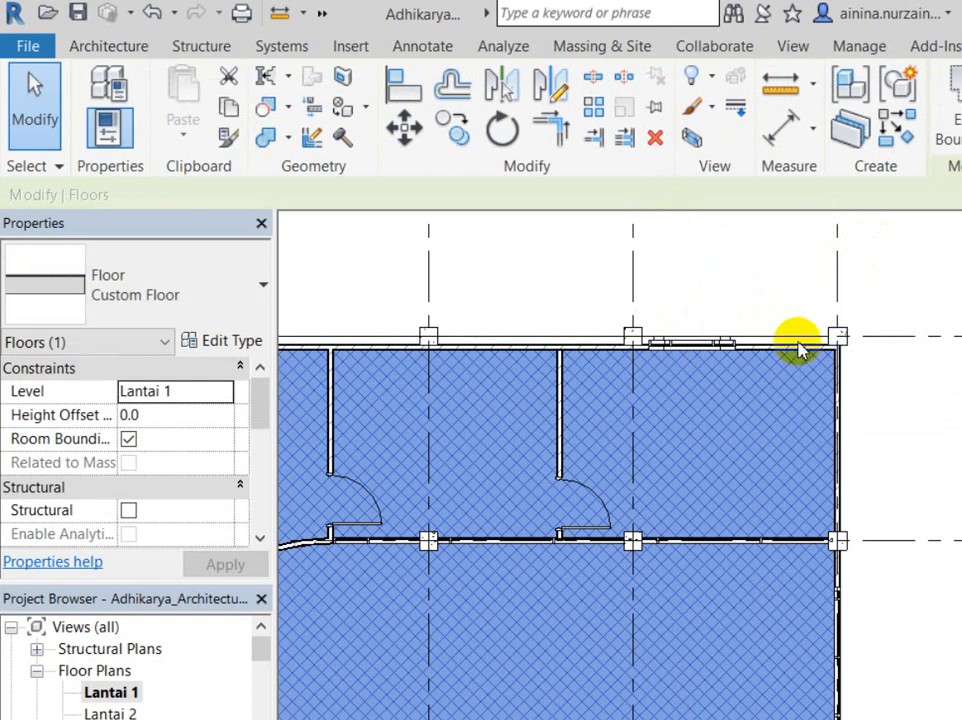
pyautogui.press('Escape')
# Add split lines to the floor along the northeast room's west partition and along grid 6 to the east edge
pyautogui.click(593, 336)
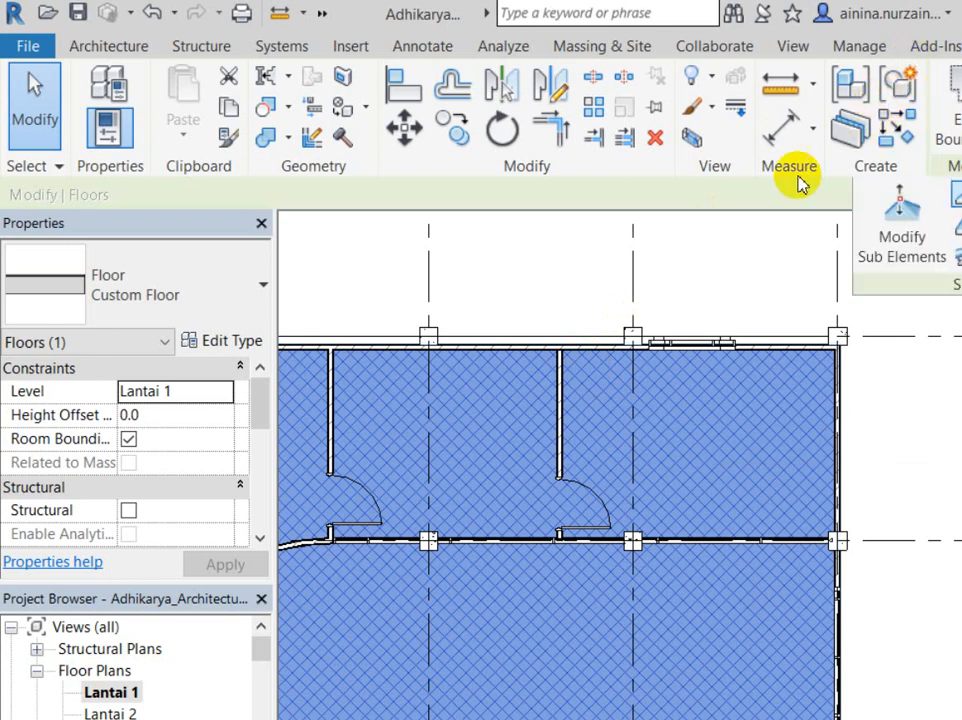
pyautogui.click(908, 207)
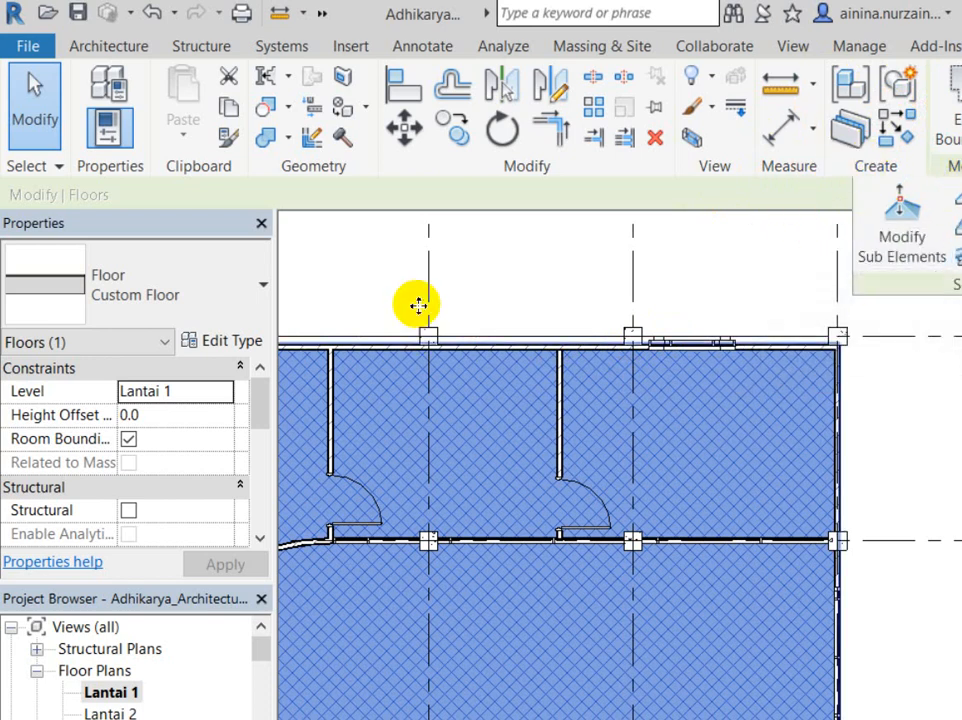
pyautogui.scroll(-3, 514, 334)
pyautogui.scroll(-1, 530, 339)
pyautogui.scroll(4, 500, 393)
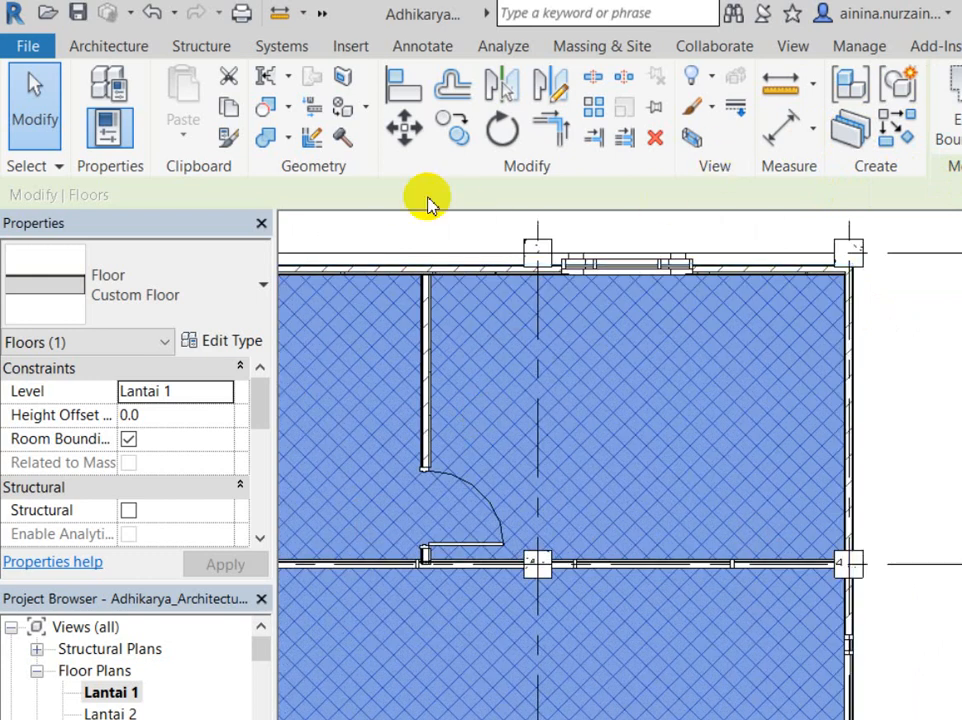
pyautogui.moveTo(855, 86)
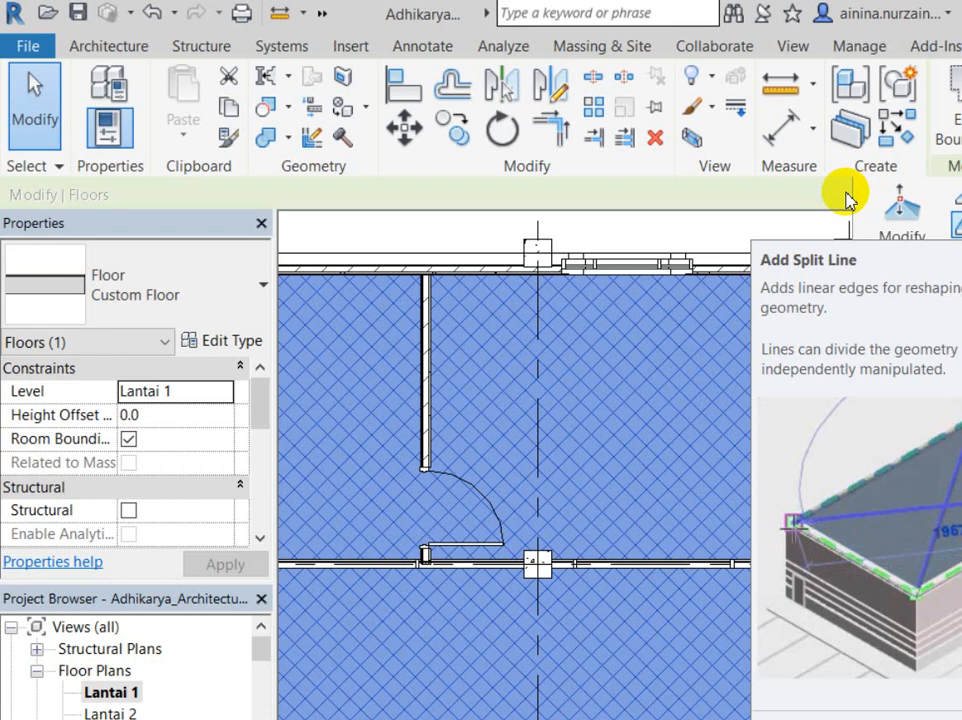
pyautogui.click(846, 200)
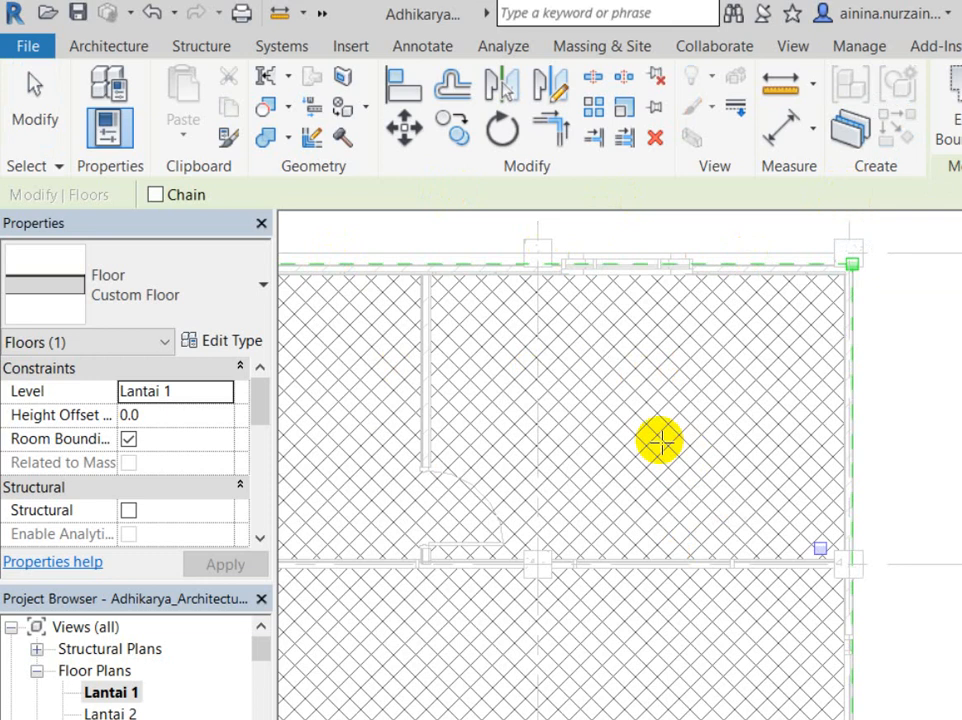
pyautogui.click(357, 222)
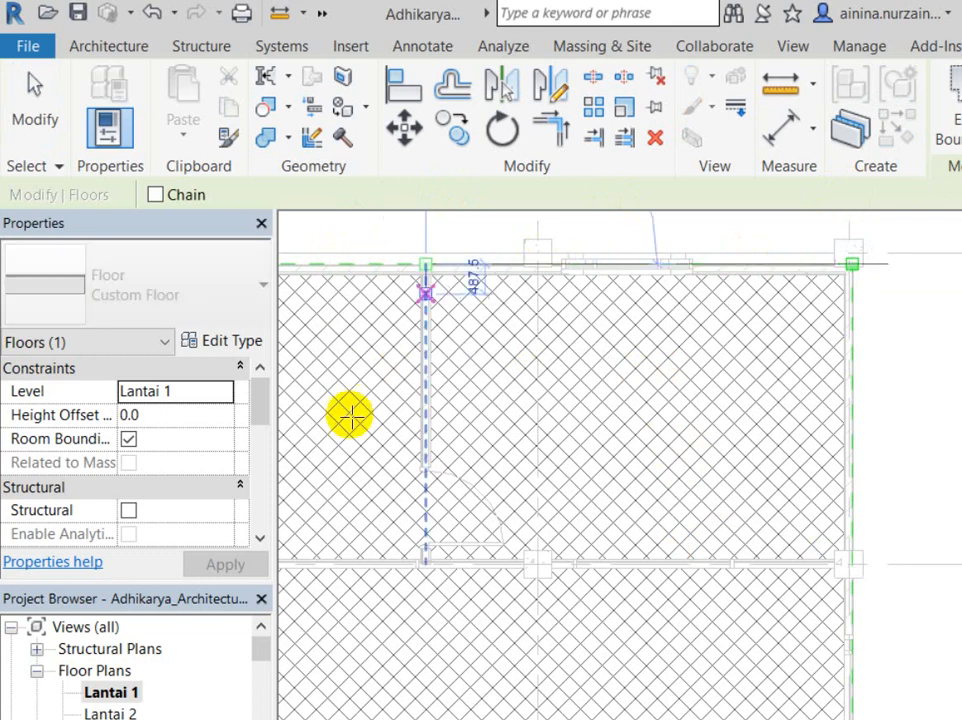
pyautogui.click(360, 478)
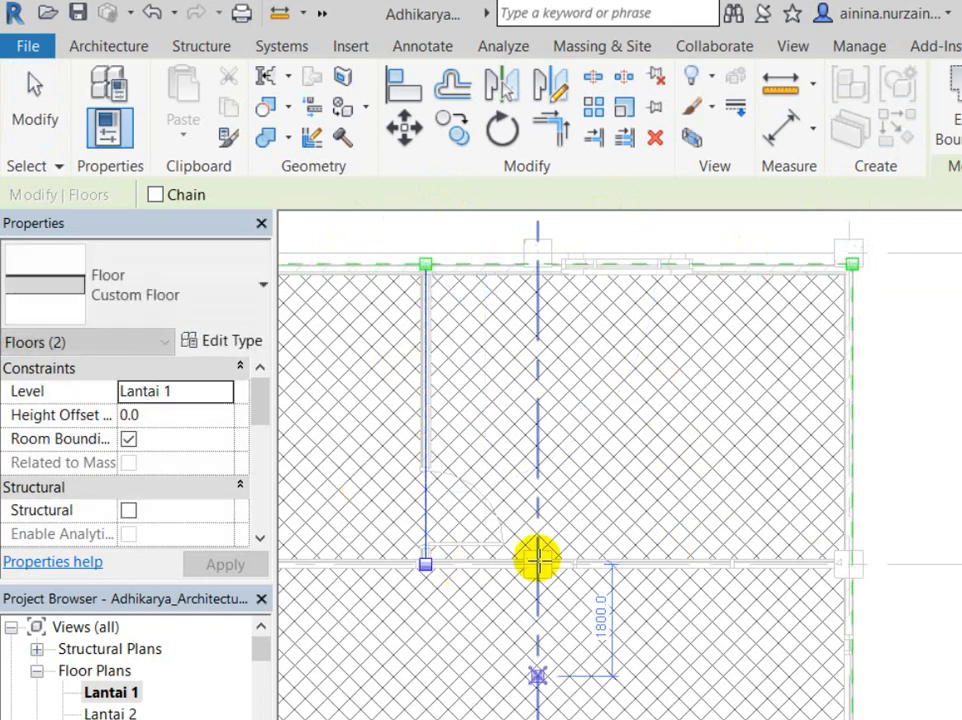
pyautogui.click(368, 472)
pyautogui.click(704, 466)
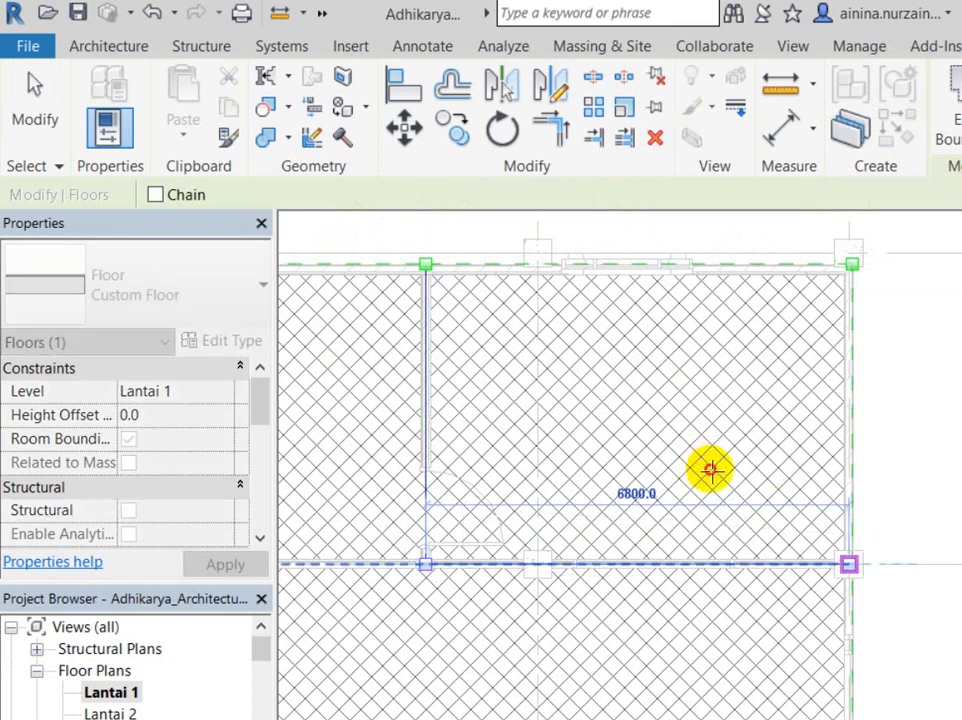
# Examine the split lines around the northeast room with Add Split Line active again
pyautogui.scroll(-3, 718, 275)
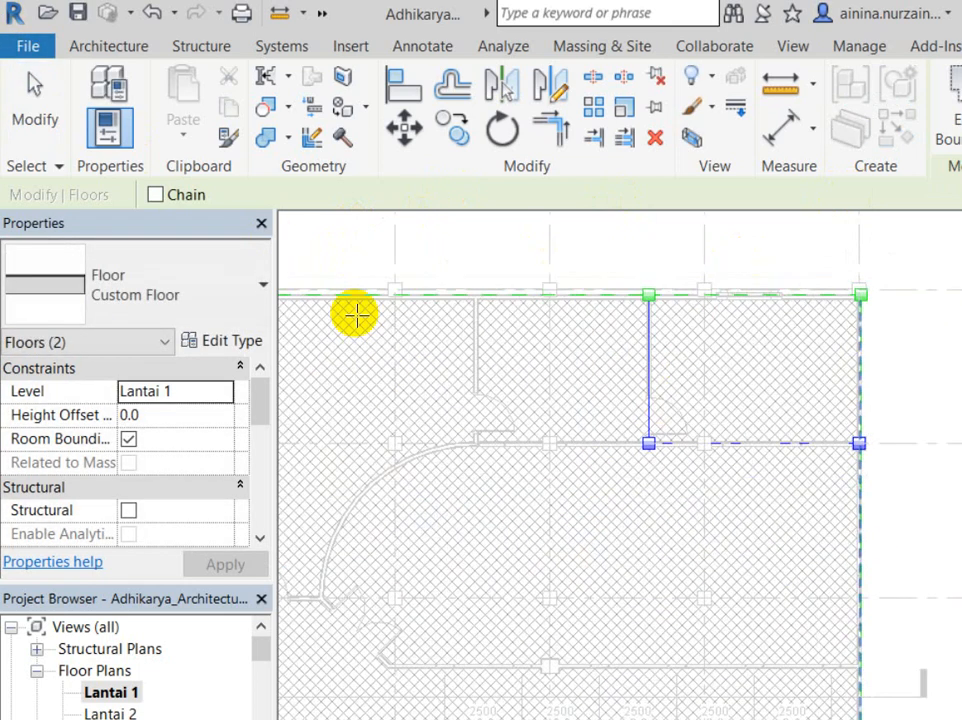
pyautogui.scroll(-3, 408, 266)
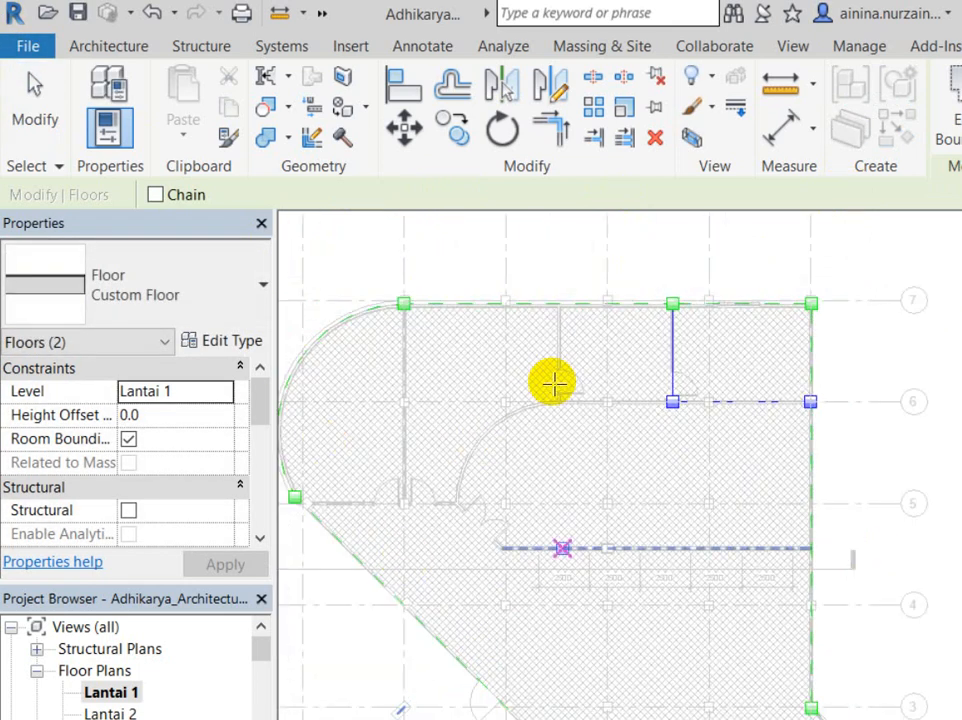
pyautogui.scroll(5, 627, 296)
pyautogui.scroll(1, 630, 298)
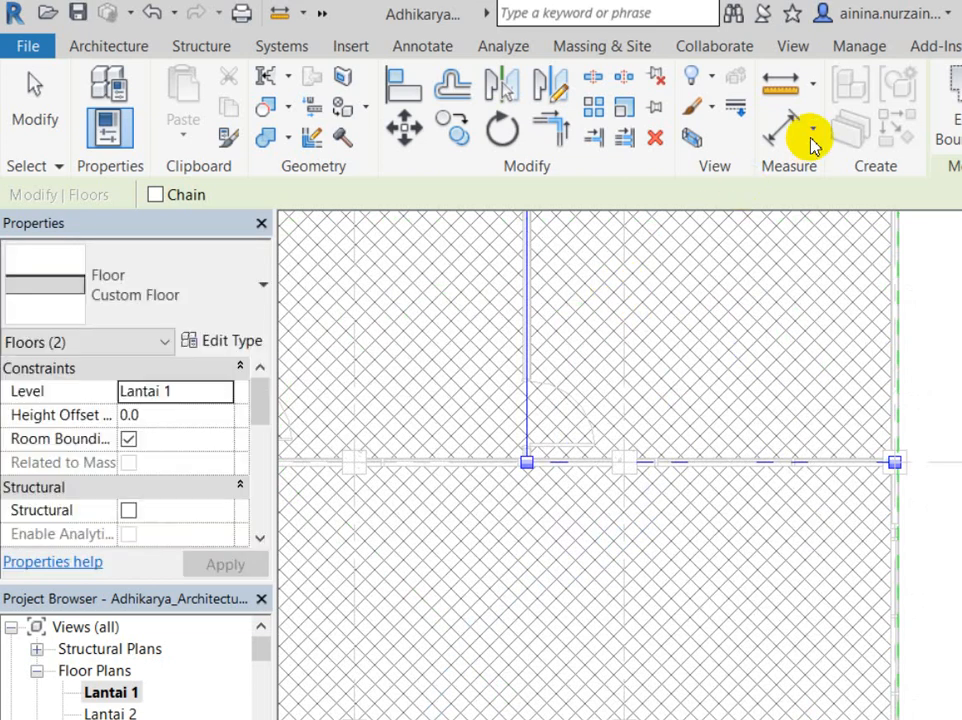
pyautogui.moveTo(906, 136)
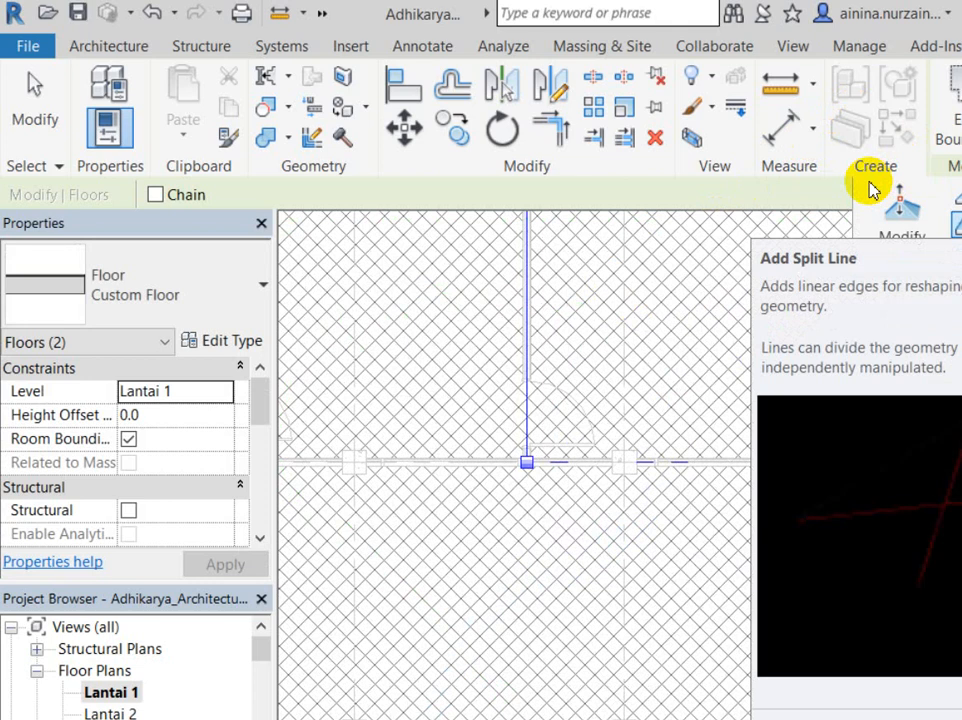
pyautogui.click(871, 188)
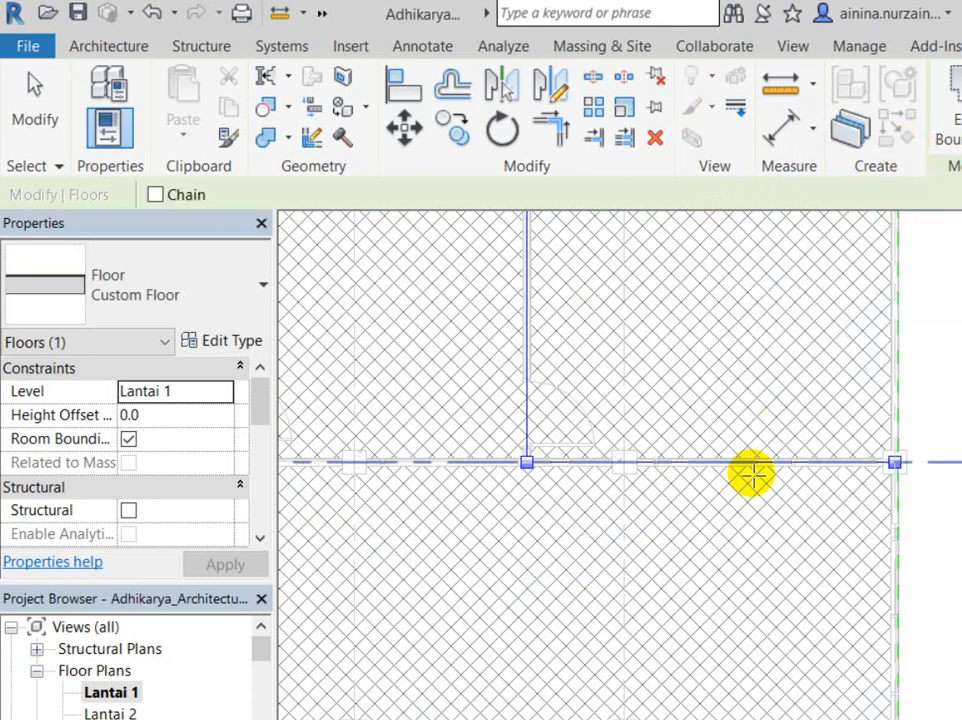
pyautogui.scroll(-2, 745, 483)
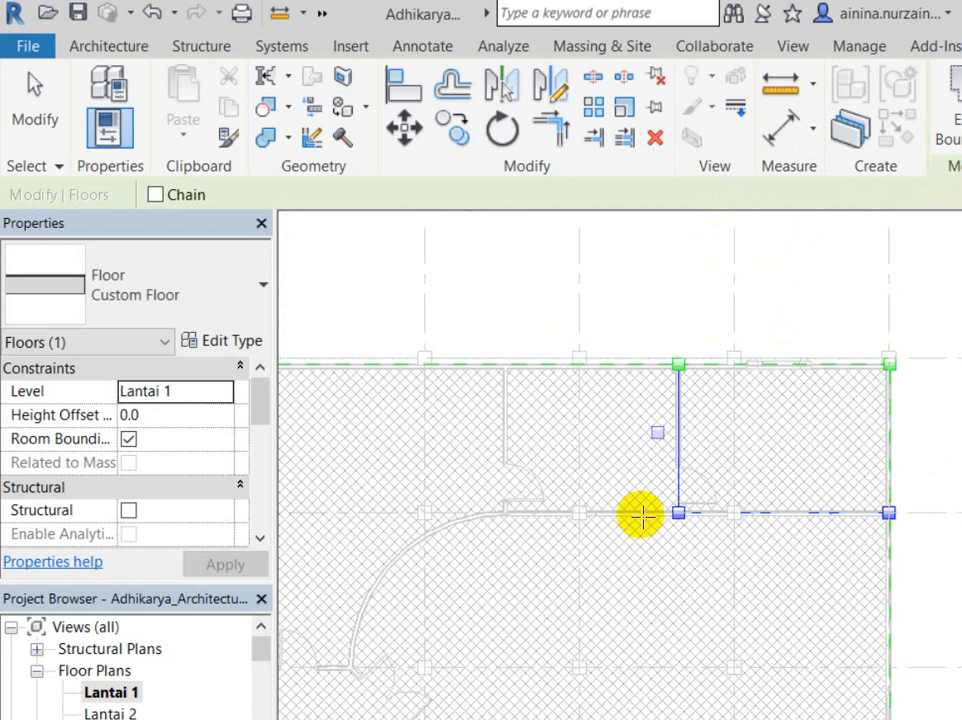
# Leave split-line drawing and try to add a shape-editing point to the floor surface inside the northeast room
pyautogui.moveTo(875, 125)
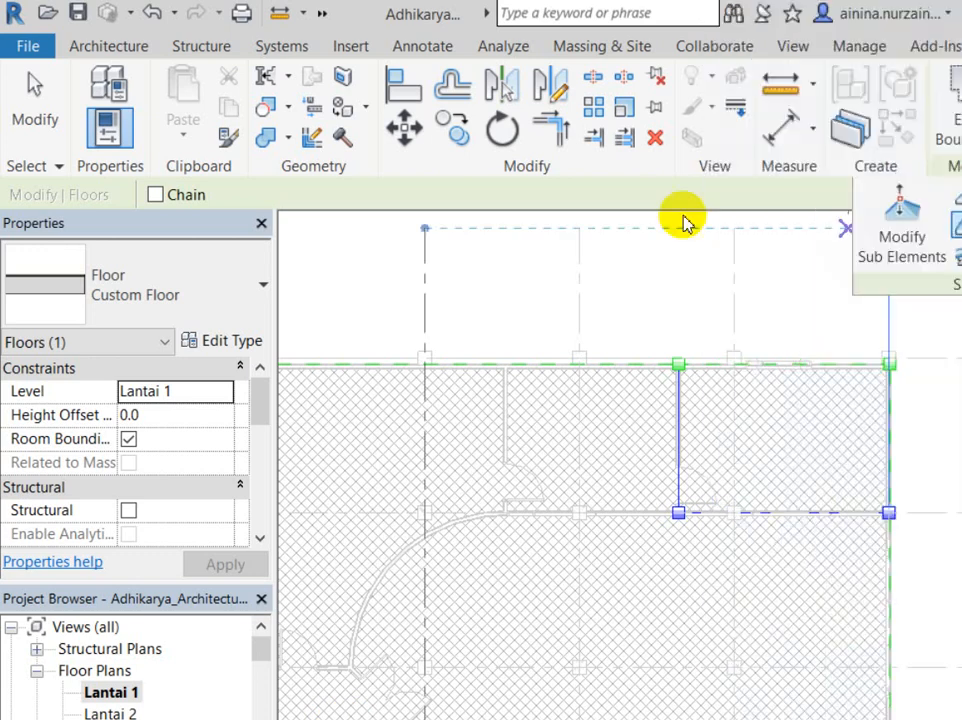
pyautogui.press('Escape')
pyautogui.scroll(2, 670, 348)
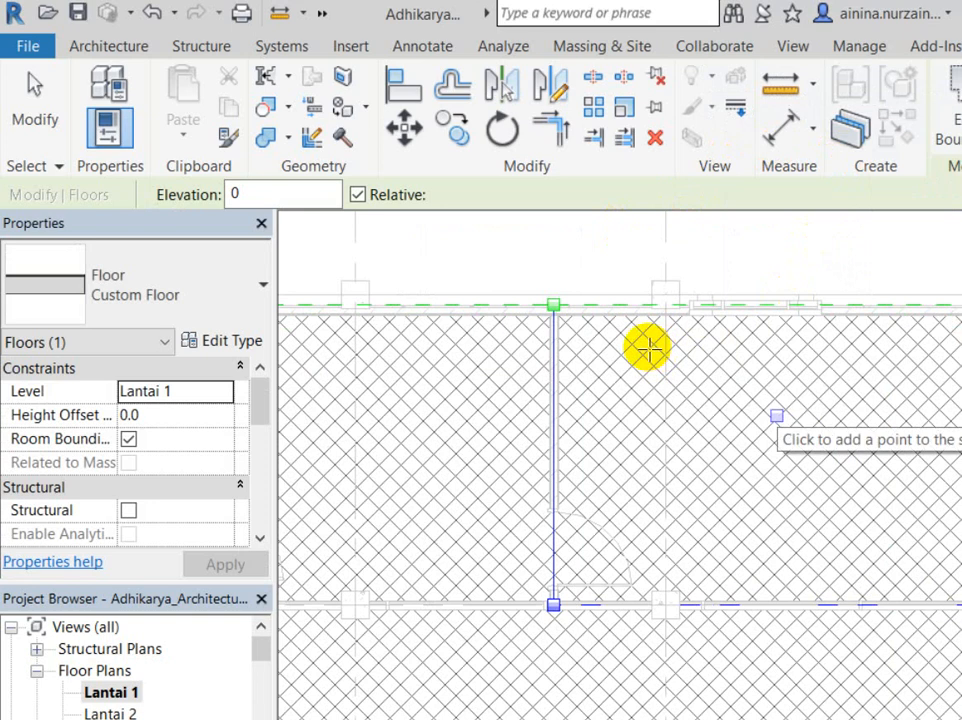
pyautogui.click(821, 383)
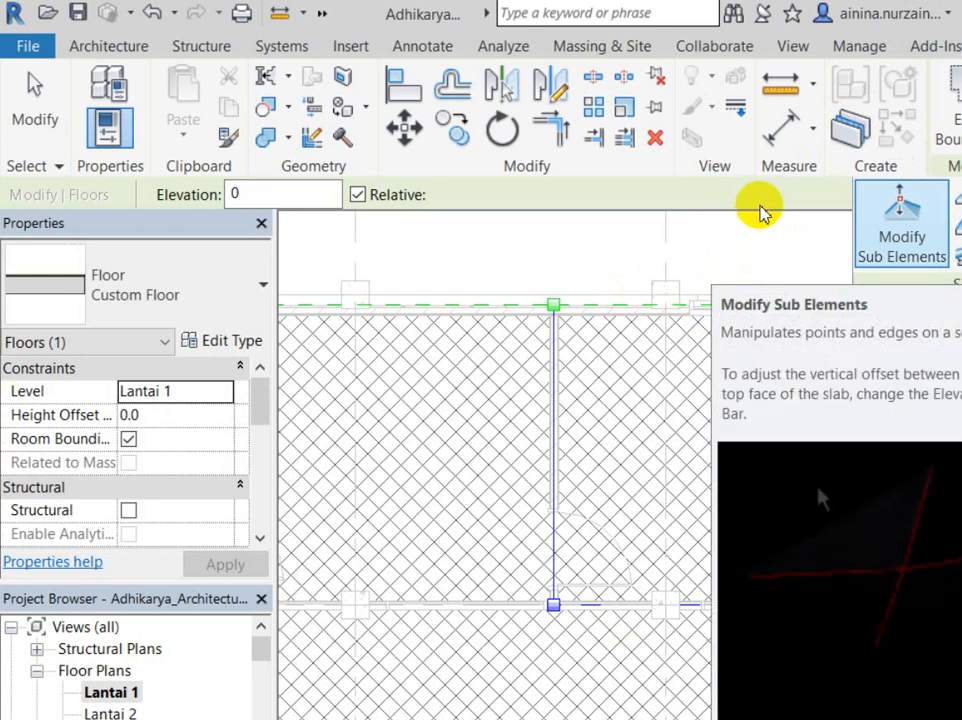
# Set the elevation of the floor's shape-editing point inside the northeast room to -50, then end shape editing and deselect the floor
pyautogui.click(762, 212)
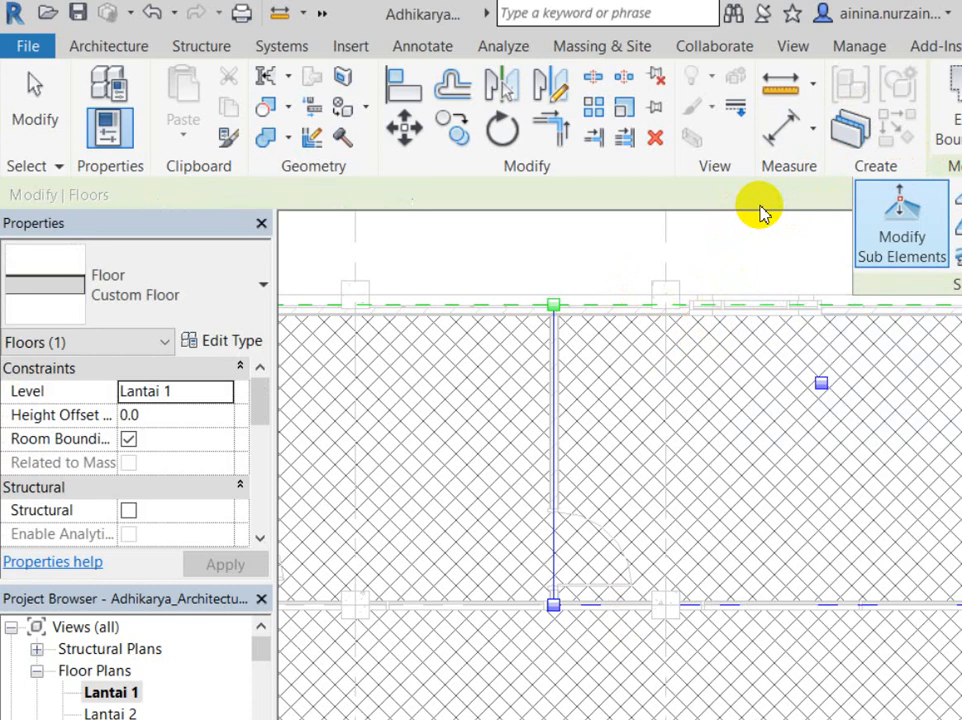
pyautogui.click(695, 315)
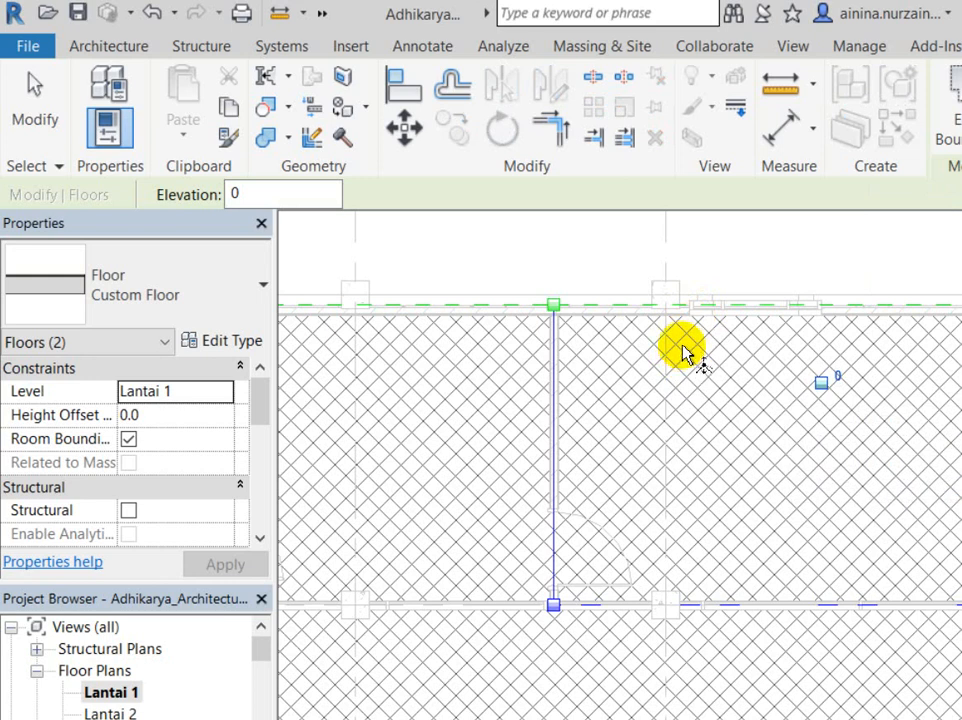
pyautogui.scroll(2, 706, 328)
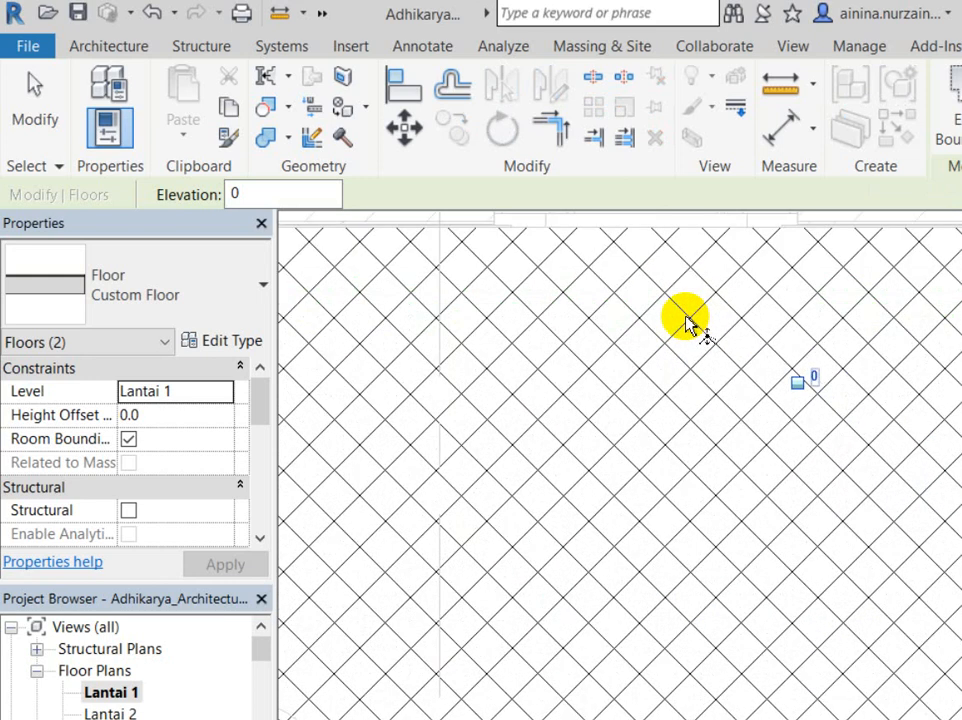
pyautogui.scroll(-3, 688, 322)
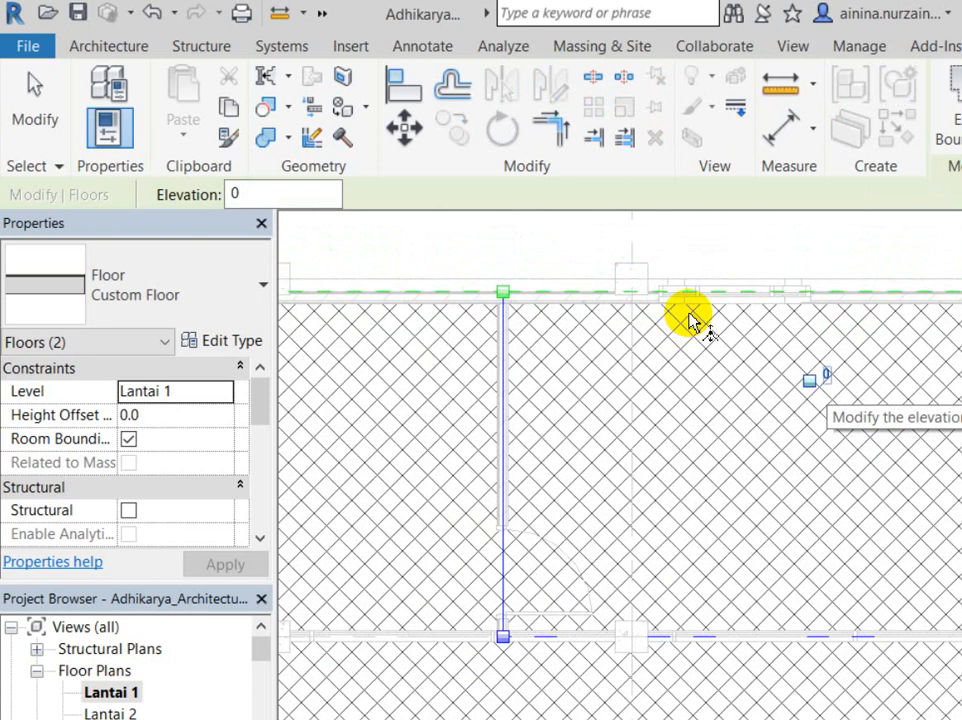
pyautogui.click(689, 315)
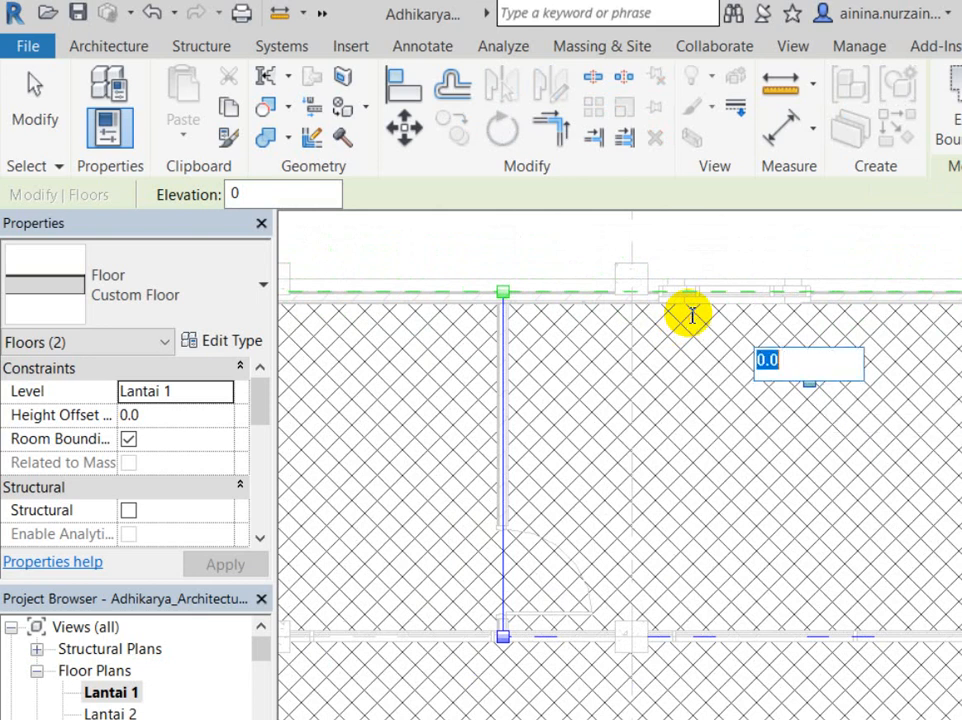
pyautogui.write('-50')
pyautogui.press('Return')
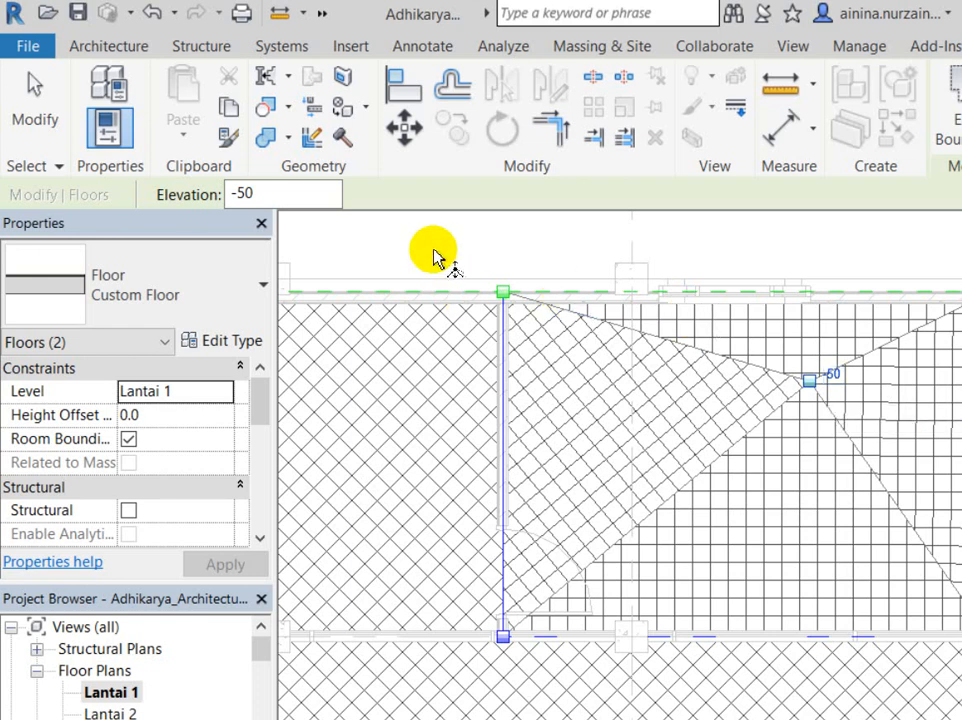
pyautogui.scroll(-3, 715, 337)
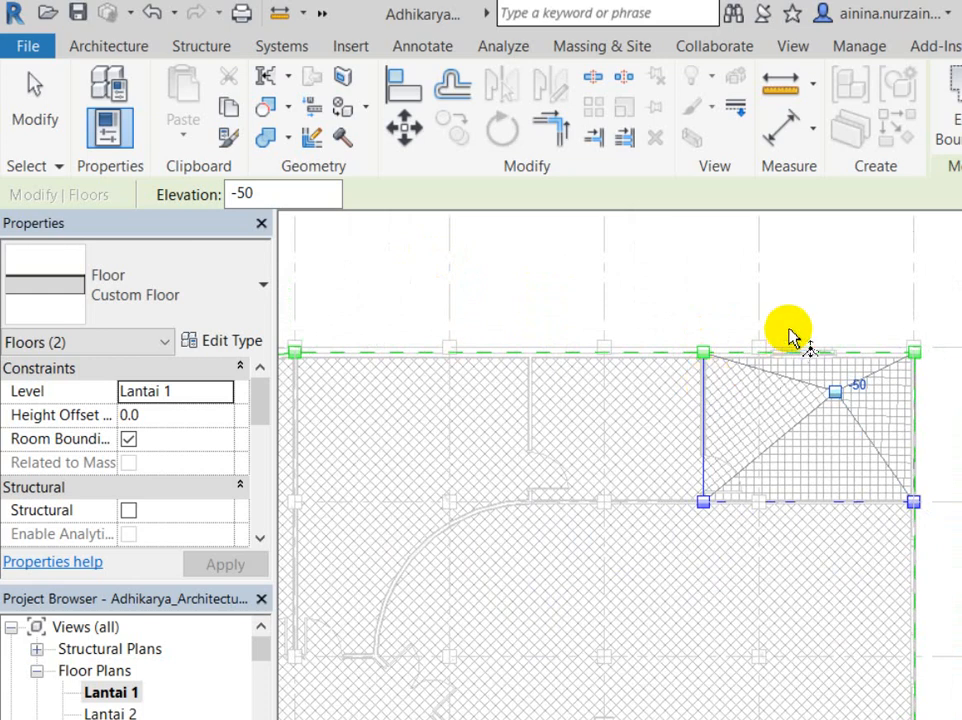
pyautogui.scroll(1, 801, 351)
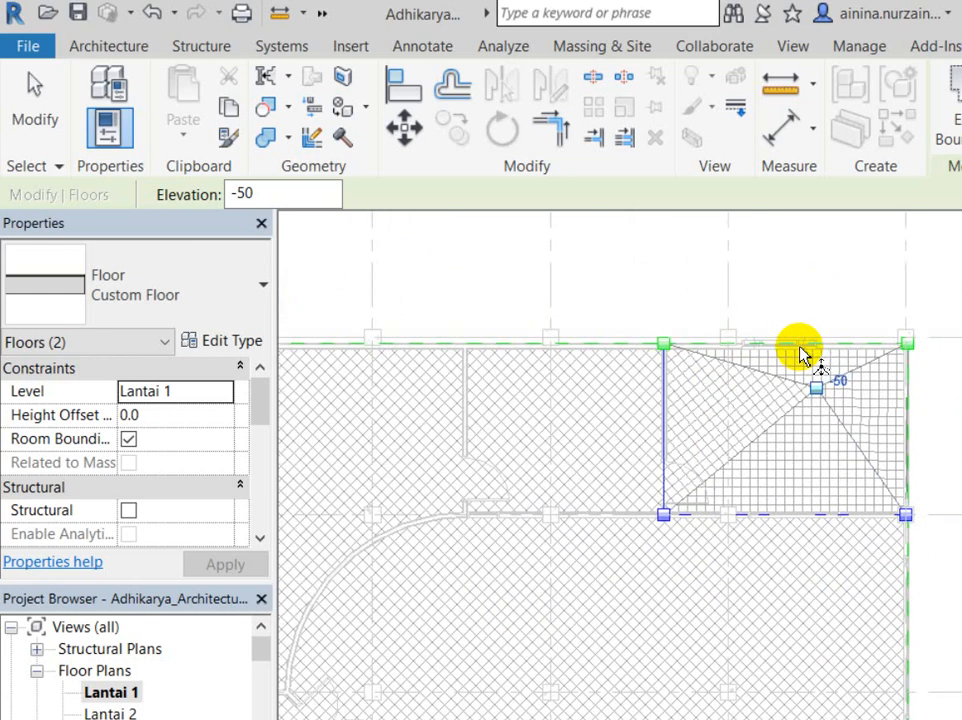
pyautogui.scroll(1, 799, 344)
pyautogui.scroll(1, 799, 341)
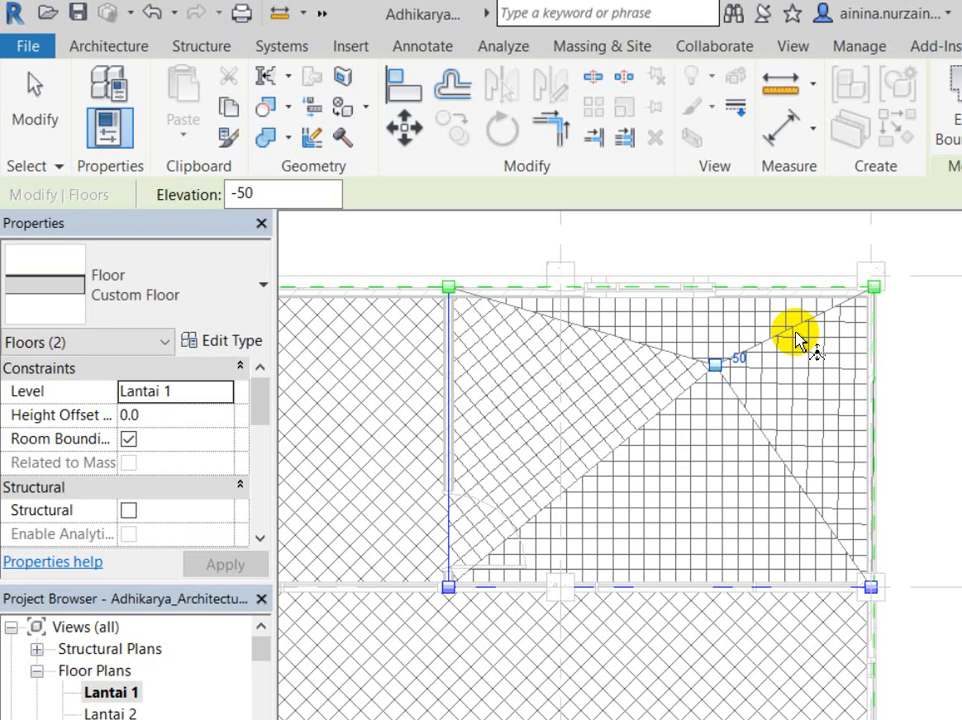
pyautogui.press('Escape')
pyautogui.press('Escape')
# Select the Lantai 1 floor and open its boundary sketch for editing around the rounded south end
pyautogui.scroll(-1, 785, 333)
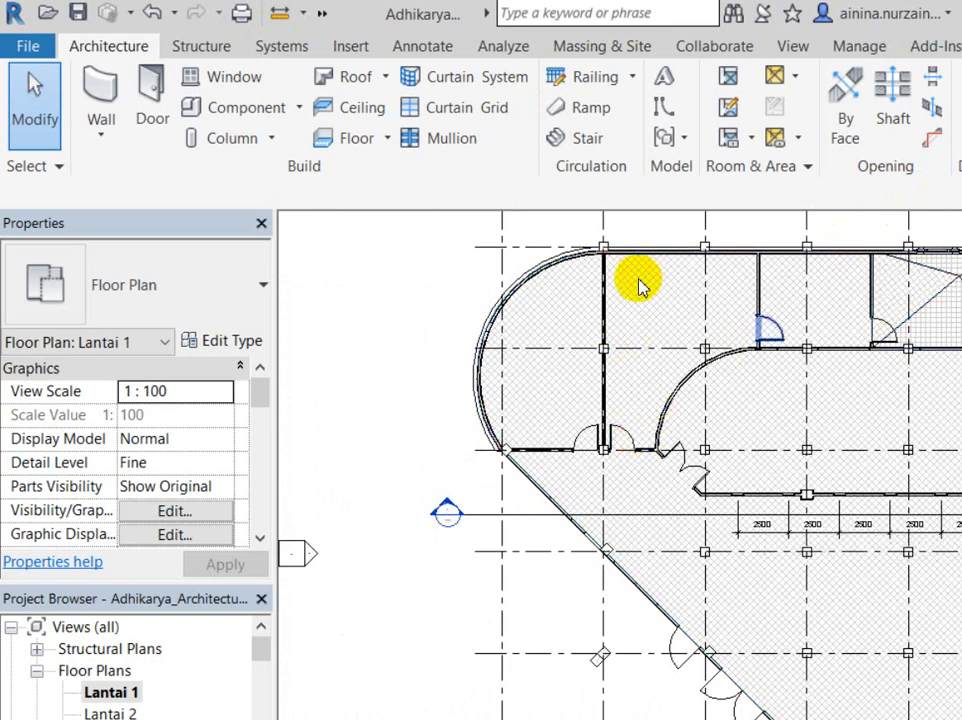
pyautogui.moveTo(641, 387); pyautogui.dragTo(509, 210, button='middle')
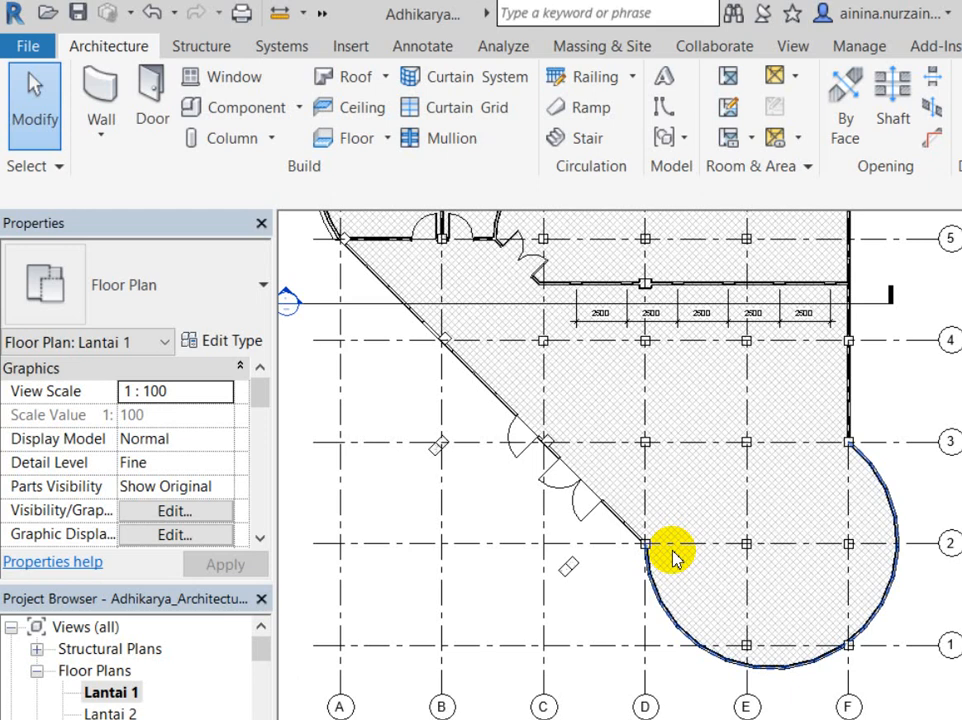
pyautogui.scroll(-2, 672, 558)
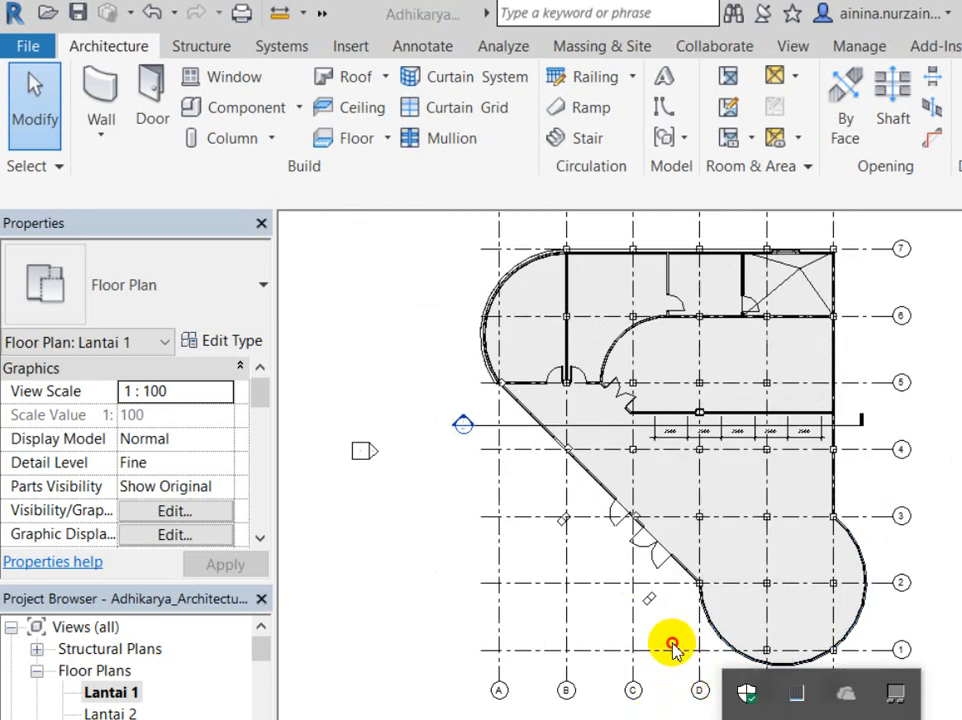
pyautogui.scroll(3, 644, 567)
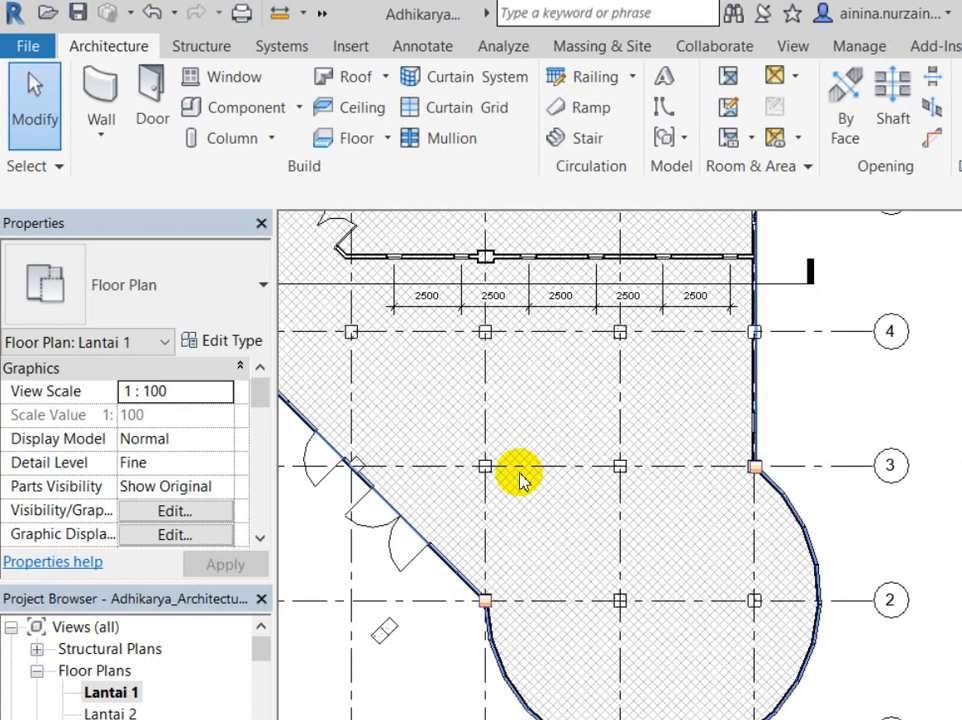
pyautogui.click(575, 485)
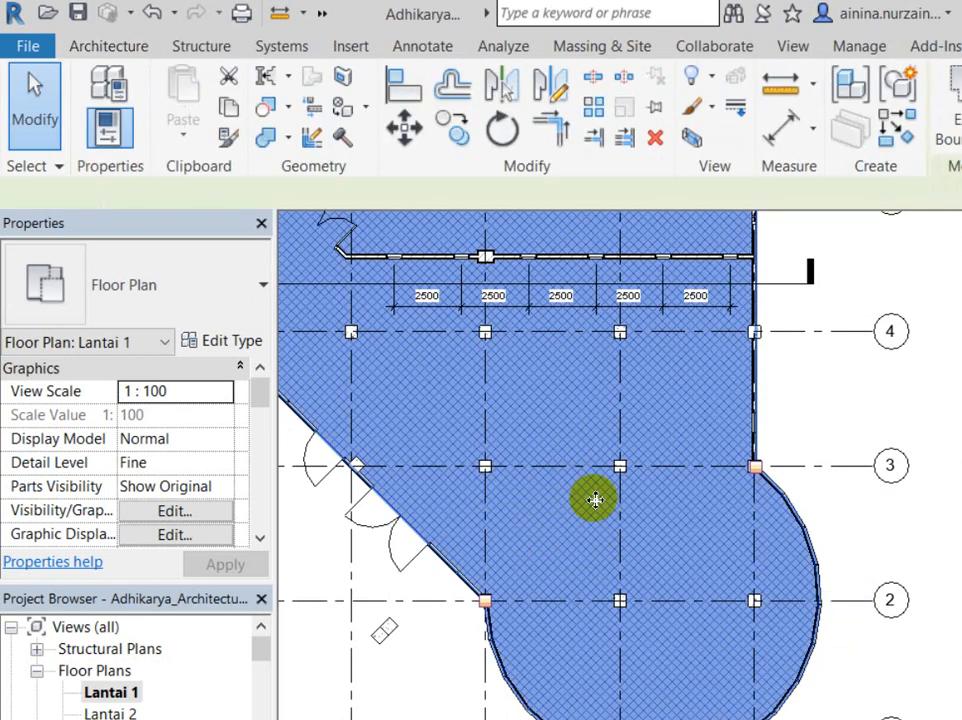
pyautogui.click(565, 566)
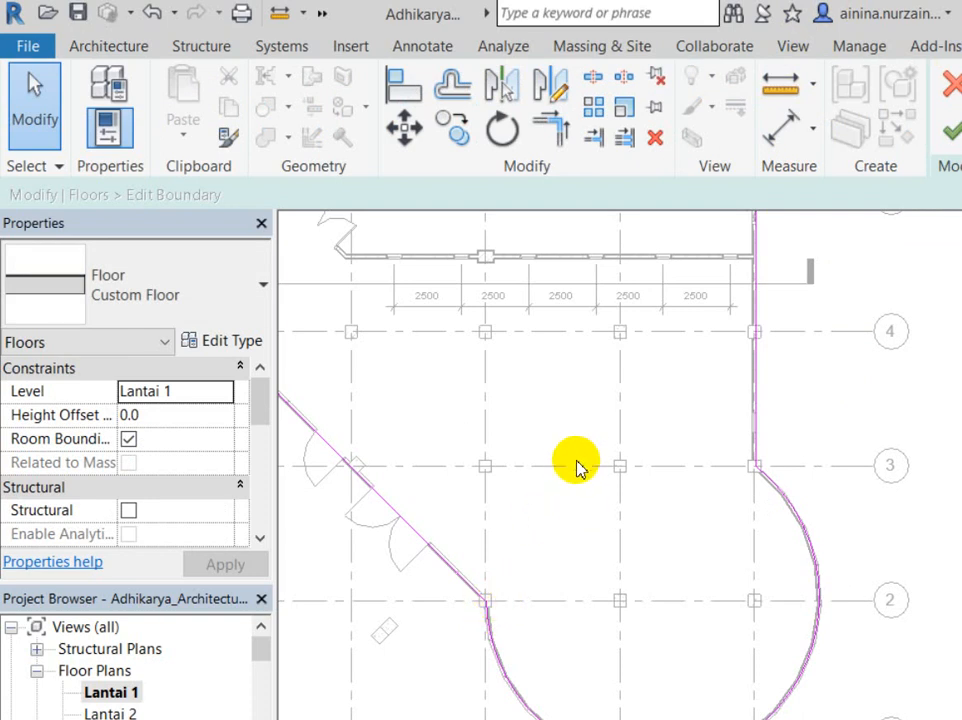
pyautogui.scroll(-1, 563, 548)
pyautogui.scroll(-2, 563, 548)
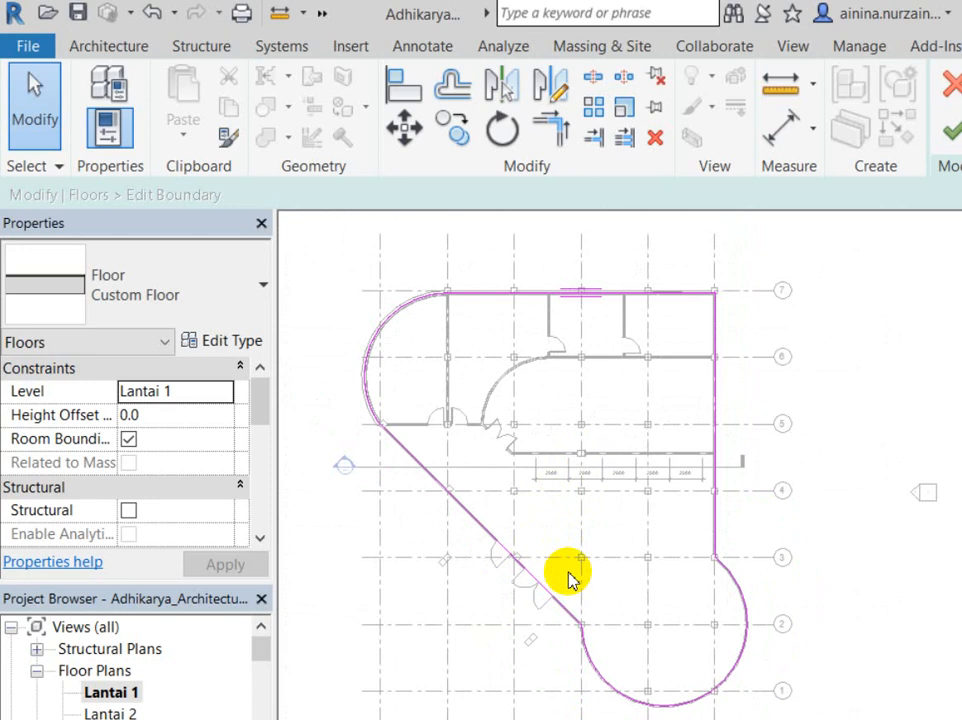
pyautogui.scroll(2, 570, 557)
pyautogui.scroll(1, 568, 556)
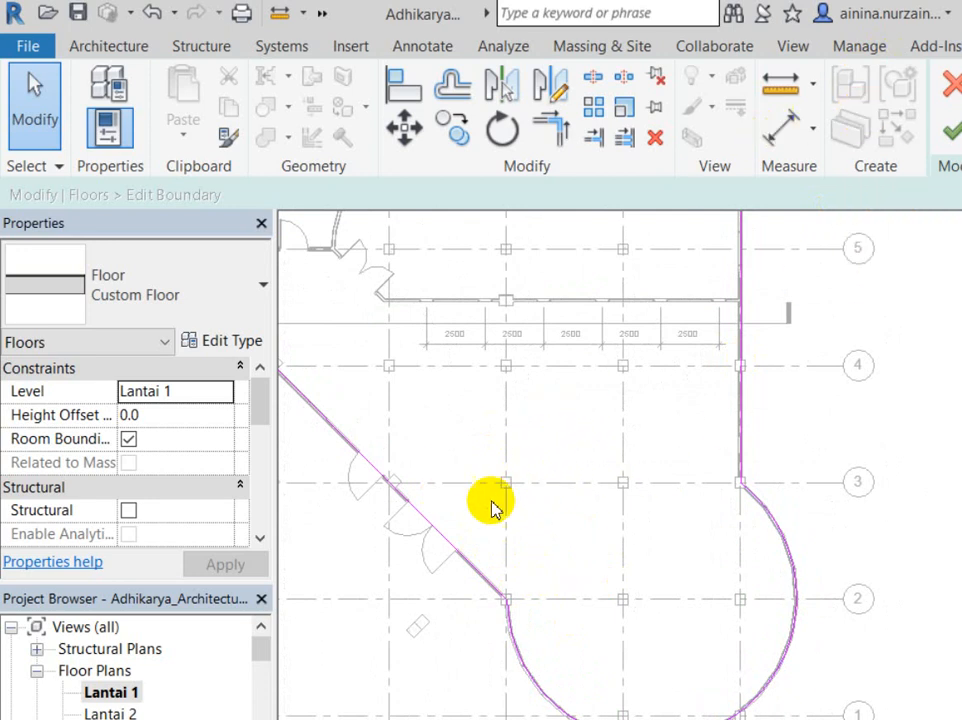
# Sketch a circular opening of radius 2000 between grids E and F near grid 2, inside the floor's rounded south end
pyautogui.moveTo(848, 149)
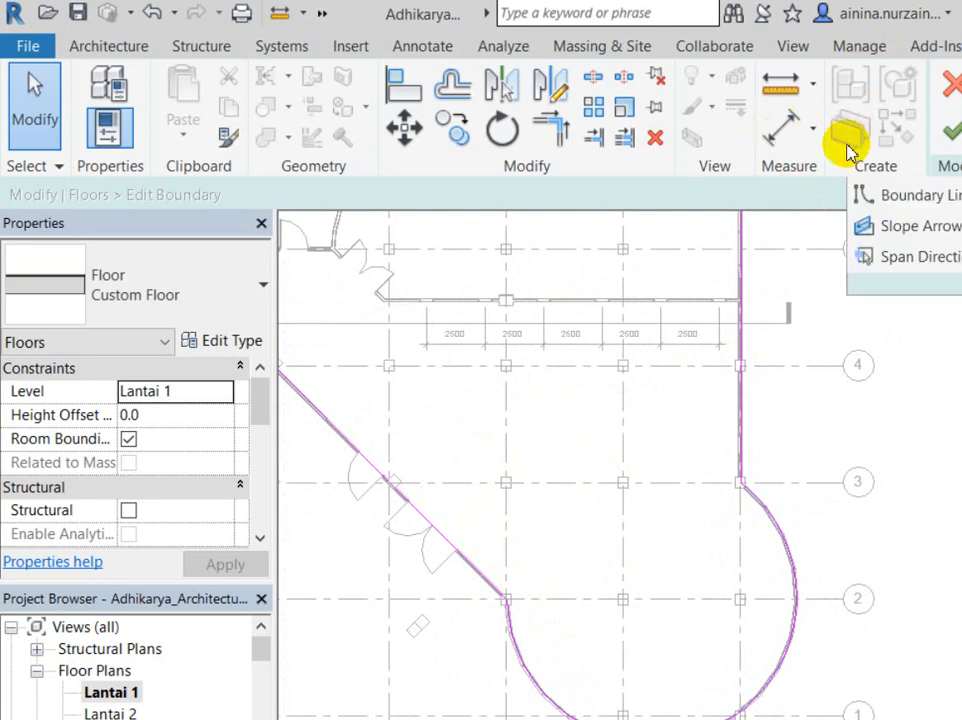
pyautogui.click(924, 166)
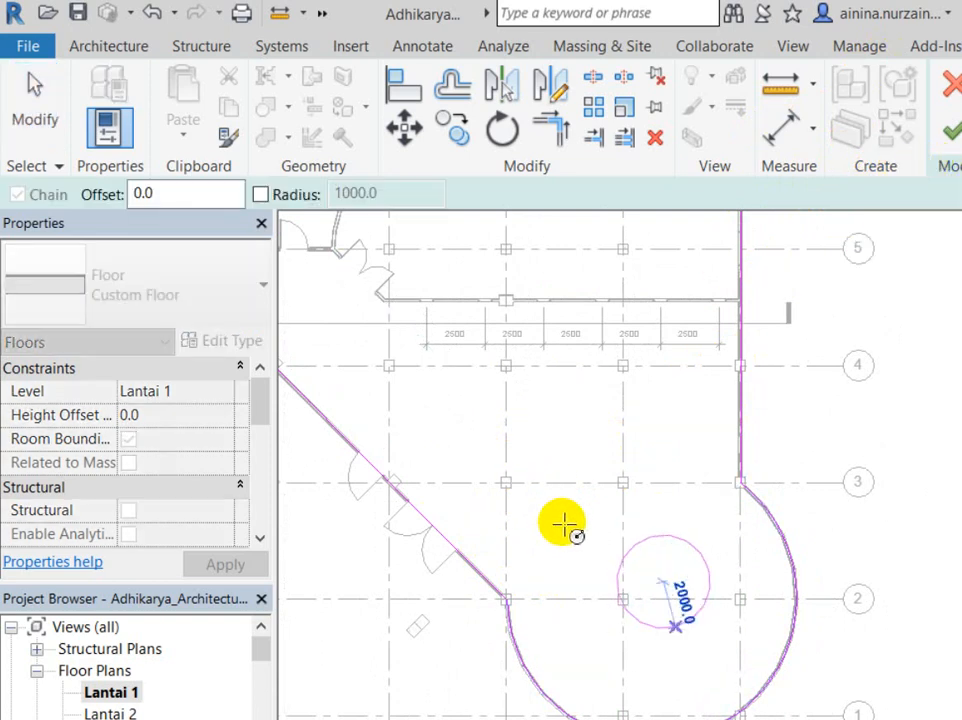
pyautogui.click(562, 523)
pyautogui.scroll(1, 830, 476)
pyautogui.scroll(2, 830, 476)
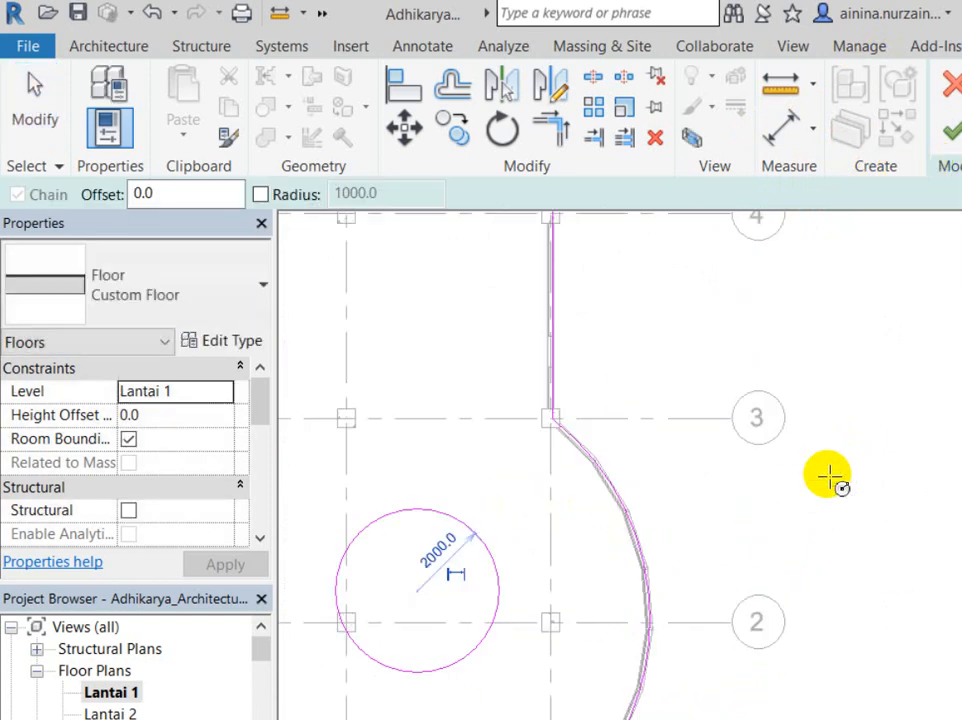
pyautogui.moveTo(829, 475); pyautogui.dragTo(951, 421, button='middle')
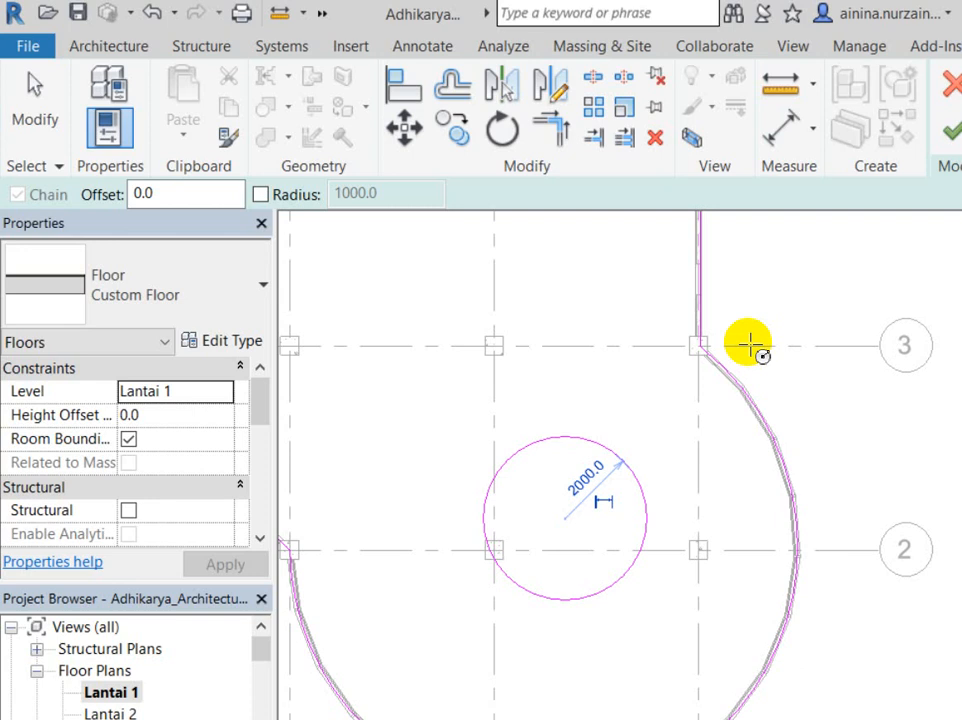
# Finish the floor boundary edit, accept joining geometry with the overlapping walls, and dismiss the save reminder without saving
pyautogui.click(842, 124)
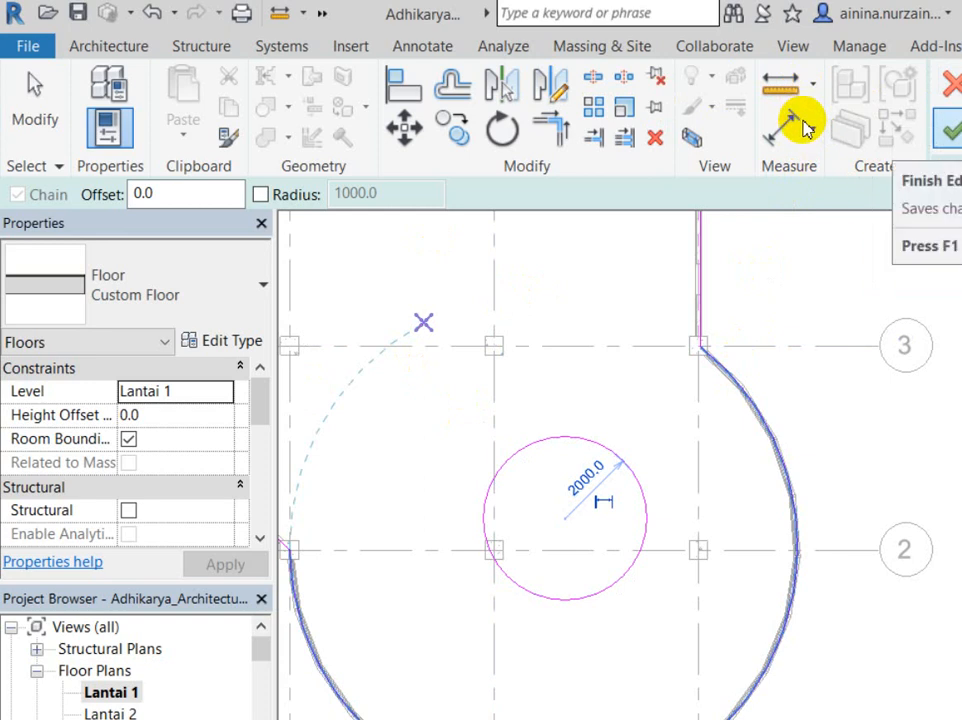
pyautogui.click(800, 124)
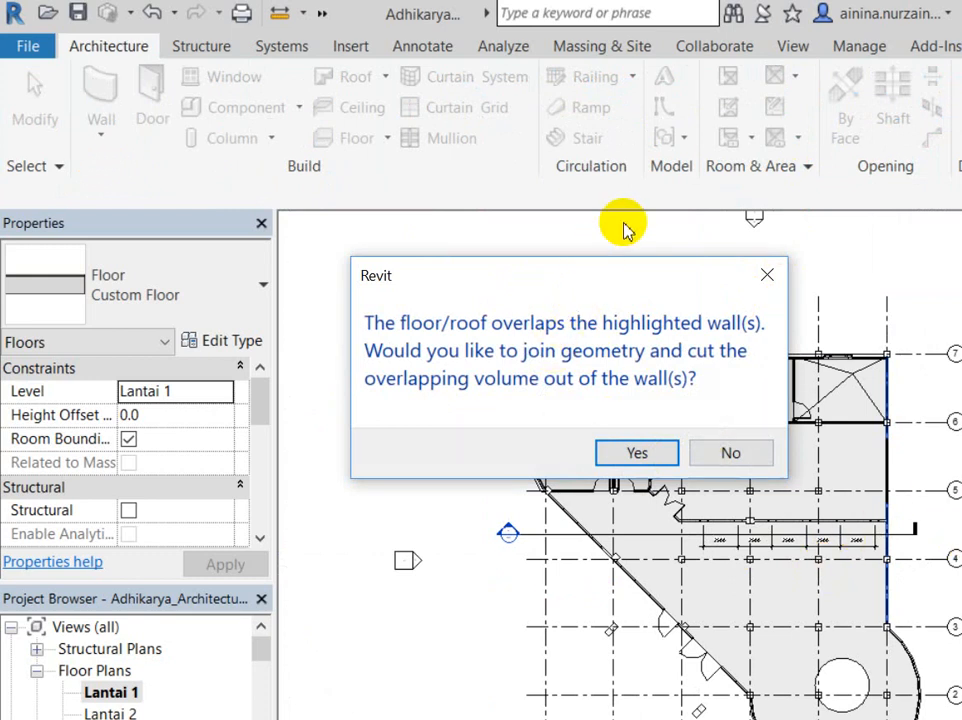
pyautogui.press('Return')
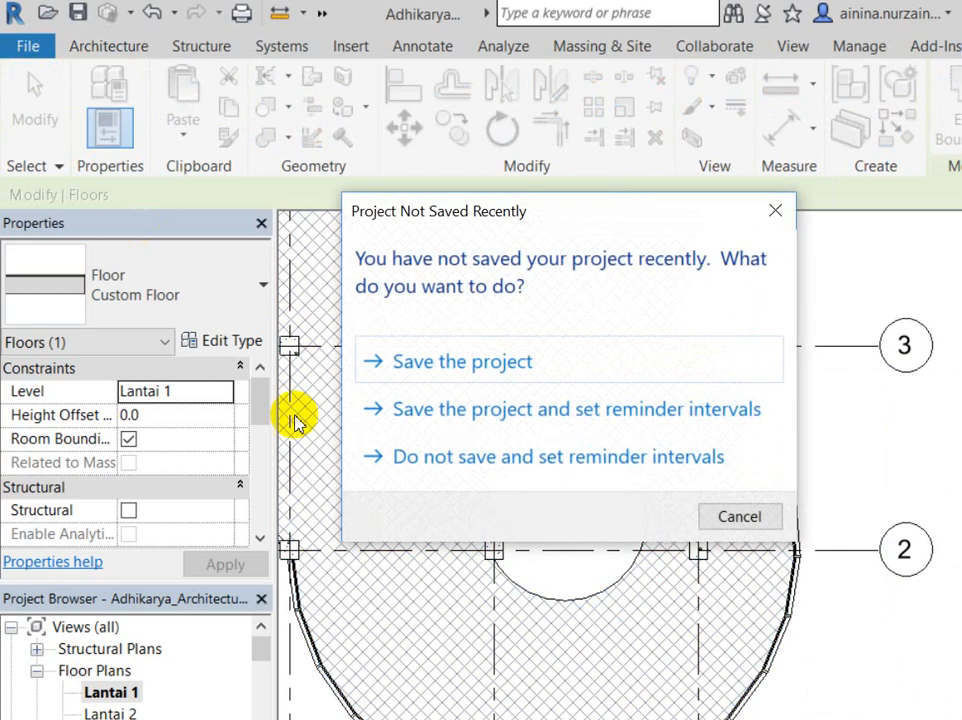
pyautogui.press('Escape')
# Delete the two 450 x 450mm concrete columns at grid intersections E-2 and F-2 beside the circular opening
pyautogui.scroll(2, 474, 413)
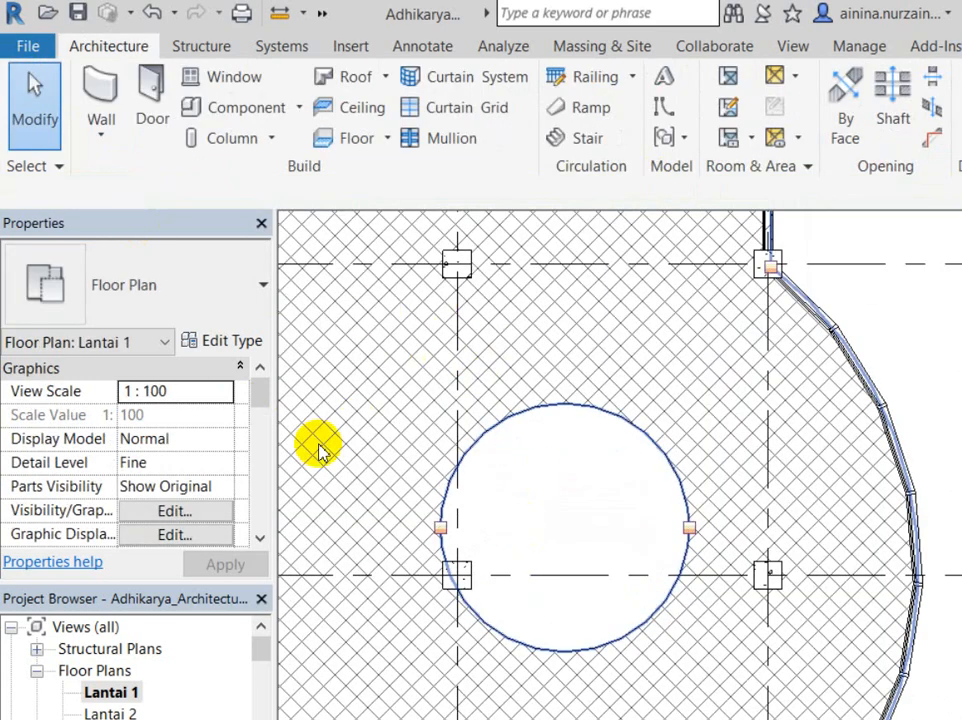
pyautogui.click(389, 475)
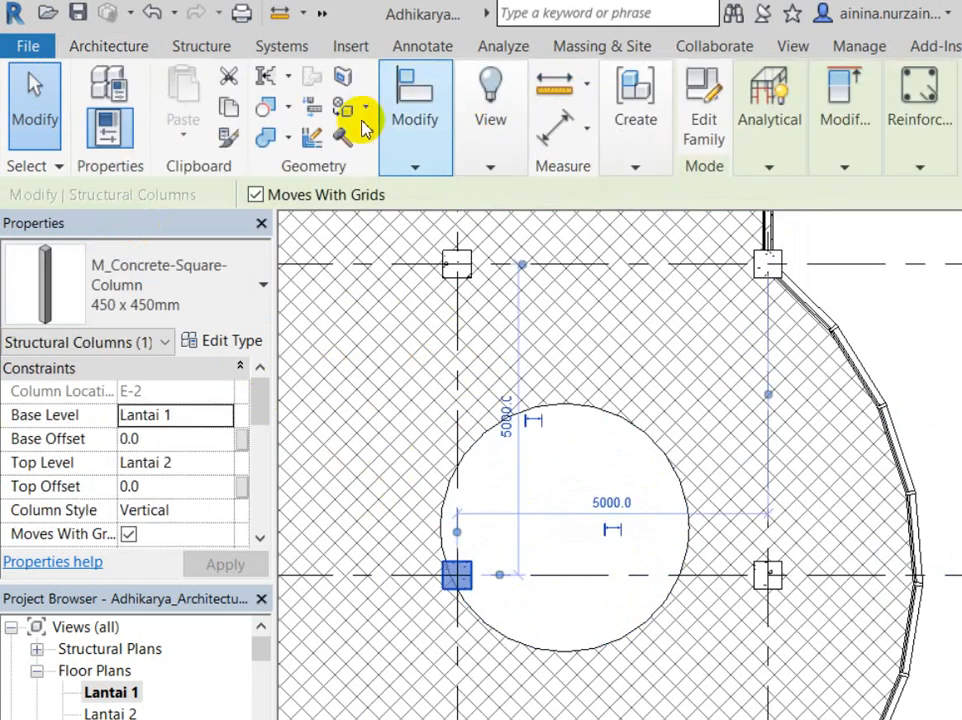
pyautogui.press('Delete')
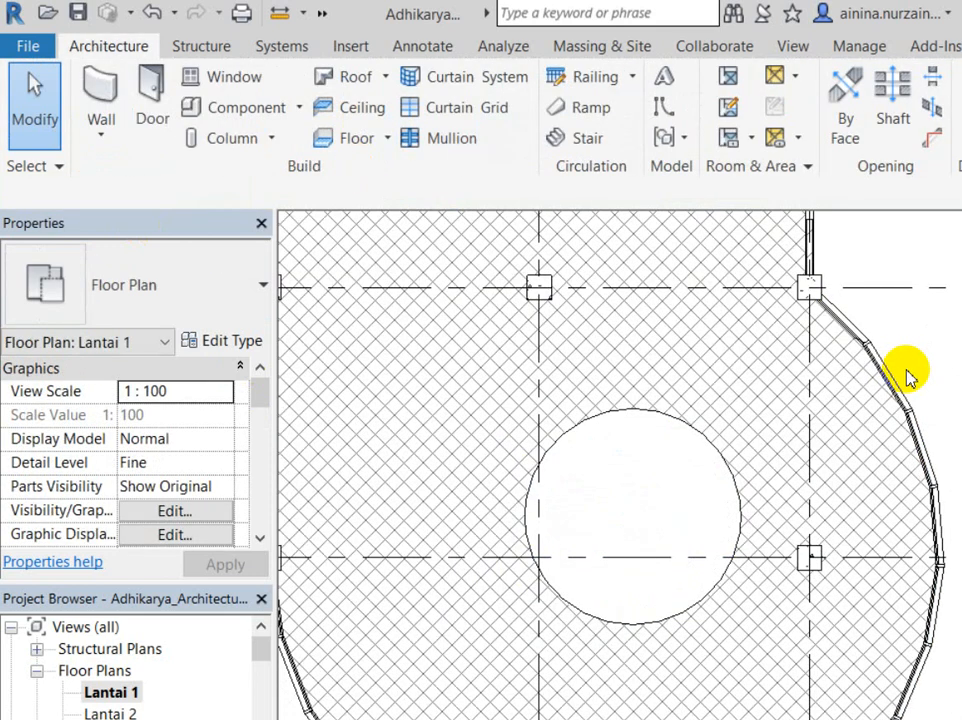
pyautogui.press('Delete')
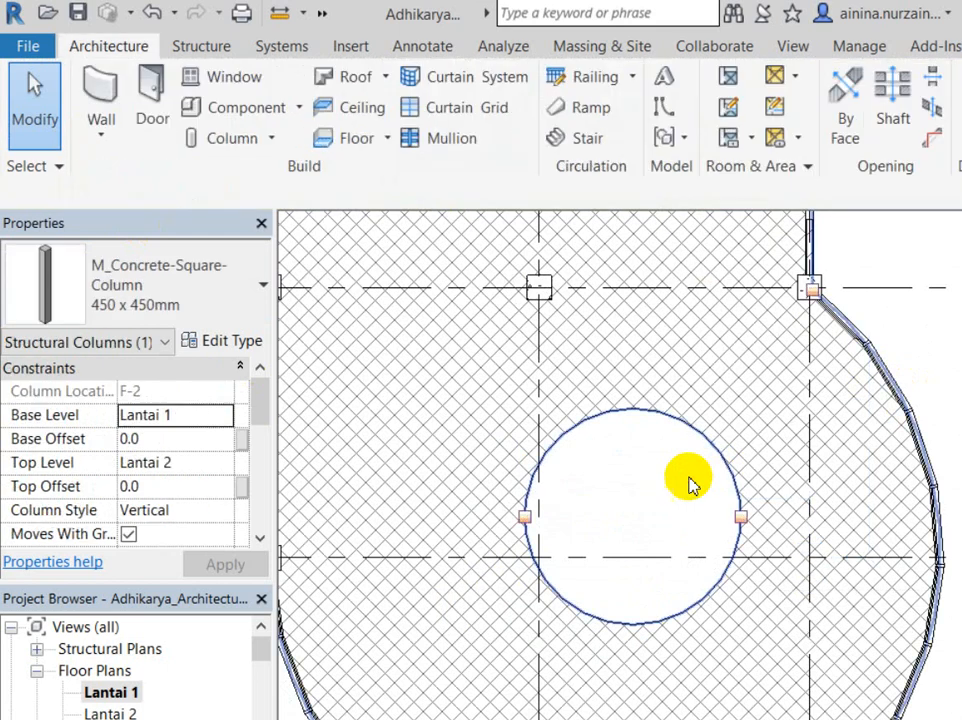
# Start a new Custom Floor on Lantai 1 and pick both arcs of the circular opening's edge as its boundary
pyautogui.scroll(-1, 704, 457)
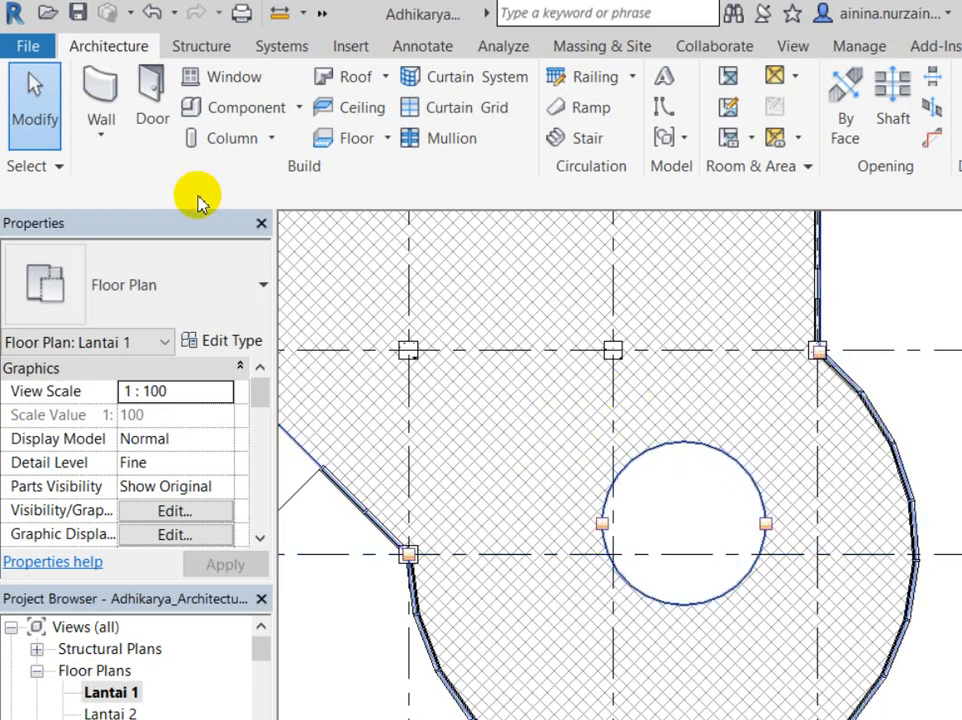
pyautogui.scroll(-4, 697, 413)
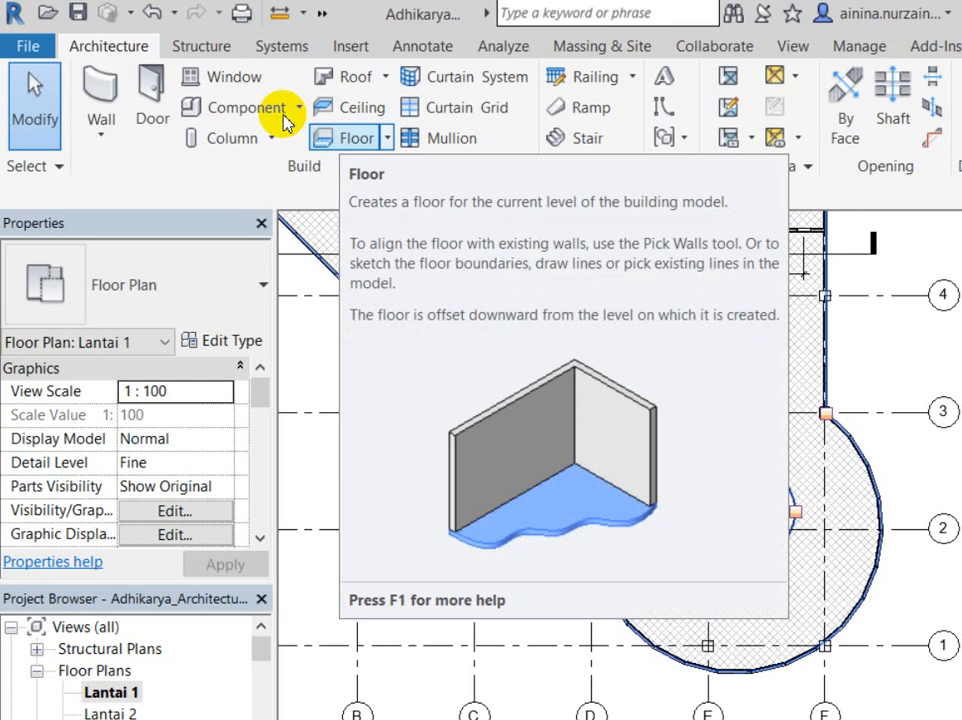
pyautogui.click(350, 138)
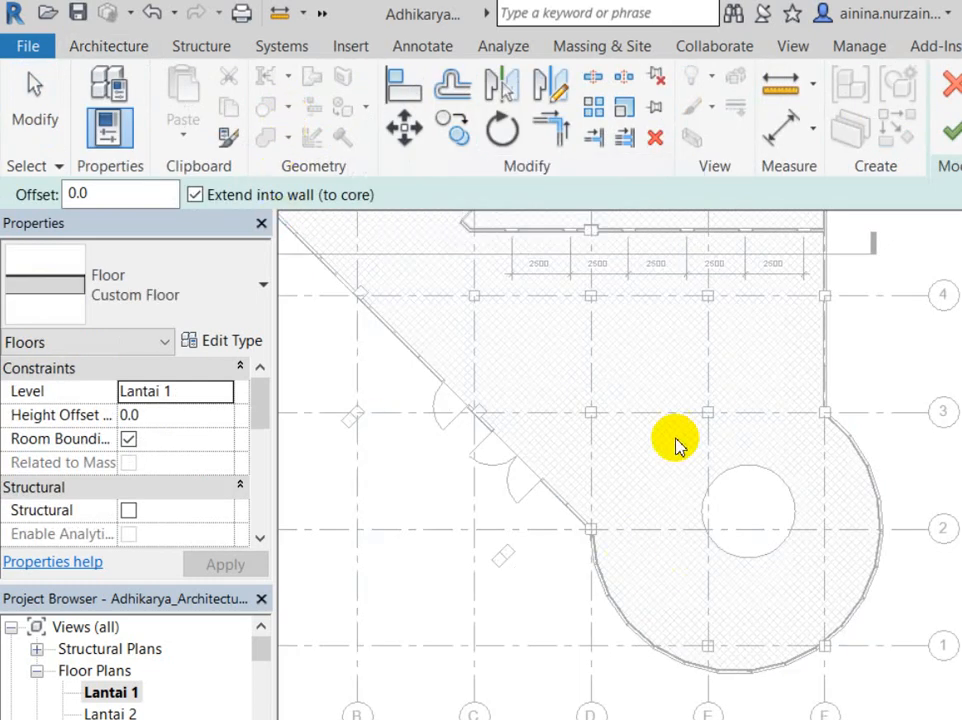
pyautogui.scroll(4, 663, 389)
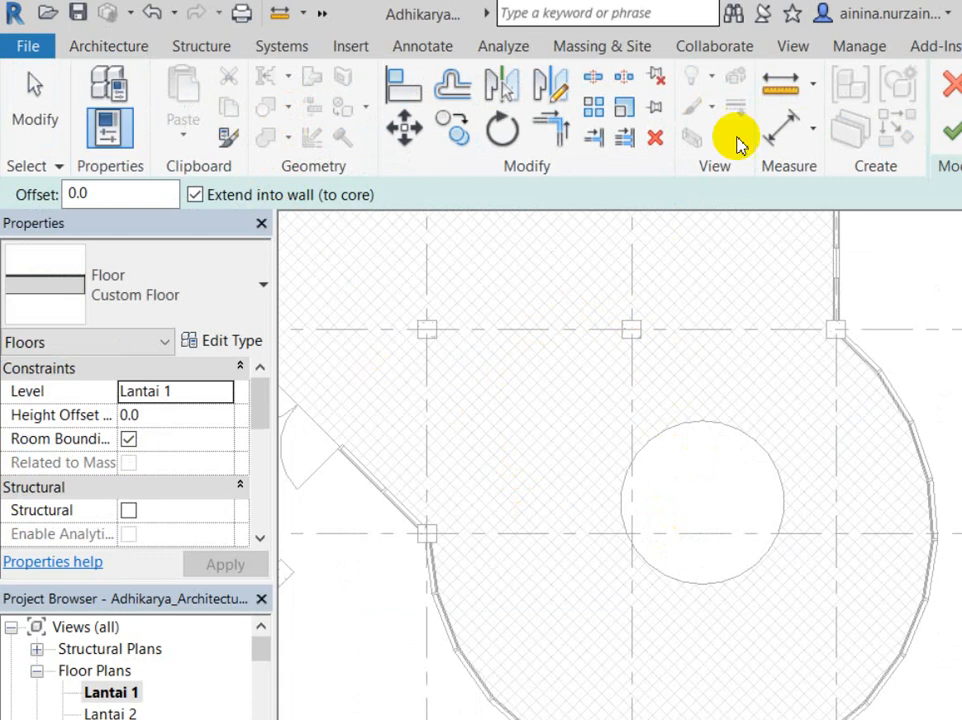
pyautogui.moveTo(837, 100)
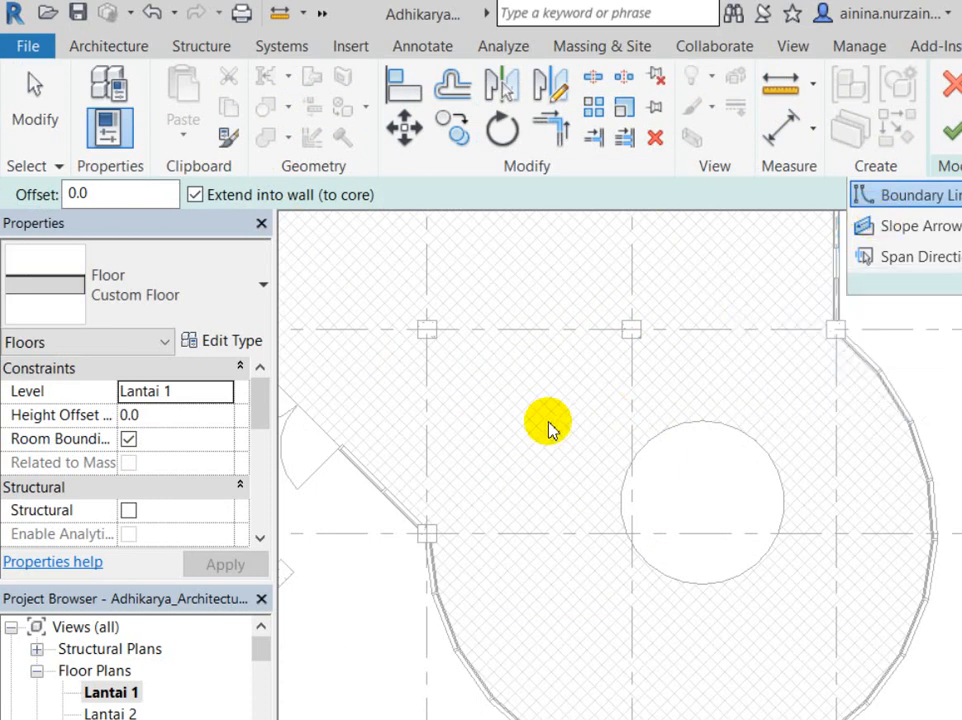
pyautogui.click(853, 123)
pyautogui.click(887, 226)
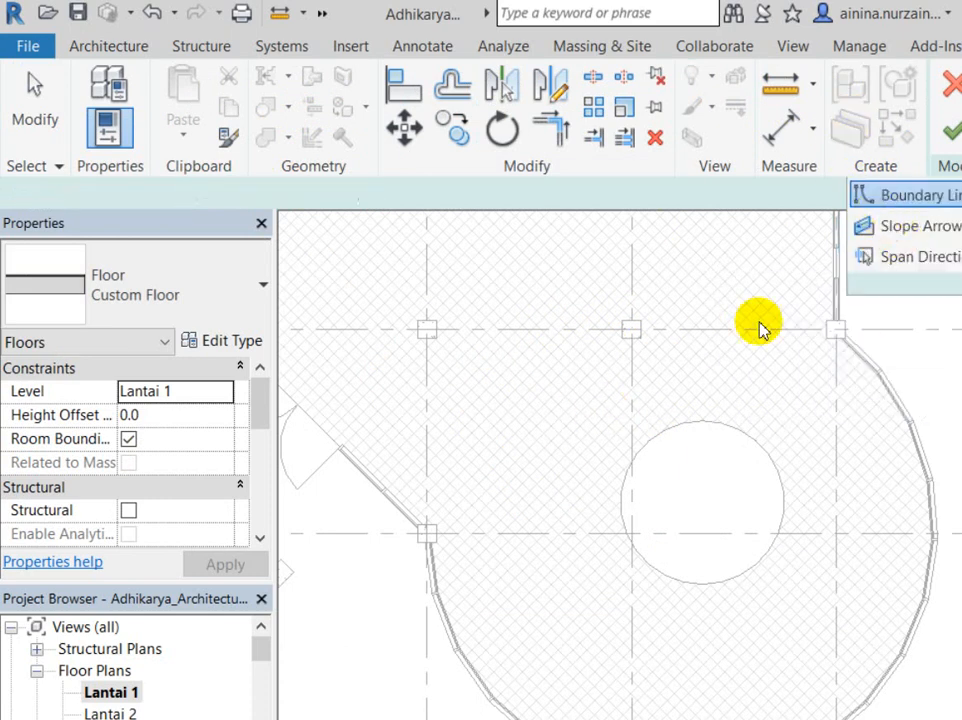
pyautogui.click(595, 349)
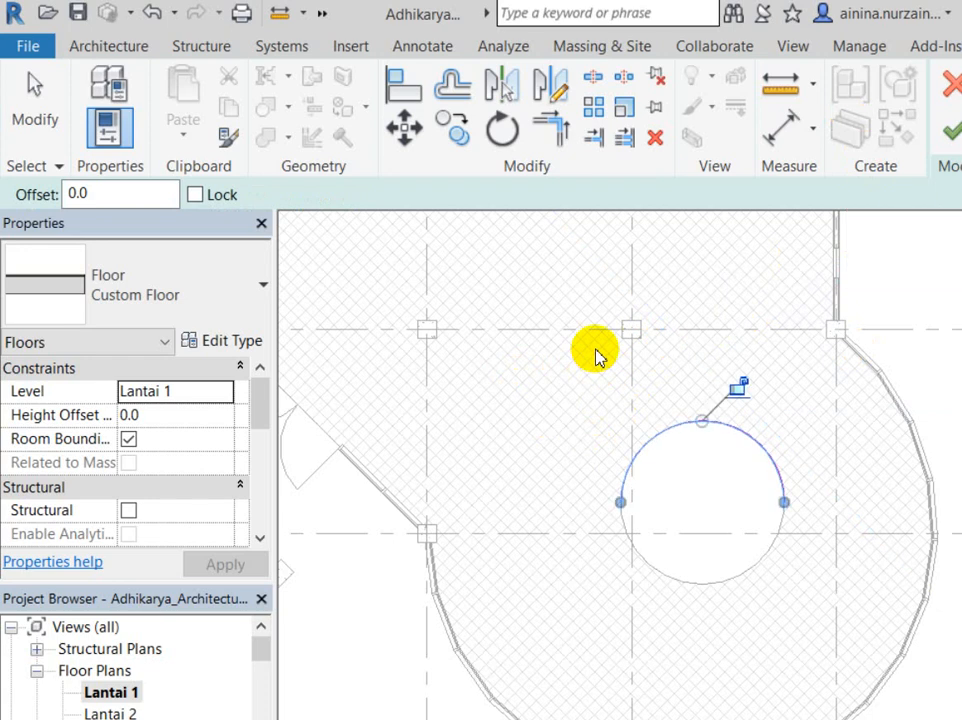
pyautogui.click(598, 482)
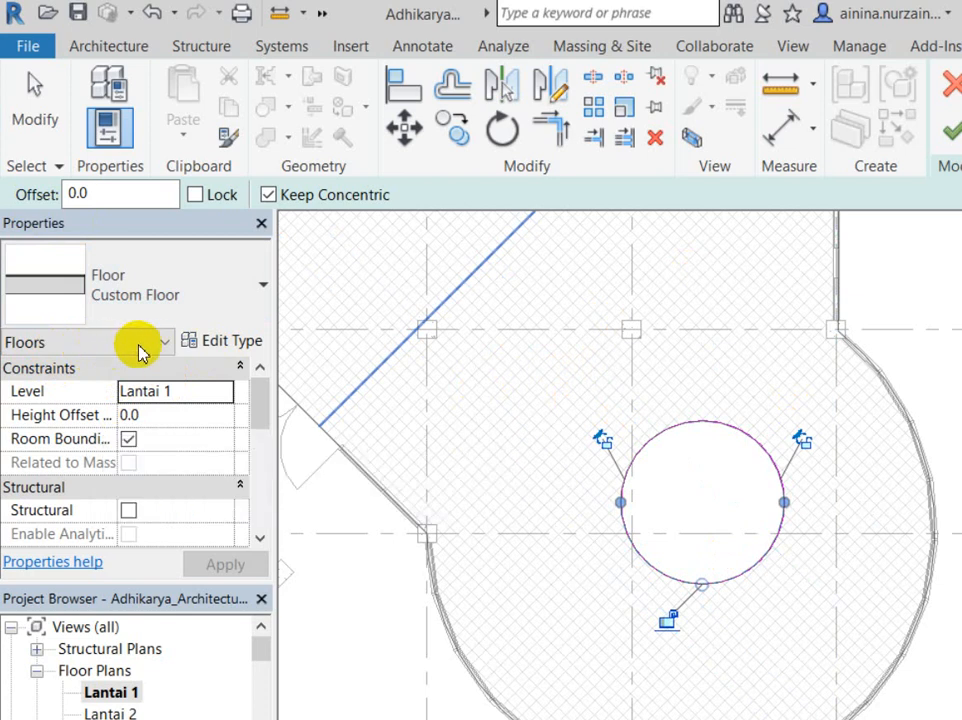
# Set the circular floor's height offset to -100, finish its boundary sketch and deselect the floor
pyautogui.press('Tab')
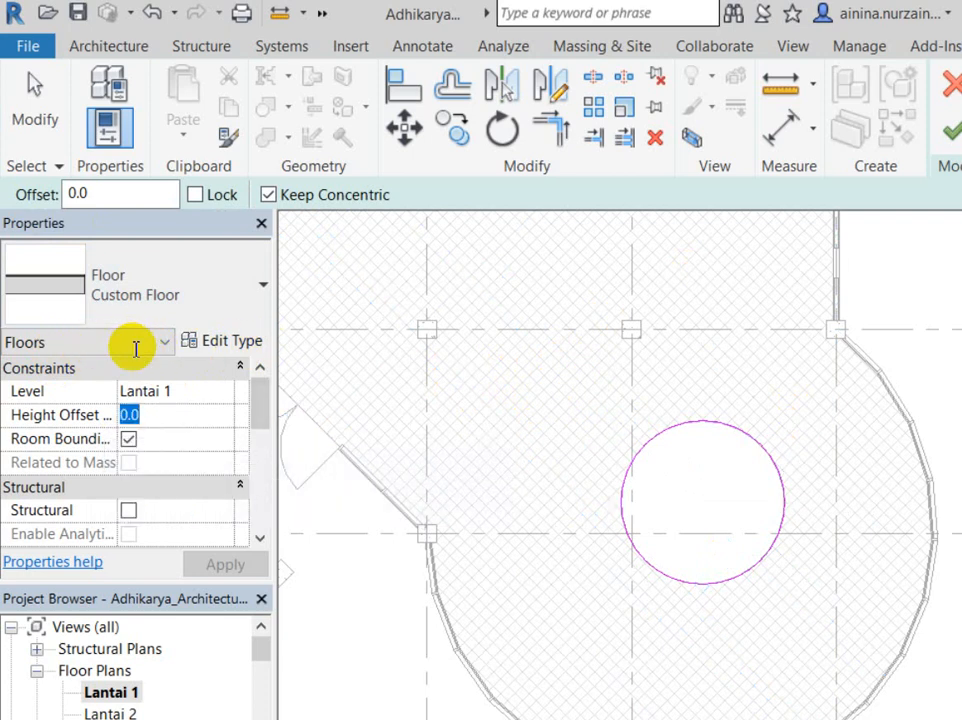
pyautogui.write('100')
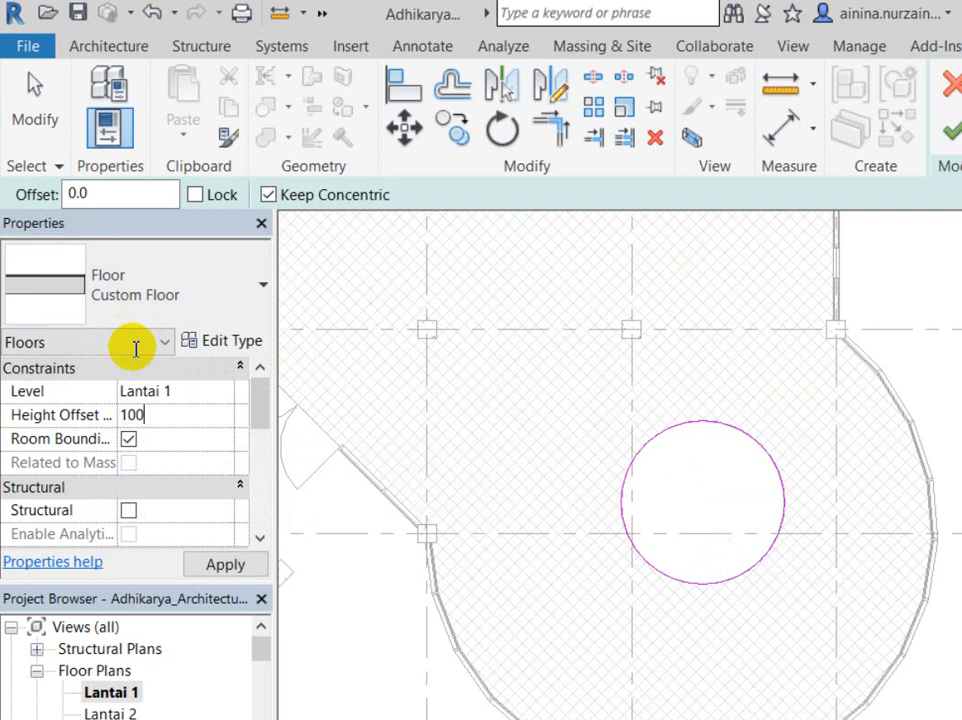
pyautogui.press('Return')
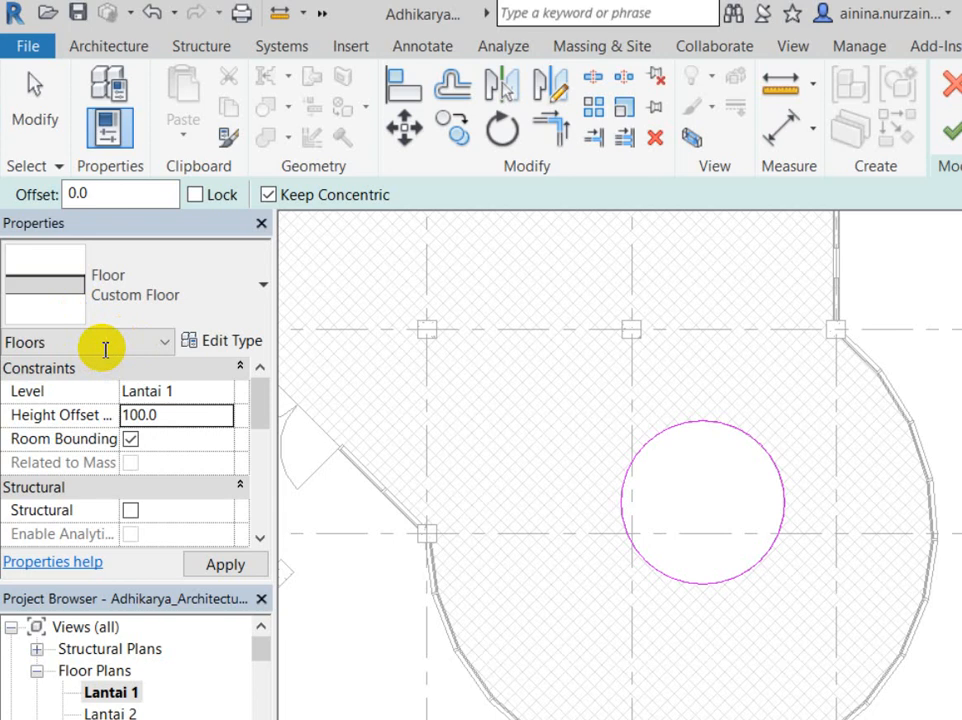
pyautogui.press('Home')
pyautogui.write('-')
pyautogui.press('Return')
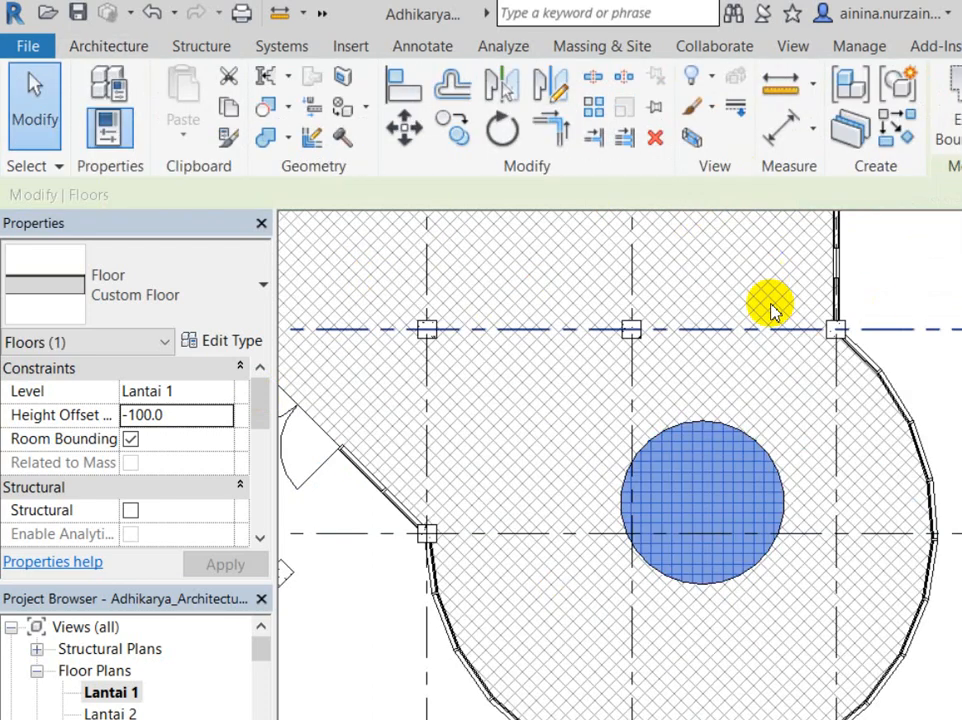
pyautogui.press('Escape')
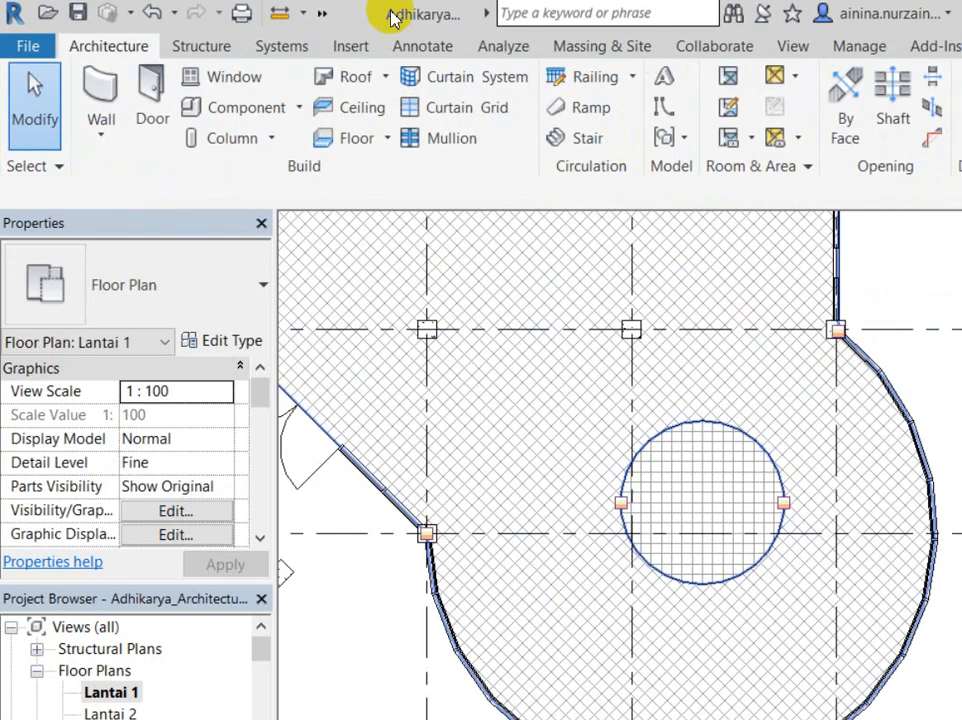
# Open the default 3D view and inspect the circular floor's height against the surrounding floor edge
pyautogui.click(239, 12)
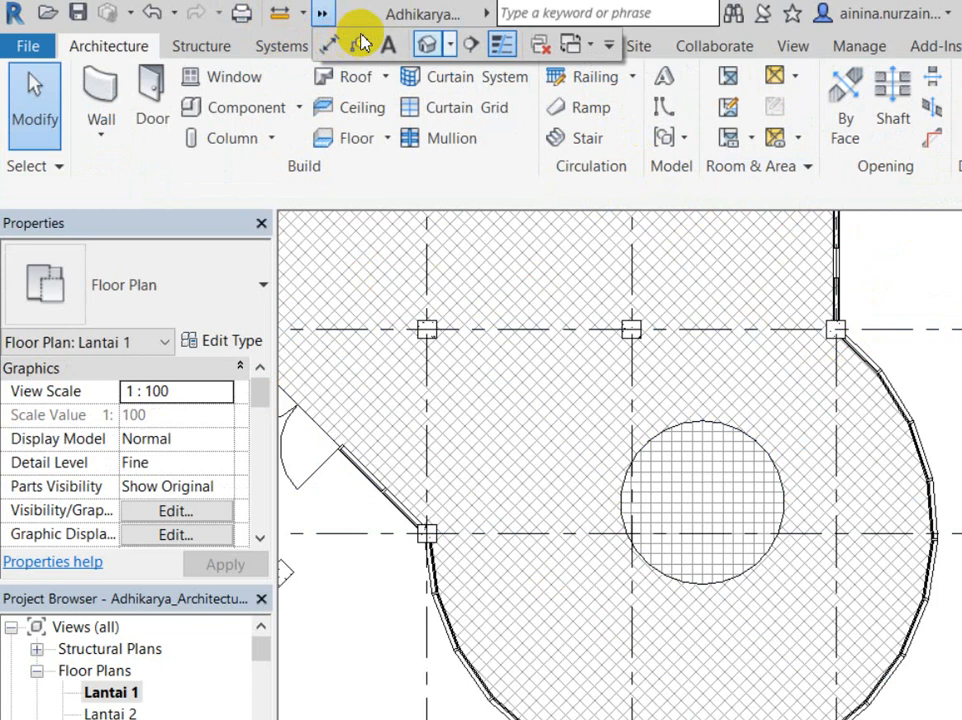
pyautogui.scroll(5, 845, 600)
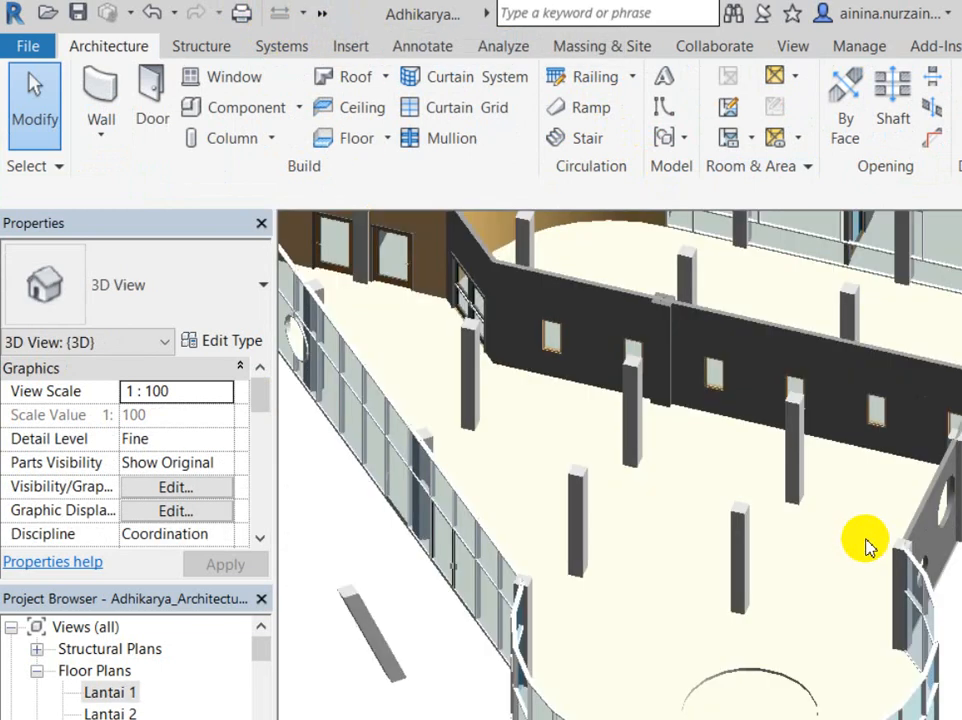
pyautogui.moveTo(923, 459); pyautogui.dragTo(932, 260, button='middle')
pyautogui.scroll(5, 469, 431)
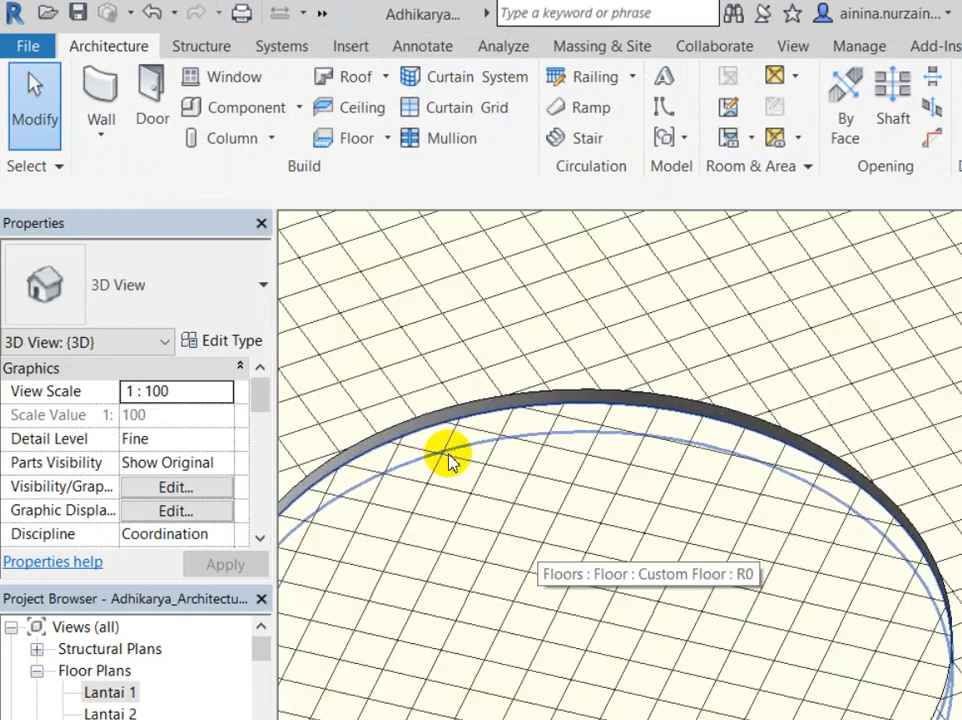